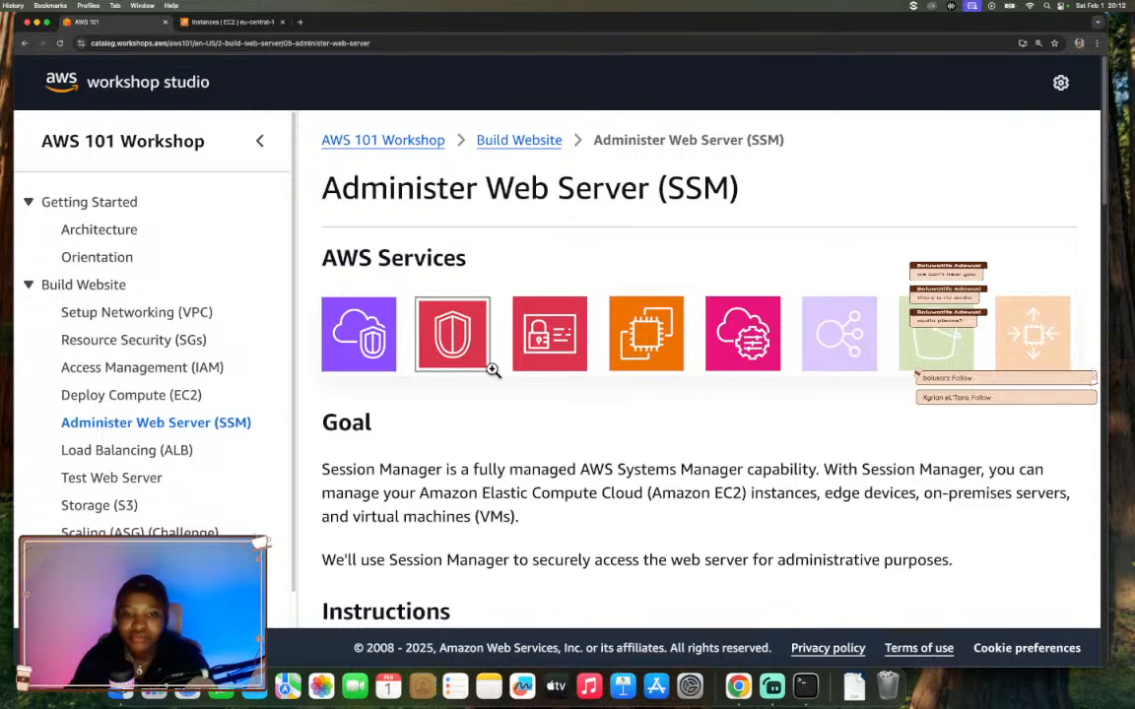
- Read the goal and first instruction of the Administer Web Server (SSM) workshop page
{"action": "scroll", "coordinate": [490, 414], "scroll_direction": "down", "scroll_amount": 5}
{"action": "scroll", "coordinate": [491, 415], "scroll_direction": "up", "scroll_amount": 2}
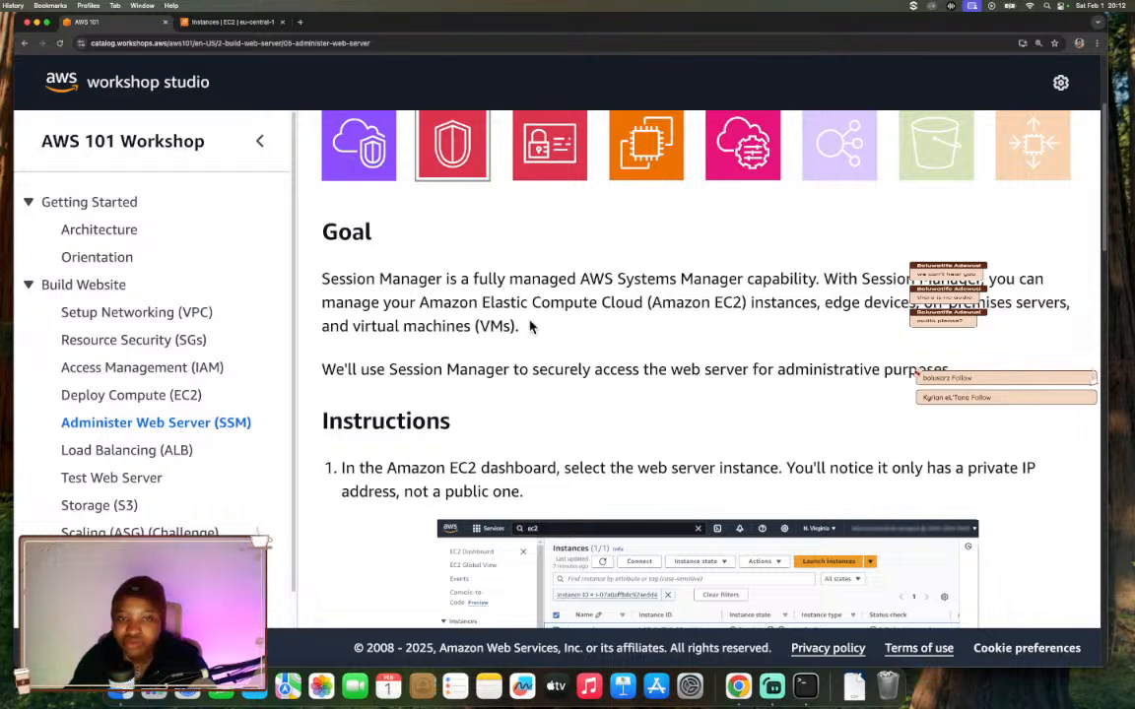
{"action": "scroll", "coordinate": [528, 326], "scroll_direction": "up", "scroll_amount": 3}
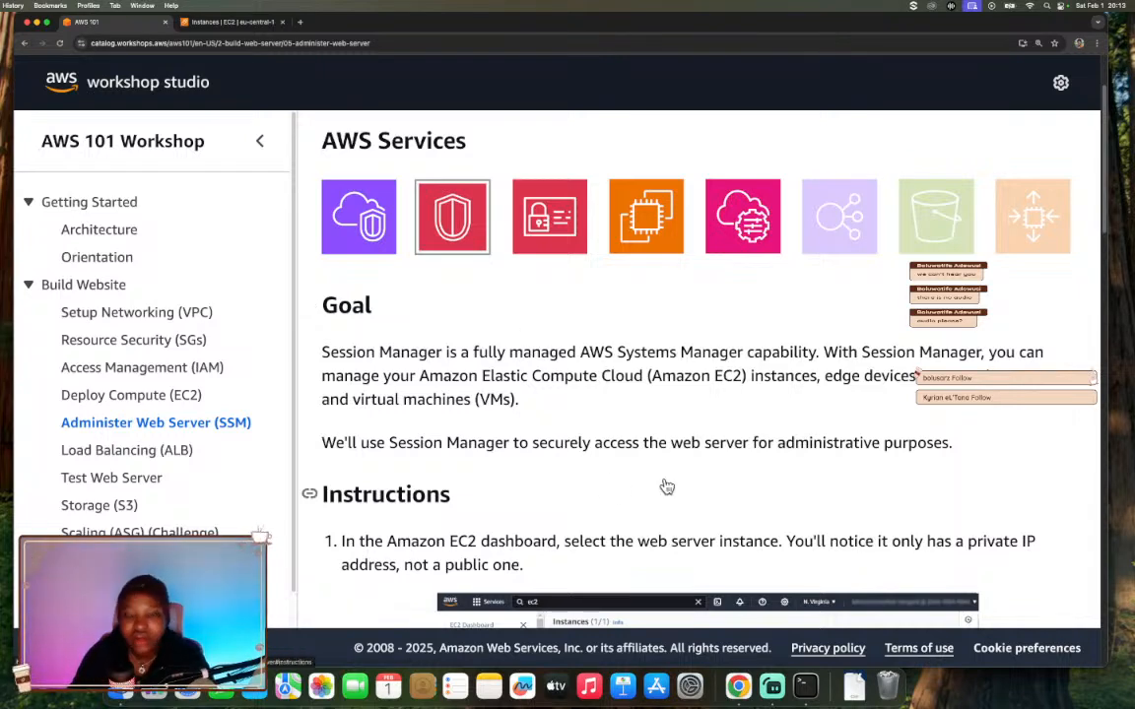
{"action": "scroll", "coordinate": [635, 471], "scroll_direction": "down", "scroll_amount": 3}
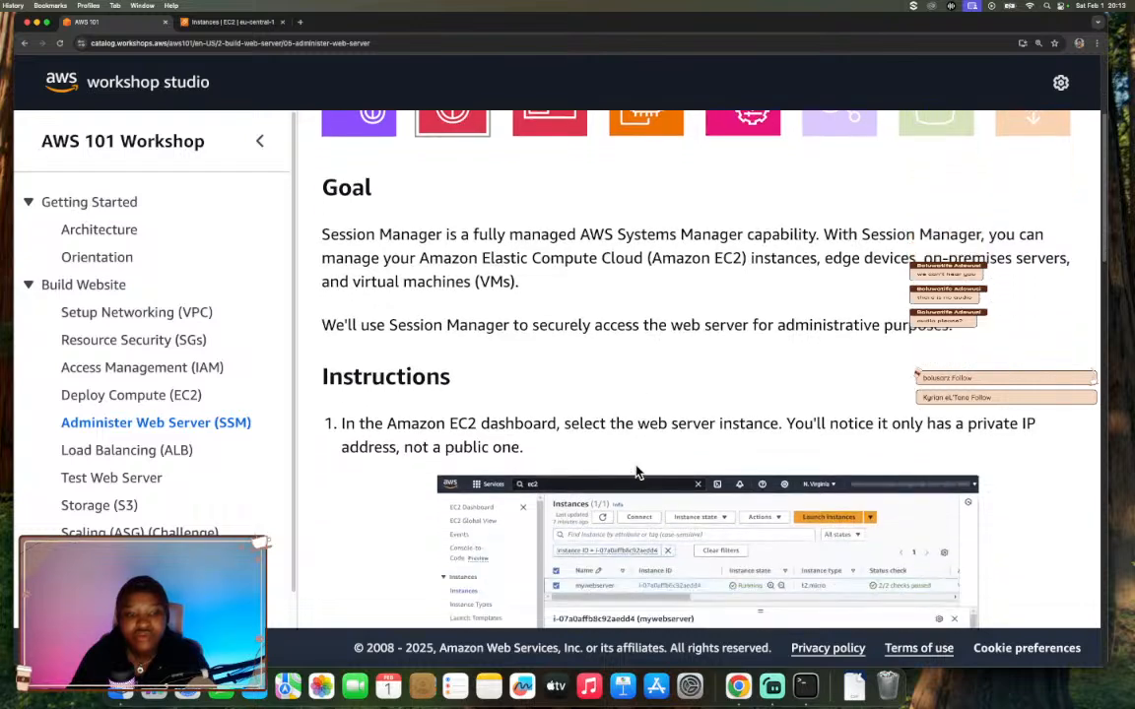
{"action": "scroll", "coordinate": [635, 471], "scroll_direction": "down", "scroll_amount": 3}
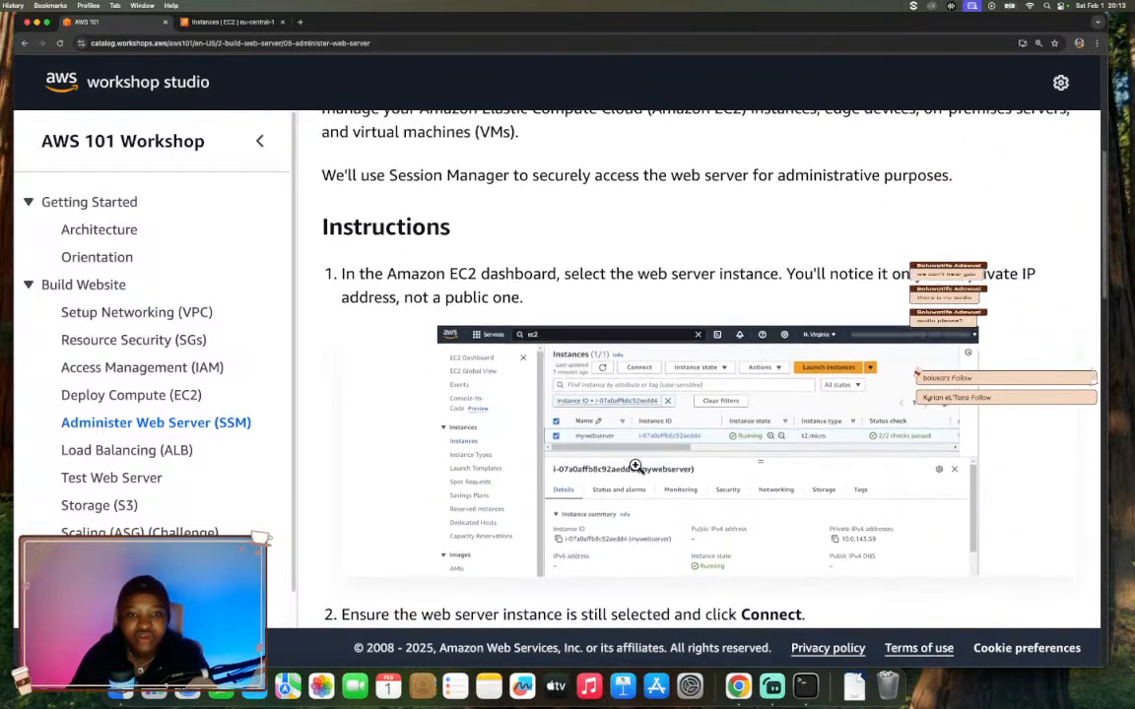
{"action": "scroll", "coordinate": [631, 463], "scroll_direction": "down", "scroll_amount": 1}
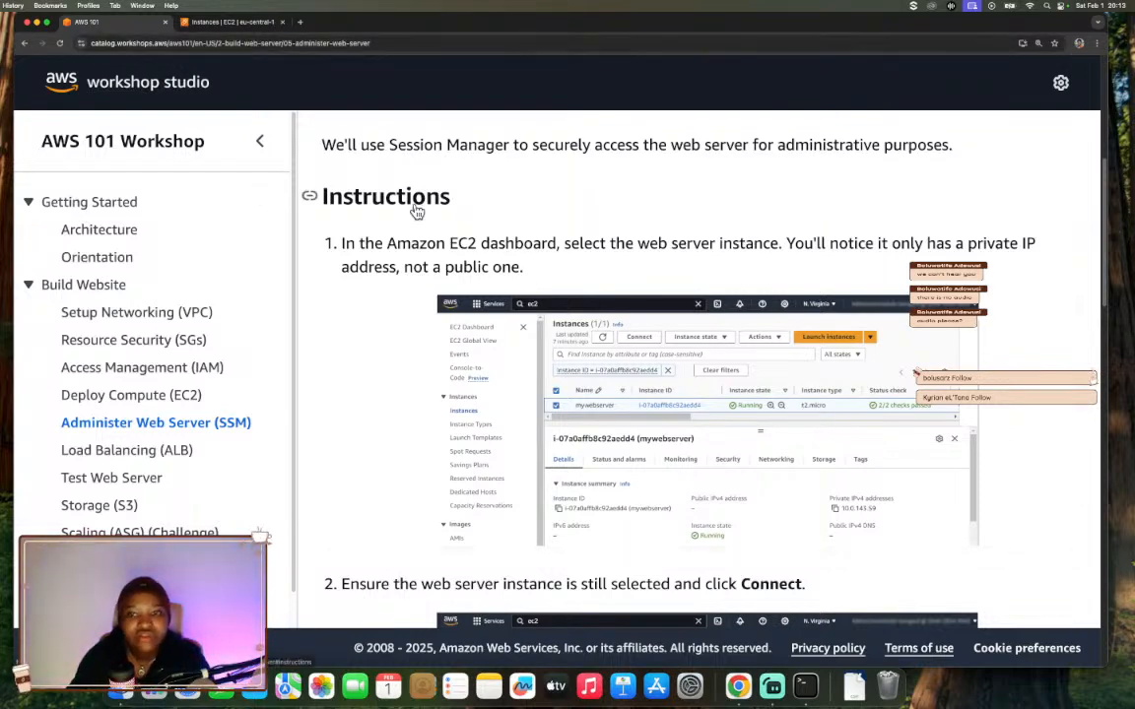
{"action": "scroll", "coordinate": [394, 226], "scroll_direction": "down", "scroll_amount": 1}
- Switch to the EC2 console and examine the public and private IPv4 address fields in the mywebserver instance's details
{"action": "left_click", "coordinate": [225, 21]}
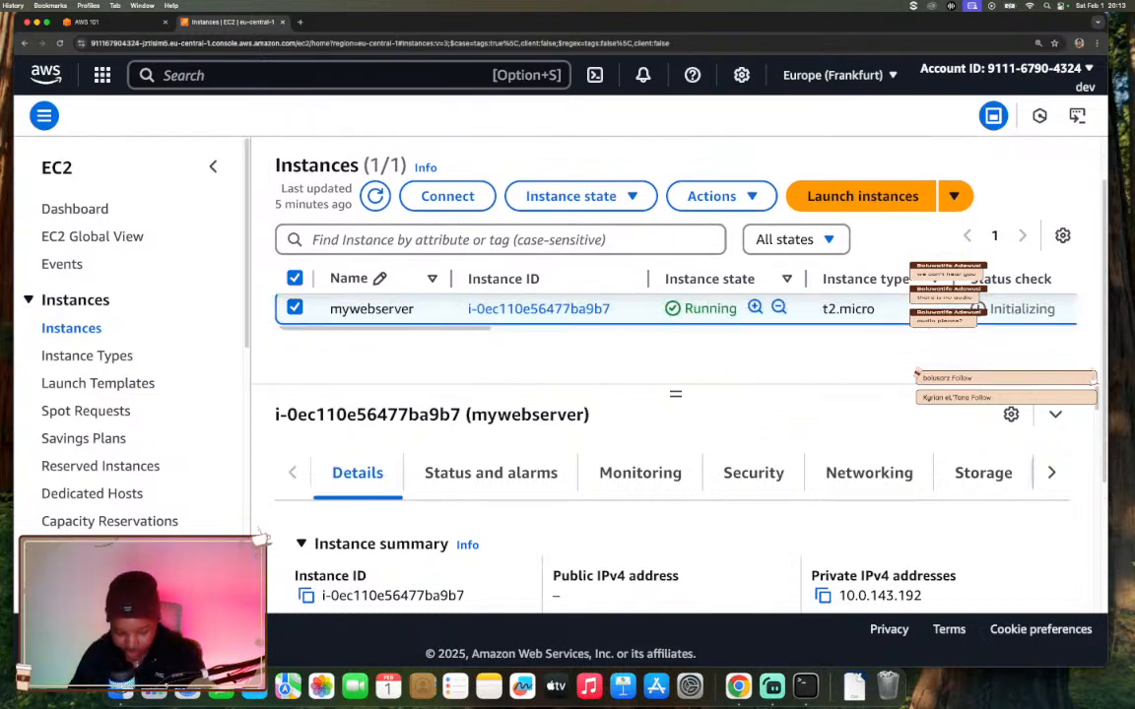
{"action": "key", "text": "ctrl+minus"}
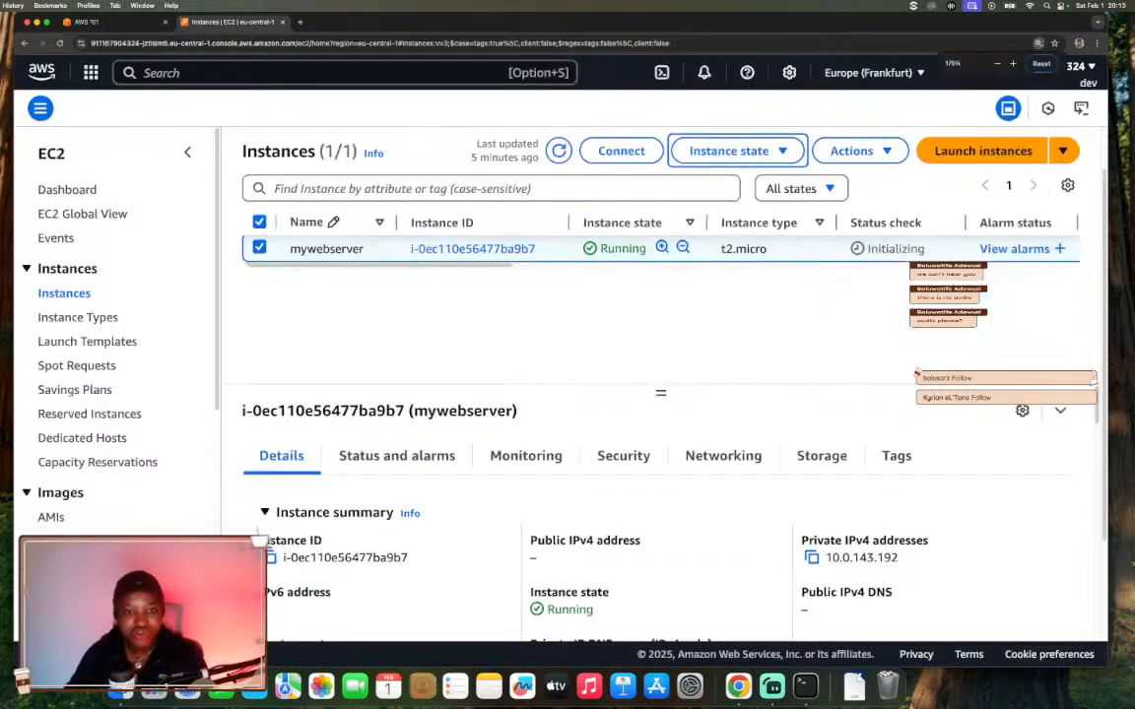
{"action": "left_click_drag", "start_coordinate": [660, 393], "coordinate": [662, 356]}
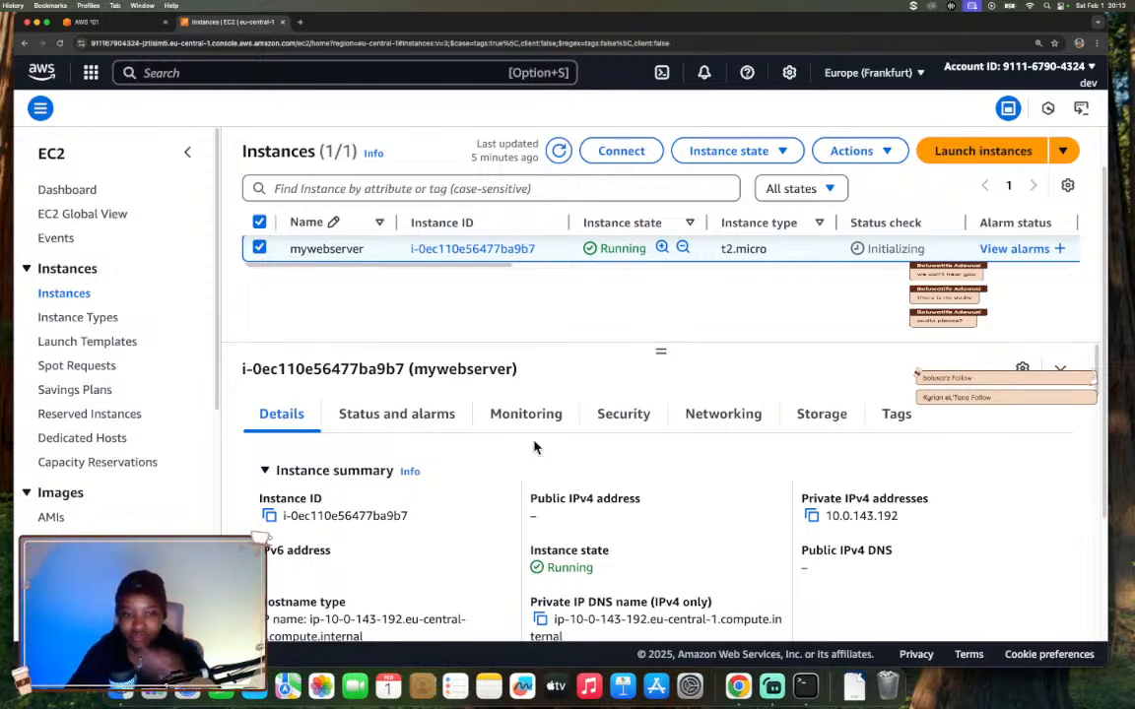
{"action": "scroll", "coordinate": [532, 499], "scroll_direction": "down", "scroll_amount": 5}
{"action": "scroll", "coordinate": [532, 499], "scroll_direction": "up", "scroll_amount": 5}
{"action": "scroll", "coordinate": [532, 497], "scroll_direction": "down", "scroll_amount": 10}
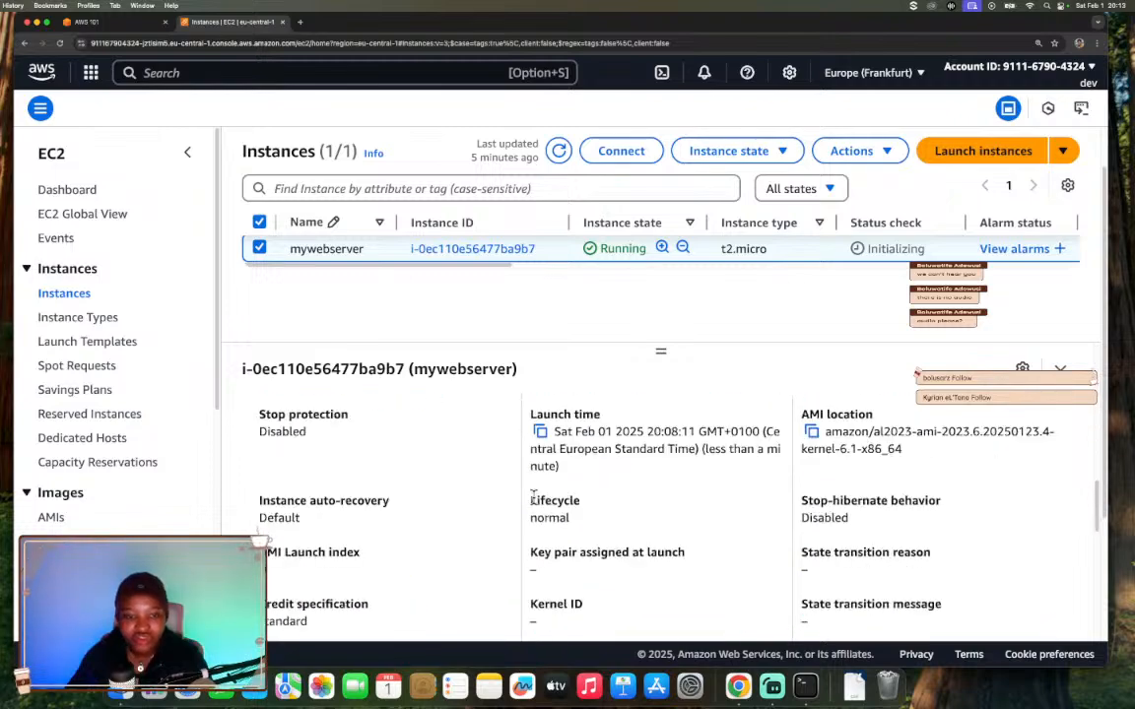
{"action": "scroll", "coordinate": [532, 498], "scroll_direction": "up", "scroll_amount": 10}
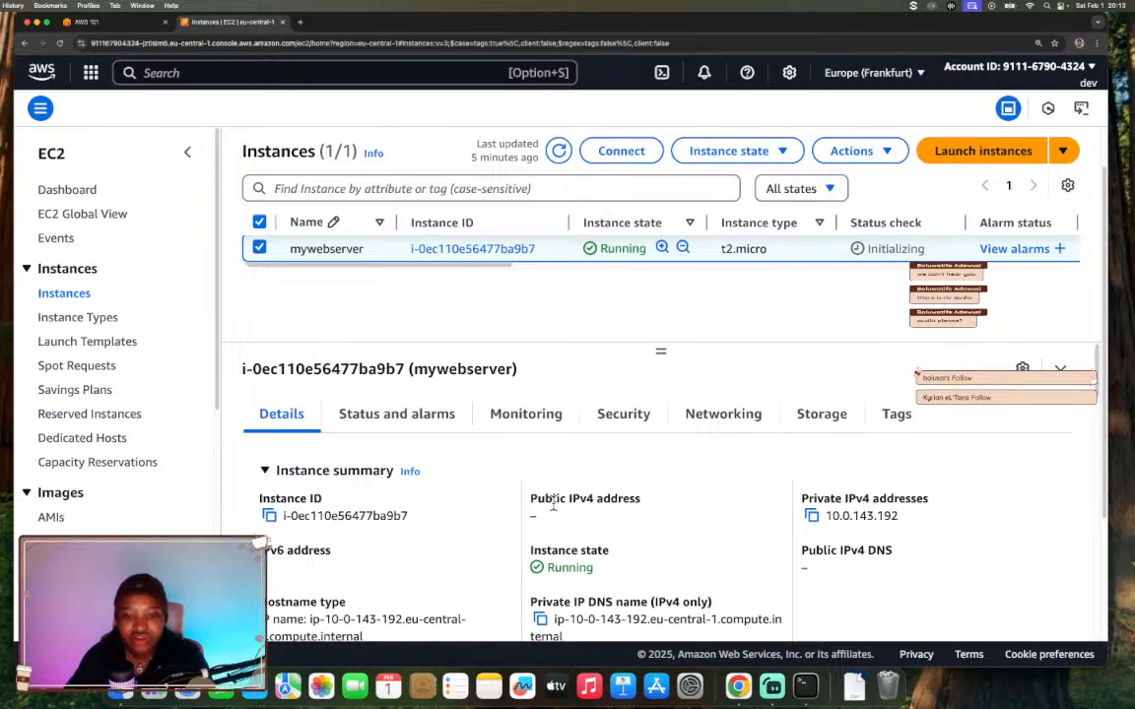
{"action": "left_click_drag", "start_coordinate": [801, 496], "coordinate": [904, 517]}
{"action": "left_click", "coordinate": [878, 507]}
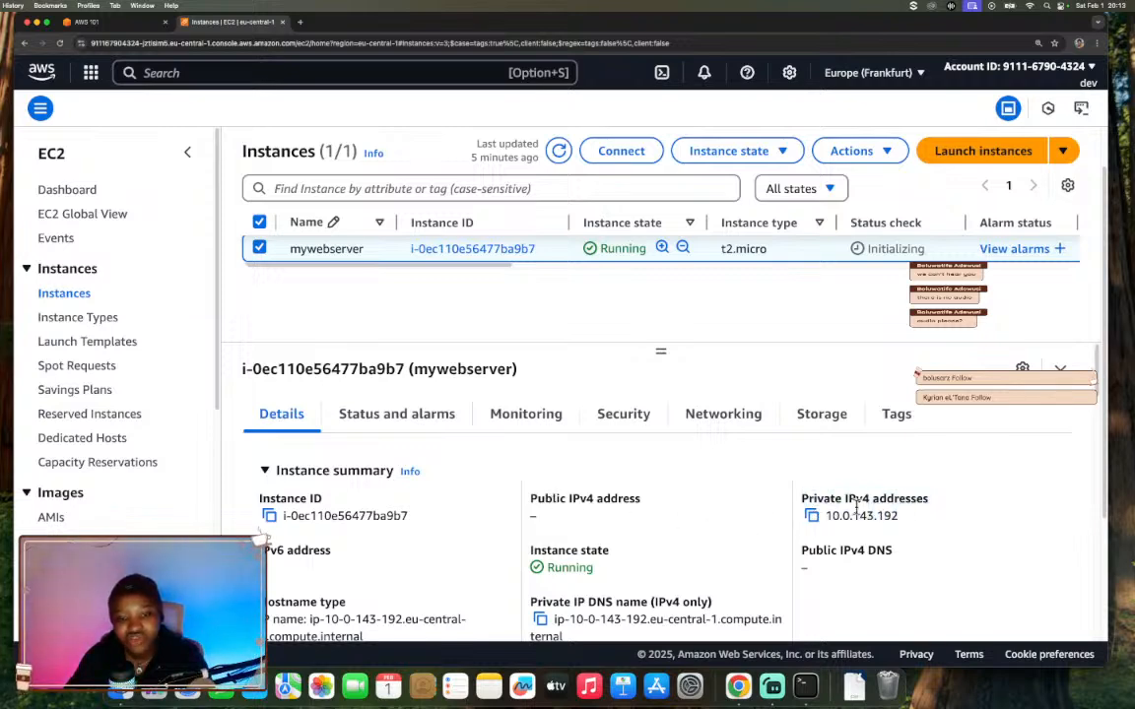
{"action": "left_click_drag", "start_coordinate": [529, 498], "coordinate": [630, 516]}
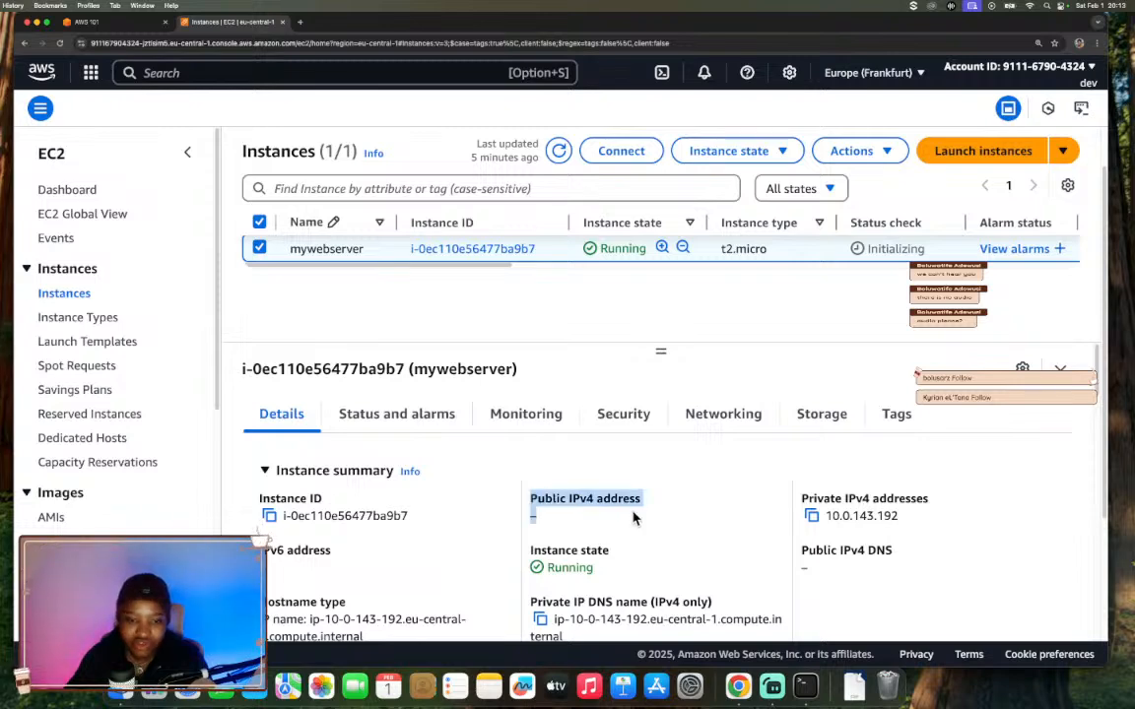
{"action": "left_click", "coordinate": [633, 517]}
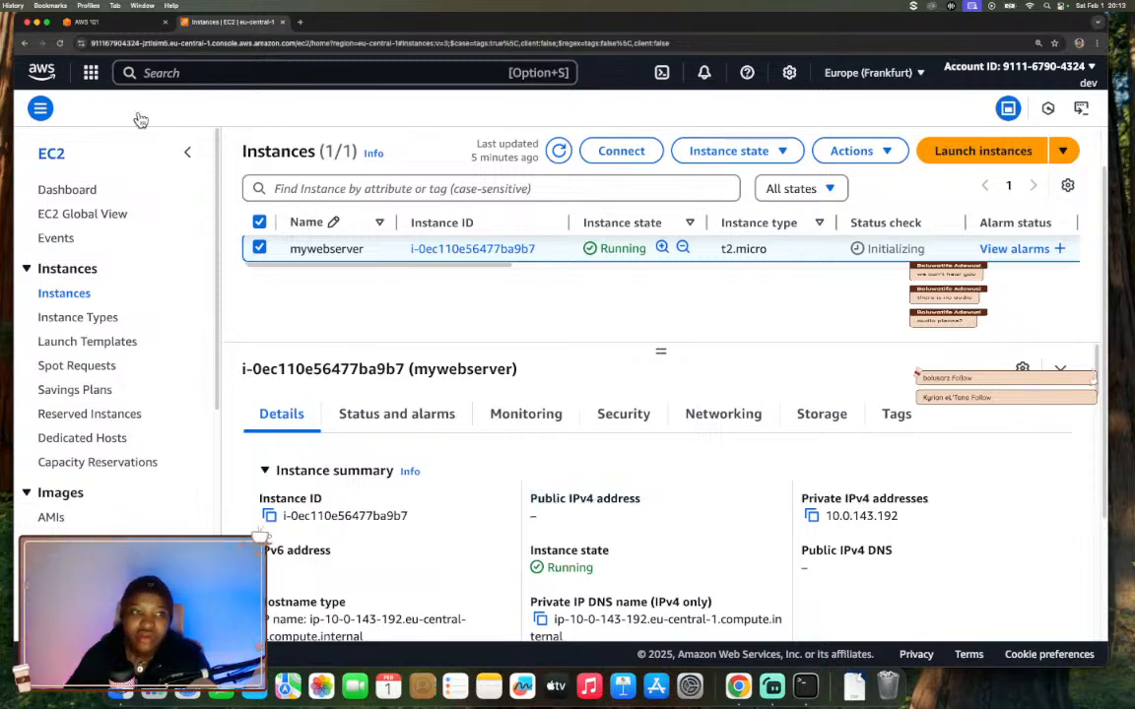
- Return to the workshop page and read instructions 2 and 3 on connecting to the web server instance
{"action": "left_click", "coordinate": [118, 21]}
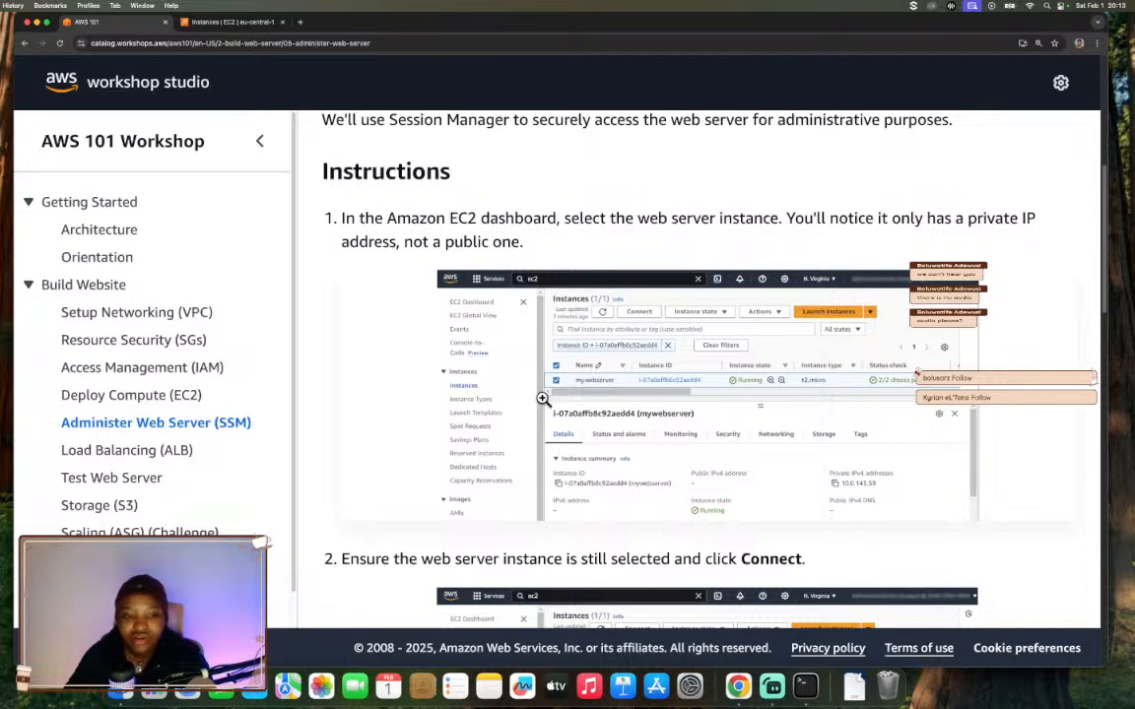
{"action": "scroll", "coordinate": [541, 397], "scroll_direction": "down", "scroll_amount": 4}
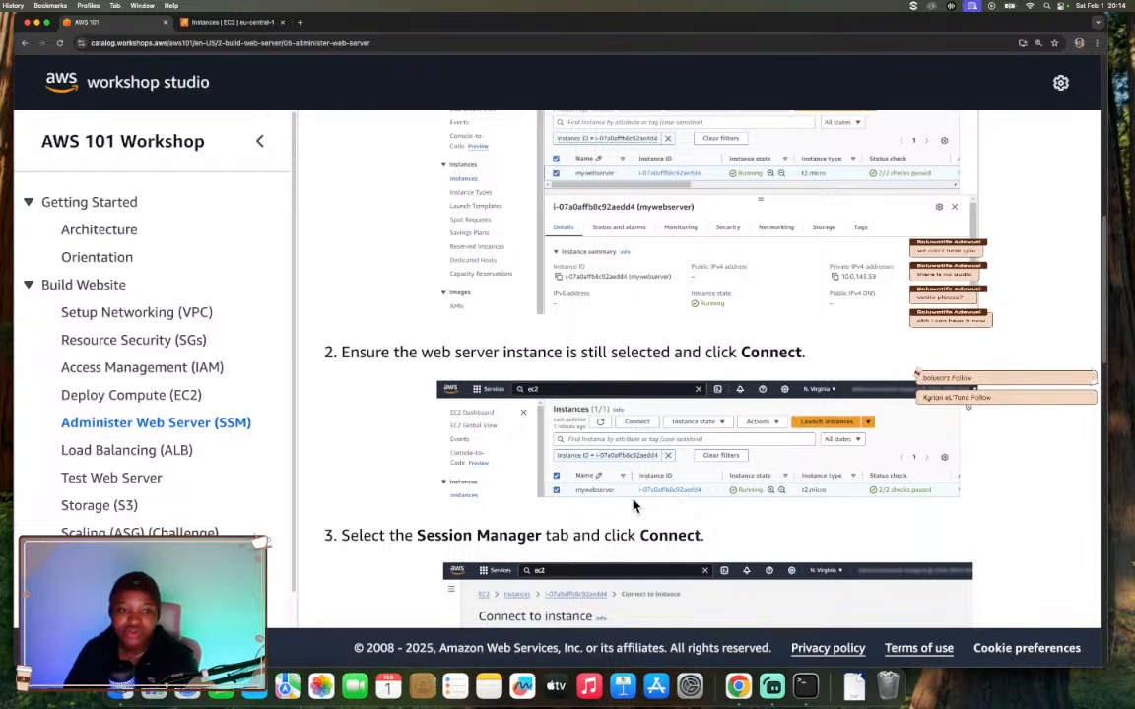
{"action": "scroll", "coordinate": [634, 505], "scroll_direction": "down", "scroll_amount": 1}
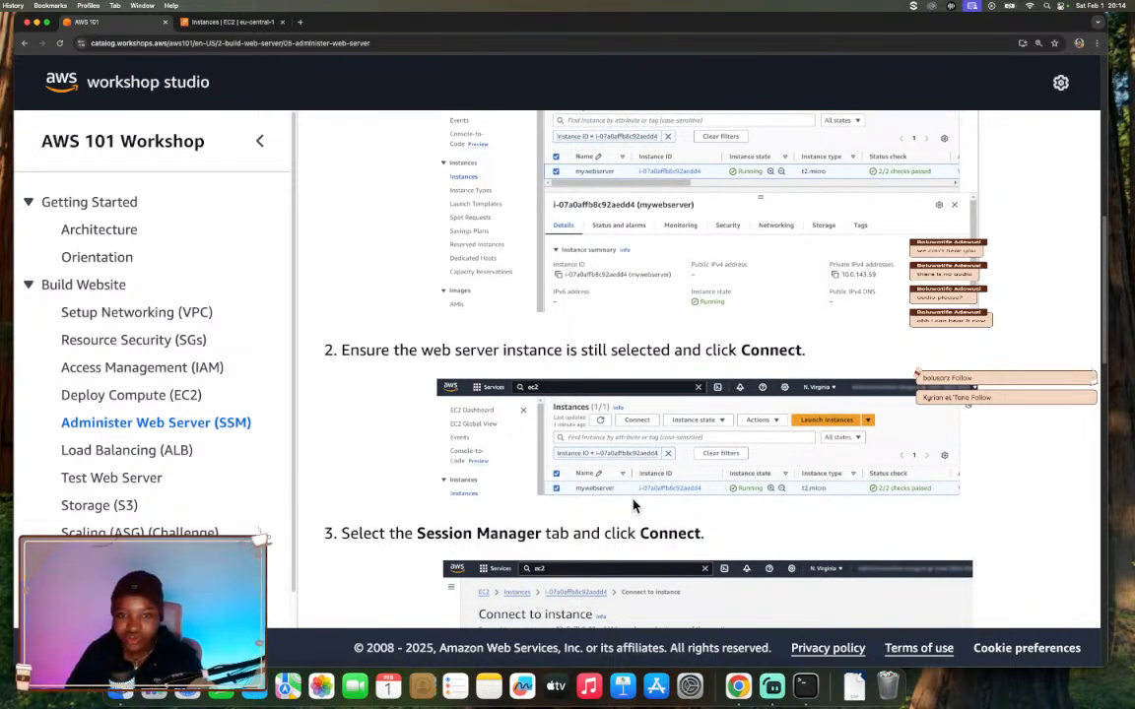
{"action": "scroll", "coordinate": [627, 495], "scroll_direction": "down", "scroll_amount": 2}
{"action": "scroll", "coordinate": [627, 495], "scroll_direction": "down", "scroll_amount": 5}
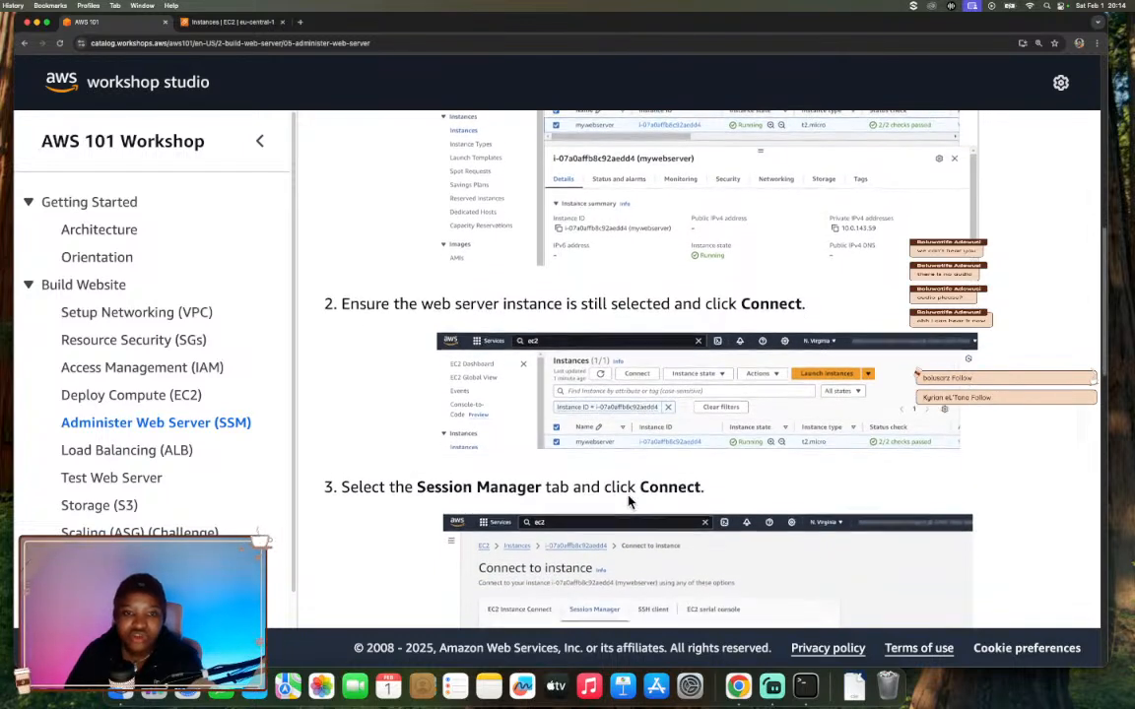
{"action": "scroll", "coordinate": [628, 496], "scroll_direction": "down", "scroll_amount": 6}
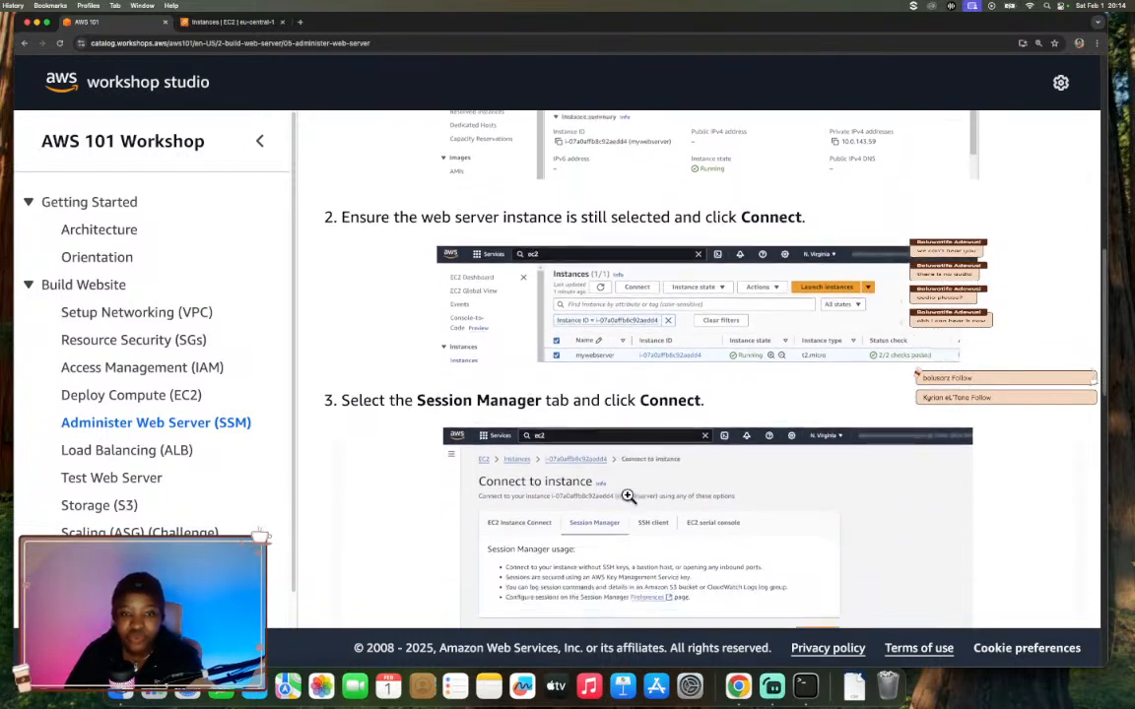
{"action": "scroll", "coordinate": [628, 495], "scroll_direction": "down", "scroll_amount": 1}
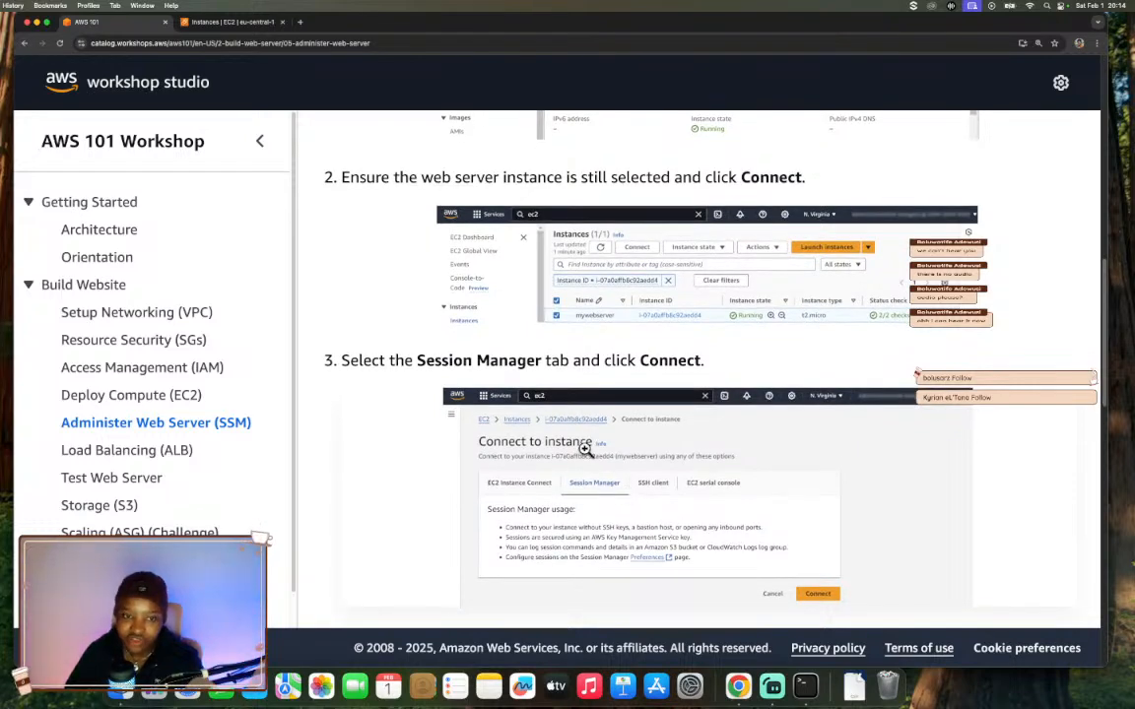
- Open the connection page for the mywebserver instance in the EC2 console and choose the Session Manager method
{"action": "left_click", "coordinate": [228, 22]}
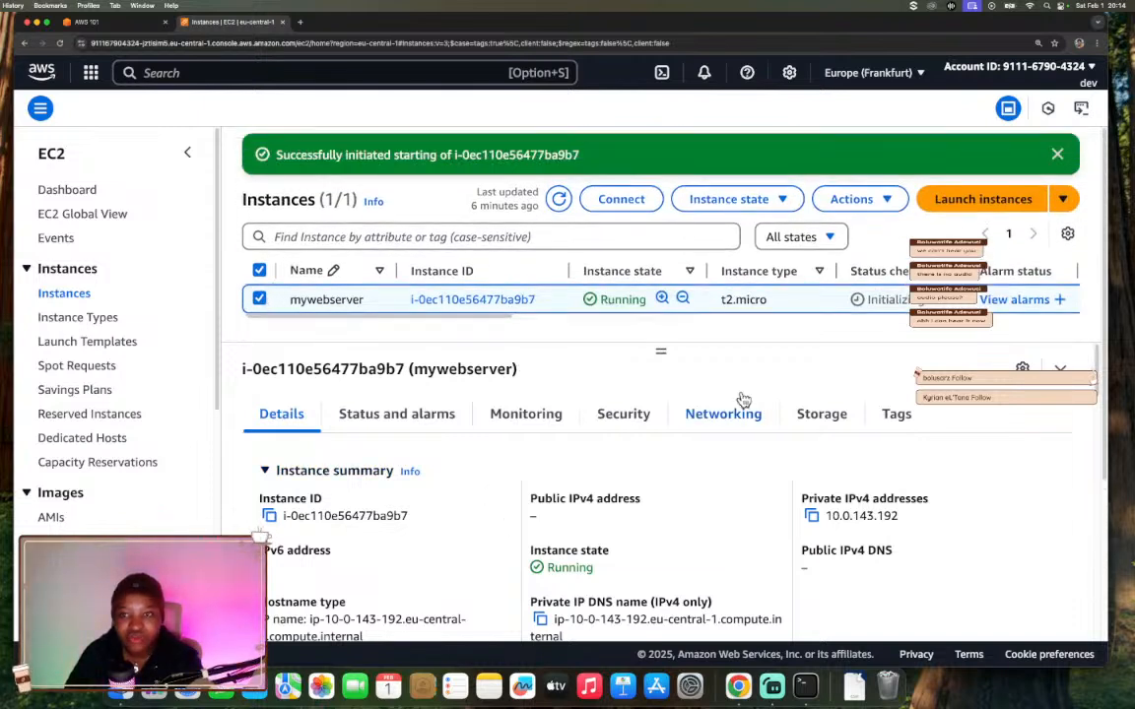
{"action": "left_click", "coordinate": [621, 201]}
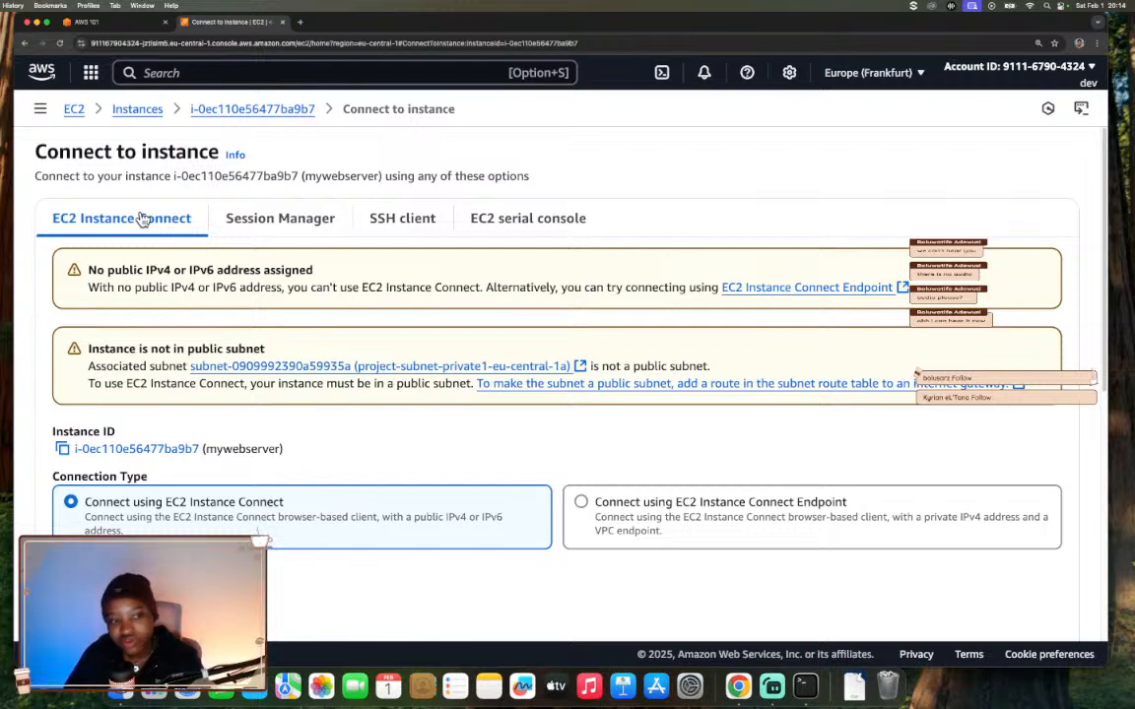
{"action": "left_click", "coordinate": [294, 226]}
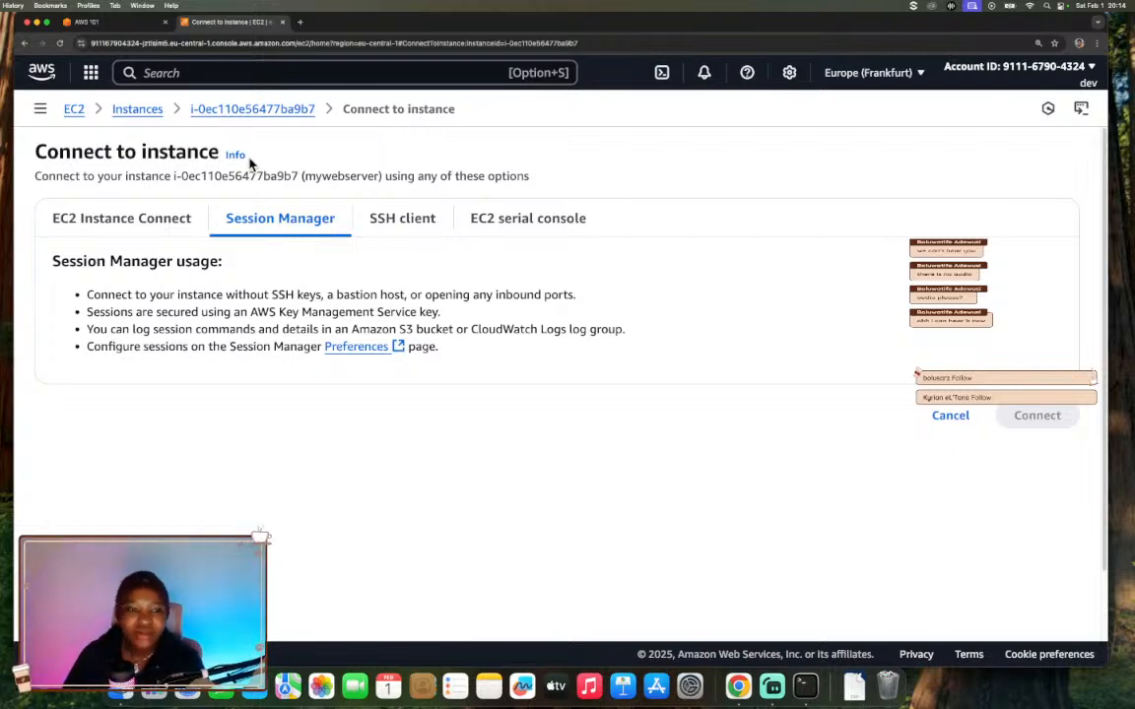
- Recheck workshop instruction 3 on Session Manager and look ahead to the shell commands in instruction 4
{"action": "left_click", "coordinate": [133, 23]}
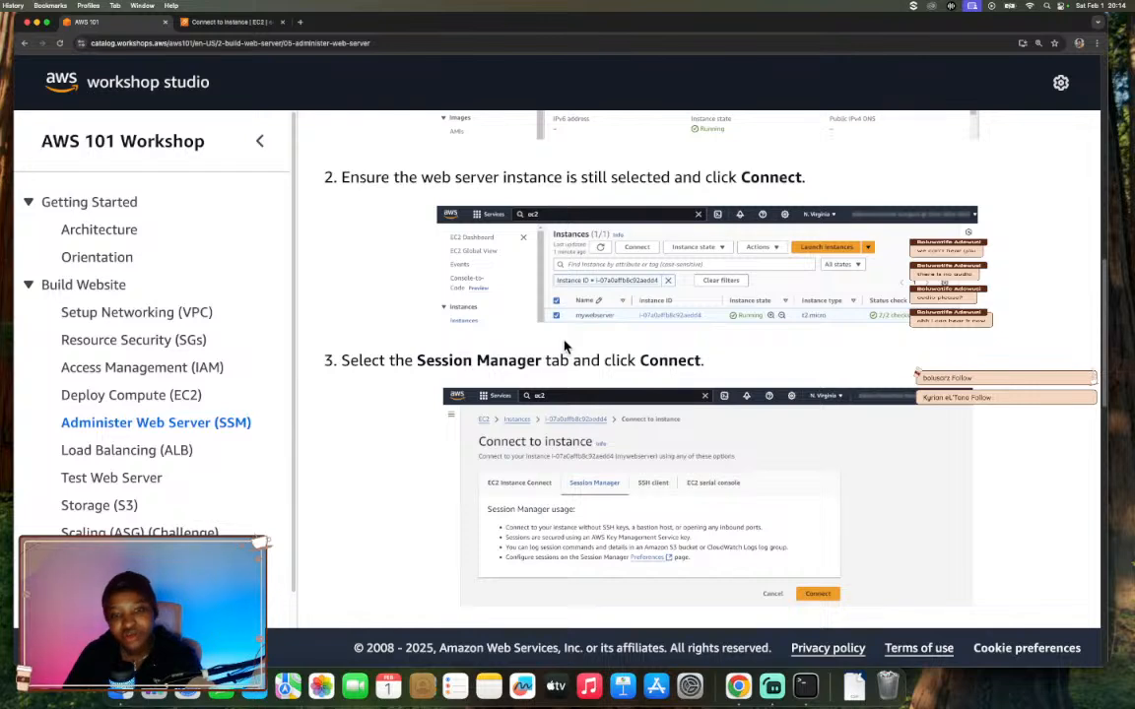
{"action": "scroll", "coordinate": [564, 345], "scroll_direction": "down", "scroll_amount": 1}
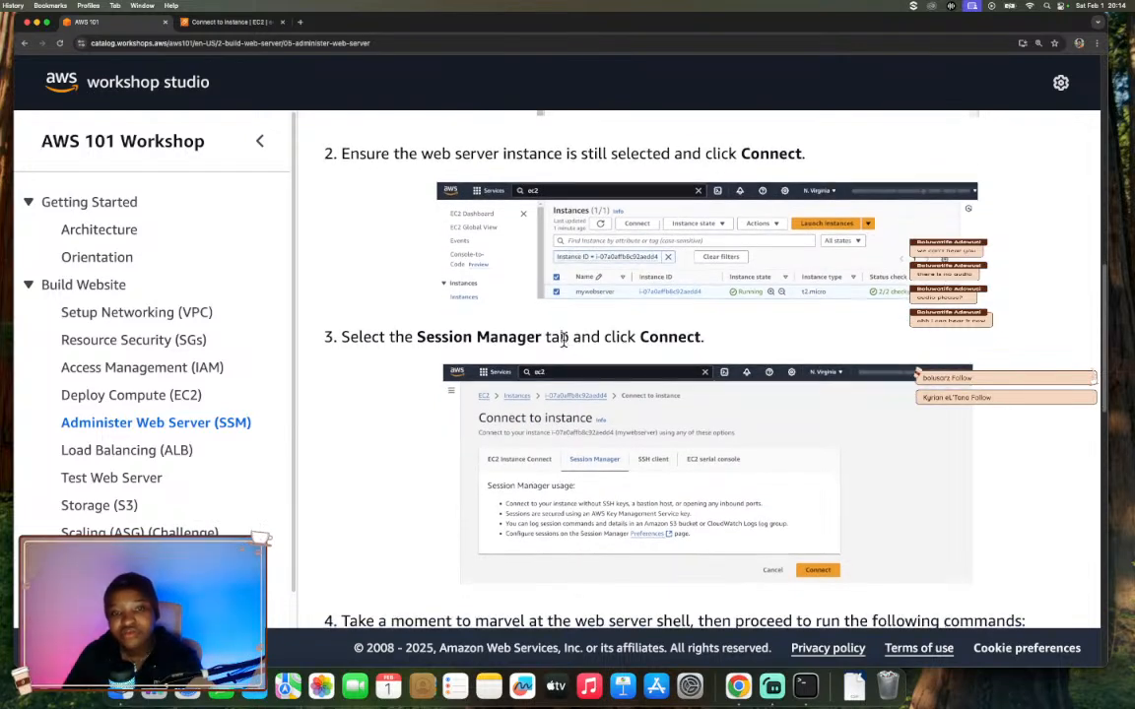
{"action": "scroll", "coordinate": [564, 339], "scroll_direction": "down", "scroll_amount": 3}
{"action": "scroll", "coordinate": [564, 340], "scroll_direction": "down", "scroll_amount": 1}
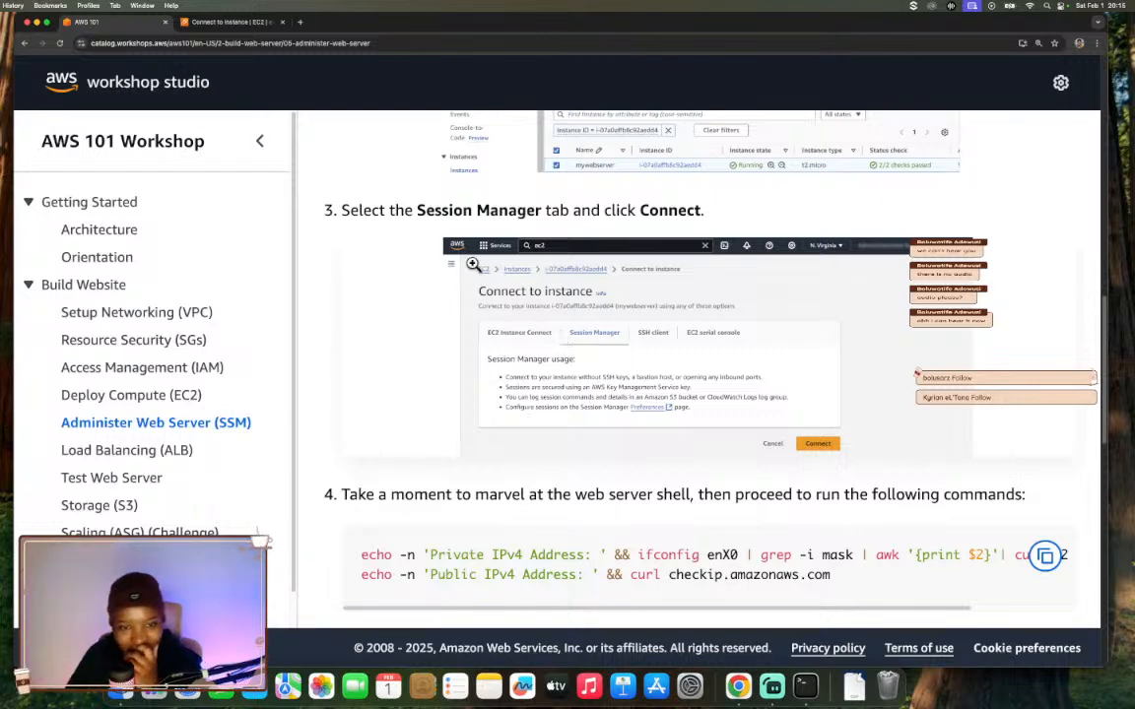
- Go back to the EC2 instances list and reopen the connection page for the mywebserver instance
{"action": "left_click", "coordinate": [207, 22]}
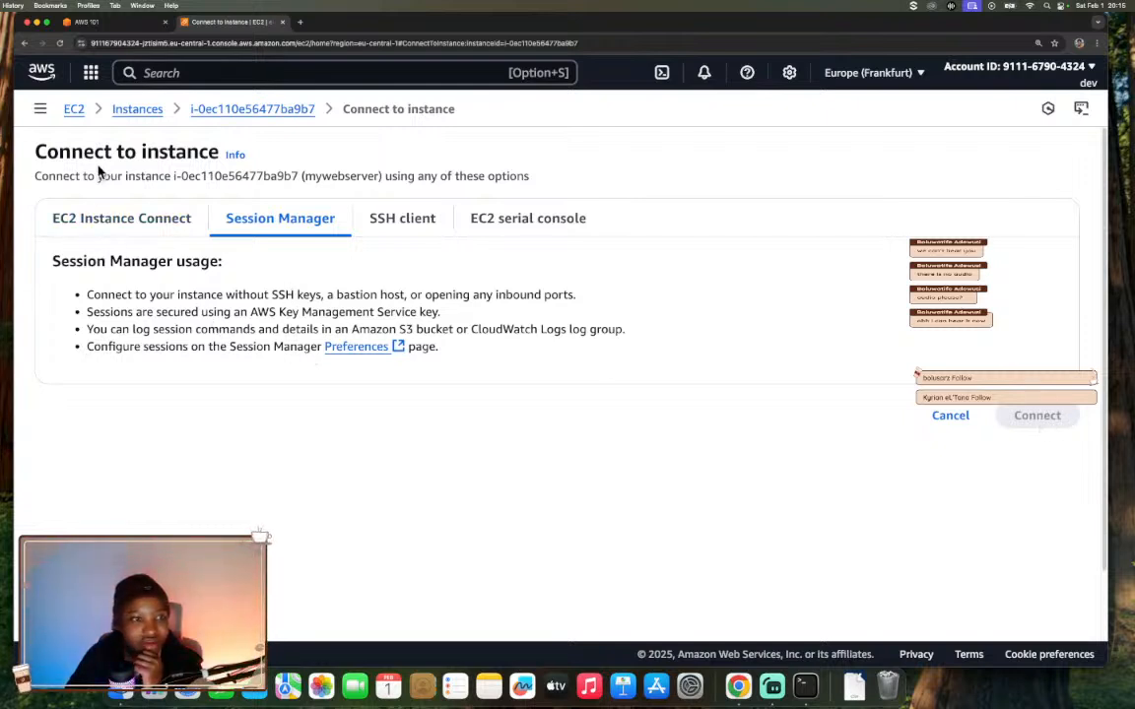
{"action": "left_click", "coordinate": [137, 110]}
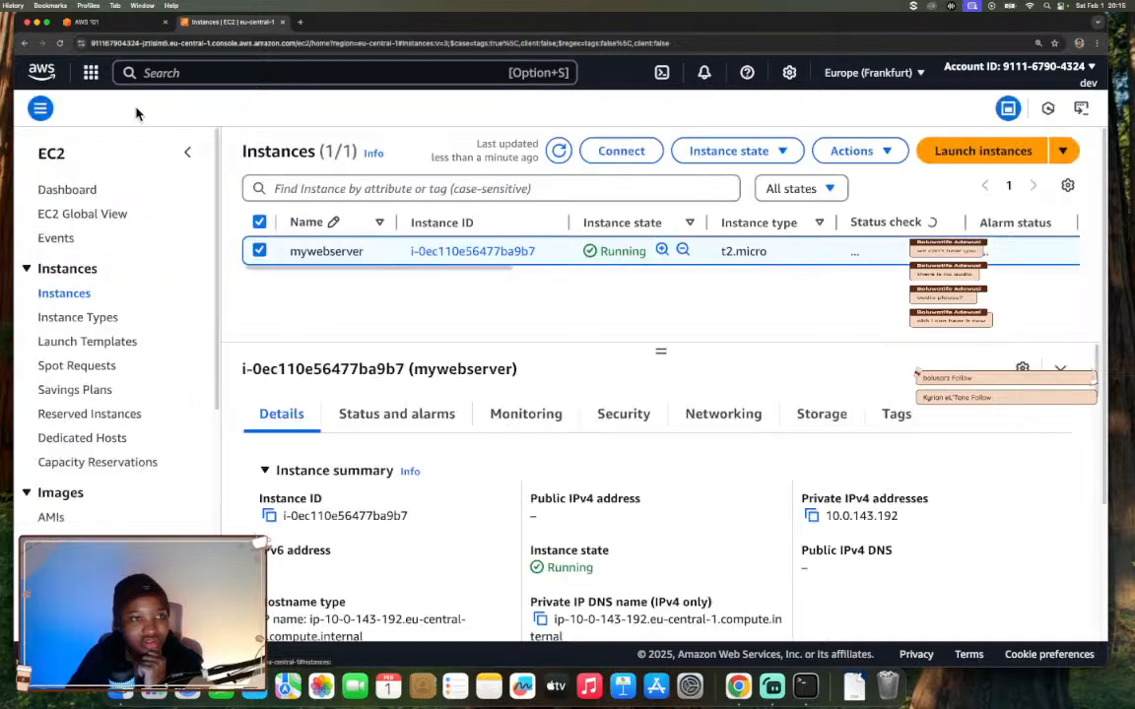
{"action": "left_click", "coordinate": [615, 158]}
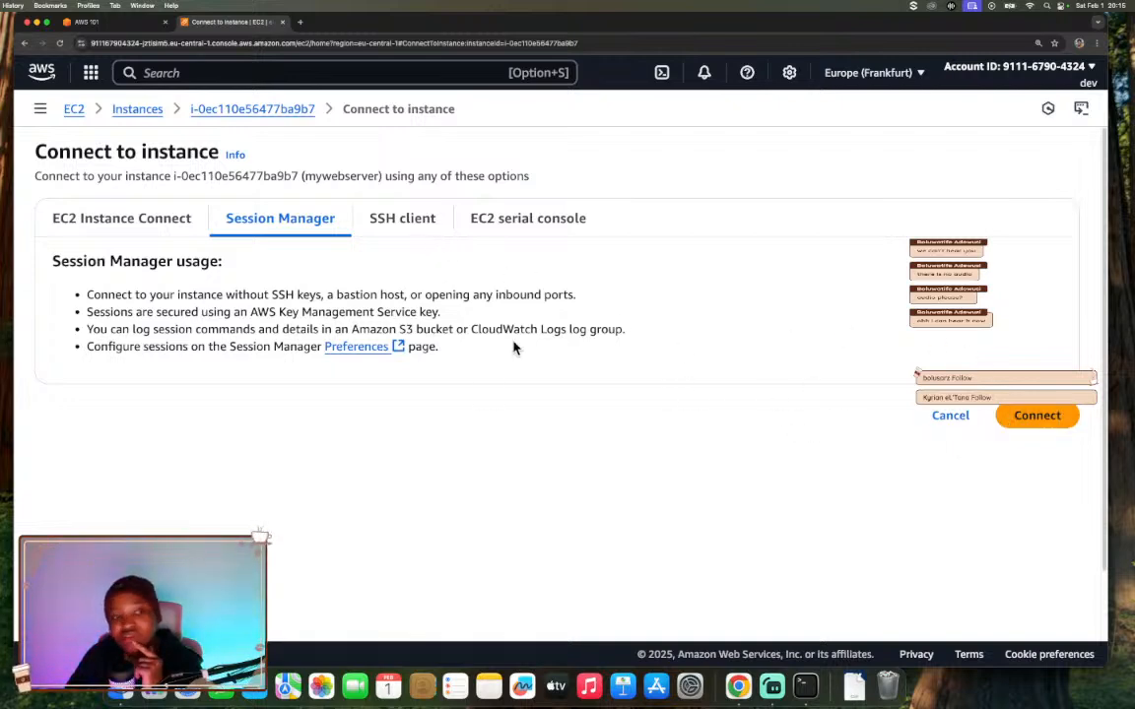
- Look through the other connection methods for mywebserver and start a shell session with Session Manager
{"action": "left_click", "coordinate": [114, 233]}
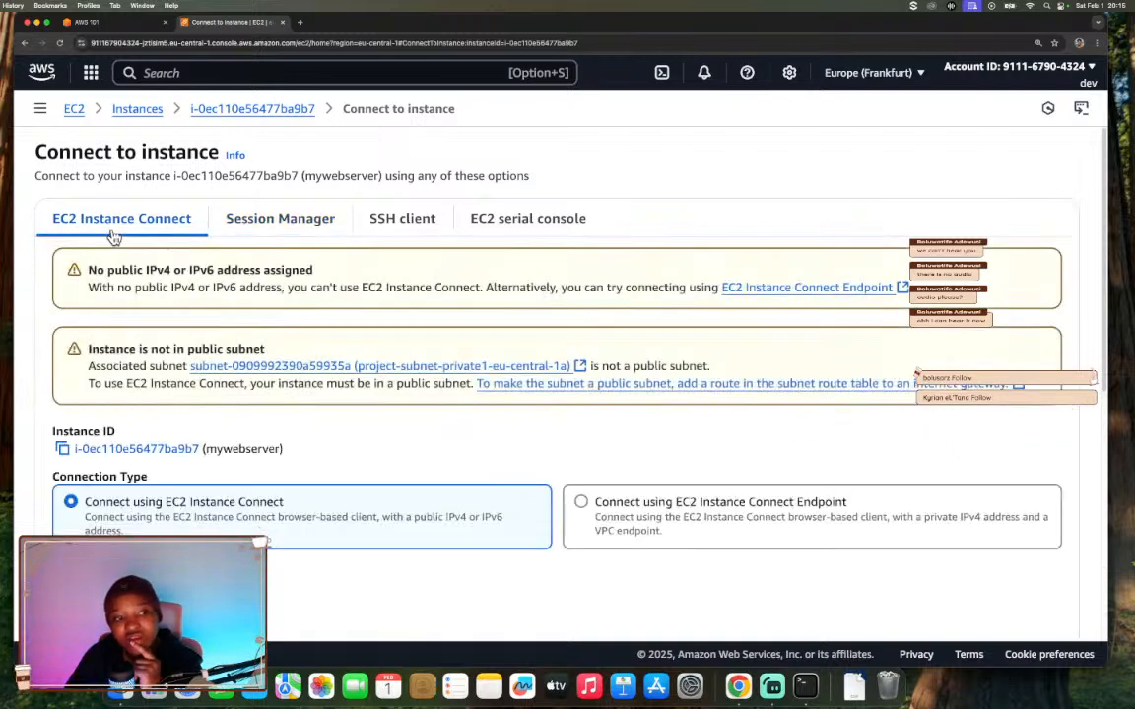
{"action": "left_click", "coordinate": [374, 221]}
{"action": "left_click", "coordinate": [499, 226]}
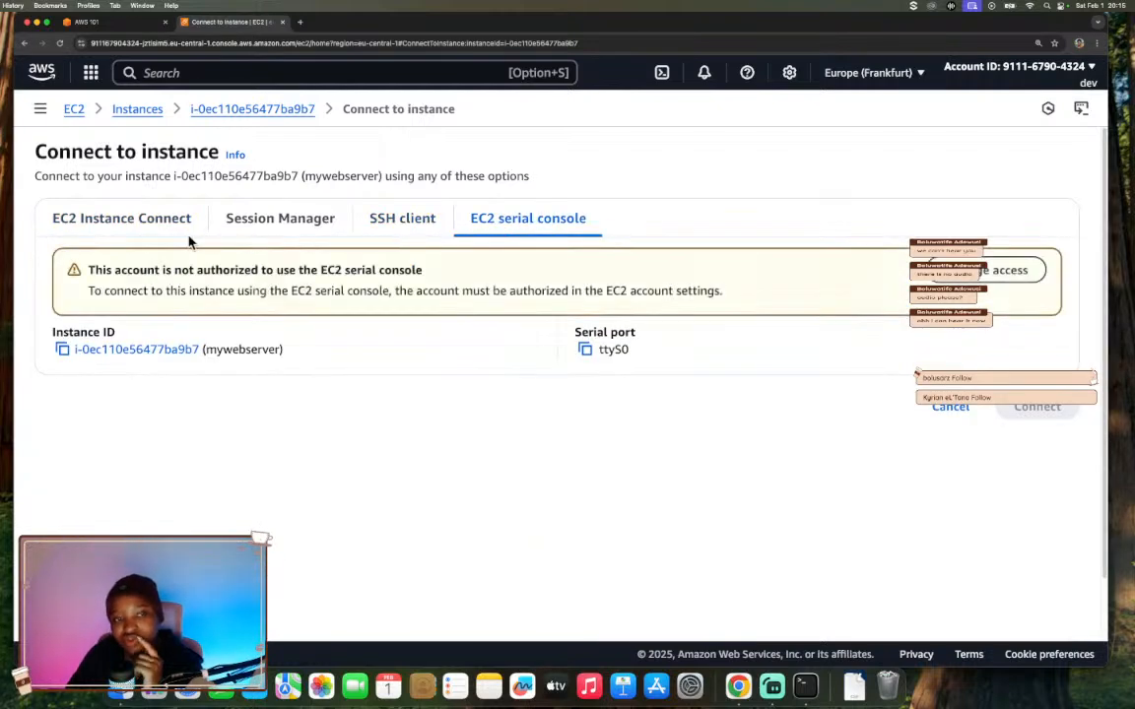
{"action": "left_click", "coordinate": [280, 223]}
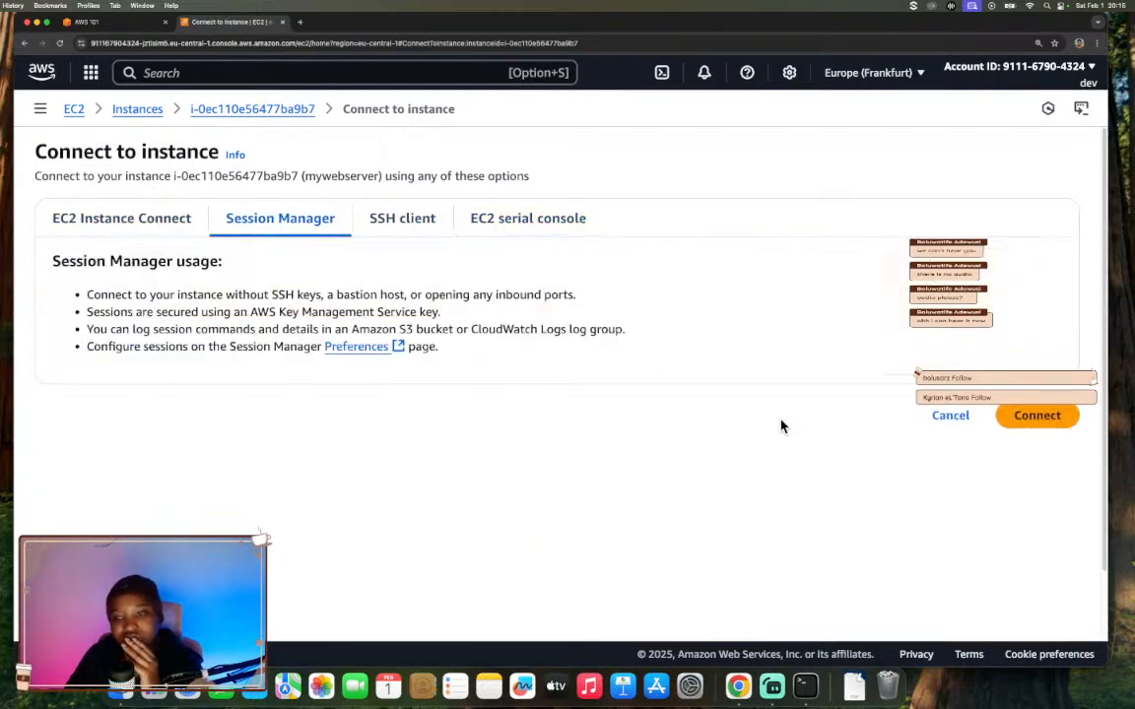
{"action": "left_click", "coordinate": [1033, 413]}
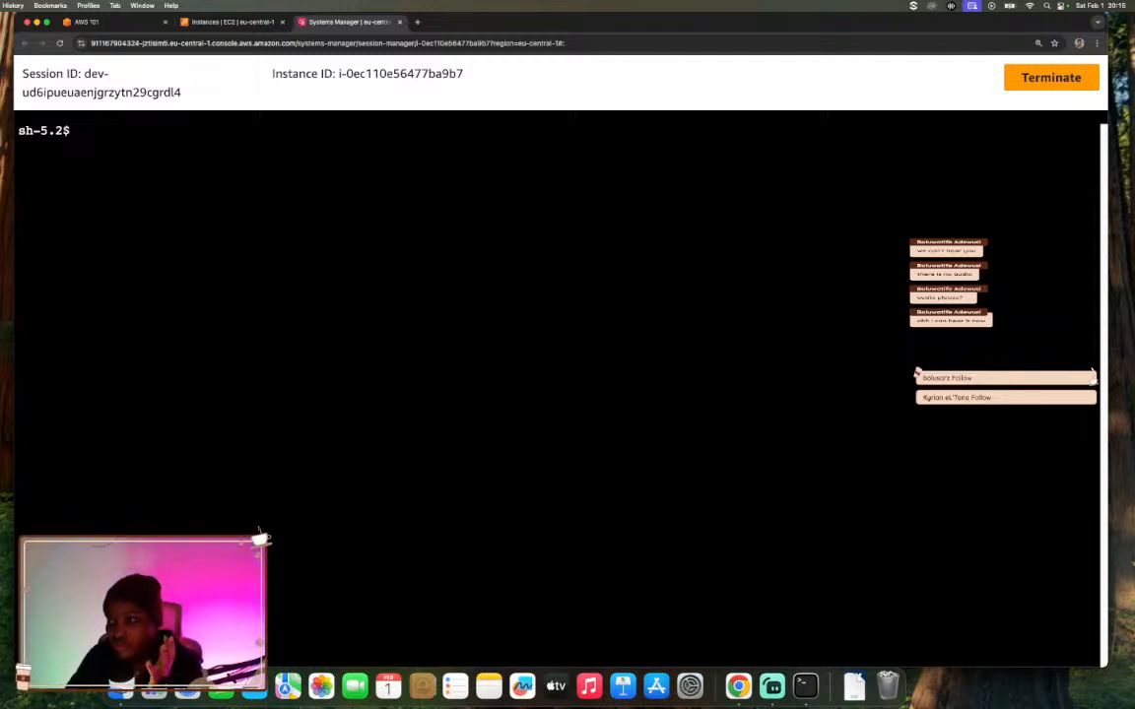
- Return to the workshop page and read instruction 4's commands for showing the private and public IPv4 addresses
{"action": "left_click", "coordinate": [111, 24]}
{"action": "scroll", "coordinate": [532, 335], "scroll_direction": "down", "scroll_amount": 4}
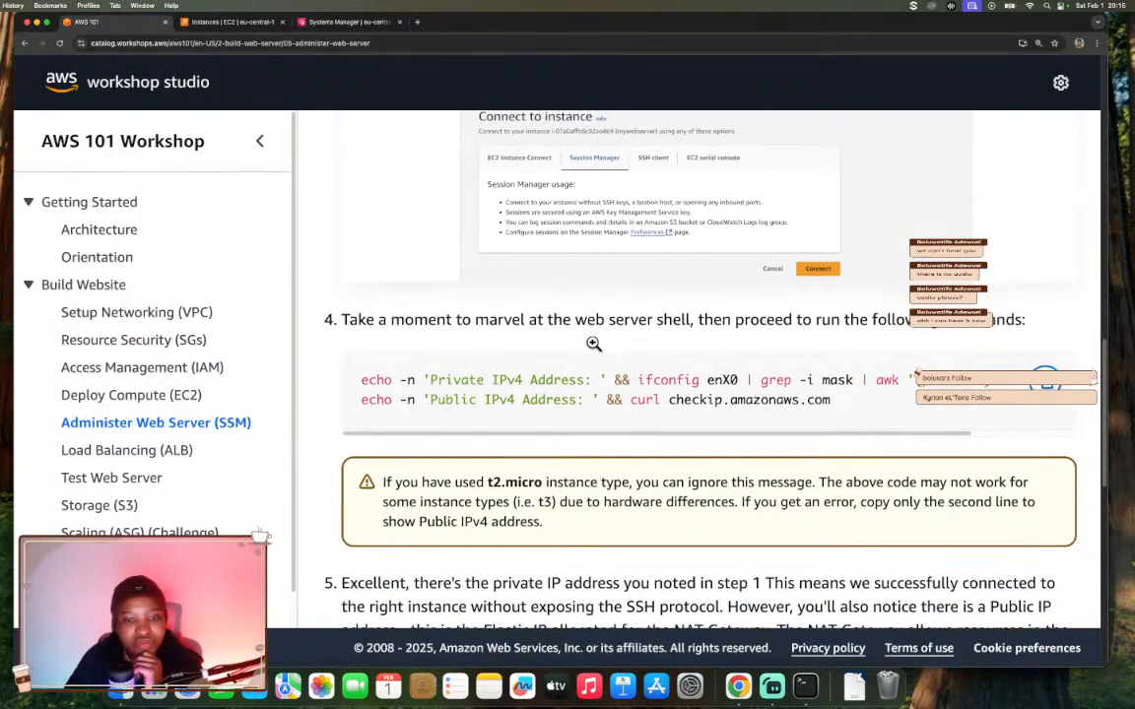
{"action": "scroll", "coordinate": [594, 349], "scroll_direction": "down", "scroll_amount": 1}
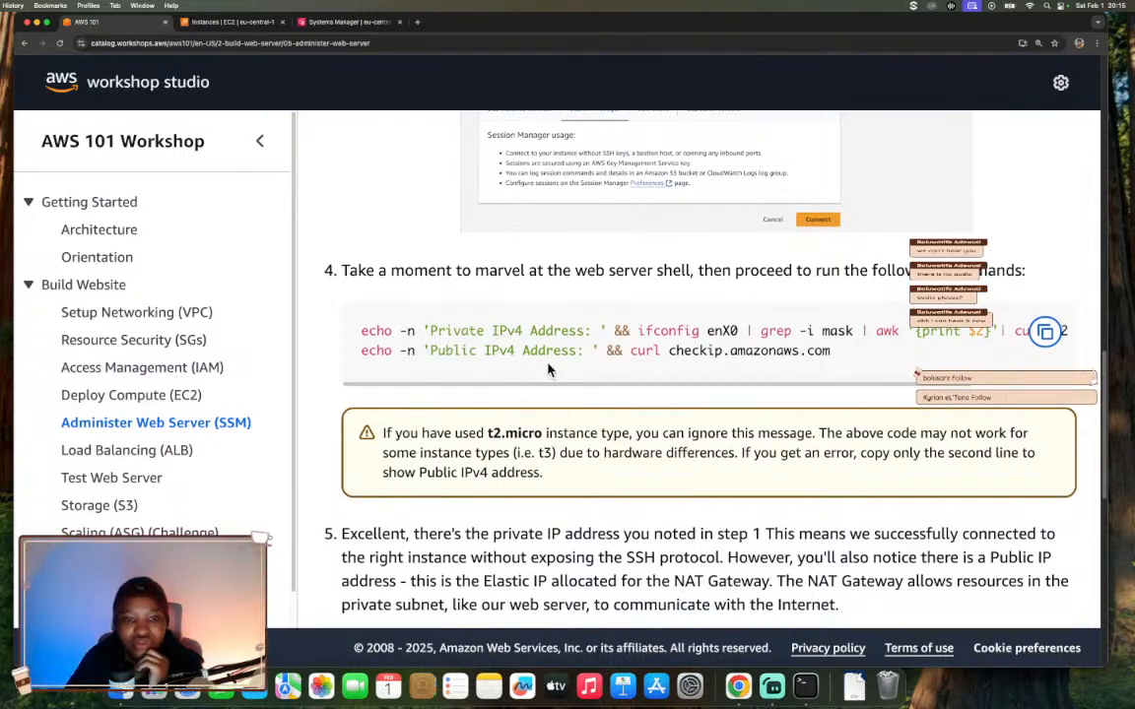
{"action": "scroll", "coordinate": [550, 369], "scroll_direction": "down", "scroll_amount": 1}
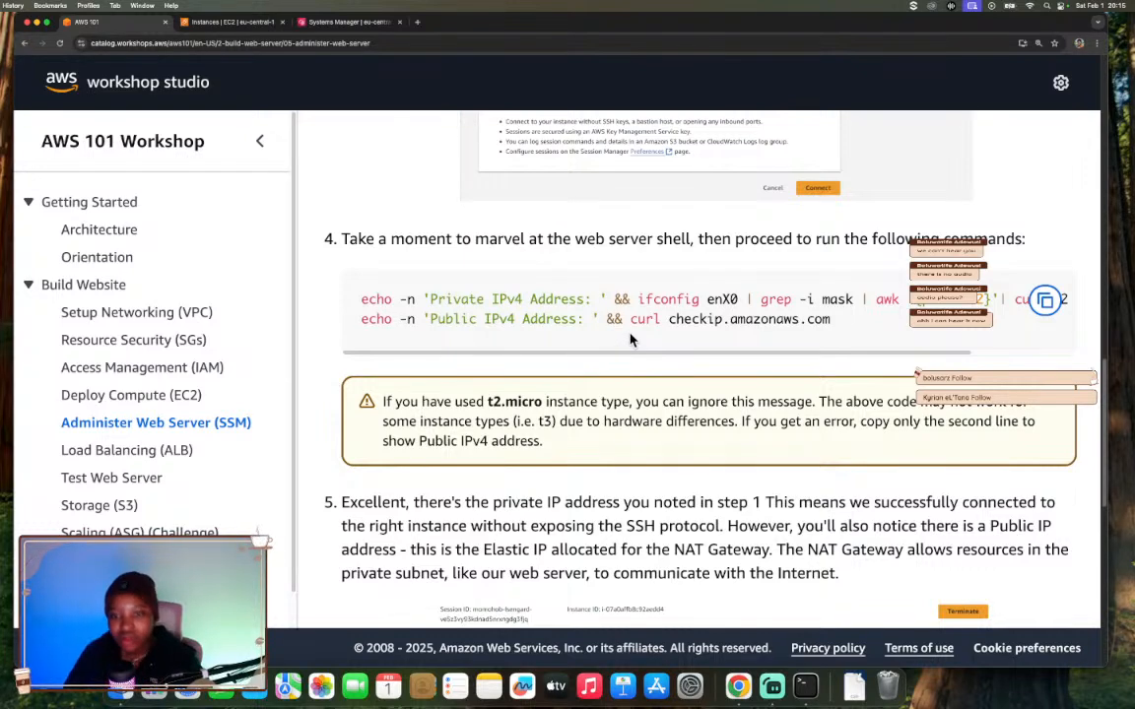
- Copy instruction 4's commands from the workshop and run them in the mywebserver Session Manager shell to print its private and public IPv4 addresses
{"action": "left_click", "coordinate": [1045, 301]}
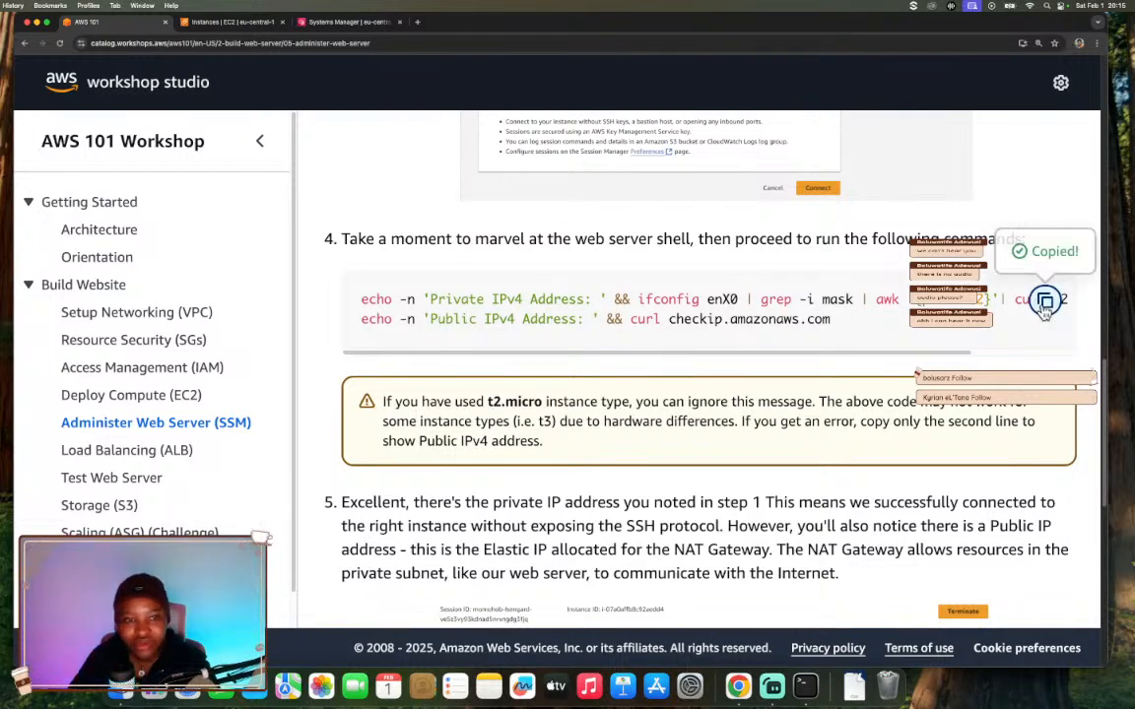
{"action": "left_click", "coordinate": [251, 29]}
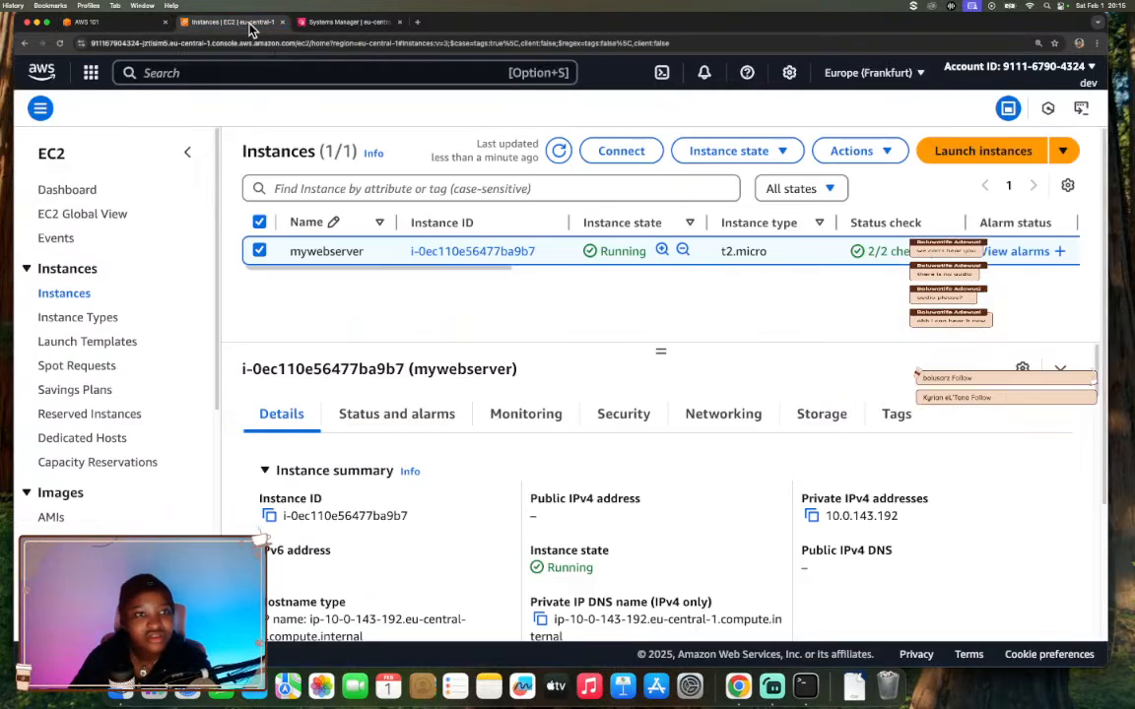
{"action": "left_click", "coordinate": [302, 27]}
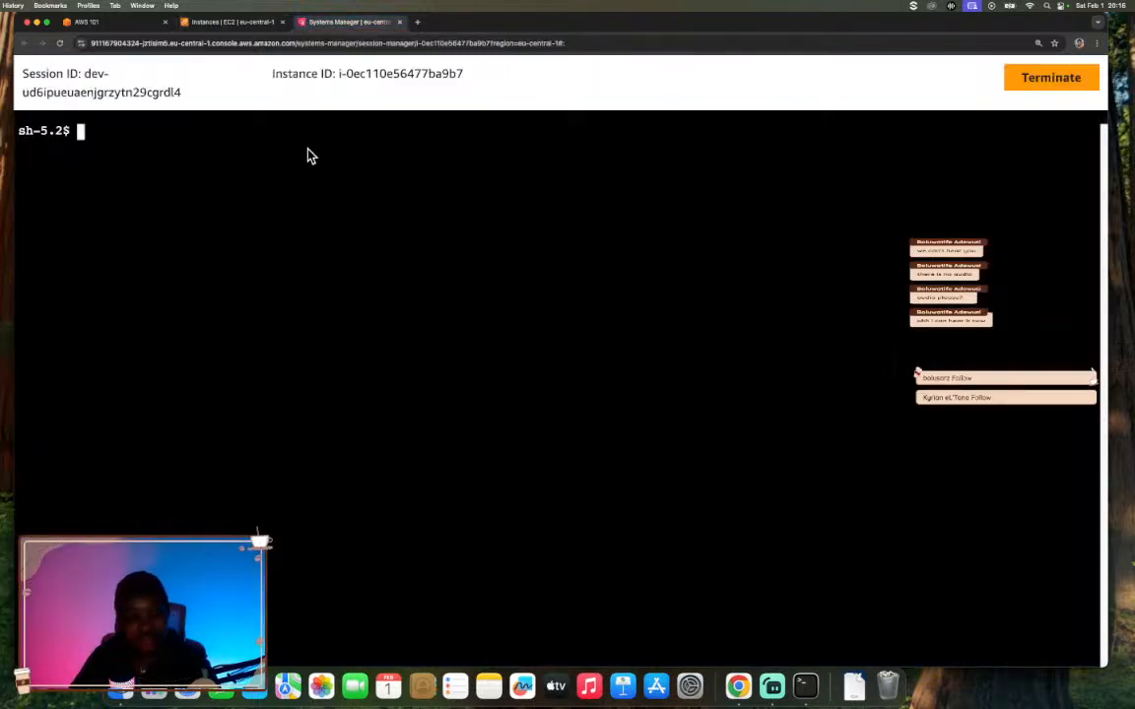
{"action": "key", "text": "super+v"}
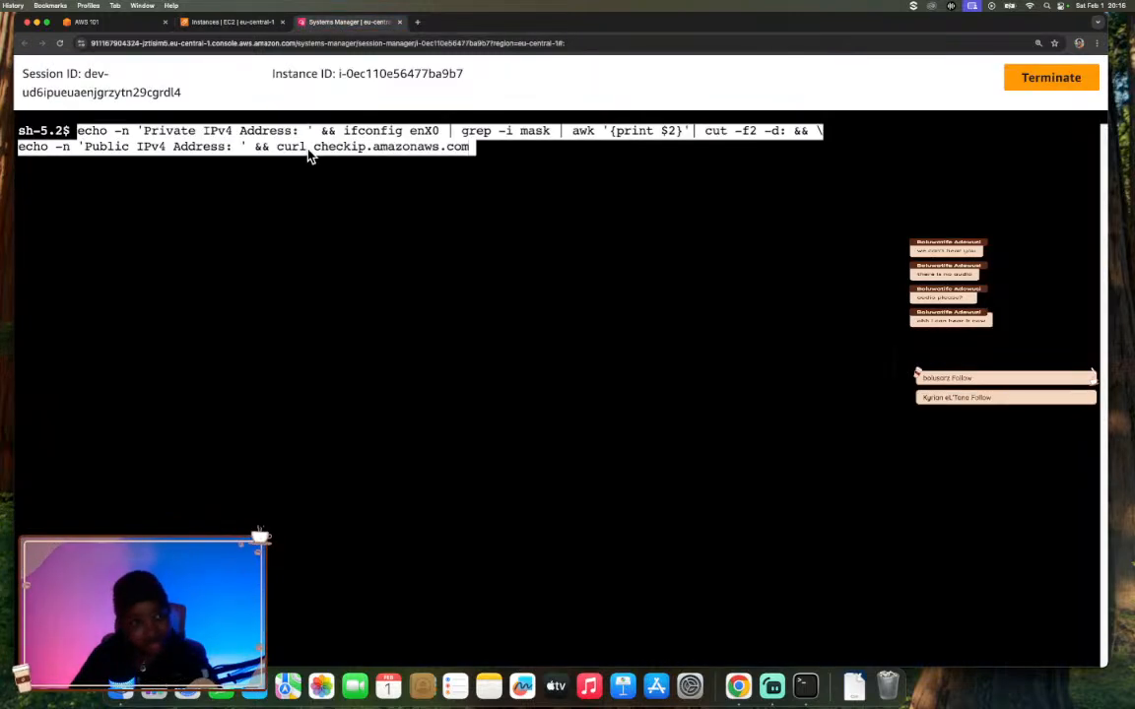
{"action": "key", "text": "Return"}
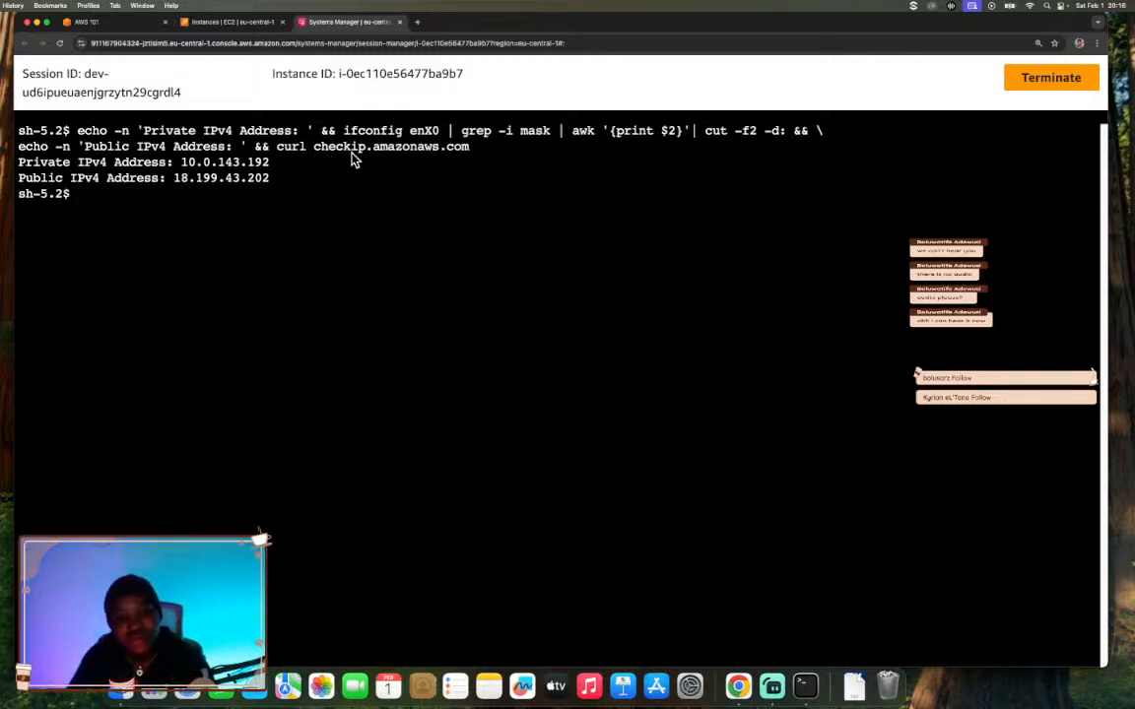
{"action": "left_click_drag", "start_coordinate": [316, 148], "coordinate": [338, 149]}
{"action": "left_click", "coordinate": [445, 156]}
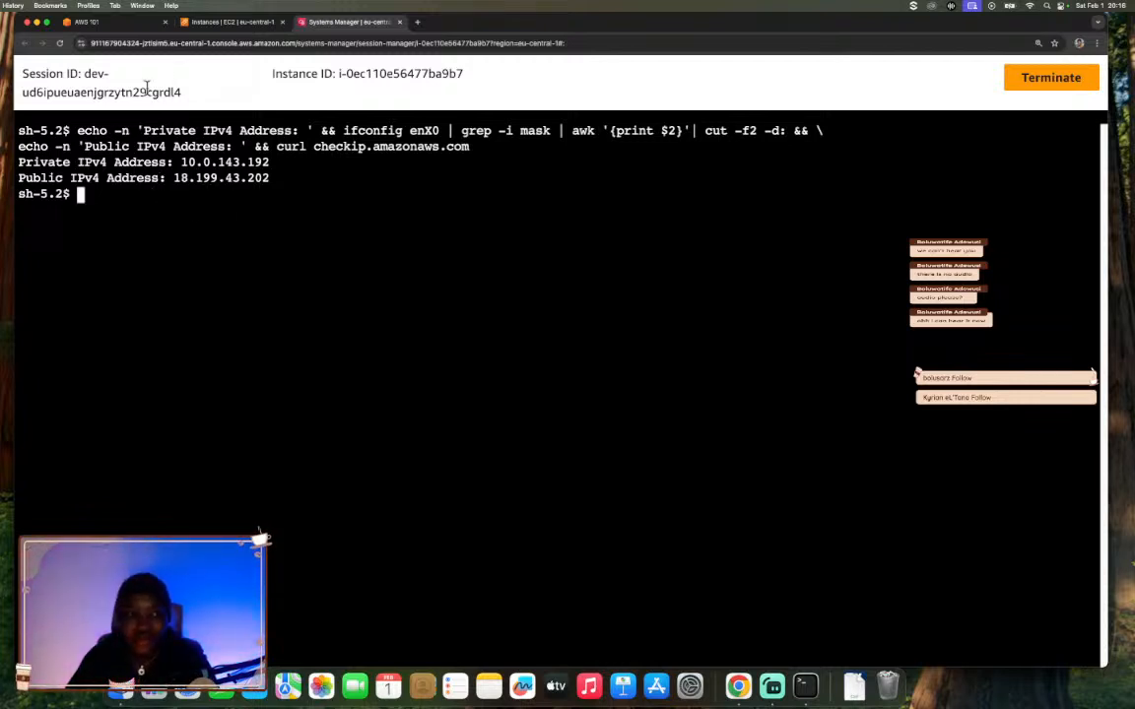
- Read workshop instruction 5 and compare its explanation of the IP addresses with the shell output and the instance details
{"action": "left_click", "coordinate": [233, 23]}
{"action": "left_click", "coordinate": [143, 24]}
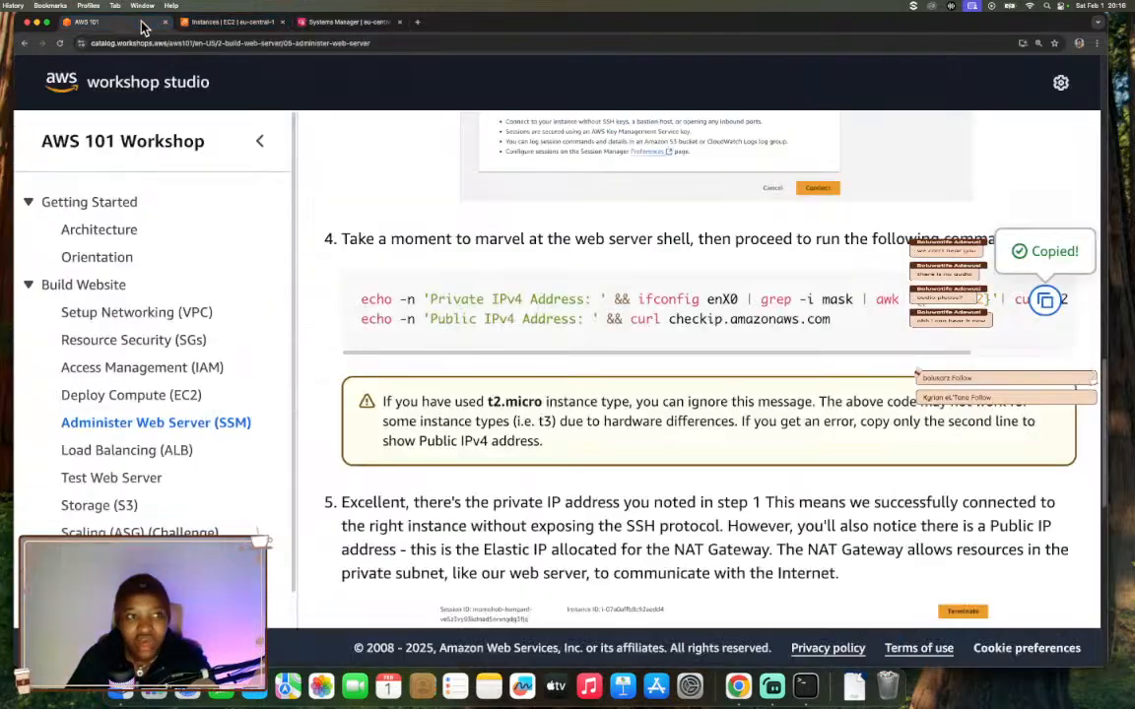
{"action": "scroll", "coordinate": [630, 286], "scroll_direction": "down", "scroll_amount": 5}
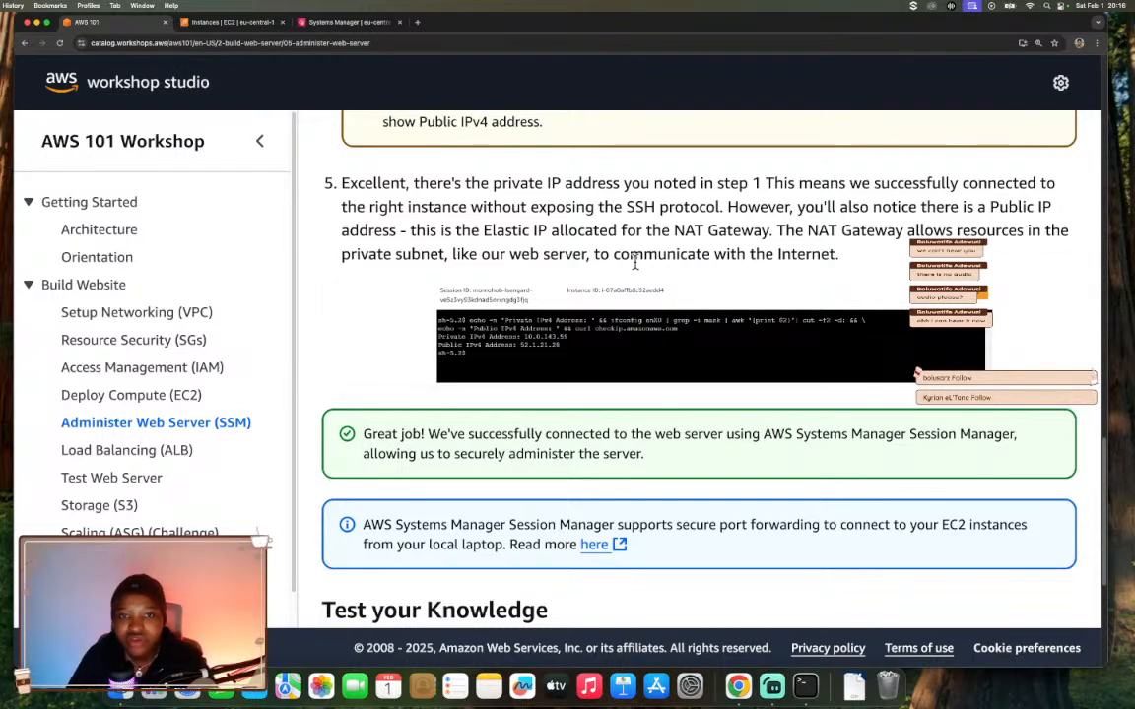
{"action": "scroll", "coordinate": [635, 262], "scroll_direction": "down", "scroll_amount": 1}
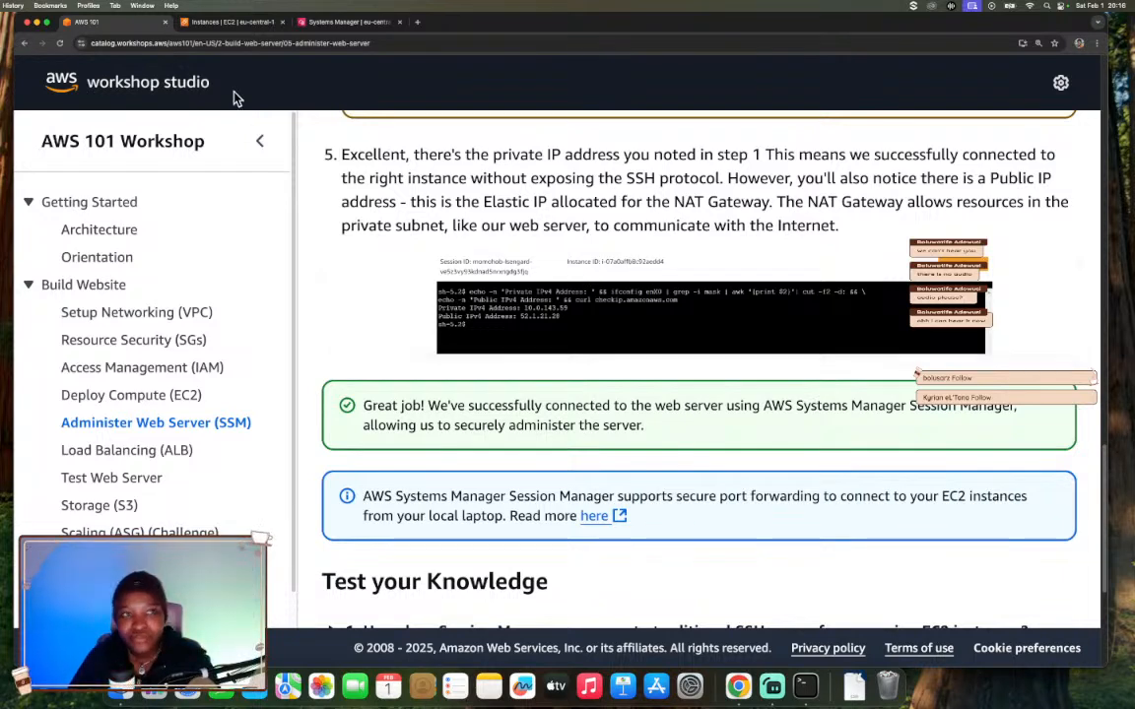
{"action": "left_click", "coordinate": [253, 29]}
{"action": "left_click", "coordinate": [342, 24]}
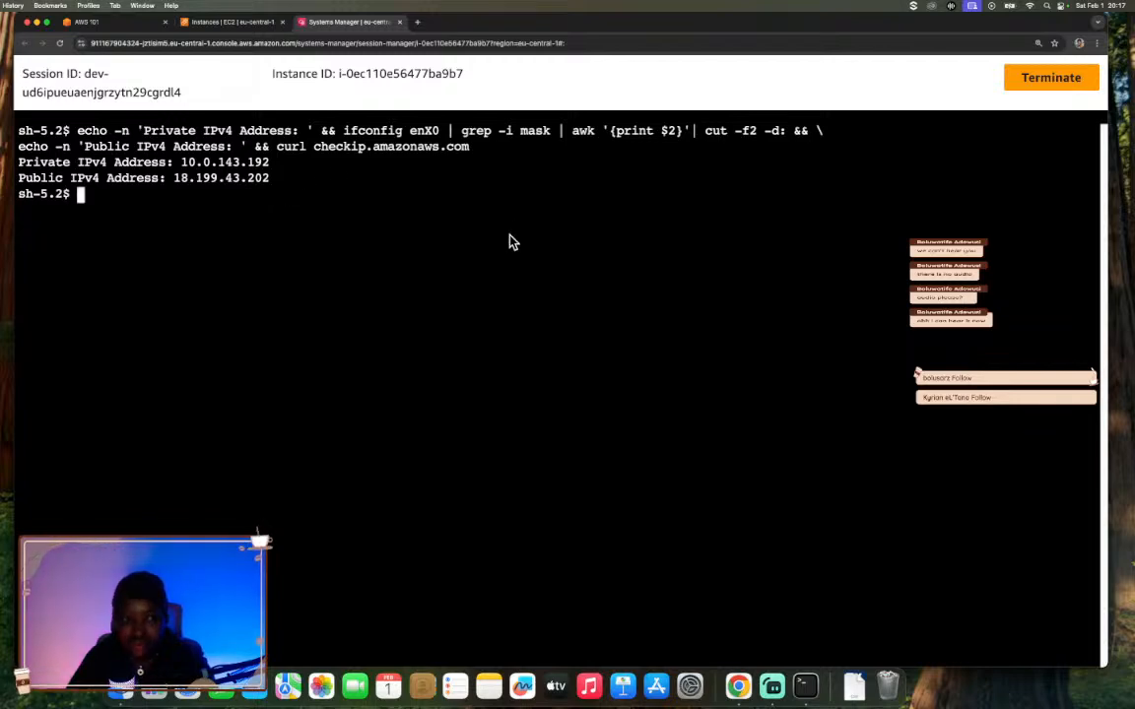
{"action": "left_click", "coordinate": [199, 29]}
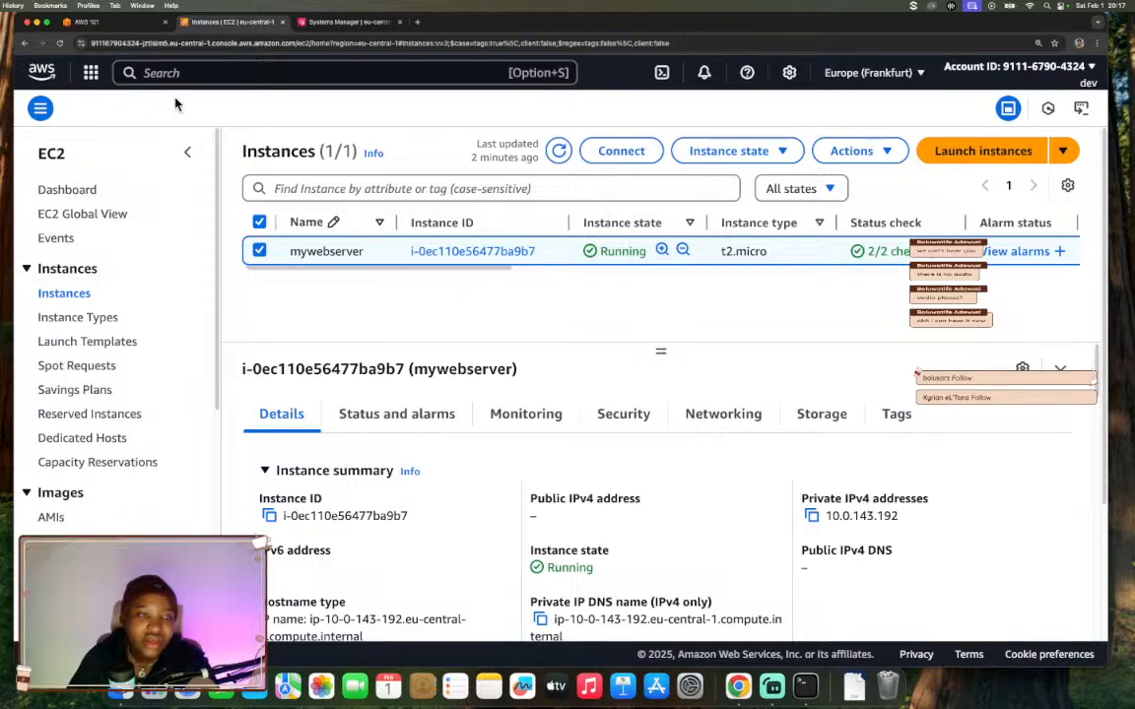
- Finish the Administer Web Server (SSM) section and continue to the workshop's Load Balancing (ALB) section
{"action": "left_click", "coordinate": [115, 22]}
{"action": "scroll", "coordinate": [626, 405], "scroll_direction": "down", "scroll_amount": 3}
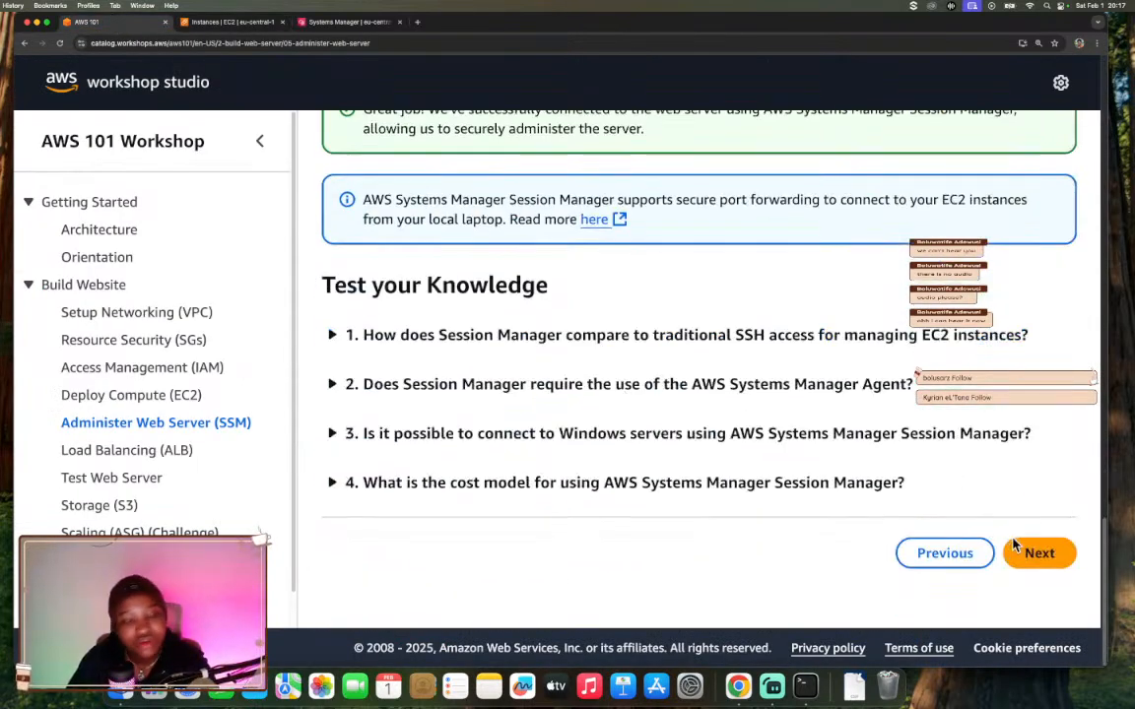
{"action": "left_click", "coordinate": [1038, 552]}
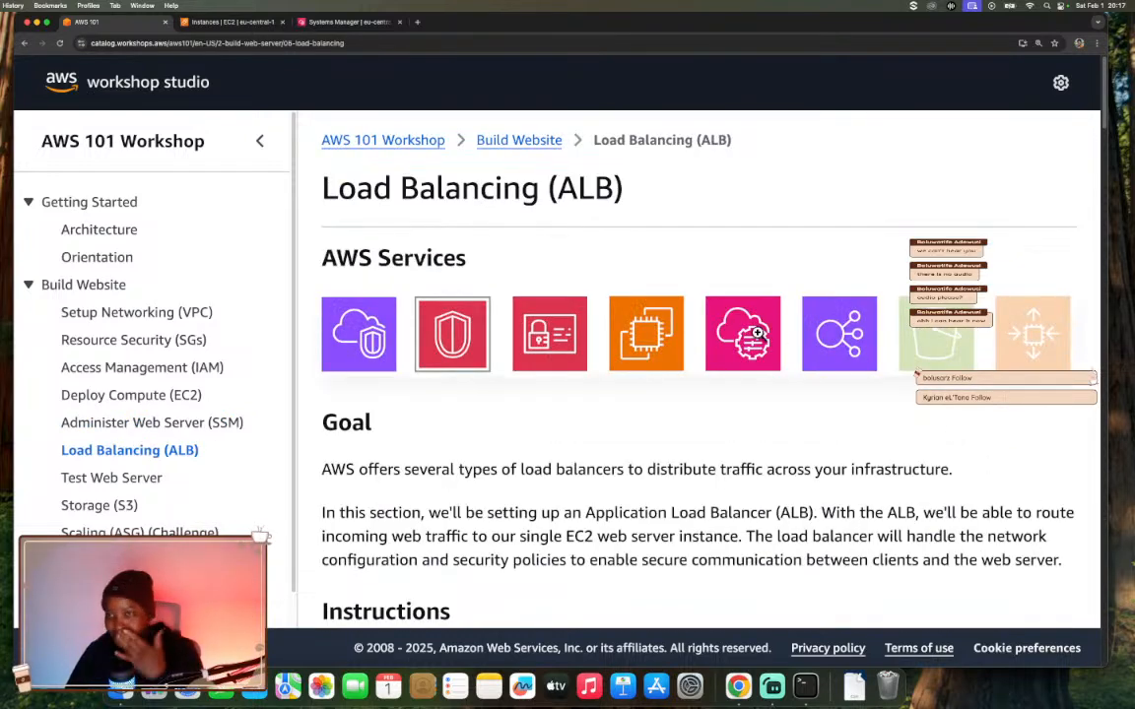
- Read the Load Balancing (ALB) goal and the first two instructions on creating a load balancer from the EC2 service
{"action": "scroll", "coordinate": [778, 423], "scroll_direction": "down", "scroll_amount": 1}
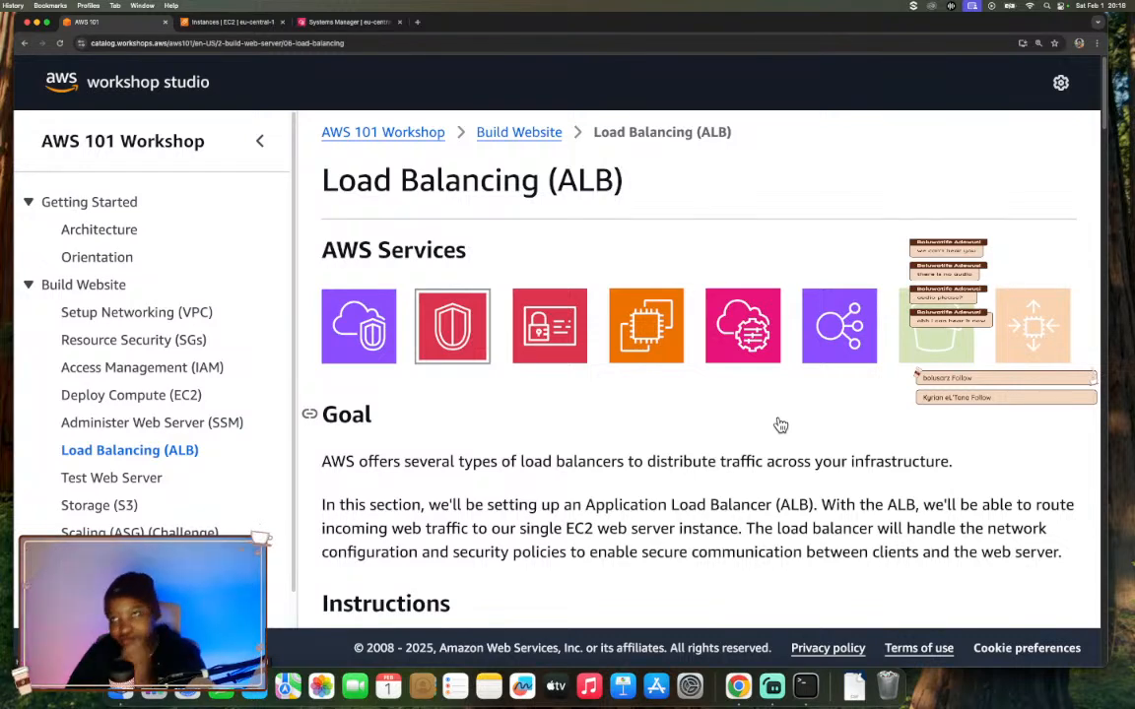
{"action": "scroll", "coordinate": [740, 422], "scroll_direction": "down", "scroll_amount": 1}
{"action": "scroll", "coordinate": [740, 423], "scroll_direction": "down", "scroll_amount": 1}
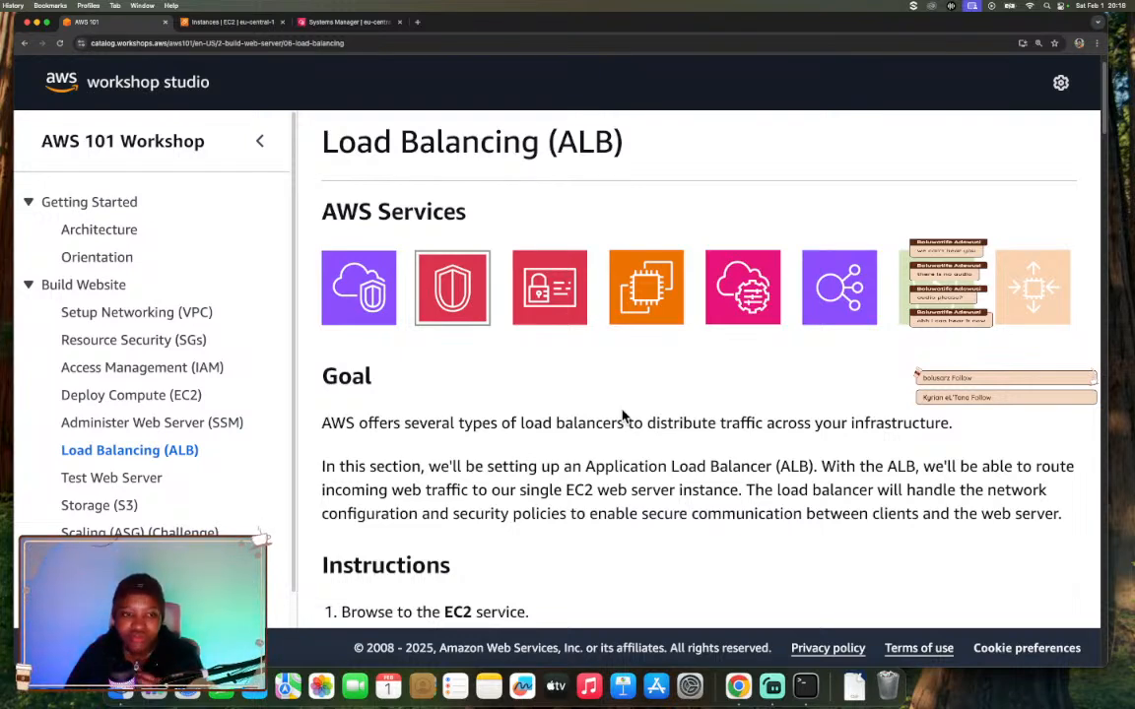
{"action": "scroll", "coordinate": [621, 414], "scroll_direction": "down", "scroll_amount": 3}
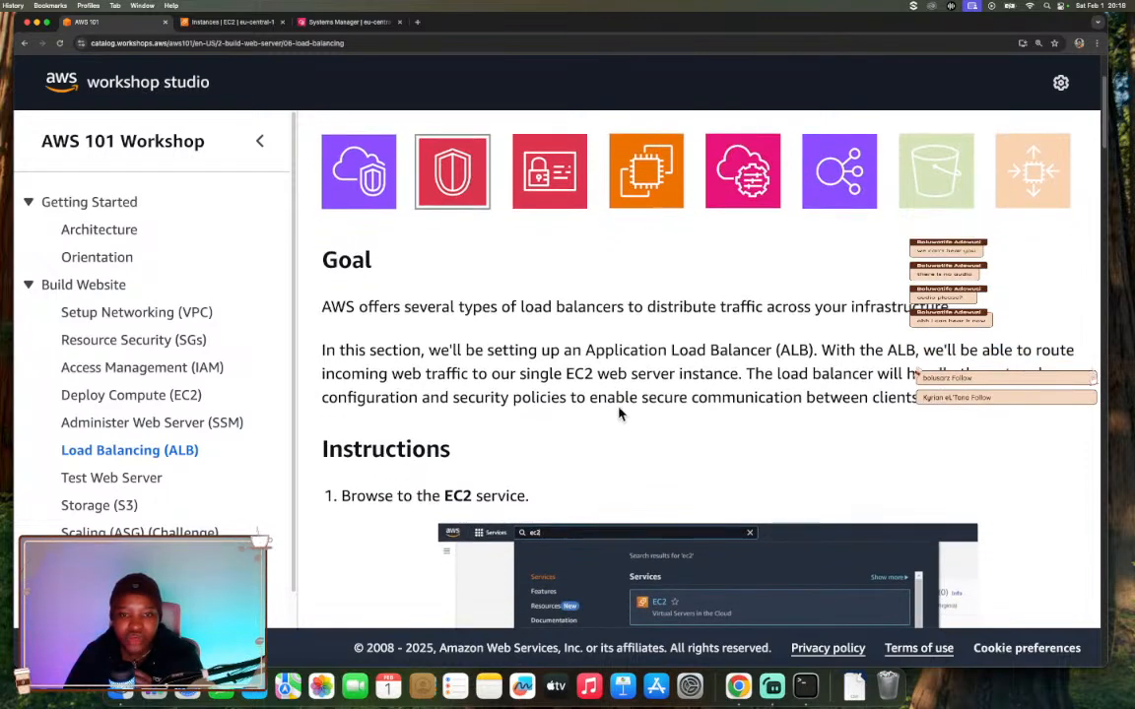
{"action": "left_click_drag", "start_coordinate": [585, 350], "coordinate": [770, 347]}
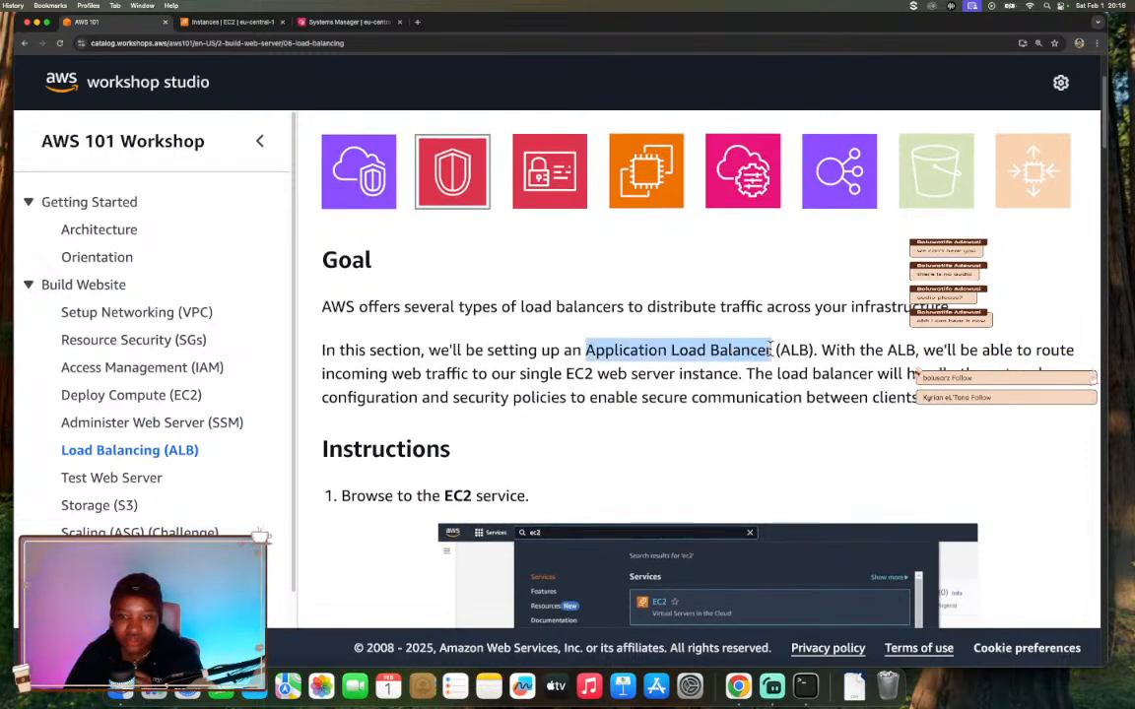
{"action": "scroll", "coordinate": [623, 371], "scroll_direction": "down", "scroll_amount": 5}
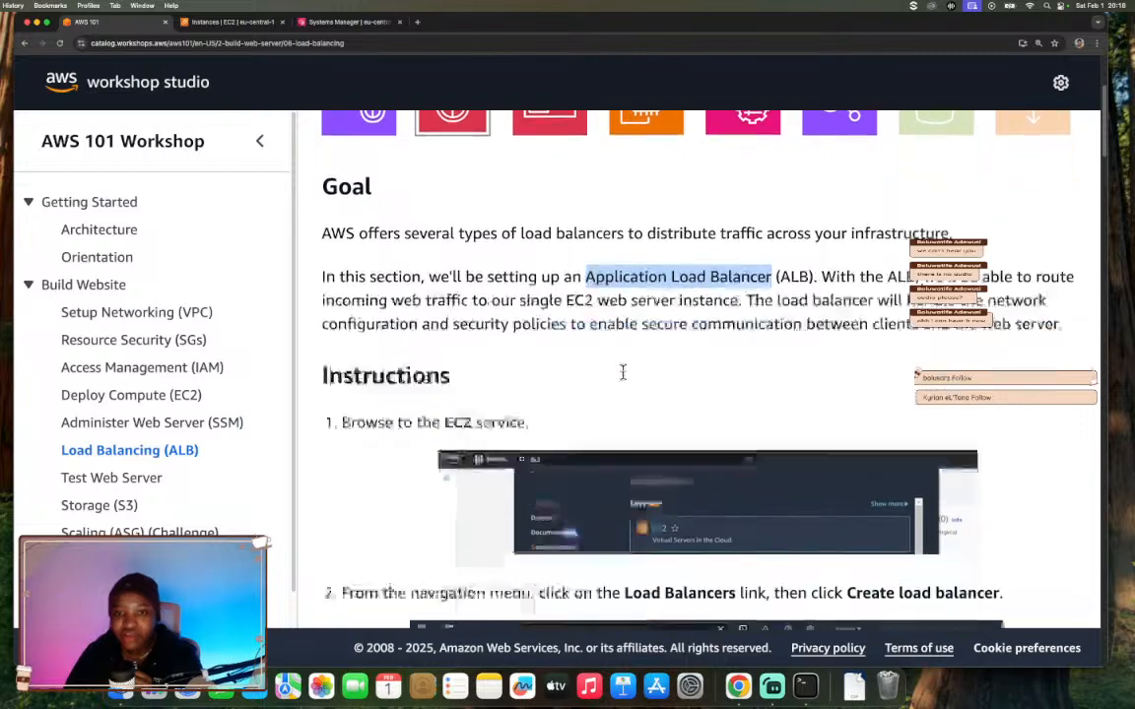
{"action": "scroll", "coordinate": [622, 371], "scroll_direction": "up", "scroll_amount": 2}
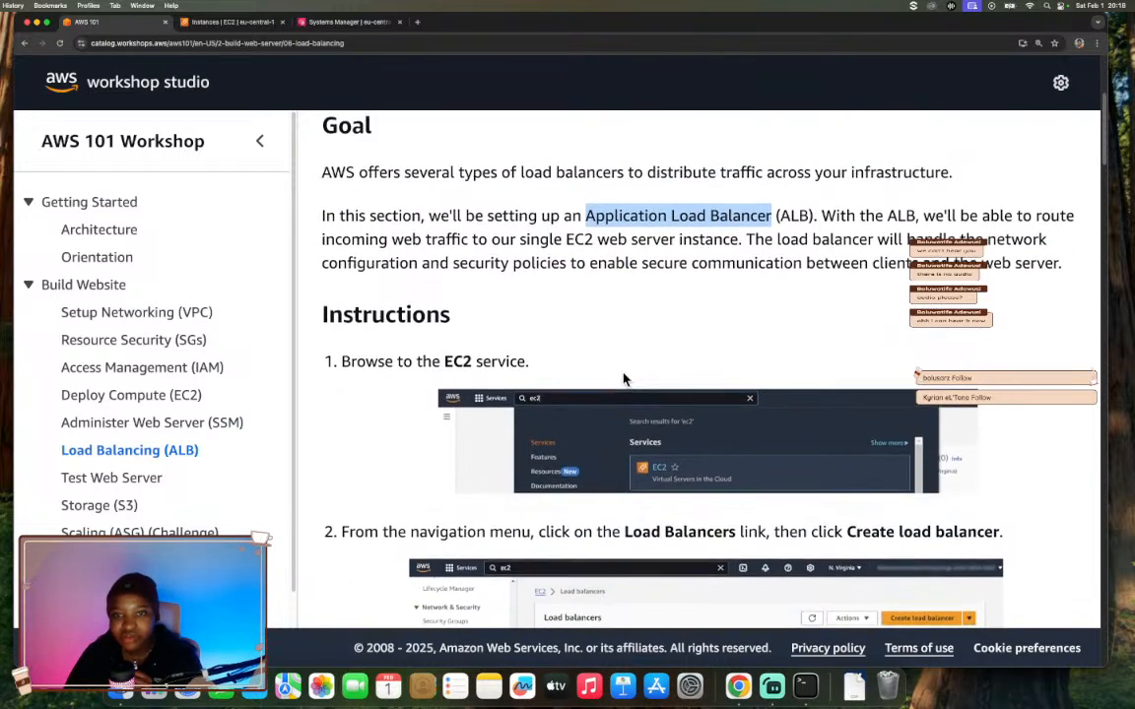
{"action": "scroll", "coordinate": [622, 378], "scroll_direction": "down", "scroll_amount": 1}
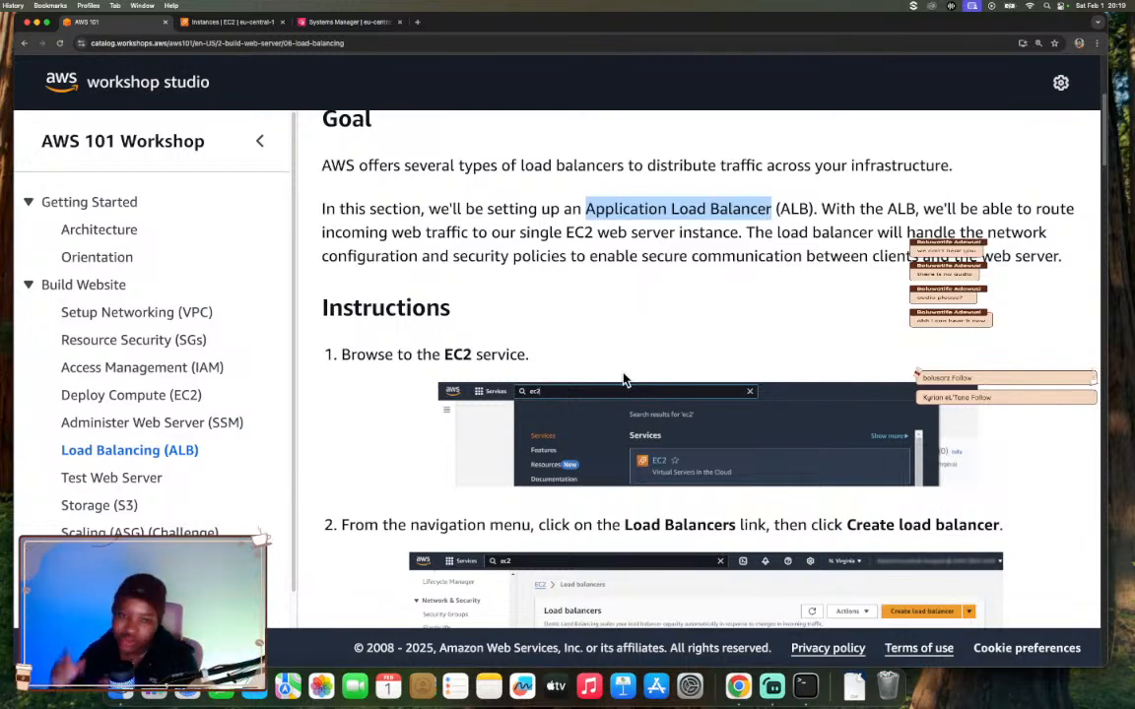
{"action": "scroll", "coordinate": [622, 380], "scroll_direction": "down", "scroll_amount": 3}
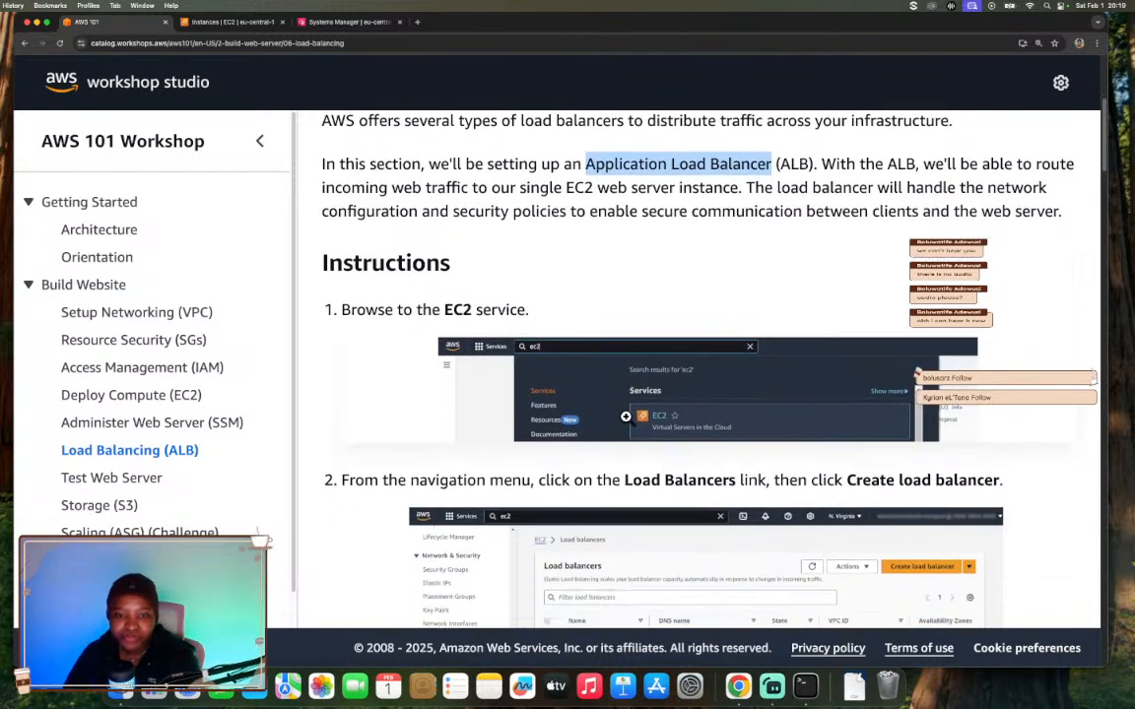
{"action": "scroll", "coordinate": [626, 417], "scroll_direction": "down", "scroll_amount": 1}
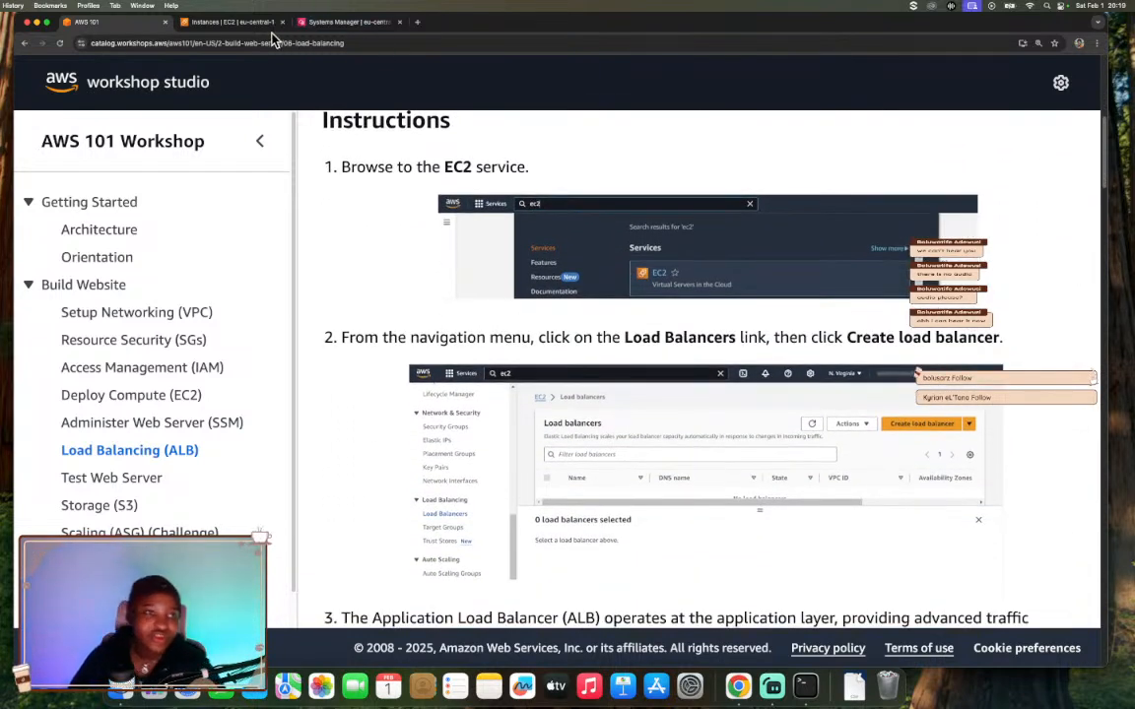
- Go to the EC2 console home and open the list of load balancers
{"action": "left_click", "coordinate": [244, 26]}
{"action": "left_click", "coordinate": [59, 154]}
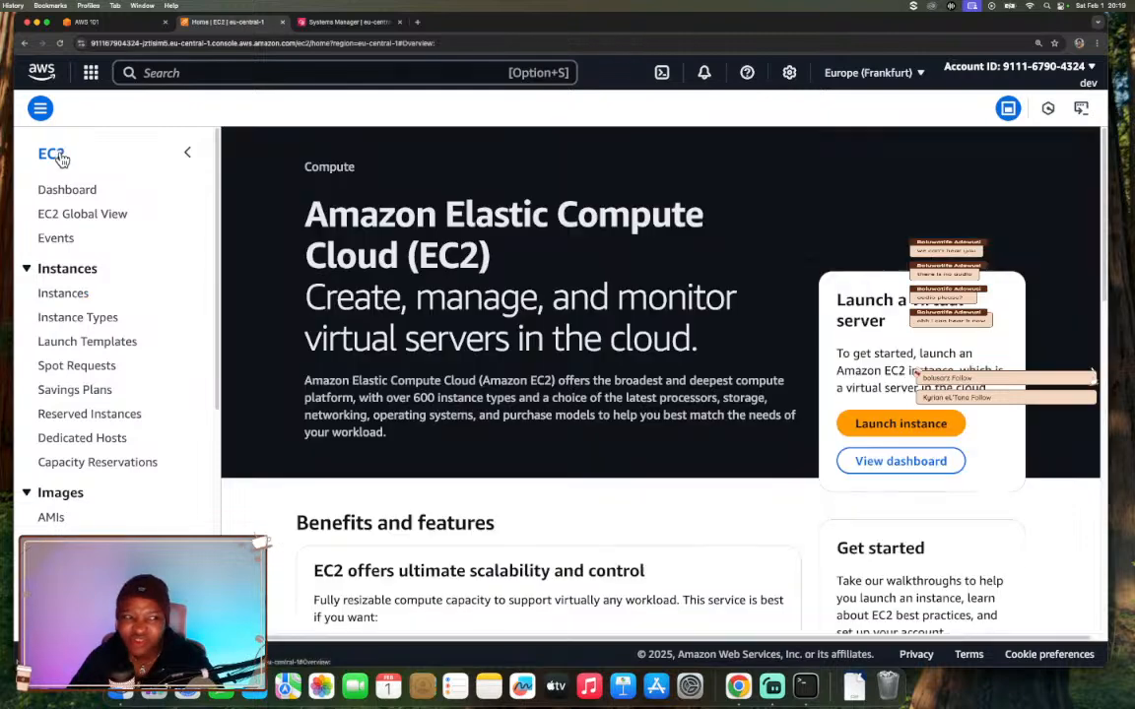
{"action": "scroll", "coordinate": [114, 266], "scroll_direction": "down", "scroll_amount": 4}
{"action": "scroll", "coordinate": [116, 268], "scroll_direction": "down", "scroll_amount": 5}
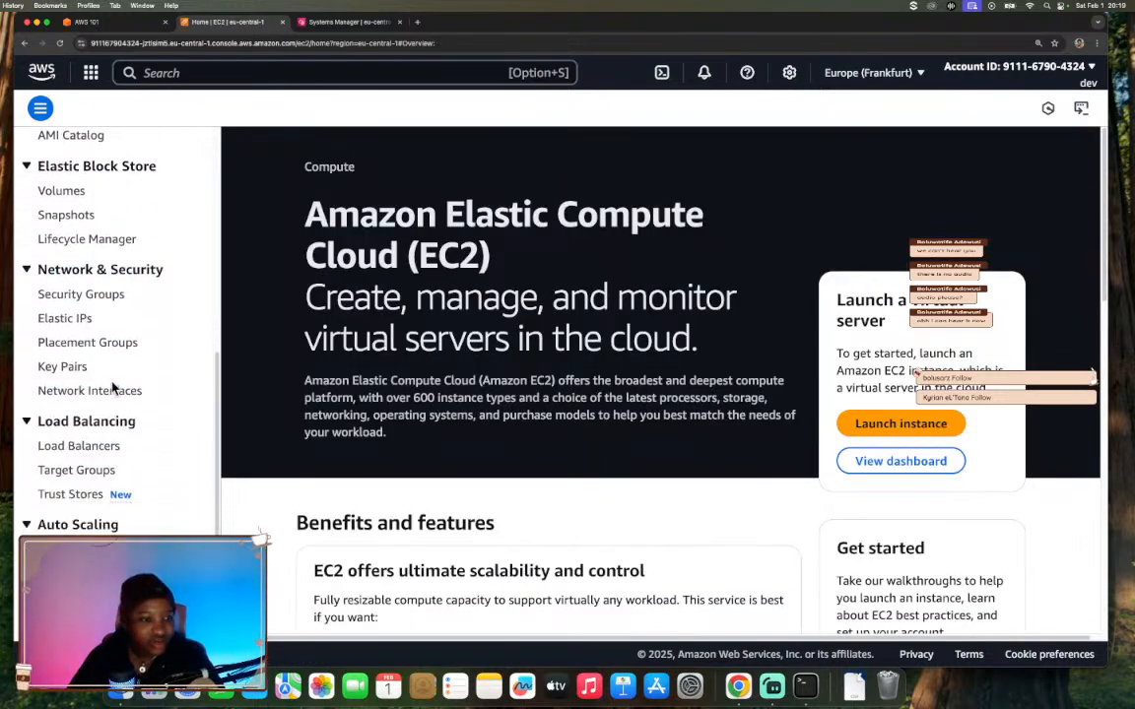
{"action": "left_click", "coordinate": [88, 449]}
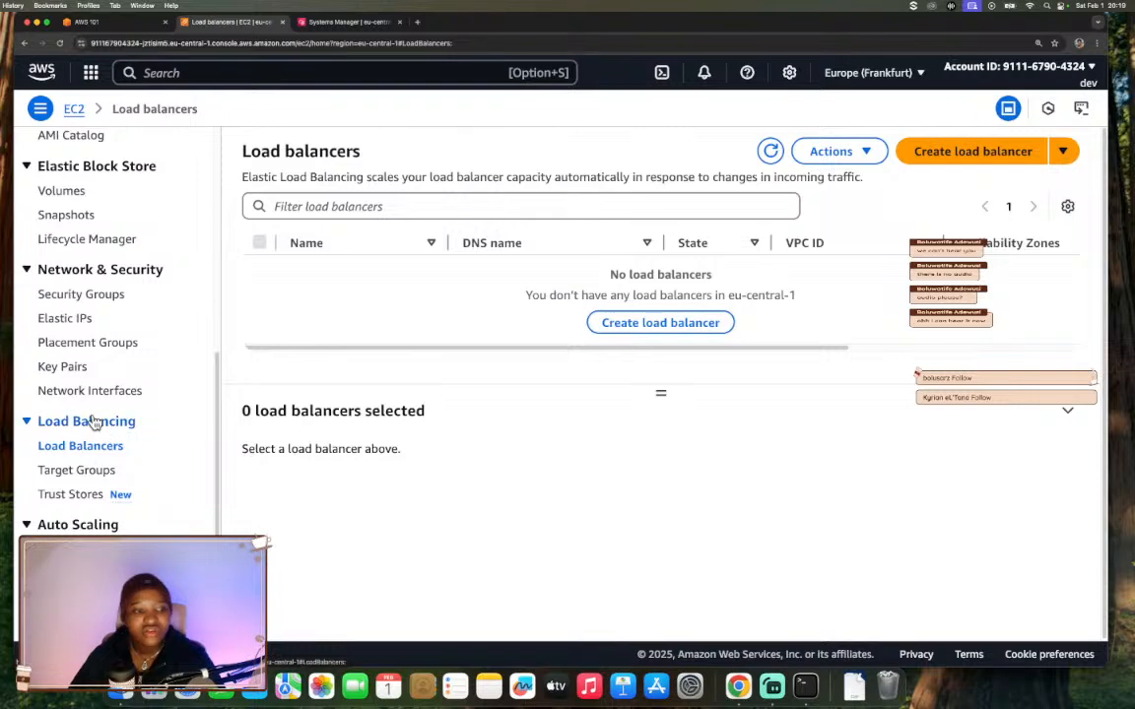
- Read workshop instruction 3 on how the Application Load Balancer differs from the Network Load Balancer and which type to create
{"action": "left_click", "coordinate": [113, 26]}
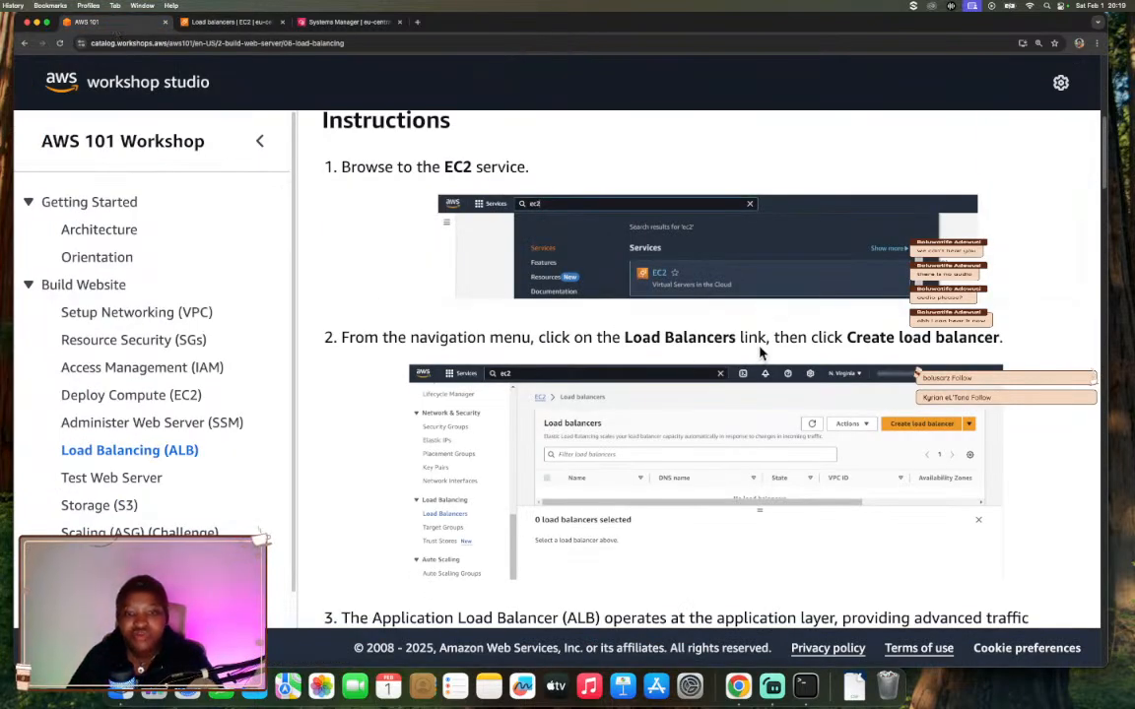
{"action": "scroll", "coordinate": [569, 335], "scroll_direction": "down", "scroll_amount": 3}
{"action": "scroll", "coordinate": [567, 341], "scroll_direction": "down", "scroll_amount": 7}
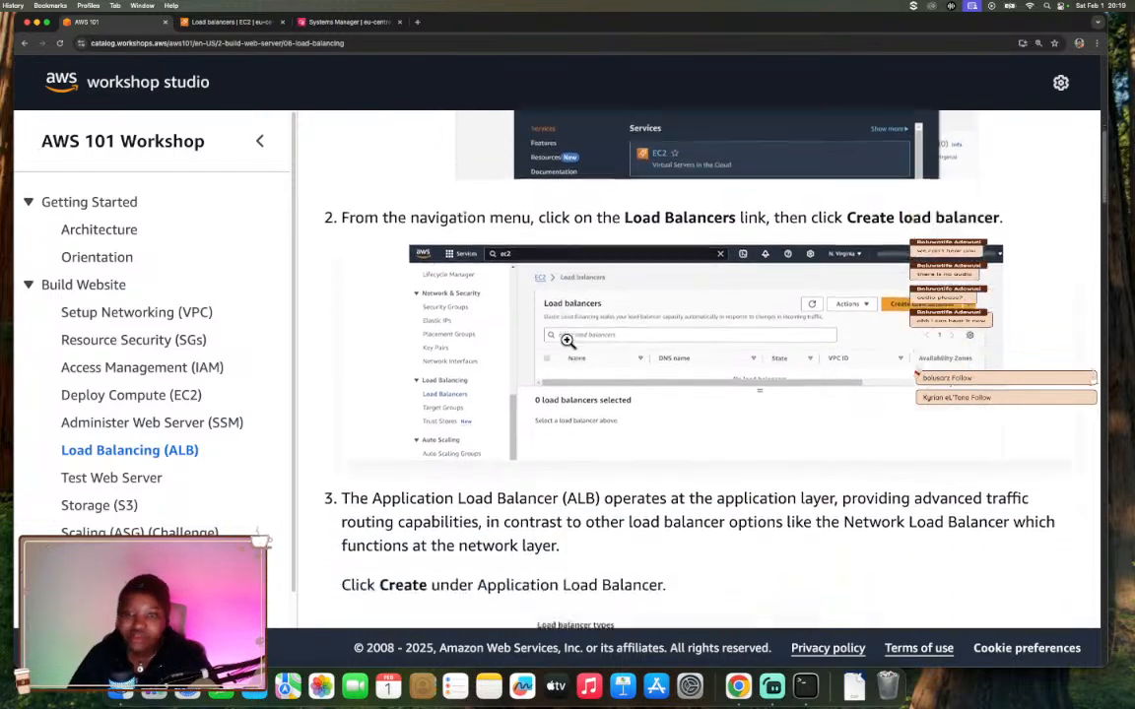
{"action": "scroll", "coordinate": [567, 340], "scroll_direction": "down", "scroll_amount": 4}
{"action": "scroll", "coordinate": [567, 341], "scroll_direction": "down", "scroll_amount": 1}
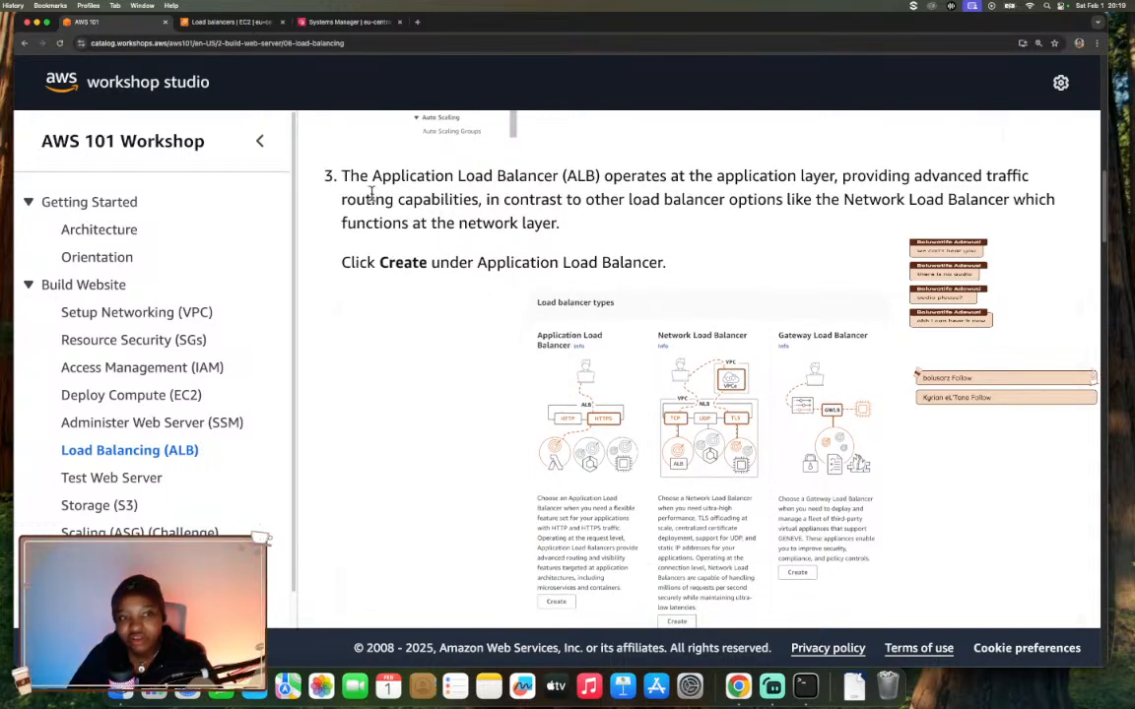
{"action": "left_click_drag", "start_coordinate": [342, 176], "coordinate": [837, 176]}
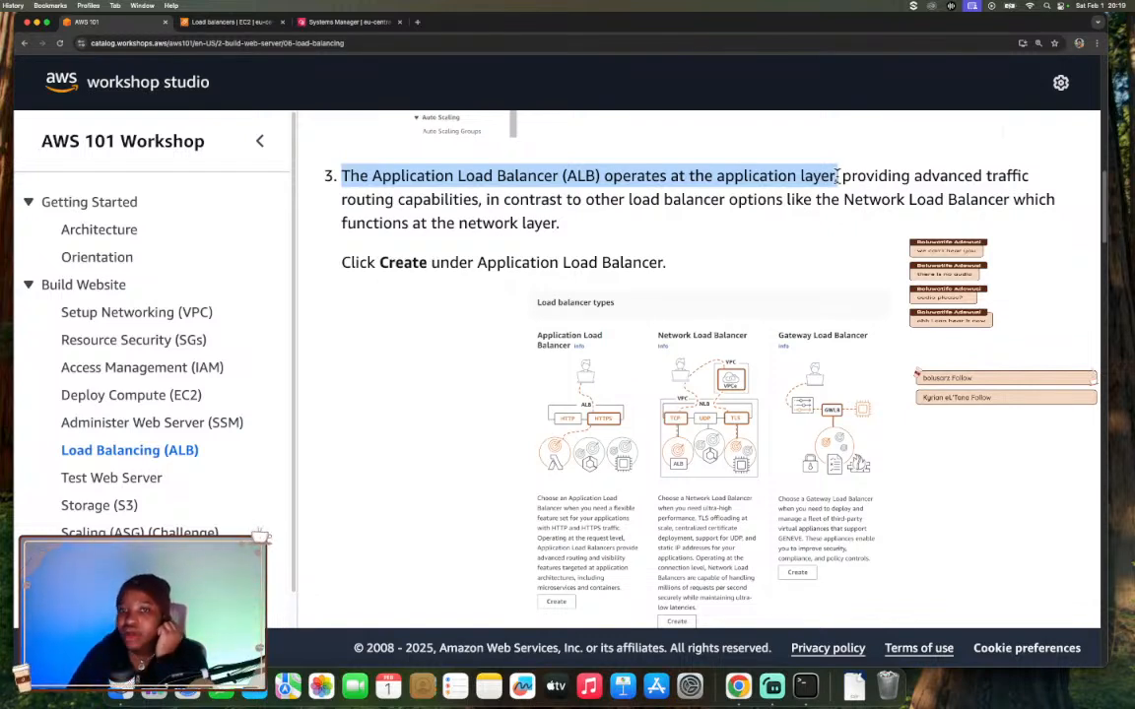
{"action": "left_click_drag", "start_coordinate": [837, 176], "coordinate": [568, 233]}
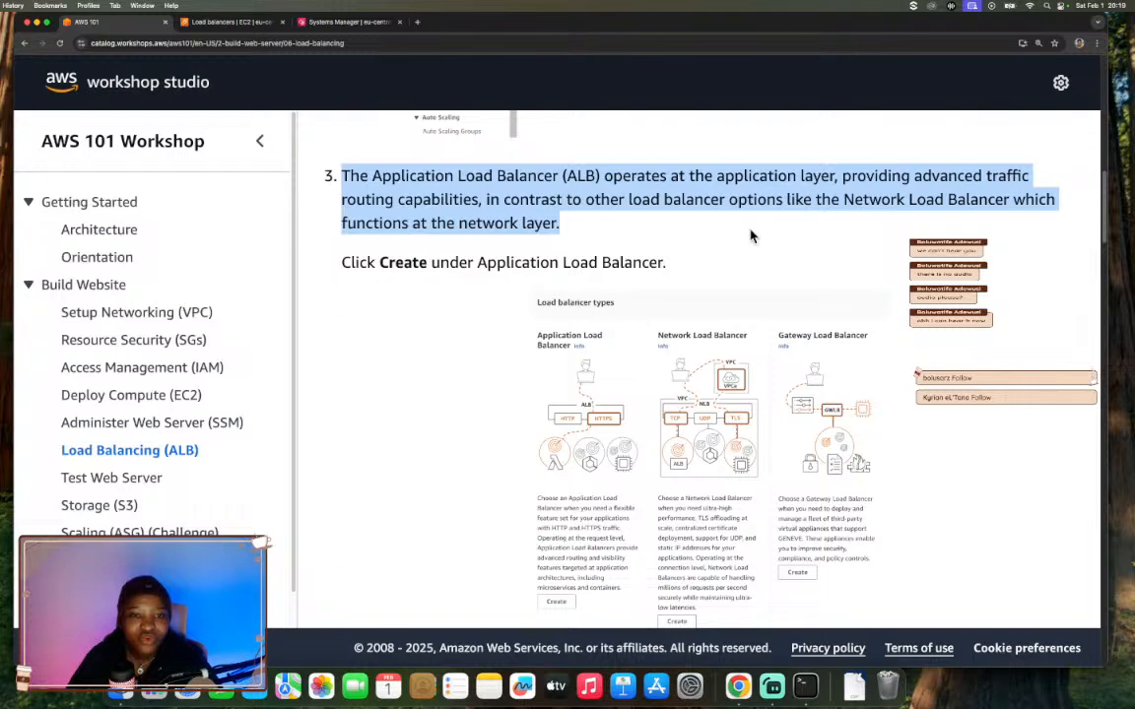
- Start creating a load balancer in EC2, compare the available types, and choose Application Load Balancer
{"action": "left_click", "coordinate": [224, 22]}
{"action": "left_click", "coordinate": [980, 155]}
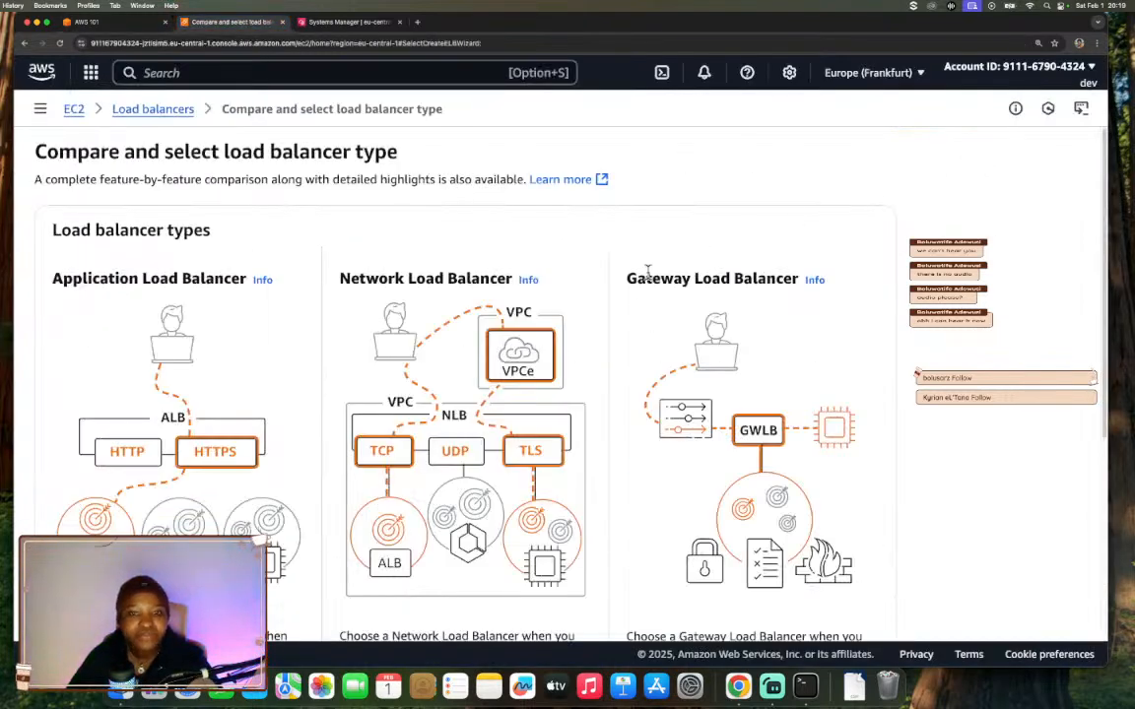
{"action": "scroll", "coordinate": [345, 261], "scroll_direction": "down", "scroll_amount": 1}
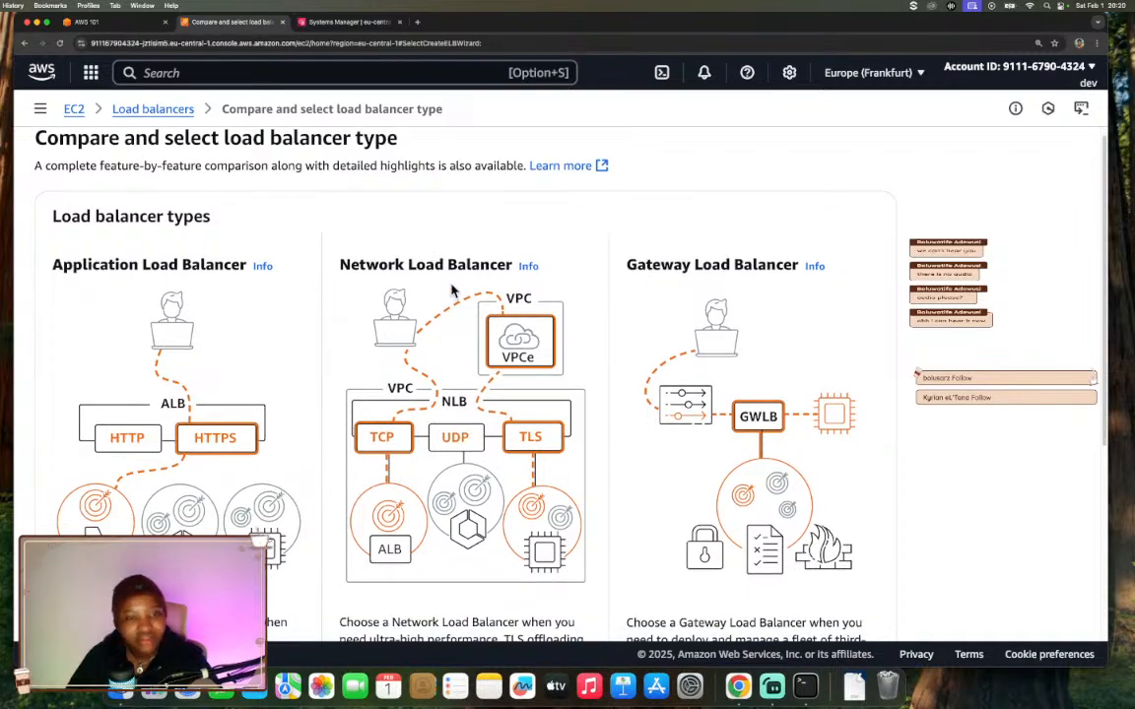
{"action": "scroll", "coordinate": [458, 296], "scroll_direction": "down", "scroll_amount": 3}
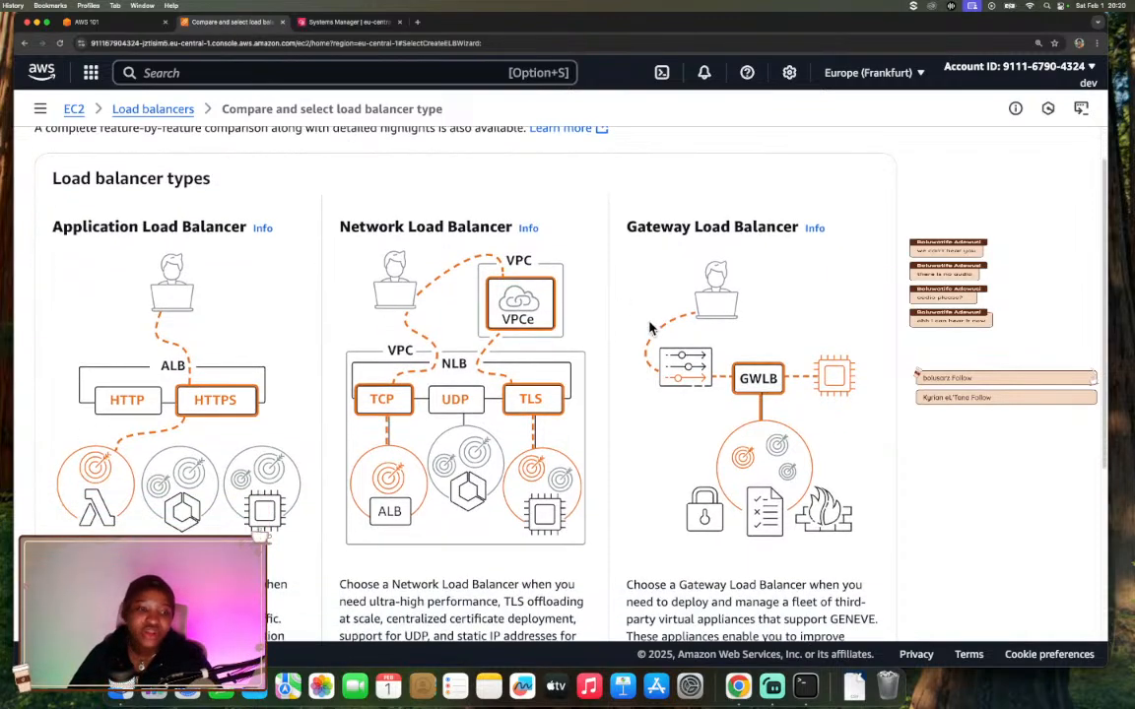
{"action": "scroll", "coordinate": [650, 325], "scroll_direction": "down", "scroll_amount": 5}
{"action": "scroll", "coordinate": [650, 328], "scroll_direction": "up", "scroll_amount": 2}
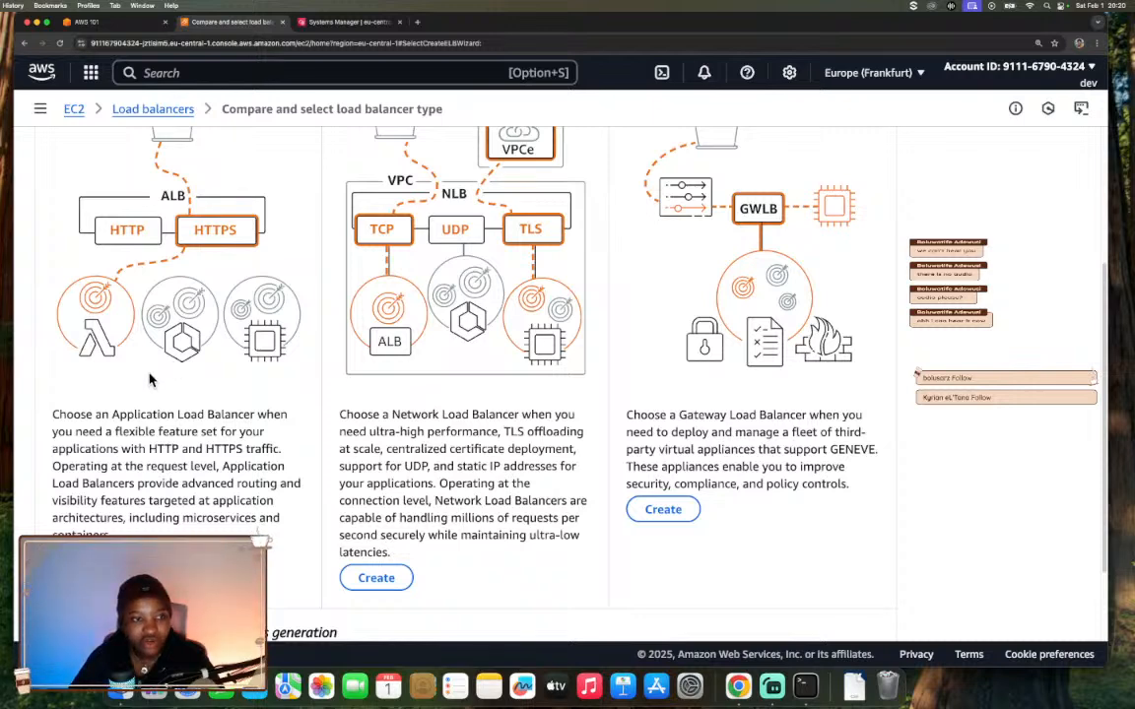
{"action": "left_click", "coordinate": [261, 540]}
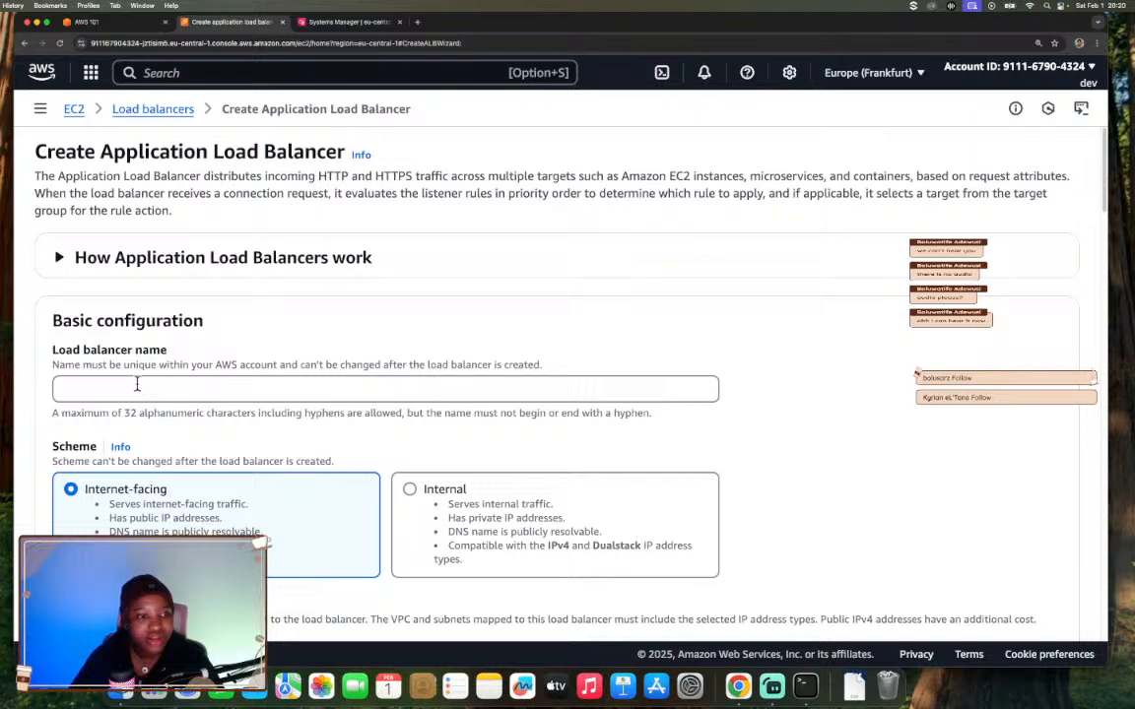
- Check workshop instruction 4 for the basic and network settings, and name the load balancer WebServerLoadBalancer using the copied value
{"action": "scroll", "coordinate": [137, 385], "scroll_direction": "down", "scroll_amount": 2}
{"action": "scroll", "coordinate": [137, 384], "scroll_direction": "up", "scroll_amount": 1}
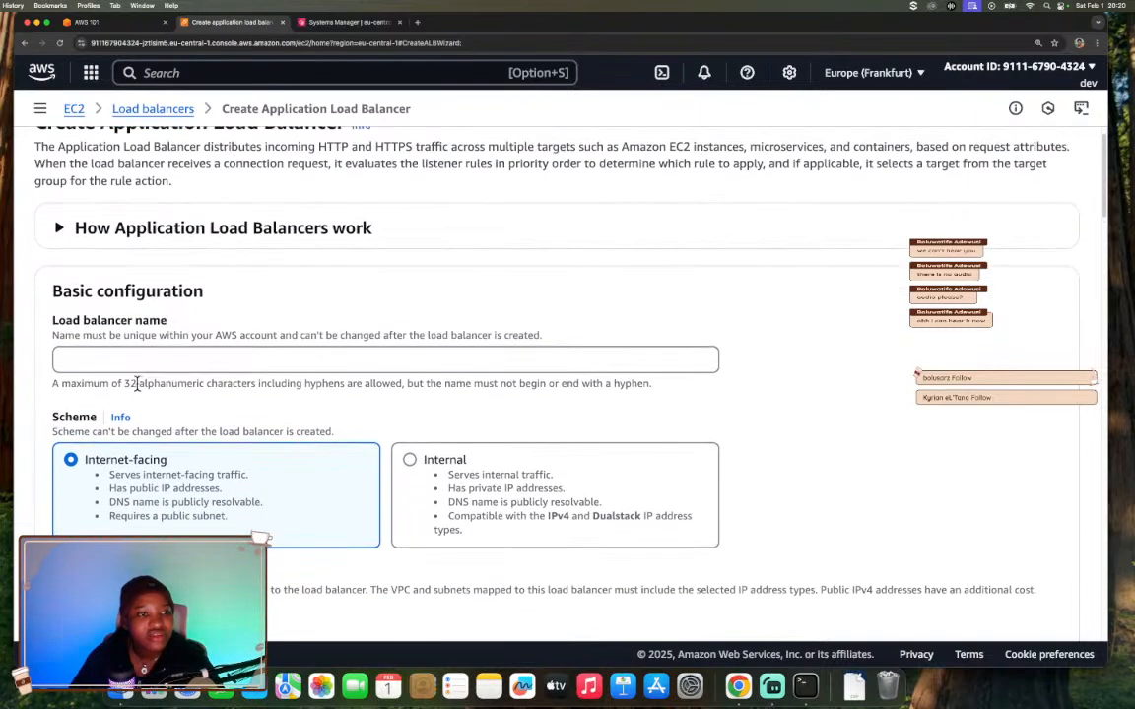
{"action": "left_click", "coordinate": [121, 21]}
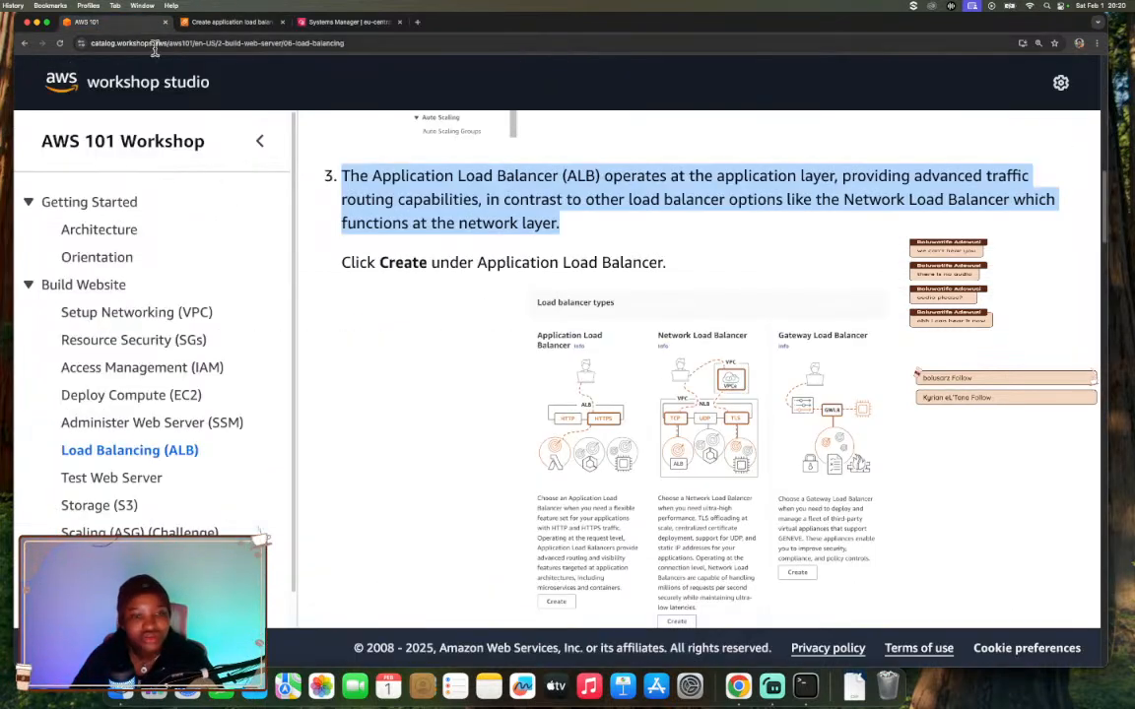
{"action": "scroll", "coordinate": [637, 364], "scroll_direction": "down", "scroll_amount": 5}
{"action": "scroll", "coordinate": [637, 365], "scroll_direction": "down", "scroll_amount": 2}
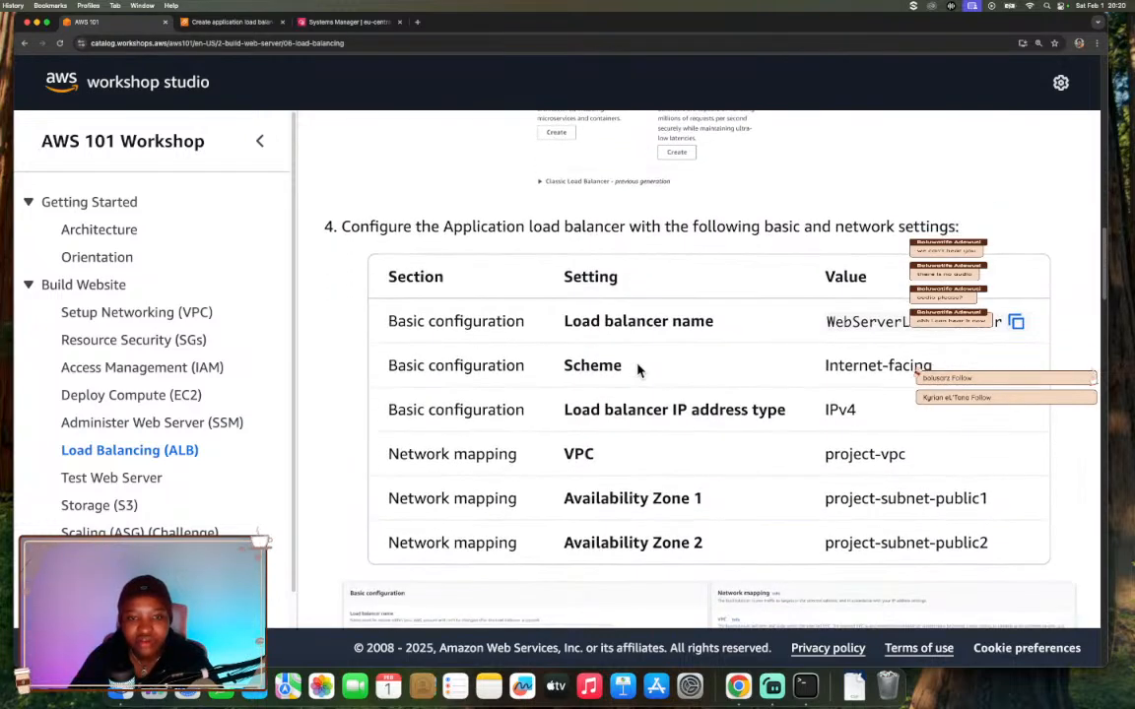
{"action": "scroll", "coordinate": [637, 369], "scroll_direction": "down", "scroll_amount": 1}
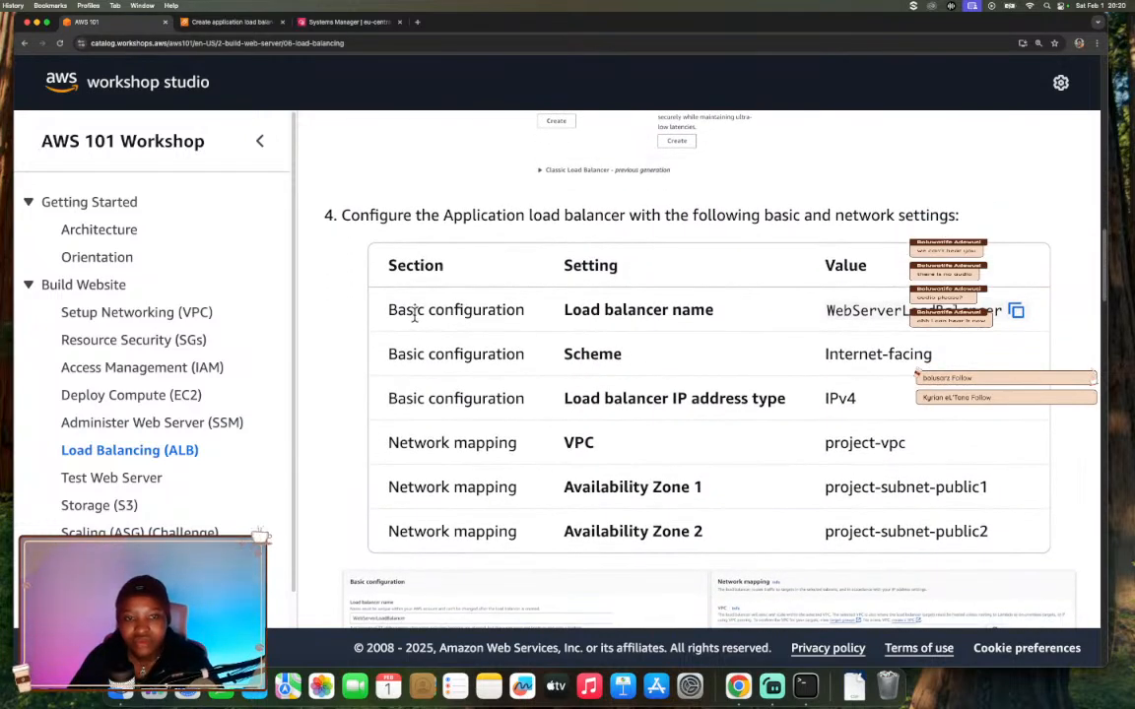
{"action": "left_click", "coordinate": [1016, 310]}
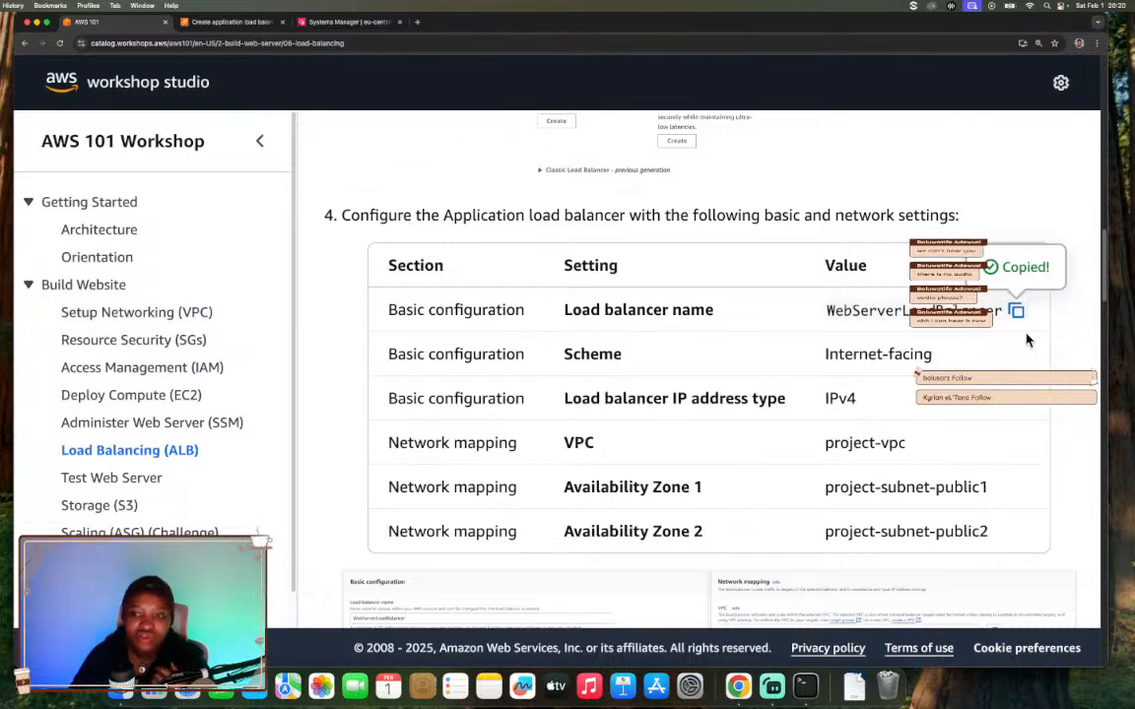
{"action": "left_click", "coordinate": [242, 23]}
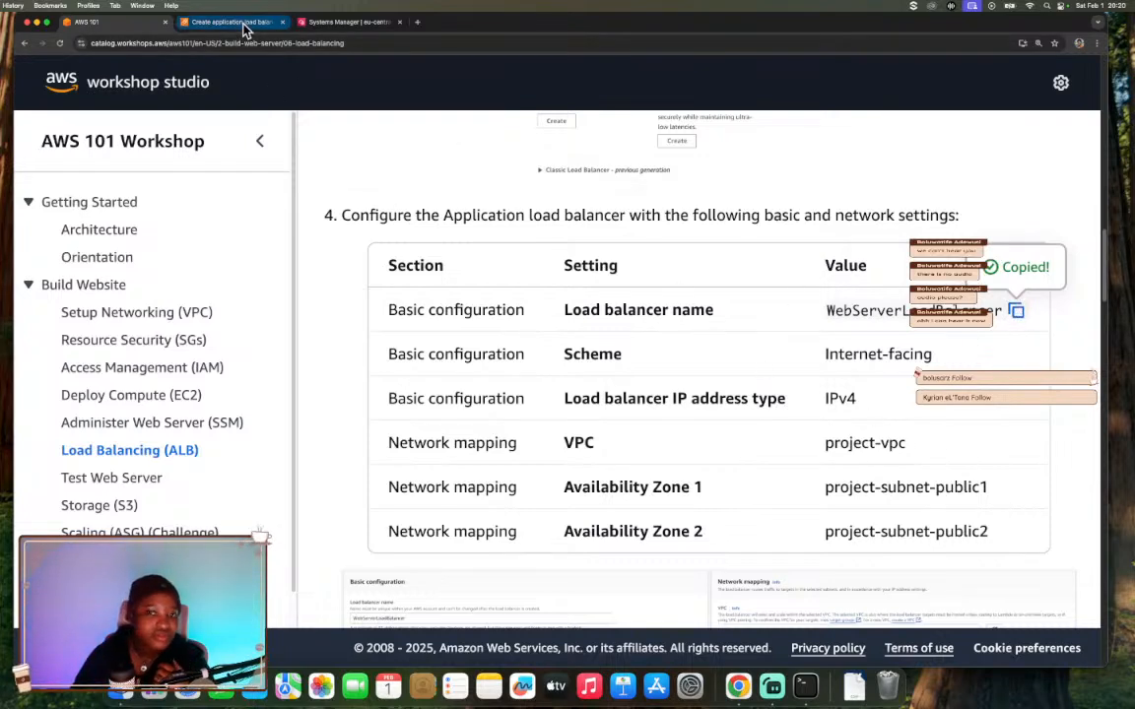
{"action": "left_click", "coordinate": [219, 362]}
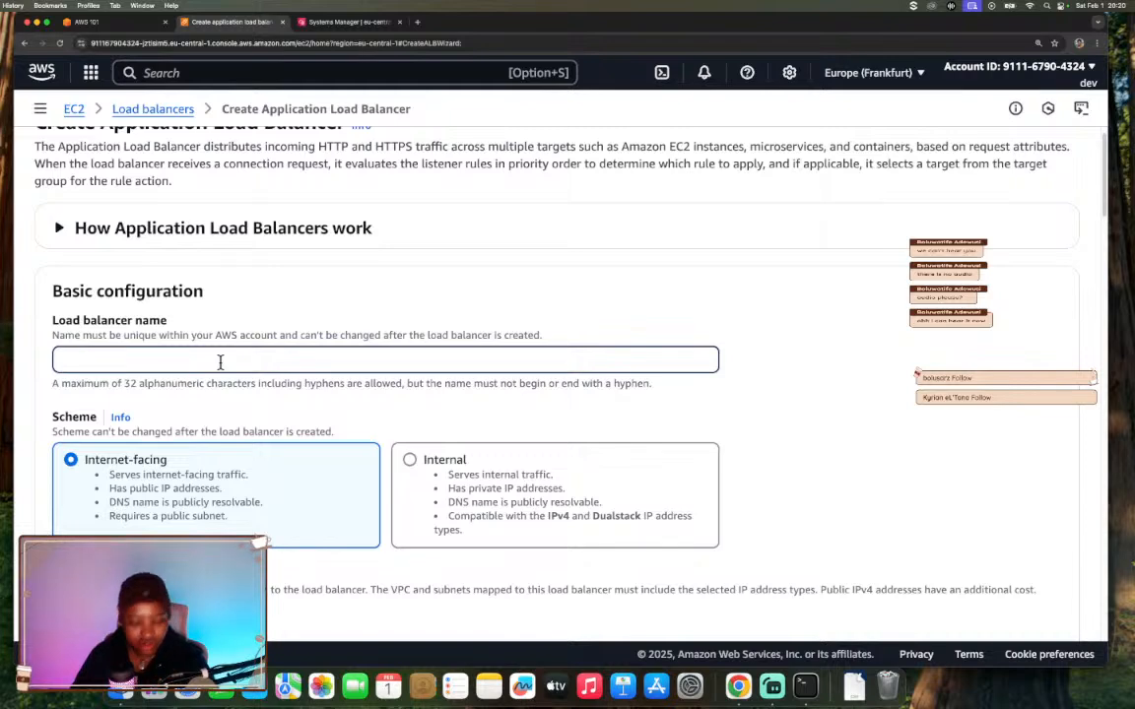
{"action": "key", "text": "super+v"}
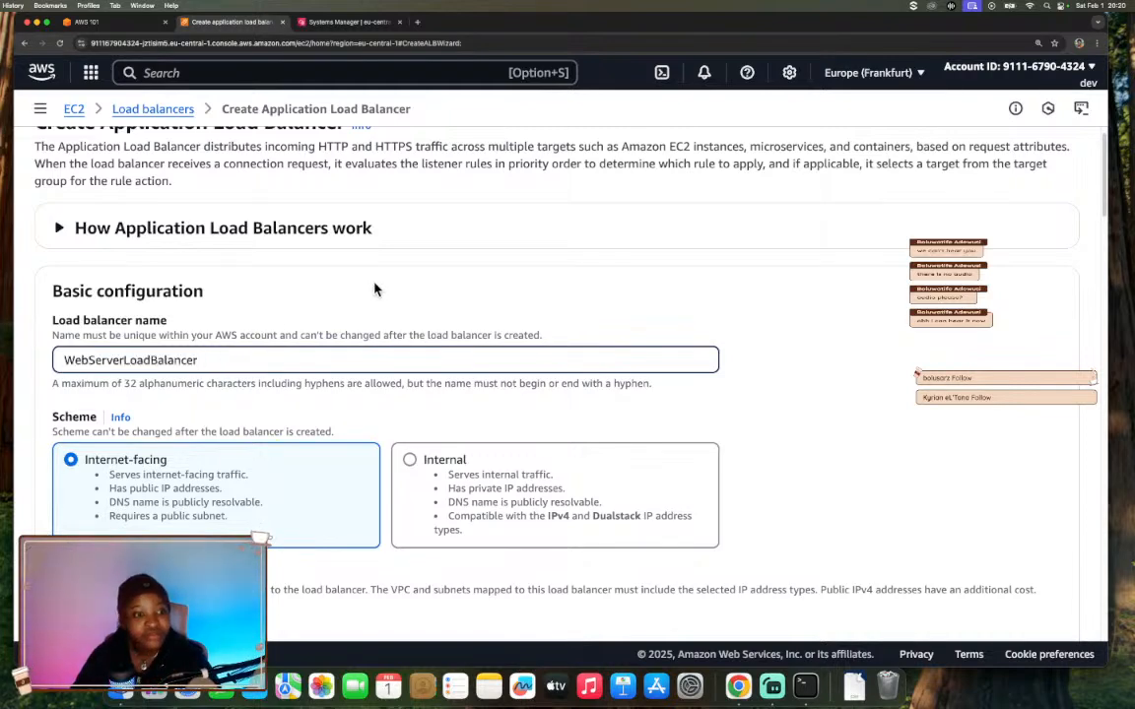
- Review the load balancer's scheme and IP address type, and choose project-vpc as the VPC for network mapping
{"action": "scroll", "coordinate": [374, 285], "scroll_direction": "down", "scroll_amount": 3}
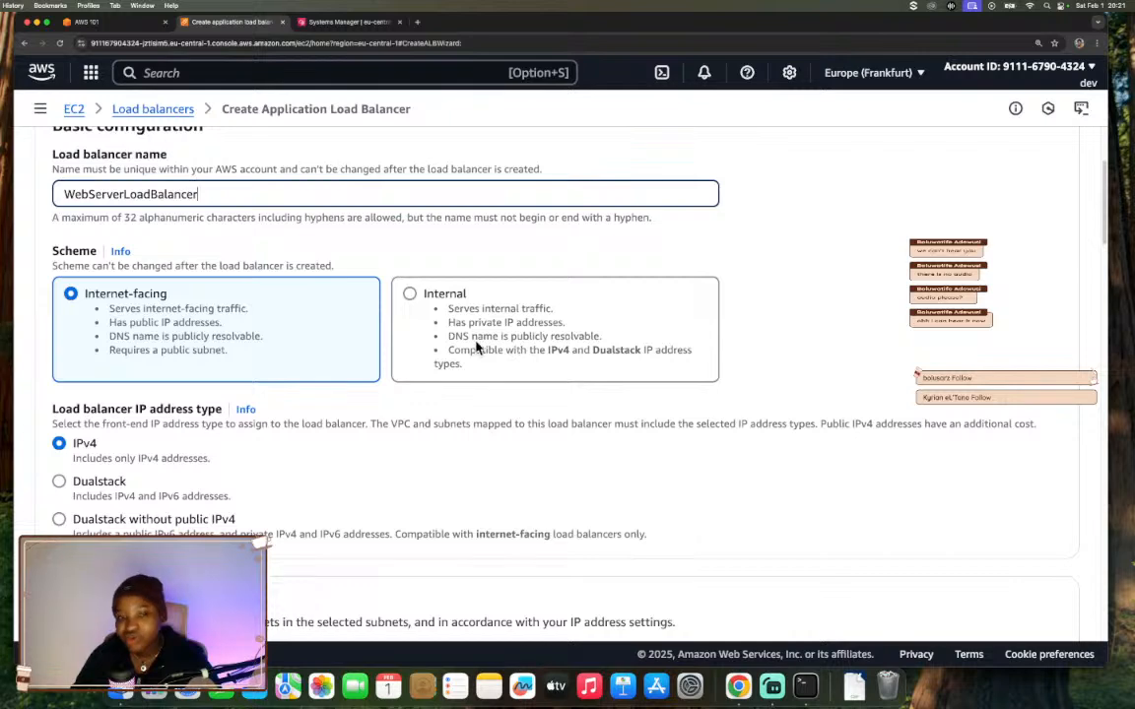
{"action": "scroll", "coordinate": [219, 365], "scroll_direction": "down", "scroll_amount": 2}
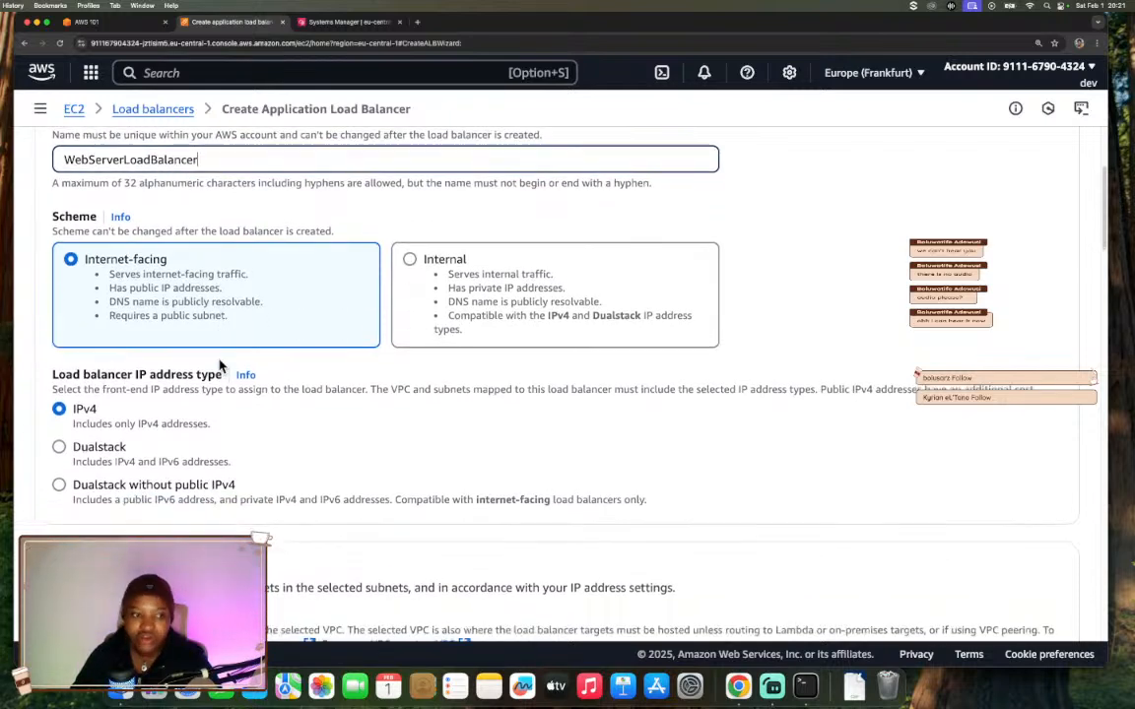
{"action": "scroll", "coordinate": [109, 394], "scroll_direction": "down", "scroll_amount": 4}
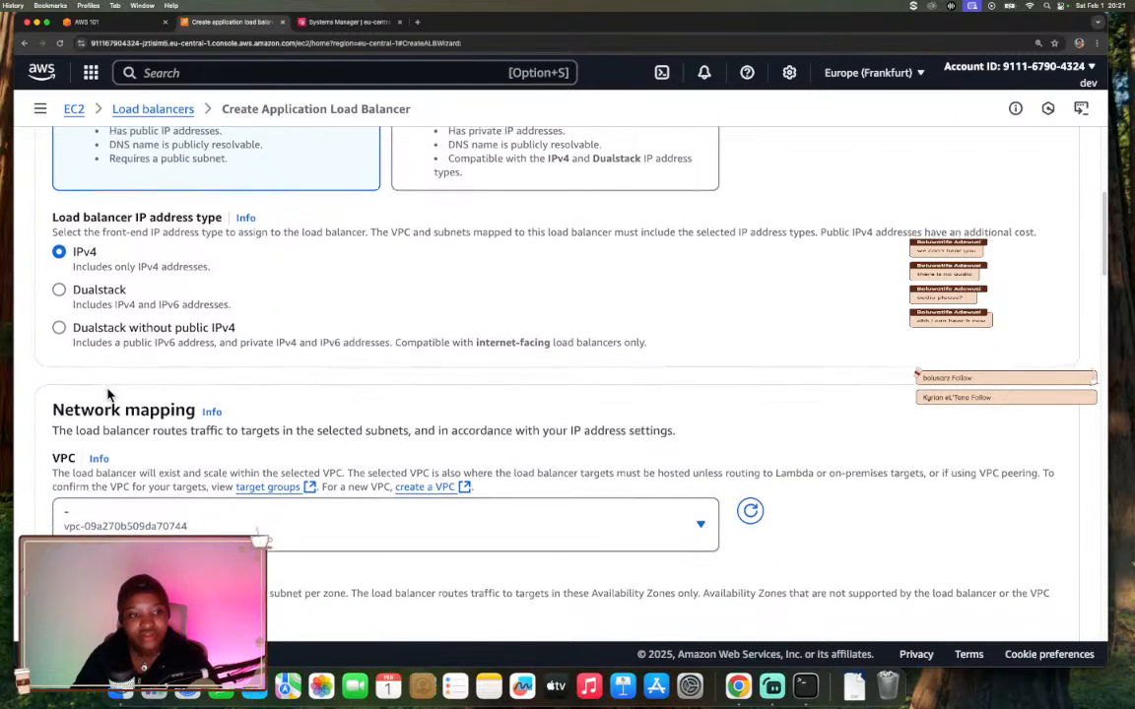
{"action": "scroll", "coordinate": [156, 363], "scroll_direction": "down", "scroll_amount": 4}
{"action": "scroll", "coordinate": [157, 364], "scroll_direction": "down", "scroll_amount": 2}
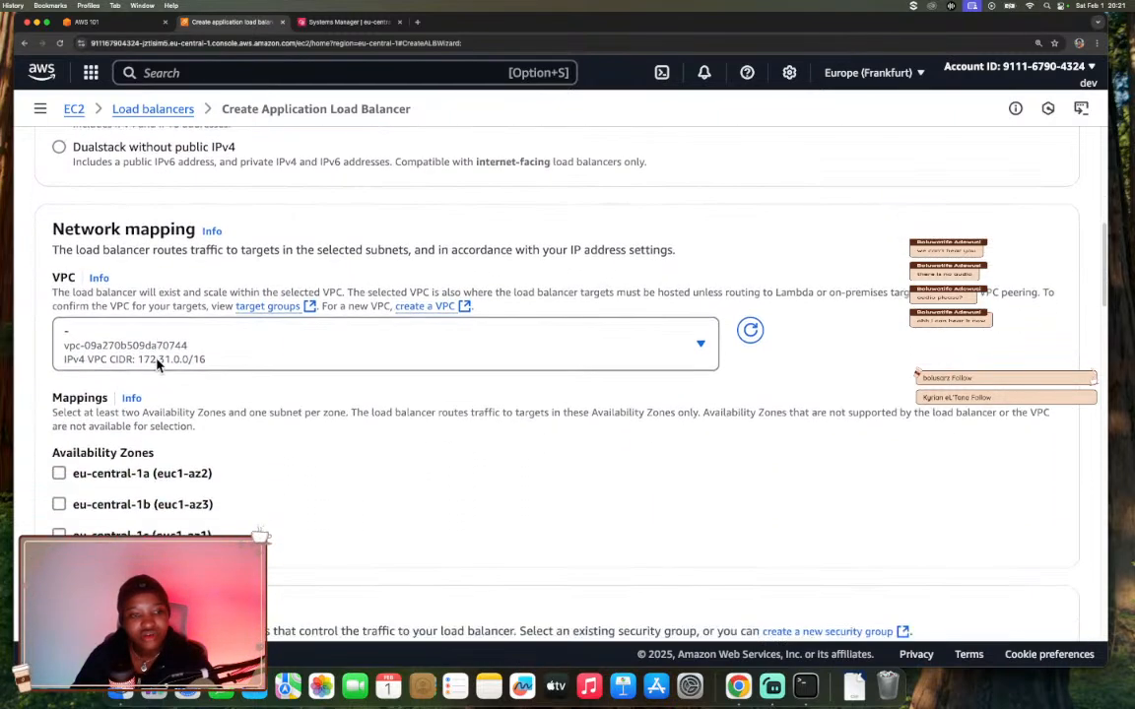
{"action": "left_click", "coordinate": [343, 349]}
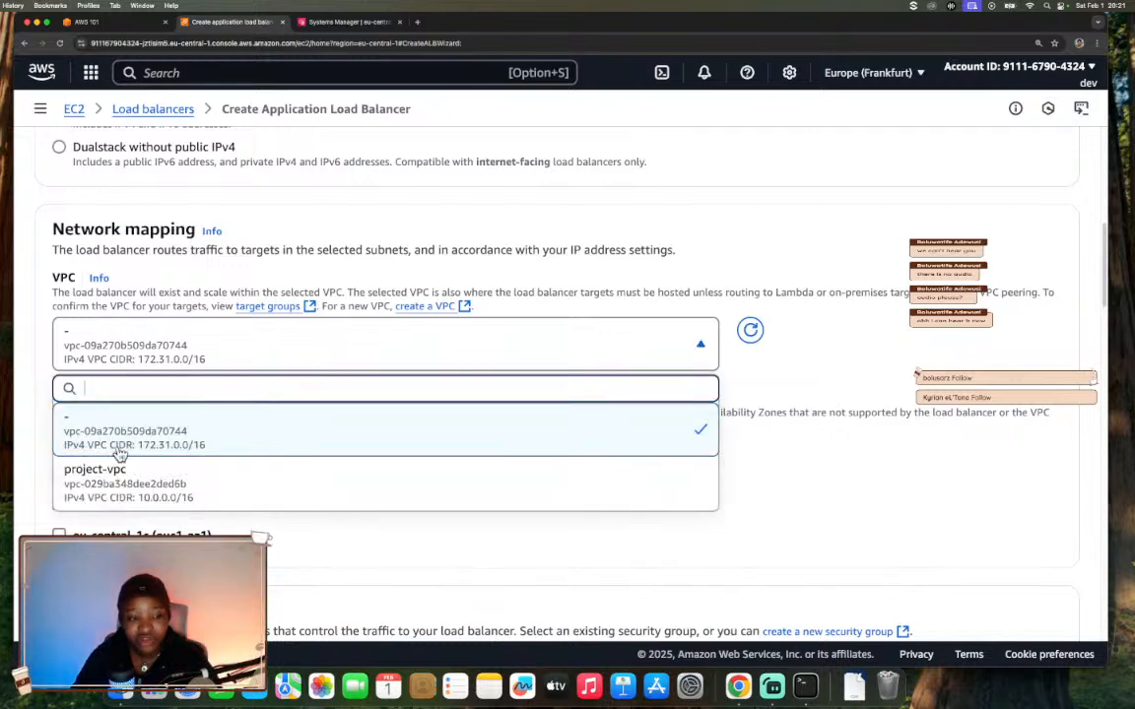
{"action": "left_click", "coordinate": [106, 477]}
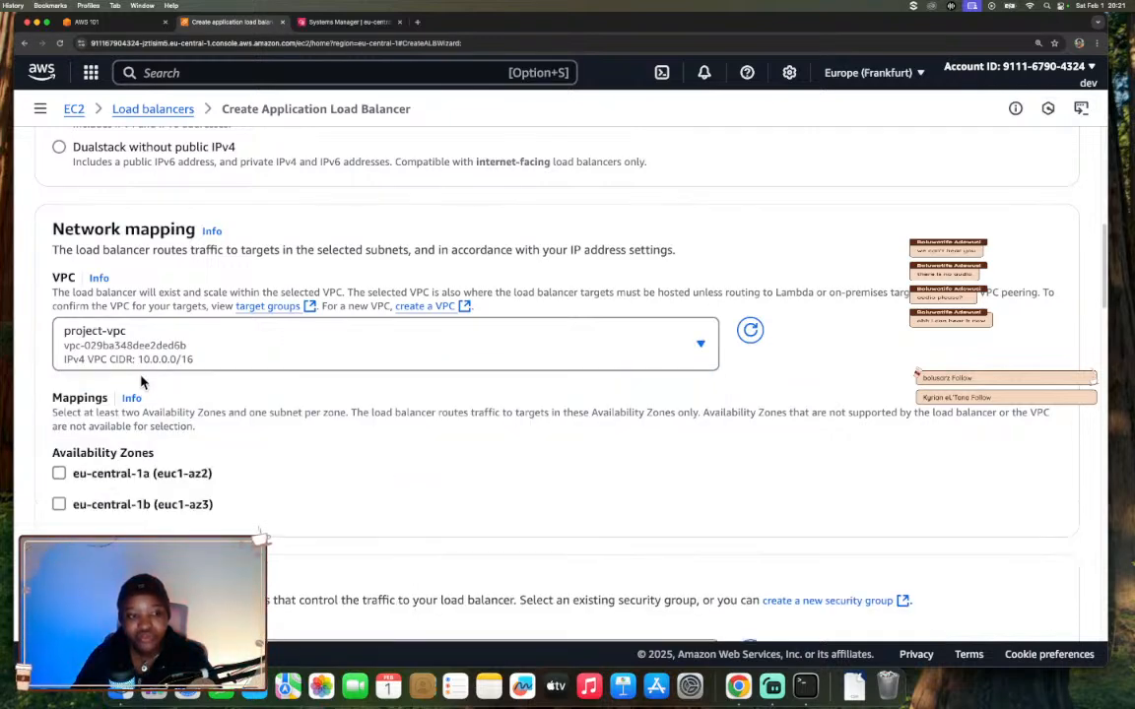
- Enable the eu-central-1a and eu-central-1b Availability Zones, using project-subnet-public1-eu-central-1a as the subnet for eu-central-1a
{"action": "left_click", "coordinate": [60, 474]}
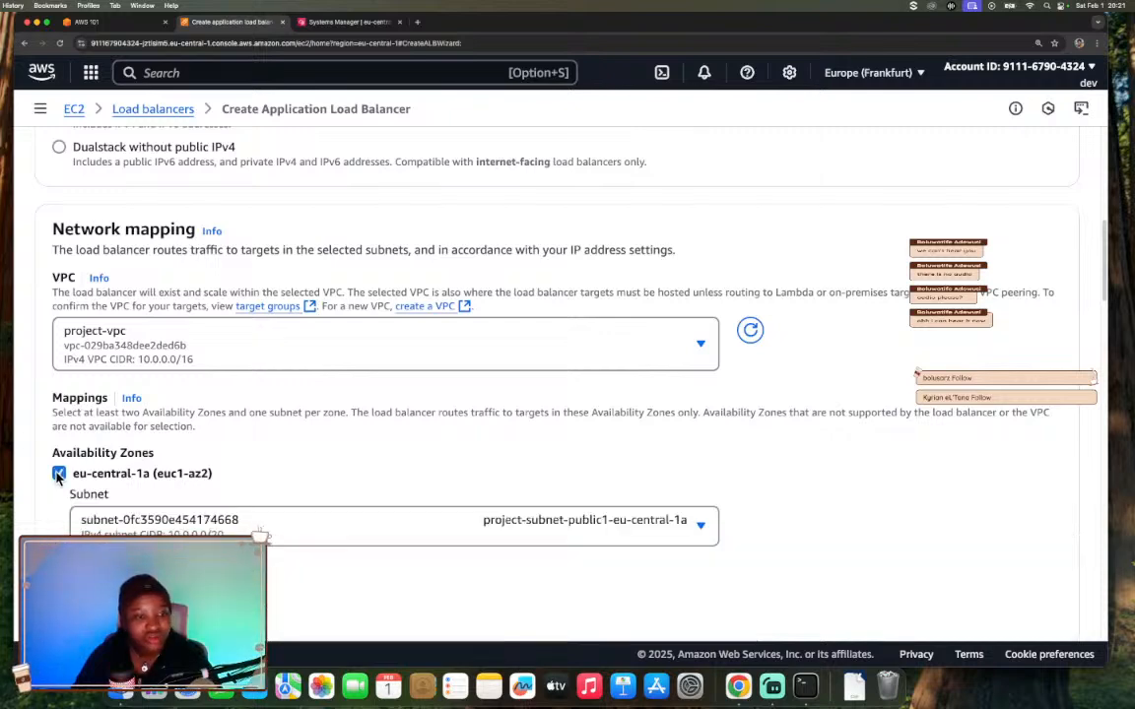
{"action": "scroll", "coordinate": [59, 512], "scroll_direction": "down", "scroll_amount": 2}
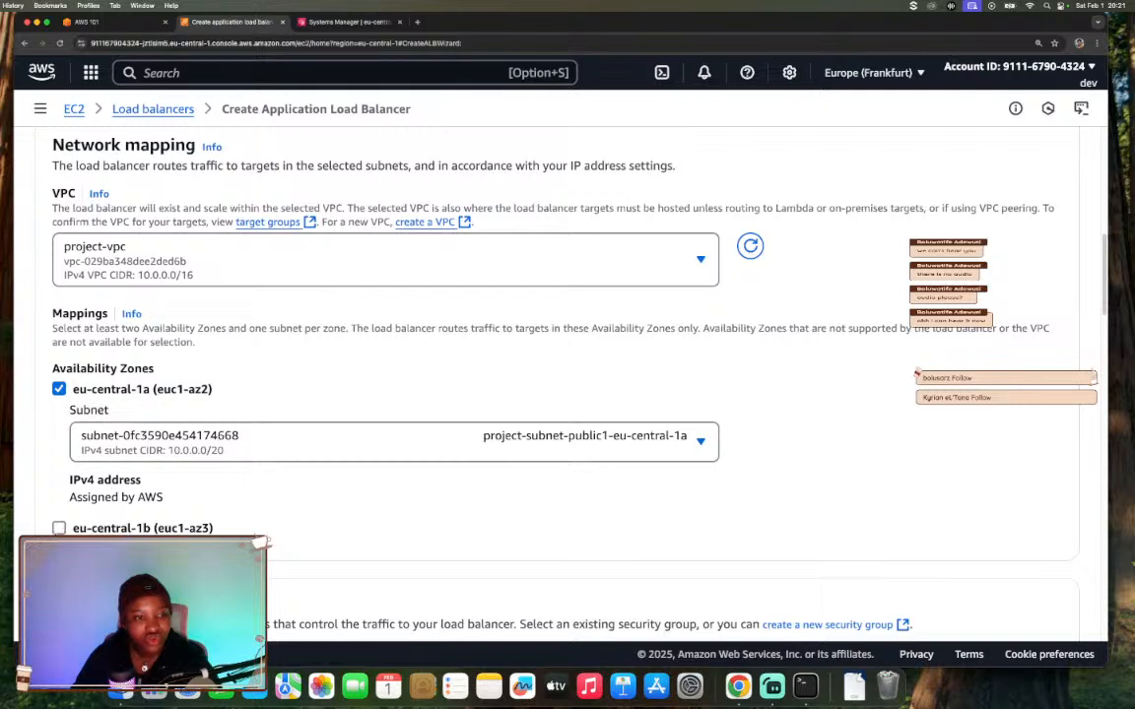
{"action": "left_click", "coordinate": [59, 528]}
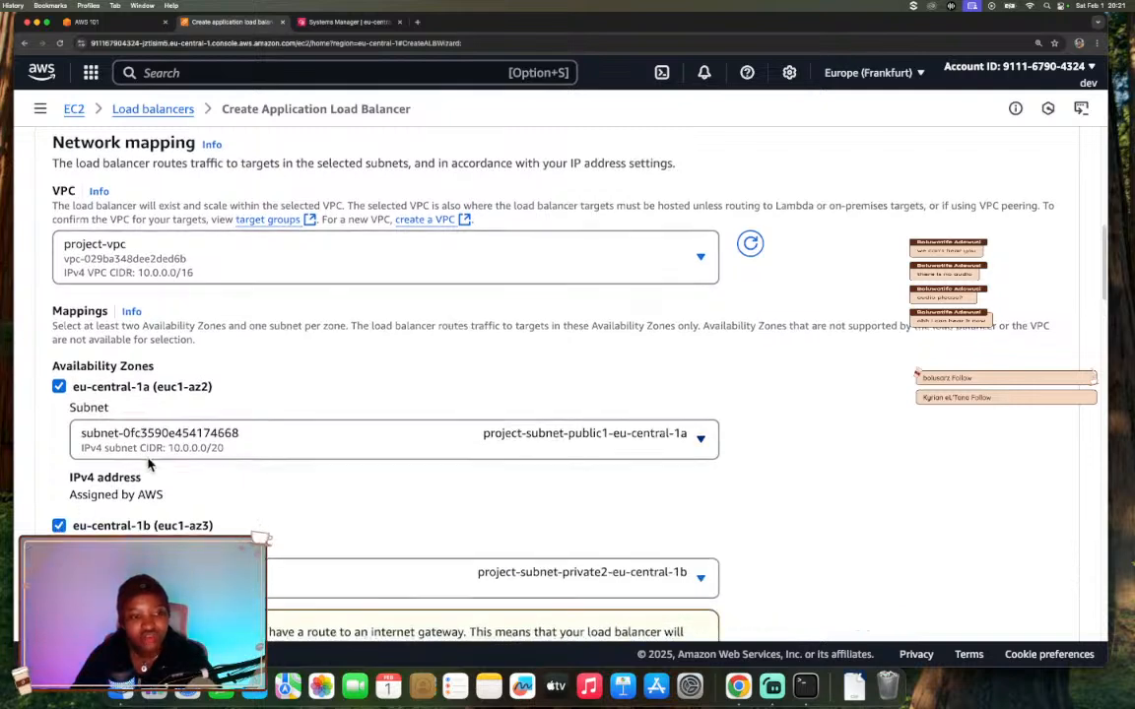
{"action": "scroll", "coordinate": [138, 434], "scroll_direction": "down", "scroll_amount": 1}
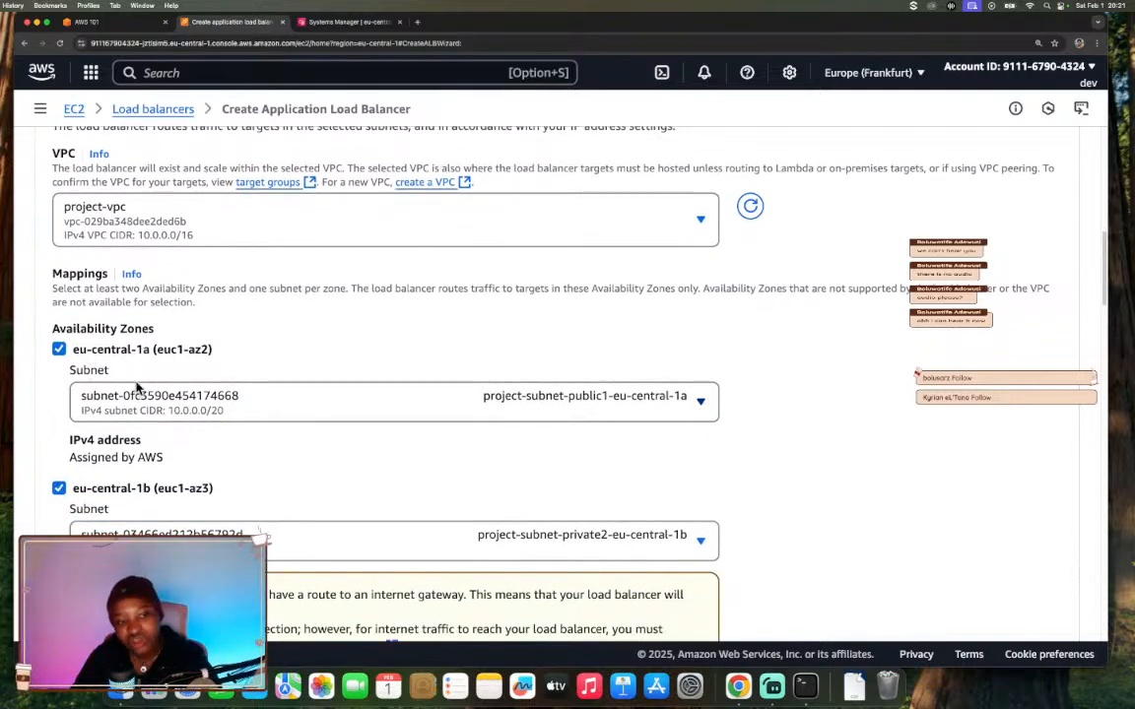
{"action": "scroll", "coordinate": [144, 355], "scroll_direction": "down", "scroll_amount": 1}
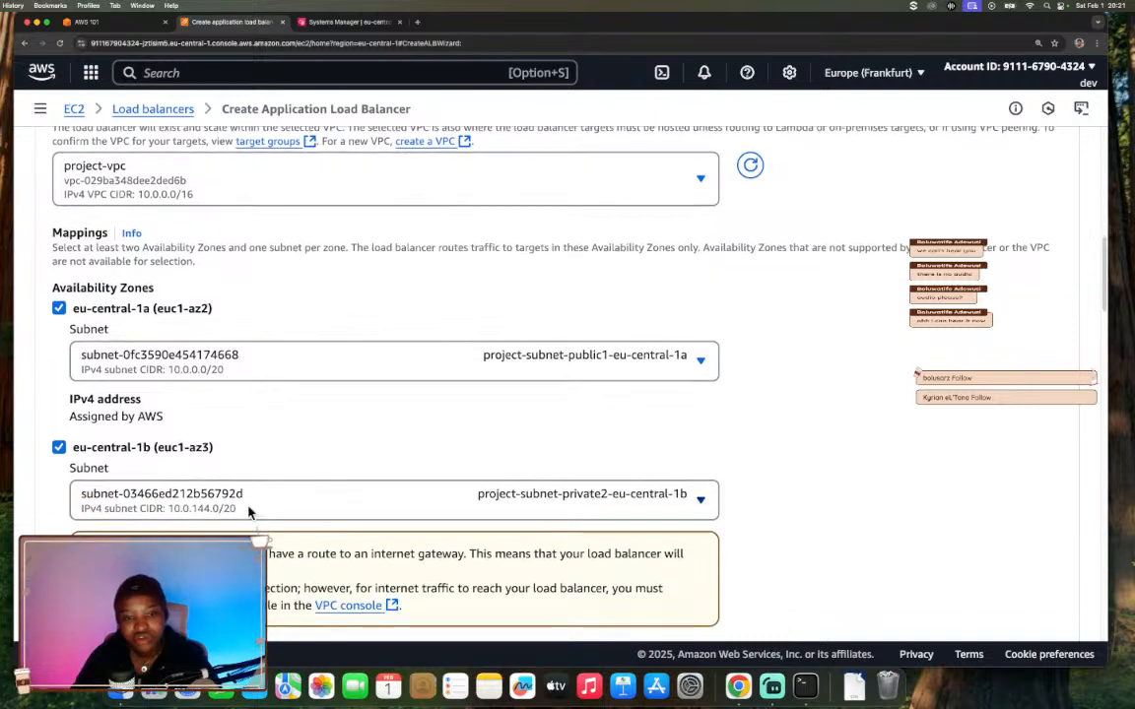
{"action": "scroll", "coordinate": [248, 512], "scroll_direction": "down", "scroll_amount": 1}
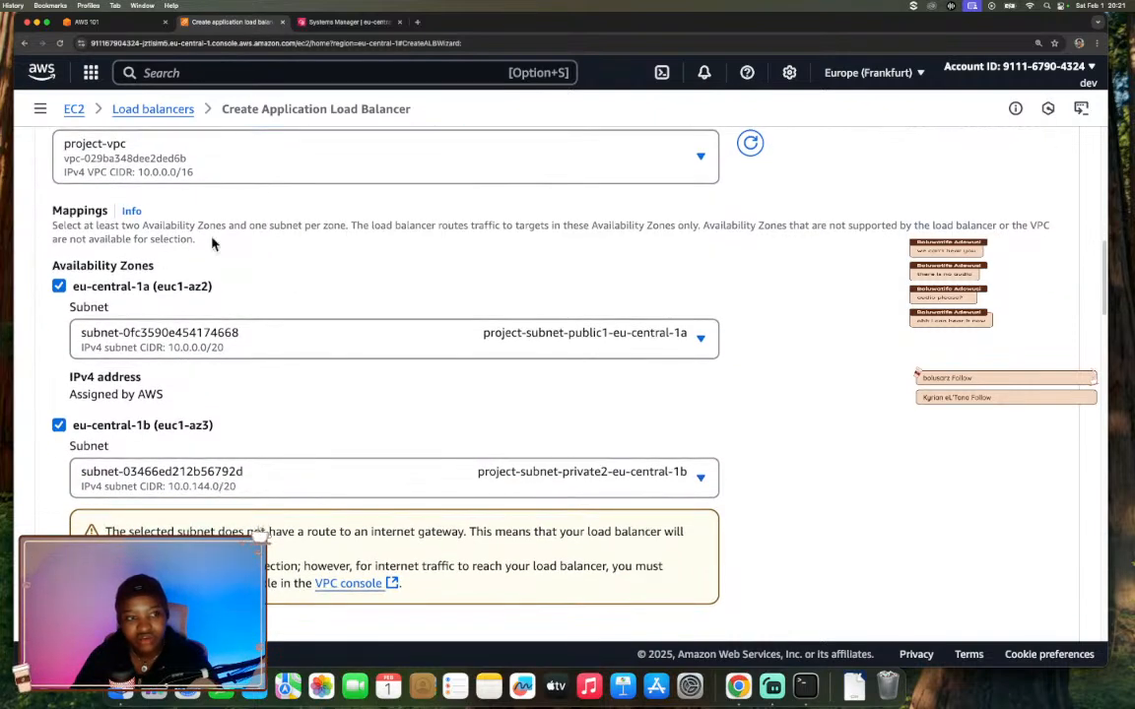
{"action": "left_click", "coordinate": [384, 339]}
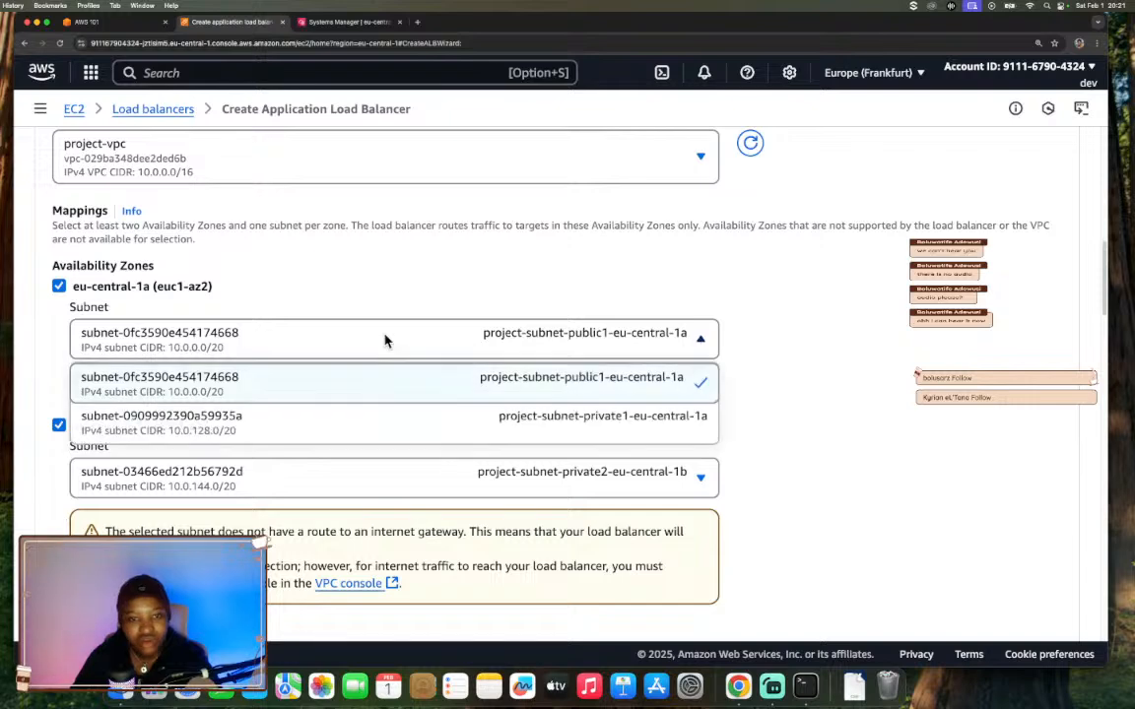
{"action": "left_click", "coordinate": [444, 380]}
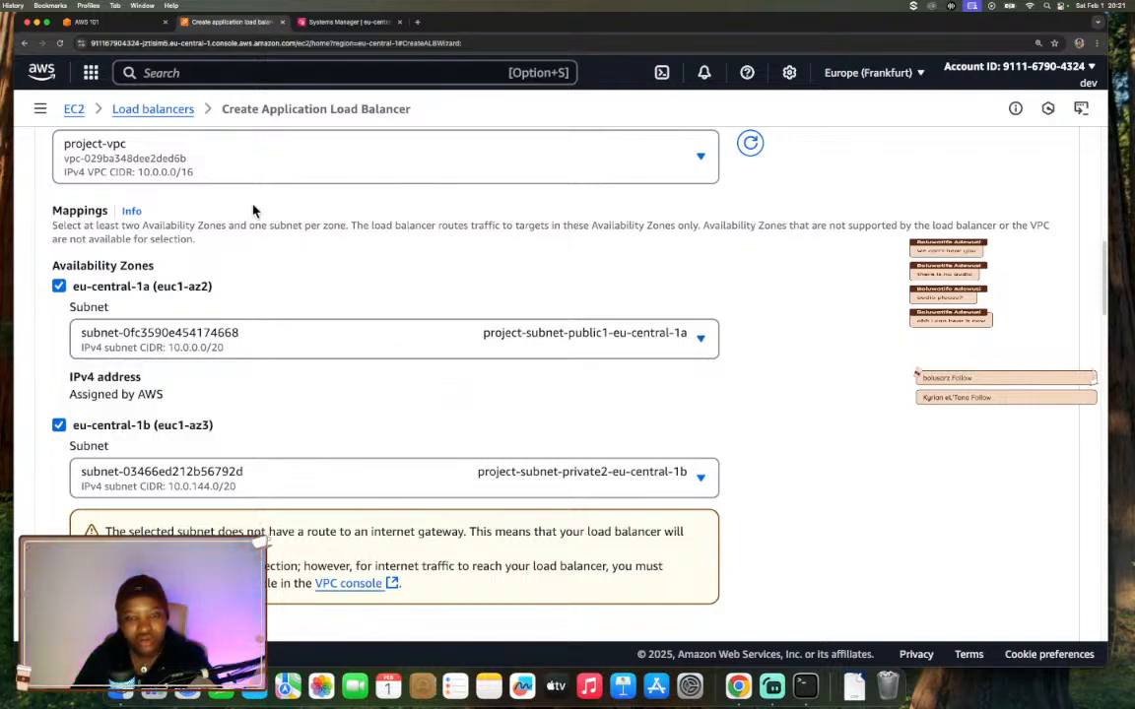
- Check the required subnets in the workshop and set the eu-central-1b subnet to project-subnet-public2-eu-central-1b
{"action": "left_click", "coordinate": [111, 22]}
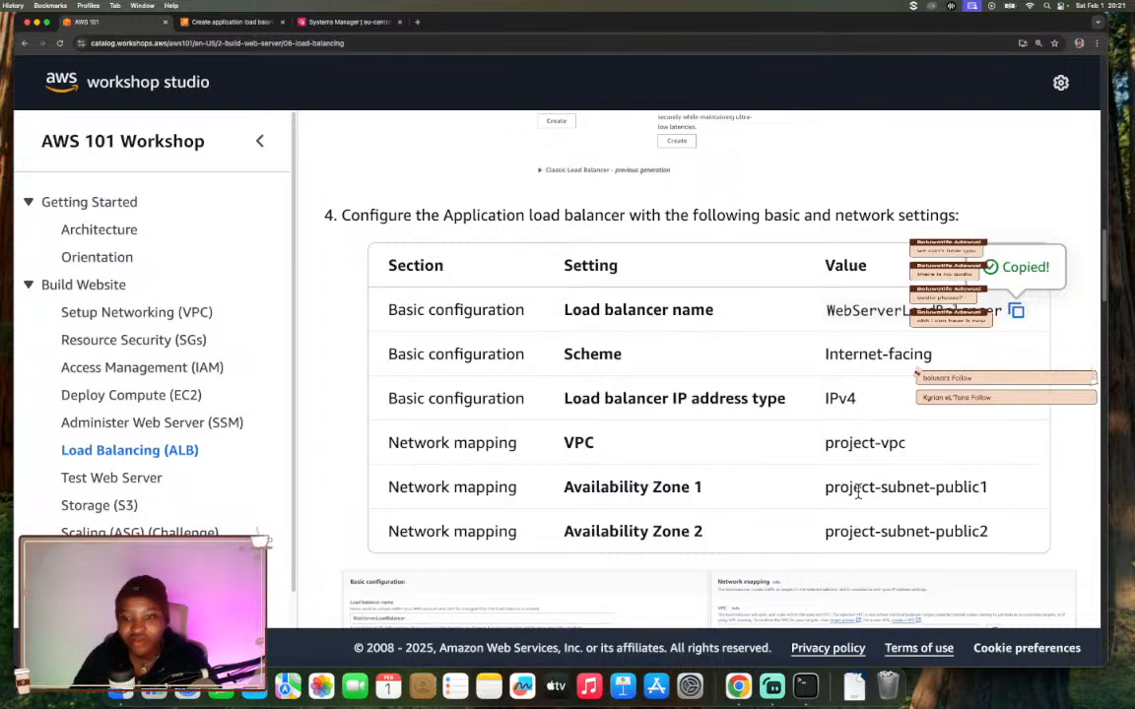
{"action": "left_click_drag", "start_coordinate": [826, 486], "coordinate": [995, 499]}
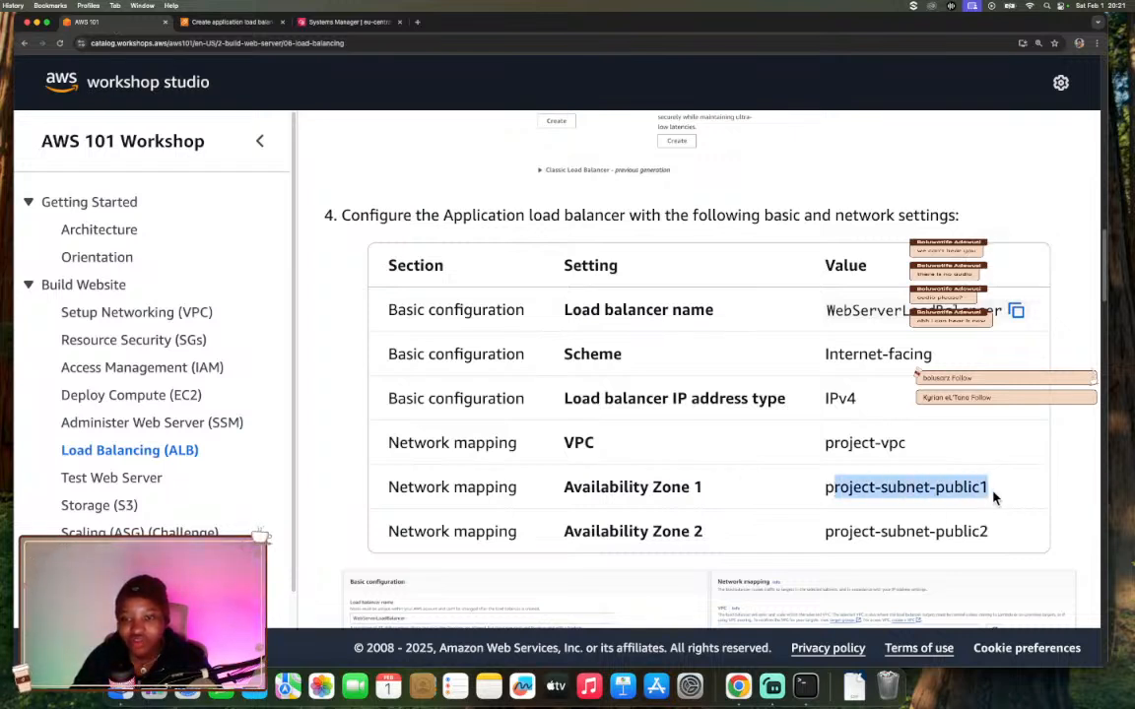
{"action": "left_click", "coordinate": [993, 496]}
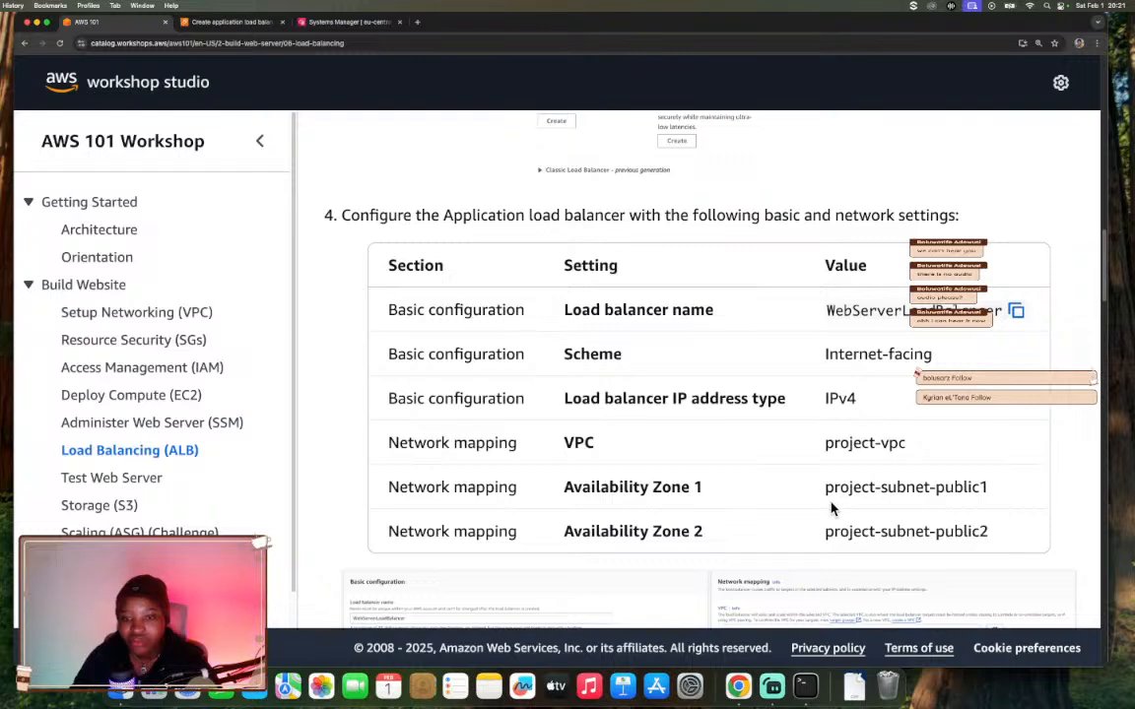
{"action": "left_click", "coordinate": [223, 22]}
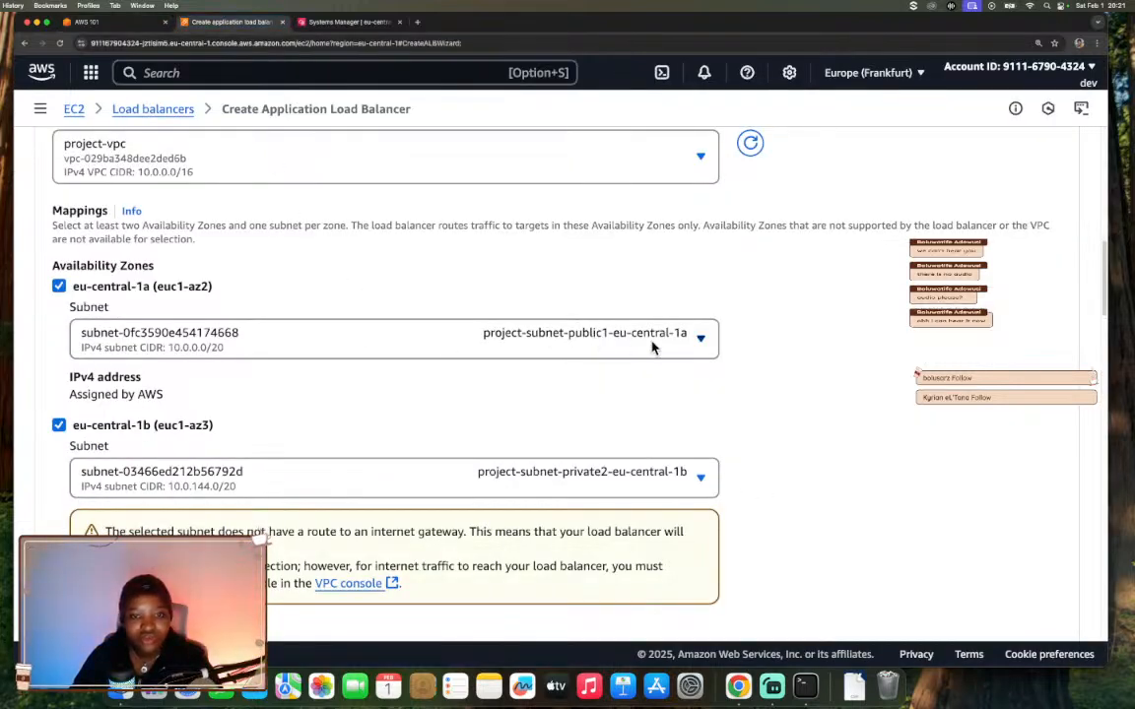
{"action": "left_click", "coordinate": [635, 477]}
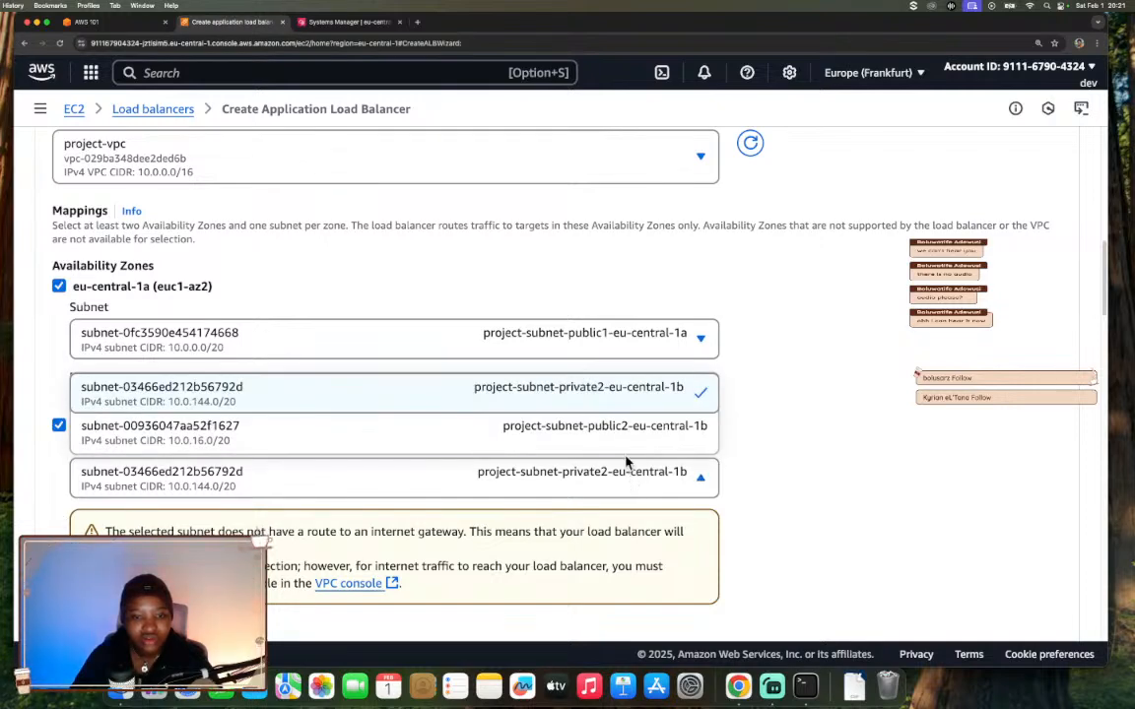
{"action": "left_click", "coordinate": [635, 440]}
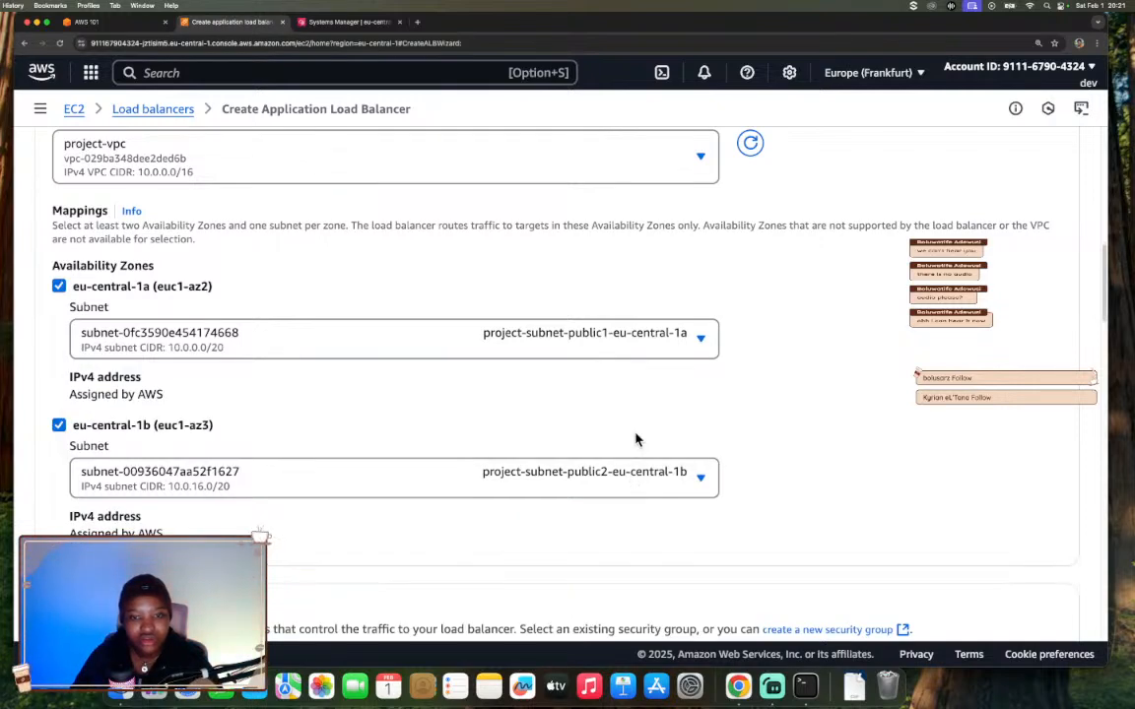
- Read workshop instructions 5 and 6, and add the Load Balancer Security Group to the load balancer's security groups
{"action": "left_click", "coordinate": [123, 24]}
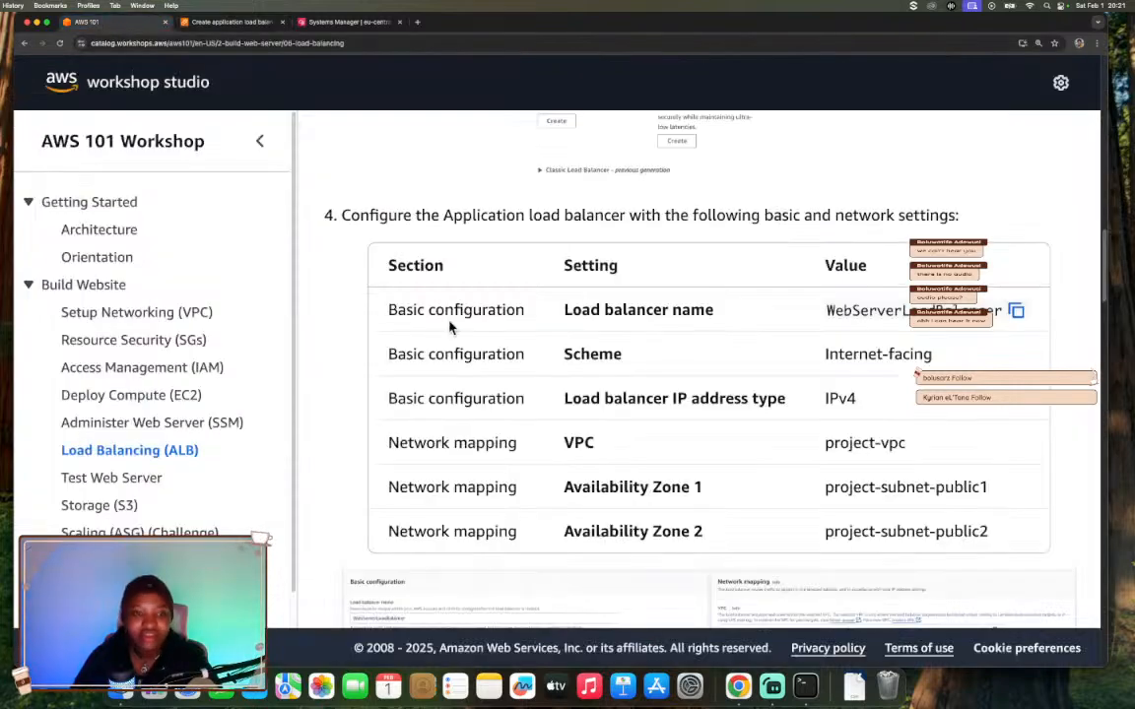
{"action": "scroll", "coordinate": [449, 327], "scroll_direction": "down", "scroll_amount": 10}
{"action": "scroll", "coordinate": [449, 327], "scroll_direction": "down", "scroll_amount": 3}
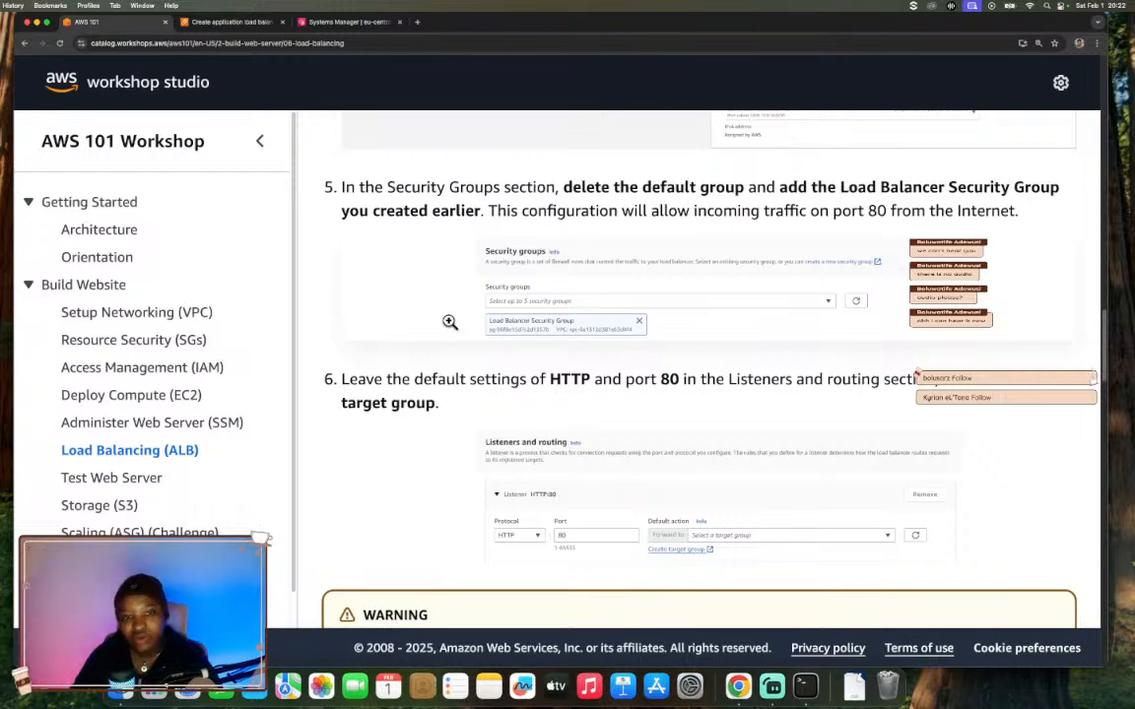
{"action": "left_click", "coordinate": [229, 21]}
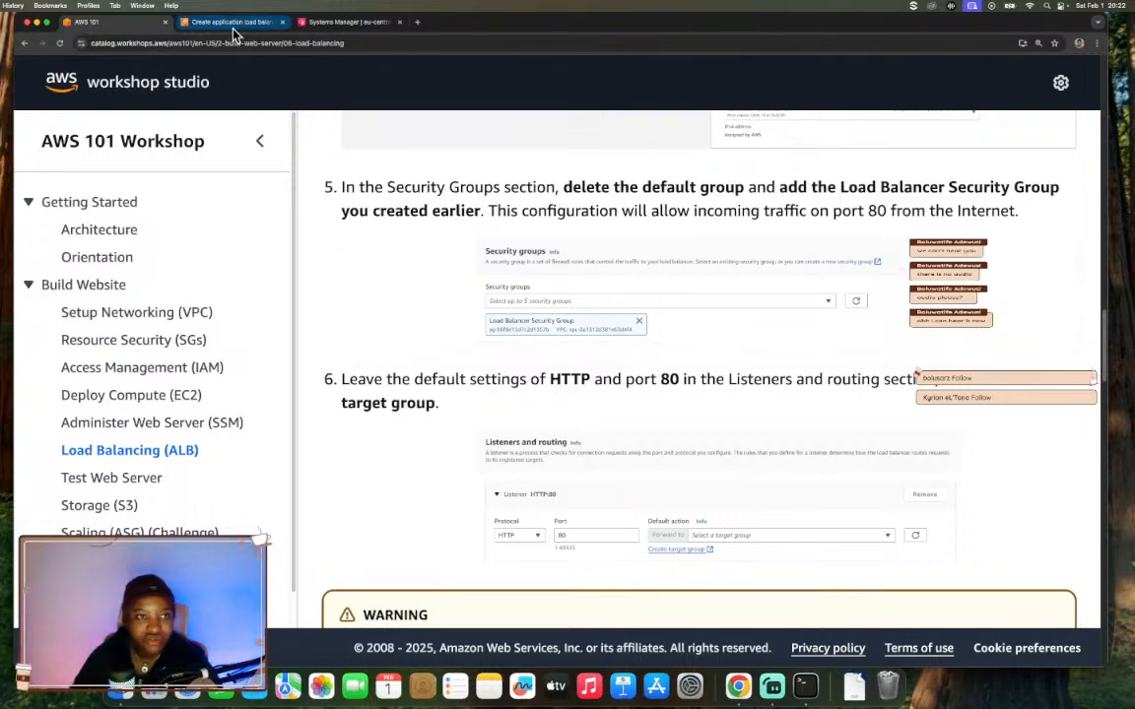
{"action": "scroll", "coordinate": [564, 402], "scroll_direction": "down", "scroll_amount": 2}
{"action": "scroll", "coordinate": [564, 402], "scroll_direction": "down", "scroll_amount": 5}
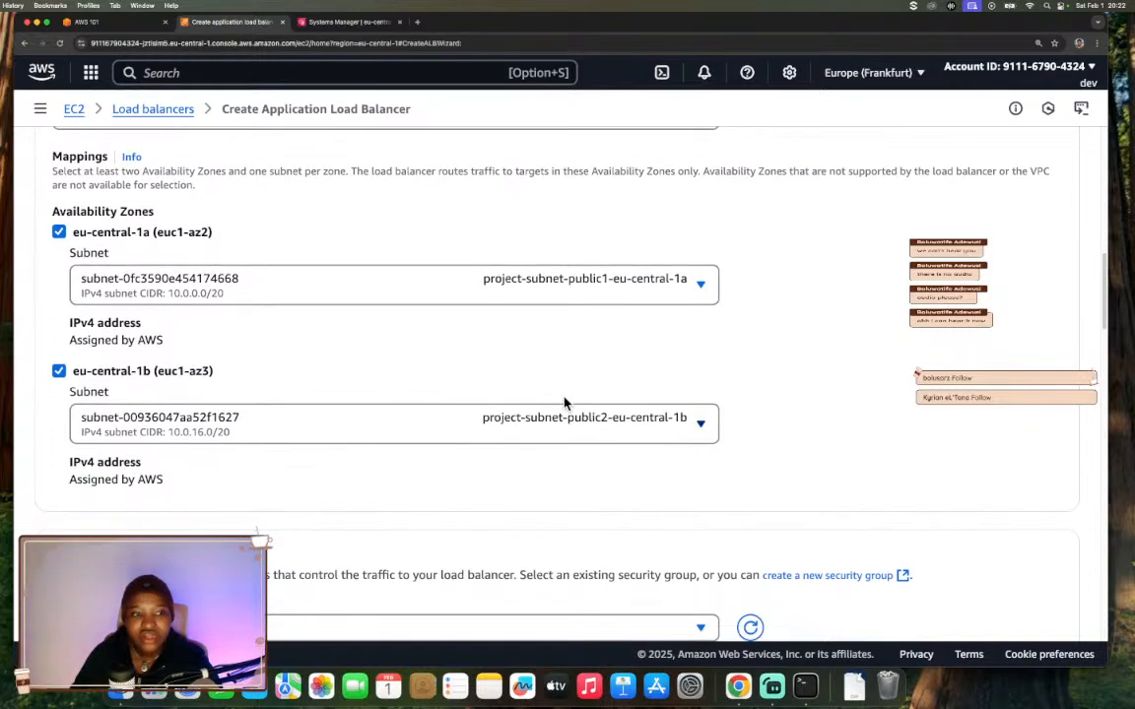
{"action": "scroll", "coordinate": [497, 416], "scroll_direction": "down", "scroll_amount": 3}
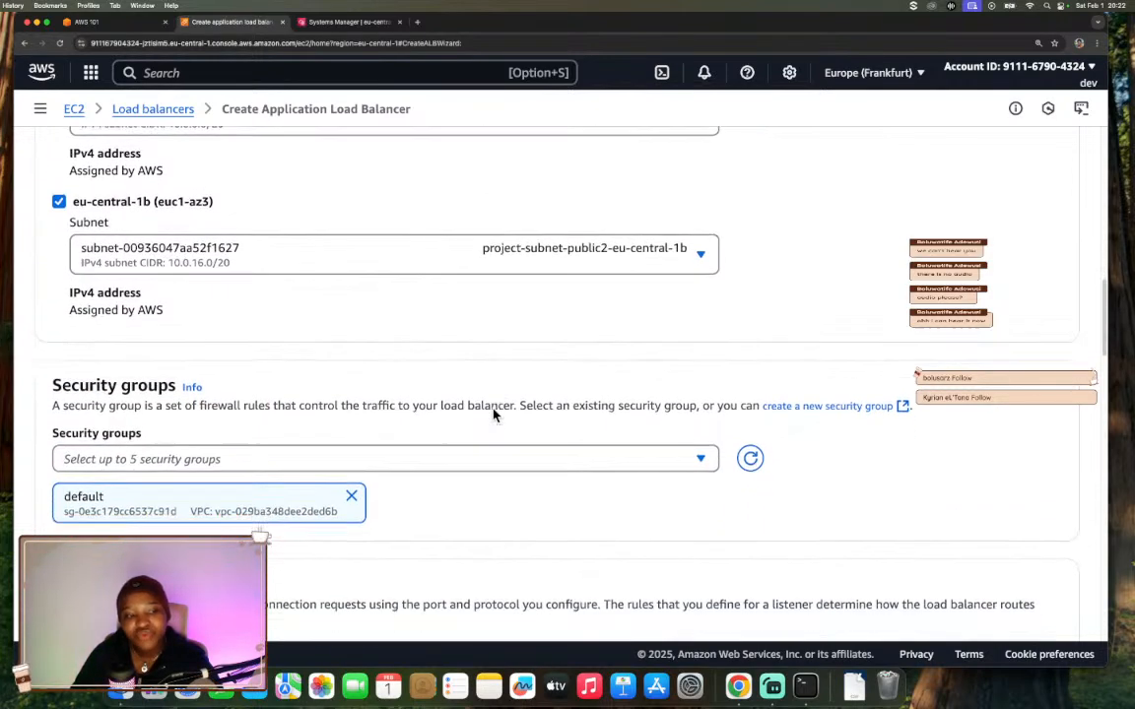
{"action": "left_click", "coordinate": [425, 381]}
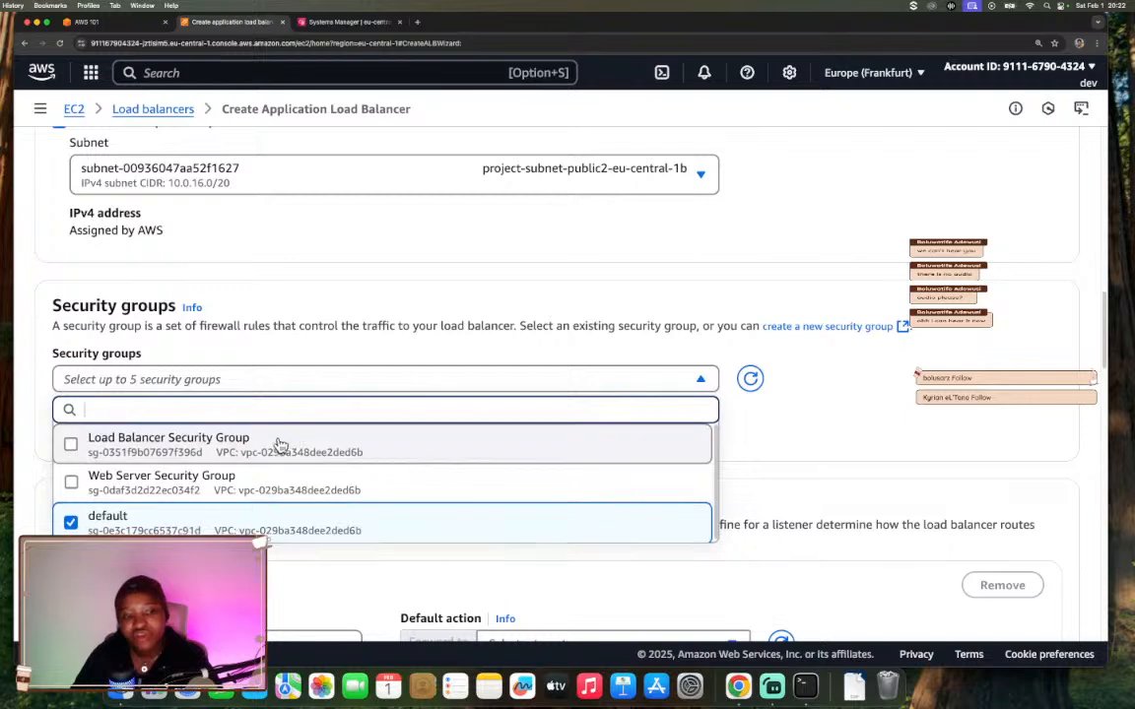
{"action": "left_click", "coordinate": [69, 445]}
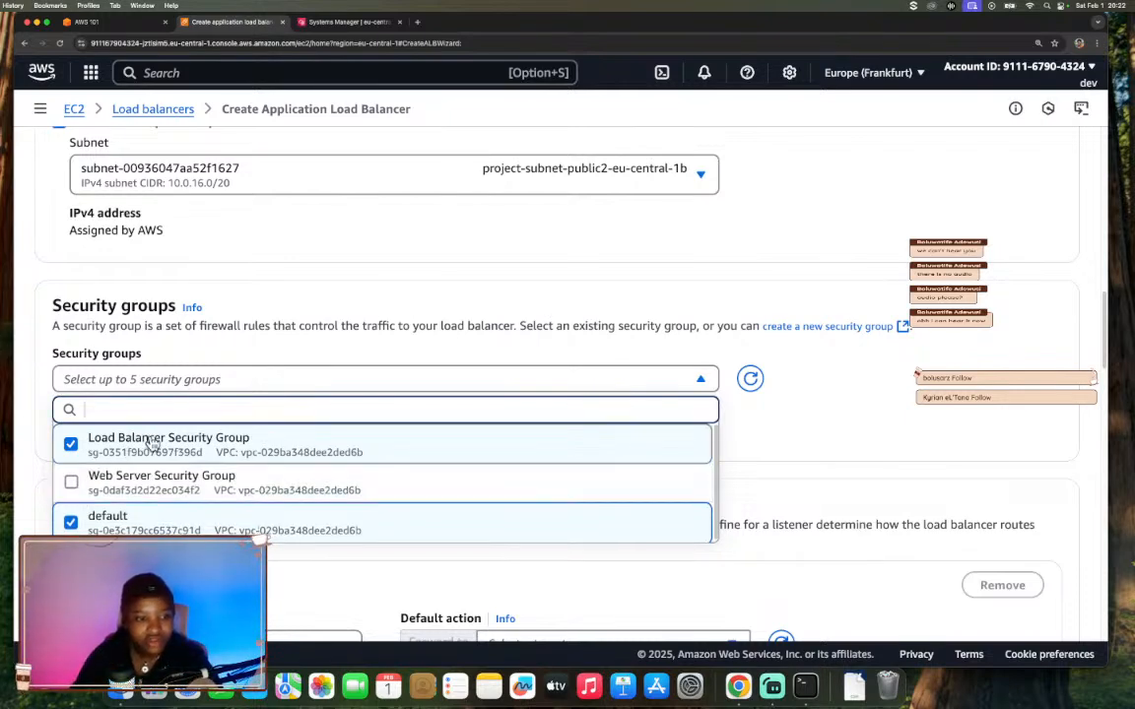
- Remove the default security group from the load balancer's selected security groups
{"action": "left_click", "coordinate": [72, 523]}
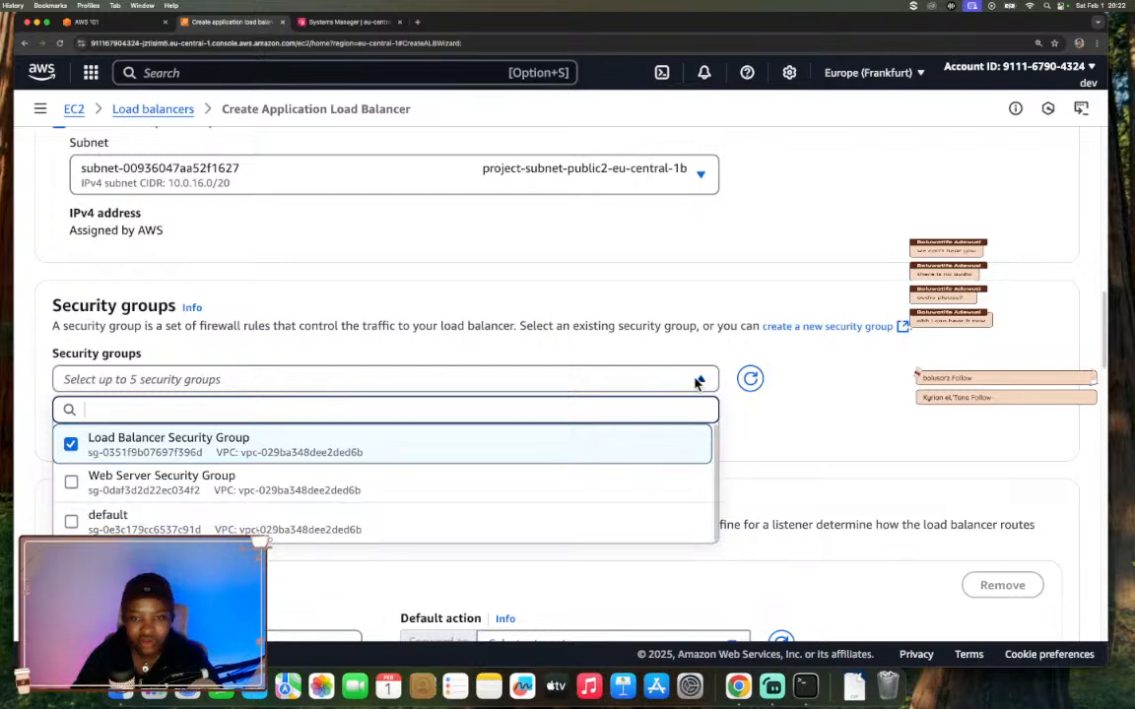
{"action": "left_click", "coordinate": [703, 383]}
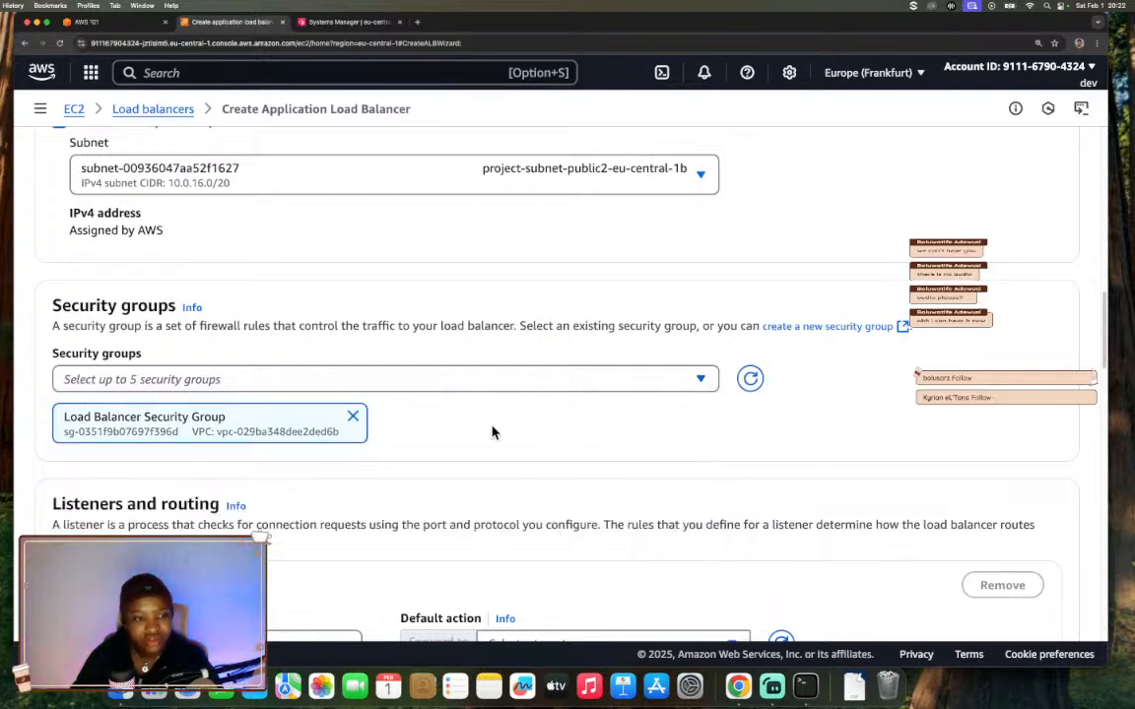
- Check workshop instruction 6, keep the listener at HTTP port 80, and start creating a target group for its default action
{"action": "left_click", "coordinate": [158, 17]}
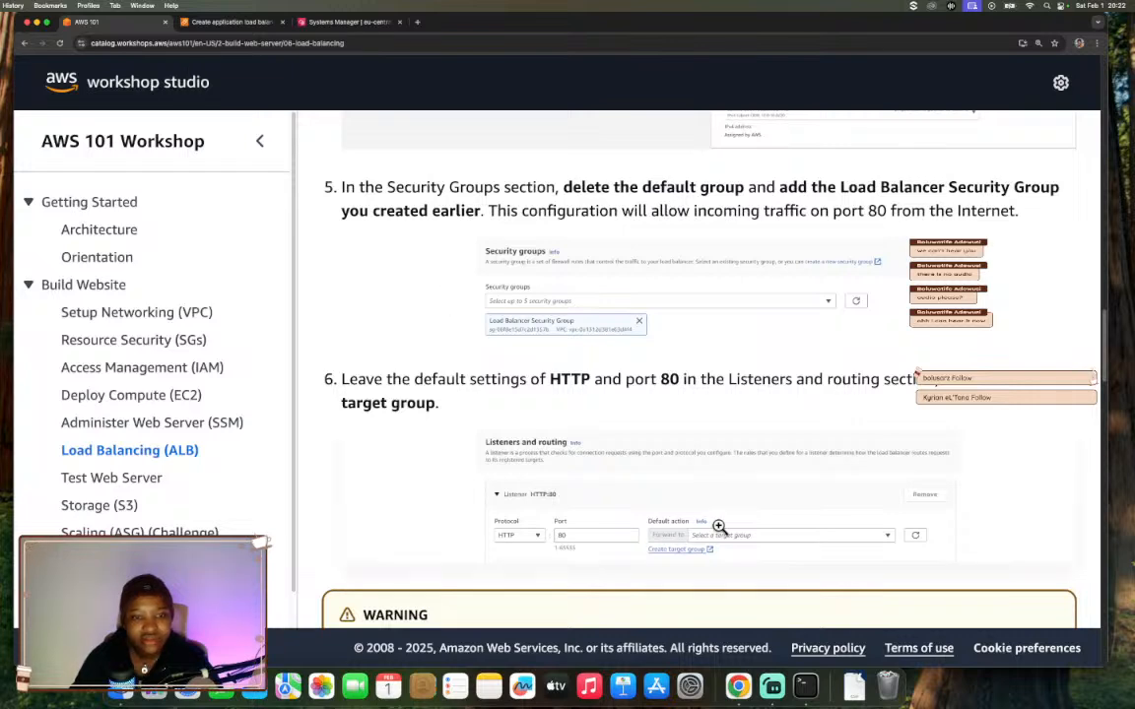
{"action": "scroll", "coordinate": [717, 527], "scroll_direction": "down", "scroll_amount": 1}
{"action": "scroll", "coordinate": [719, 527], "scroll_direction": "down", "scroll_amount": 1}
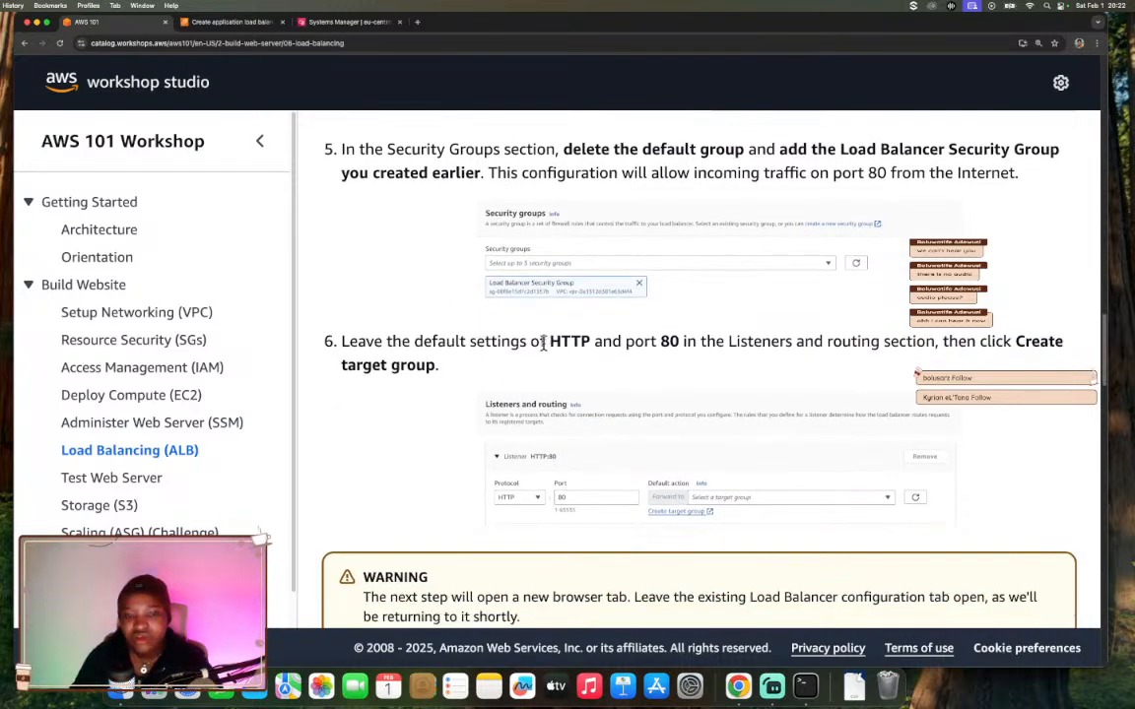
{"action": "left_click_drag", "start_coordinate": [549, 341], "coordinate": [591, 340]}
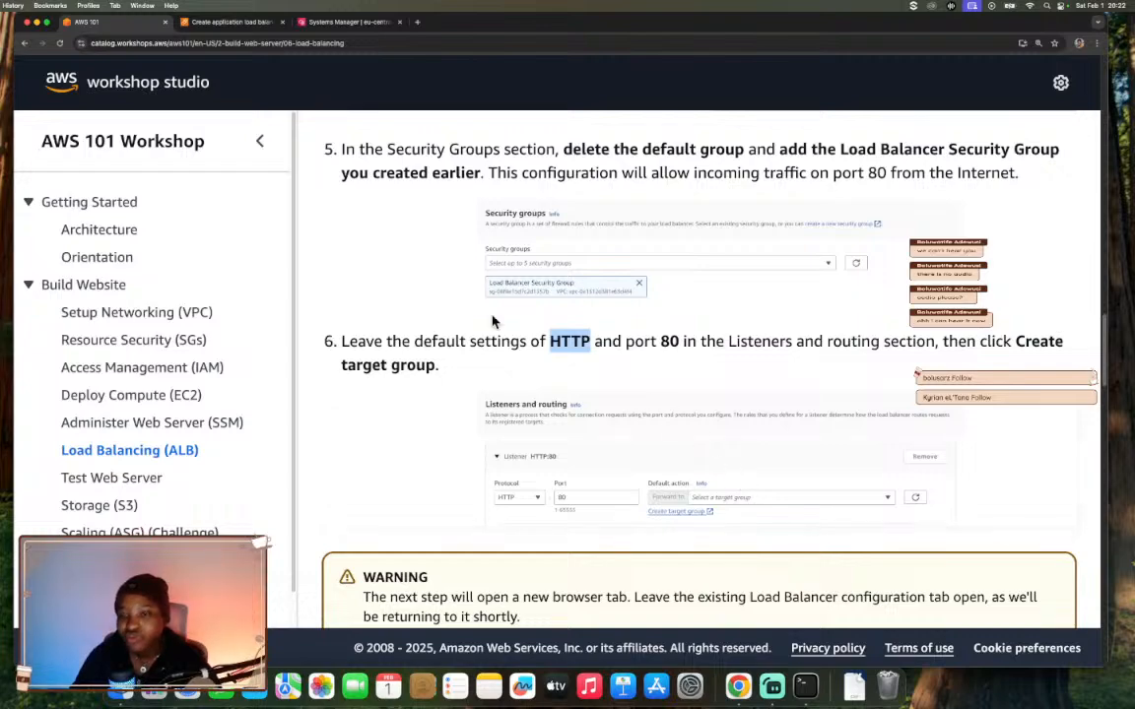
{"action": "left_click", "coordinate": [246, 25]}
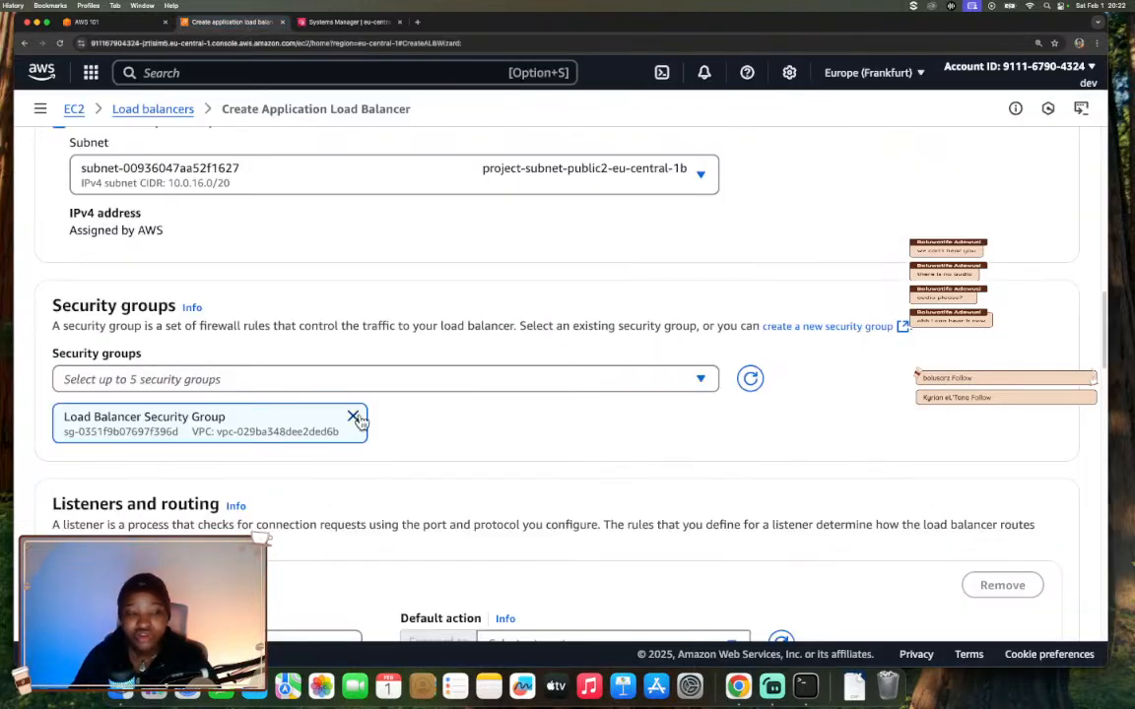
{"action": "scroll", "coordinate": [361, 422], "scroll_direction": "down", "scroll_amount": 8}
{"action": "scroll", "coordinate": [360, 422], "scroll_direction": "up", "scroll_amount": 3}
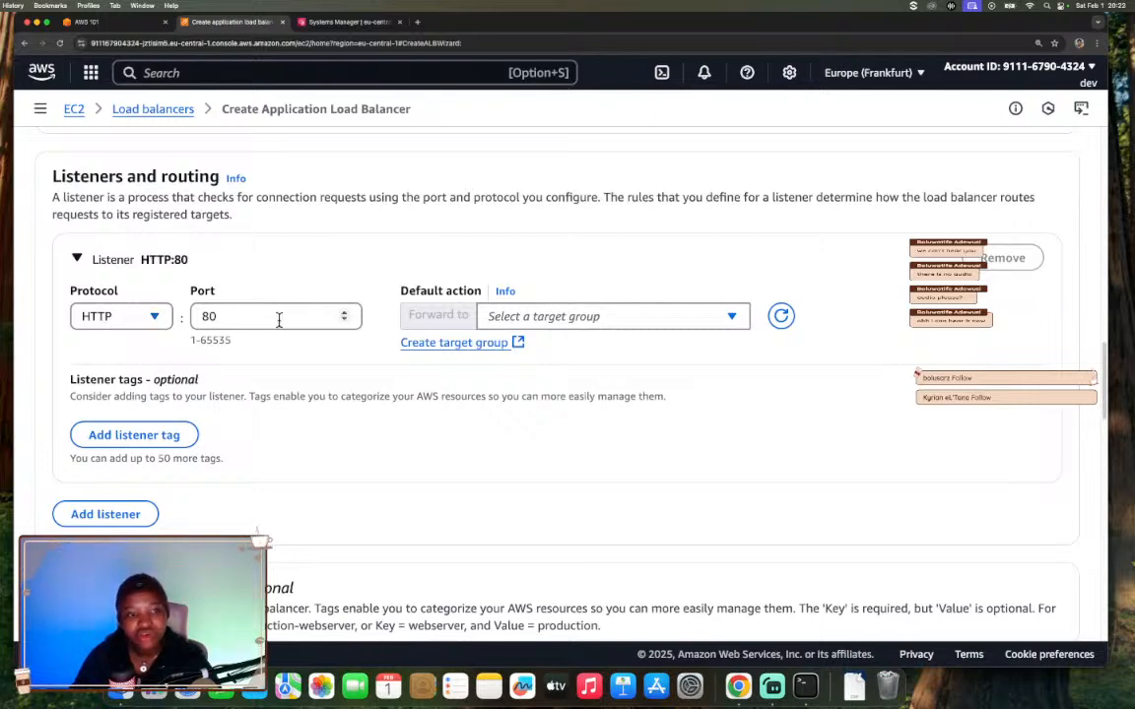
{"action": "left_click", "coordinate": [482, 345]}
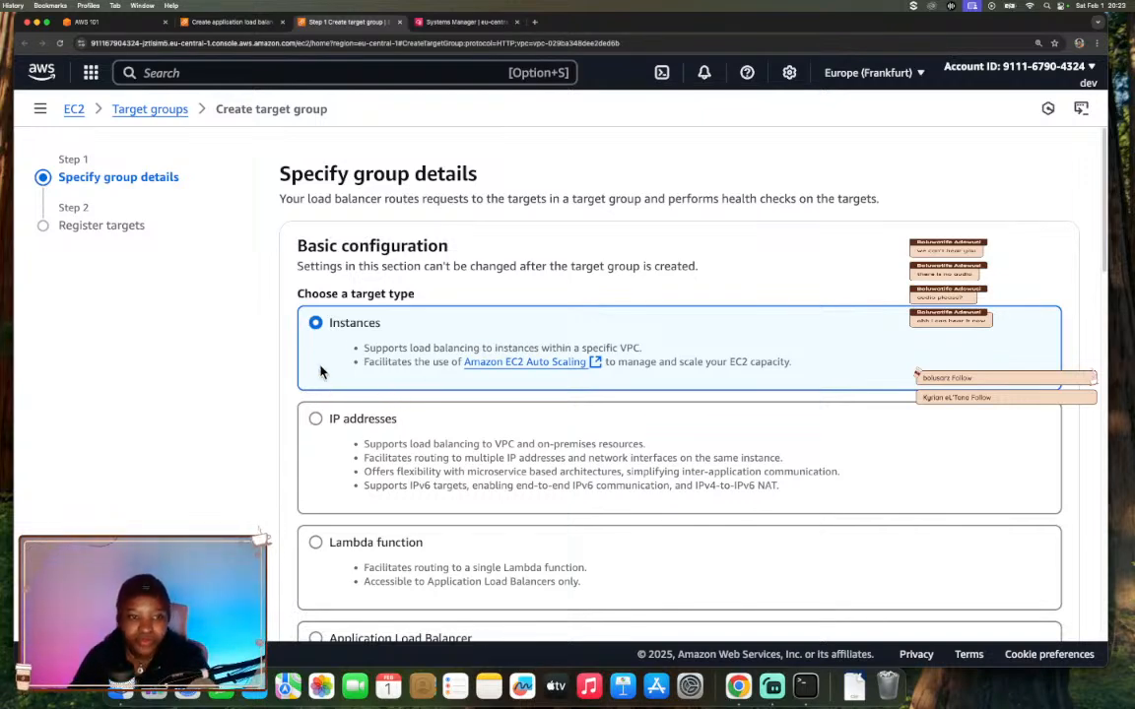
- Review the target type options for the new target group, keeping Instances
{"action": "scroll", "coordinate": [420, 394], "scroll_direction": "down", "scroll_amount": 2}
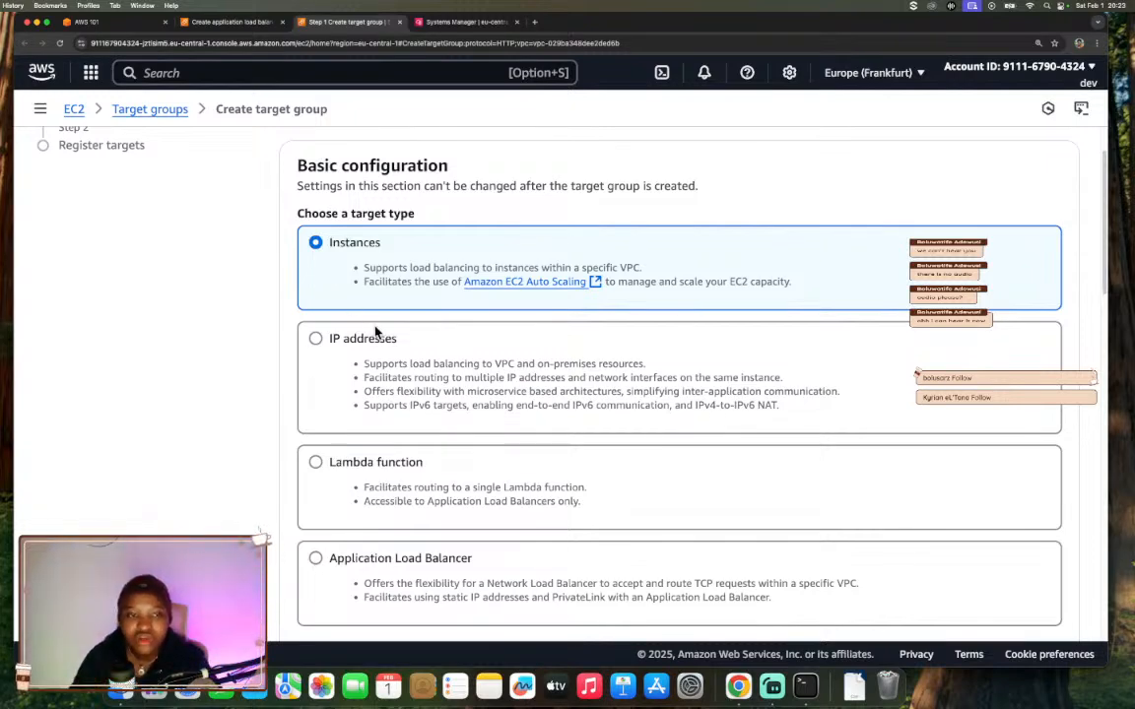
{"action": "scroll", "coordinate": [388, 314], "scroll_direction": "down", "scroll_amount": 1}
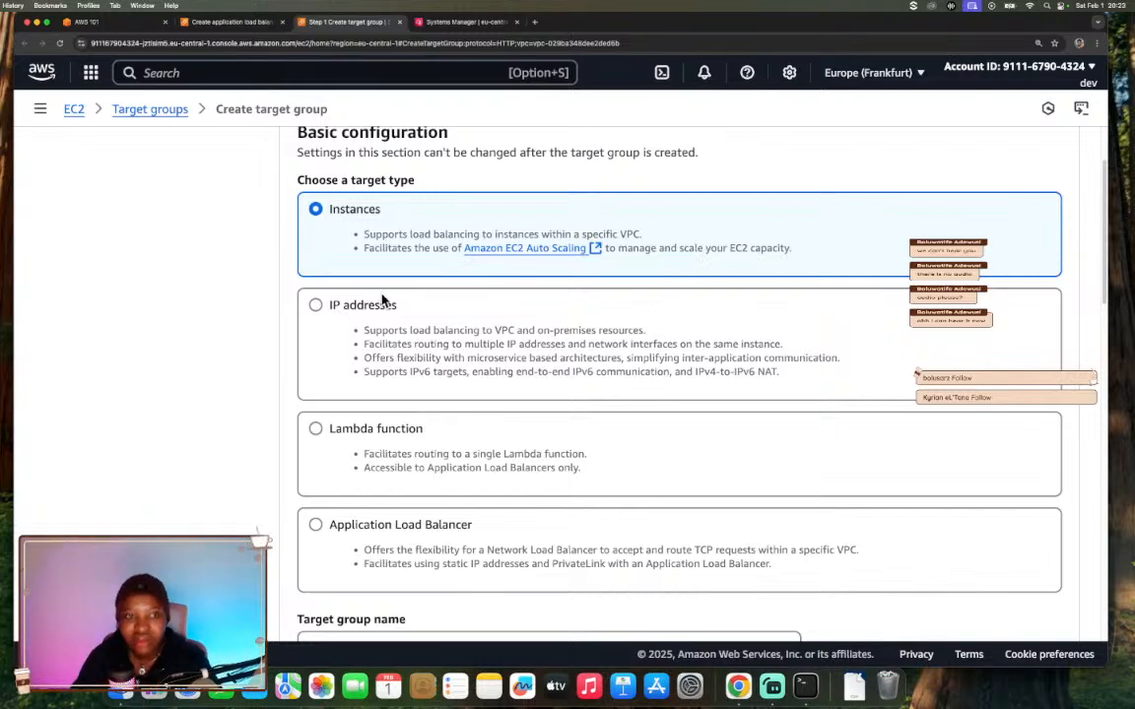
{"action": "scroll", "coordinate": [316, 276], "scroll_direction": "up", "scroll_amount": 2}
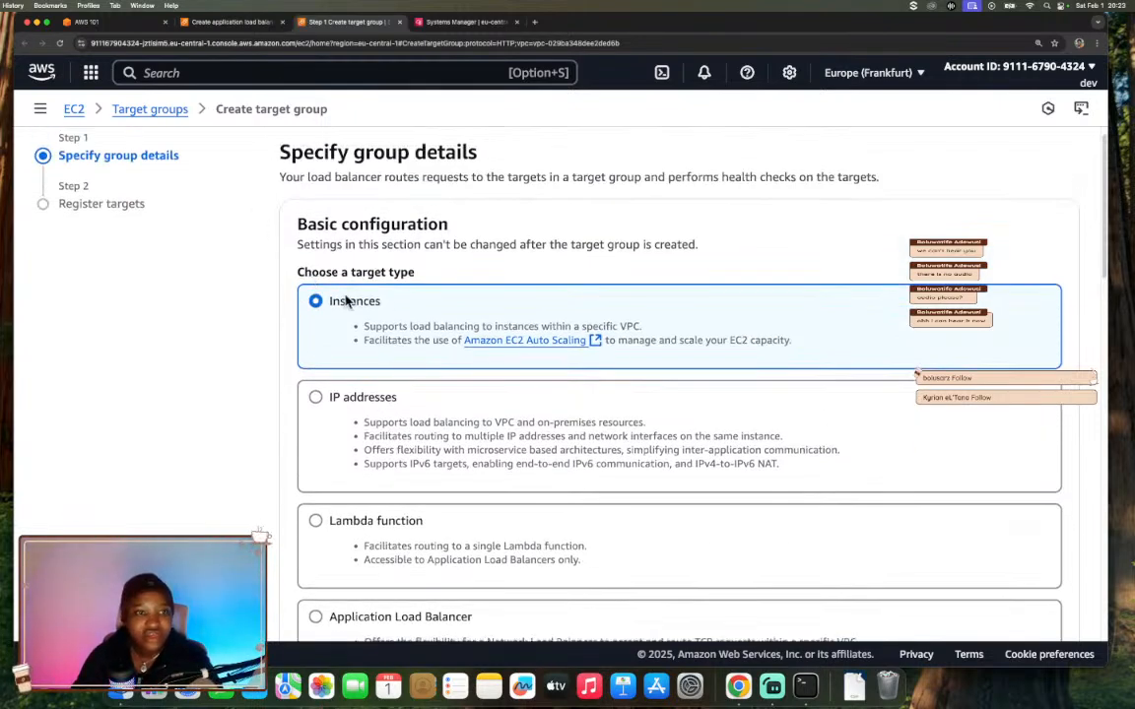
{"action": "scroll", "coordinate": [376, 326], "scroll_direction": "down", "scroll_amount": 6}
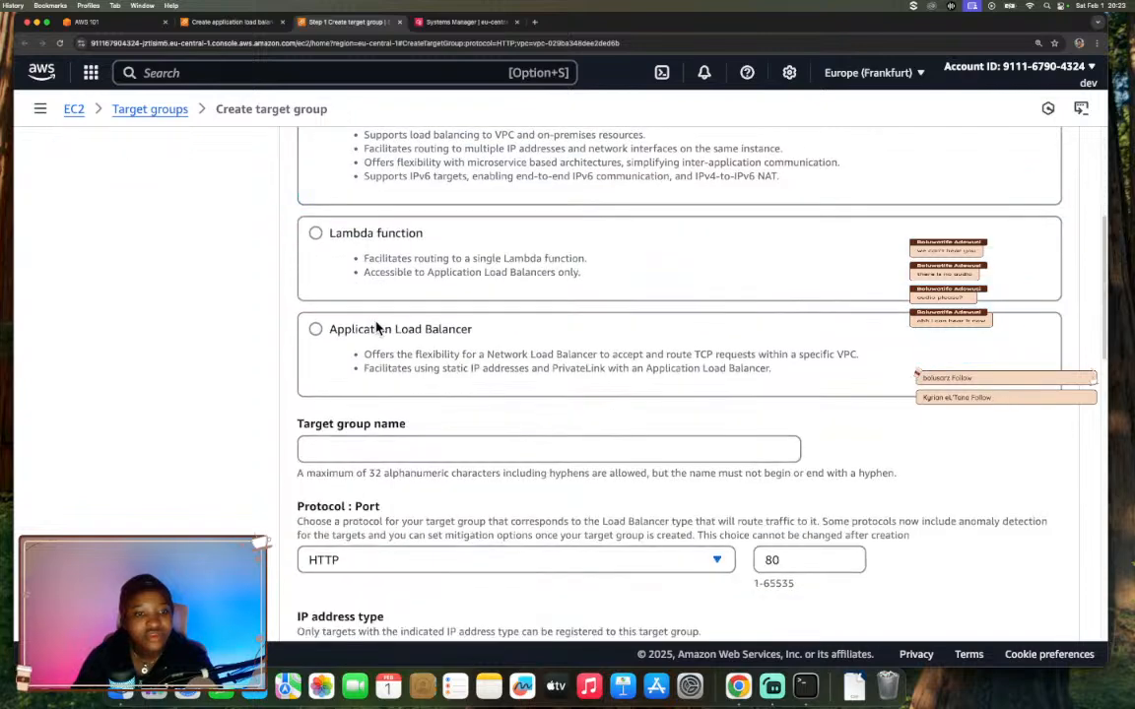
{"action": "scroll", "coordinate": [375, 328], "scroll_direction": "down", "scroll_amount": 1}
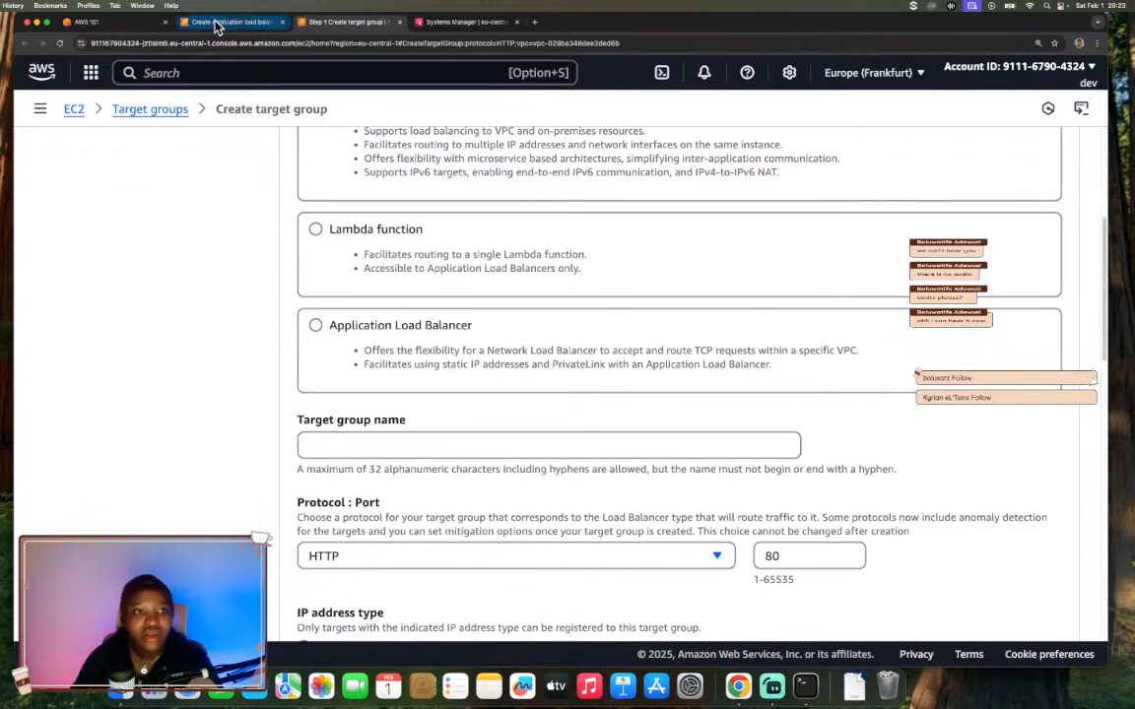
- Read the target group settings in workshop instruction 7 and name the target group WebServerTargetGroup
{"action": "left_click", "coordinate": [137, 24]}
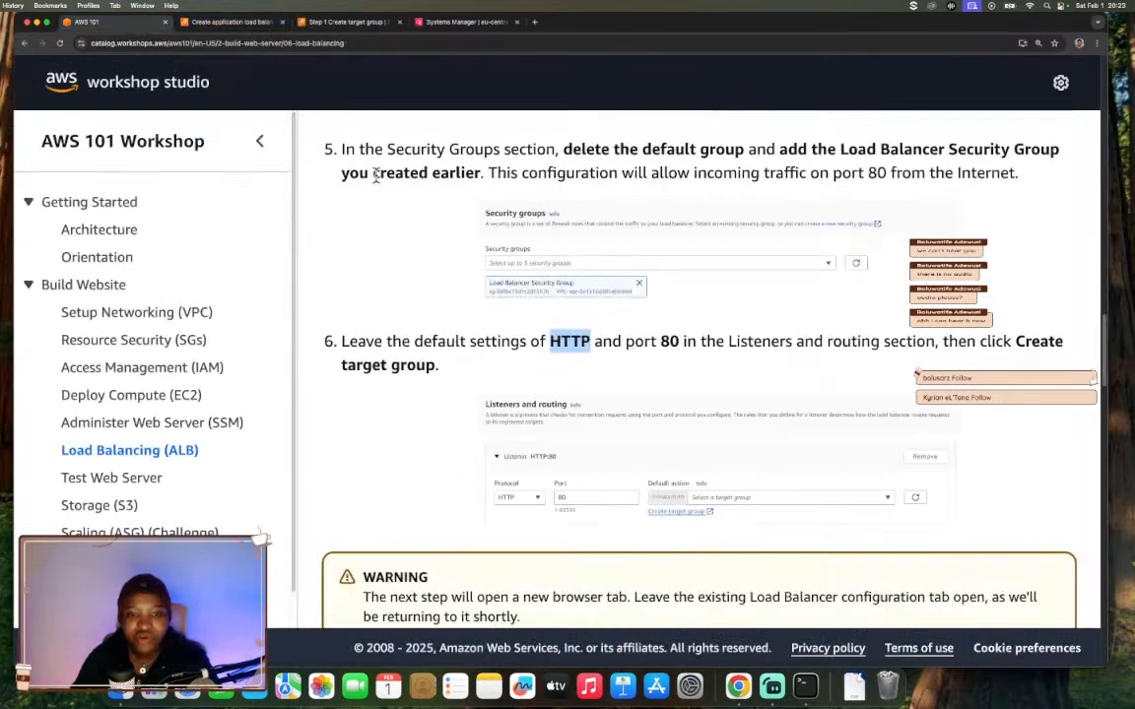
{"action": "scroll", "coordinate": [535, 236], "scroll_direction": "down", "scroll_amount": 5}
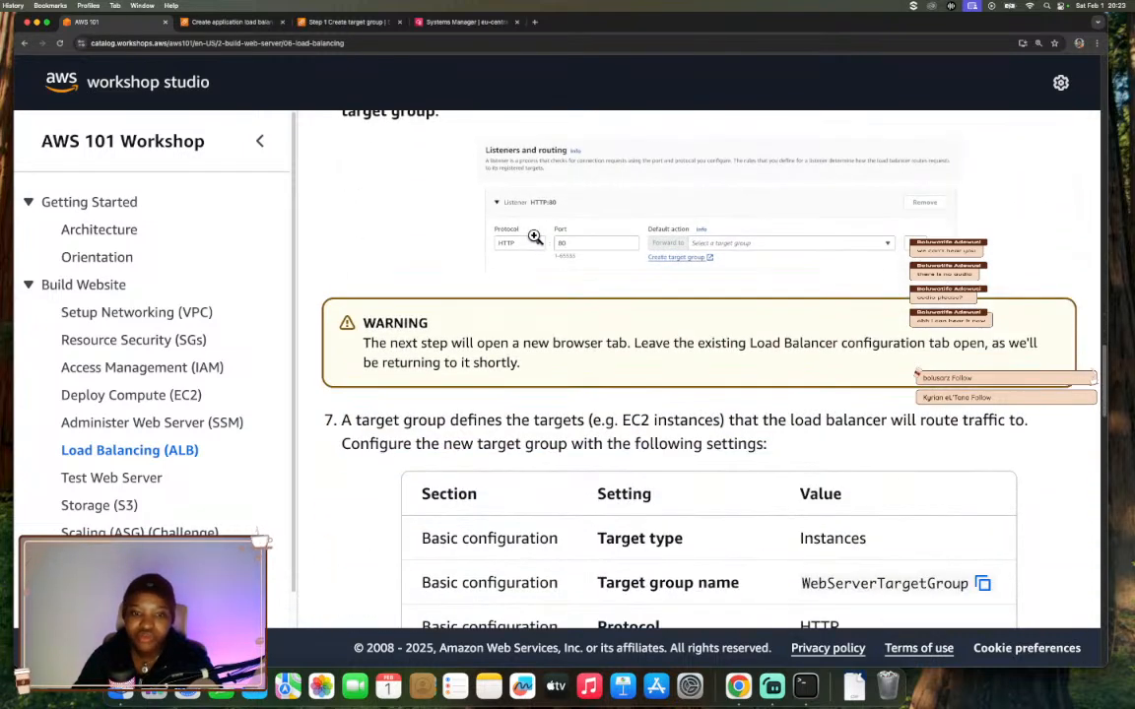
{"action": "scroll", "coordinate": [535, 236], "scroll_direction": "down", "scroll_amount": 4}
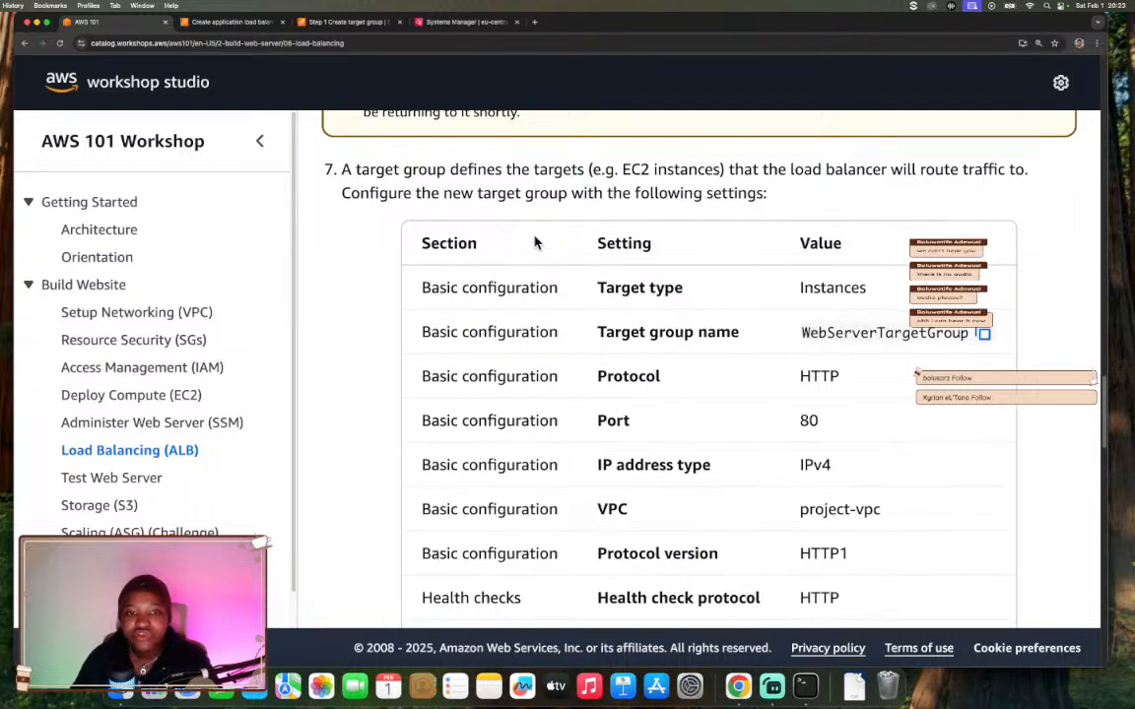
{"action": "scroll", "coordinate": [535, 243], "scroll_direction": "down", "scroll_amount": 1}
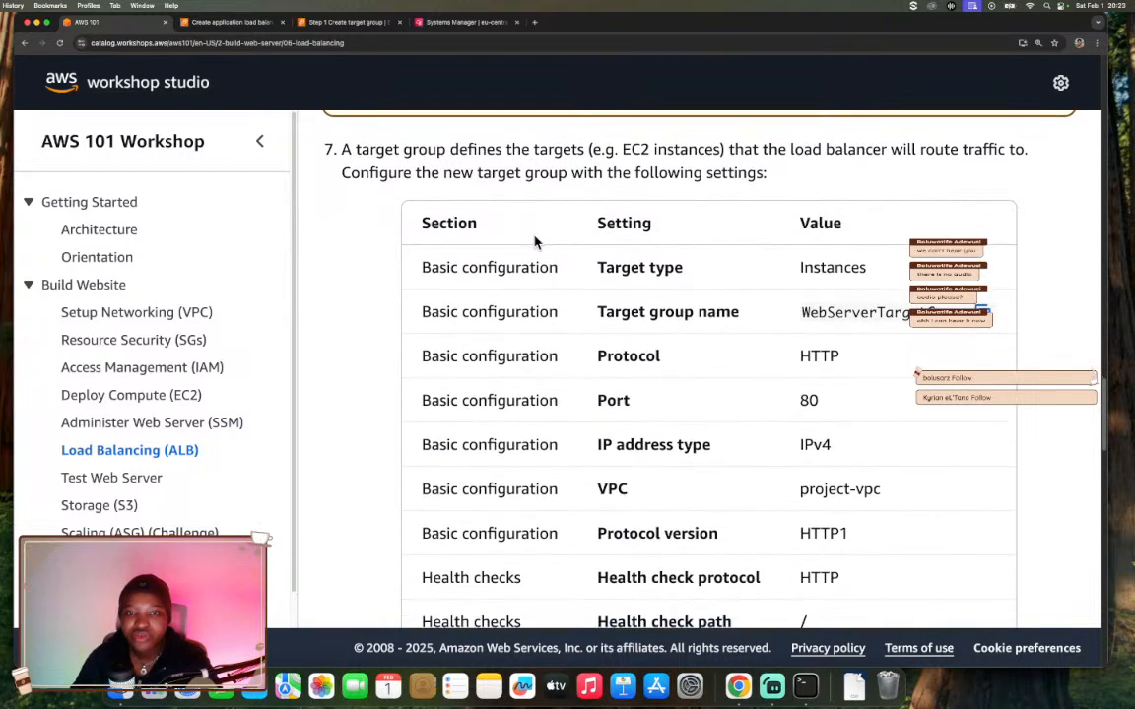
{"action": "left_click_drag", "start_coordinate": [800, 265], "coordinate": [843, 266]}
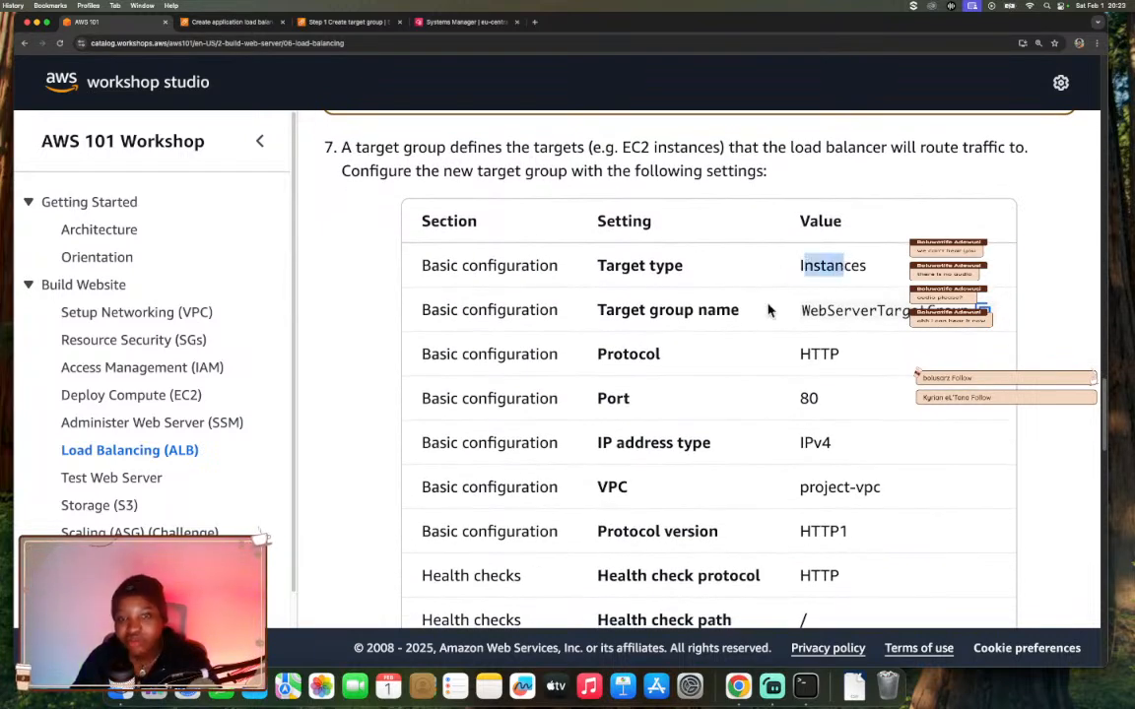
{"action": "left_click", "coordinate": [982, 310]}
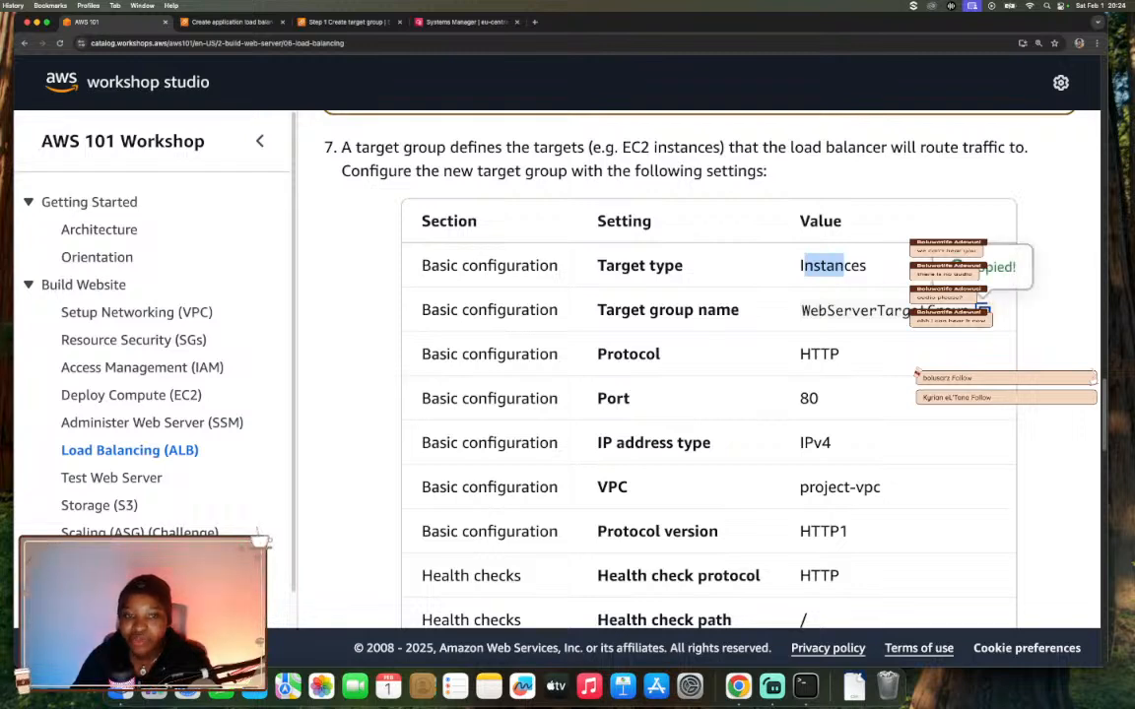
{"action": "scroll", "coordinate": [758, 349], "scroll_direction": "down", "scroll_amount": 2}
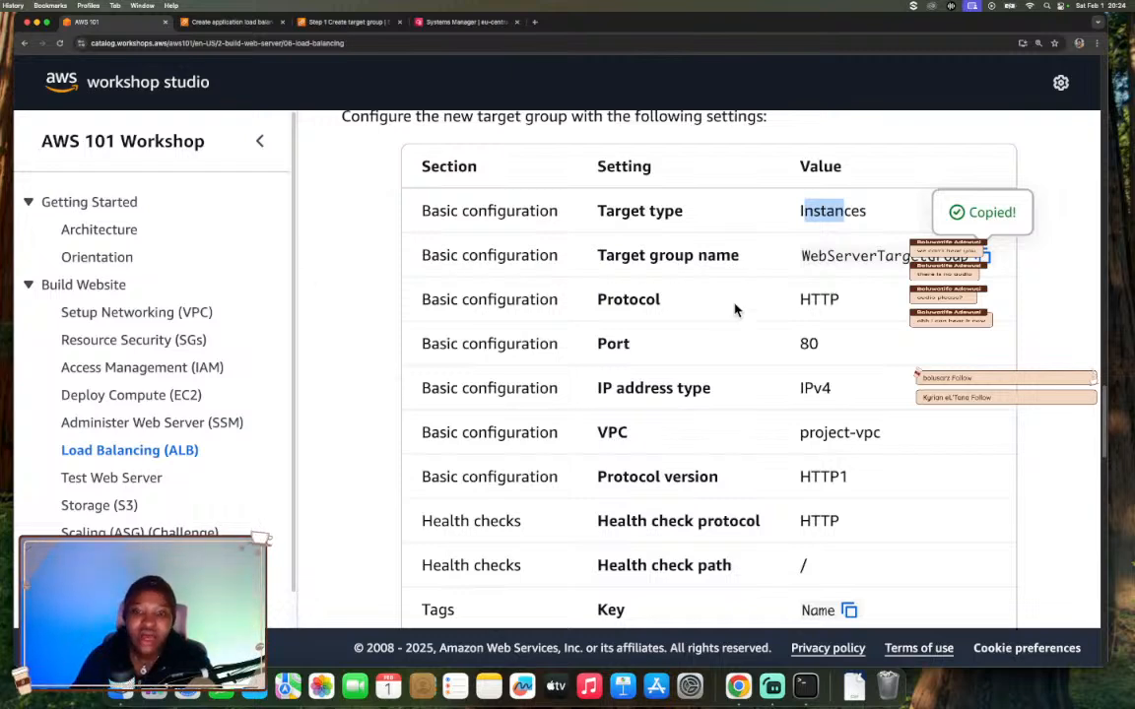
{"action": "left_click", "coordinate": [342, 24]}
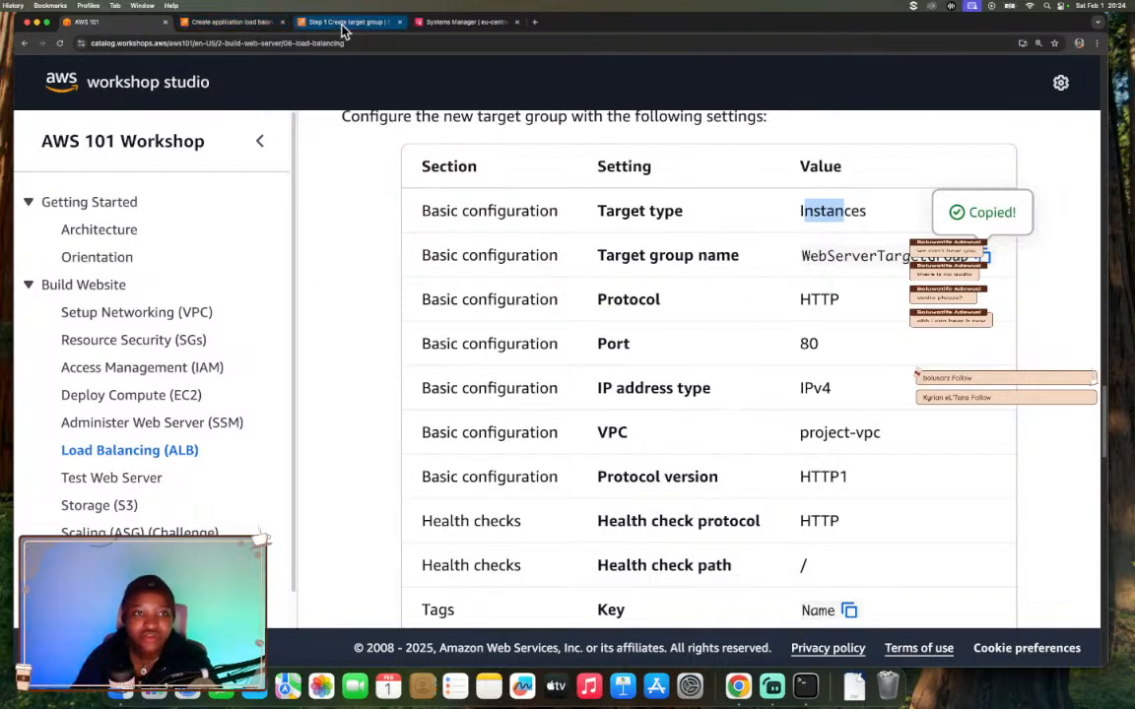
{"action": "left_click", "coordinate": [499, 442]}
{"action": "key", "text": "super+v"}
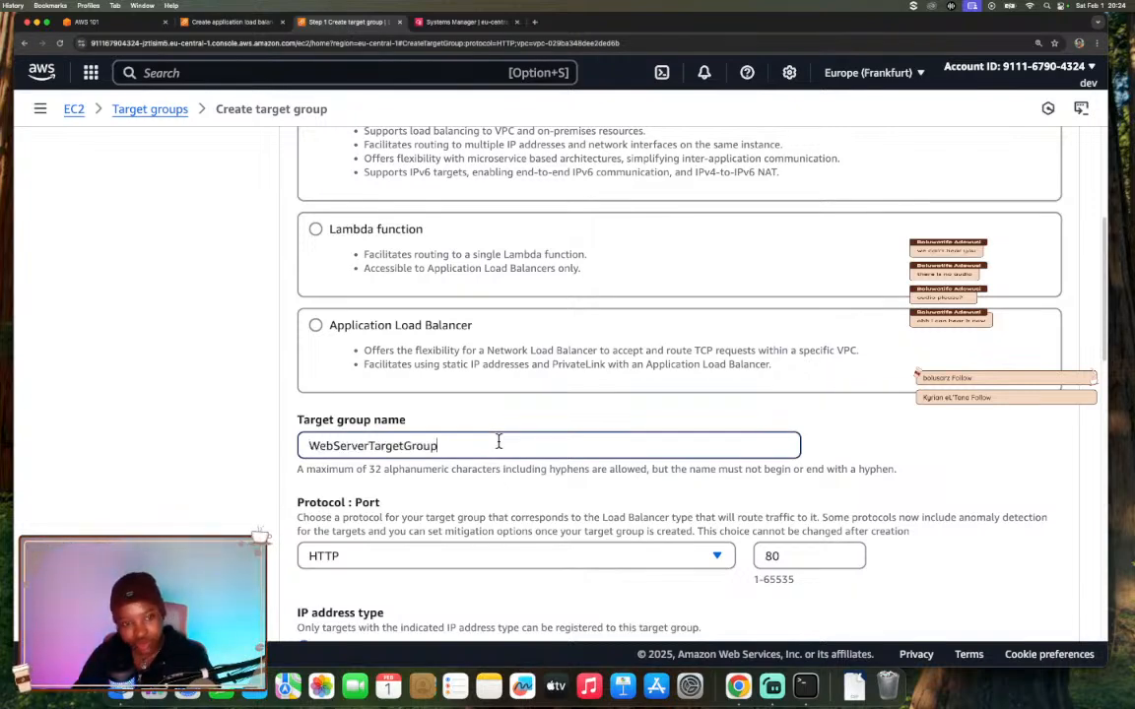
- Compare the target group's protocol, port, IP address type, VPC, protocol version and health check settings with the workshop's table
{"action": "scroll", "coordinate": [306, 401], "scroll_direction": "down", "scroll_amount": 3}
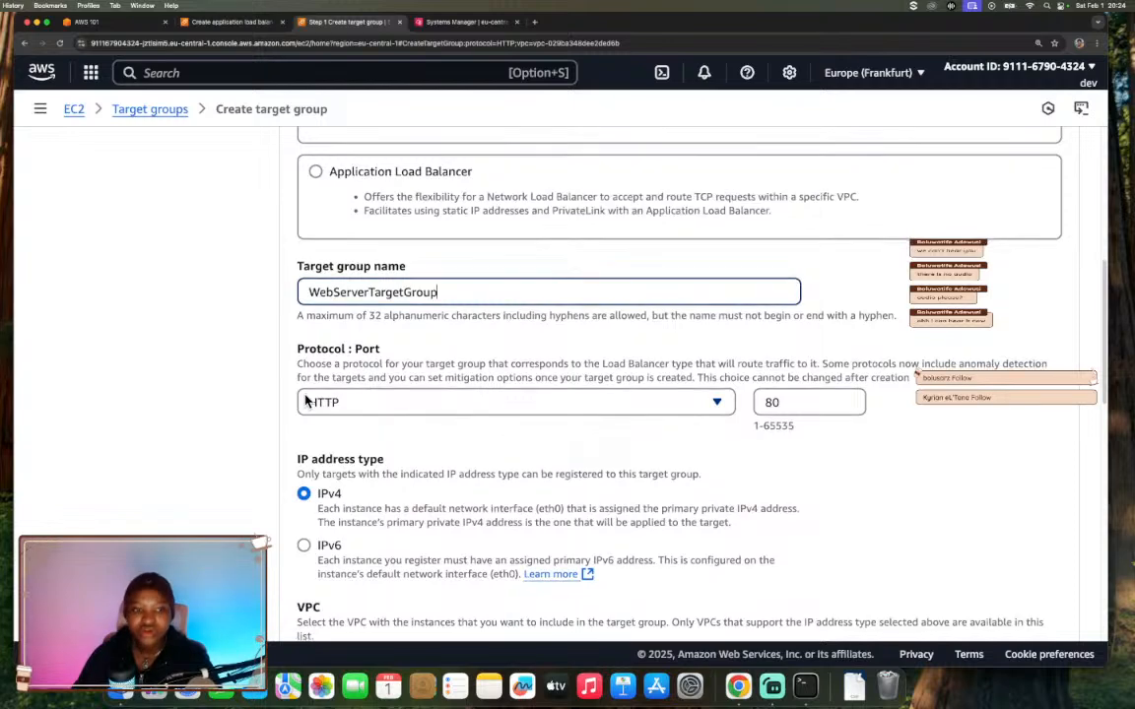
{"action": "scroll", "coordinate": [305, 399], "scroll_direction": "down", "scroll_amount": 1}
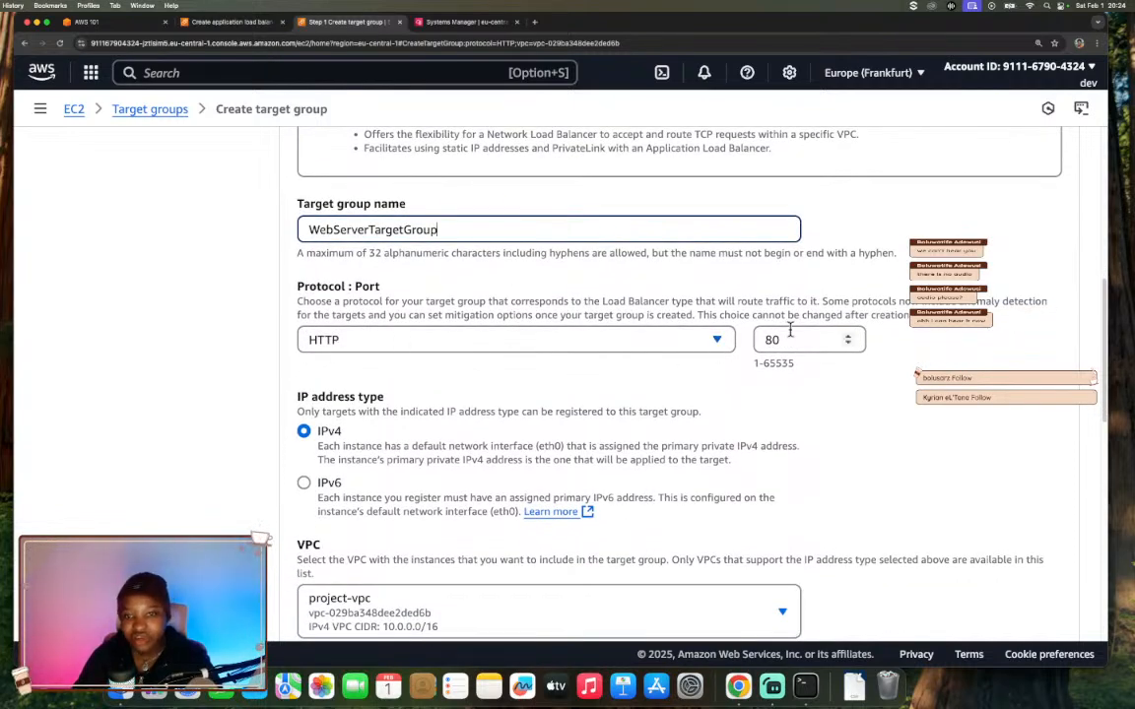
{"action": "scroll", "coordinate": [501, 436], "scroll_direction": "down", "scroll_amount": 3}
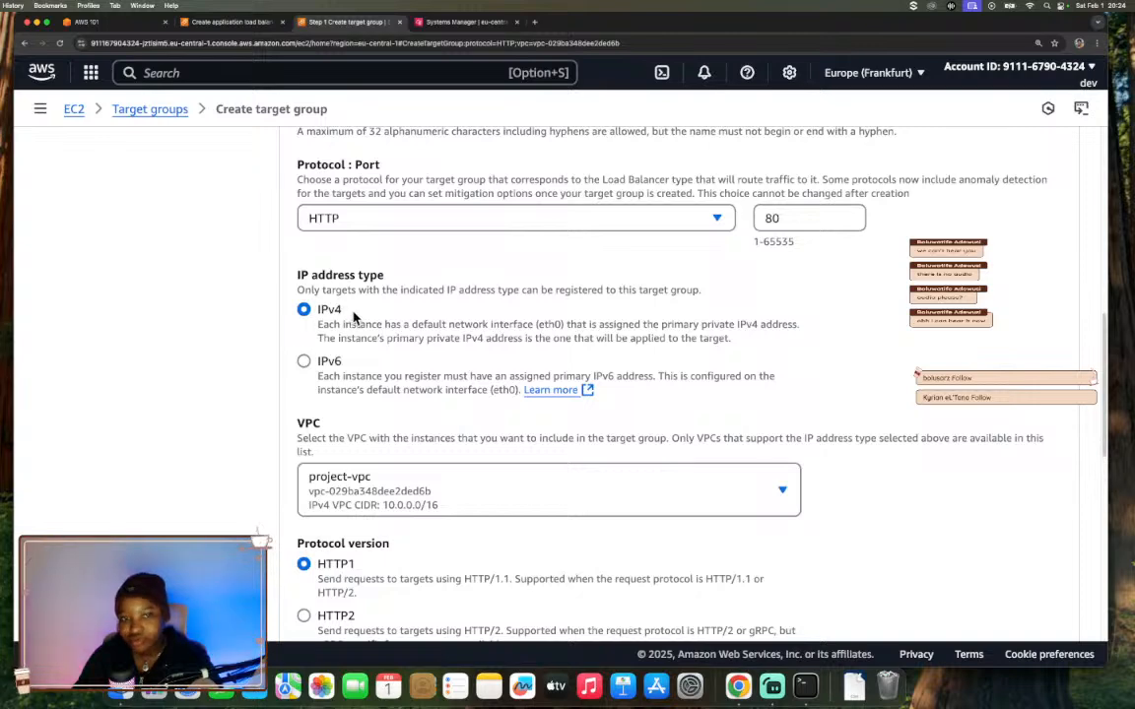
{"action": "scroll", "coordinate": [355, 469], "scroll_direction": "down", "scroll_amount": 4}
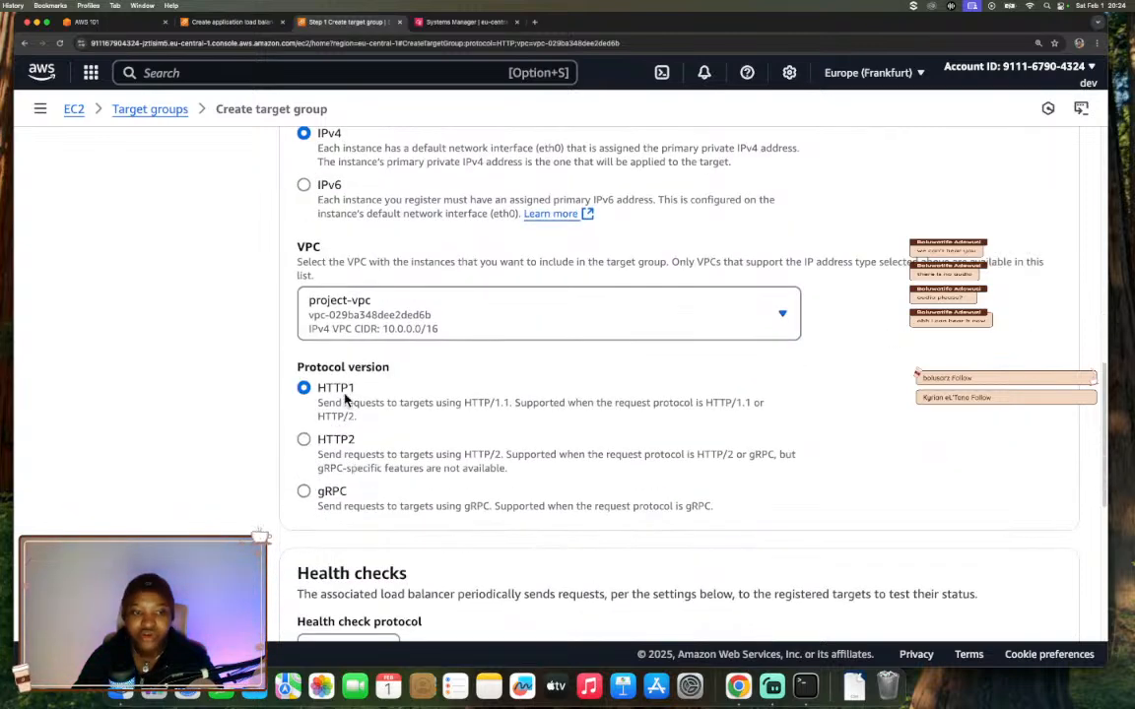
{"action": "left_click", "coordinate": [429, 315]}
{"action": "left_click", "coordinate": [430, 316]}
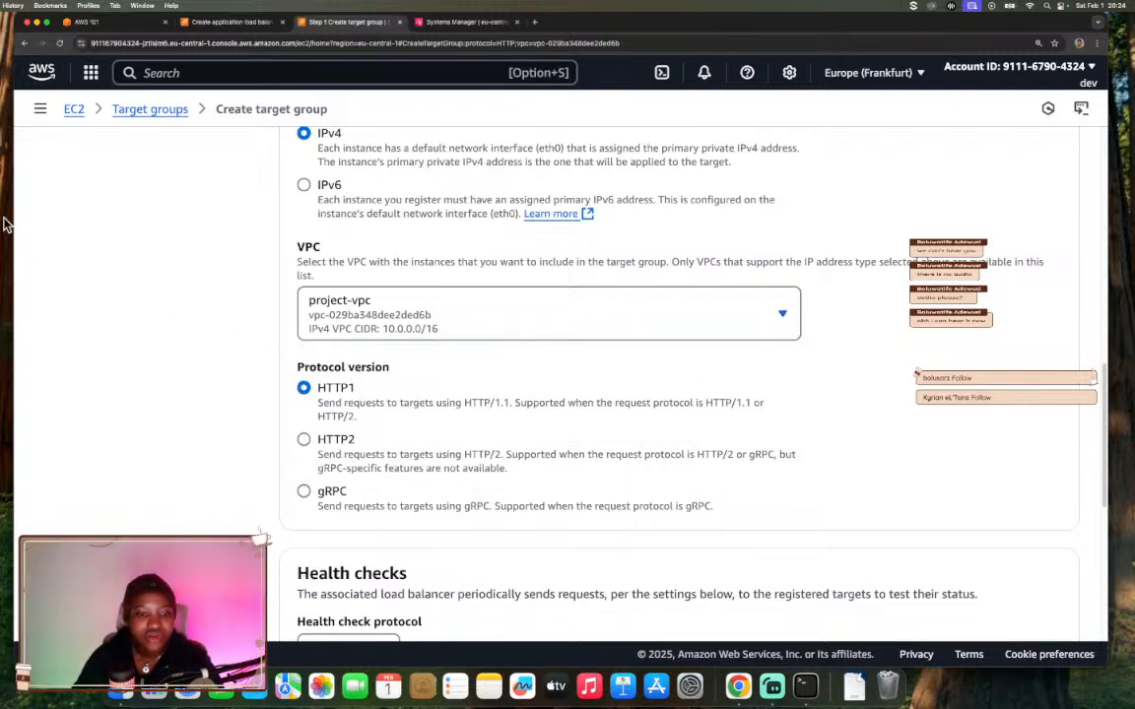
{"action": "left_click", "coordinate": [132, 24]}
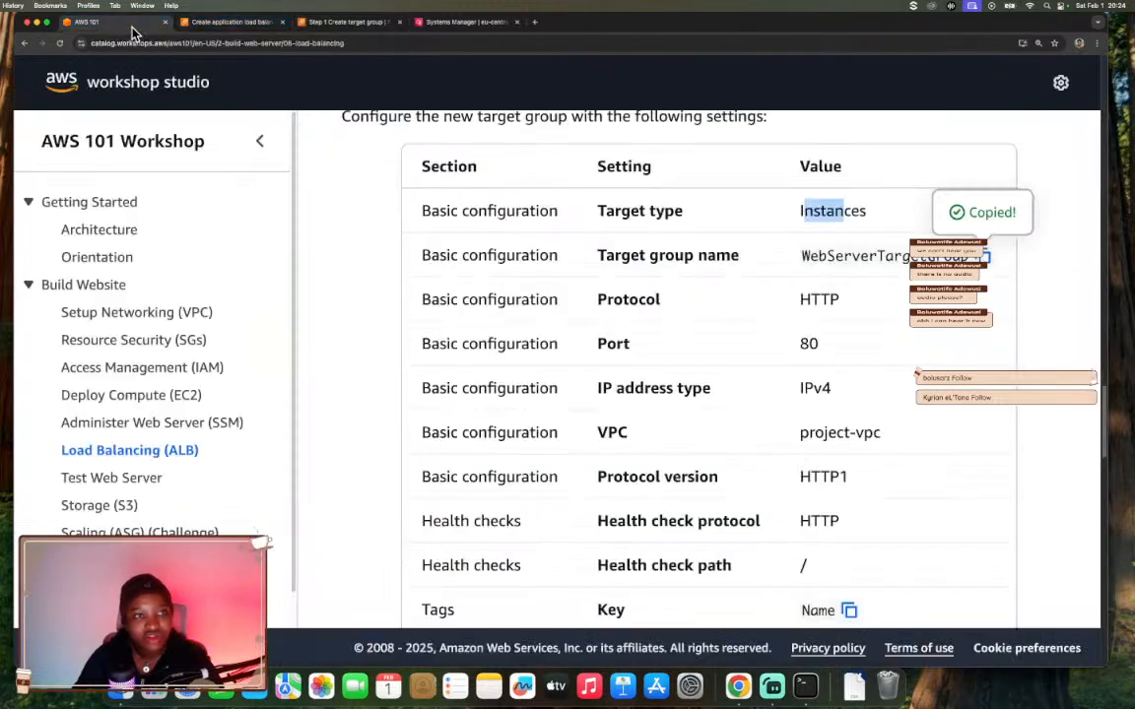
{"action": "double_click", "coordinate": [808, 477]}
{"action": "scroll", "coordinate": [847, 468], "scroll_direction": "down", "scroll_amount": 3}
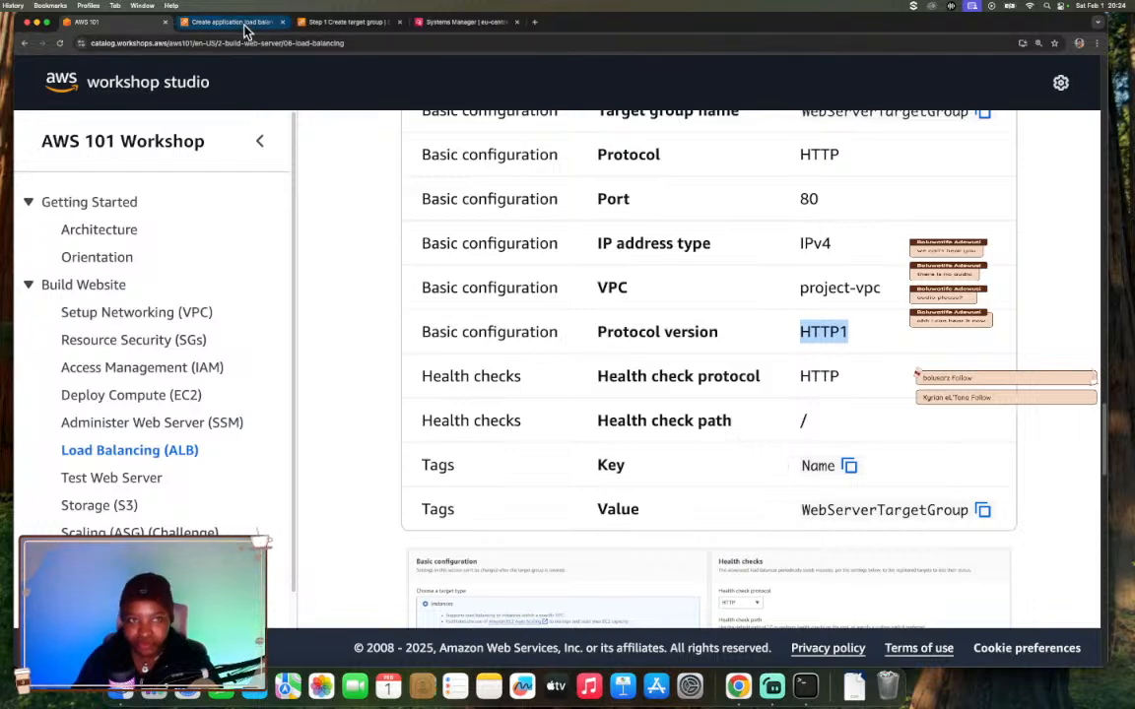
{"action": "left_click", "coordinate": [340, 22]}
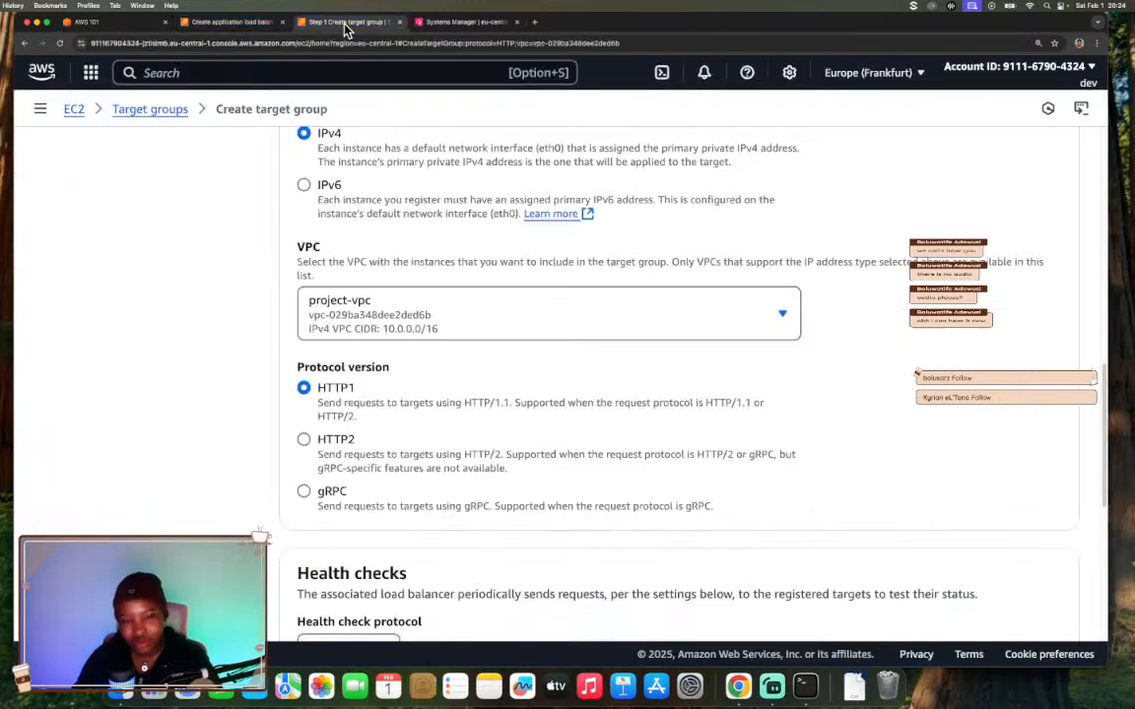
{"action": "scroll", "coordinate": [615, 443], "scroll_direction": "down", "scroll_amount": 3}
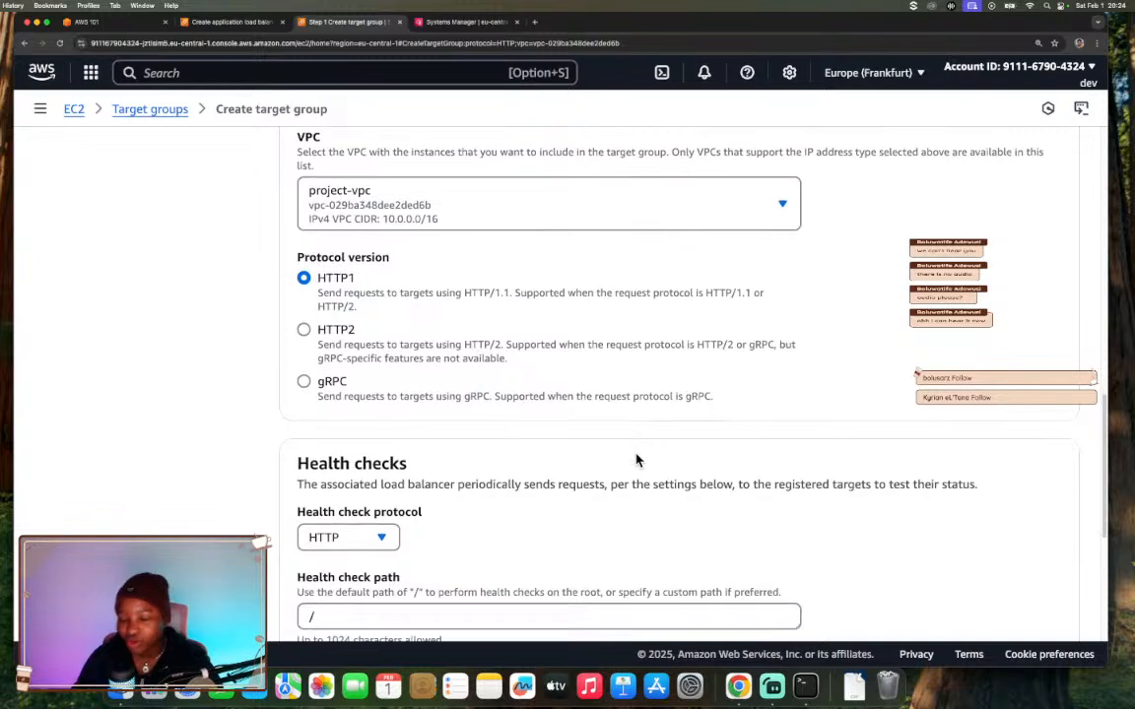
{"action": "scroll", "coordinate": [636, 458], "scroll_direction": "down", "scroll_amount": 2}
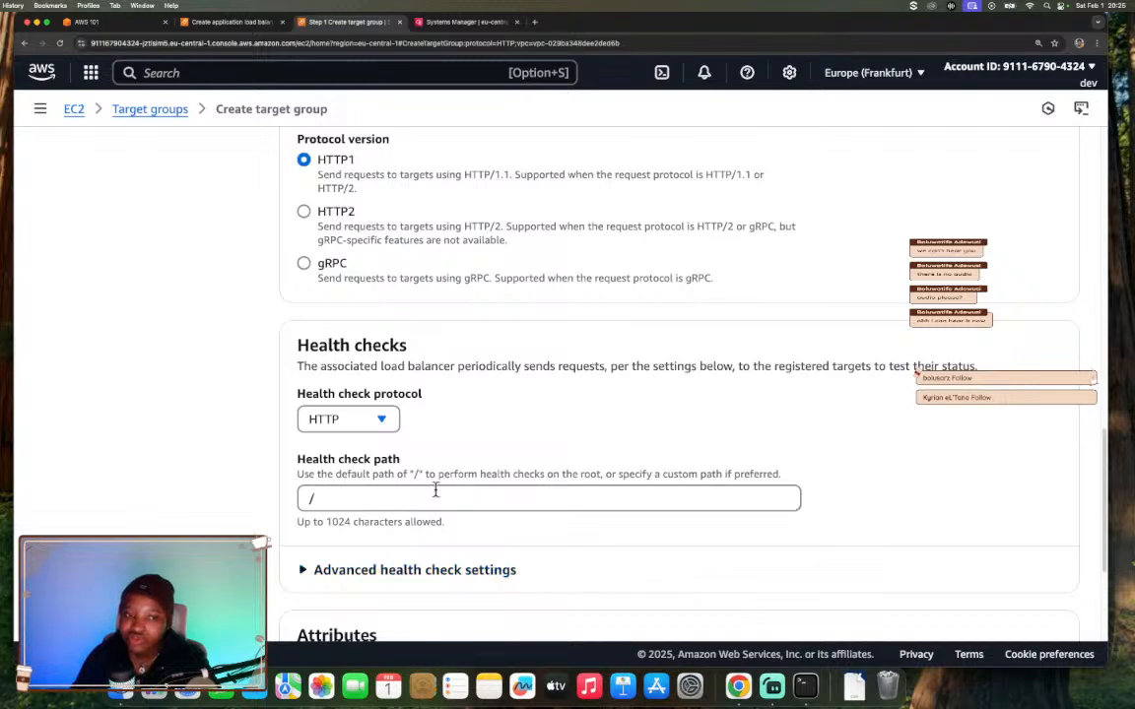
{"action": "scroll", "coordinate": [212, 460], "scroll_direction": "down", "scroll_amount": 5}
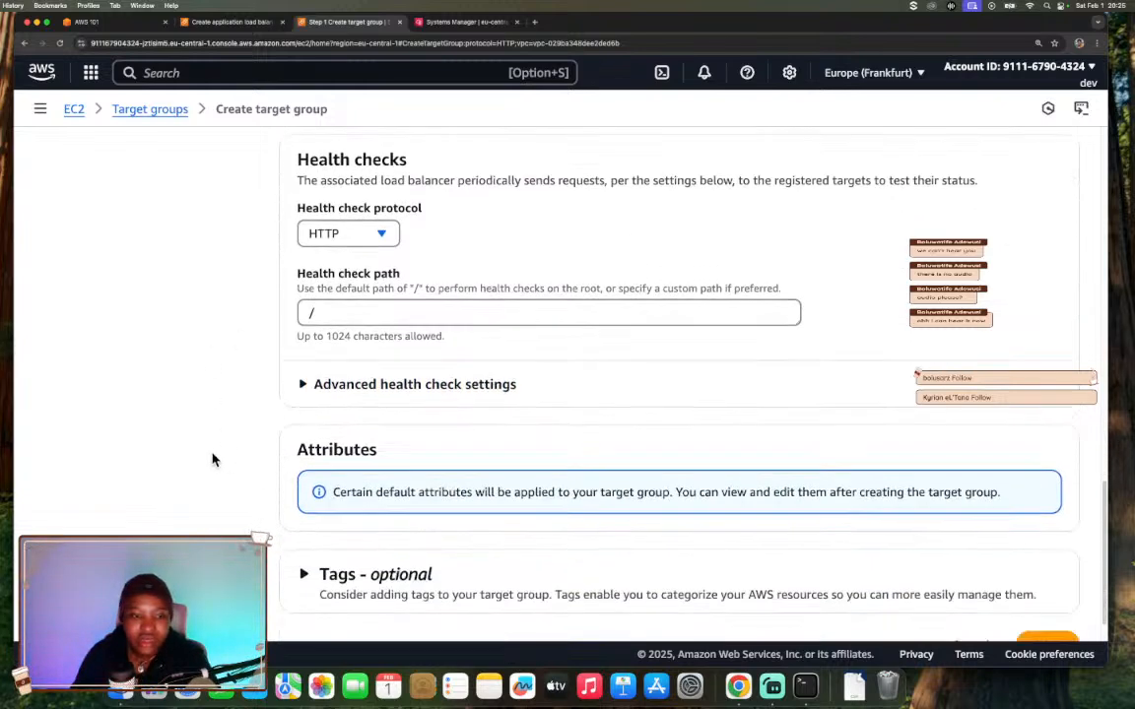
- Add a tag with key Name and value WebServerTargetGroup to the target group, and proceed to registering targets
{"action": "left_click", "coordinate": [303, 524]}
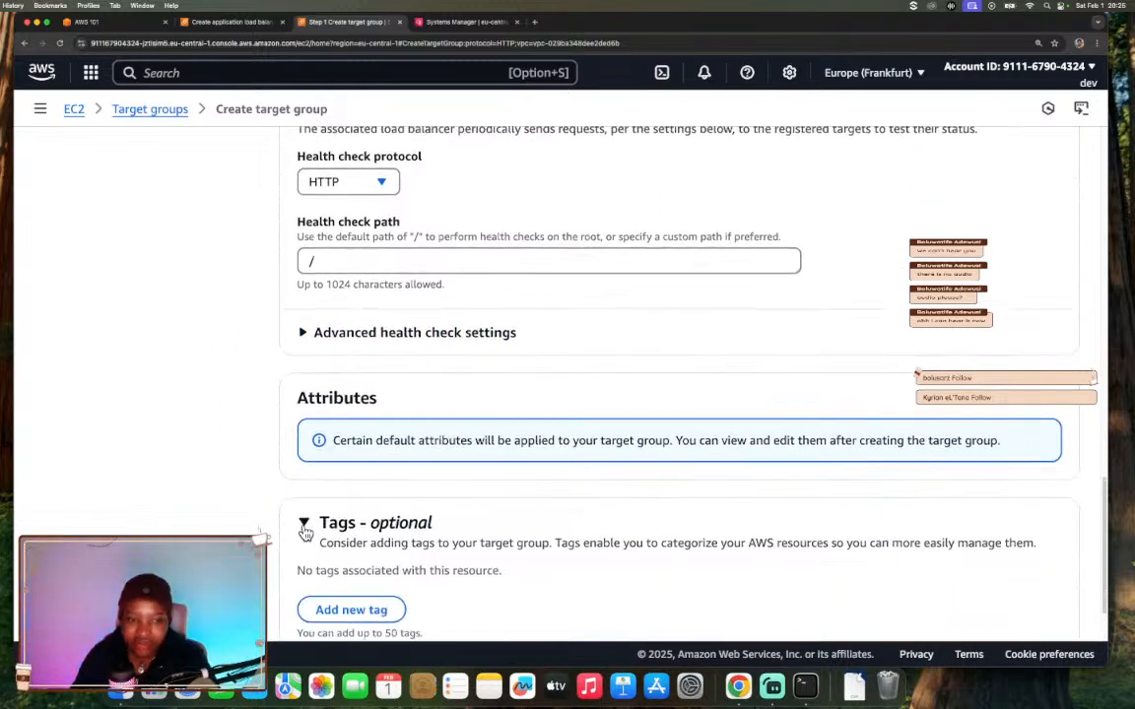
{"action": "scroll", "coordinate": [305, 532], "scroll_direction": "down", "scroll_amount": 2}
{"action": "left_click", "coordinate": [320, 516]}
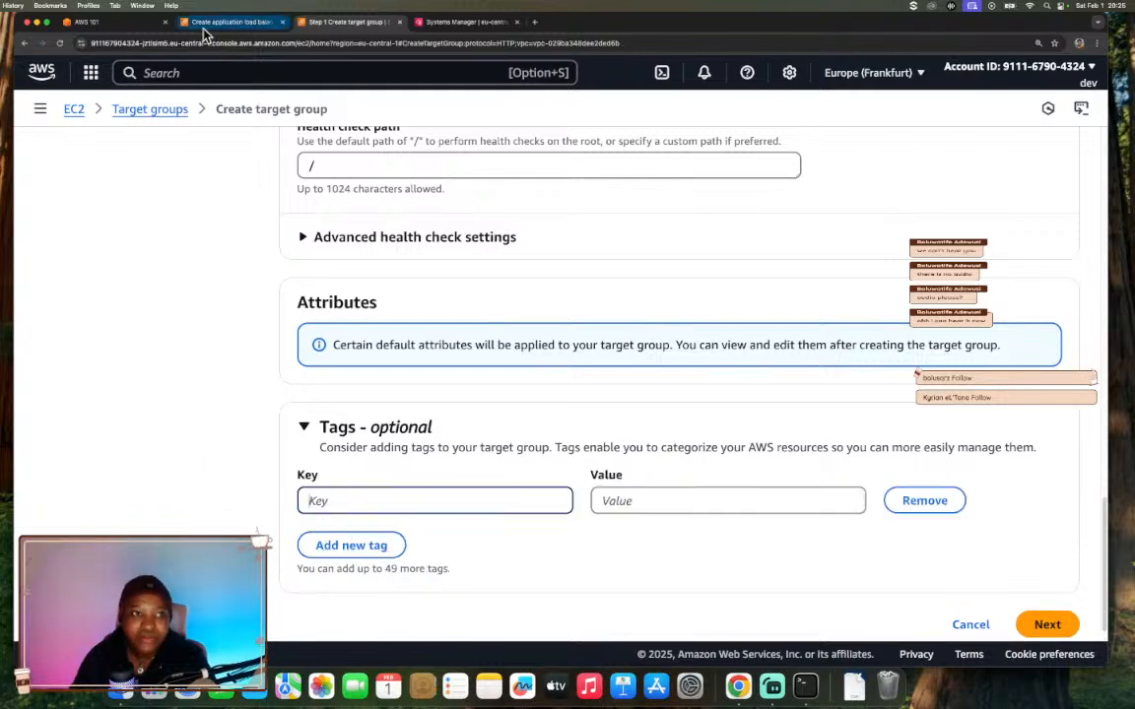
{"action": "left_click", "coordinate": [89, 22]}
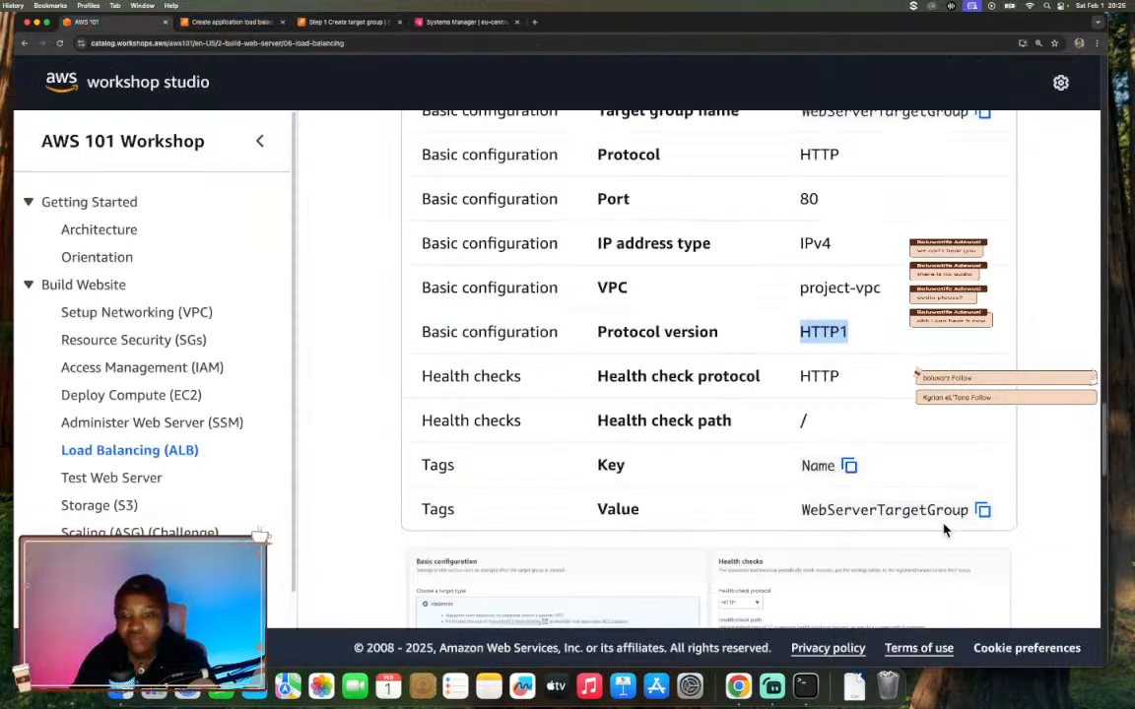
{"action": "left_click", "coordinate": [982, 510]}
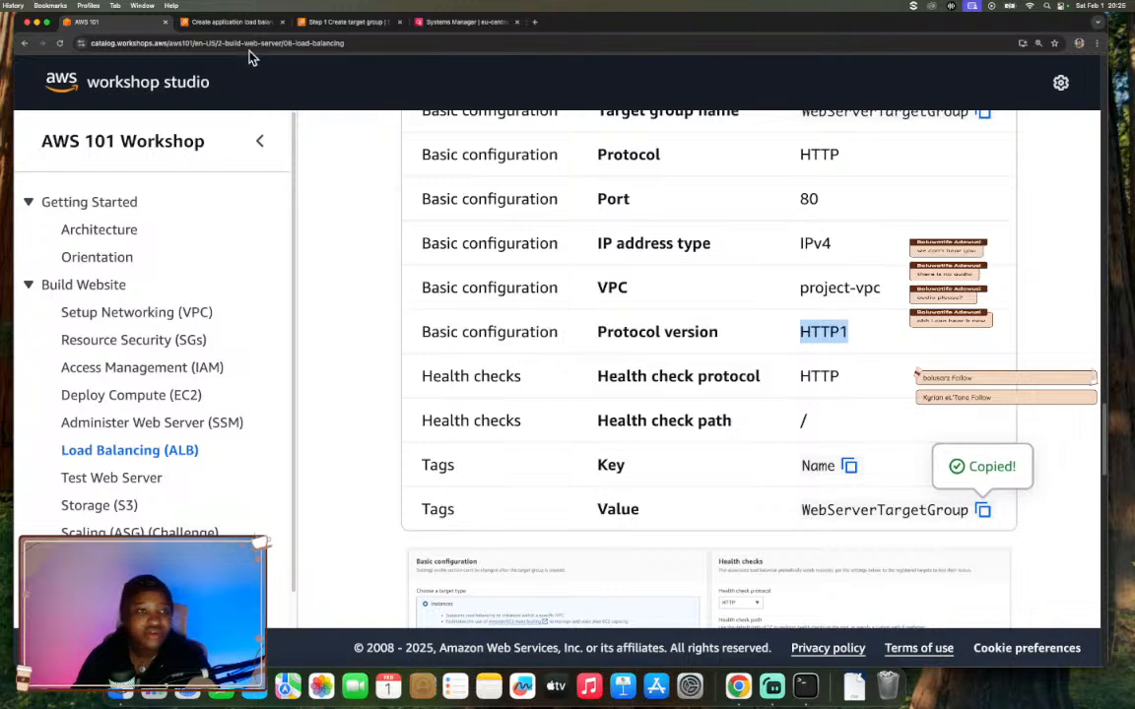
{"action": "left_click", "coordinate": [307, 22]}
{"action": "type", "text": "Name"}
{"action": "key", "text": "Tab"}
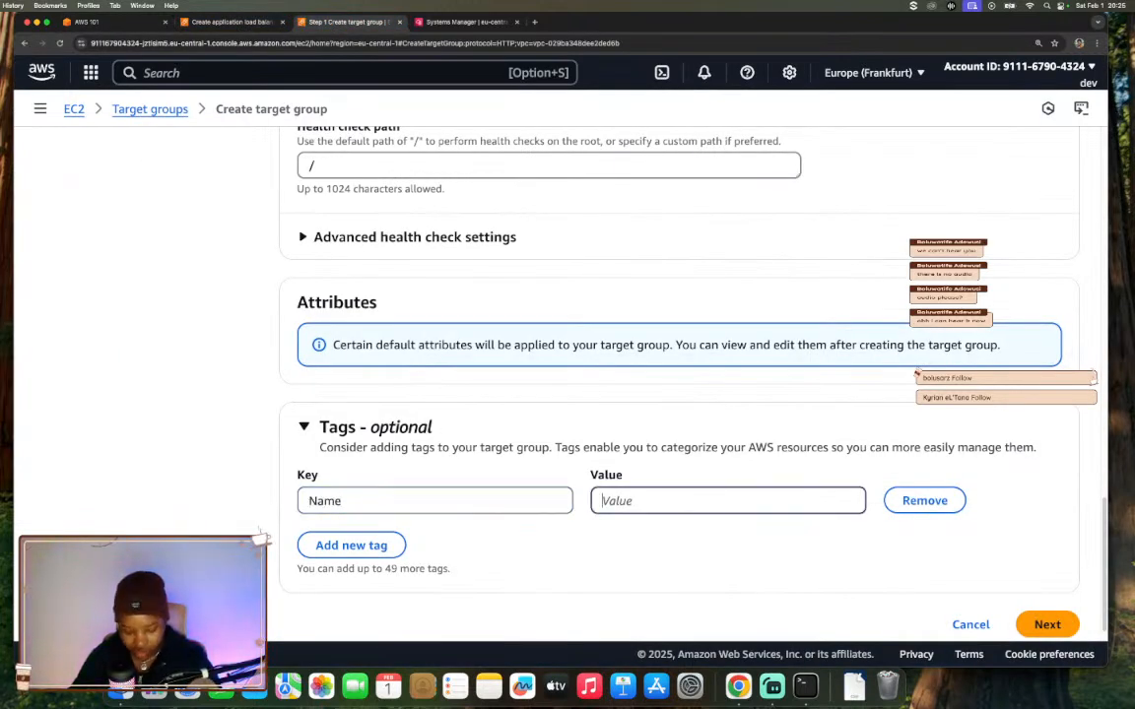
{"action": "key", "text": "super+v"}
{"action": "left_click", "coordinate": [1044, 624]}
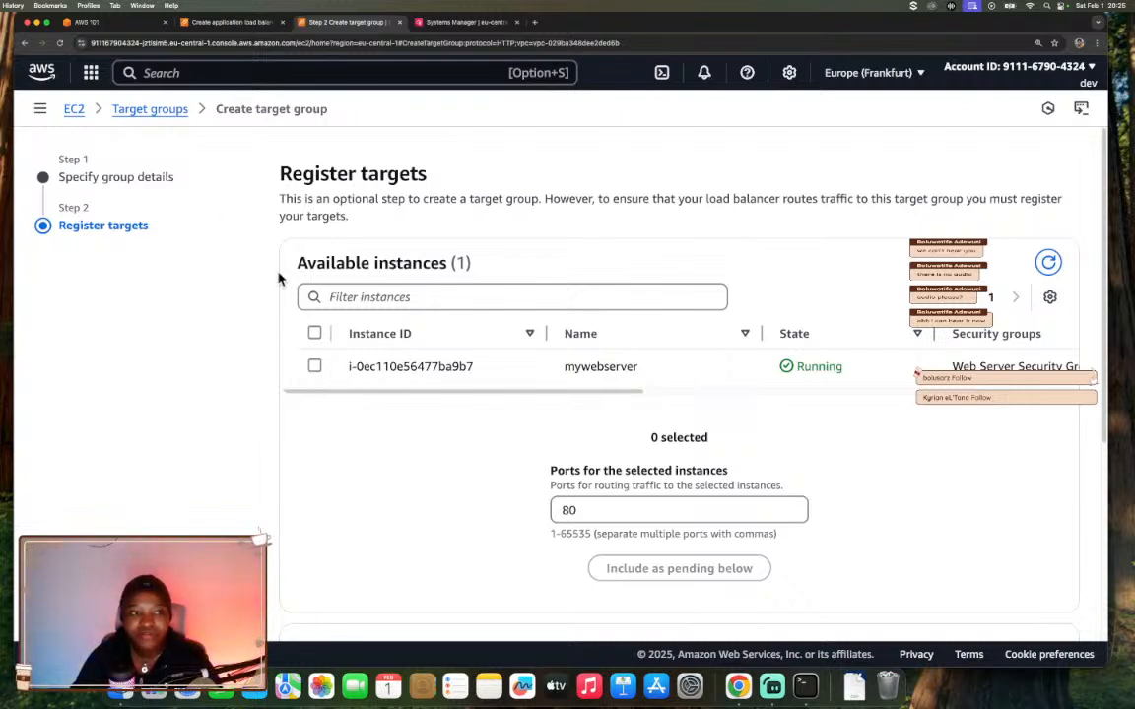
- Select the mywebserver instance as a target and read workshop instructions 8 to 11 on registering it
{"action": "left_click", "coordinate": [314, 366]}
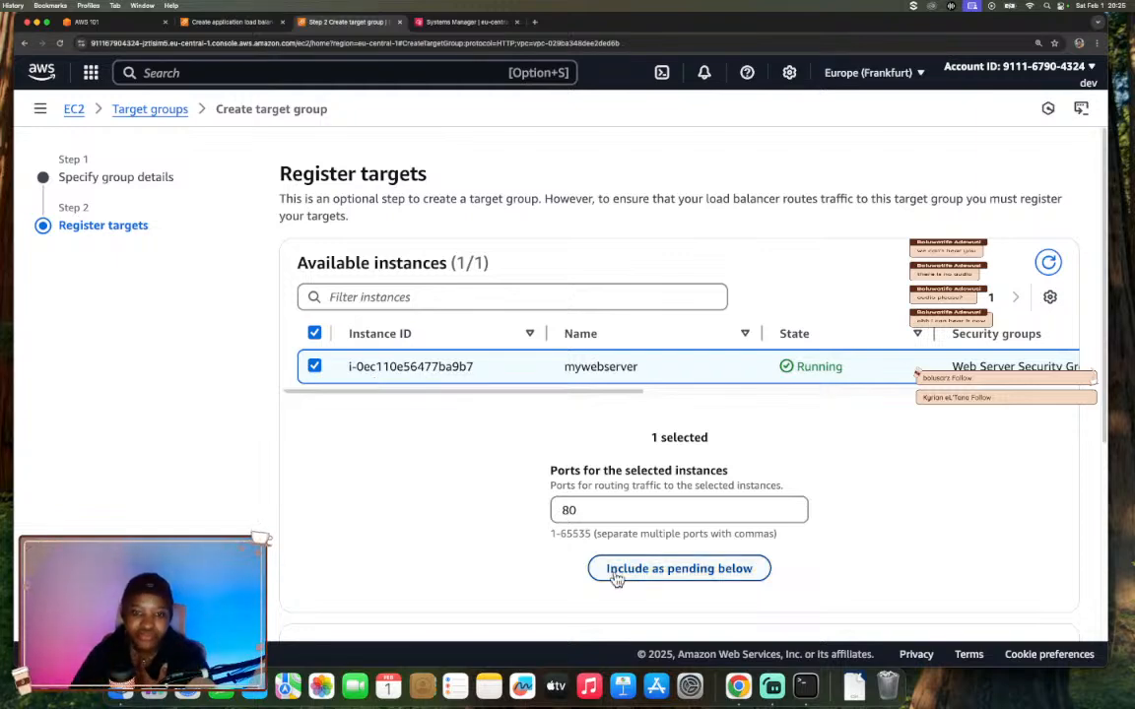
{"action": "scroll", "coordinate": [813, 505], "scroll_direction": "down", "scroll_amount": 2}
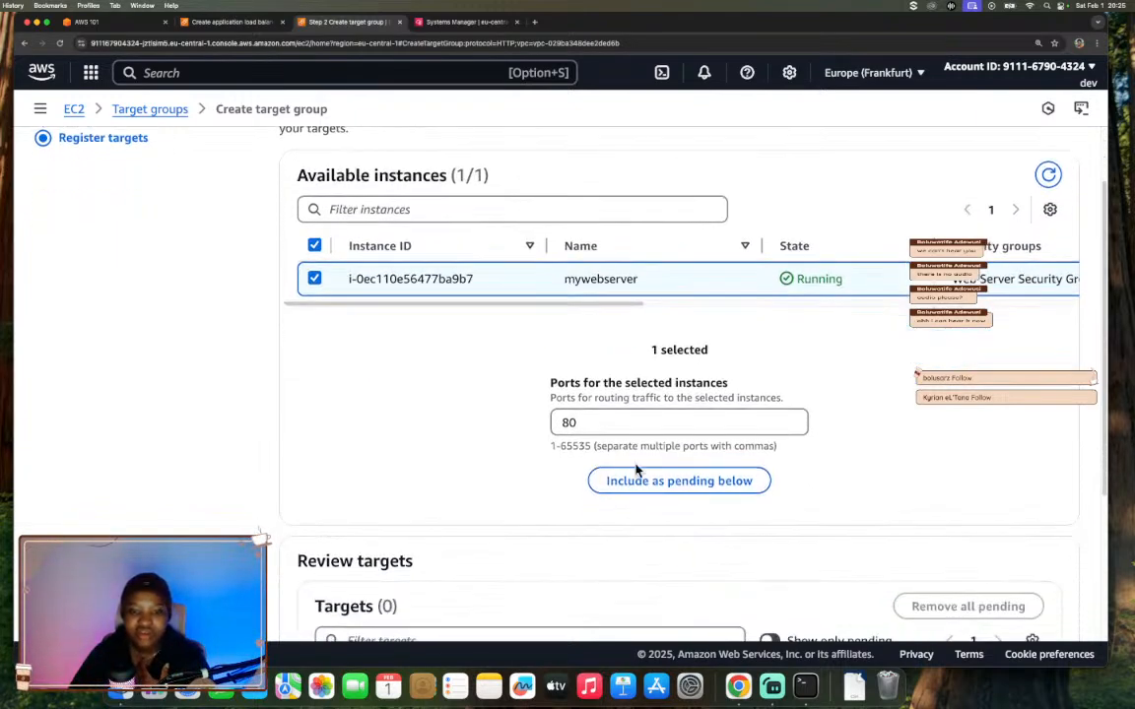
{"action": "left_click", "coordinate": [98, 21]}
{"action": "scroll", "coordinate": [636, 376], "scroll_direction": "down", "scroll_amount": 10}
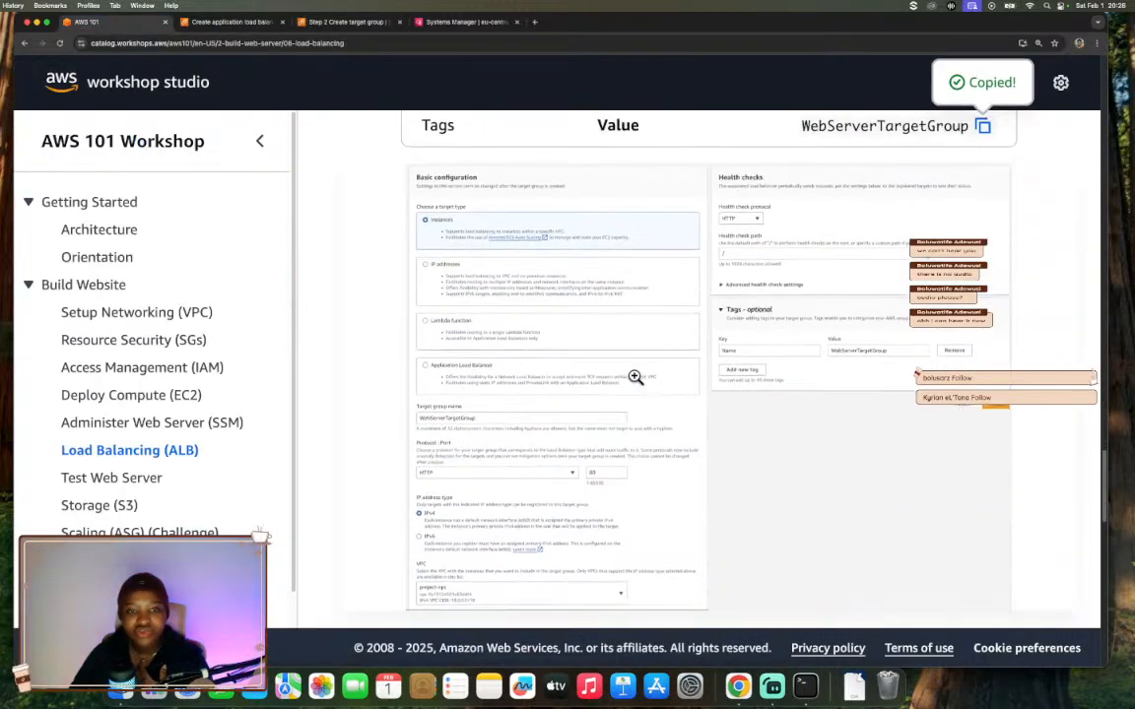
{"action": "scroll", "coordinate": [635, 382], "scroll_direction": "up", "scroll_amount": 2}
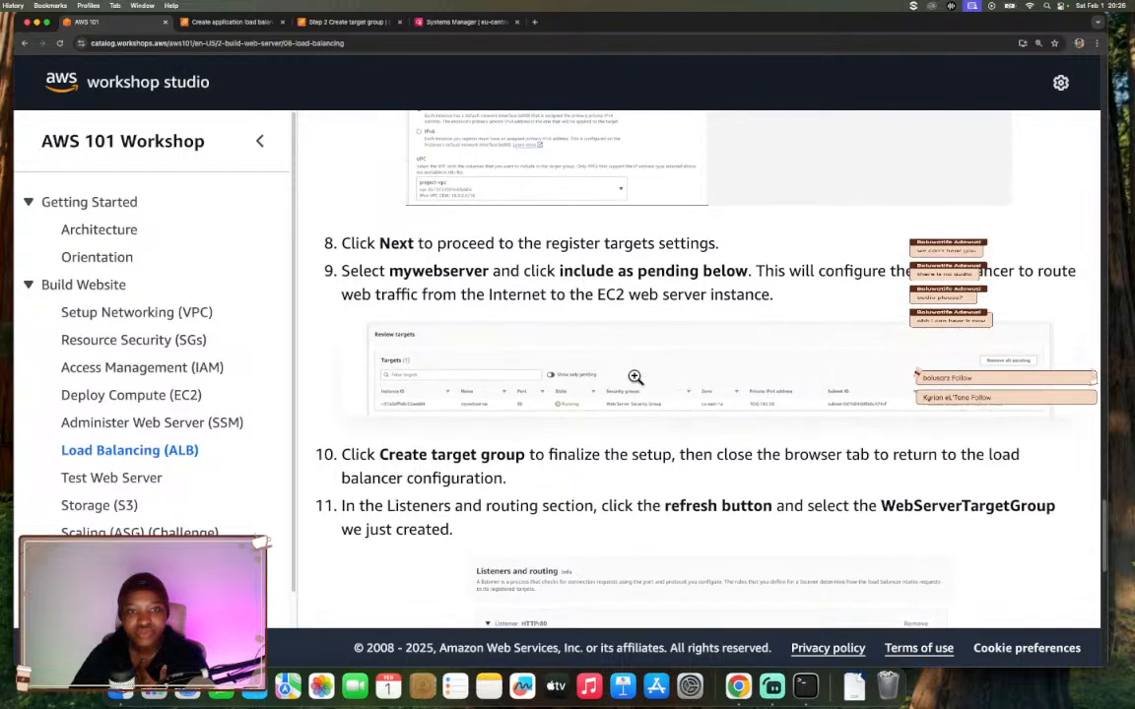
{"action": "scroll", "coordinate": [635, 375], "scroll_direction": "down", "scroll_amount": 1}
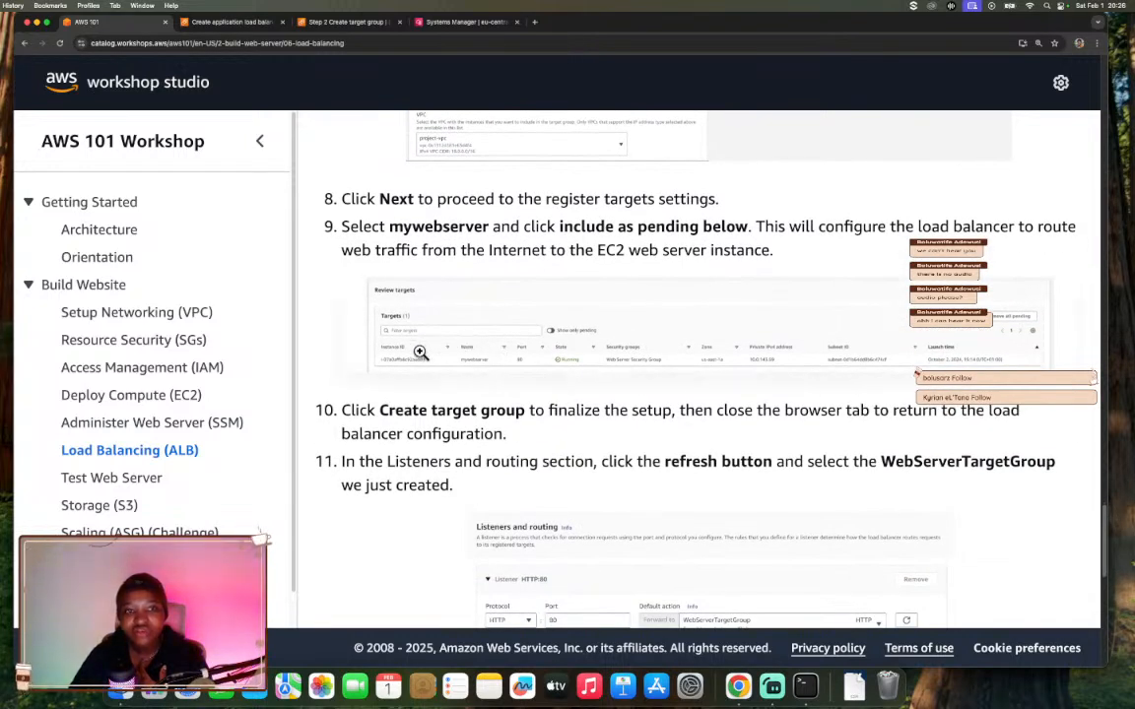
{"action": "scroll", "coordinate": [588, 282], "scroll_direction": "down", "scroll_amount": 3}
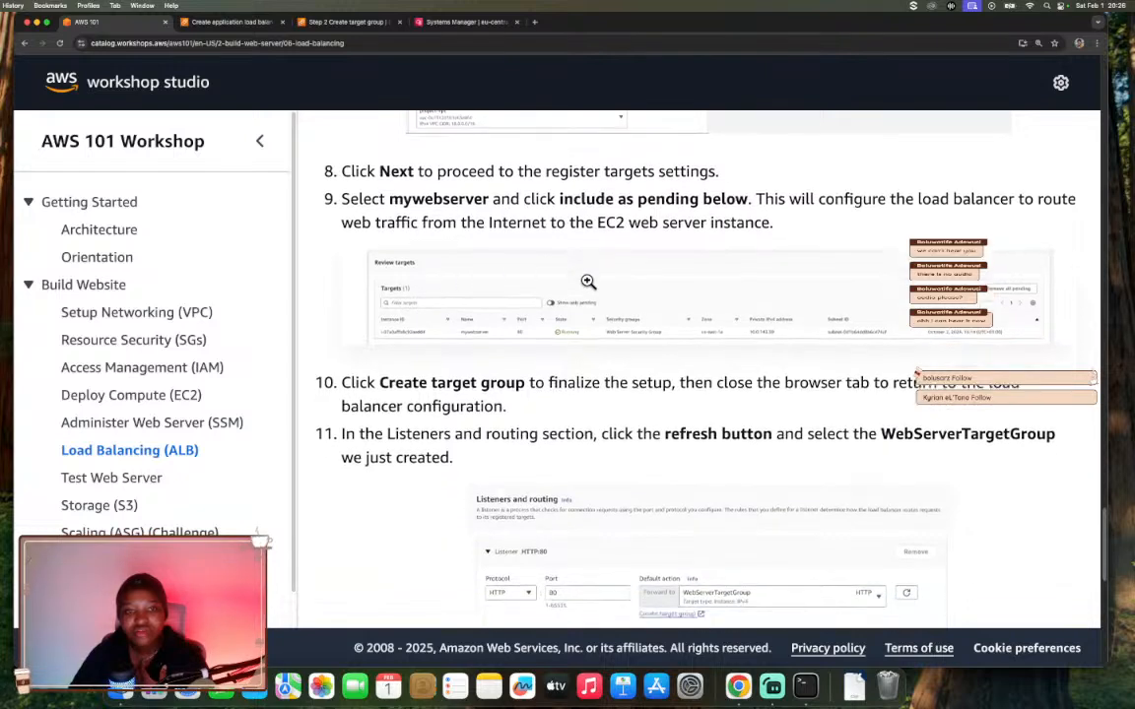
{"action": "scroll", "coordinate": [588, 283], "scroll_direction": "down", "scroll_amount": 3}
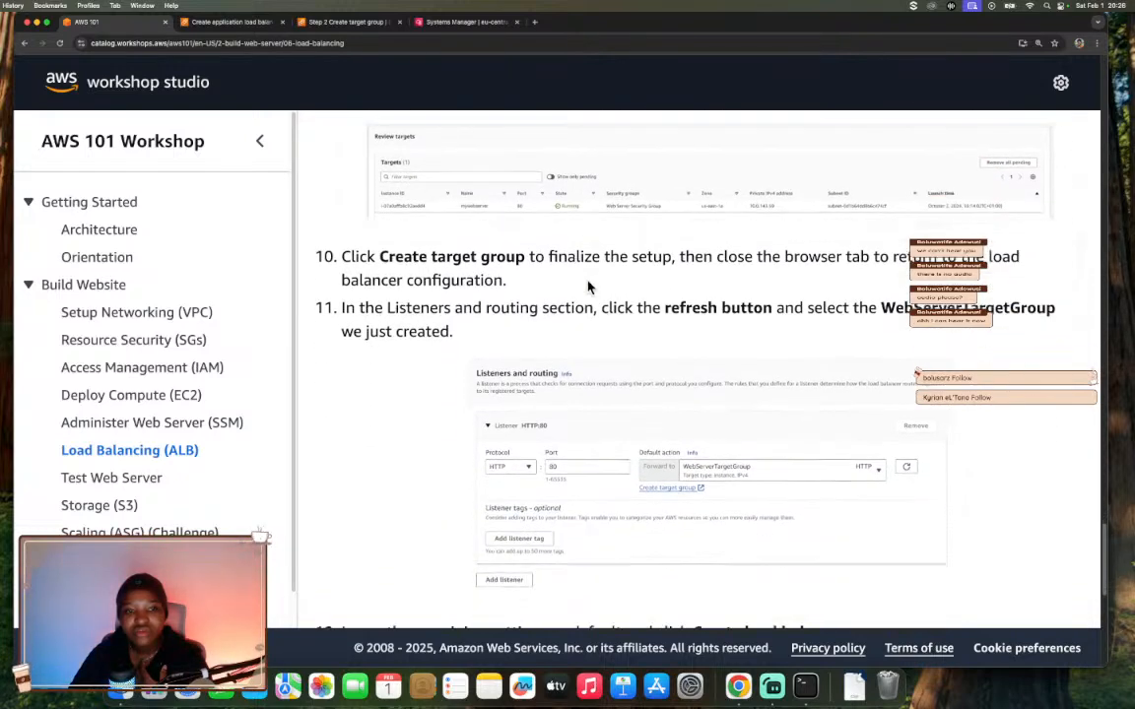
{"action": "scroll", "coordinate": [588, 286], "scroll_direction": "up", "scroll_amount": 7}
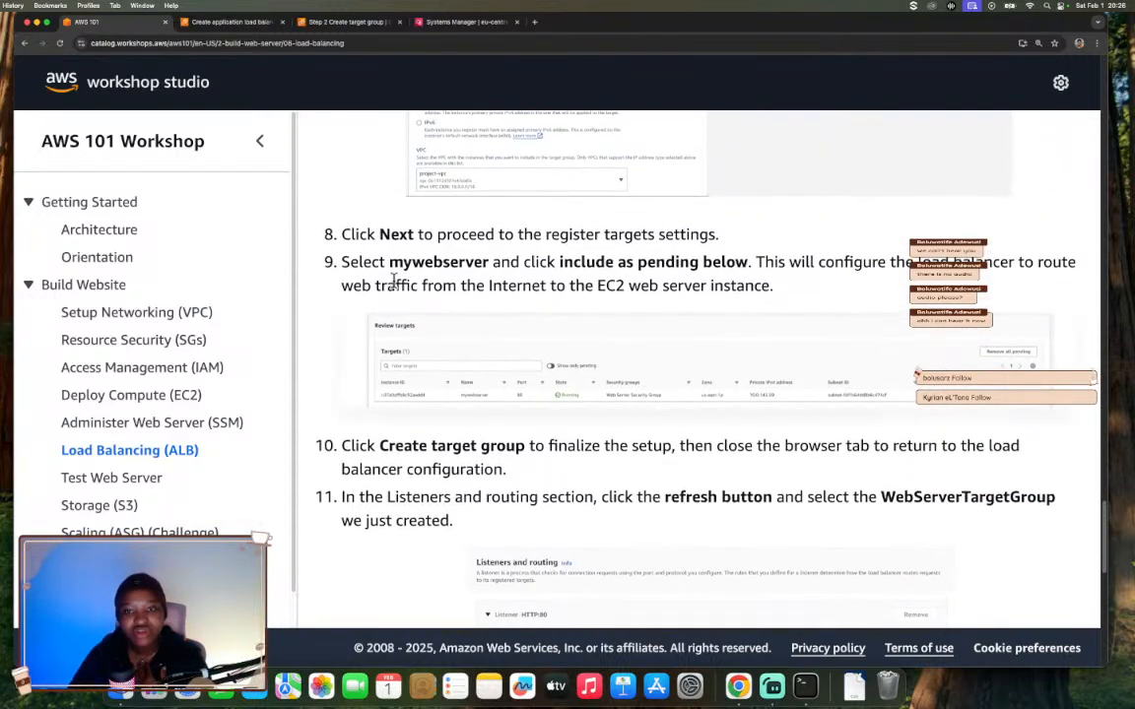
- Include mywebserver as a pending target on port 80 and create the target group
{"action": "left_click", "coordinate": [344, 21]}
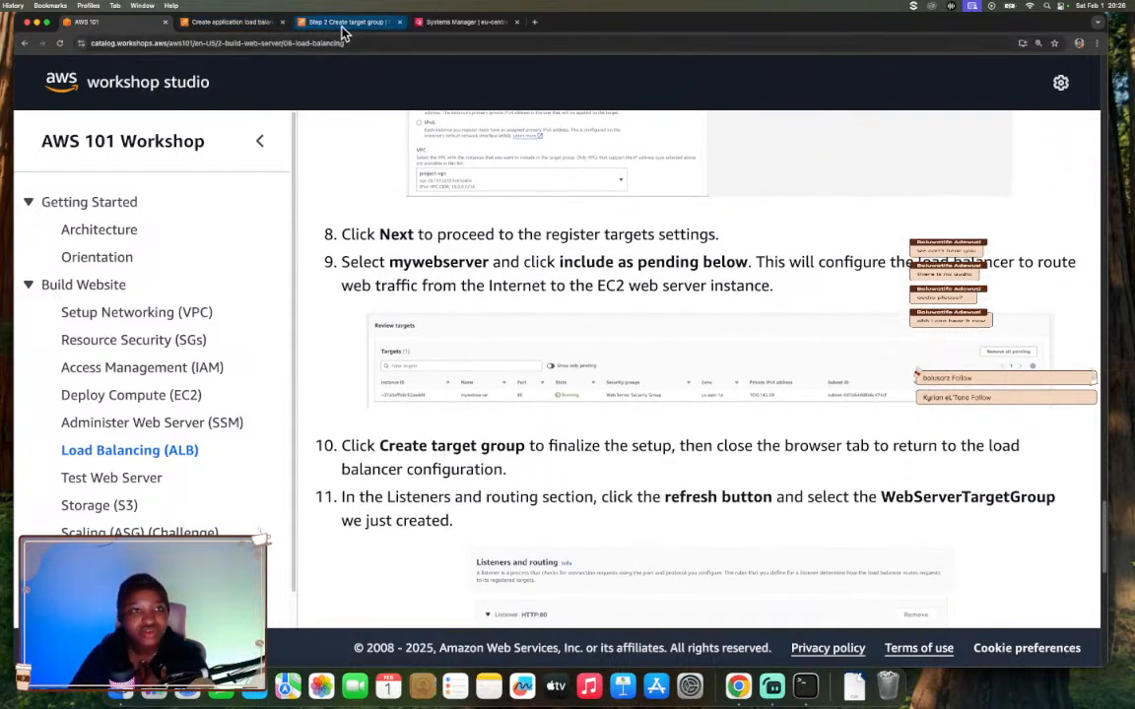
{"action": "scroll", "coordinate": [434, 275], "scroll_direction": "down", "scroll_amount": 2}
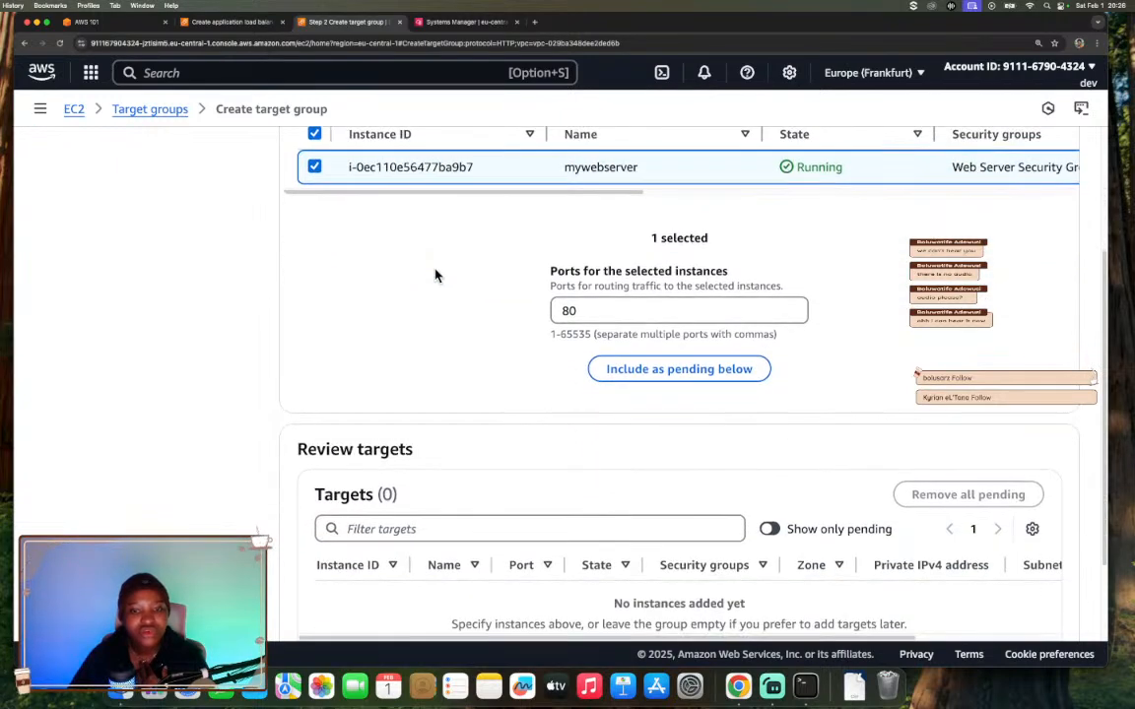
{"action": "left_click", "coordinate": [655, 373]}
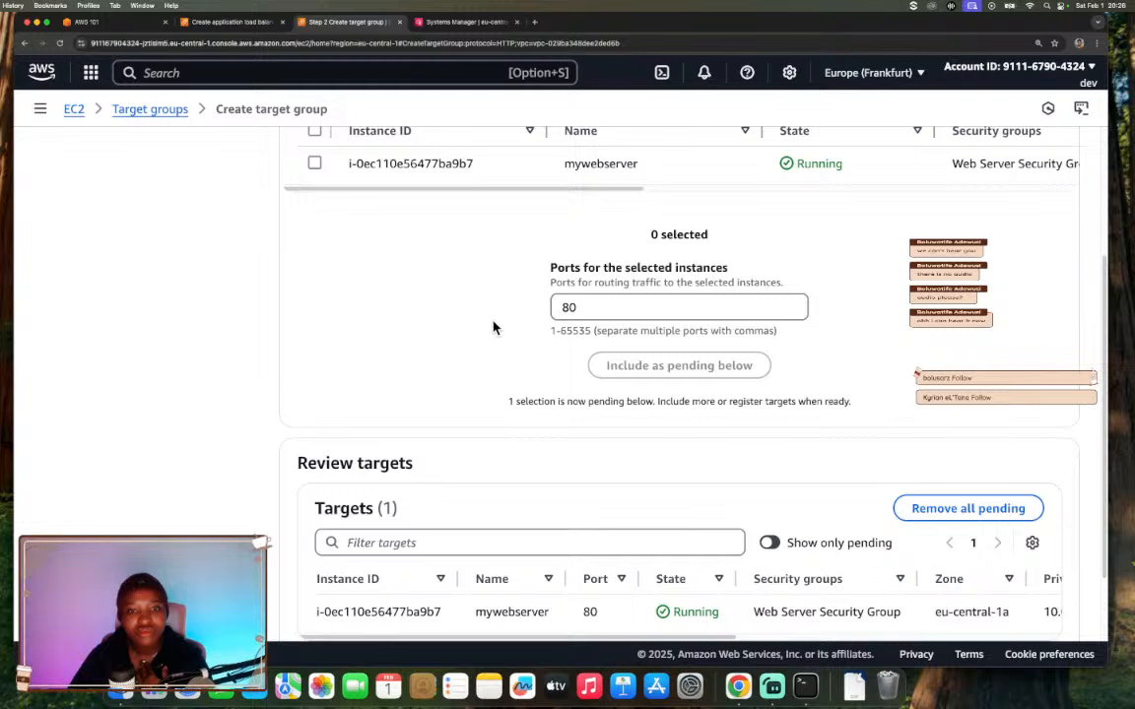
{"action": "scroll", "coordinate": [494, 328], "scroll_direction": "down", "scroll_amount": 2}
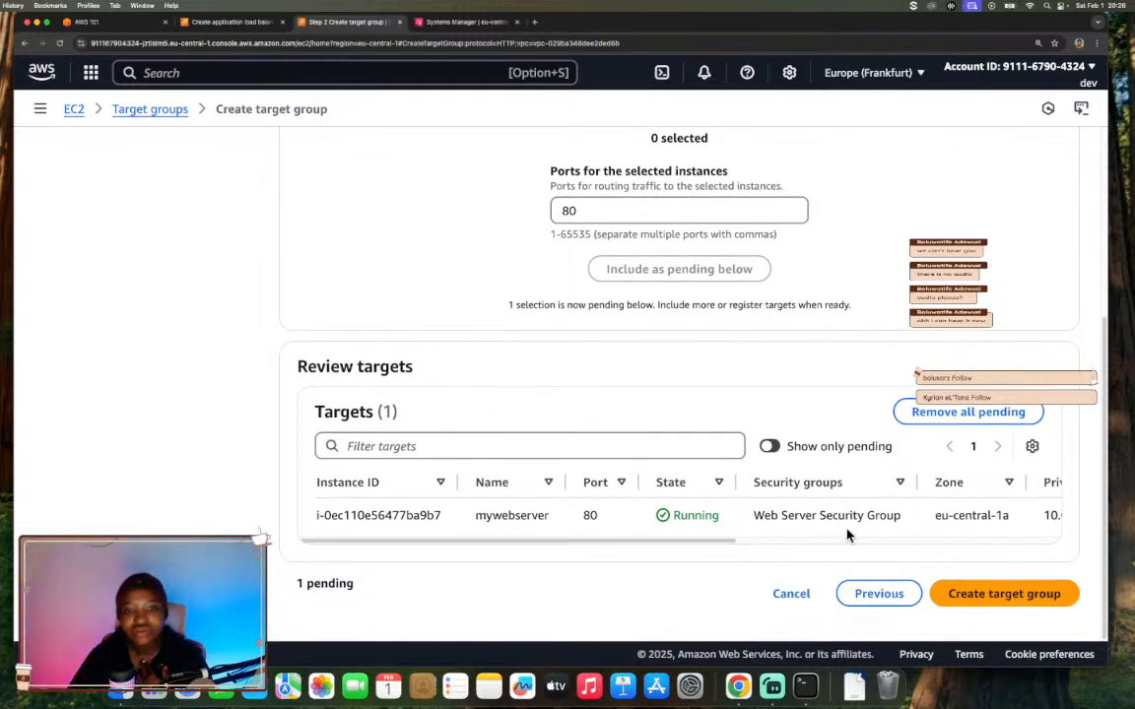
{"action": "left_click", "coordinate": [1004, 597]}
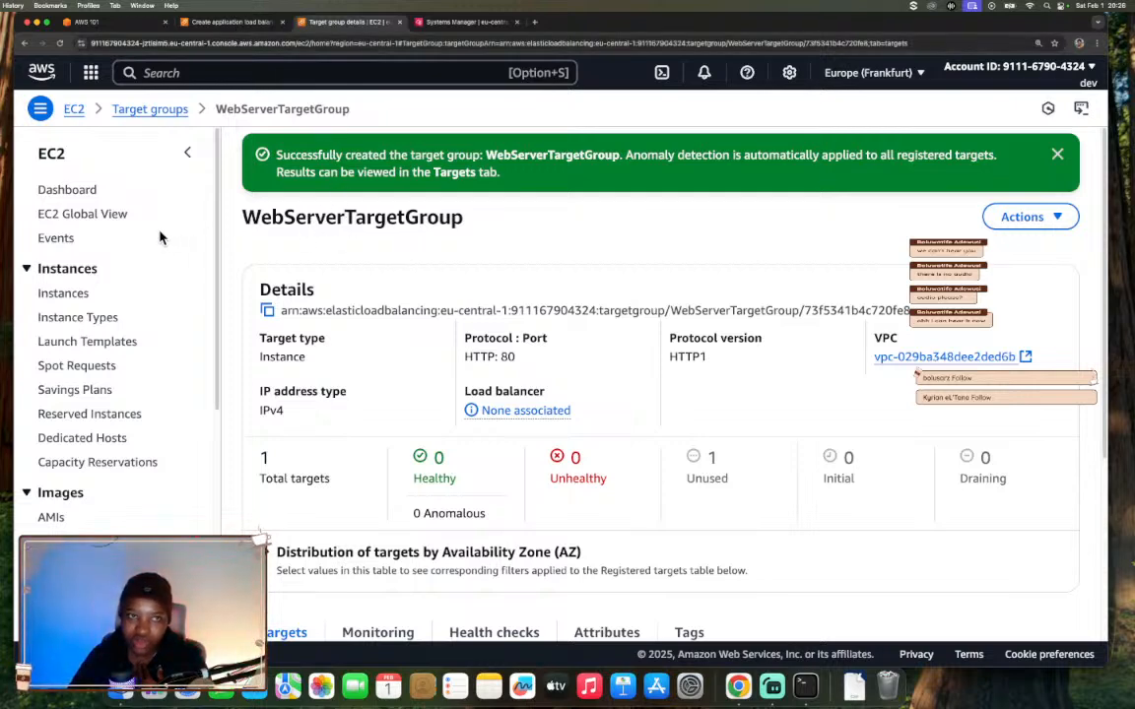
- Read workshop instruction 11, refresh the listener's target groups and set its default action to forward to WebServerTargetGroup
{"action": "left_click", "coordinate": [109, 21]}
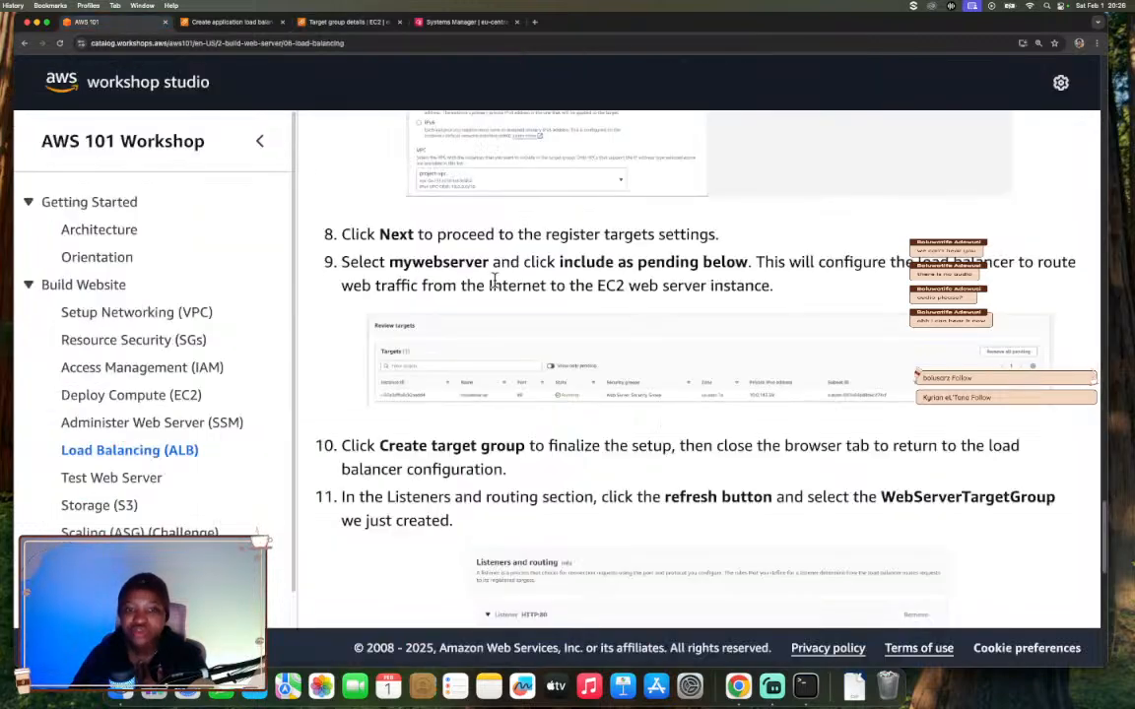
{"action": "scroll", "coordinate": [496, 283], "scroll_direction": "down", "scroll_amount": 2}
{"action": "scroll", "coordinate": [495, 282], "scroll_direction": "down", "scroll_amount": 4}
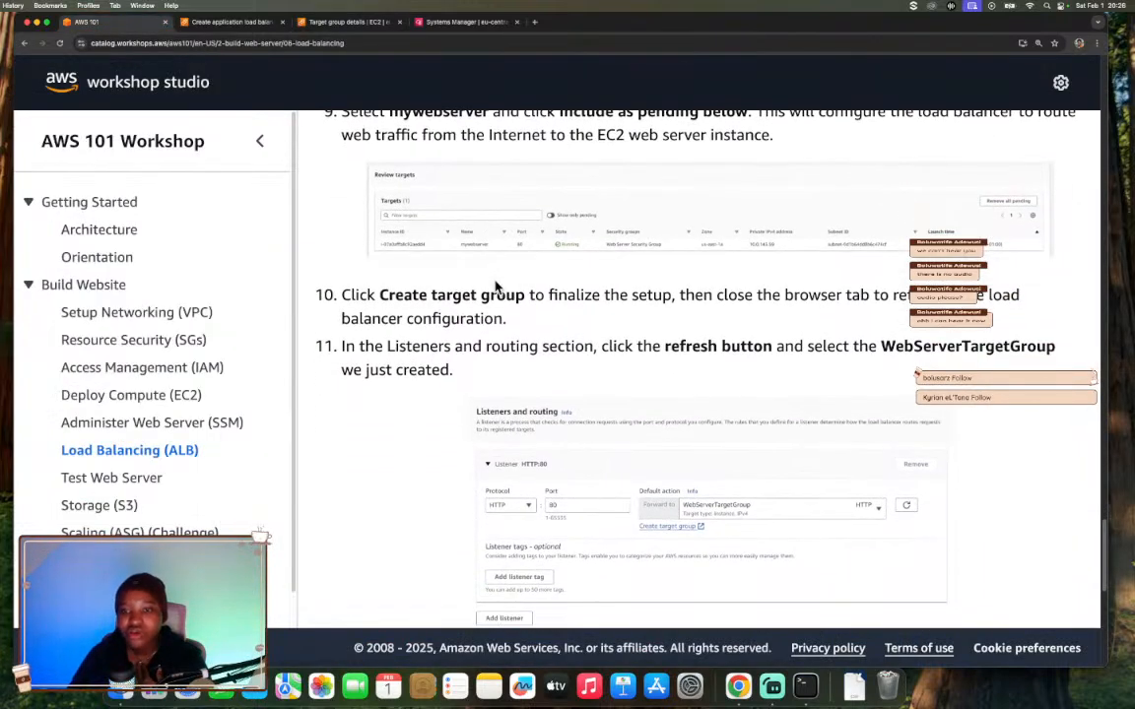
{"action": "scroll", "coordinate": [495, 286], "scroll_direction": "down", "scroll_amount": 1}
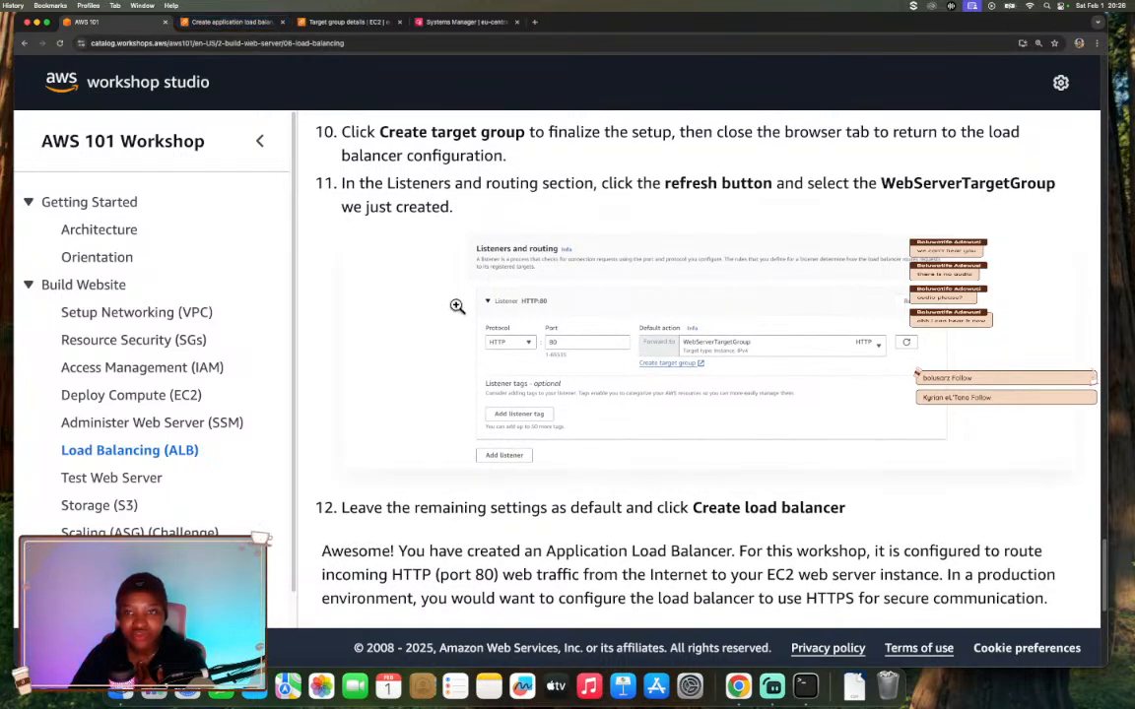
{"action": "scroll", "coordinate": [457, 306], "scroll_direction": "down", "scroll_amount": 1}
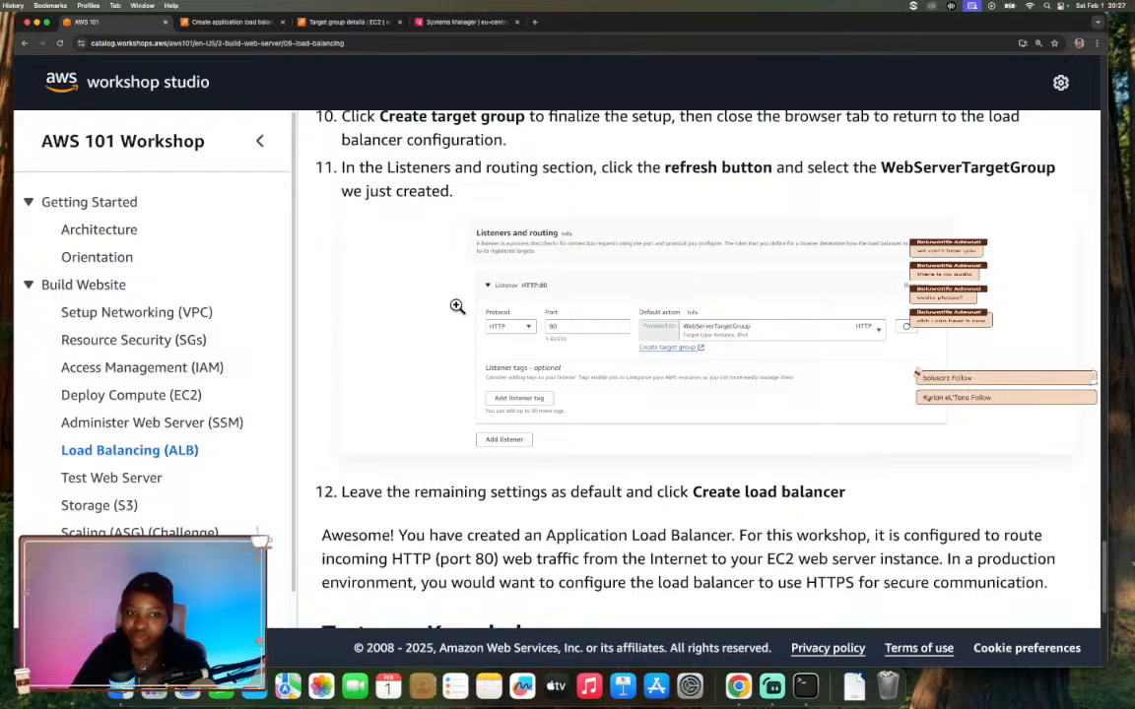
{"action": "left_click", "coordinate": [207, 21]}
{"action": "left_click", "coordinate": [783, 323]}
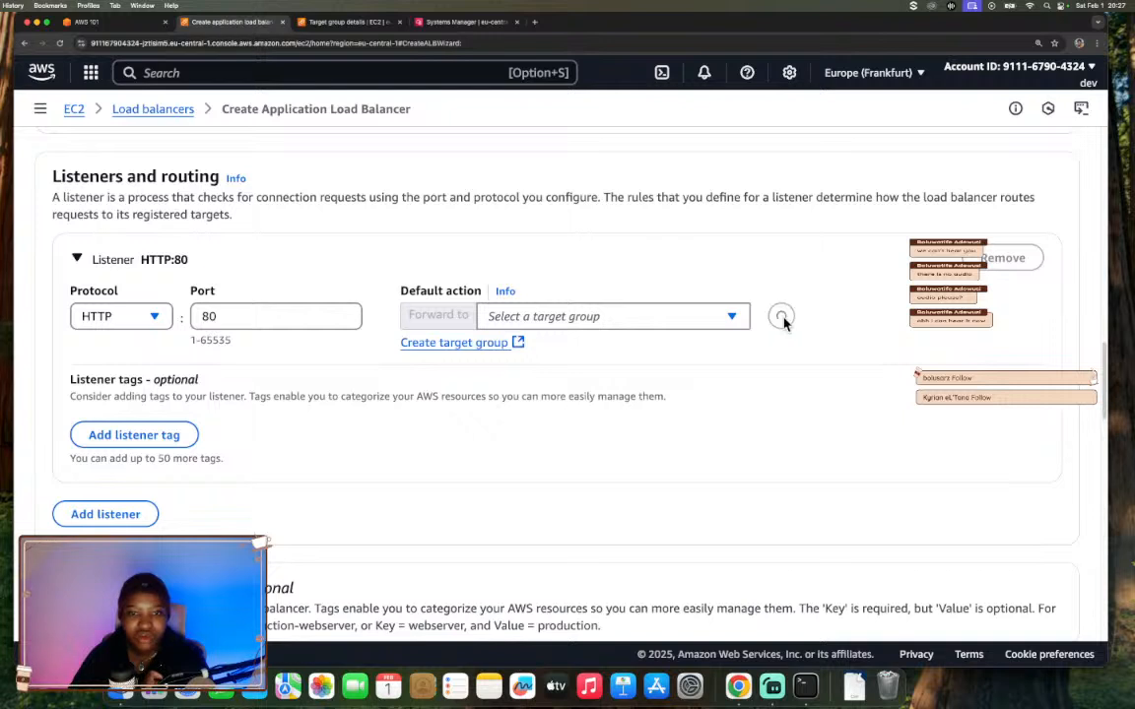
{"action": "left_click", "coordinate": [691, 321]}
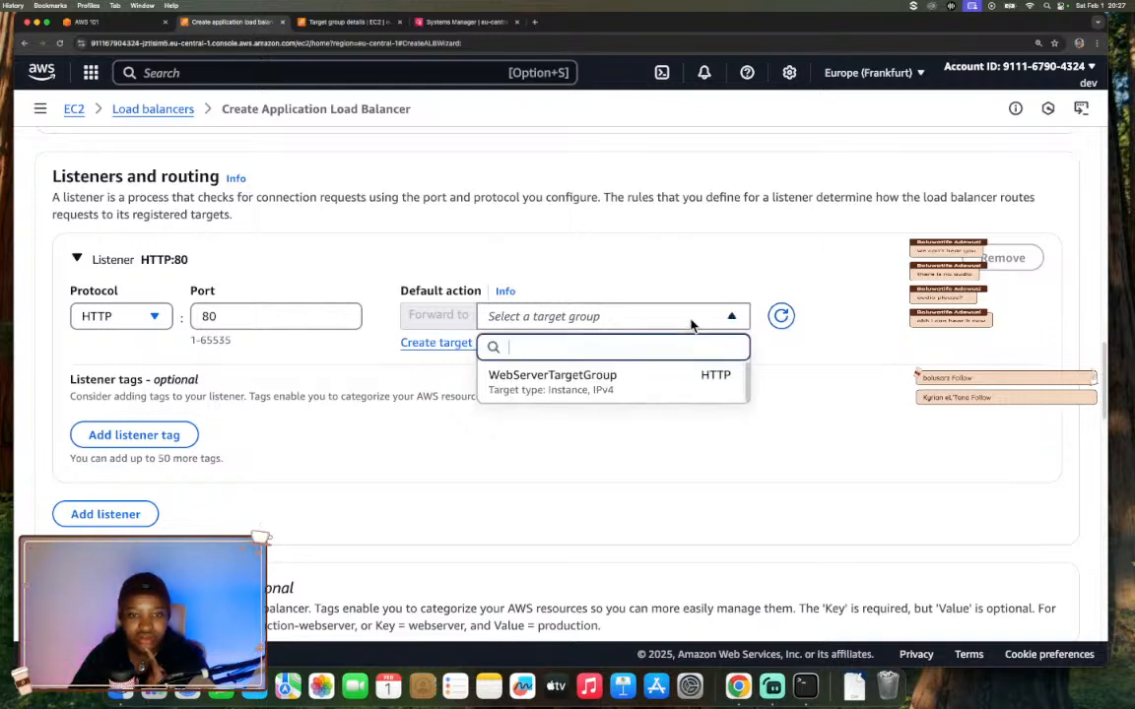
{"action": "left_click", "coordinate": [597, 388]}
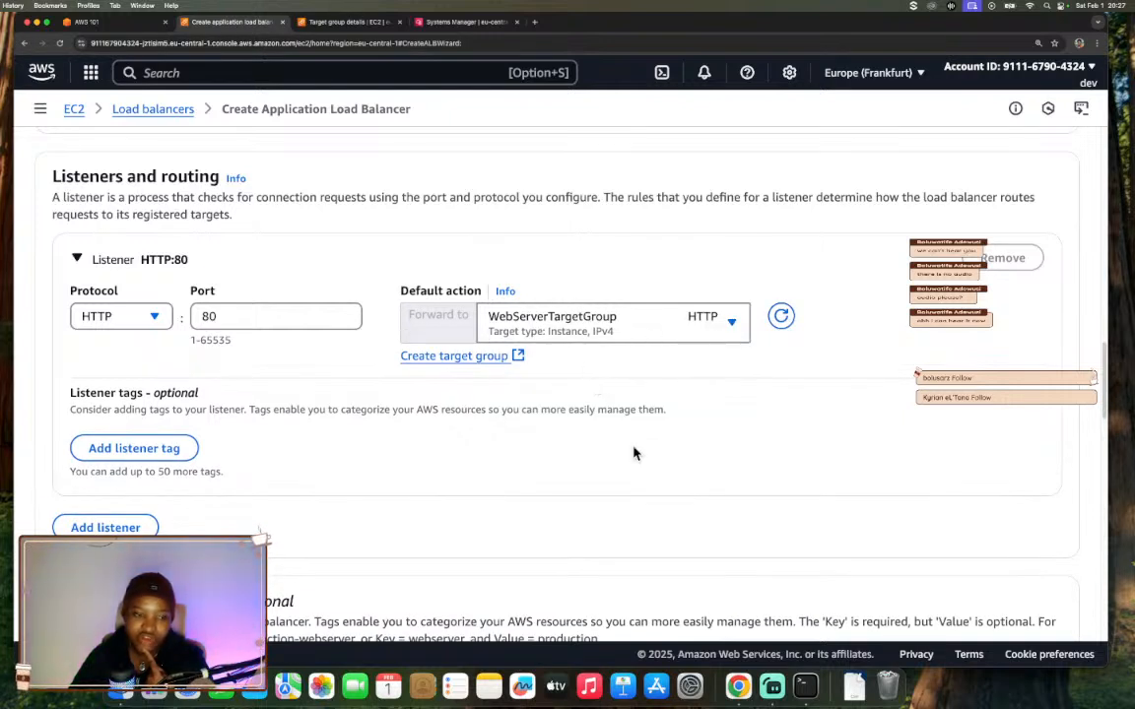
- Review the load balancer's optional tags and service integrations against workshop instruction 12 on the remaining settings
{"action": "scroll", "coordinate": [634, 453], "scroll_direction": "down", "scroll_amount": 3}
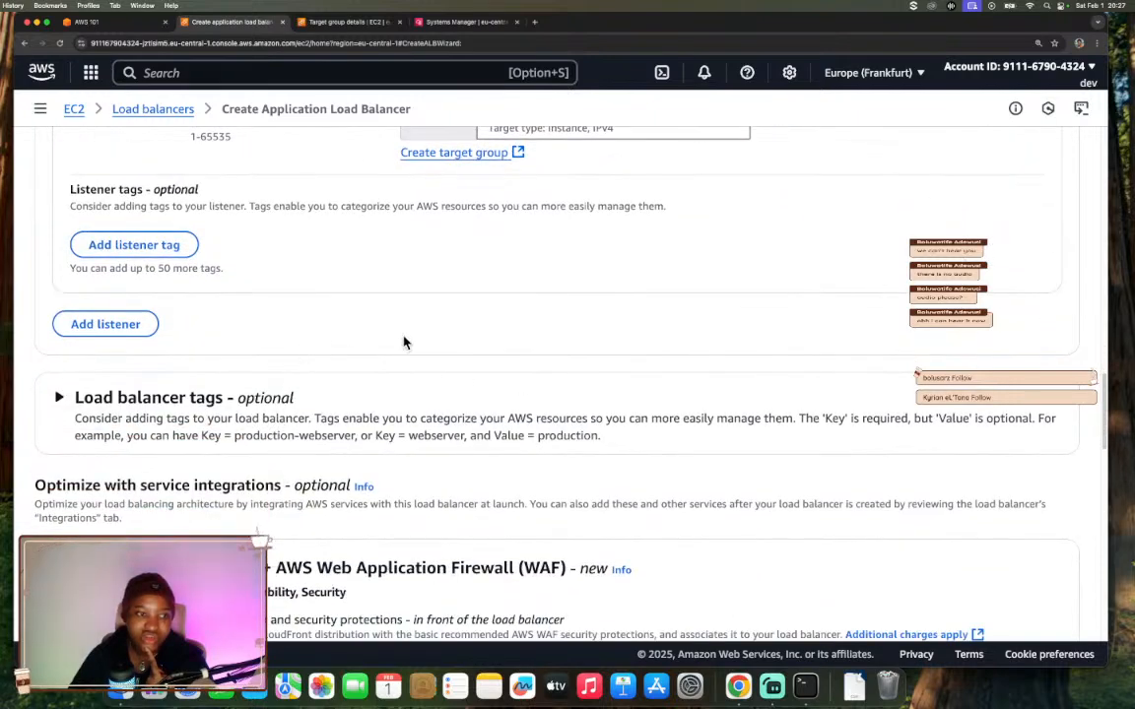
{"action": "scroll", "coordinate": [329, 346], "scroll_direction": "down", "scroll_amount": 1}
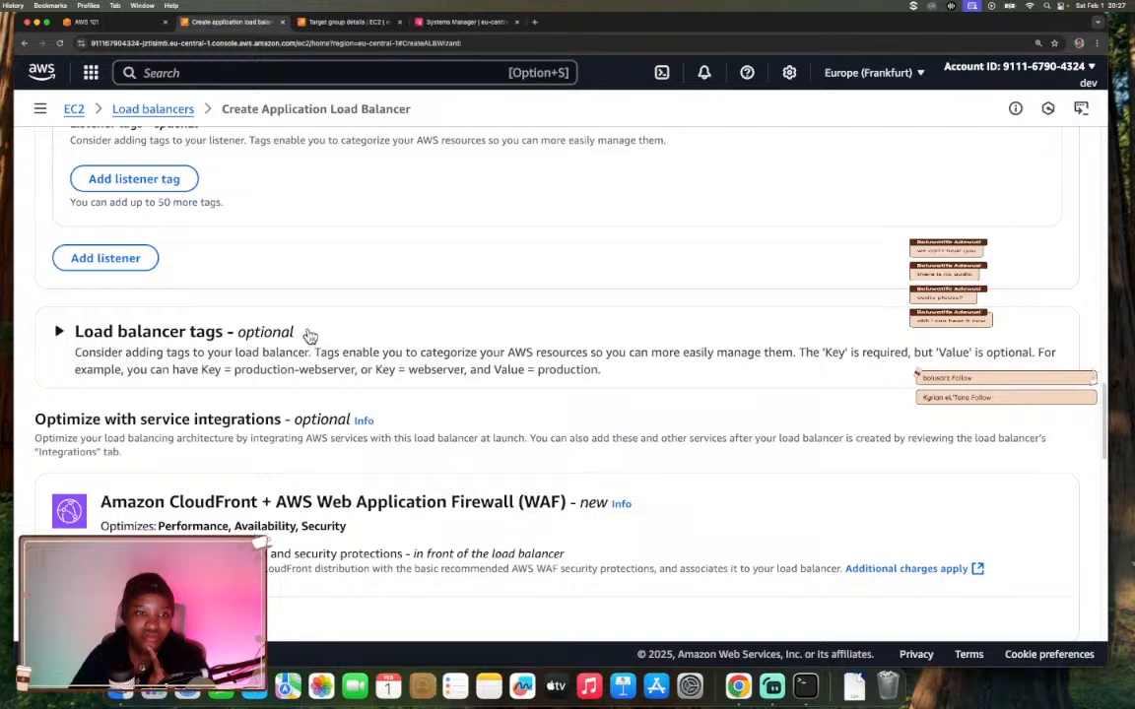
{"action": "scroll", "coordinate": [308, 344], "scroll_direction": "down", "scroll_amount": 1}
{"action": "scroll", "coordinate": [308, 335], "scroll_direction": "down", "scroll_amount": 1}
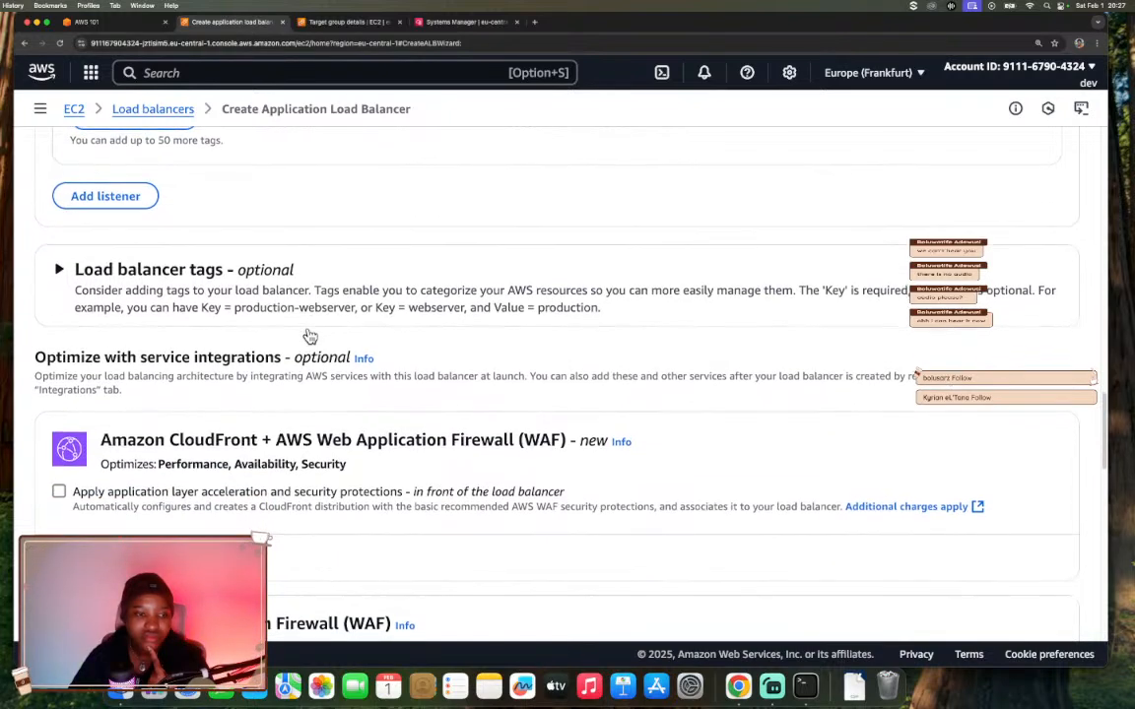
{"action": "left_click", "coordinate": [103, 22]}
{"action": "scroll", "coordinate": [394, 211], "scroll_direction": "up", "scroll_amount": 5}
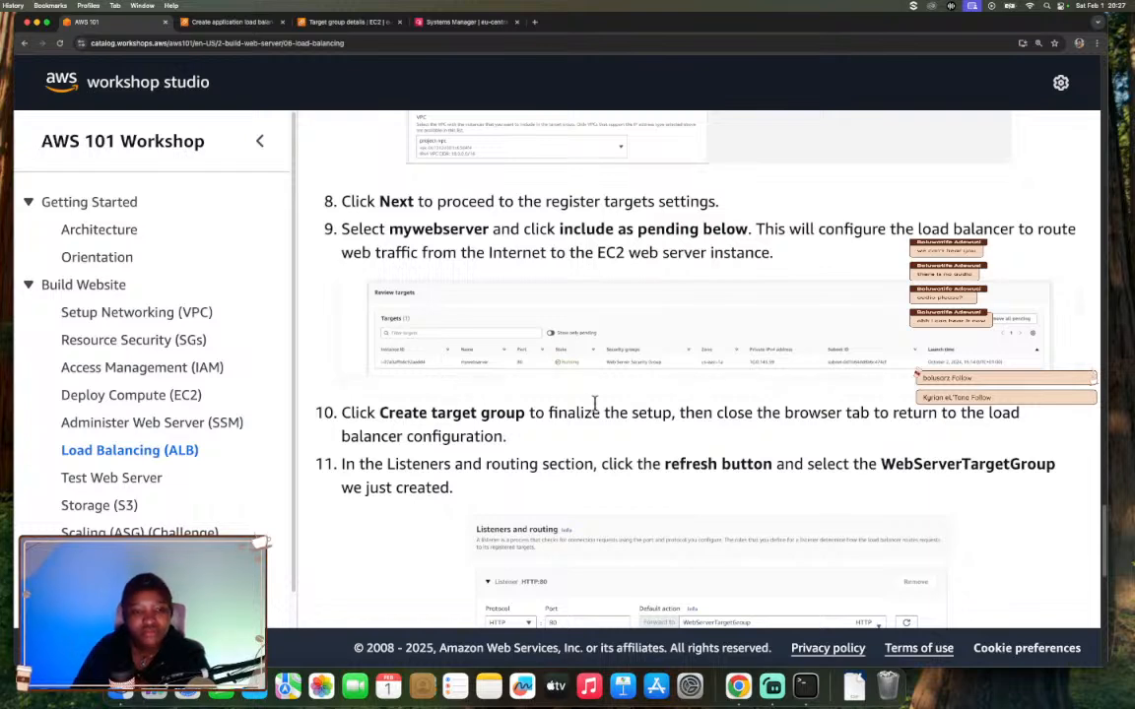
{"action": "scroll", "coordinate": [591, 403], "scroll_direction": "down", "scroll_amount": 6}
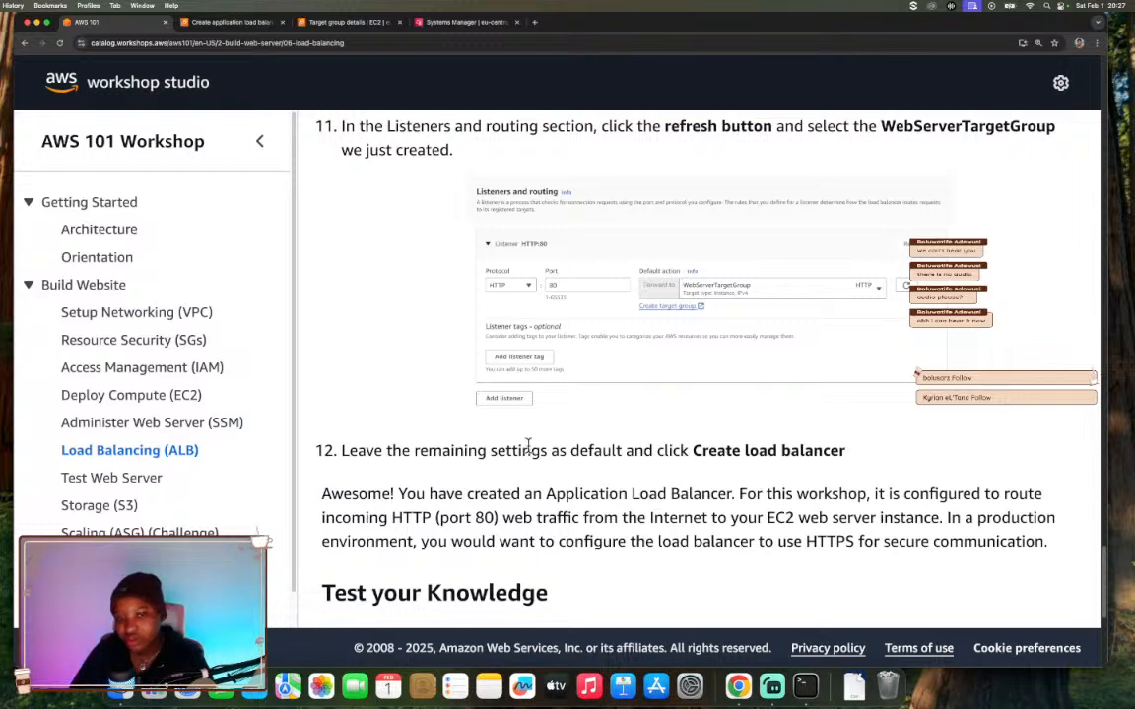
{"action": "left_click_drag", "start_coordinate": [342, 453], "coordinate": [624, 456]}
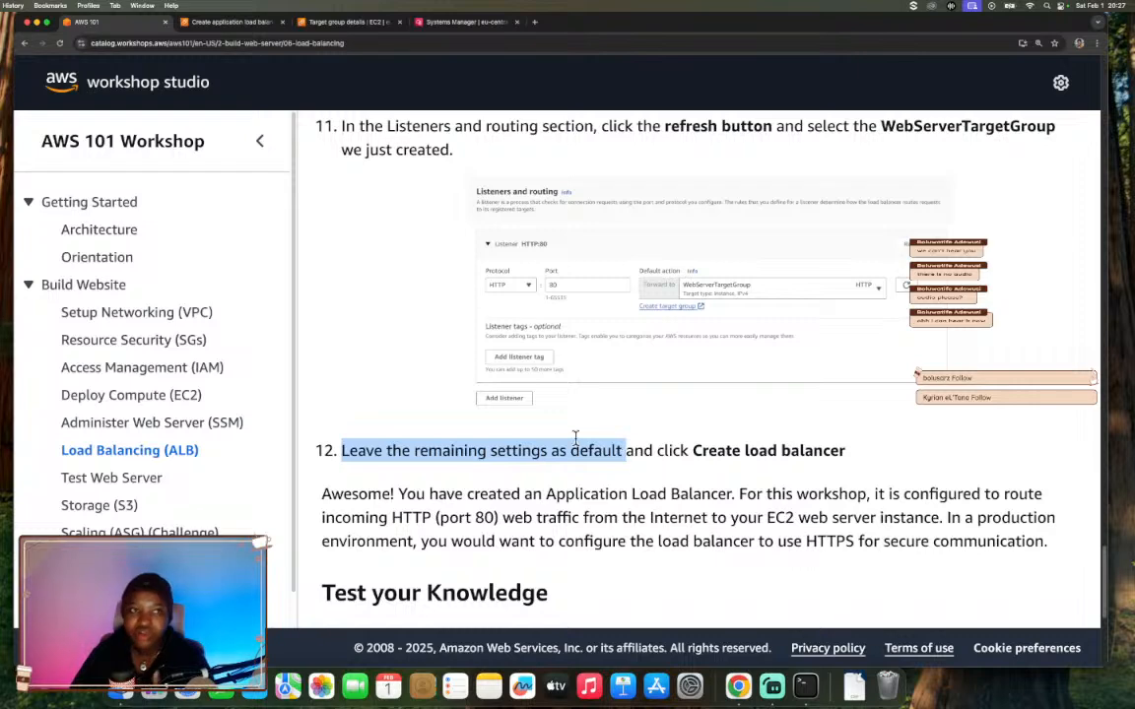
{"action": "scroll", "coordinate": [425, 426], "scroll_direction": "down", "scroll_amount": 2}
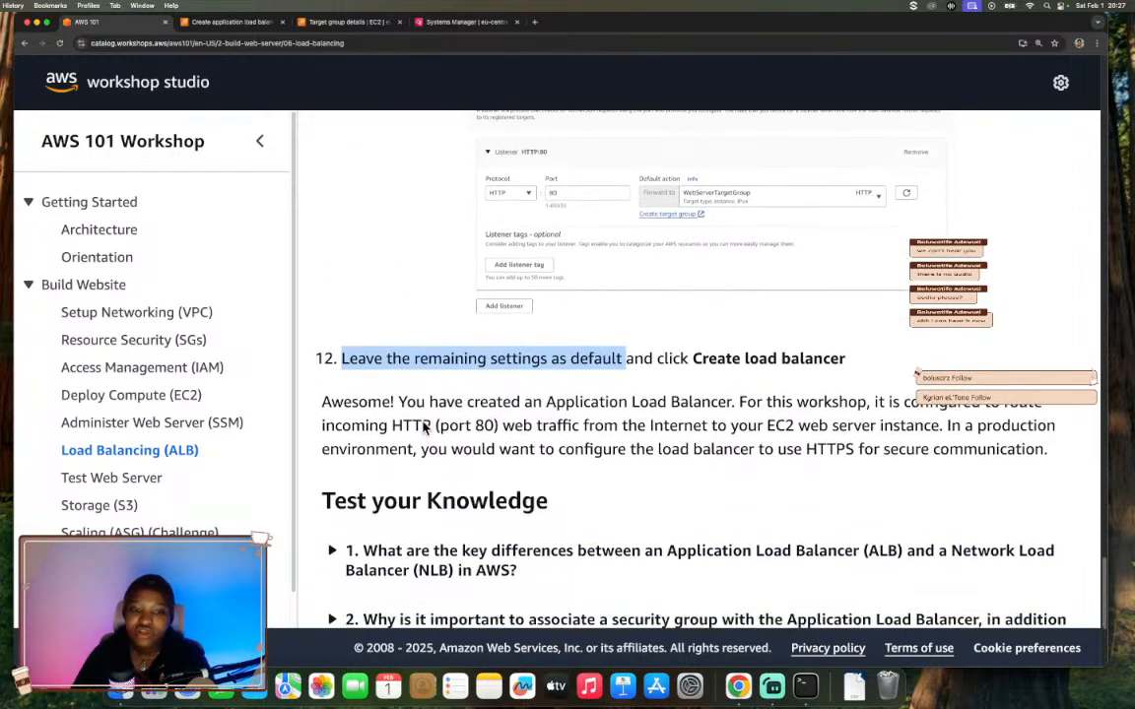
{"action": "scroll", "coordinate": [426, 427], "scroll_direction": "down", "scroll_amount": 1}
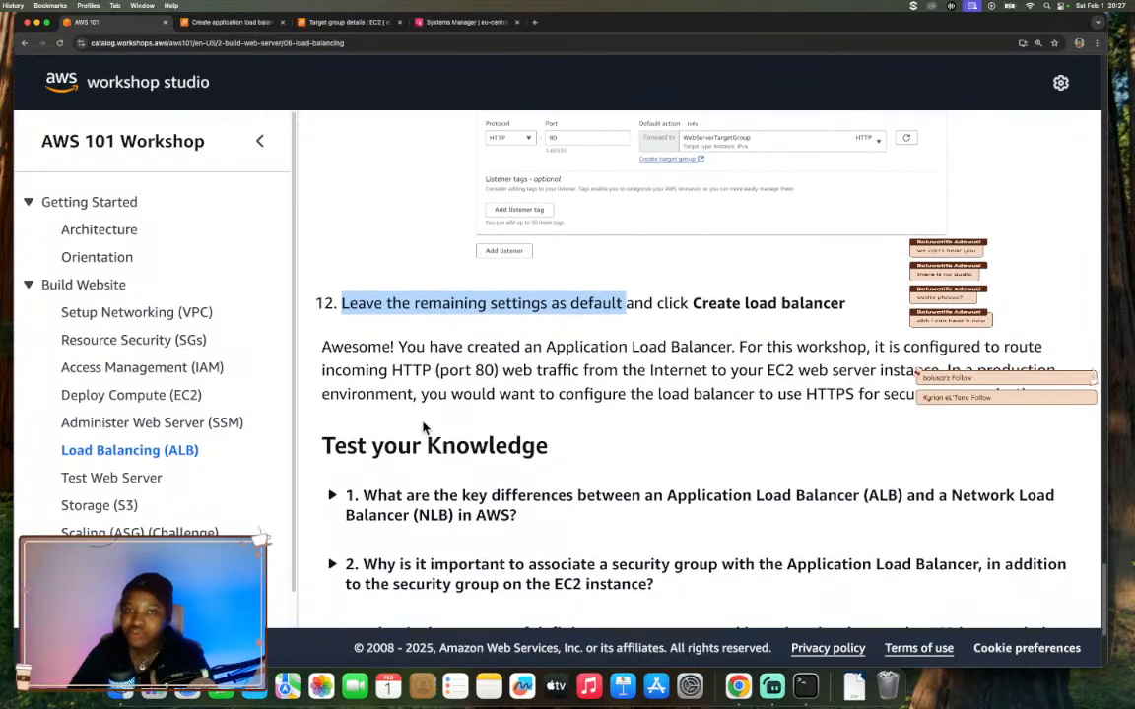
{"action": "left_click", "coordinate": [237, 23]}
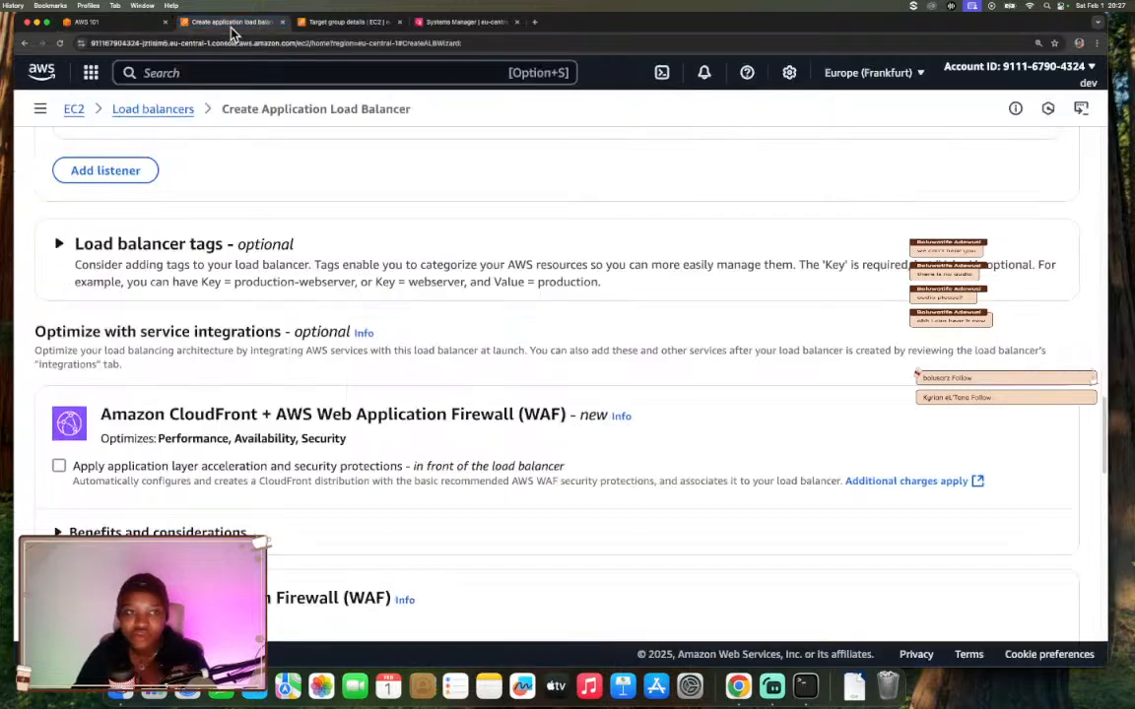
- Review the configuration summary with service integrations and tags left at default, and create the WebServerLoadBalancer load balancer
{"action": "scroll", "coordinate": [135, 278], "scroll_direction": "down", "scroll_amount": 3}
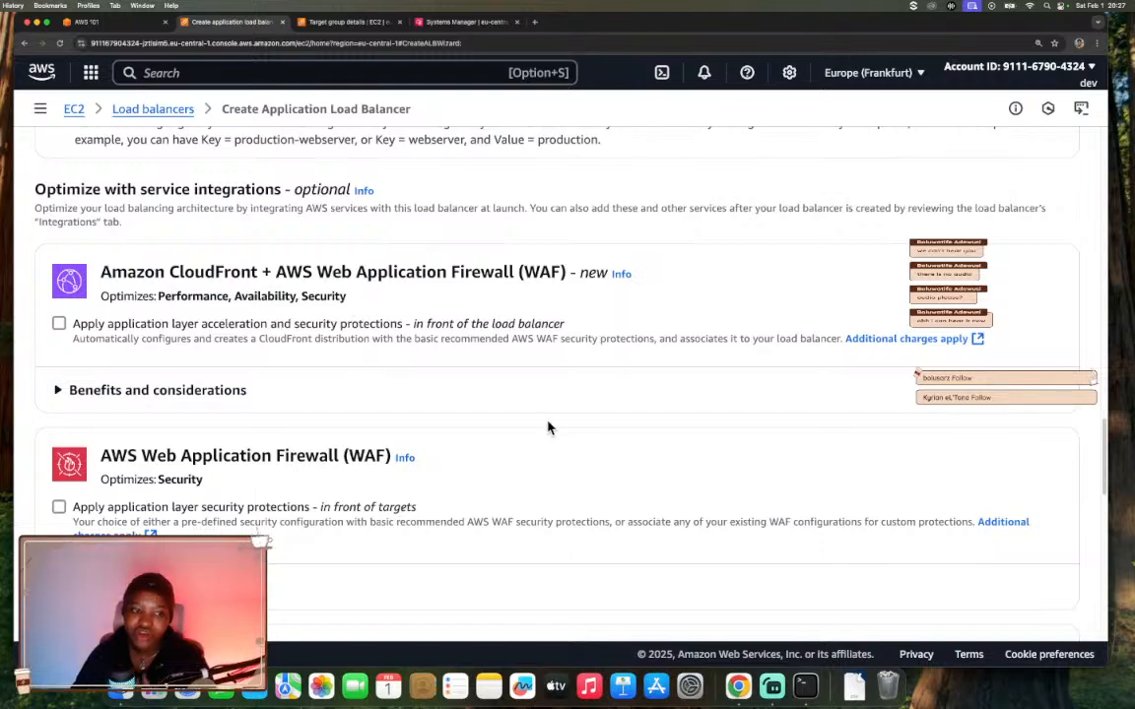
{"action": "scroll", "coordinate": [547, 429], "scroll_direction": "down", "scroll_amount": 3}
{"action": "scroll", "coordinate": [548, 425], "scroll_direction": "down", "scroll_amount": 10}
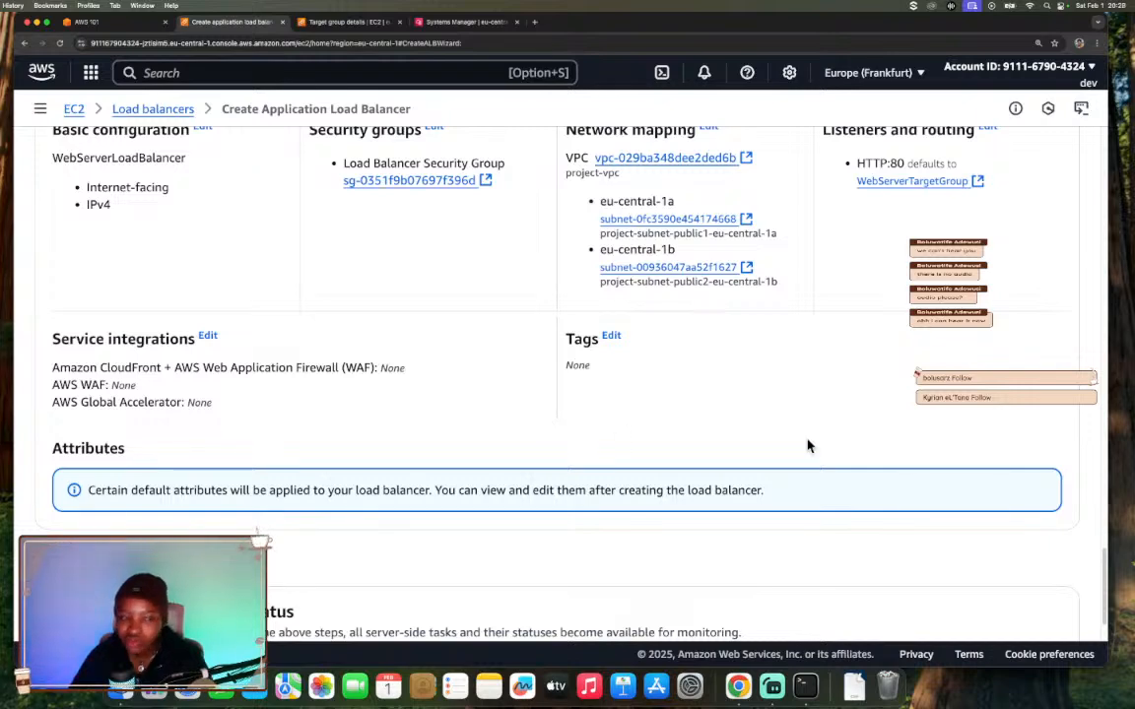
{"action": "scroll", "coordinate": [807, 446], "scroll_direction": "down", "scroll_amount": 2}
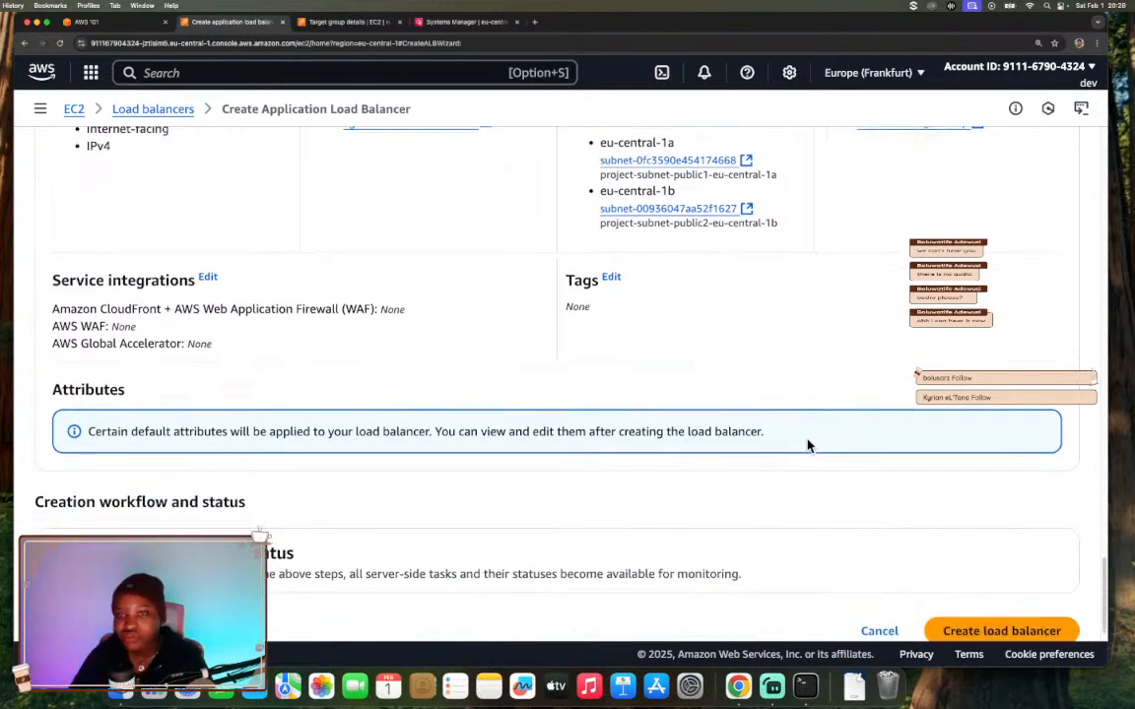
{"action": "scroll", "coordinate": [806, 446], "scroll_direction": "down", "scroll_amount": 1}
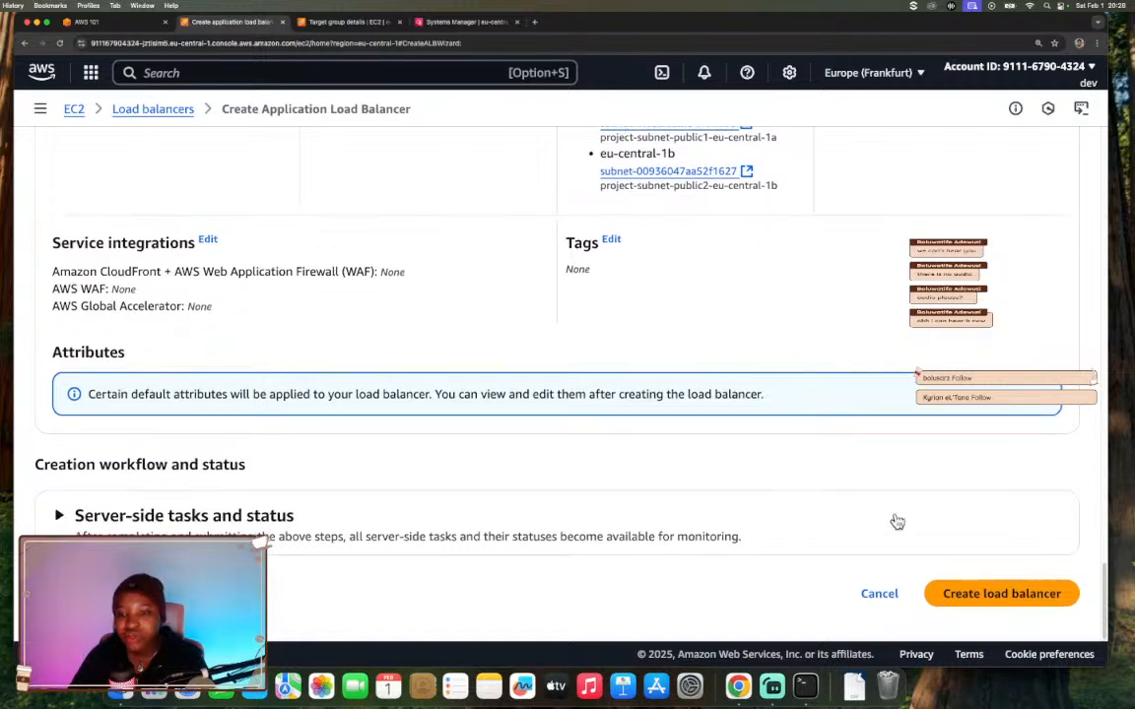
{"action": "left_click", "coordinate": [983, 591]}
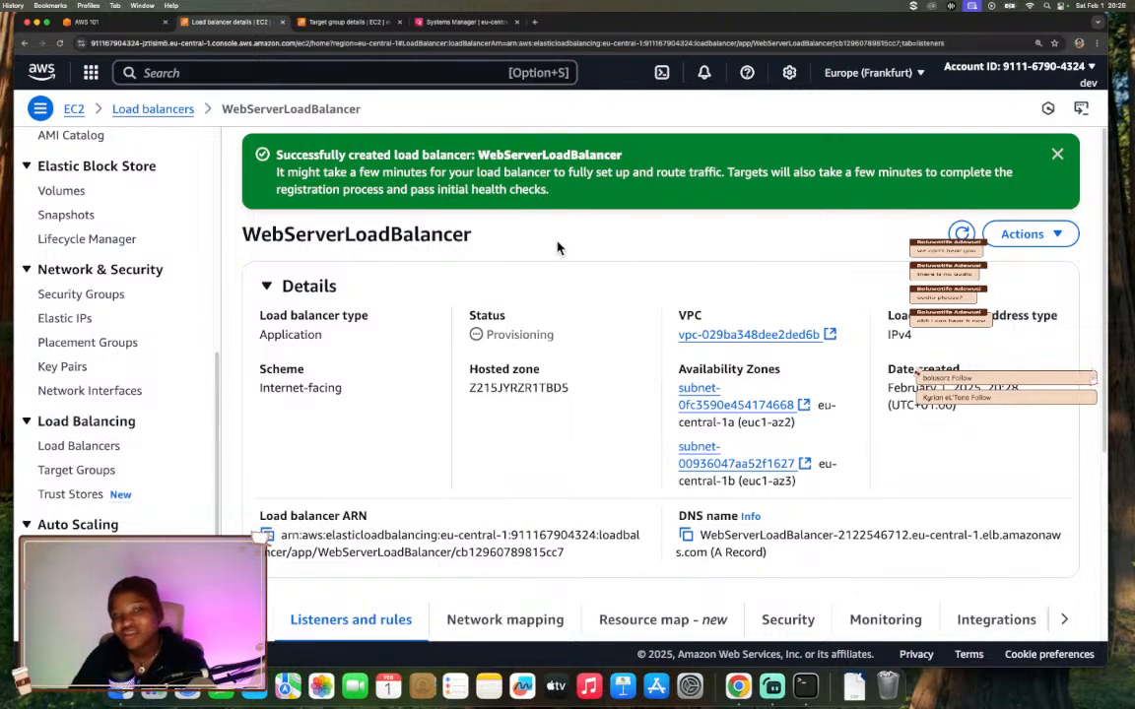
- Examine the new load balancer's provisioning status, HTTP:80 listener rule and Availability Zone network mappings
{"action": "scroll", "coordinate": [558, 245], "scroll_direction": "down", "scroll_amount": 1}
{"action": "scroll", "coordinate": [865, 205], "scroll_direction": "up", "scroll_amount": 1}
{"action": "left_click_drag", "start_coordinate": [474, 339], "coordinate": [540, 337]}
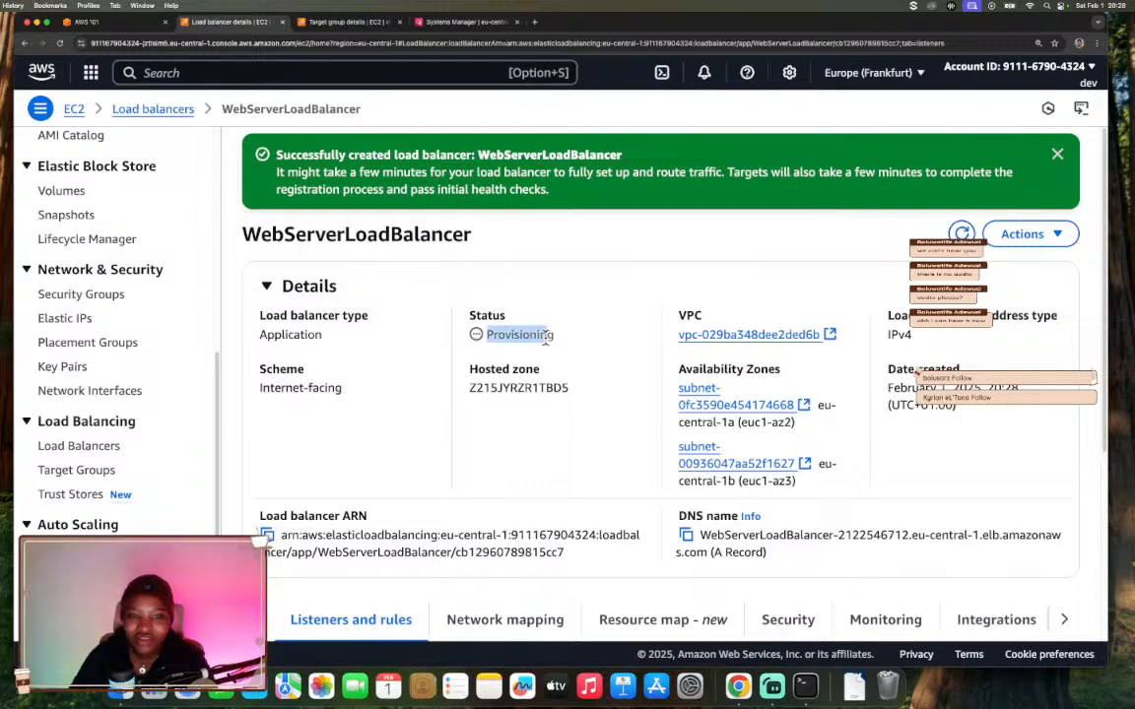
{"action": "scroll", "coordinate": [638, 306], "scroll_direction": "down", "scroll_amount": 5}
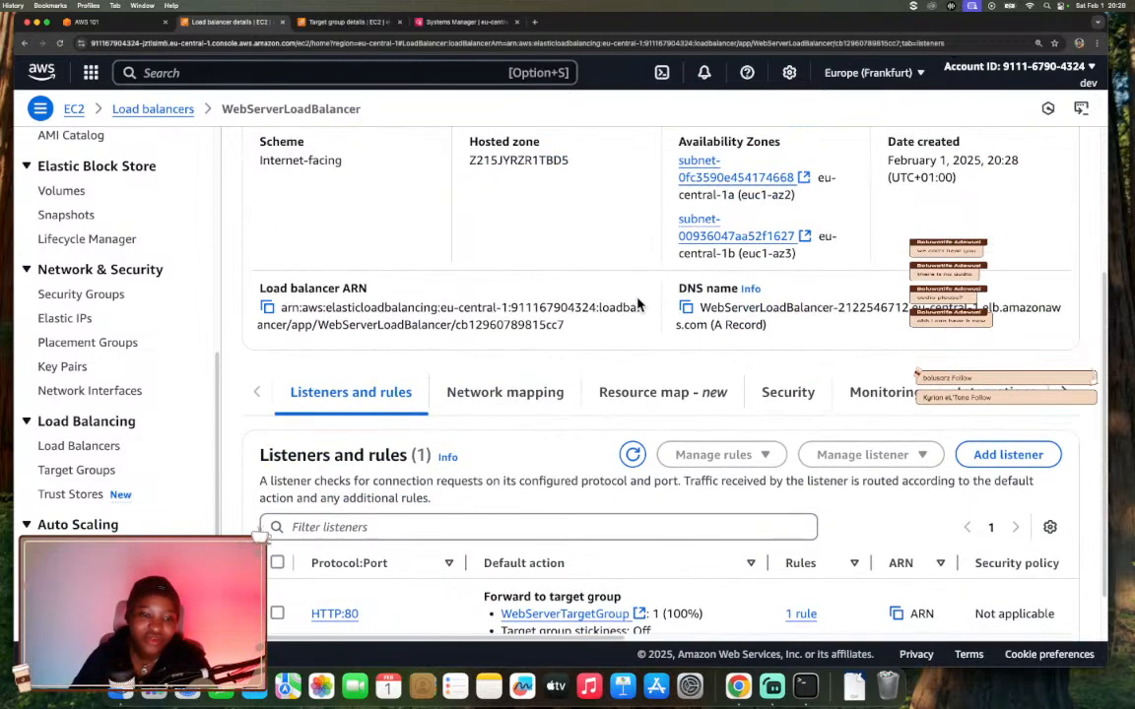
{"action": "scroll", "coordinate": [639, 306], "scroll_direction": "down", "scroll_amount": 2}
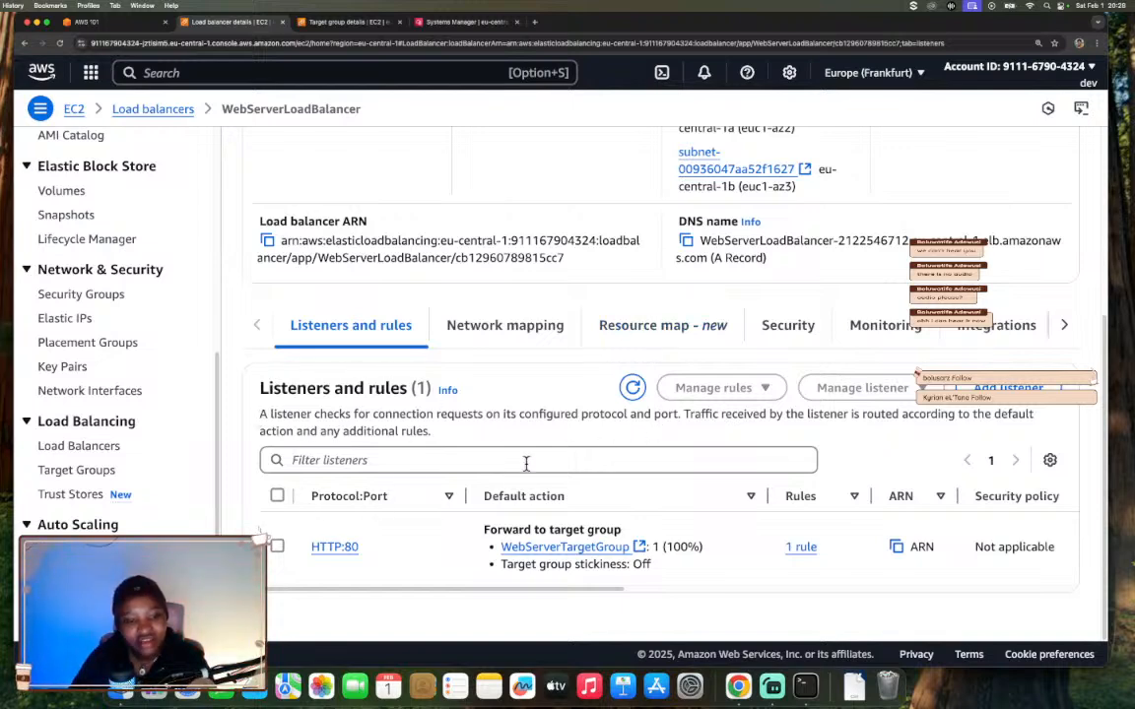
{"action": "left_click", "coordinate": [490, 330]}
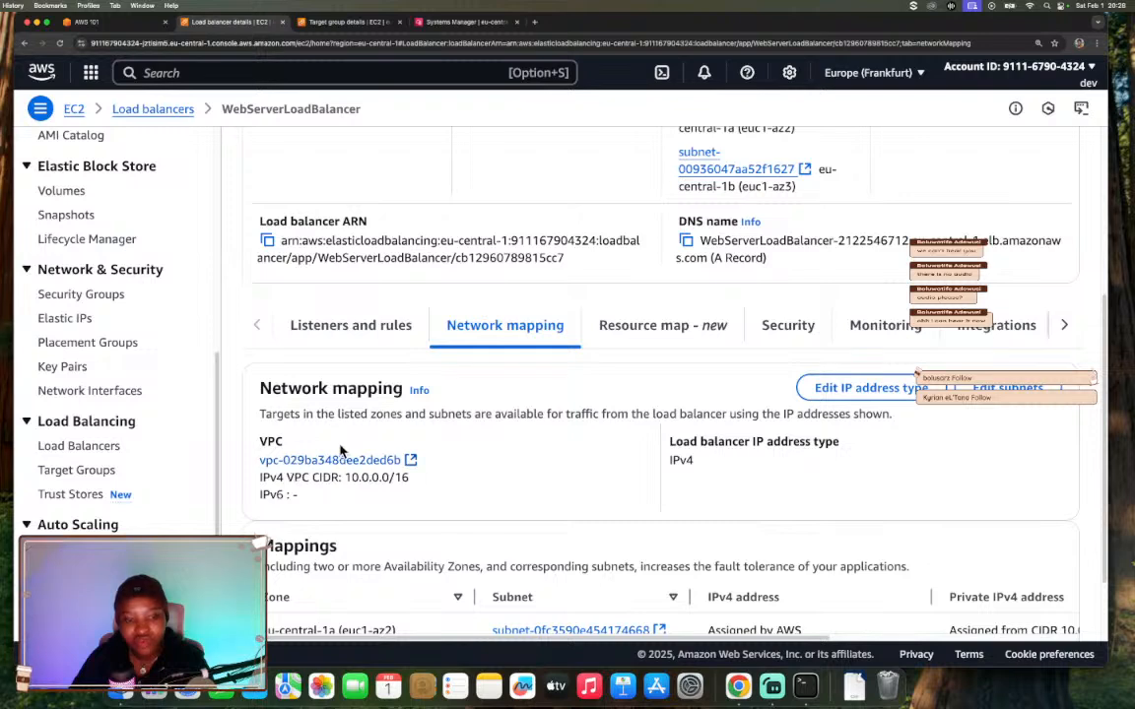
{"action": "scroll", "coordinate": [442, 495], "scroll_direction": "down", "scroll_amount": 2}
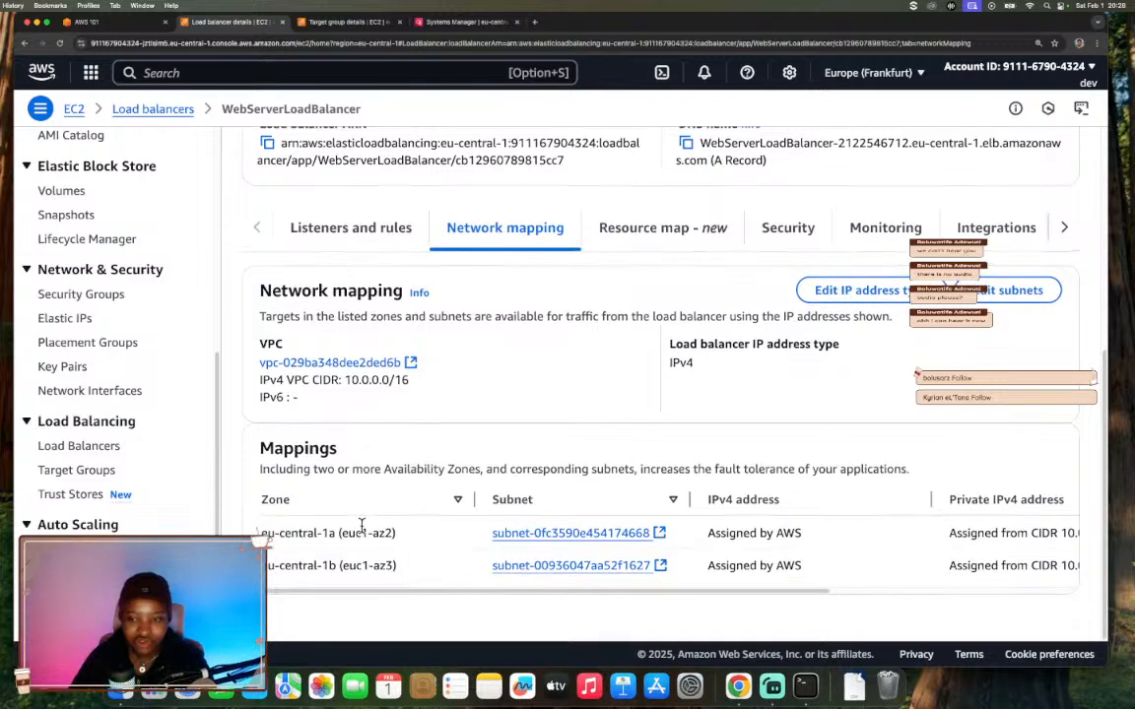
{"action": "scroll", "coordinate": [362, 525], "scroll_direction": "up", "scroll_amount": 2}
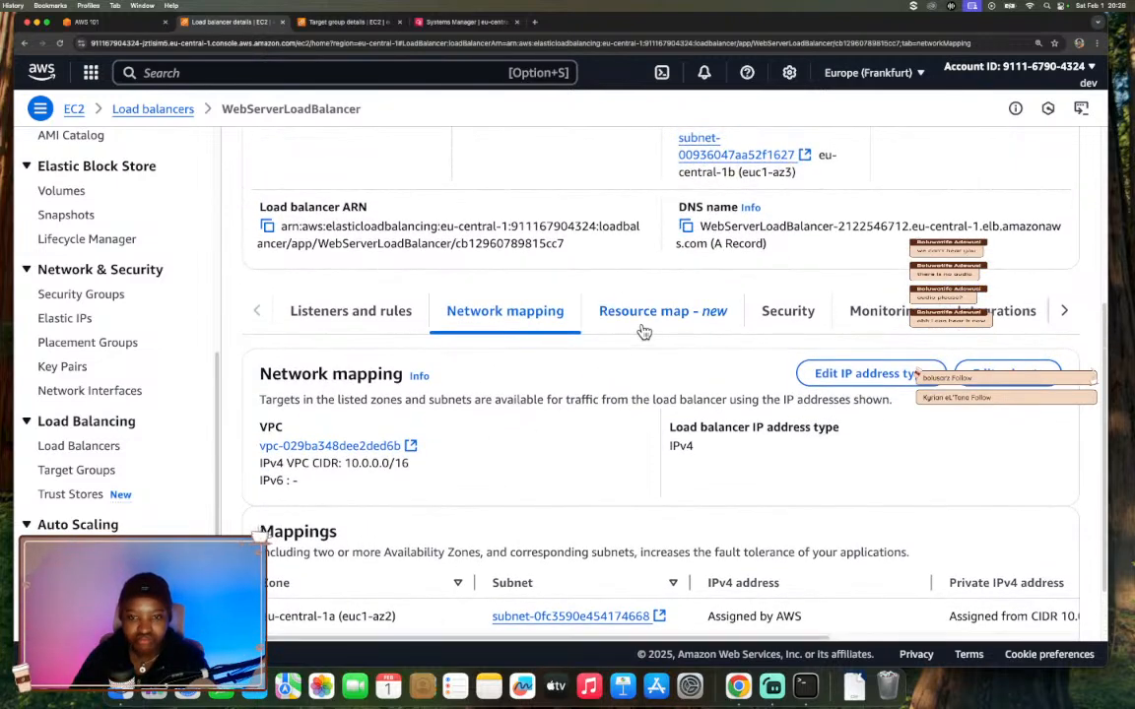
- Trace the load balancer's resource map from the HTTP:80 listener through WebServerTargetGroup to its registered target
{"action": "left_click", "coordinate": [640, 330]}
{"action": "scroll", "coordinate": [611, 473], "scroll_direction": "down", "scroll_amount": 2}
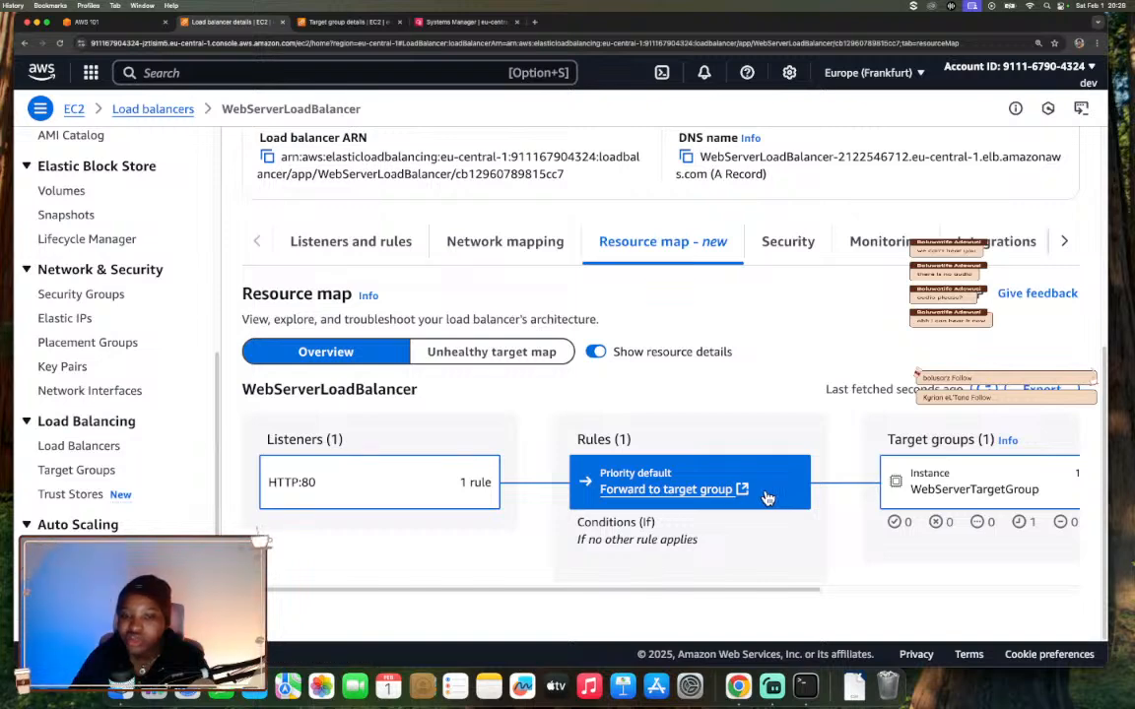
{"action": "left_click_drag", "start_coordinate": [728, 591], "coordinate": [880, 590]}
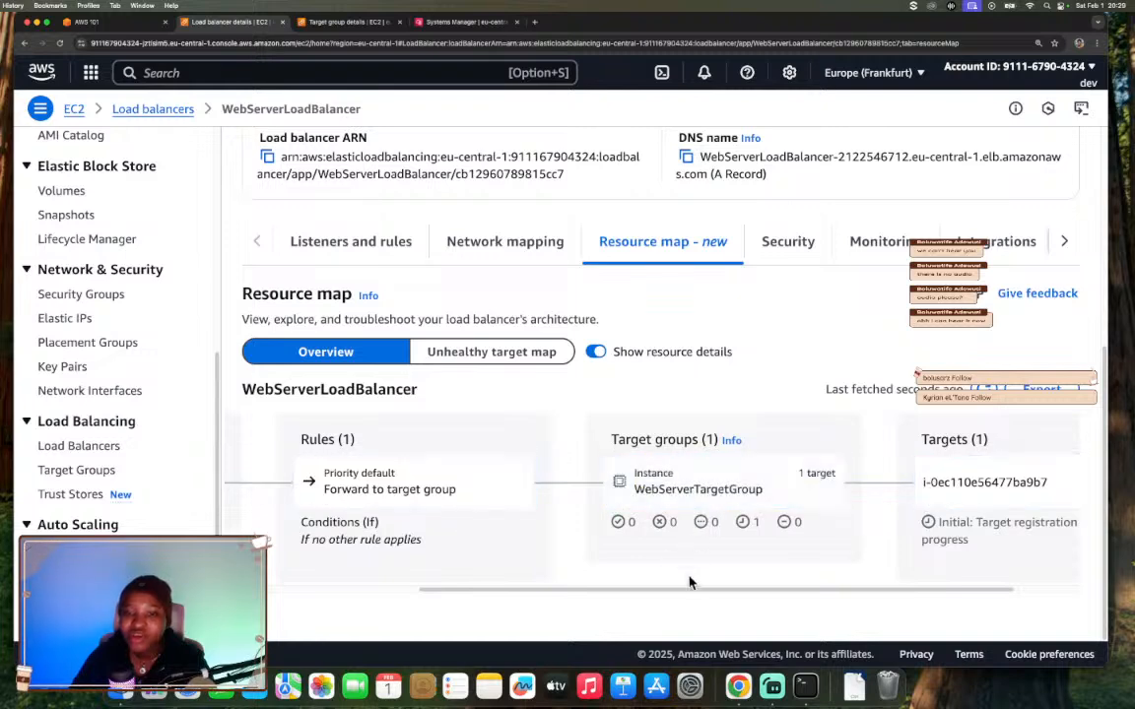
{"action": "scroll", "coordinate": [688, 590], "scroll_direction": "right", "scroll_amount": 5}
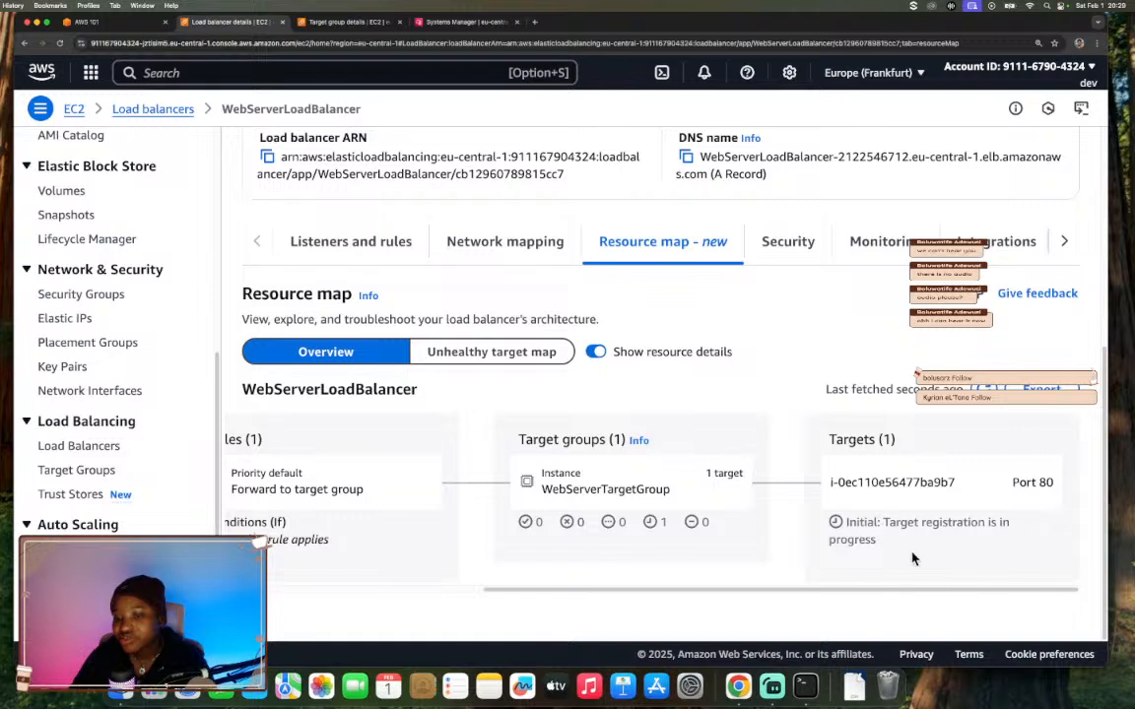
{"action": "left_click_drag", "start_coordinate": [608, 590], "coordinate": [534, 594]}
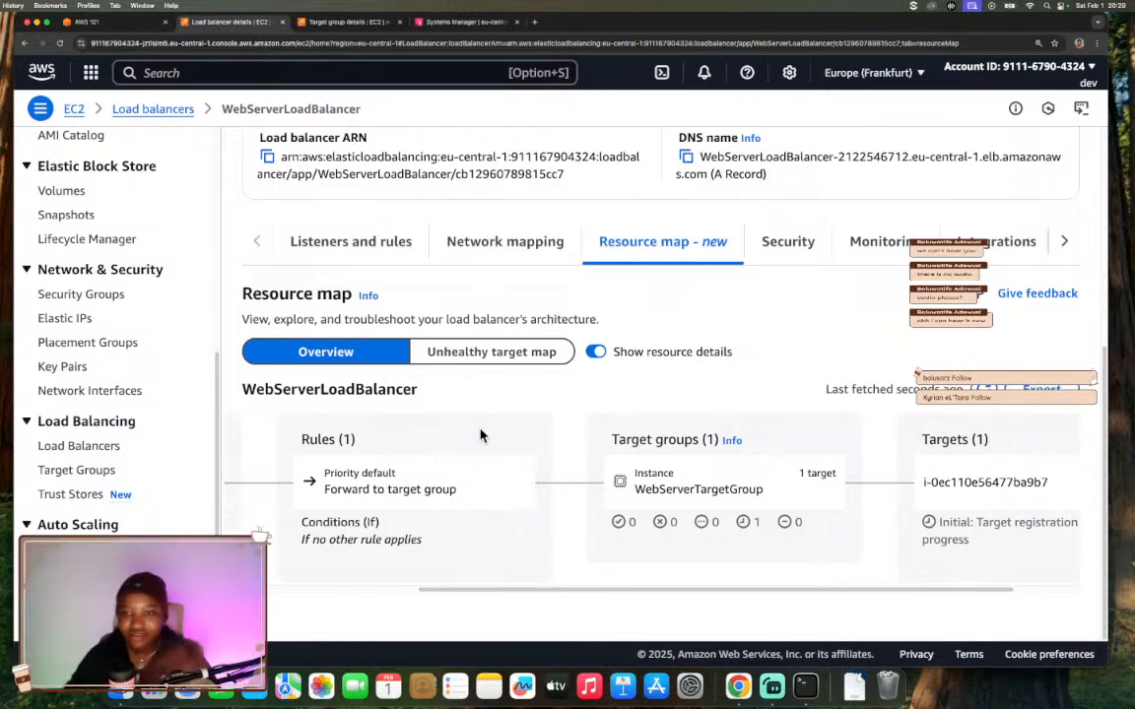
{"action": "scroll", "coordinate": [469, 254], "scroll_direction": "up", "scroll_amount": 5}
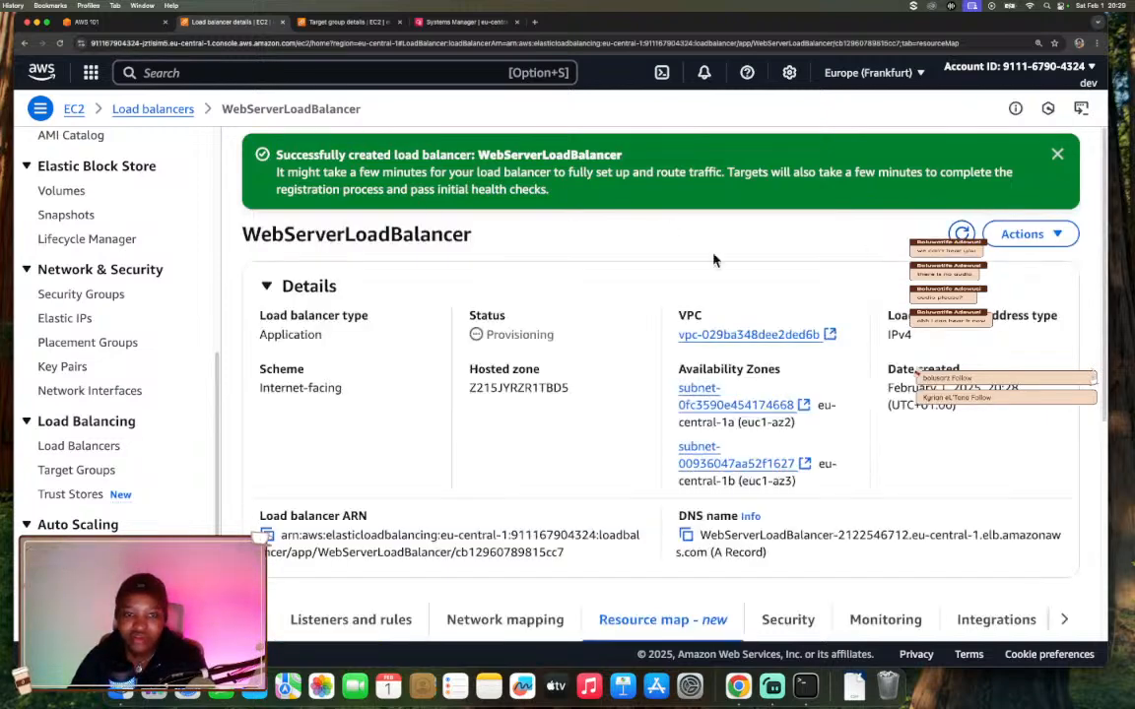
{"action": "scroll", "coordinate": [512, 340], "scroll_direction": "down", "scroll_amount": 5}
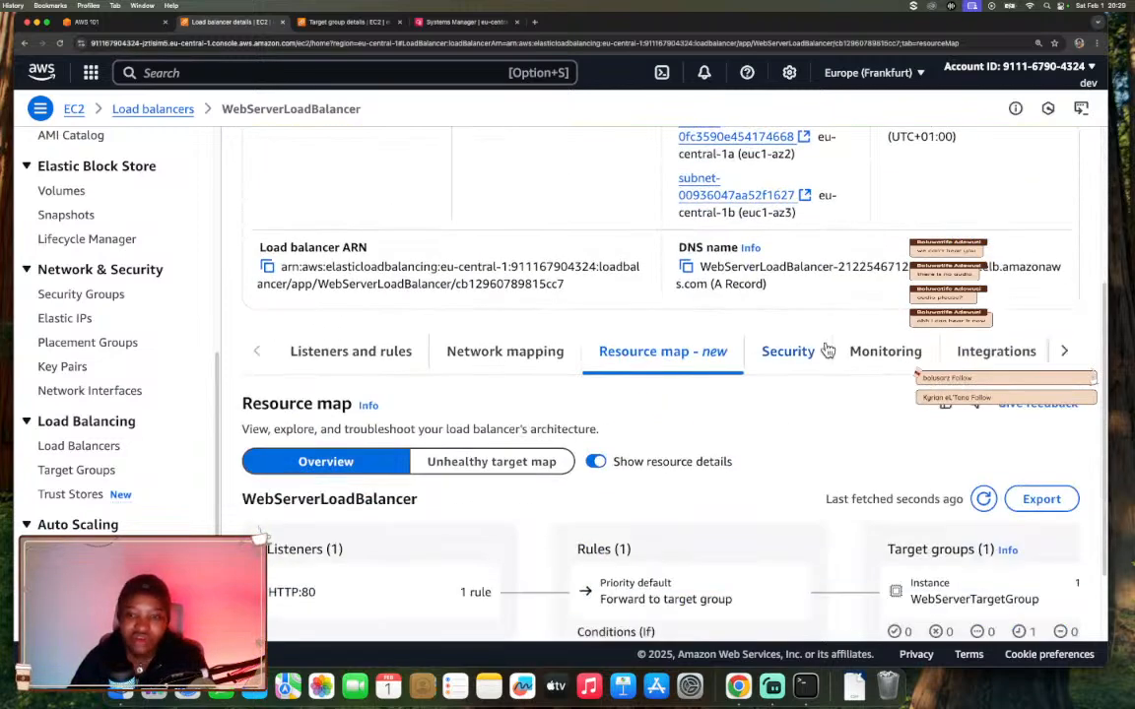
- Inspect the security group attached to WebServerLoadBalancer and look through its monitoring graphs
{"action": "left_click", "coordinate": [788, 352]}
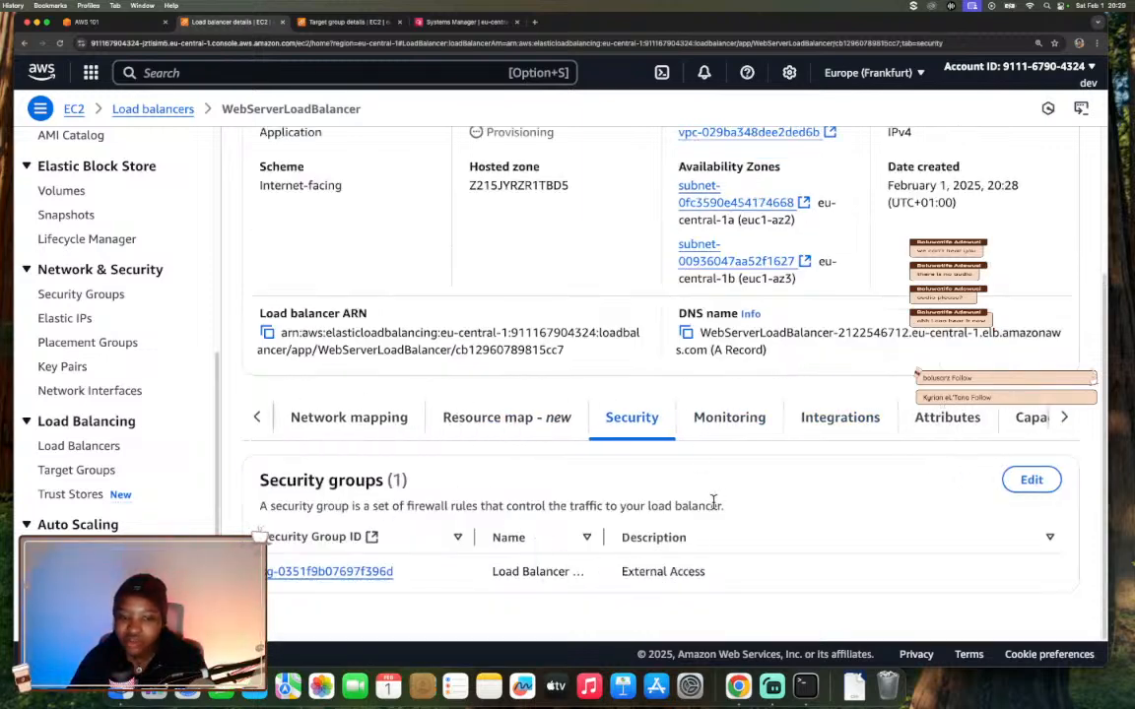
{"action": "left_click", "coordinate": [730, 421]}
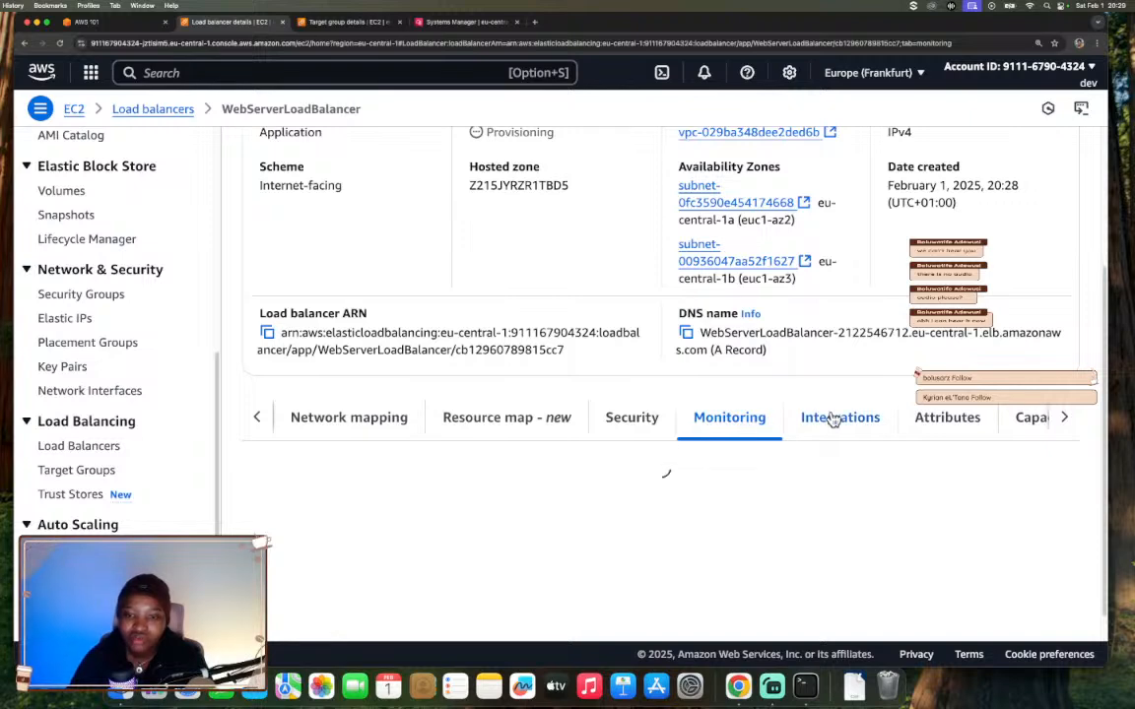
{"action": "scroll", "coordinate": [839, 422], "scroll_direction": "down", "scroll_amount": 10}
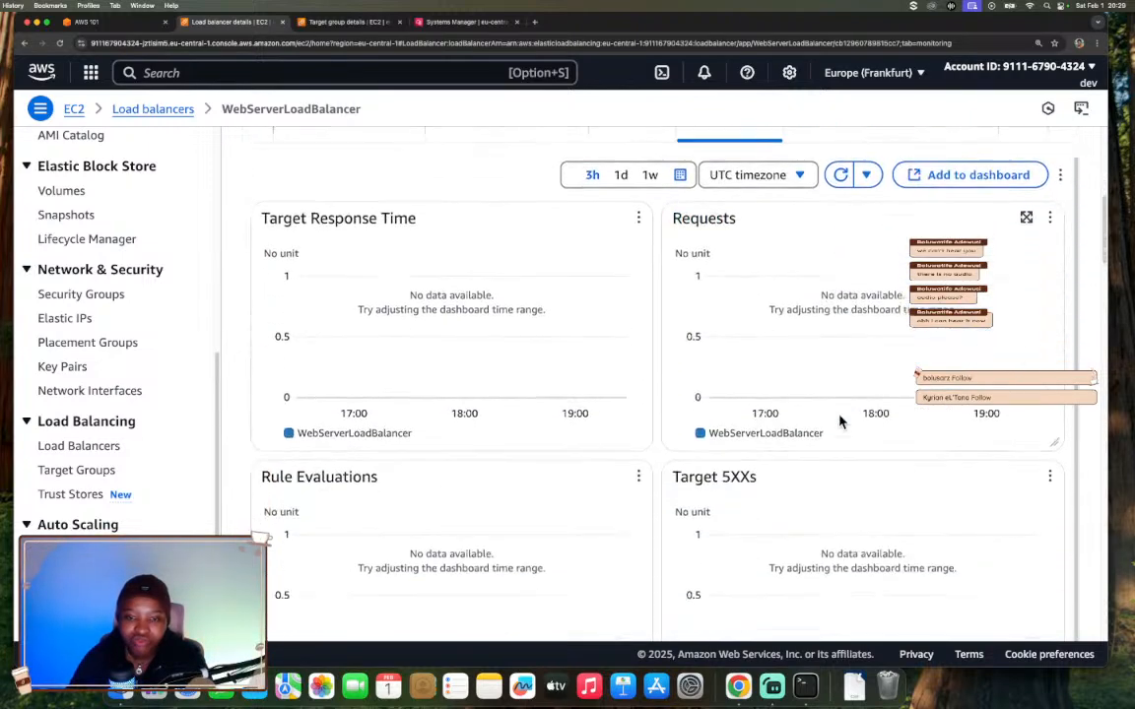
{"action": "scroll", "coordinate": [839, 422], "scroll_direction": "down", "scroll_amount": 15}
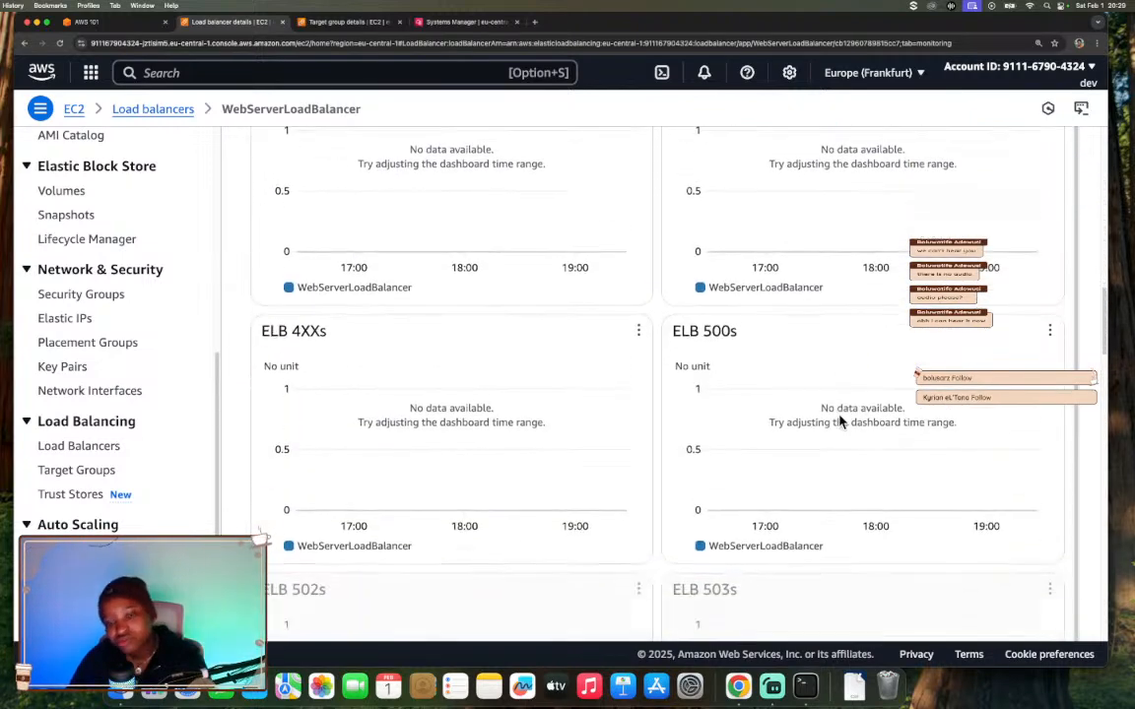
{"action": "scroll", "coordinate": [839, 421], "scroll_direction": "up", "scroll_amount": 15}
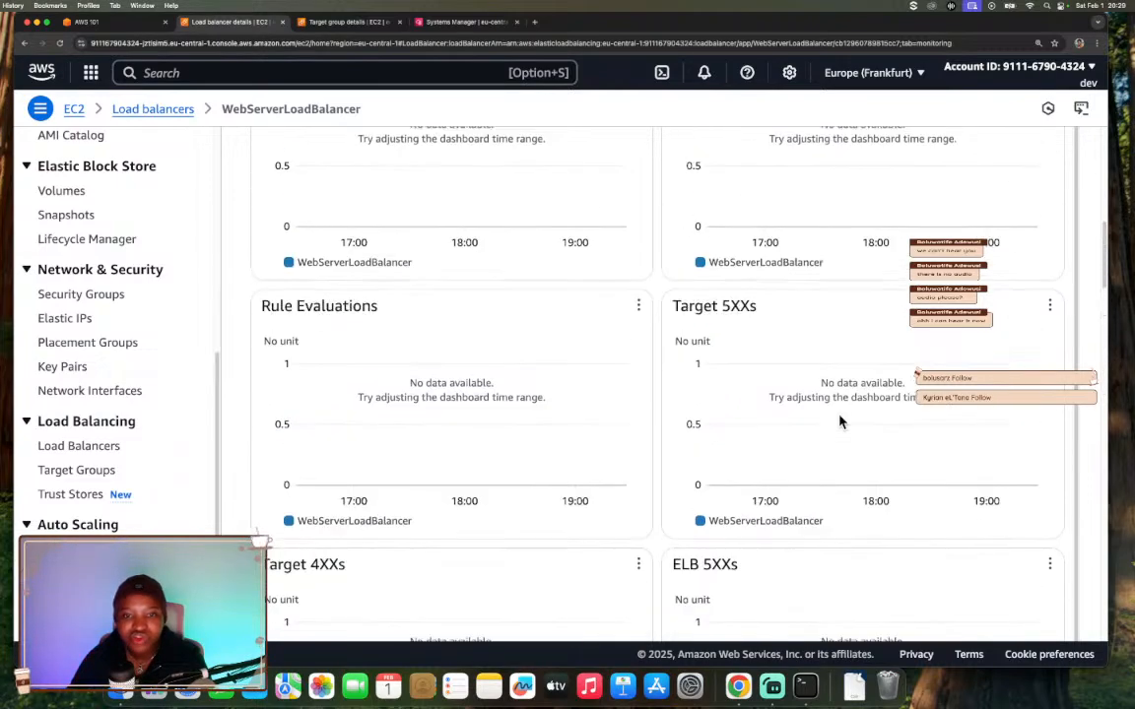
{"action": "scroll", "coordinate": [840, 422], "scroll_direction": "up", "scroll_amount": 5}
{"action": "scroll", "coordinate": [838, 423], "scroll_direction": "down", "scroll_amount": 6}
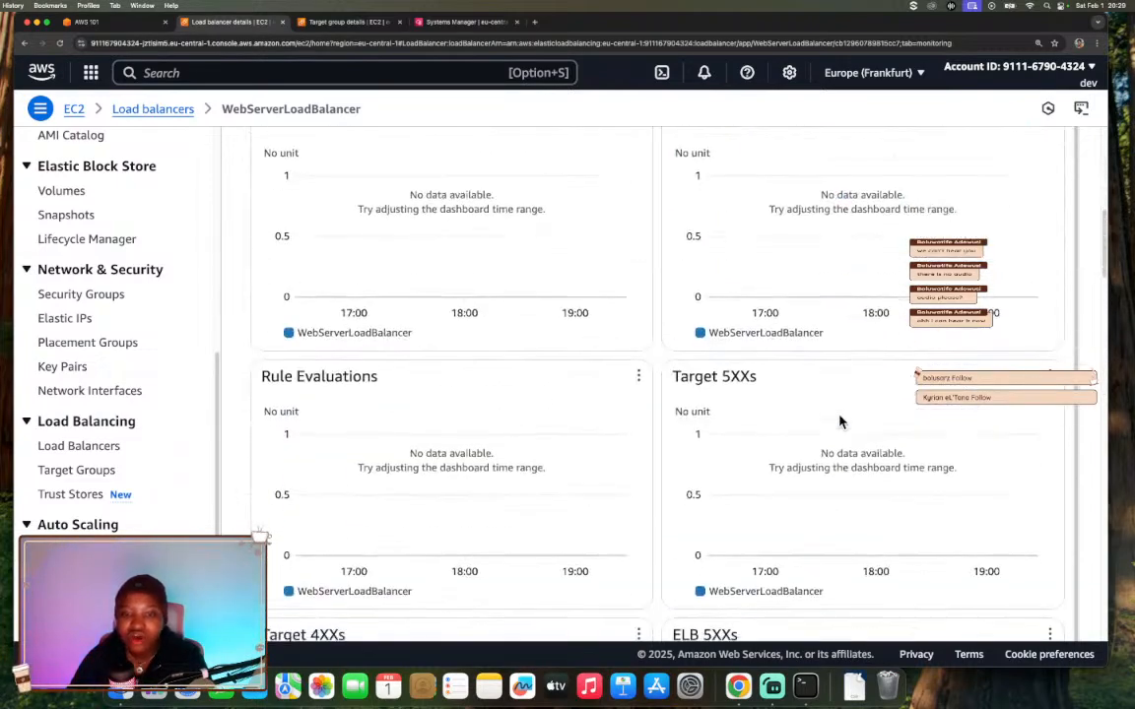
{"action": "scroll", "coordinate": [744, 412], "scroll_direction": "up", "scroll_amount": 5}
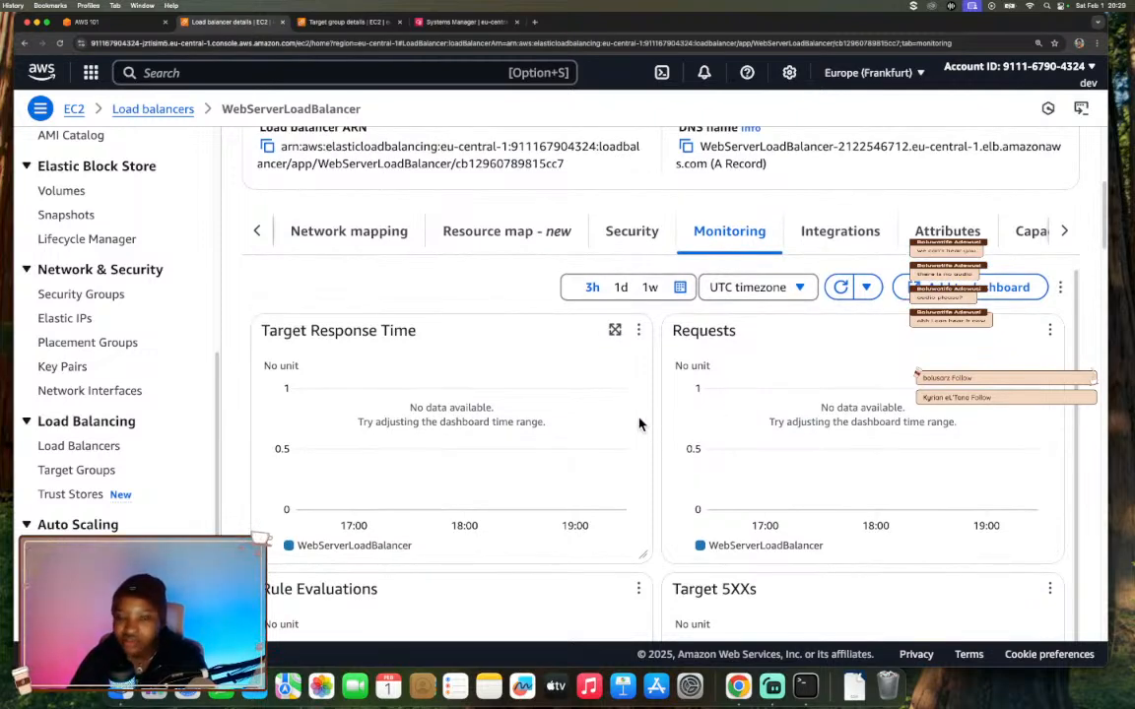
- View the AWS services available for integration with the load balancer, and return to its monitoring graphs
{"action": "left_click", "coordinate": [836, 232]}
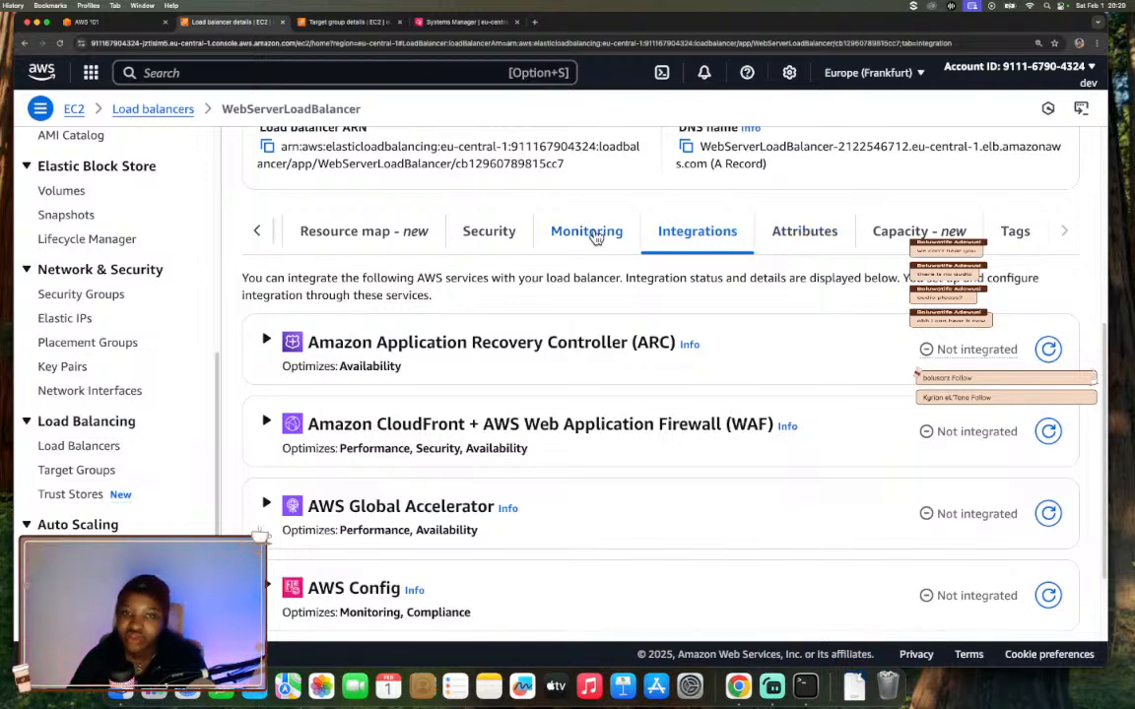
{"action": "left_click", "coordinate": [595, 234]}
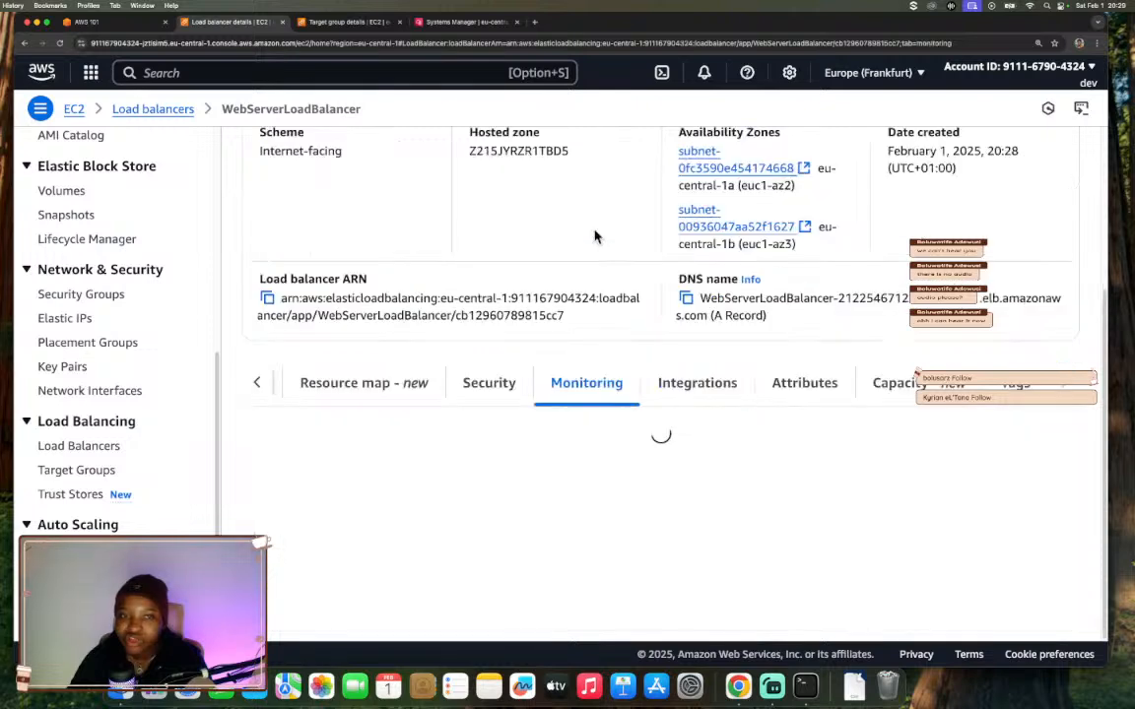
{"action": "scroll", "coordinate": [695, 368], "scroll_direction": "down", "scroll_amount": 3}
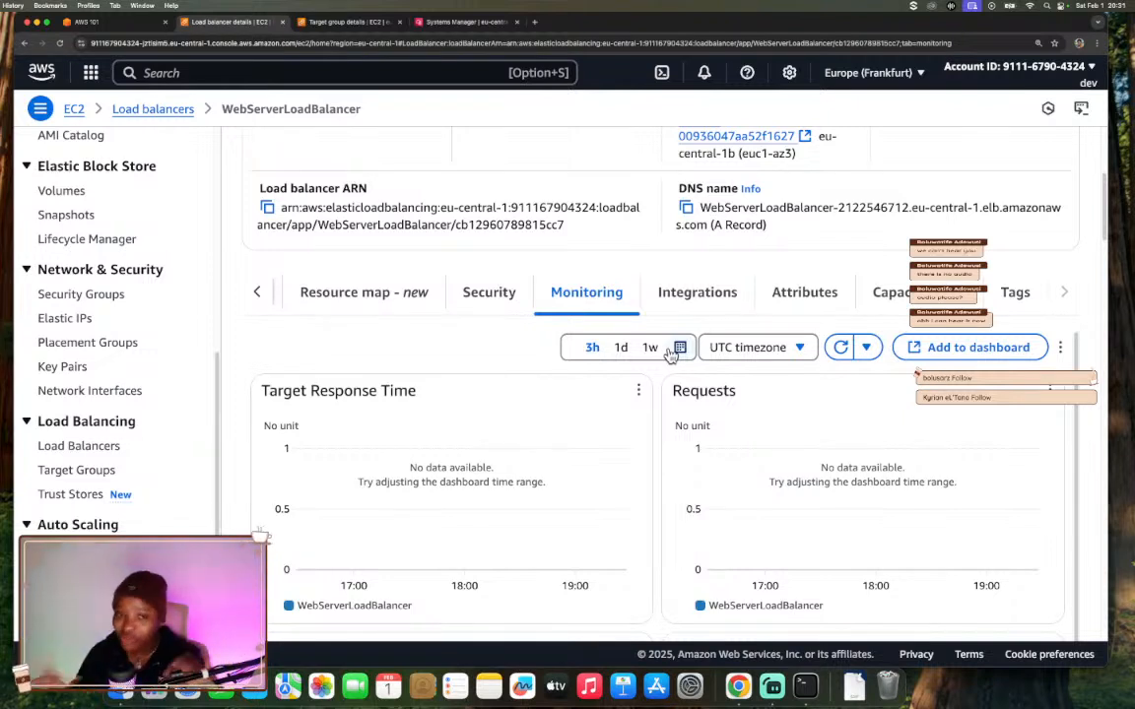
- Read instruction 1 on the workshop's Test Web Server page and check the status of WebServerLoadBalancer against it
{"action": "left_click", "coordinate": [135, 31]}
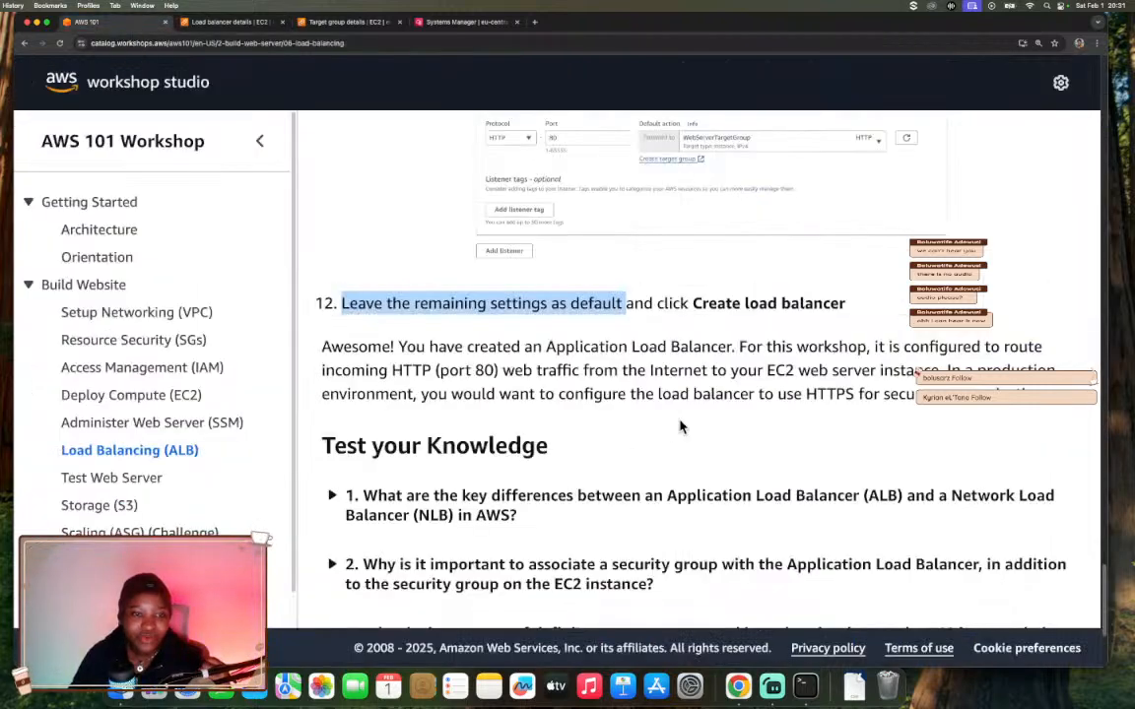
{"action": "scroll", "coordinate": [679, 425], "scroll_direction": "down", "scroll_amount": 5}
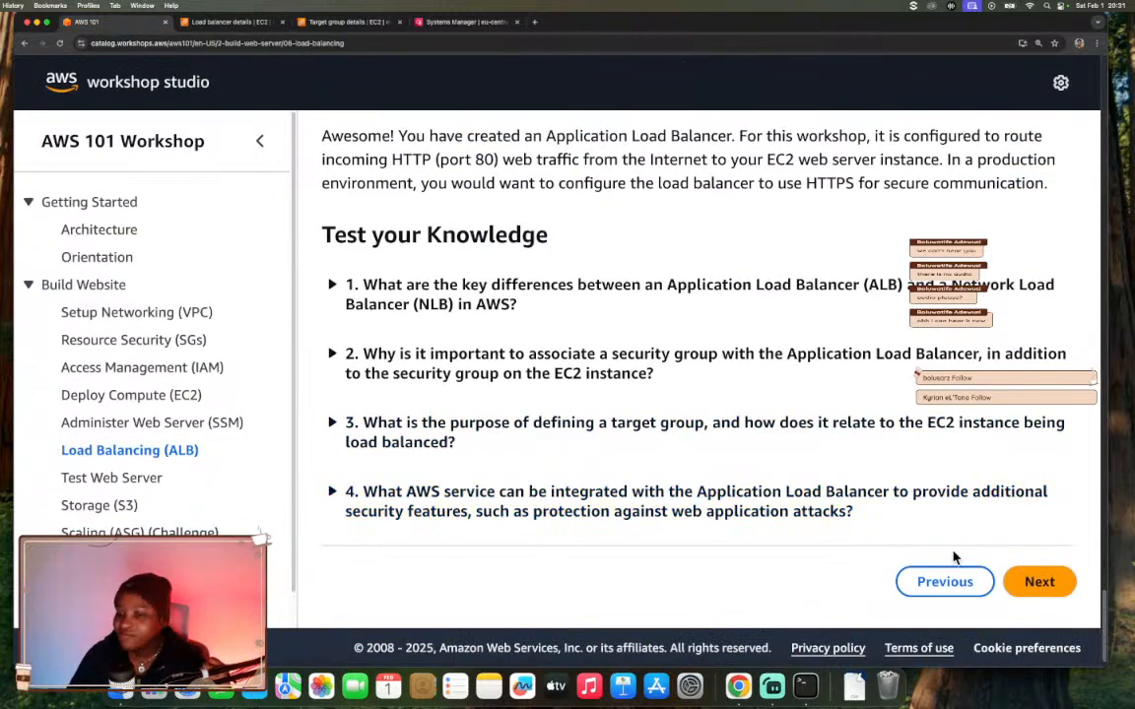
{"action": "left_click", "coordinate": [1039, 582]}
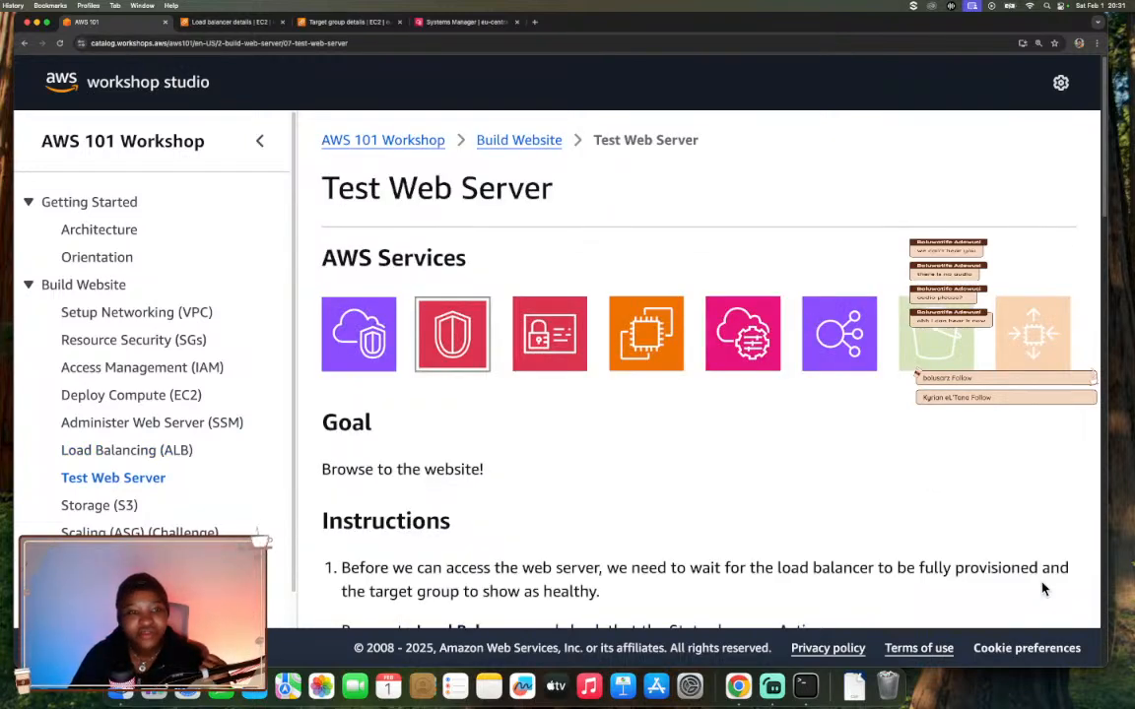
{"action": "scroll", "coordinate": [932, 523], "scroll_direction": "down", "scroll_amount": 3}
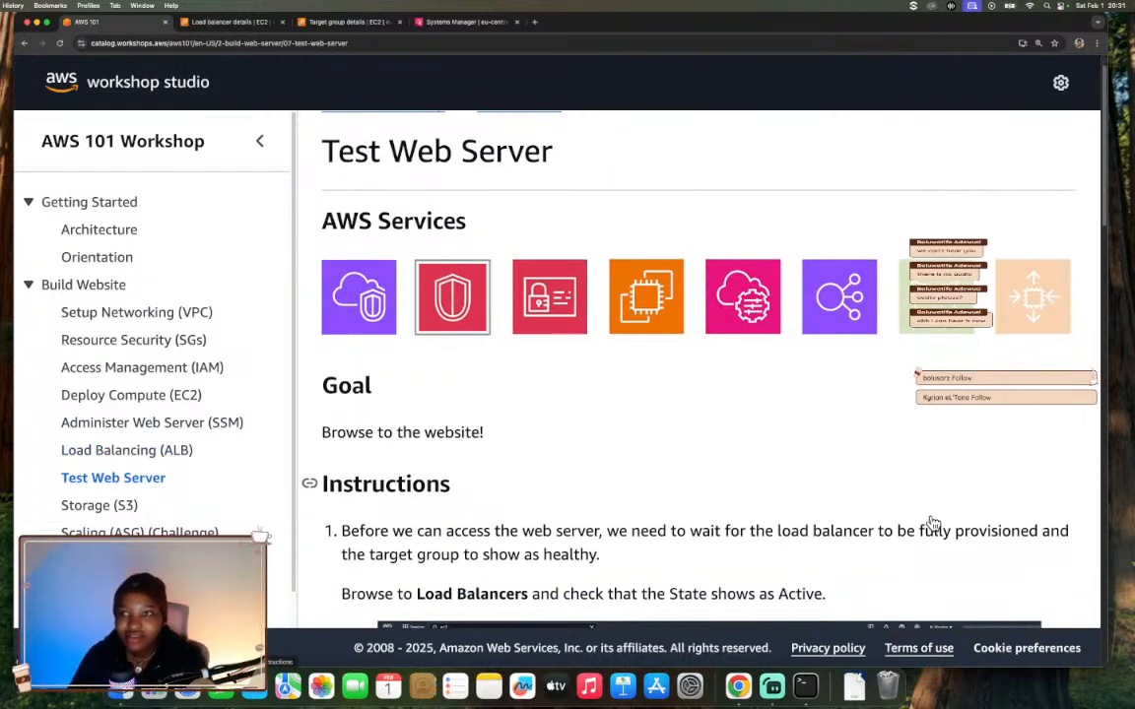
{"action": "scroll", "coordinate": [933, 523], "scroll_direction": "down", "scroll_amount": 4}
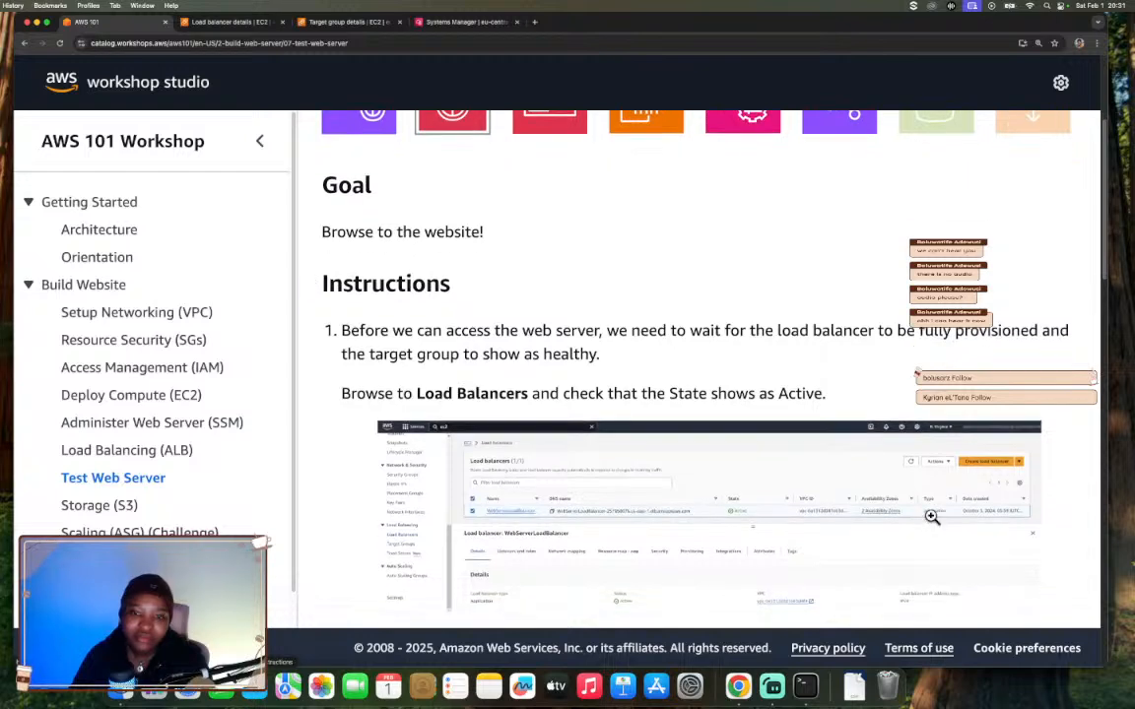
{"action": "left_click_drag", "start_coordinate": [341, 300], "coordinate": [687, 325]}
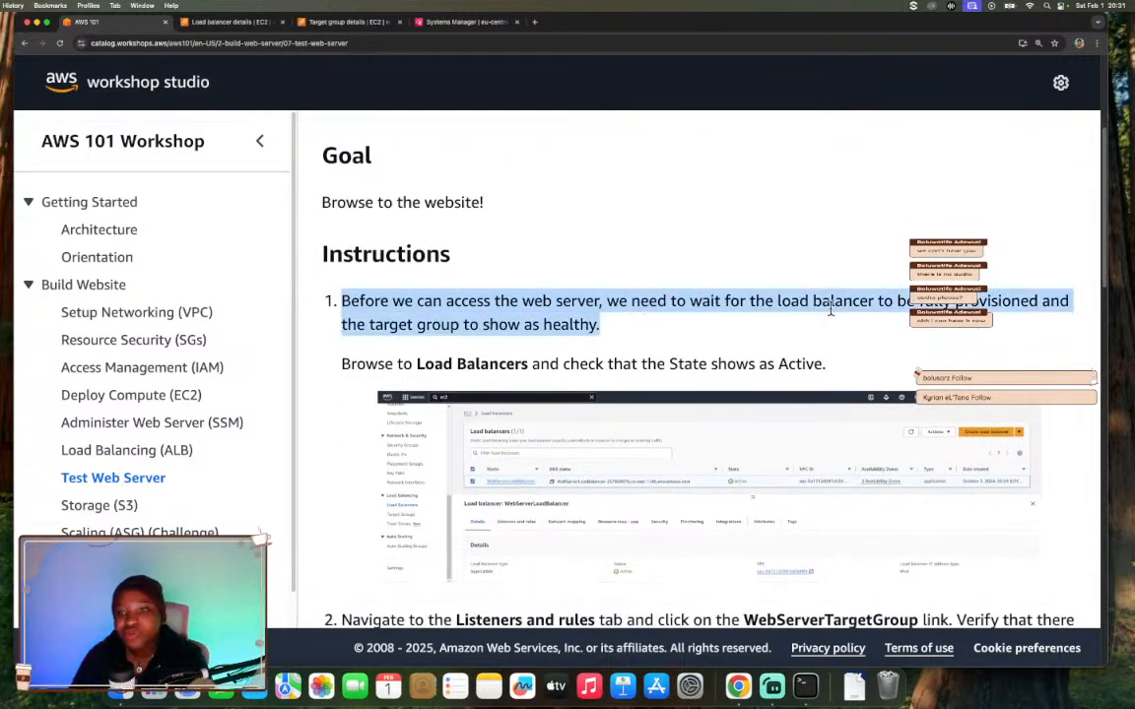
{"action": "scroll", "coordinate": [837, 323], "scroll_direction": "down", "scroll_amount": 2}
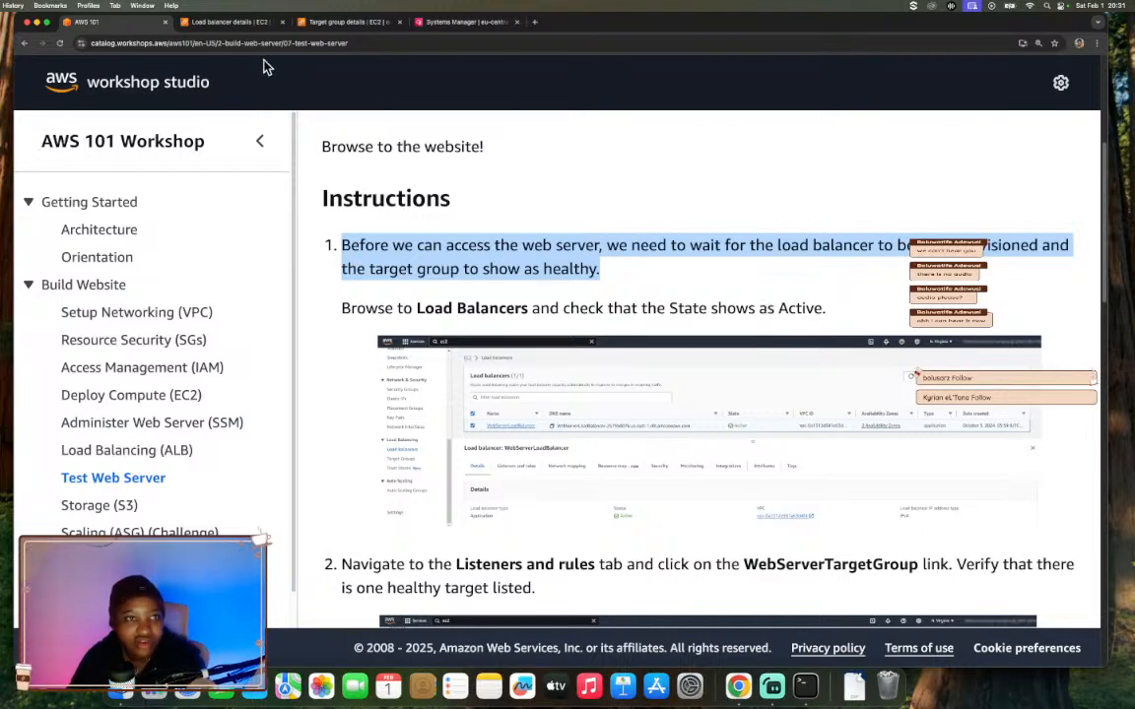
{"action": "left_click", "coordinate": [236, 22]}
{"action": "scroll", "coordinate": [381, 180], "scroll_direction": "up", "scroll_amount": 4}
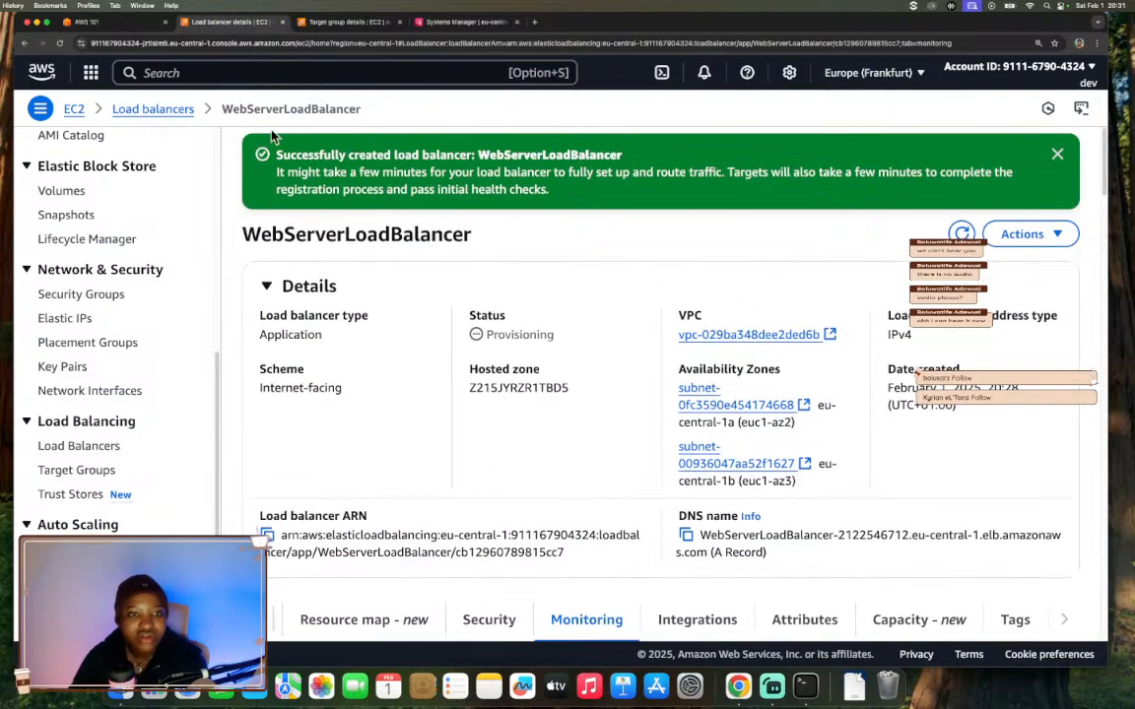
- Reload the WebServerLoadBalancer page and check its status and monitoring graphs
{"action": "left_click", "coordinate": [61, 43]}
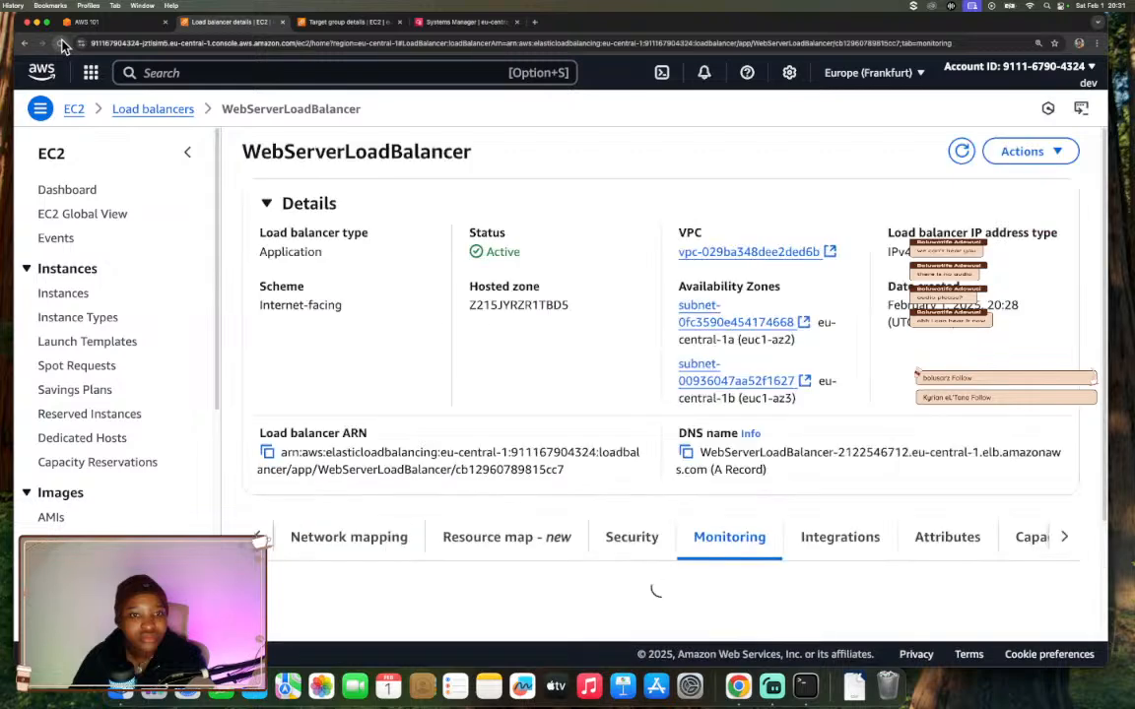
{"action": "scroll", "coordinate": [489, 251], "scroll_direction": "down", "scroll_amount": 5}
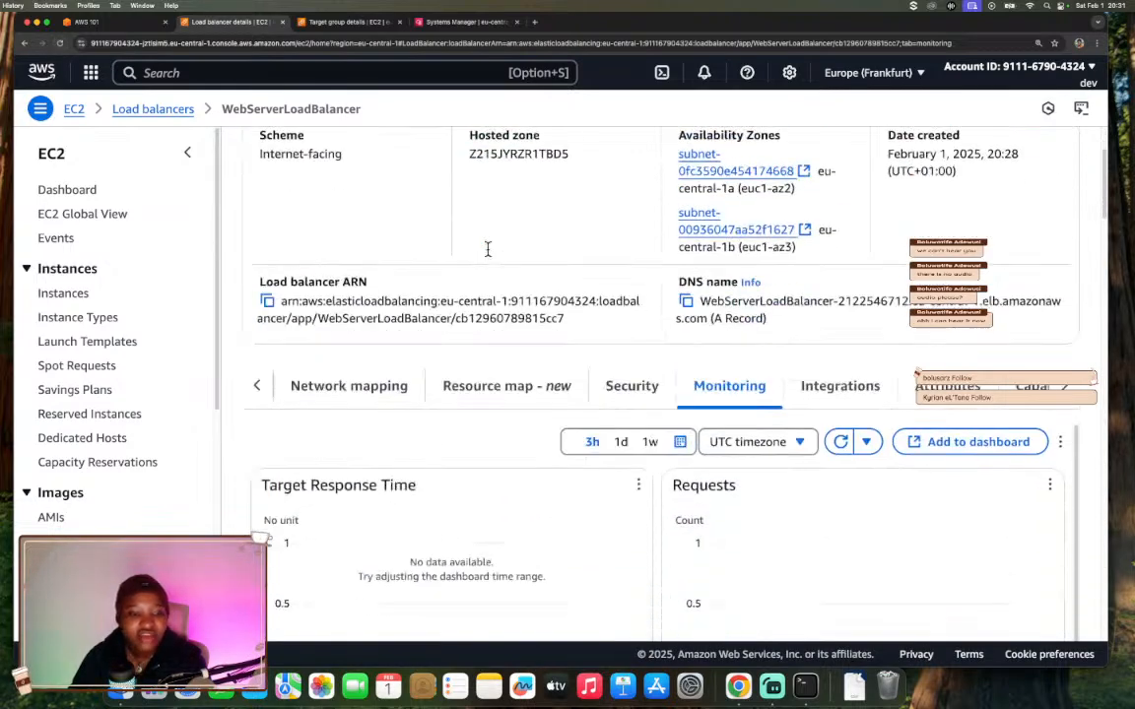
{"action": "scroll", "coordinate": [490, 256], "scroll_direction": "down", "scroll_amount": 4}
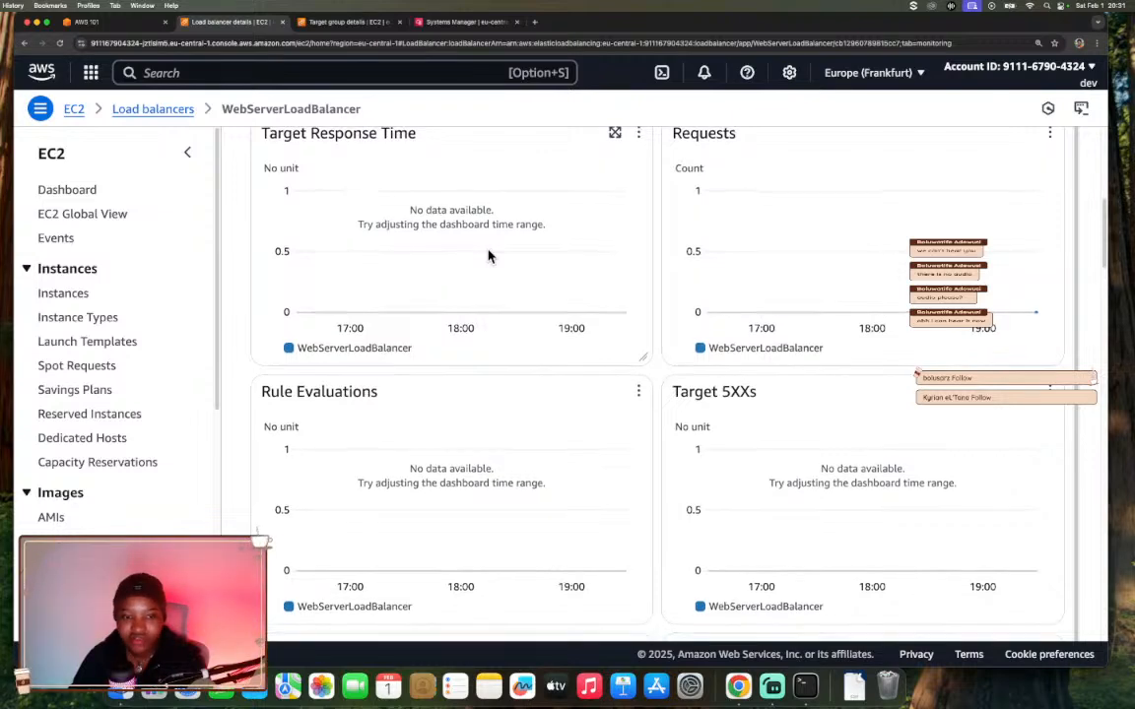
{"action": "scroll", "coordinate": [511, 238], "scroll_direction": "up", "scroll_amount": 10}
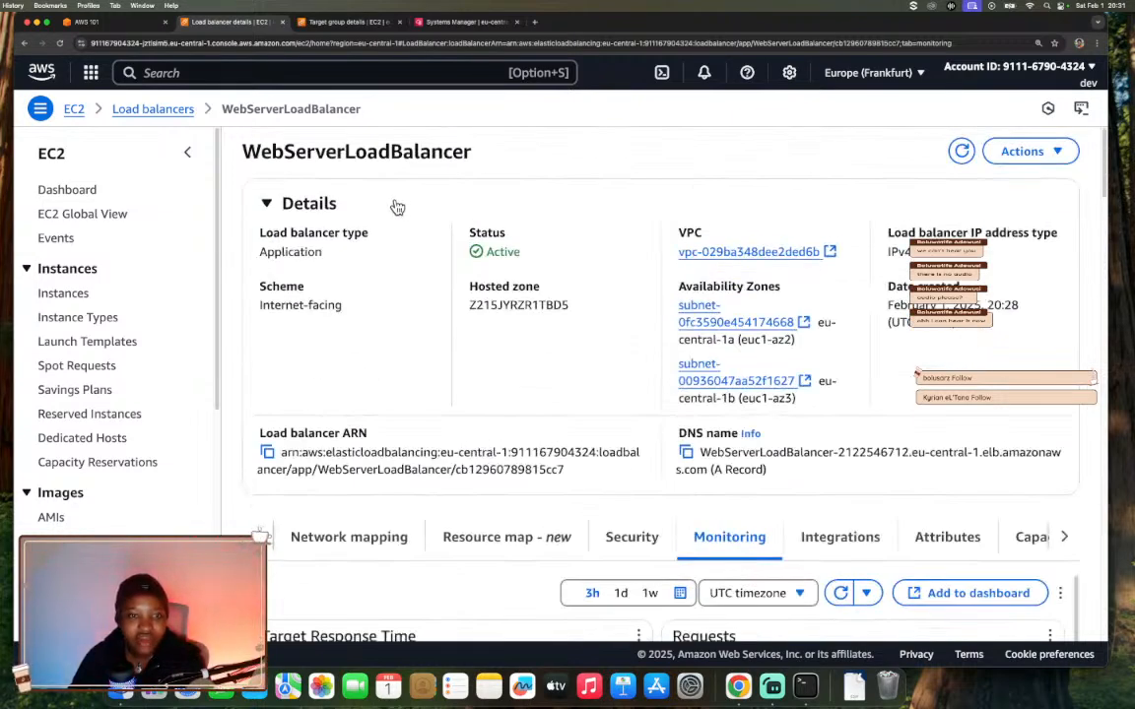
- Open the list of load balancers, check the State column, and select WebServerLoadBalancer
{"action": "scroll", "coordinate": [129, 392], "scroll_direction": "down", "scroll_amount": 8}
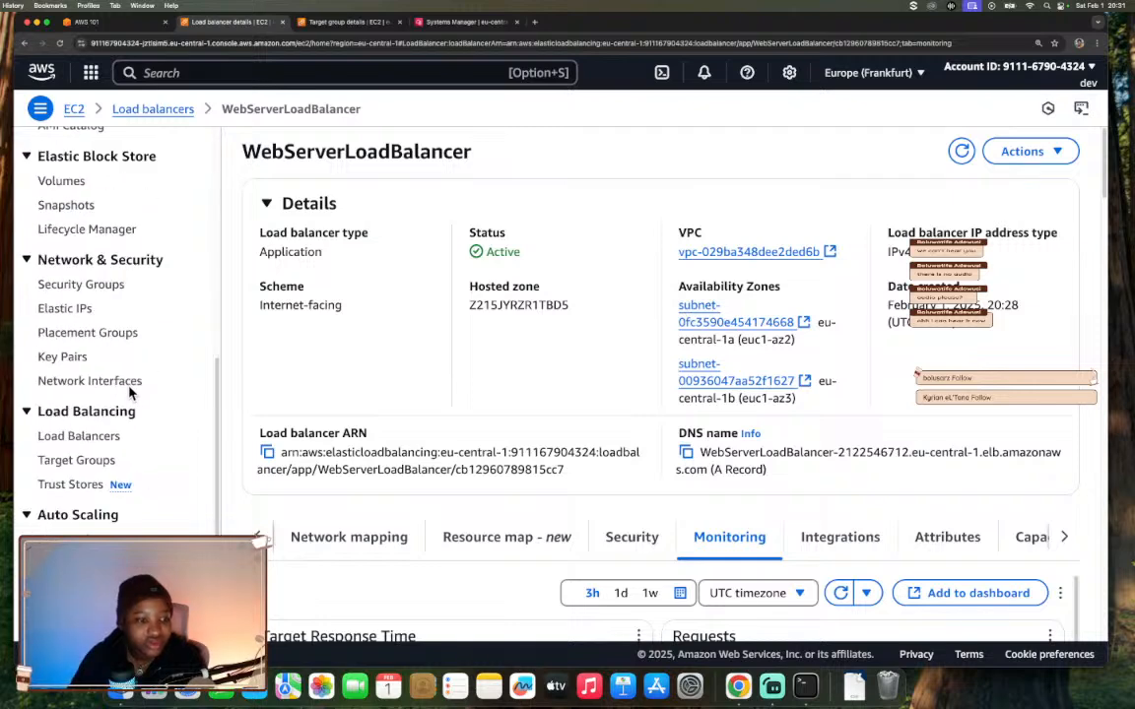
{"action": "left_click", "coordinate": [111, 436]}
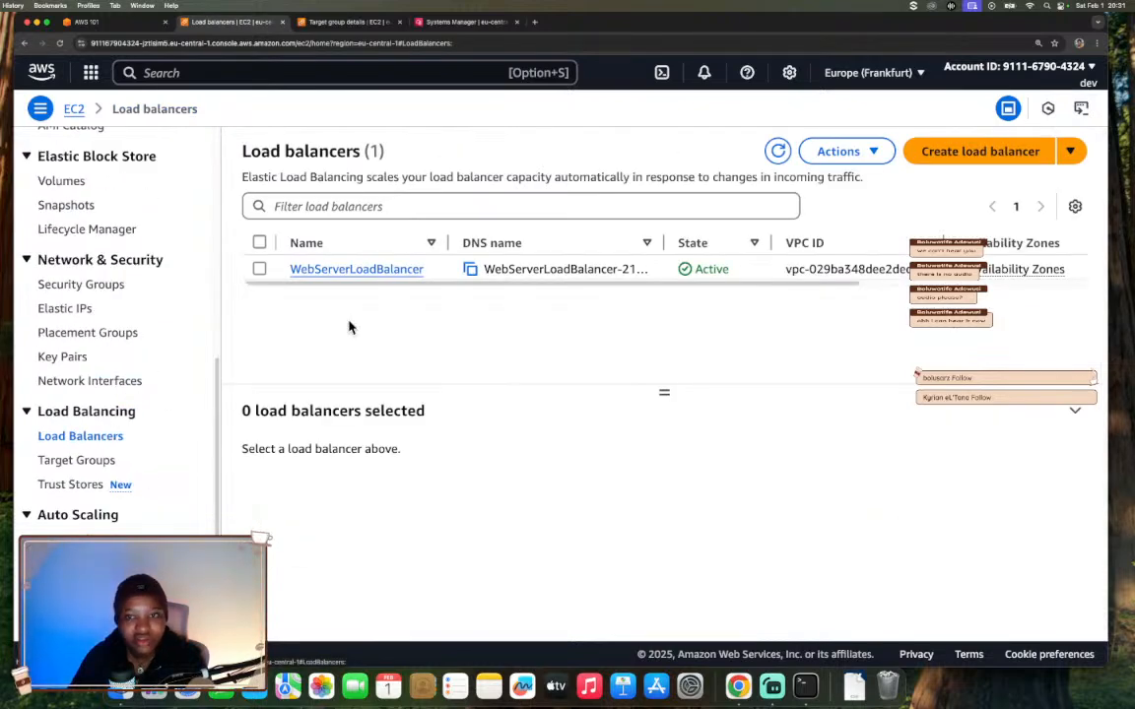
{"action": "left_click_drag", "start_coordinate": [417, 287], "coordinate": [527, 293]}
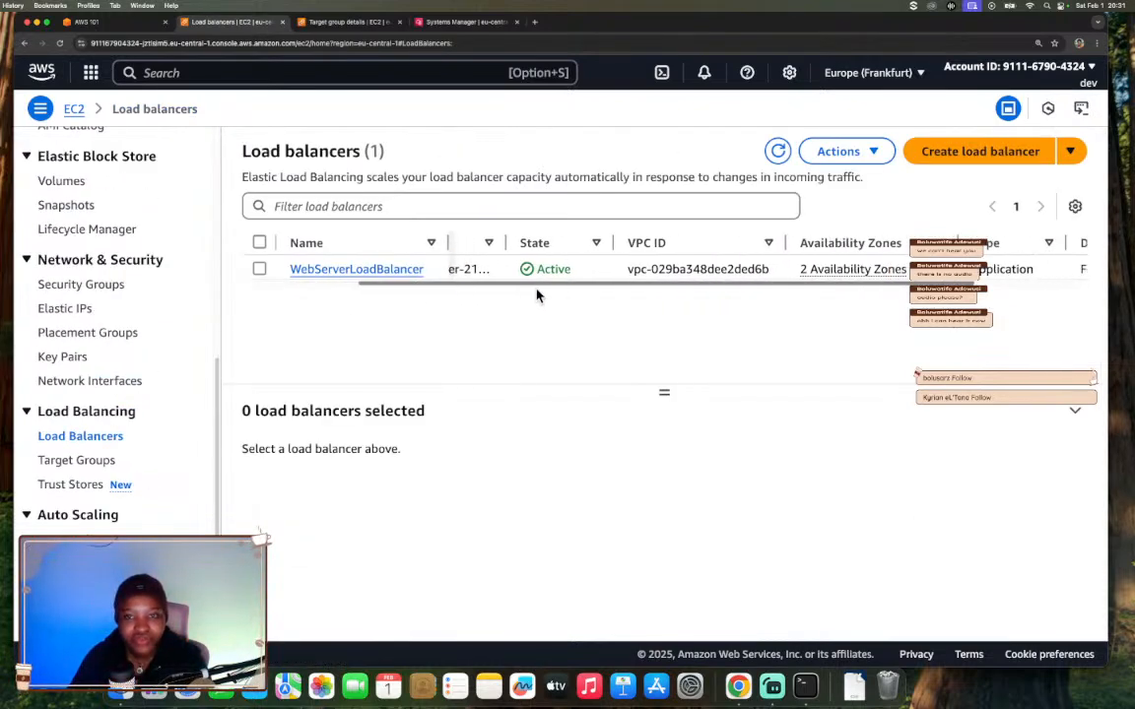
{"action": "left_click", "coordinate": [260, 268]}
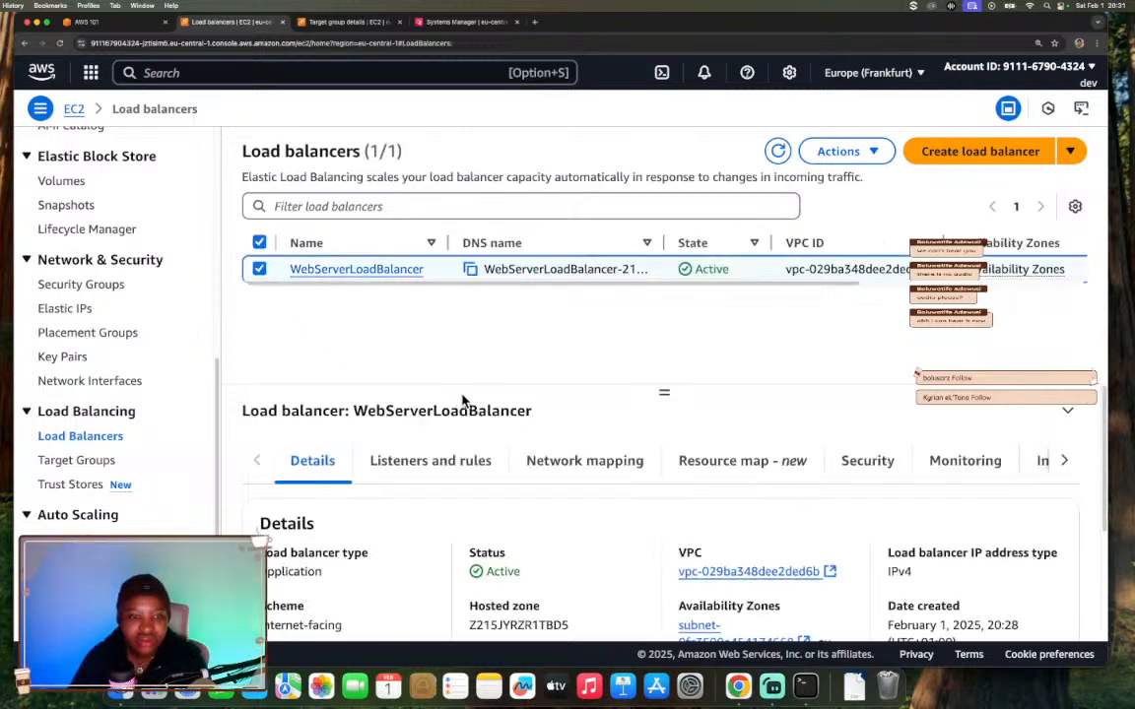
- Enlarge the details pane and look through WebServerLoadBalancer's status, availability zones, ARN and DNS name
{"action": "scroll", "coordinate": [611, 414], "scroll_direction": "down", "scroll_amount": 5}
{"action": "scroll", "coordinate": [650, 419], "scroll_direction": "up", "scroll_amount": 3}
{"action": "left_click_drag", "start_coordinate": [662, 392], "coordinate": [661, 322]}
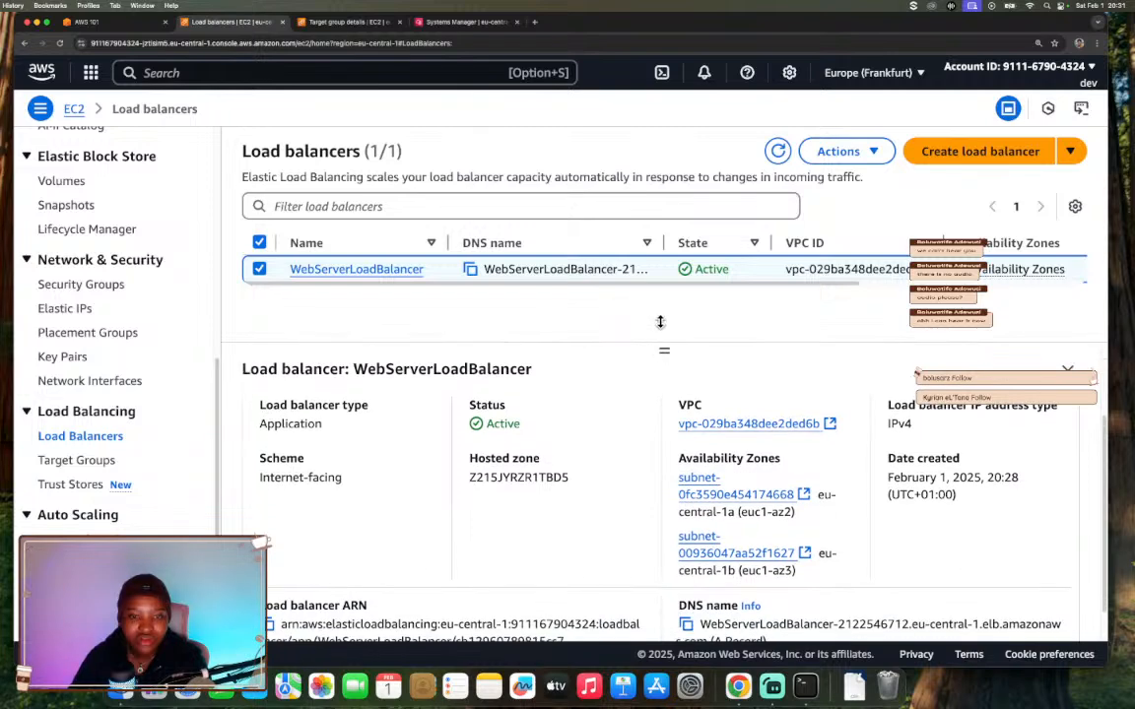
{"action": "scroll", "coordinate": [597, 460], "scroll_direction": "down", "scroll_amount": 1}
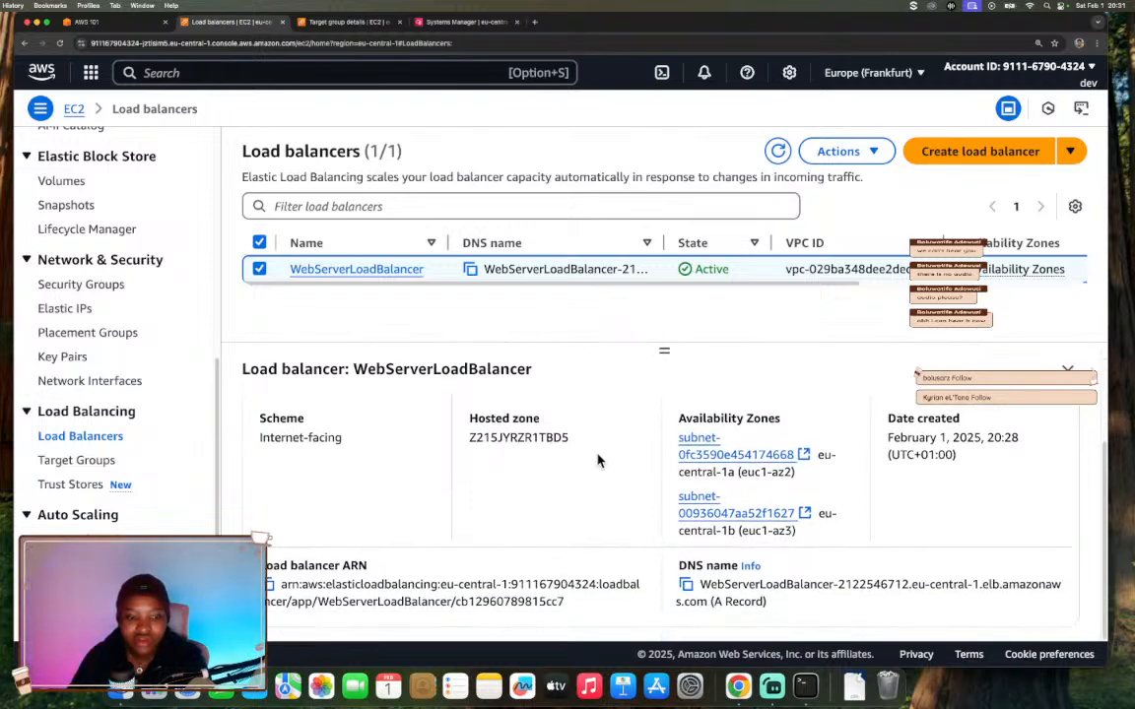
{"action": "scroll", "coordinate": [597, 460], "scroll_direction": "up", "scroll_amount": 3}
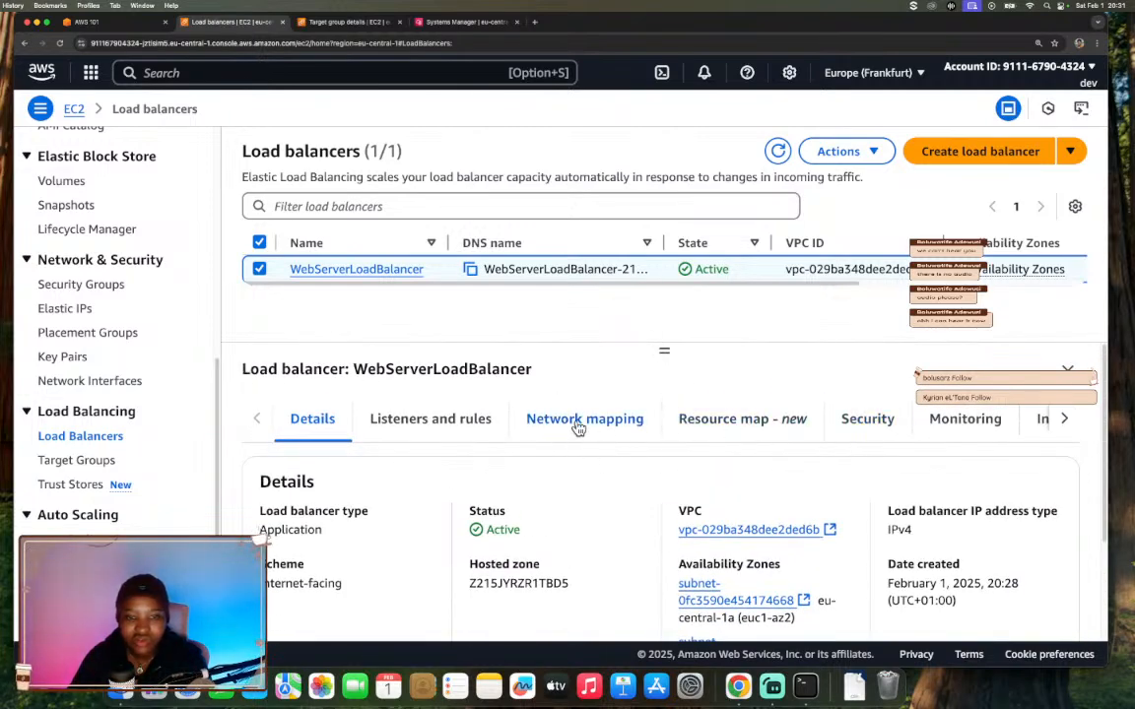
- View WebServerLoadBalancer's listeners and rules, and open WebServerTargetGroup from the HTTP:80 listener's default action
{"action": "left_click", "coordinate": [433, 418]}
{"action": "scroll", "coordinate": [600, 522], "scroll_direction": "down", "scroll_amount": 1}
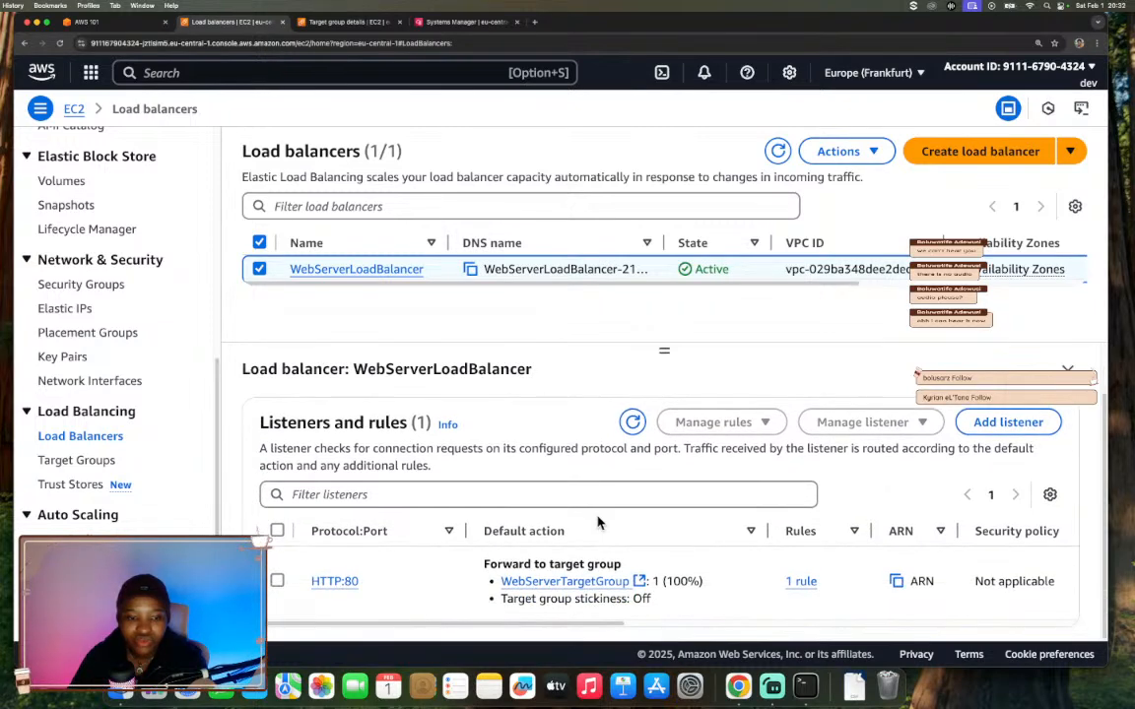
{"action": "scroll", "coordinate": [600, 522], "scroll_direction": "up", "scroll_amount": 1}
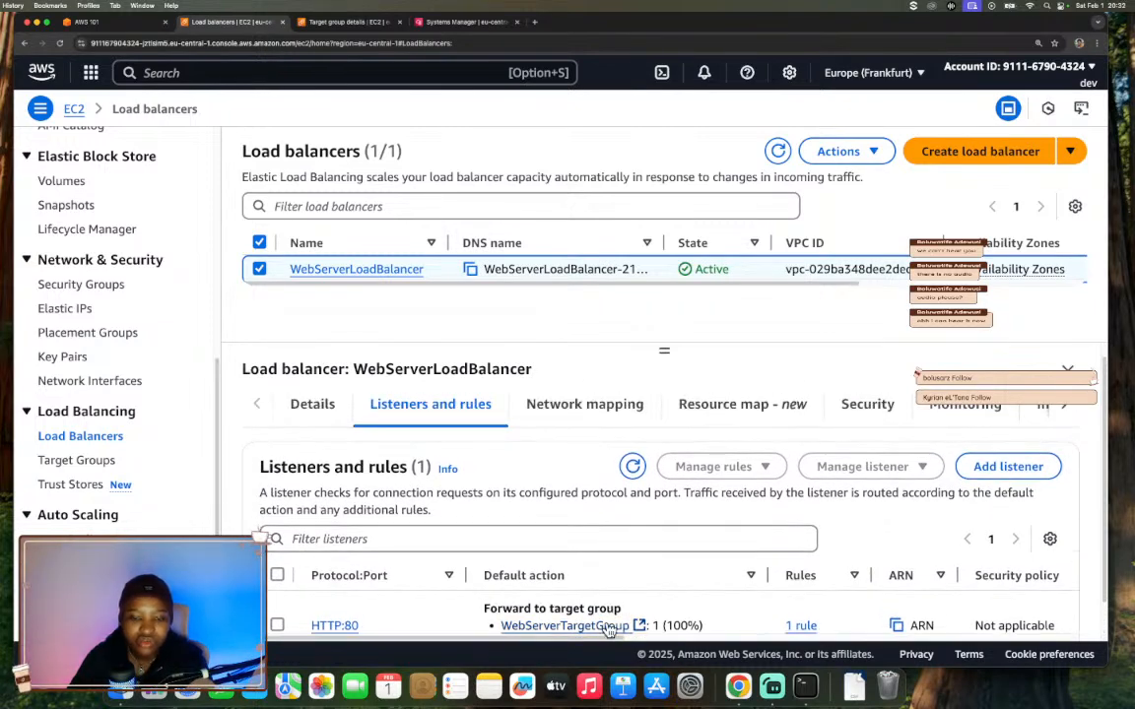
{"action": "left_click", "coordinate": [608, 628]}
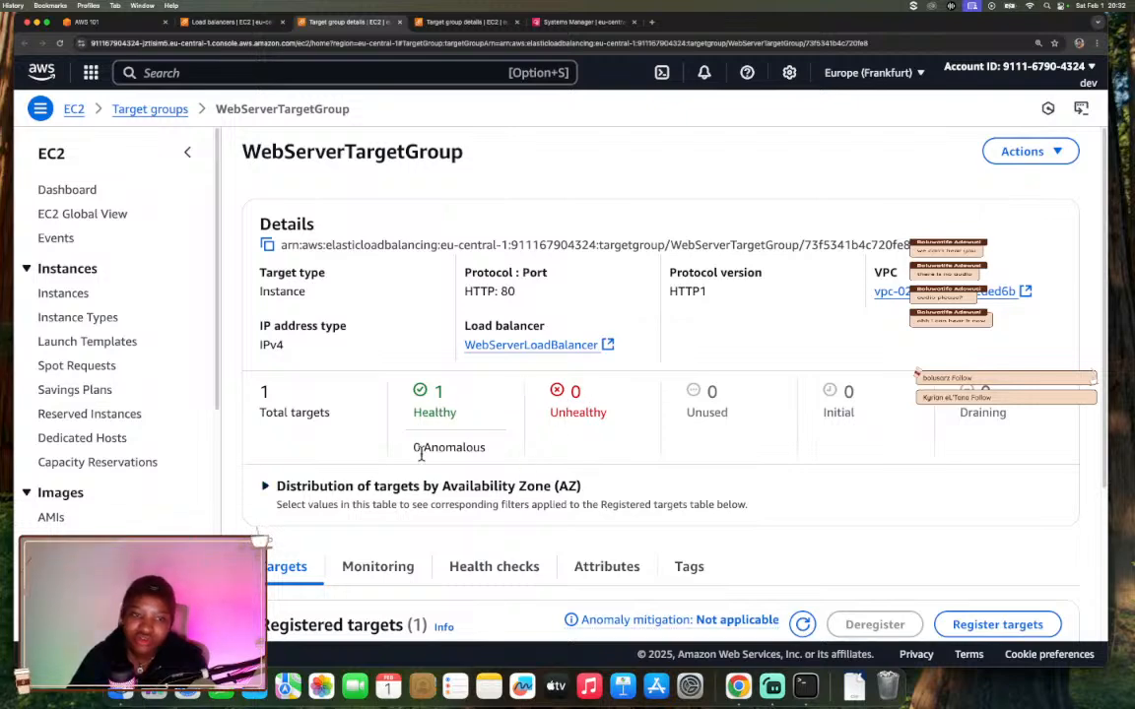
- Check the health status of WebServerTargetGroup's registered target and look at the group's health check settings
{"action": "scroll", "coordinate": [516, 500], "scroll_direction": "down", "scroll_amount": 5}
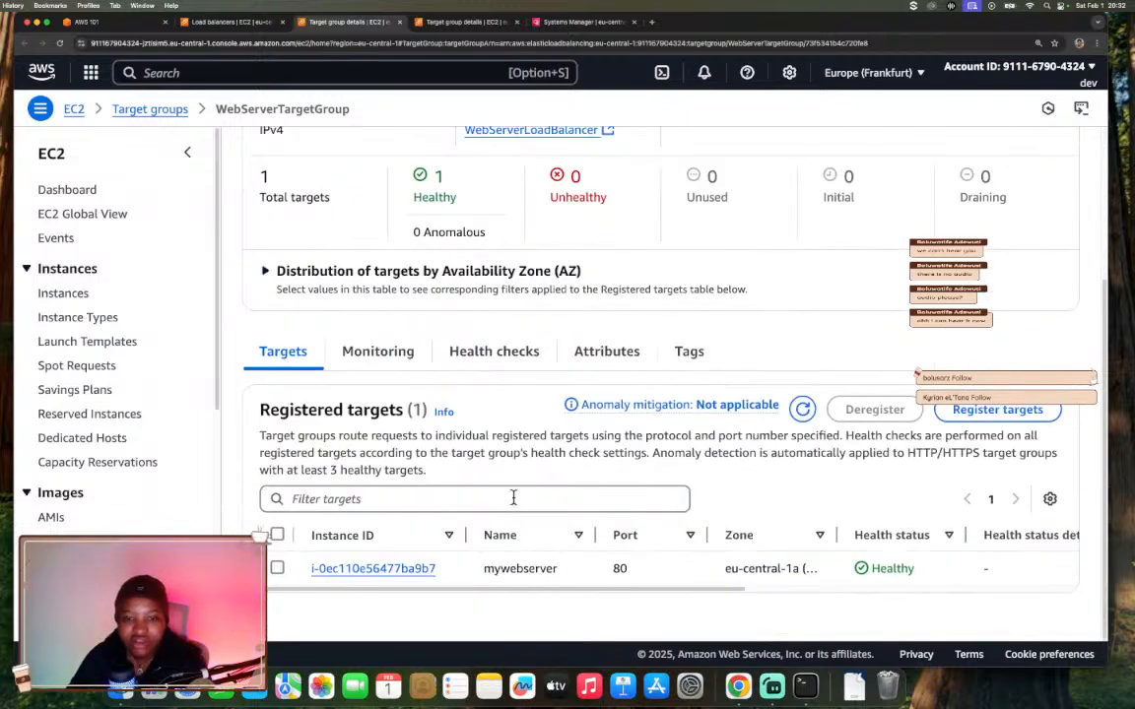
{"action": "mouse_move", "coordinate": [504, 594]}
{"action": "left_mouse_down"}
{"action": "mouse_move", "coordinate": [764, 613]}
{"action": "mouse_move", "coordinate": [682, 617]}
{"action": "mouse_move", "coordinate": [919, 615]}
{"action": "mouse_move", "coordinate": [576, 550]}
{"action": "mouse_move", "coordinate": [397, 532]}
{"action": "left_mouse_up"}
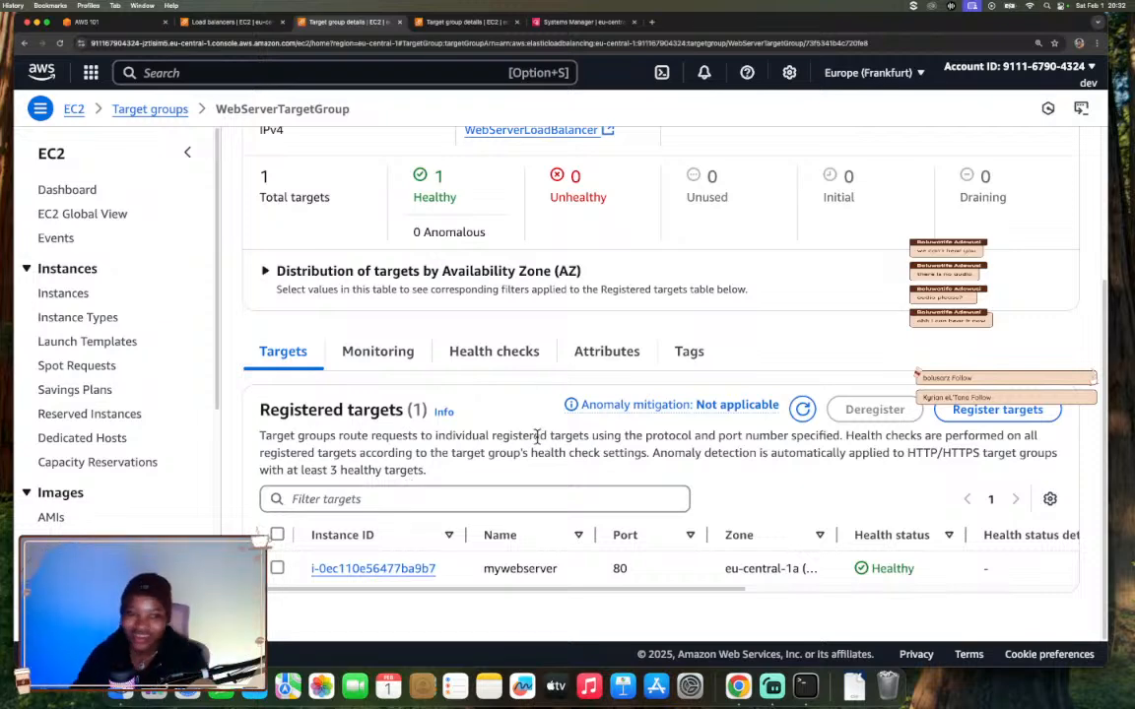
{"action": "left_click", "coordinate": [494, 352]}
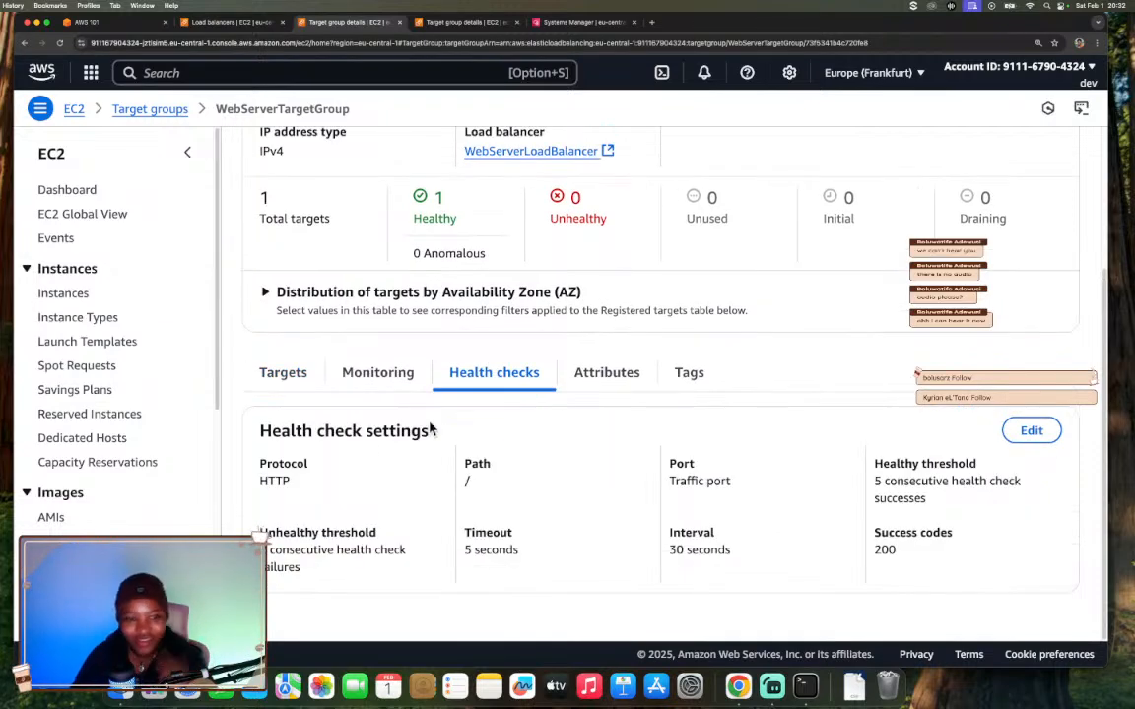
{"action": "left_click", "coordinate": [287, 374]}
- Read instructions 2 to 4 on the workshop's Test Web Server page, covering target health and the load balancer's DNS name
{"action": "left_click", "coordinate": [105, 24]}
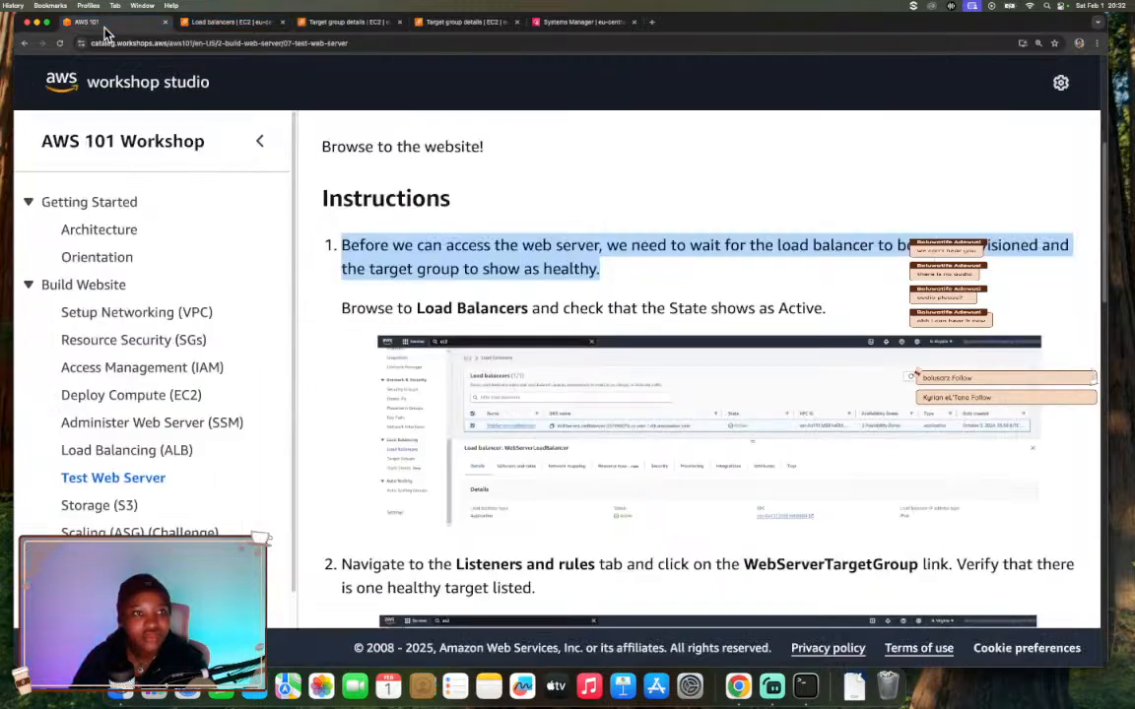
{"action": "scroll", "coordinate": [856, 494], "scroll_direction": "down", "scroll_amount": 2}
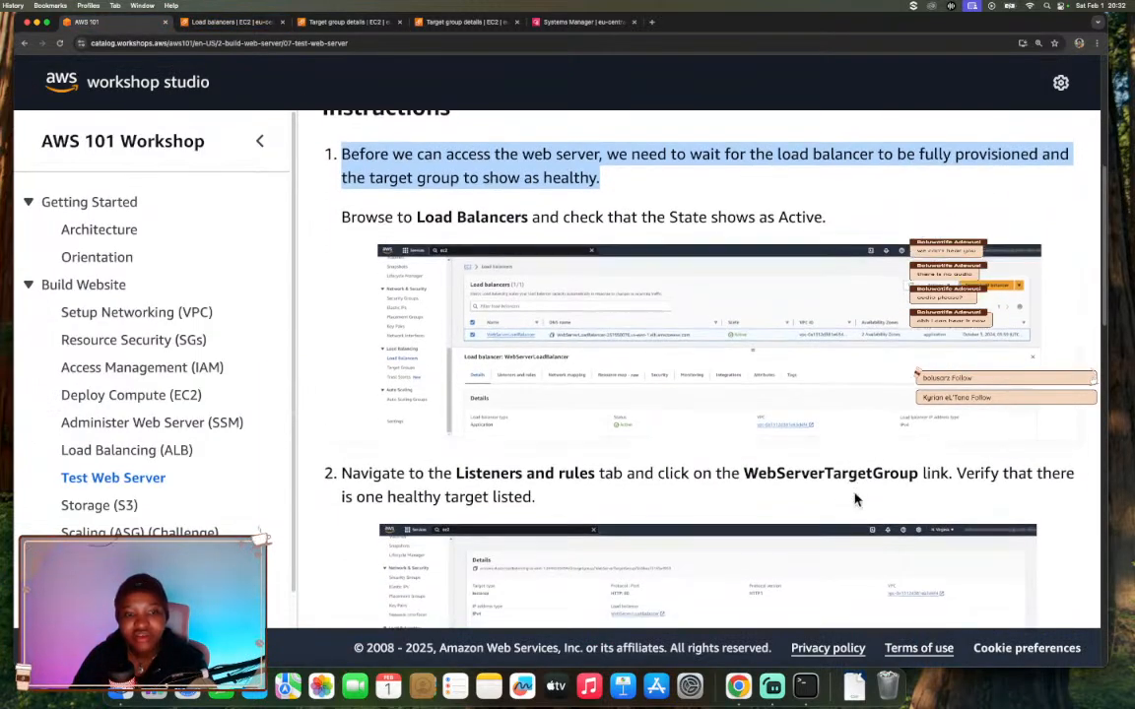
{"action": "scroll", "coordinate": [856, 499], "scroll_direction": "down", "scroll_amount": 4}
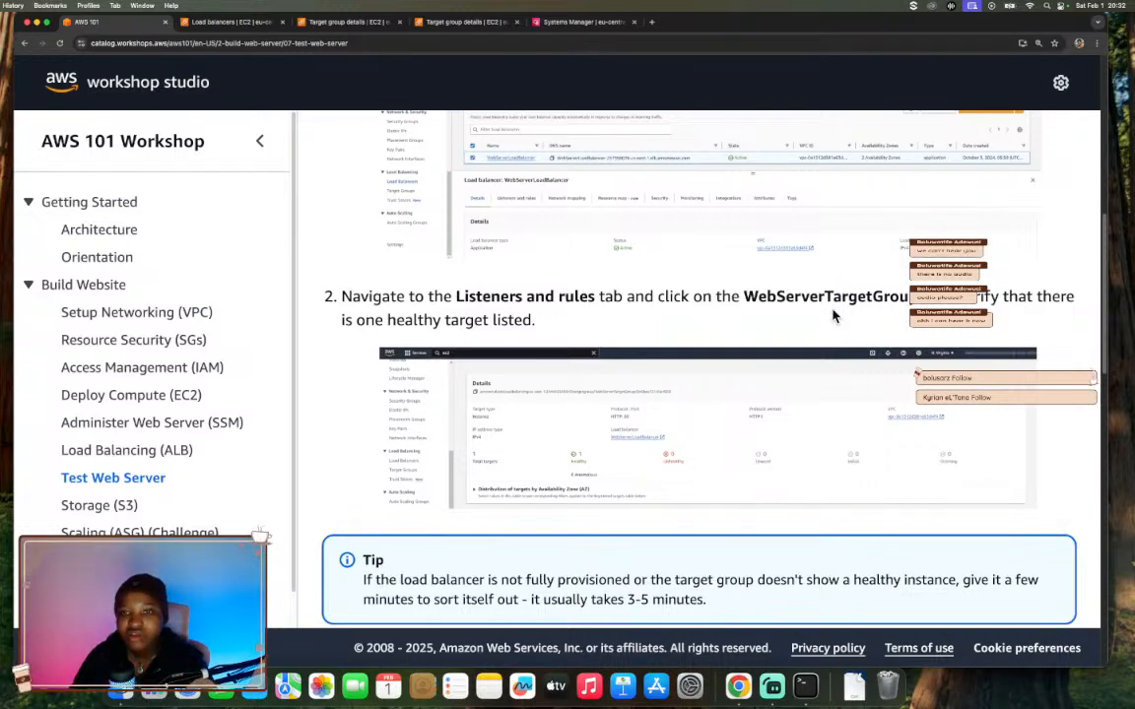
{"action": "scroll", "coordinate": [832, 315], "scroll_direction": "down", "scroll_amount": 1}
{"action": "scroll", "coordinate": [833, 314], "scroll_direction": "down", "scroll_amount": 3}
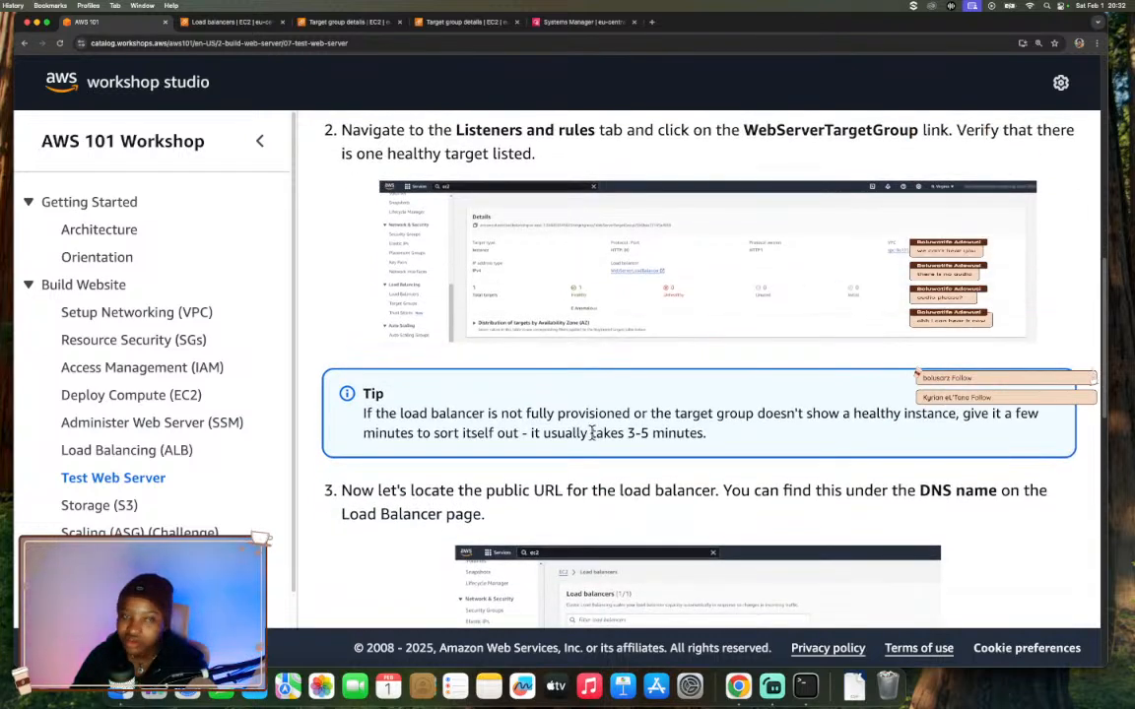
{"action": "scroll", "coordinate": [592, 433], "scroll_direction": "down", "scroll_amount": 5}
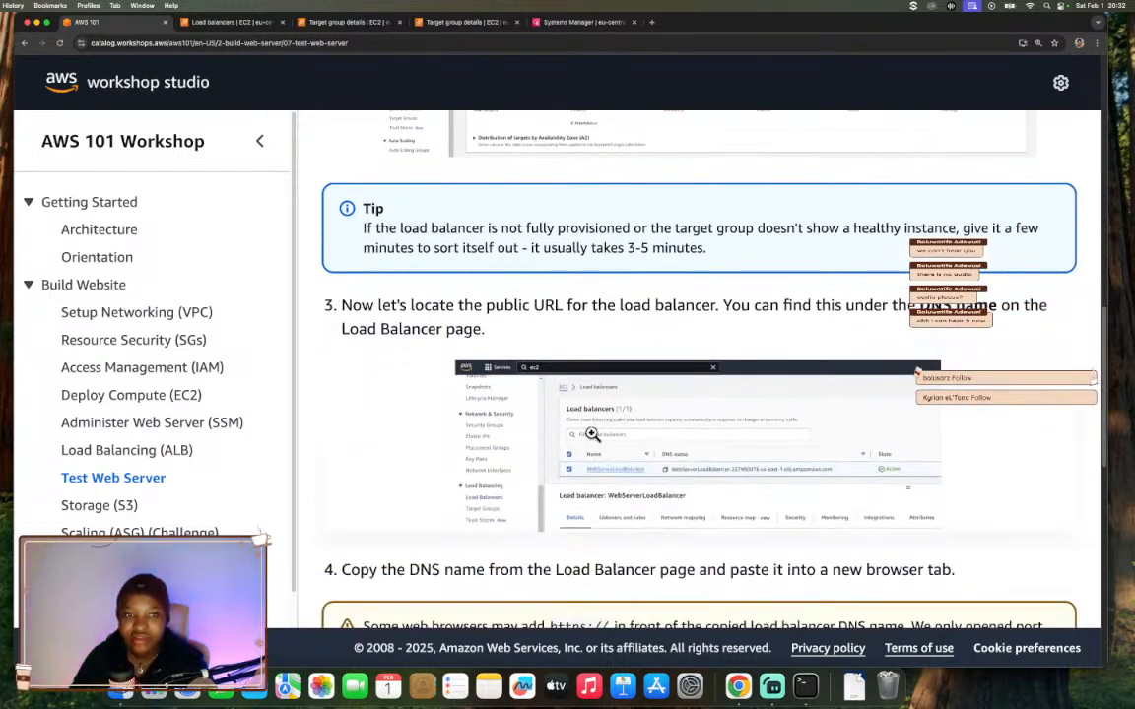
{"action": "scroll", "coordinate": [592, 433], "scroll_direction": "down", "scroll_amount": 2}
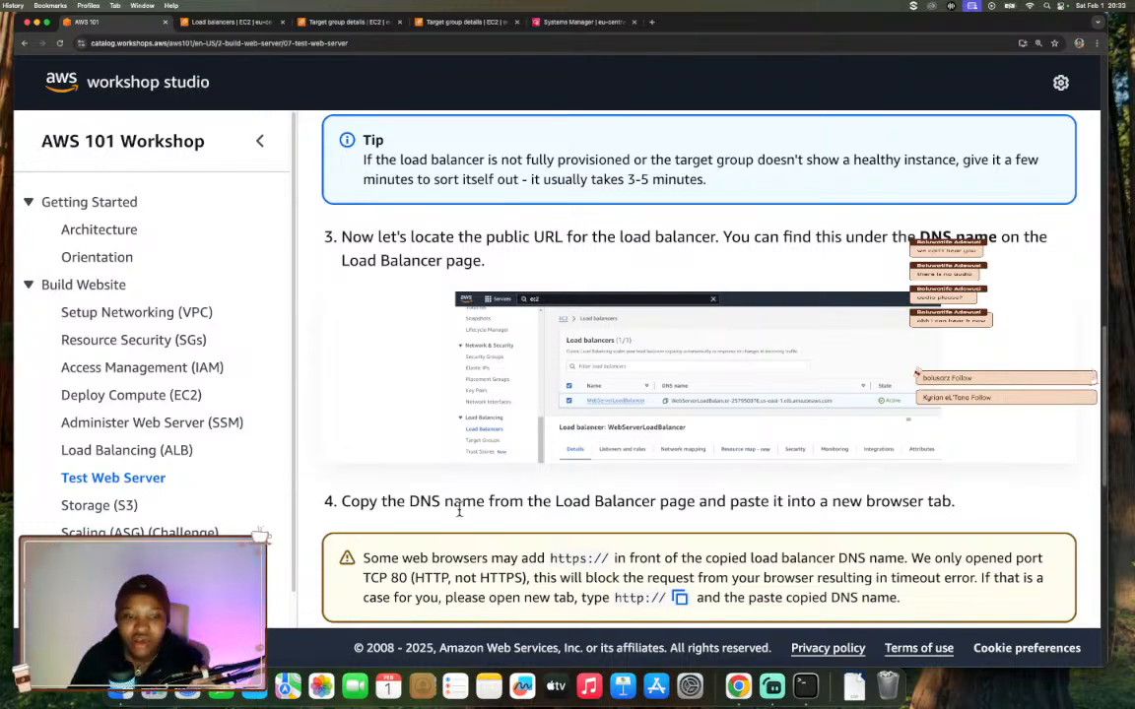
{"action": "scroll", "coordinate": [476, 497], "scroll_direction": "down", "scroll_amount": 1}
- Copy the DNS name from WebServerLoadBalancer's details in the EC2 console
{"action": "left_click", "coordinate": [226, 22]}
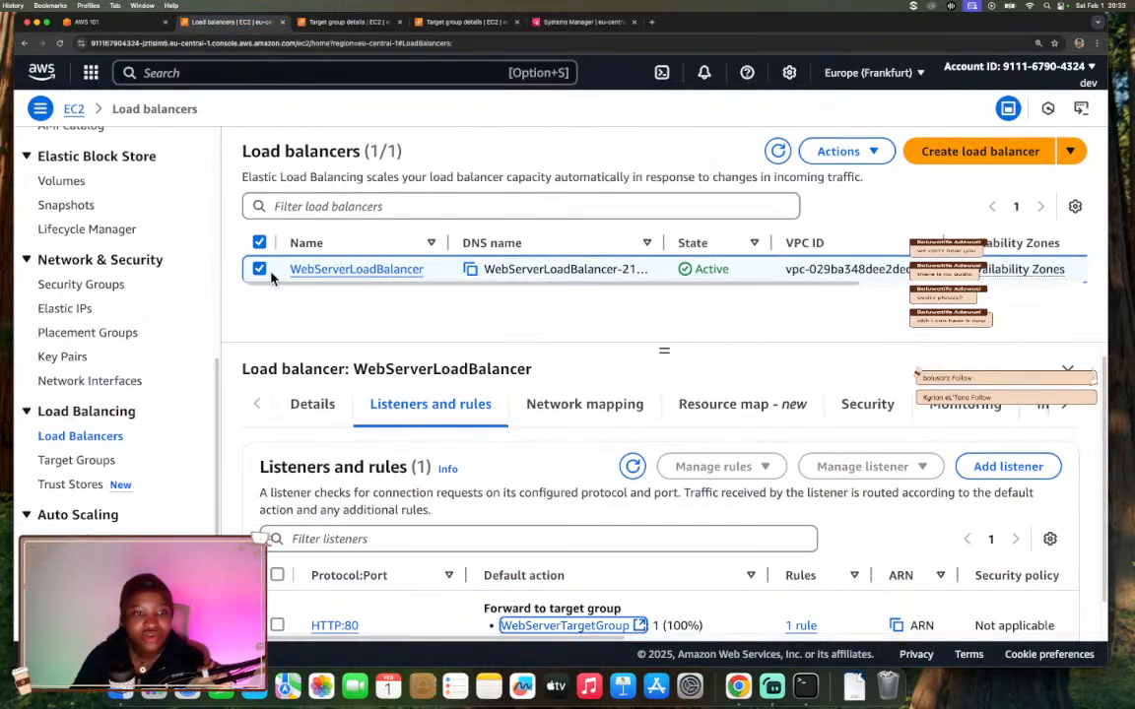
{"action": "left_click", "coordinate": [318, 414]}
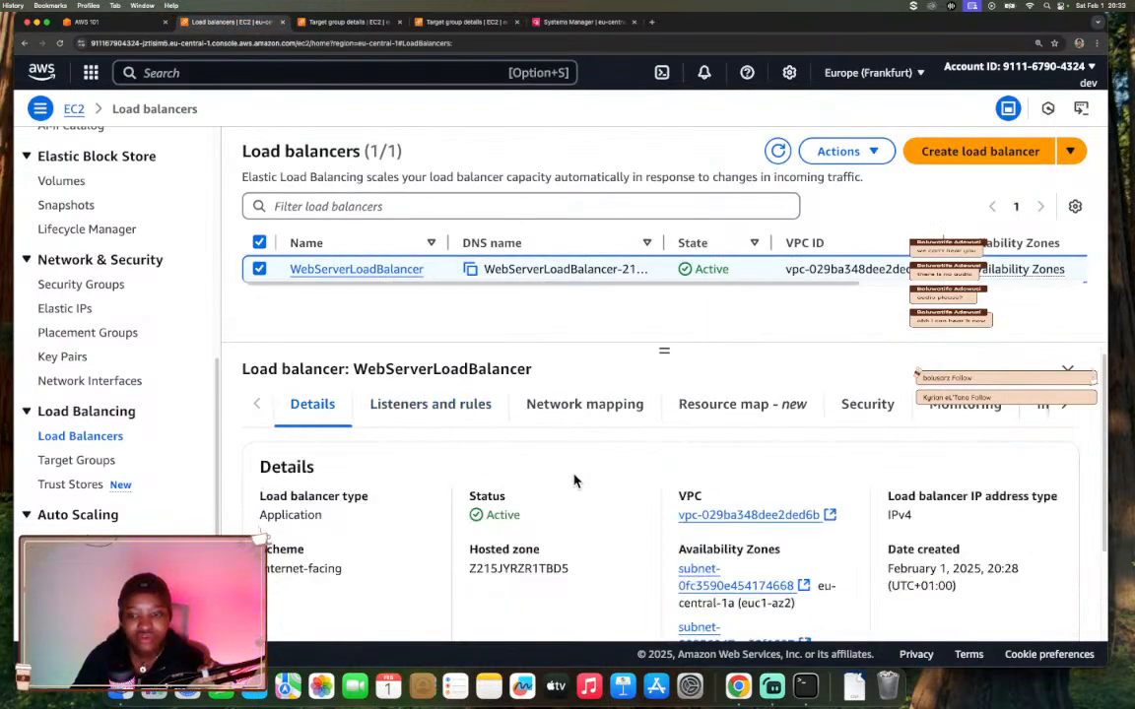
{"action": "scroll", "coordinate": [573, 480], "scroll_direction": "down", "scroll_amount": 3}
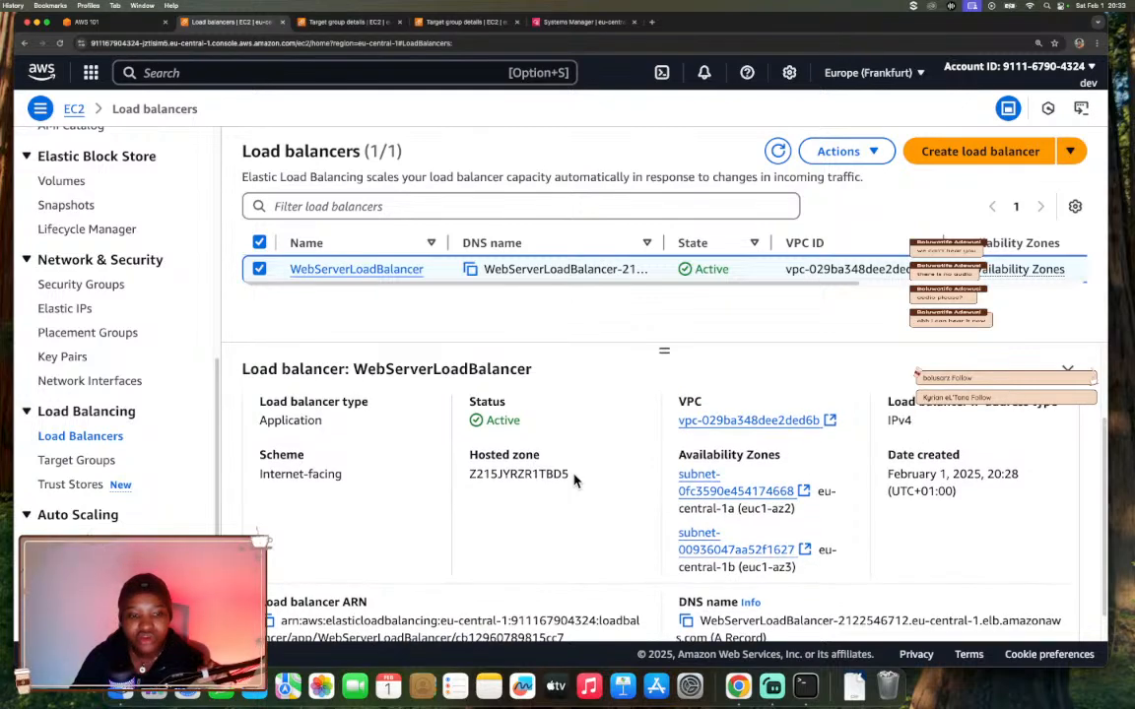
{"action": "scroll", "coordinate": [576, 481], "scroll_direction": "down", "scroll_amount": 1}
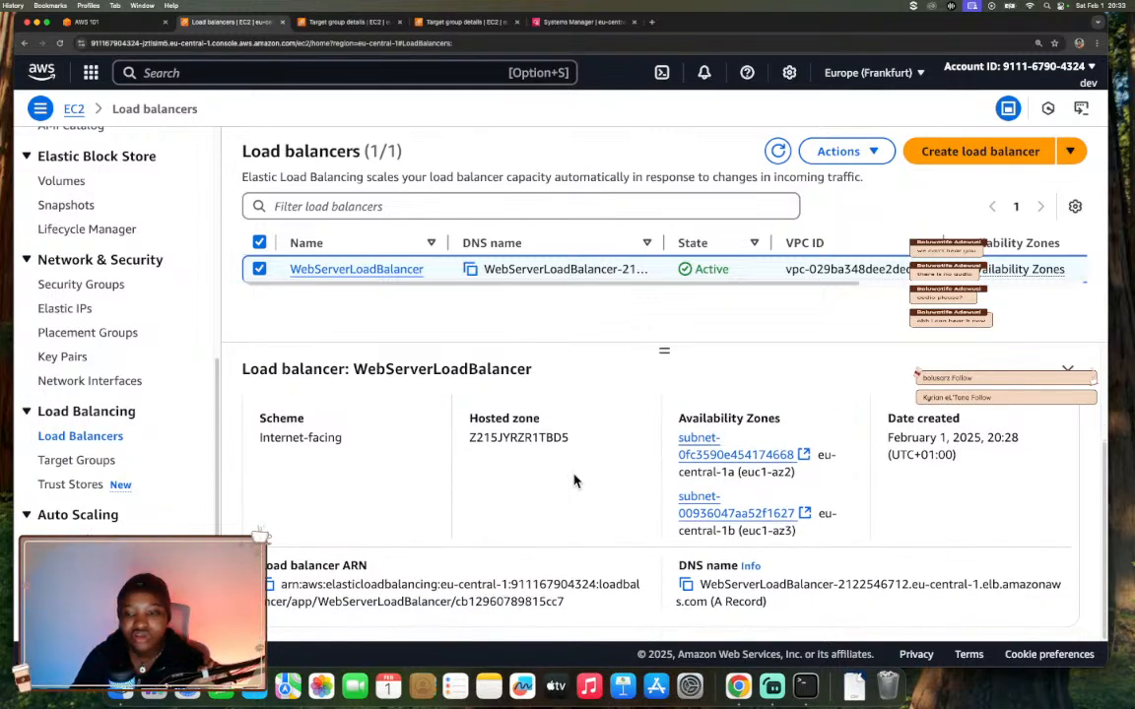
{"action": "left_click_drag", "start_coordinate": [681, 566], "coordinate": [737, 568]}
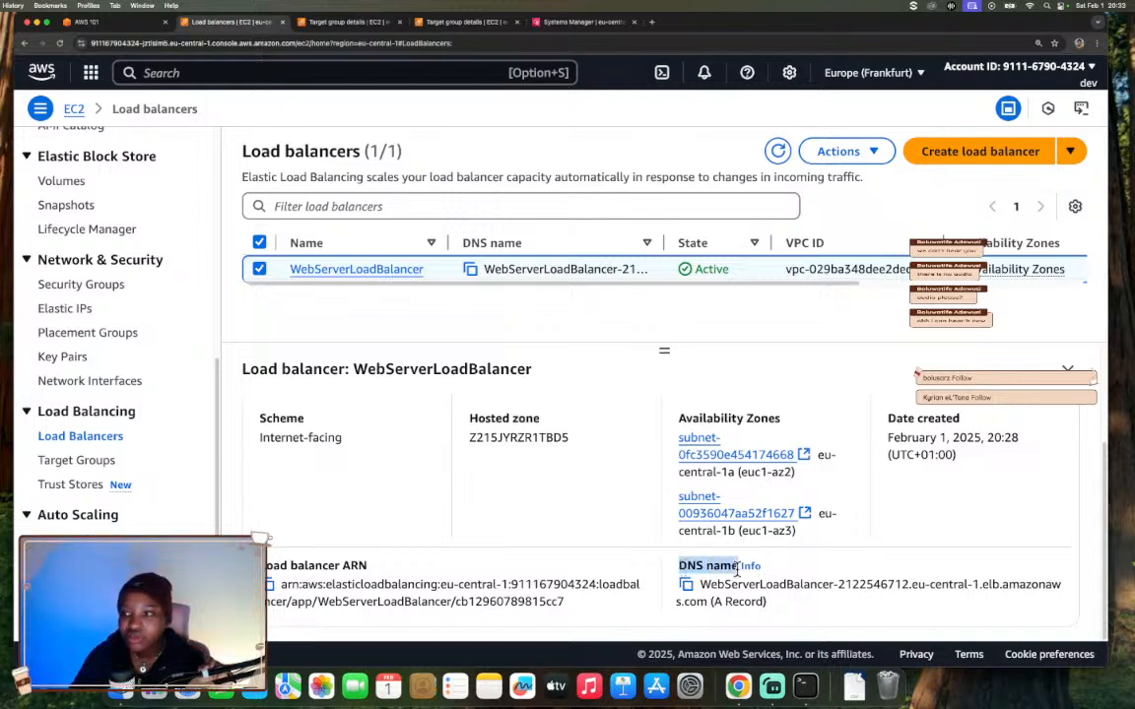
{"action": "left_click", "coordinate": [686, 584]}
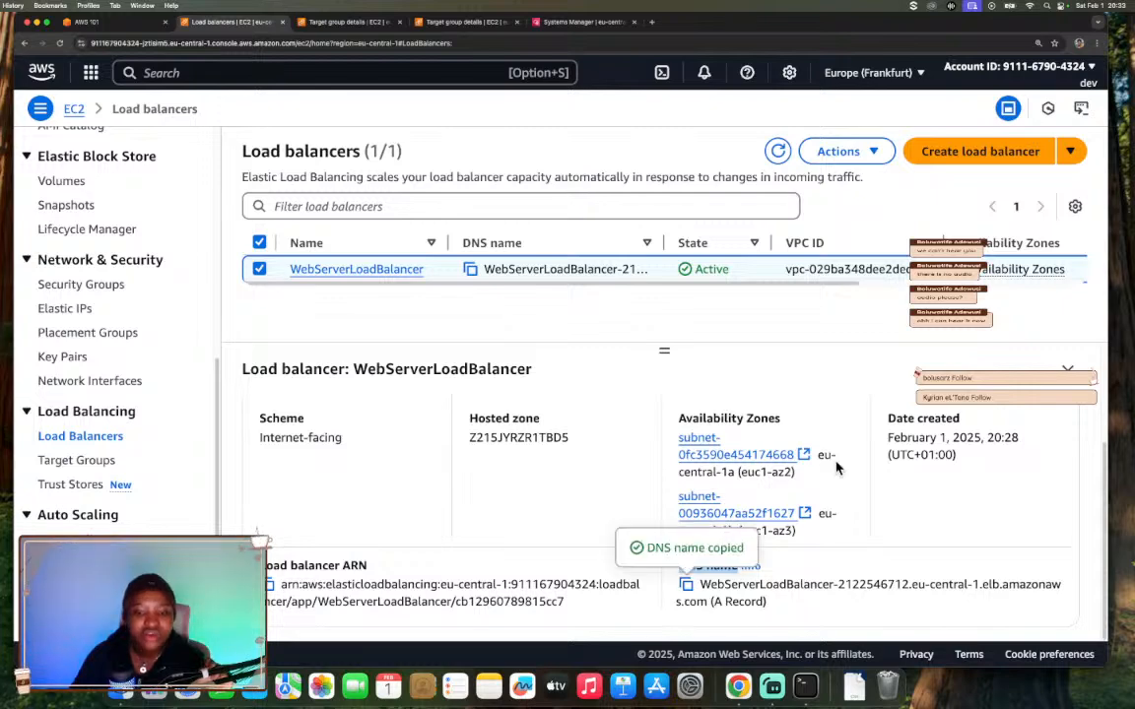
- Try to open the copied load balancer DNS name in a new browser tab
{"action": "left_click", "coordinate": [652, 22]}
{"action": "key", "text": "super+v"}
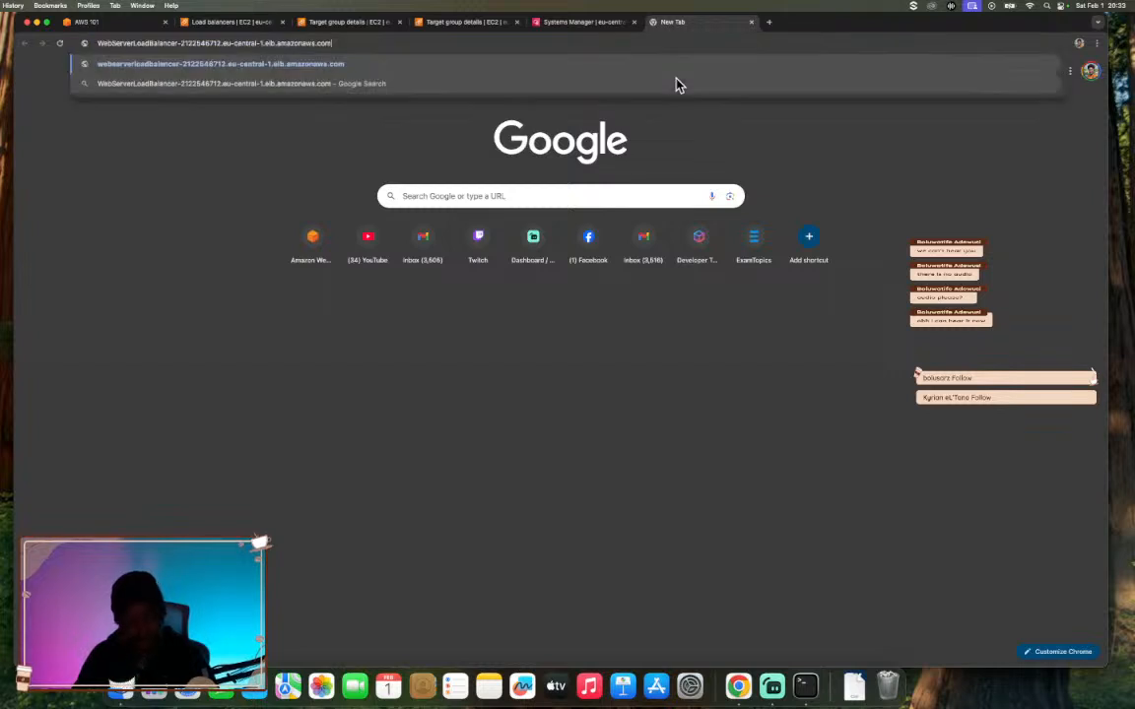
{"action": "key", "text": "Return"}
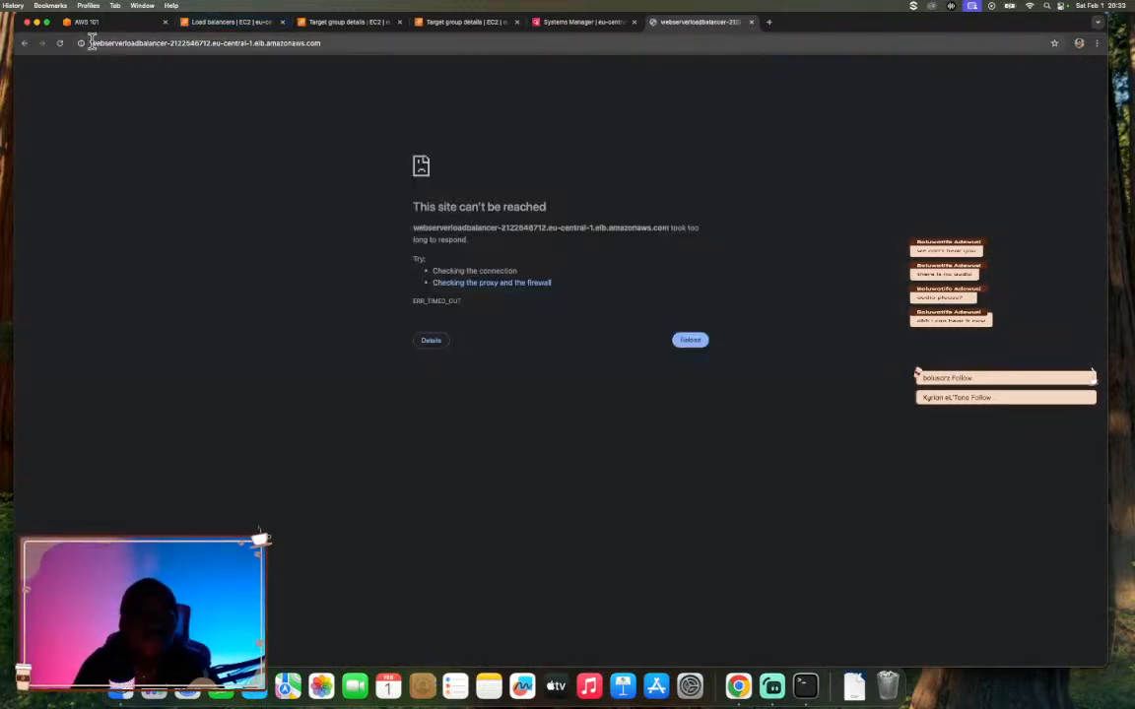
{"action": "left_click", "coordinate": [89, 42]}
{"action": "key", "text": "Left"}
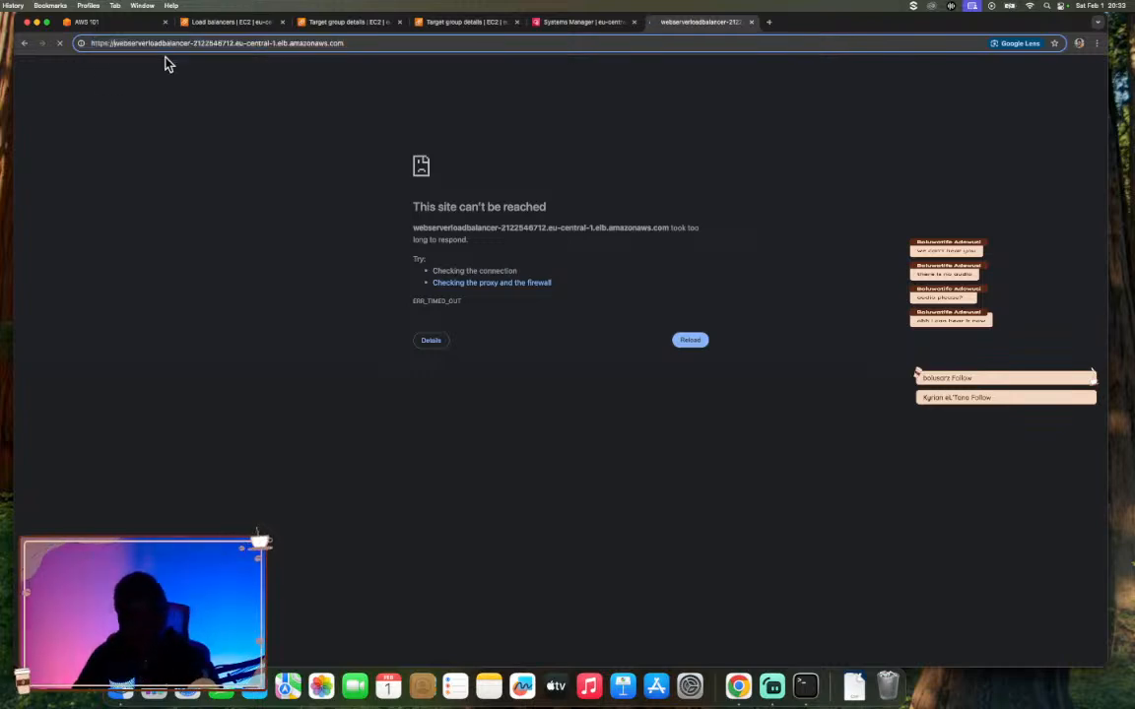
{"action": "left_click", "coordinate": [115, 23]}
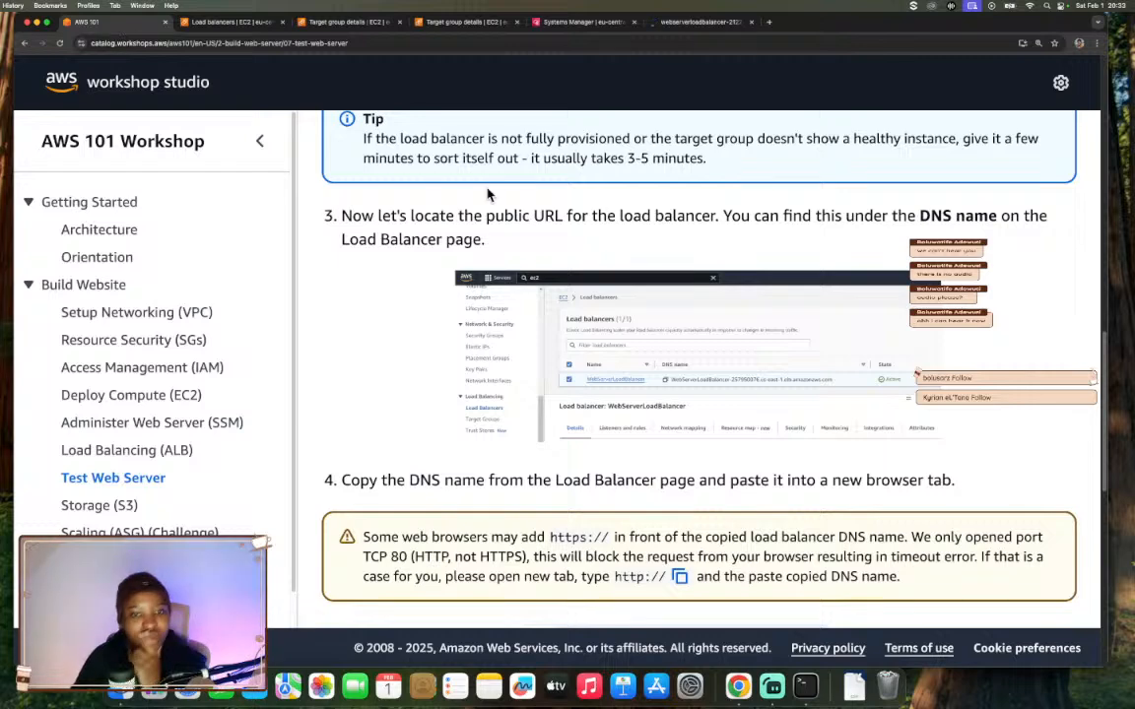
{"action": "scroll", "coordinate": [504, 248], "scroll_direction": "down", "scroll_amount": 2}
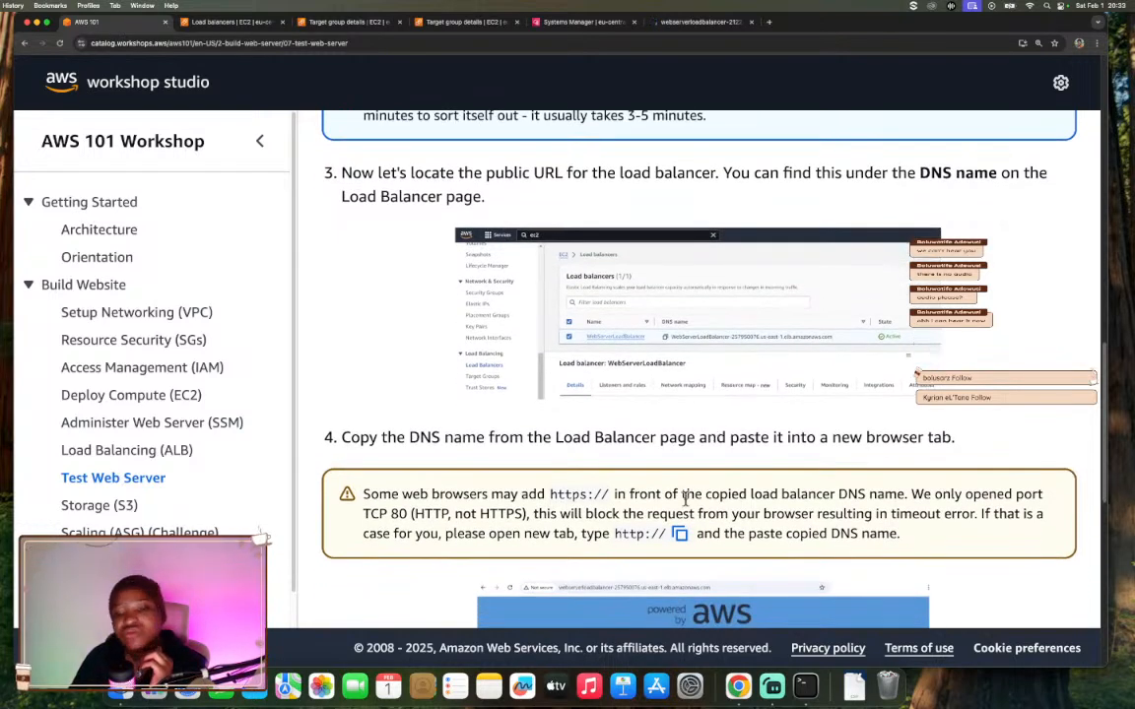
{"action": "left_click", "coordinate": [687, 23]}
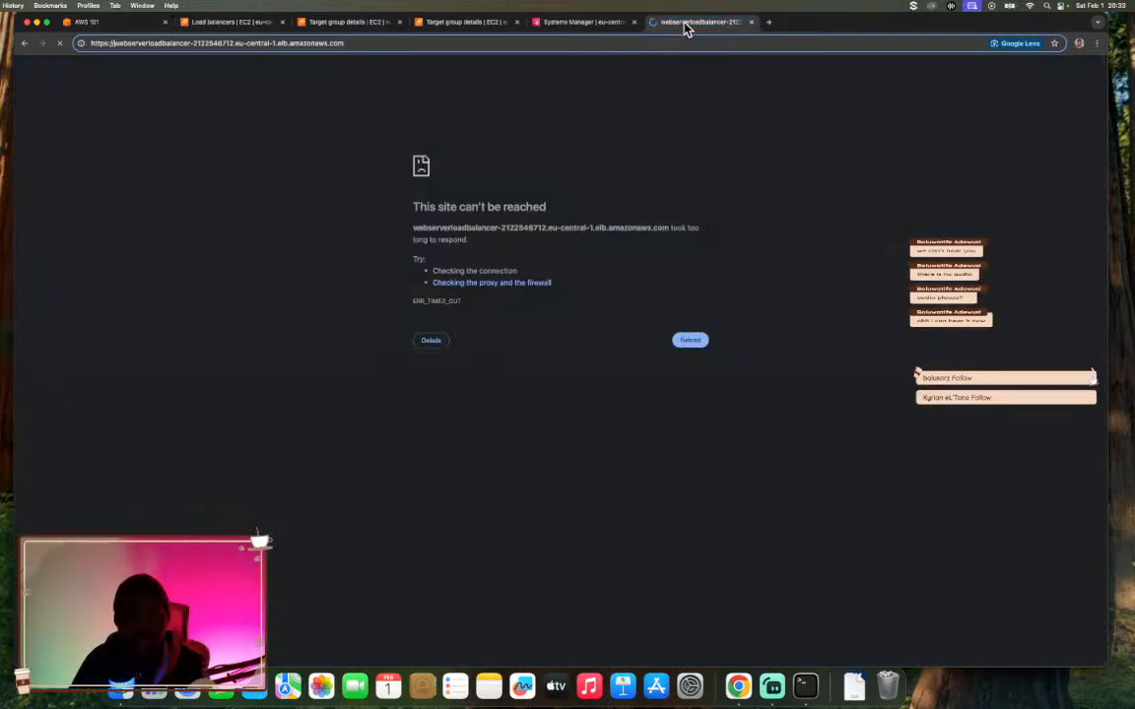
{"action": "left_click_drag", "start_coordinate": [111, 43], "coordinate": [88, 49]}
{"action": "key", "text": "BackSpace"}
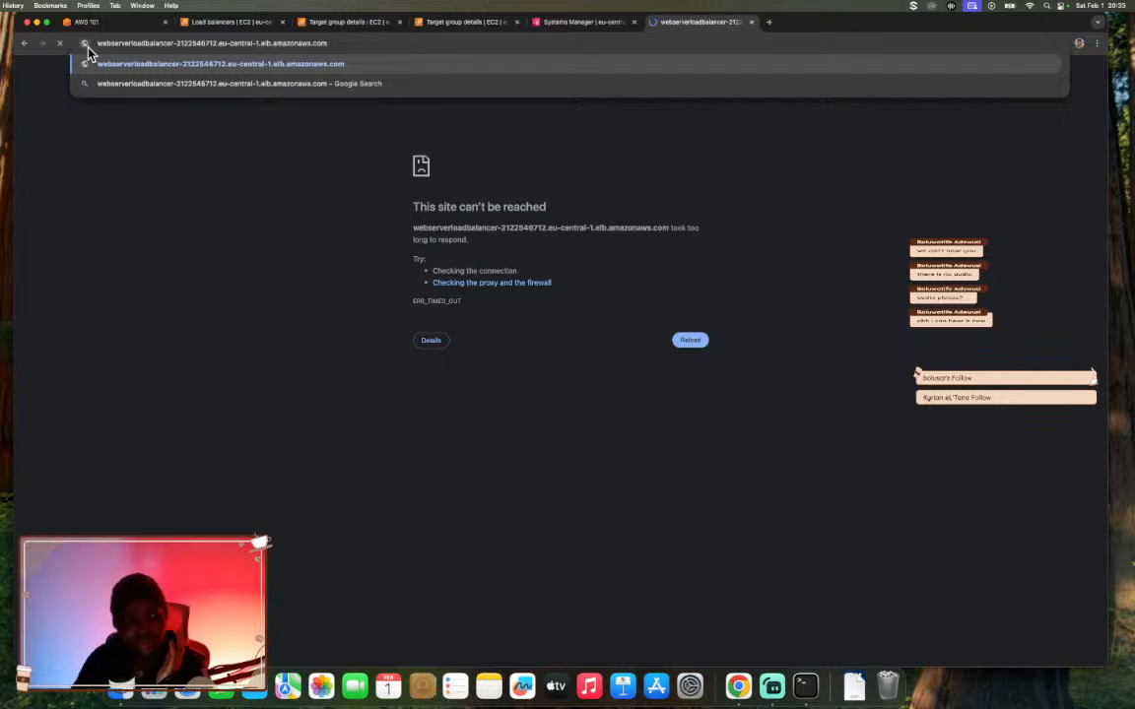
{"action": "key", "text": "Return"}
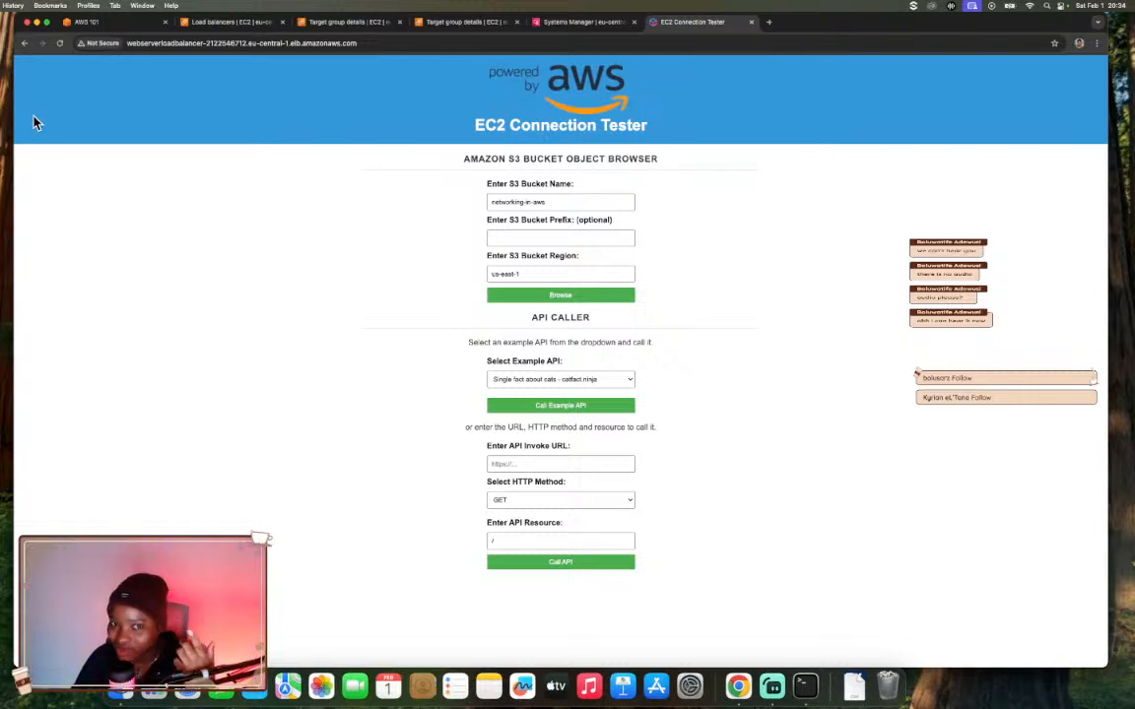
- Read the rest of the workshop's Test Web Server page, covering the example API test and the resilience tip
{"action": "left_click", "coordinate": [98, 24]}
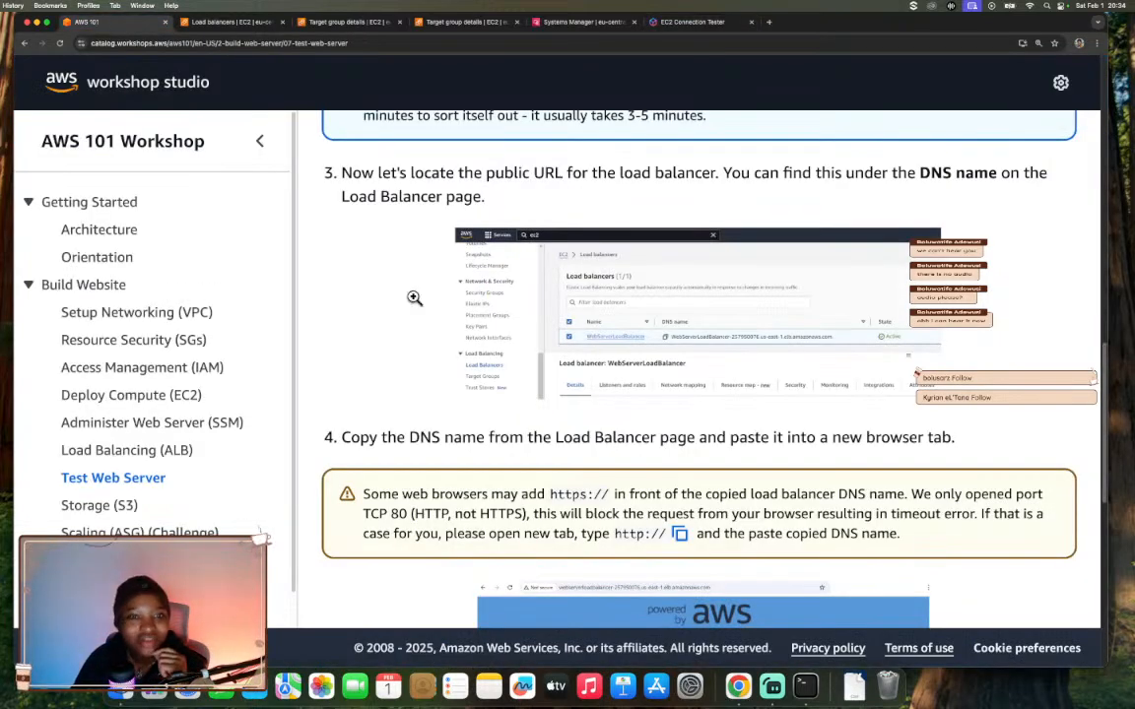
{"action": "scroll", "coordinate": [519, 367], "scroll_direction": "down", "scroll_amount": 3}
{"action": "scroll", "coordinate": [519, 368], "scroll_direction": "down", "scroll_amount": 10}
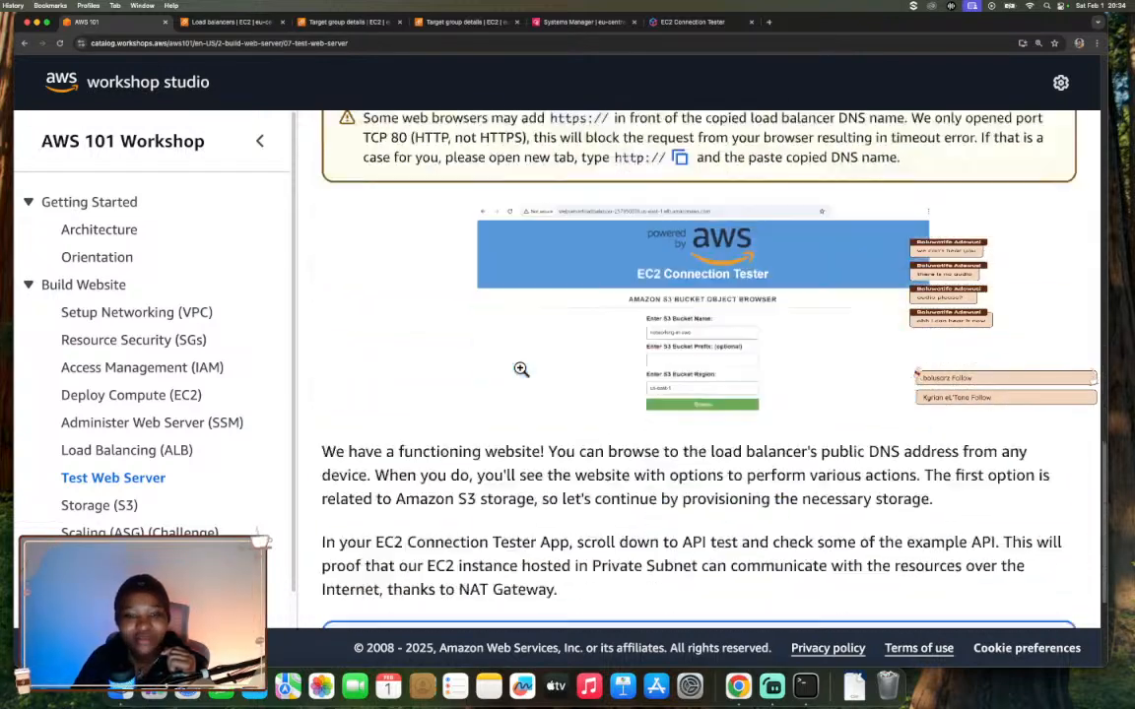
{"action": "scroll", "coordinate": [522, 375], "scroll_direction": "down", "scroll_amount": 1}
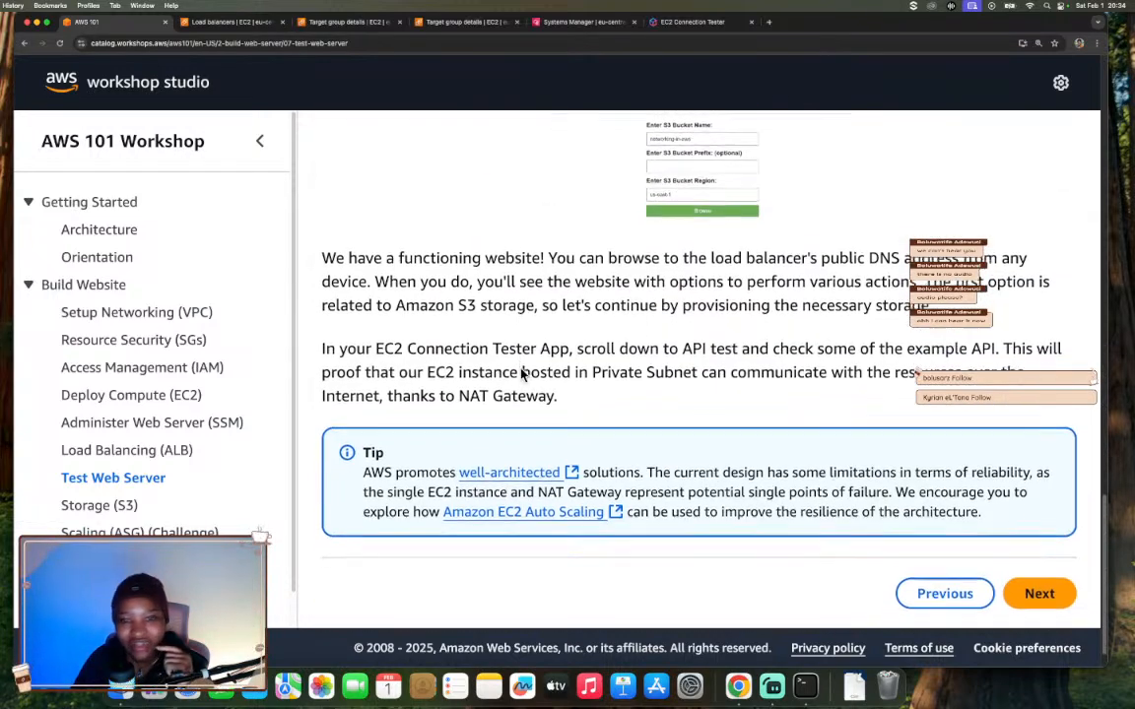
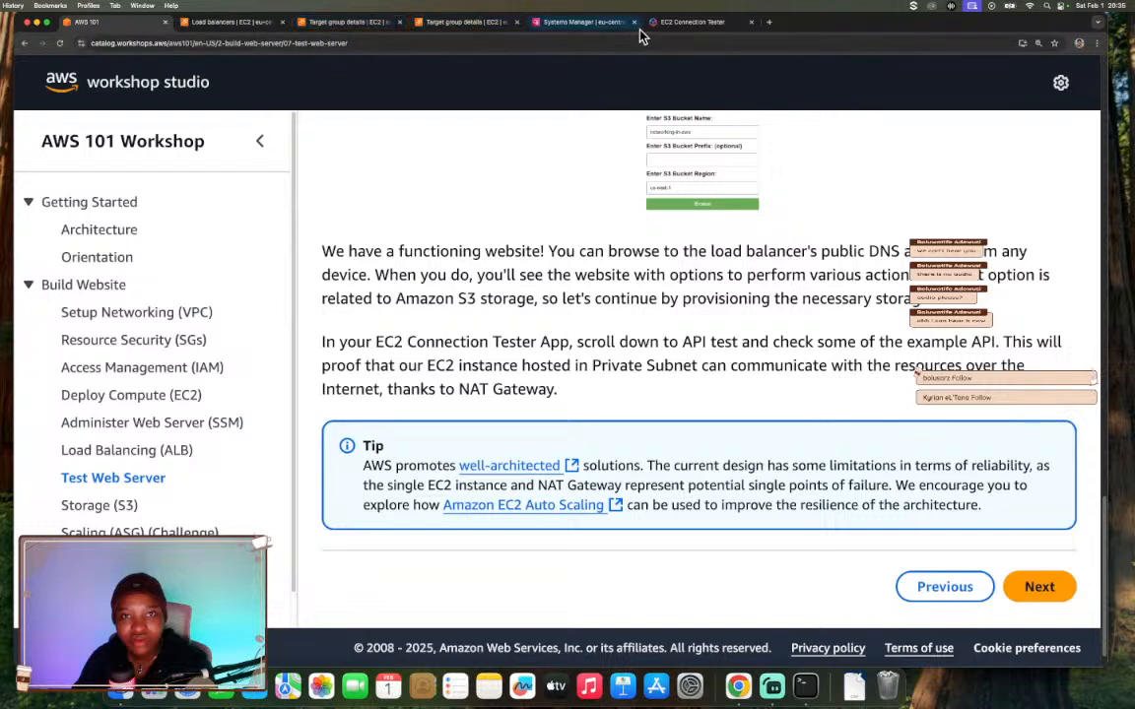
- Call the example API "Single fact about cats - catfact.ninja" in the EC2 Connection Tester
{"action": "left_click", "coordinate": [689, 22]}
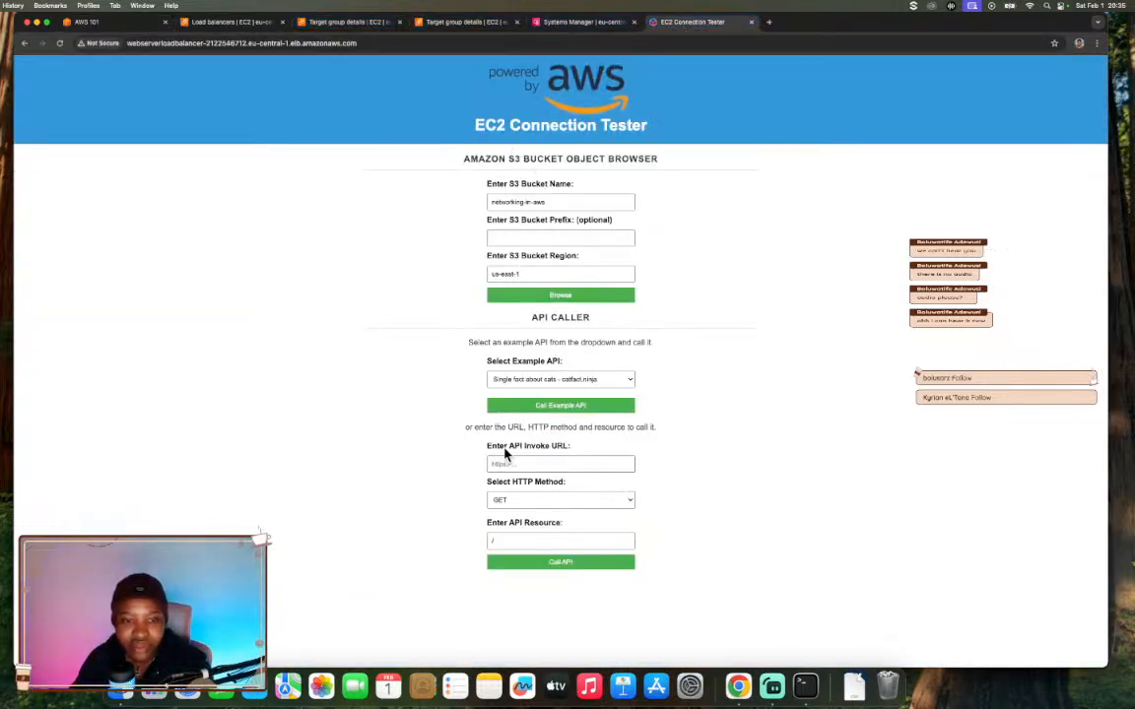
{"action": "left_click", "coordinate": [540, 380]}
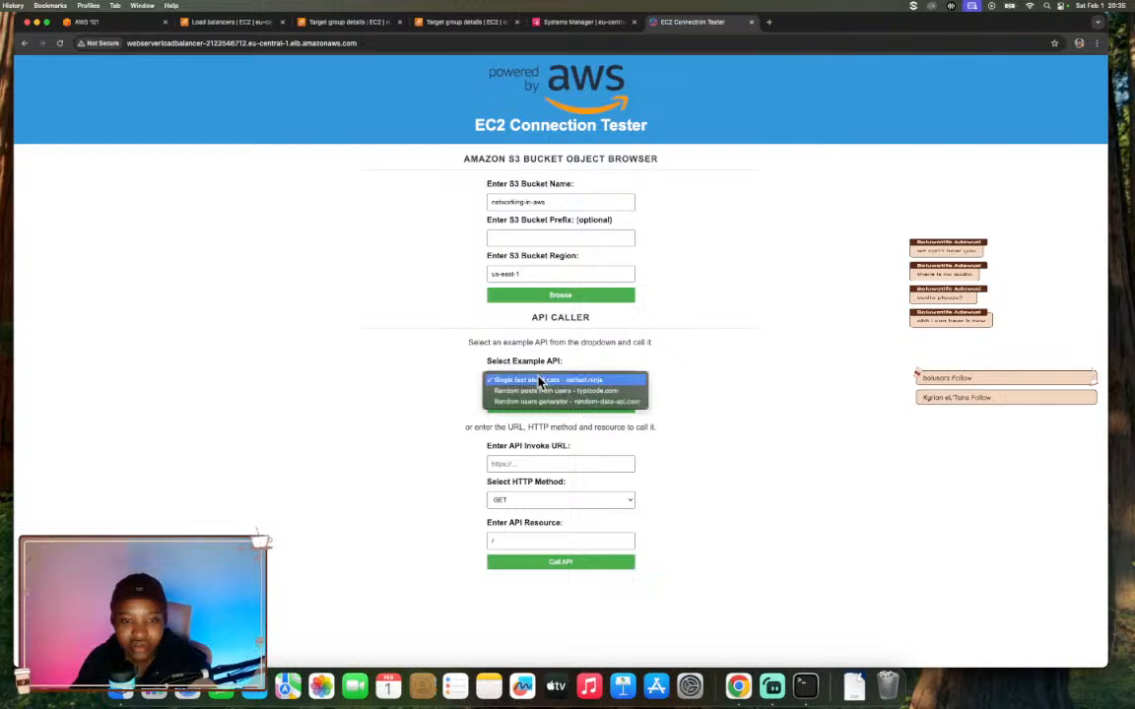
{"action": "left_click", "coordinate": [556, 380]}
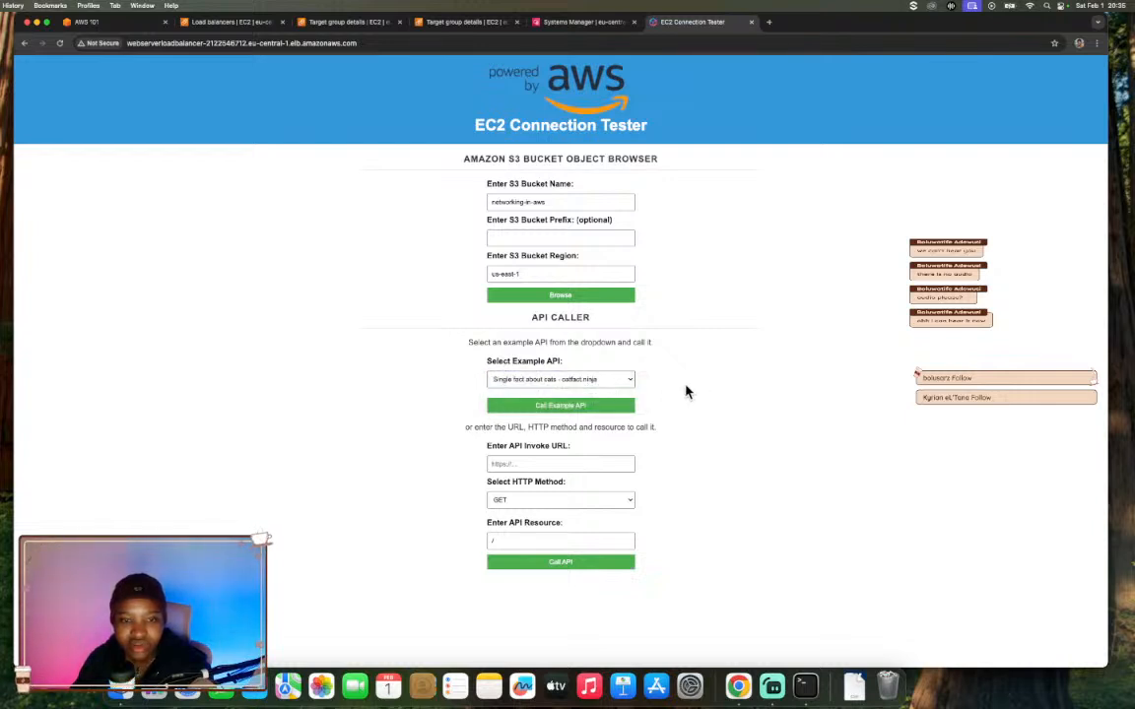
{"action": "left_click", "coordinate": [585, 409]}
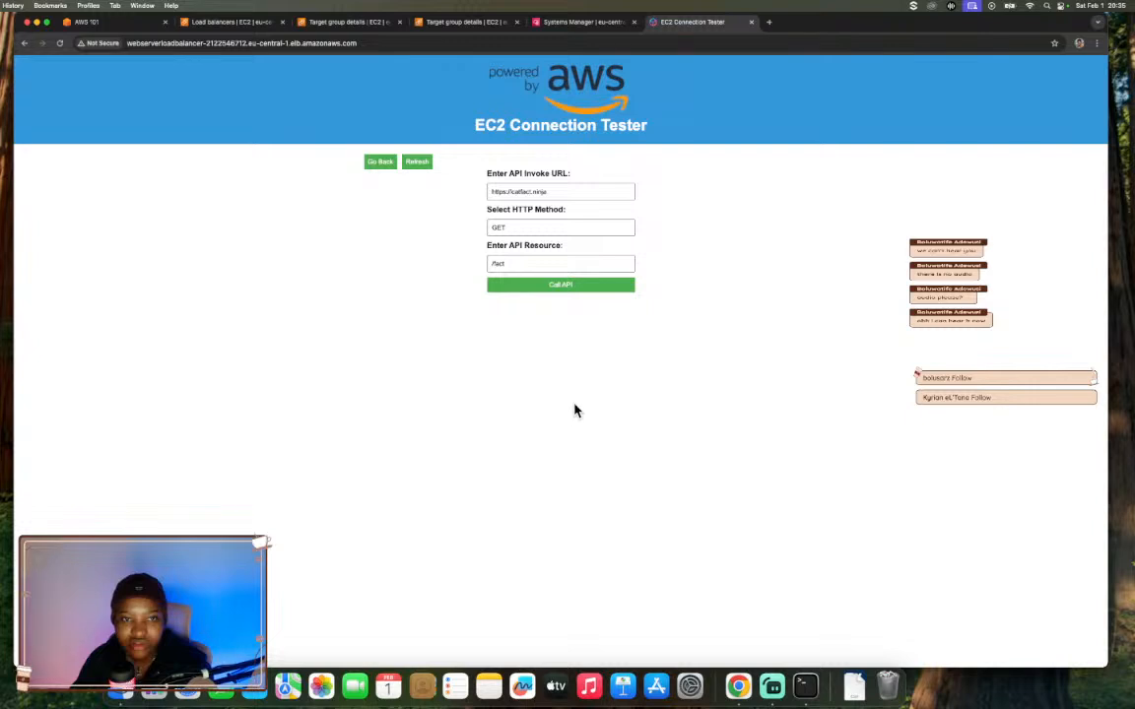
{"action": "left_click", "coordinate": [567, 288]}
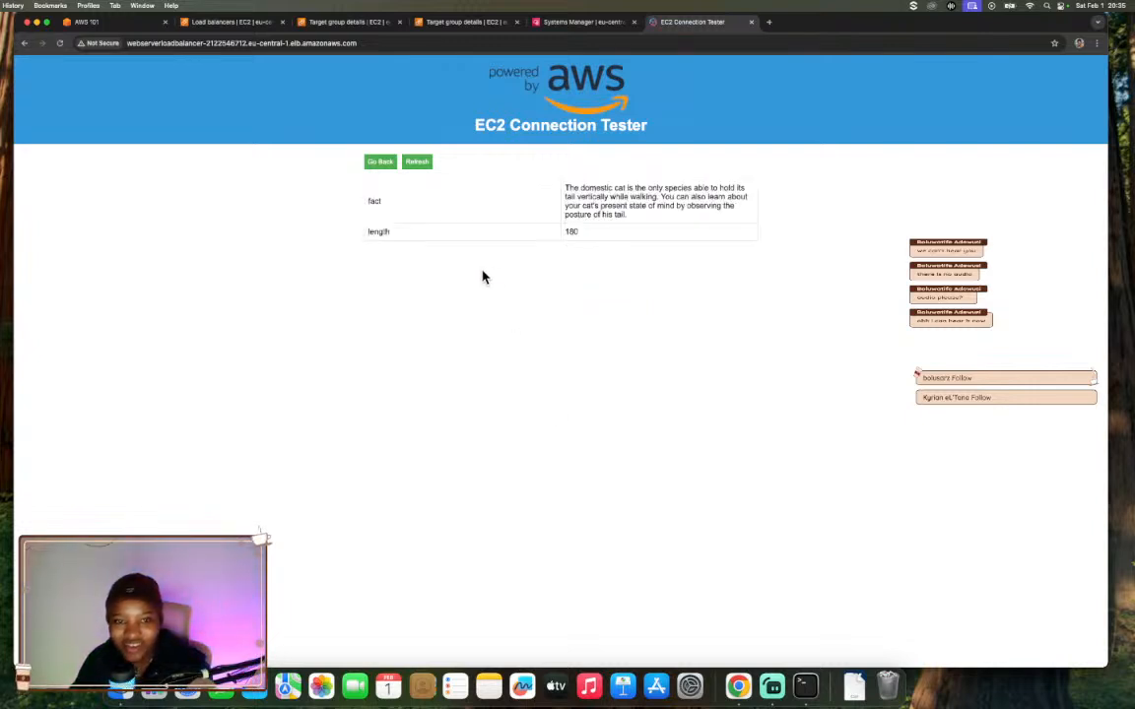
- Call the example API "Random users generator - random-data-api.com", review the returned record, and go back to the tester's start page
{"action": "left_click", "coordinate": [380, 163]}
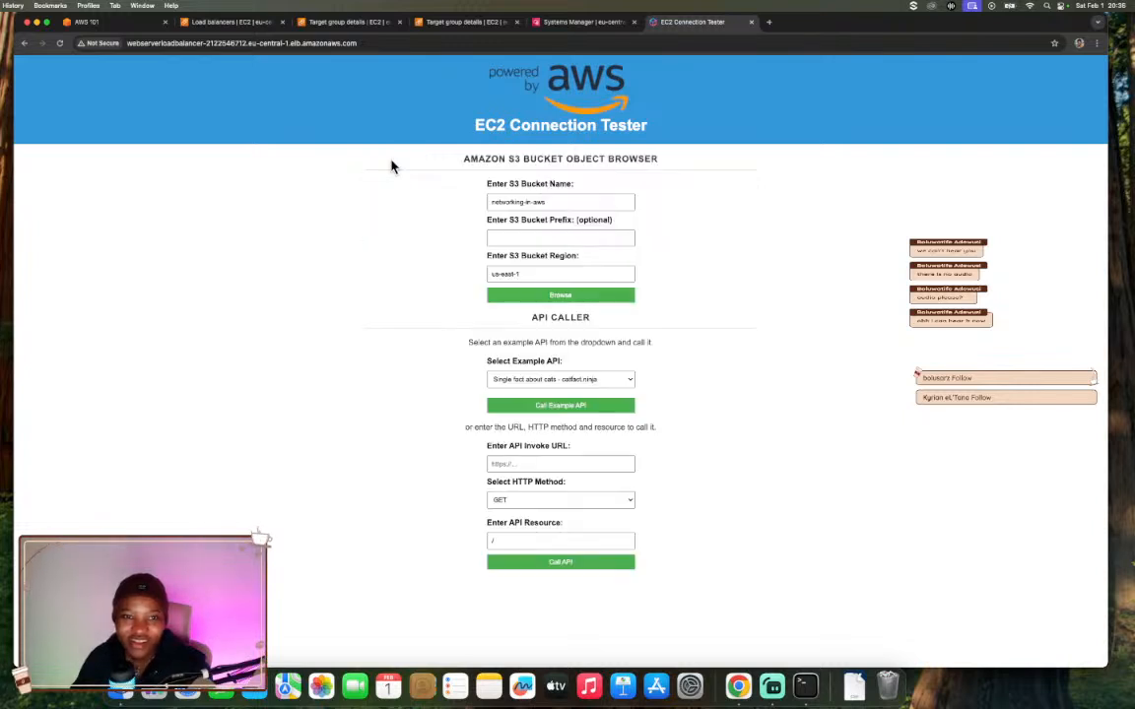
{"action": "left_click", "coordinate": [577, 384]}
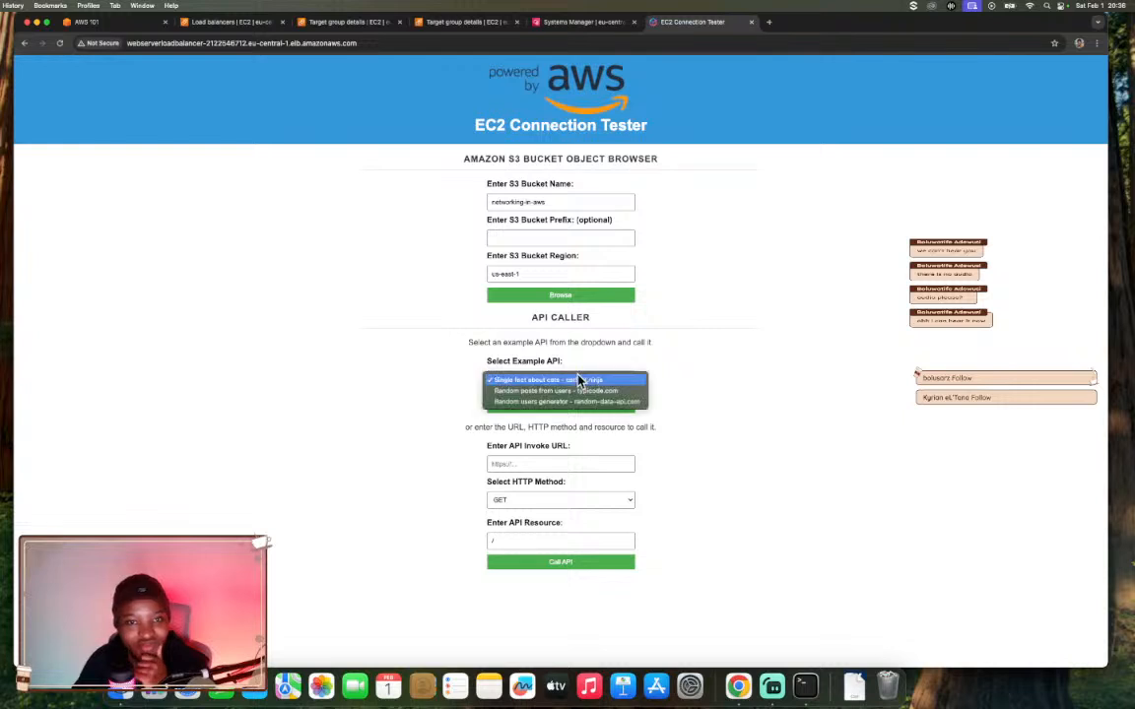
{"action": "left_click", "coordinate": [577, 402]}
{"action": "left_click", "coordinate": [577, 405]}
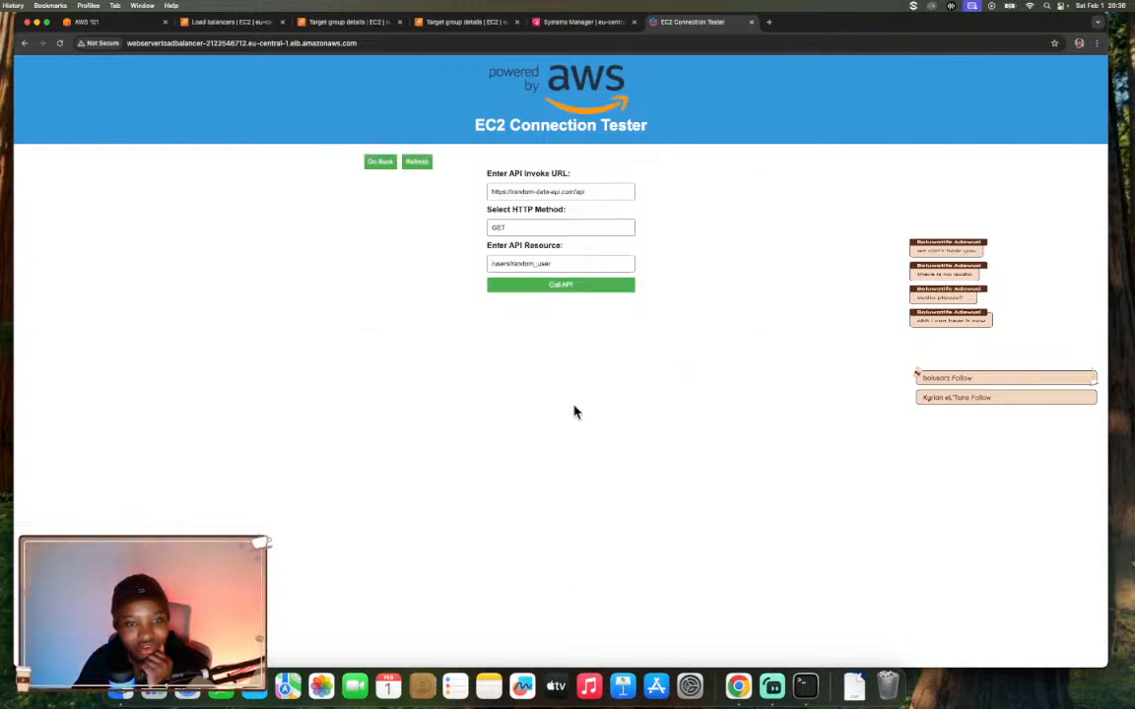
{"action": "left_click", "coordinate": [584, 288]}
{"action": "scroll", "coordinate": [674, 506], "scroll_direction": "down", "scroll_amount": 2}
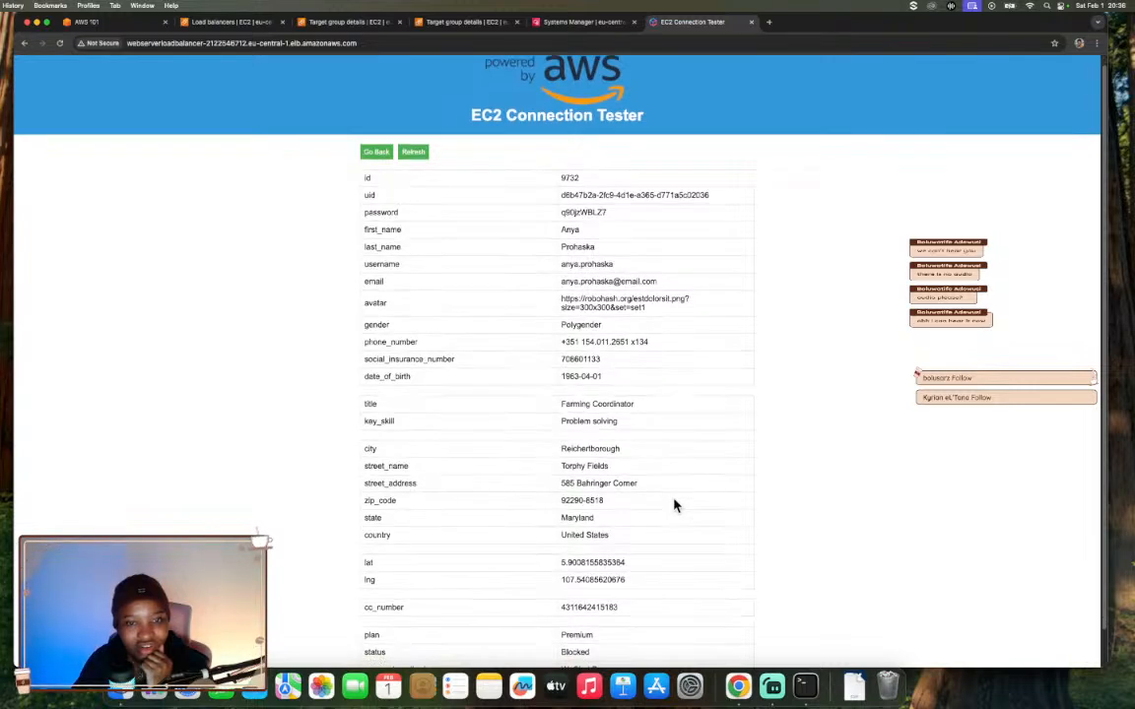
{"action": "scroll", "coordinate": [669, 500], "scroll_direction": "up", "scroll_amount": 2}
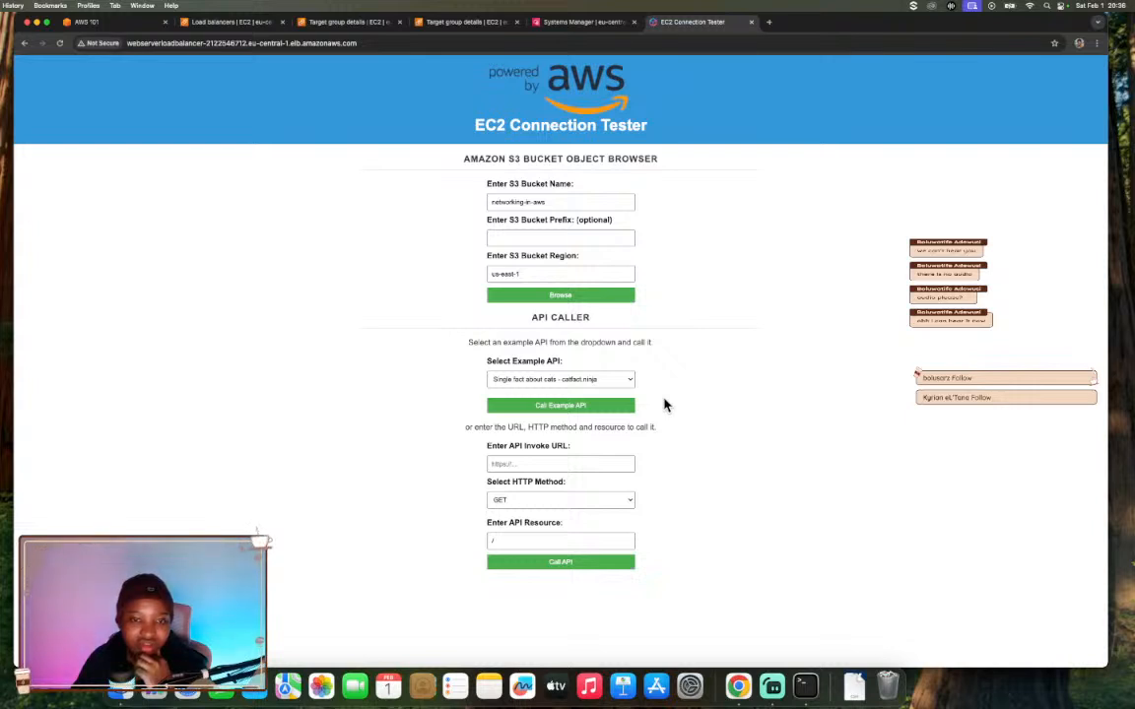
{"action": "left_click", "coordinate": [528, 204]}
{"action": "left_click", "coordinate": [535, 238]}
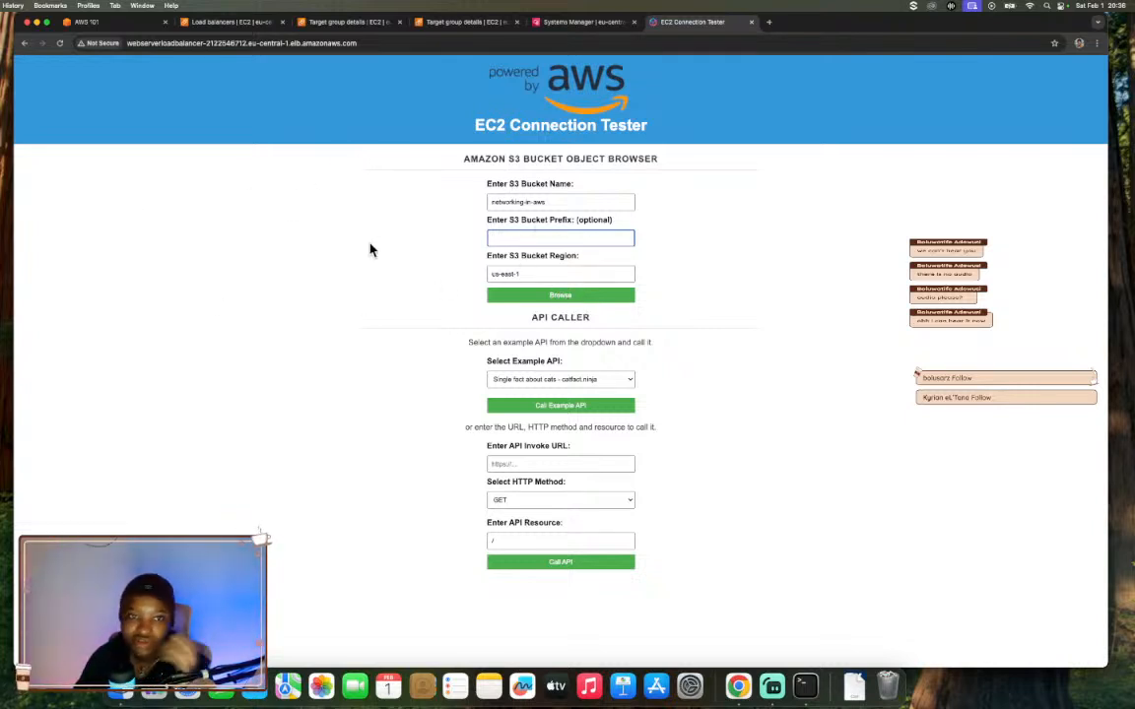
- Advance the workshop to Storage (S3) and read its first instructions on creating a bucket with a globally unique name
{"action": "left_click", "coordinate": [108, 21]}
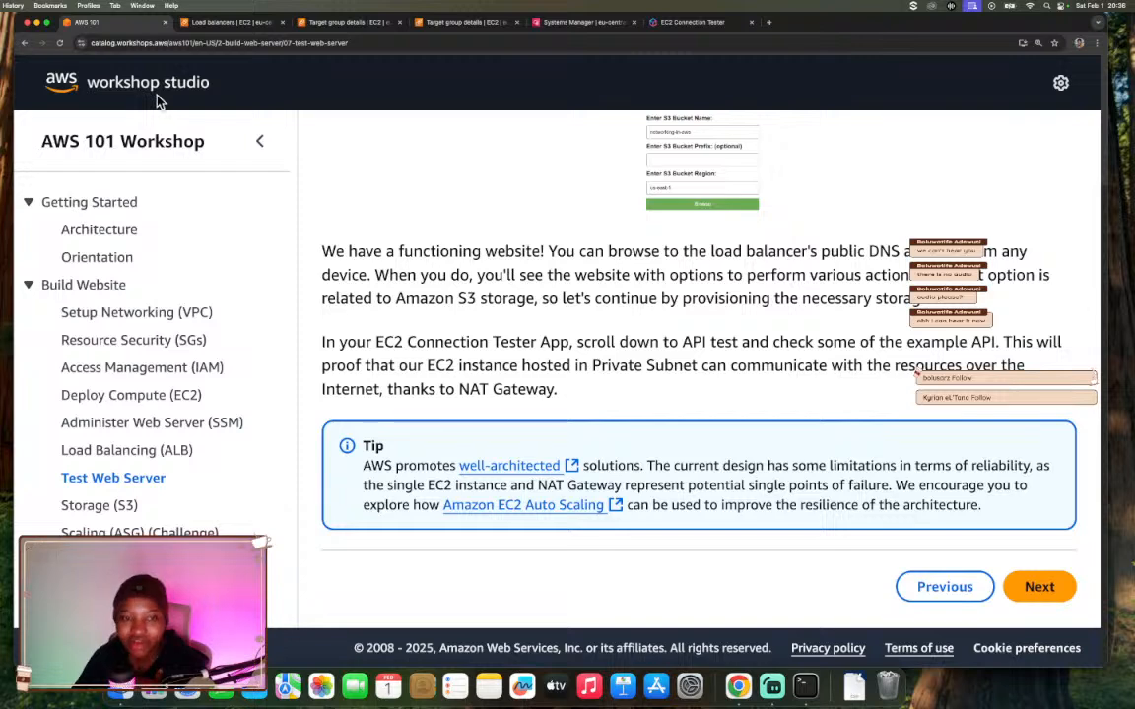
{"action": "left_click", "coordinate": [1038, 587]}
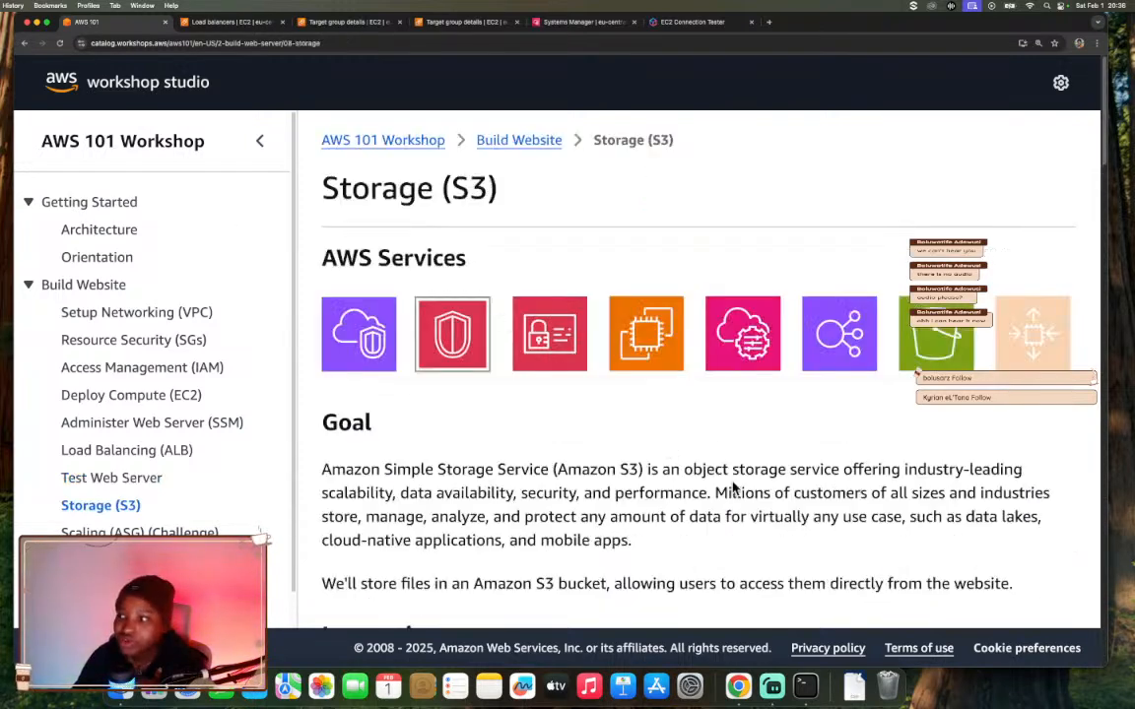
{"action": "scroll", "coordinate": [731, 482], "scroll_direction": "down", "scroll_amount": 5}
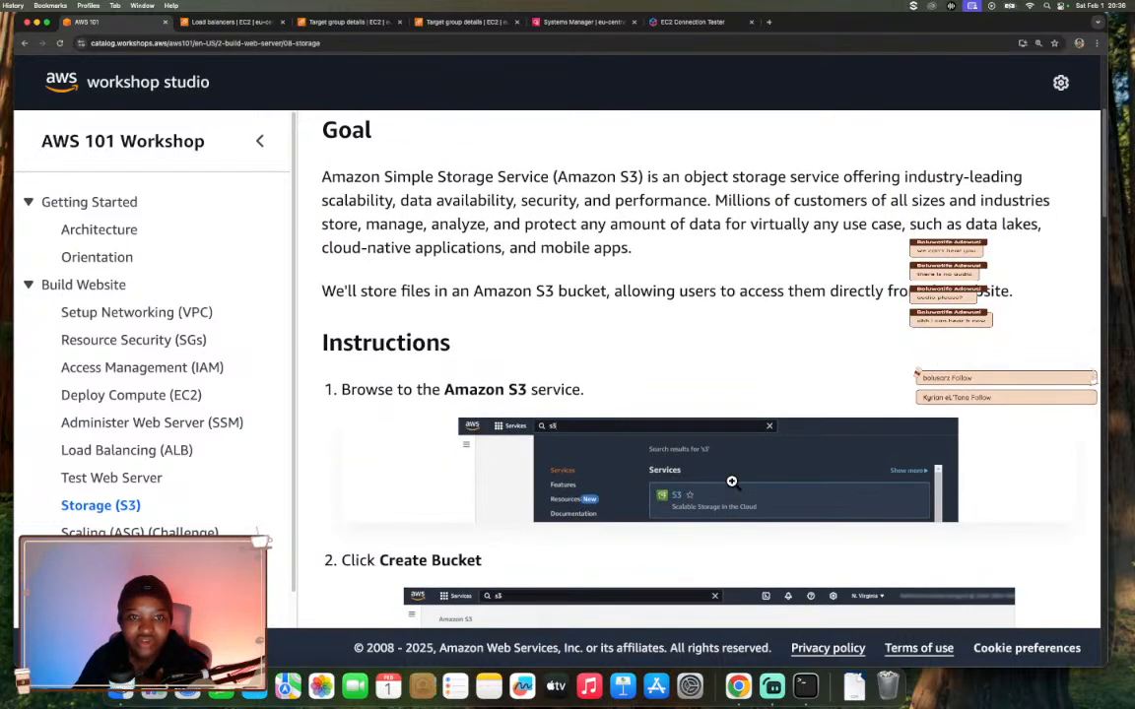
{"action": "scroll", "coordinate": [697, 484], "scroll_direction": "down", "scroll_amount": 3}
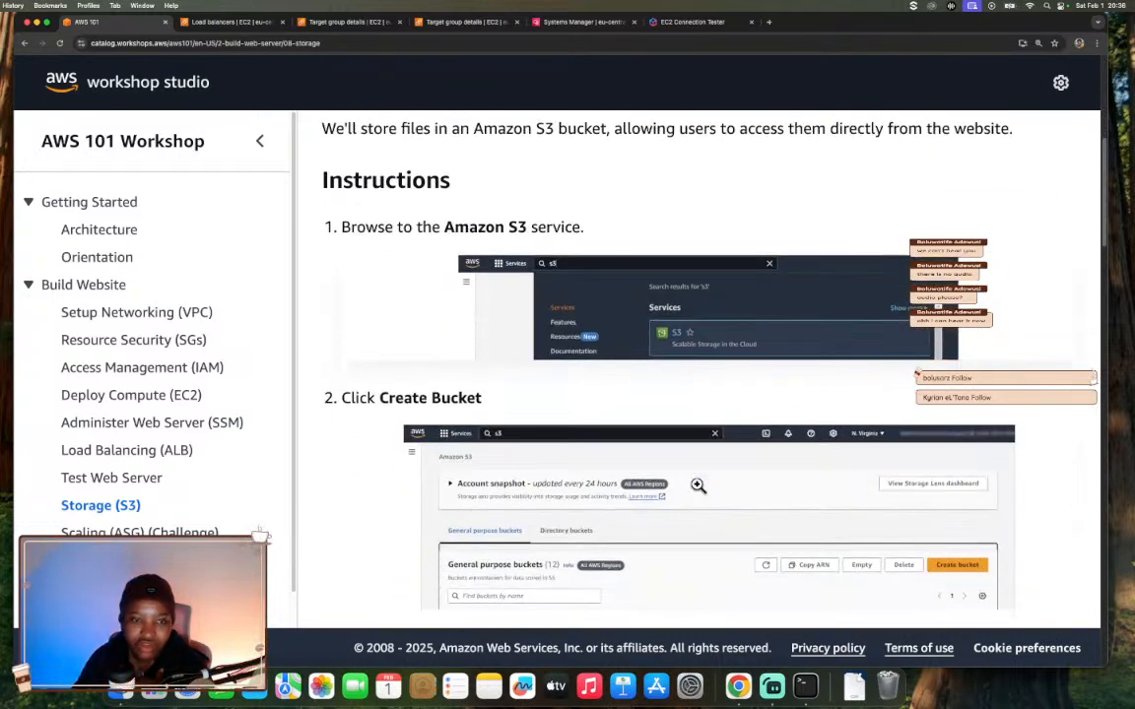
{"action": "scroll", "coordinate": [697, 485], "scroll_direction": "down", "scroll_amount": 5}
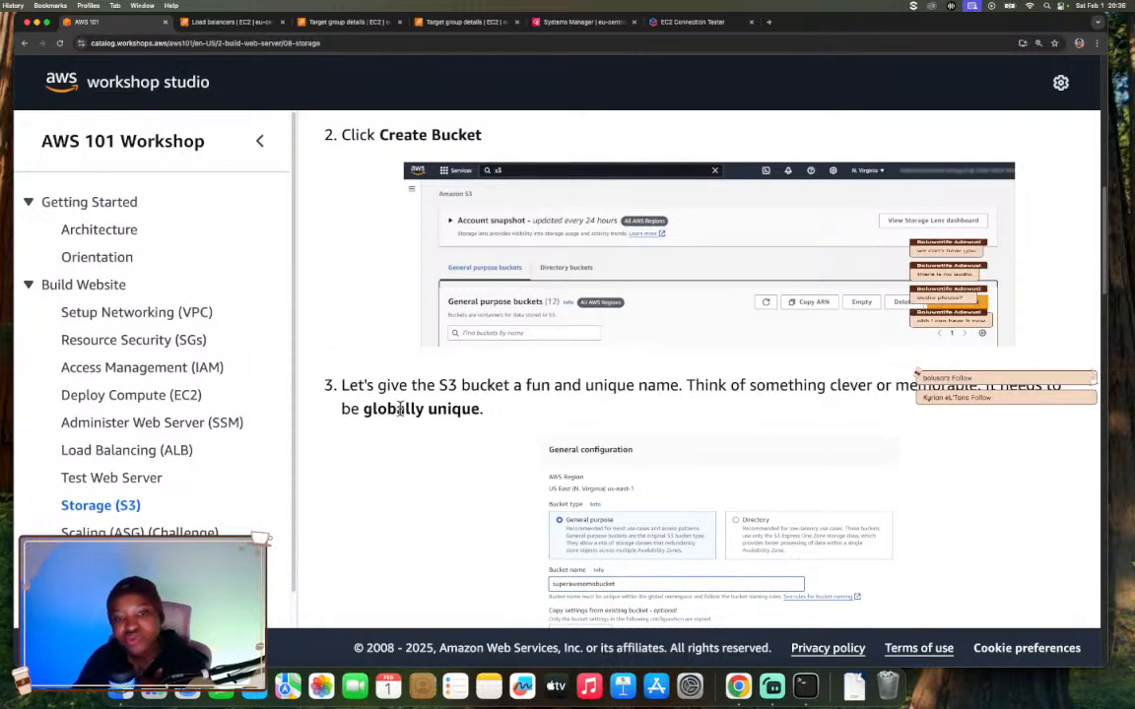
{"action": "scroll", "coordinate": [400, 408], "scroll_direction": "down", "scroll_amount": 3}
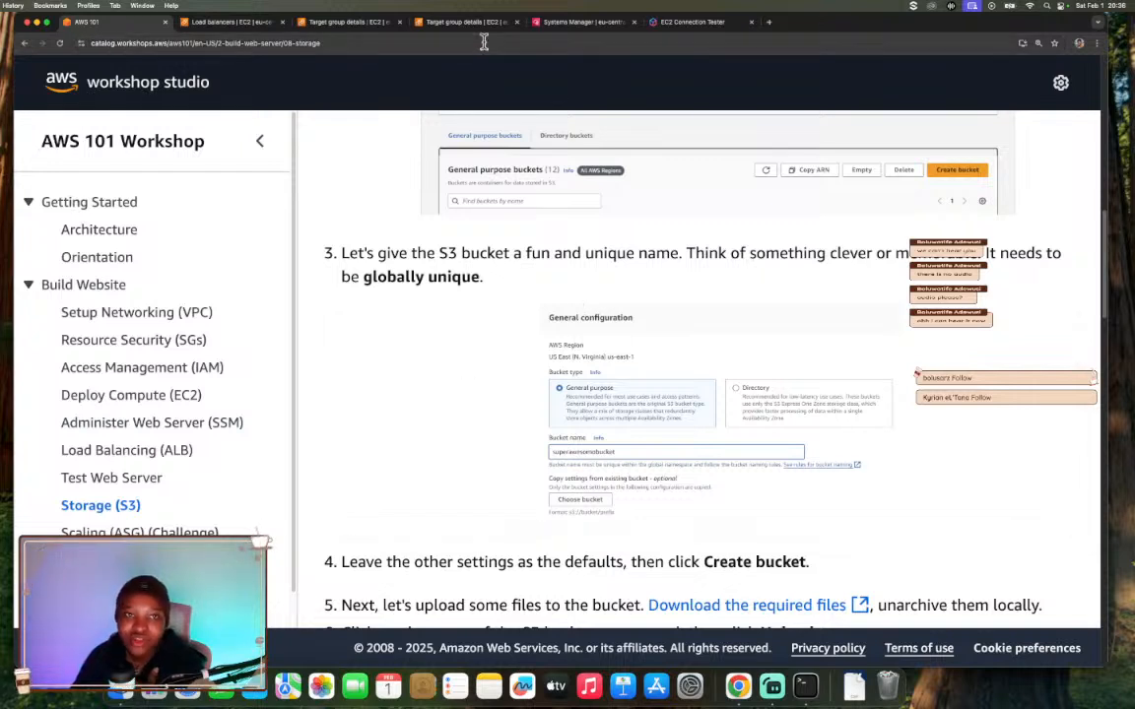
- Close the Systems Manager tab and switch to the WebServerTargetGroup console tab beside it
{"action": "left_click", "coordinate": [548, 33]}
{"action": "left_click", "coordinate": [767, 413]}
{"action": "left_click", "coordinate": [463, 23]}
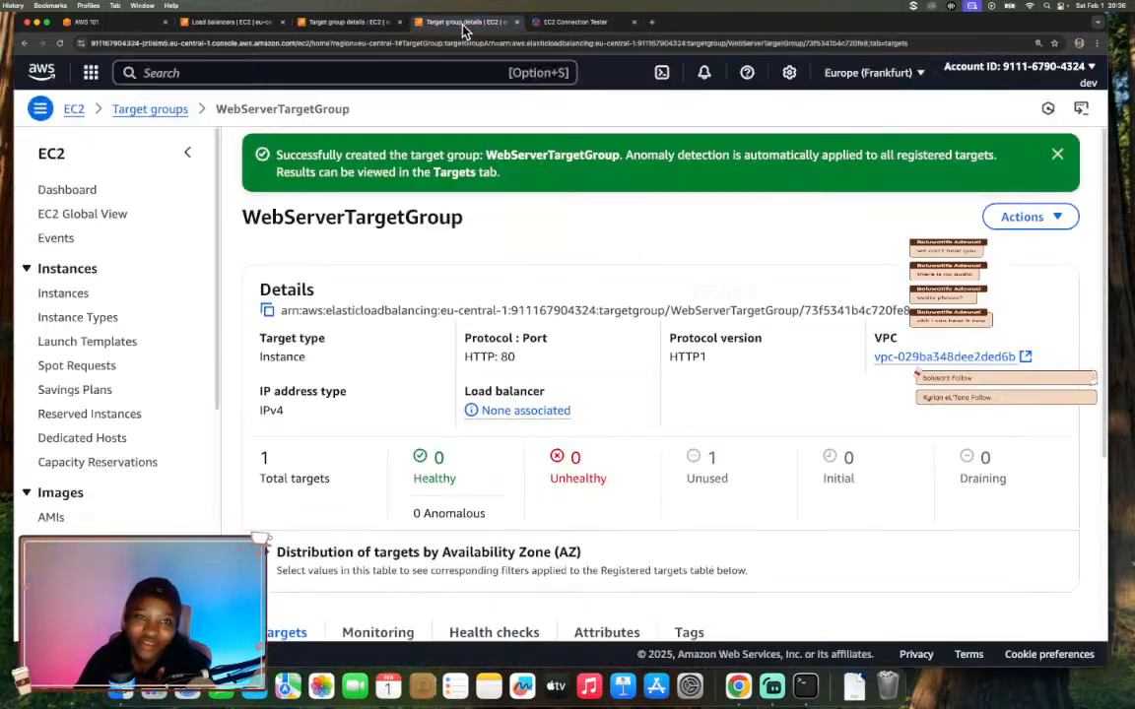
- Find the S3 service in the AWS console by searching for s3, and start creating a bucket
{"action": "left_click", "coordinate": [89, 75]}
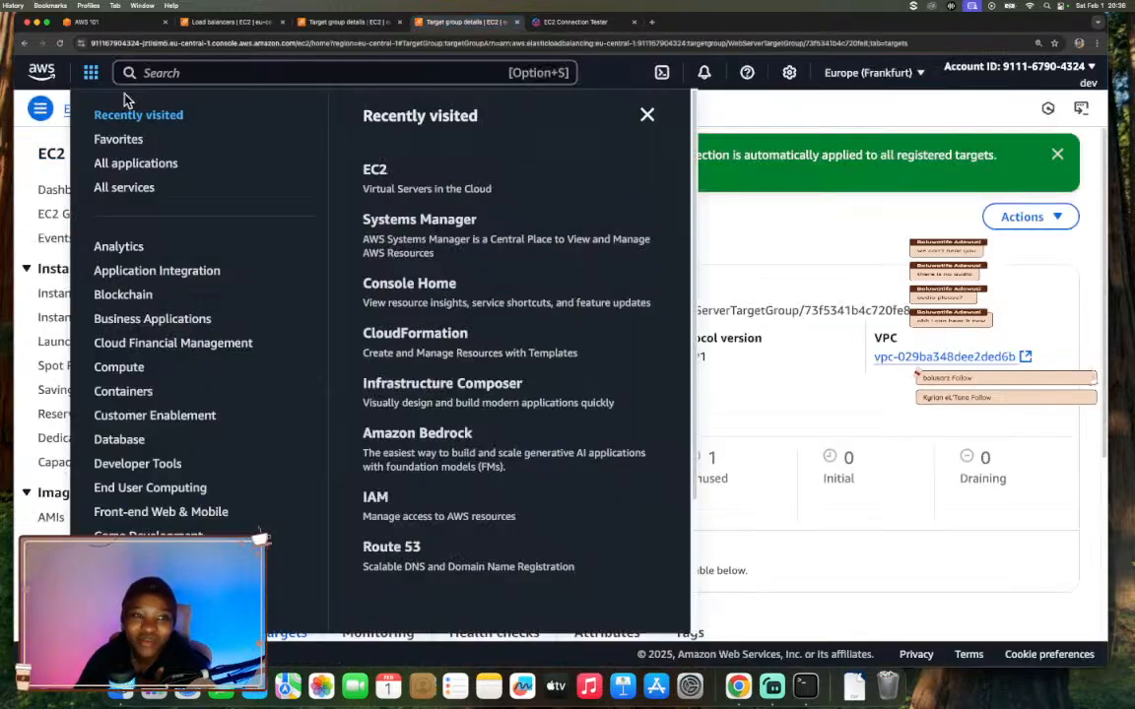
{"action": "left_click", "coordinate": [226, 80]}
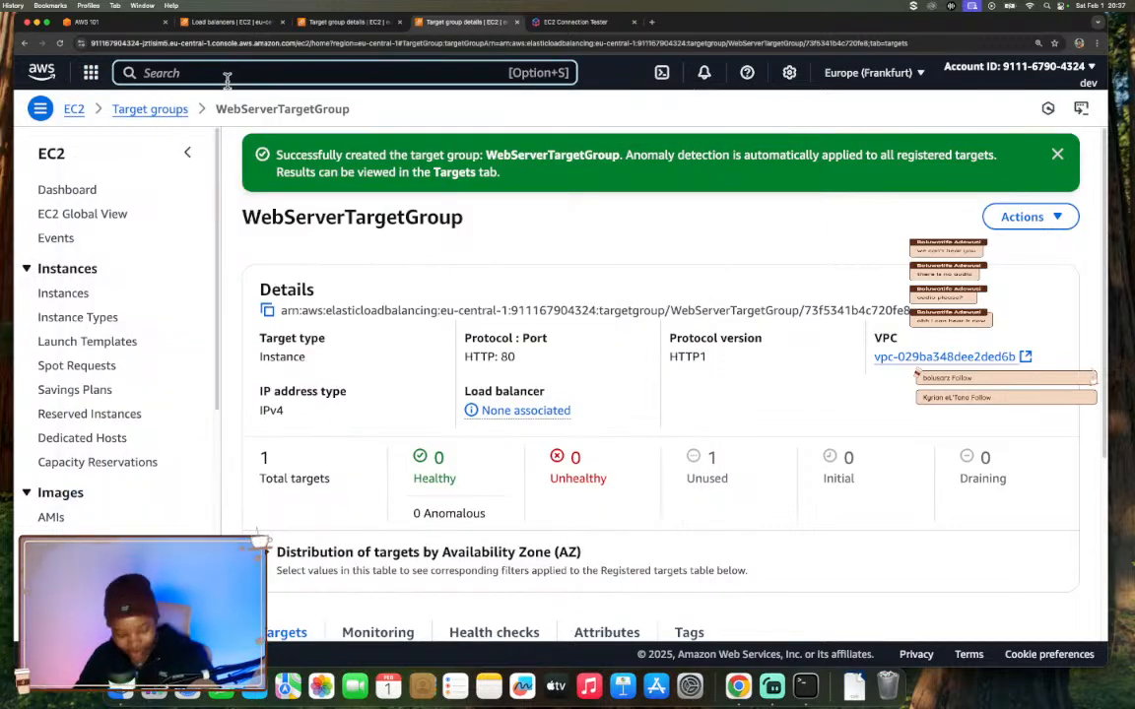
{"action": "type", "text": "s3"}
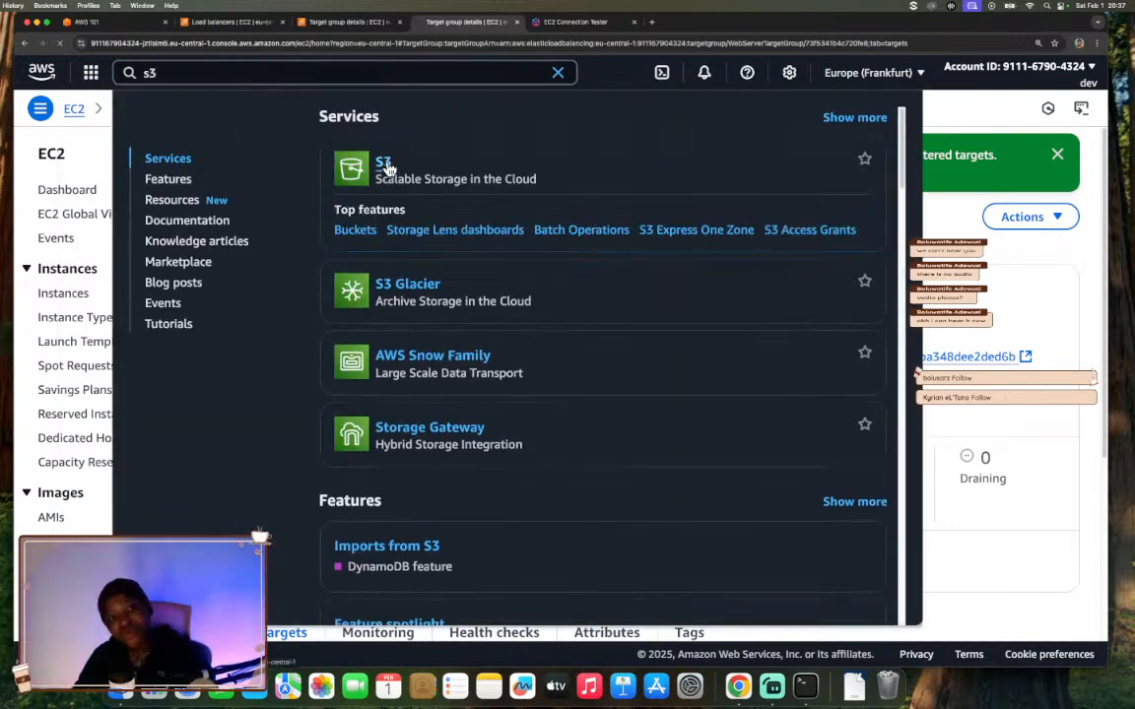
{"action": "left_click", "coordinate": [382, 165]}
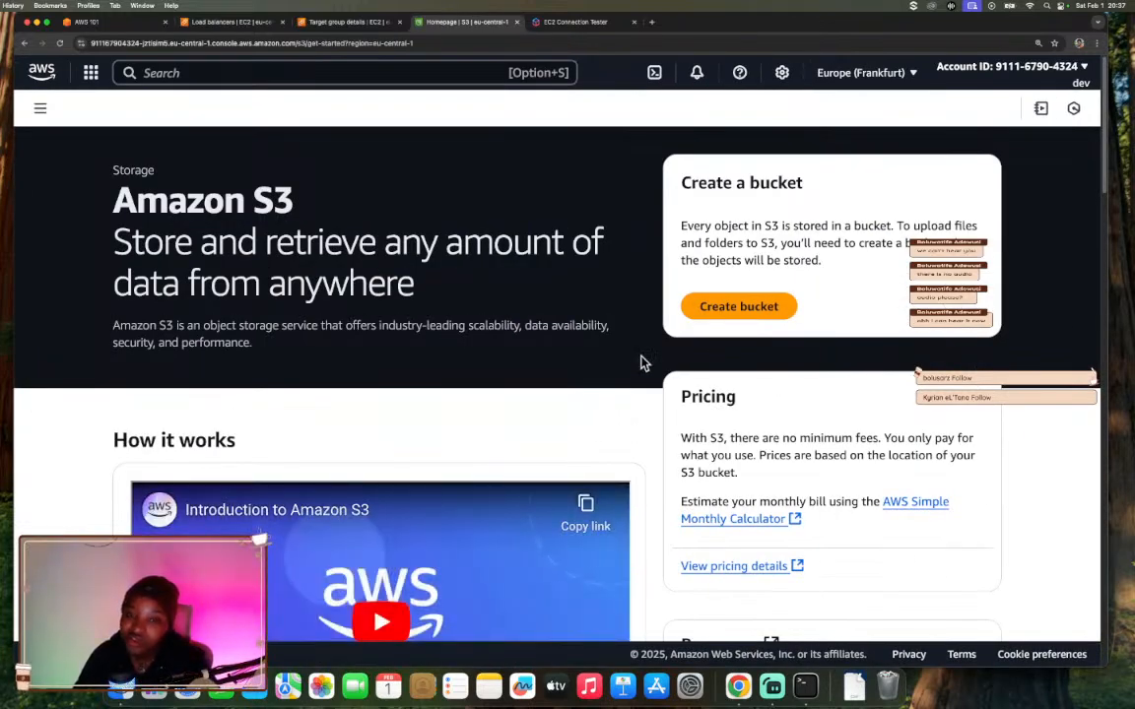
{"action": "left_click", "coordinate": [773, 309]}
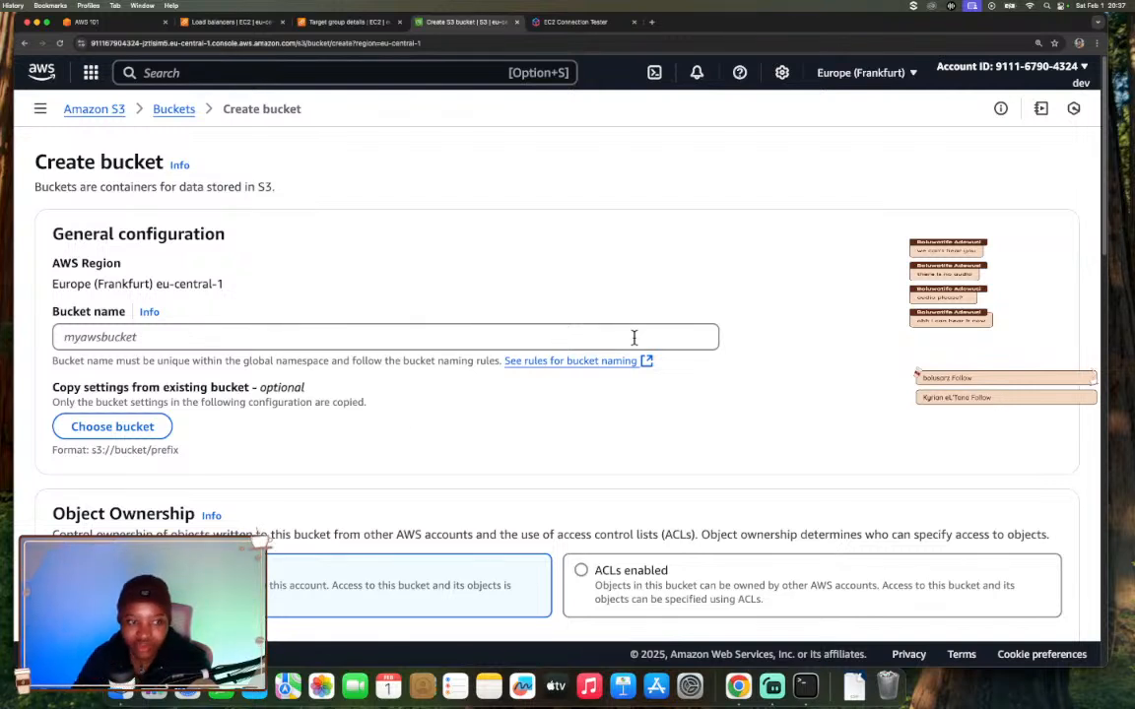
- Check the bucket naming requirement, name the new bucket acpqwerty, and review the Object Ownership settings
{"action": "left_click_drag", "start_coordinate": [51, 361], "coordinate": [305, 361]}
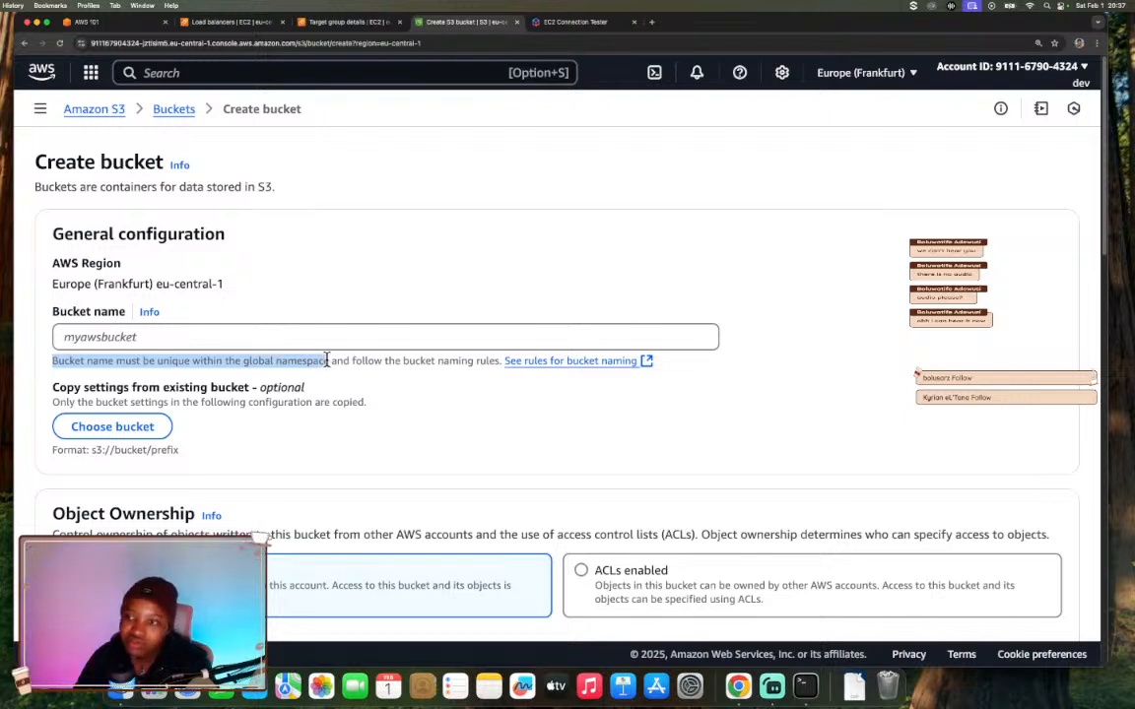
{"action": "left_click", "coordinate": [328, 383]}
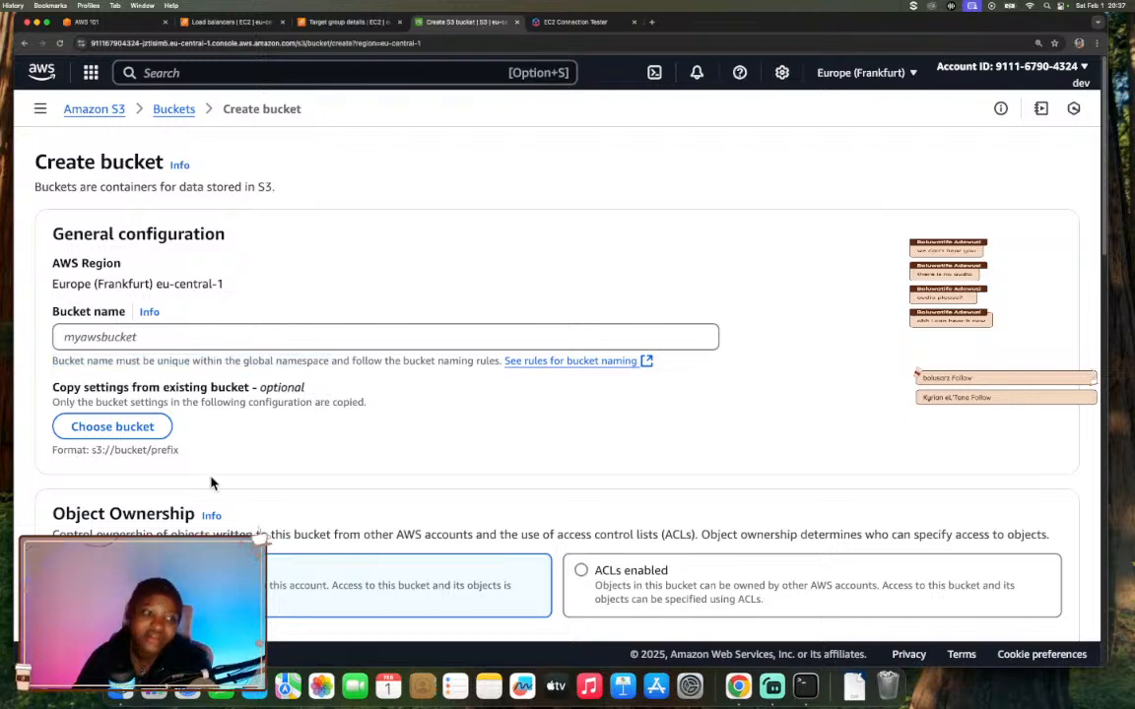
{"action": "left_click", "coordinate": [83, 338]}
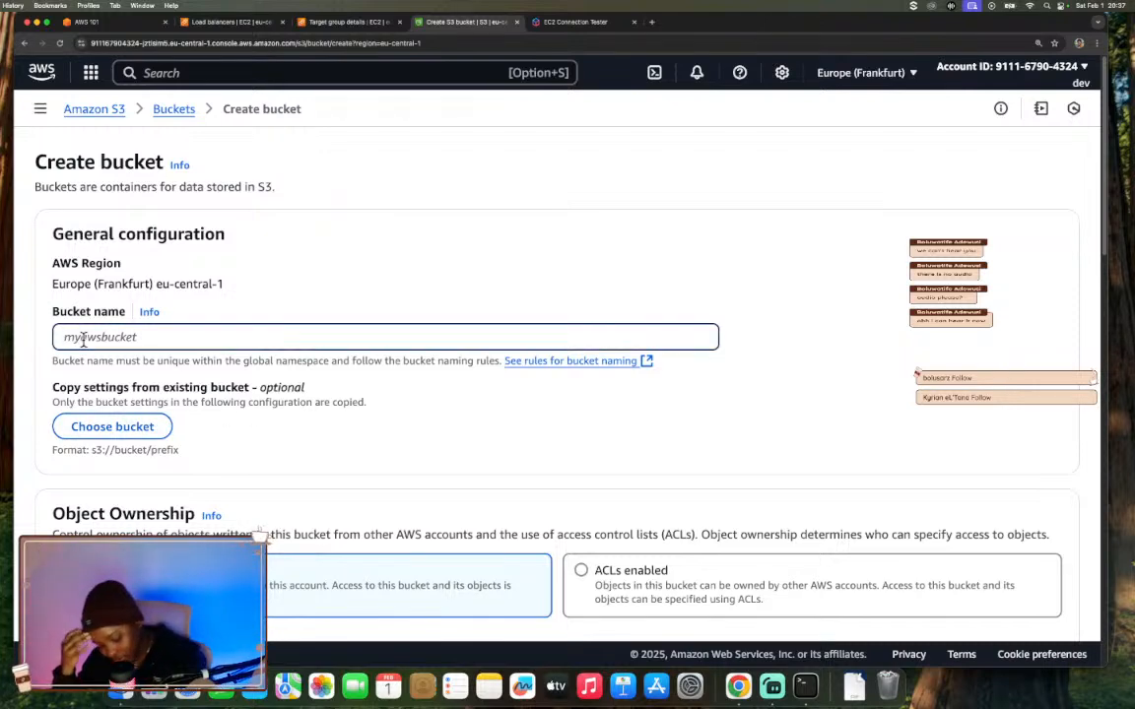
{"action": "type", "text": "acpqwerty"}
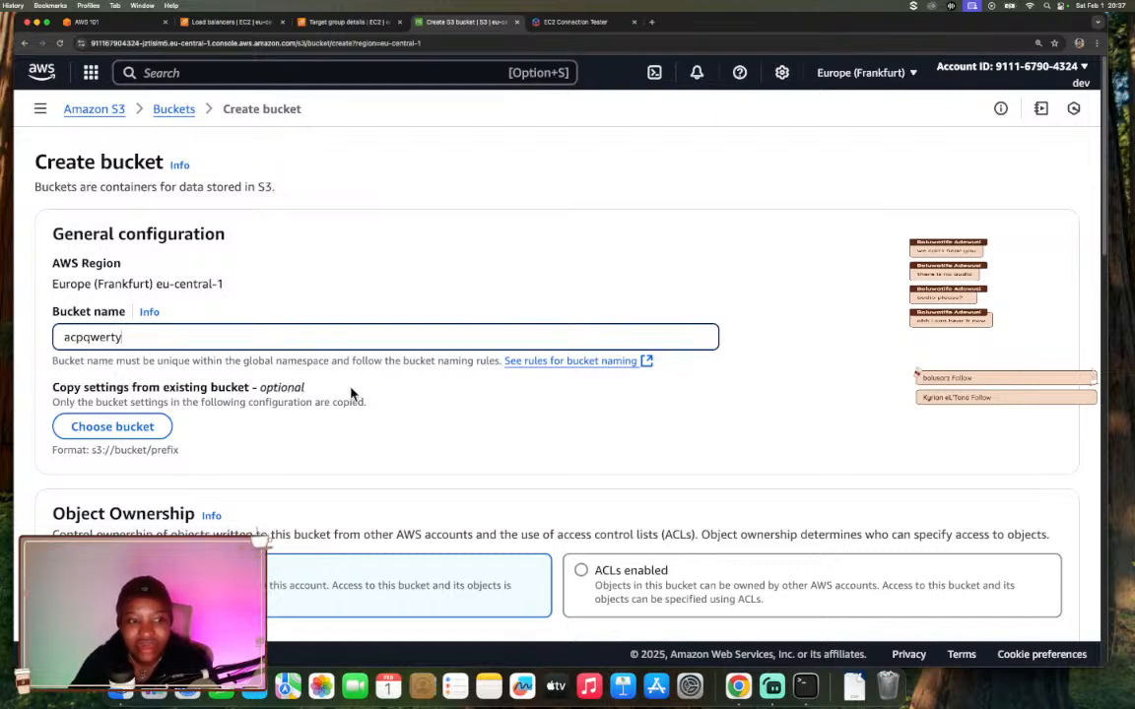
{"action": "scroll", "coordinate": [451, 401], "scroll_direction": "down", "scroll_amount": 3}
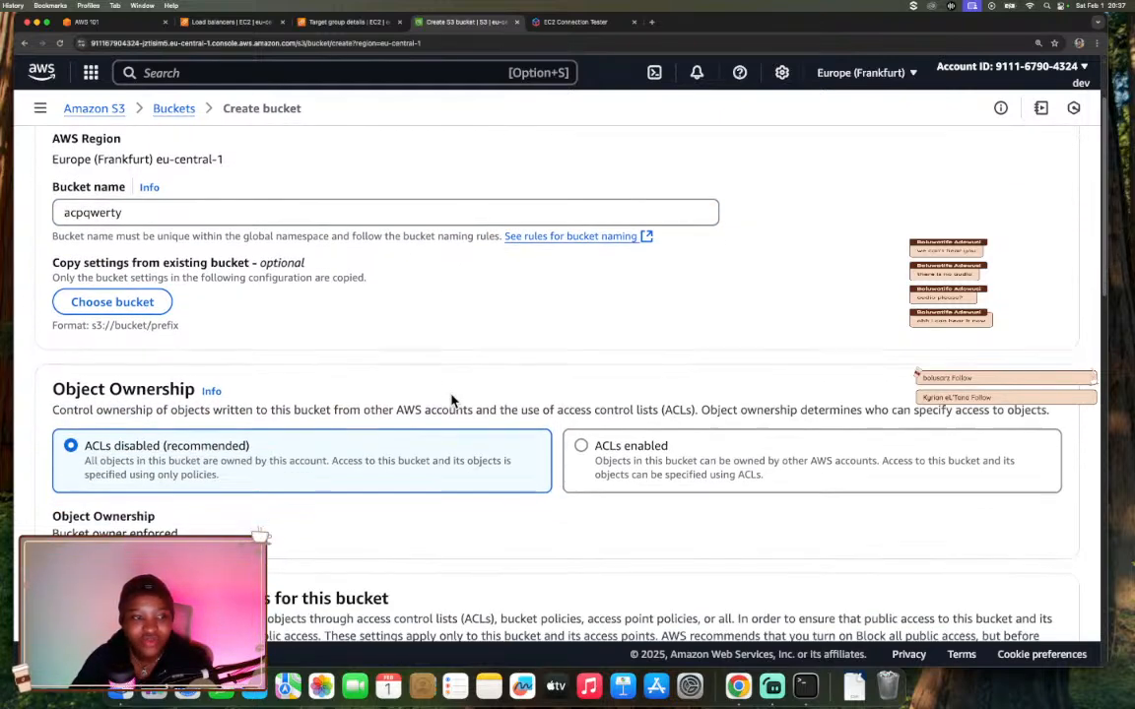
{"action": "scroll", "coordinate": [192, 261], "scroll_direction": "down", "scroll_amount": 3}
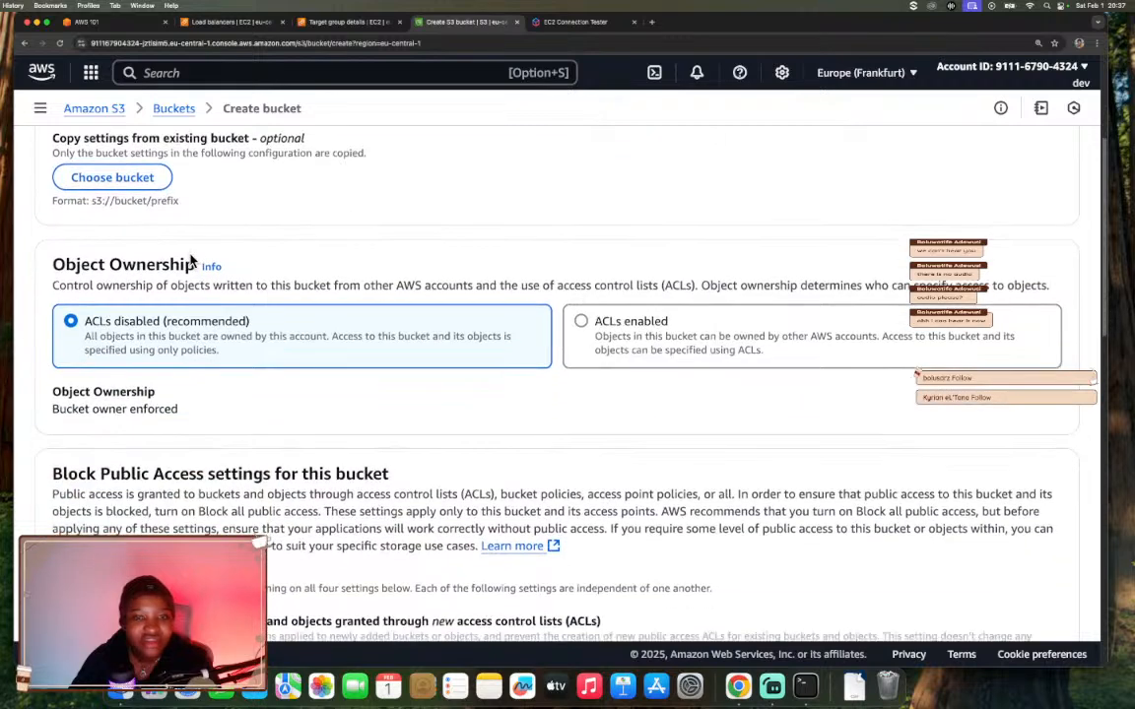
- Review the new bucket's Block Public Access, Bucket Versioning and Tags settings, keeping the defaults
{"action": "scroll", "coordinate": [190, 255], "scroll_direction": "down", "scroll_amount": 1}
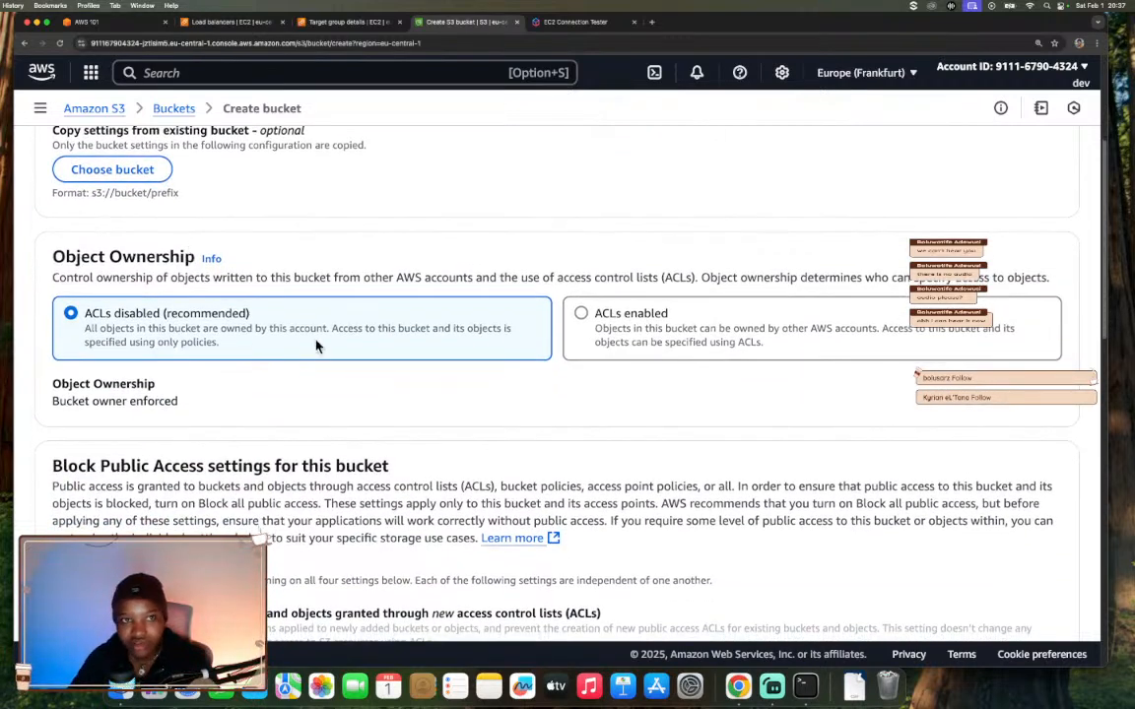
{"action": "scroll", "coordinate": [424, 448], "scroll_direction": "down", "scroll_amount": 8}
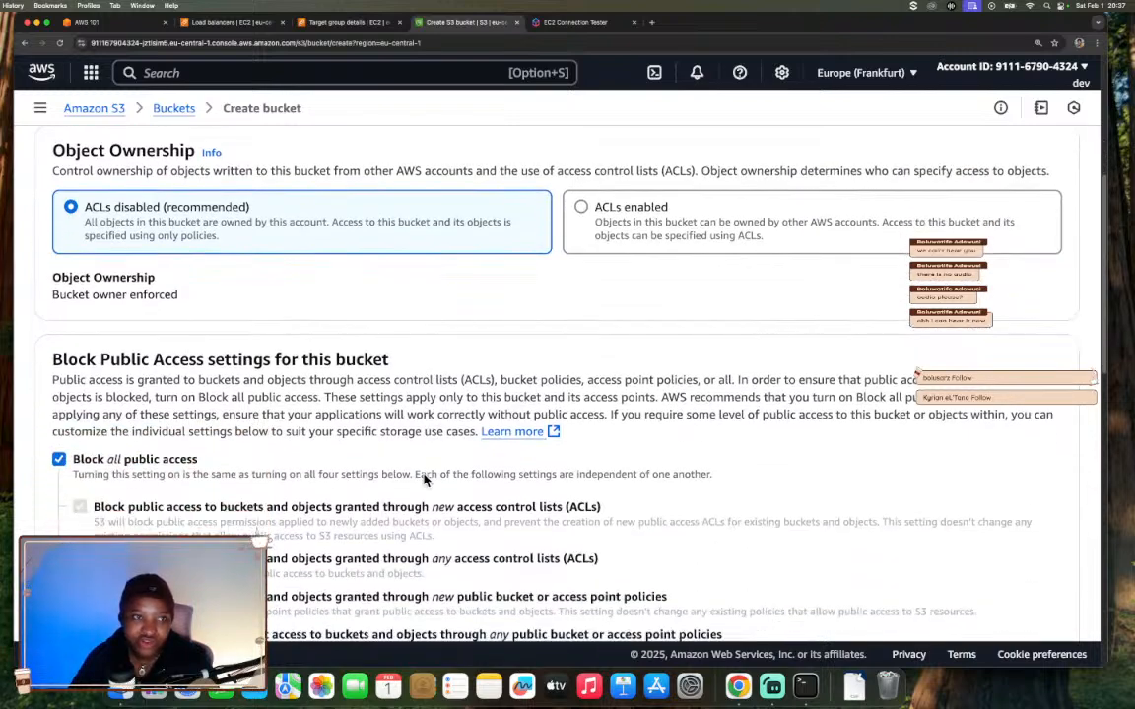
{"action": "scroll", "coordinate": [424, 479], "scroll_direction": "down", "scroll_amount": 6}
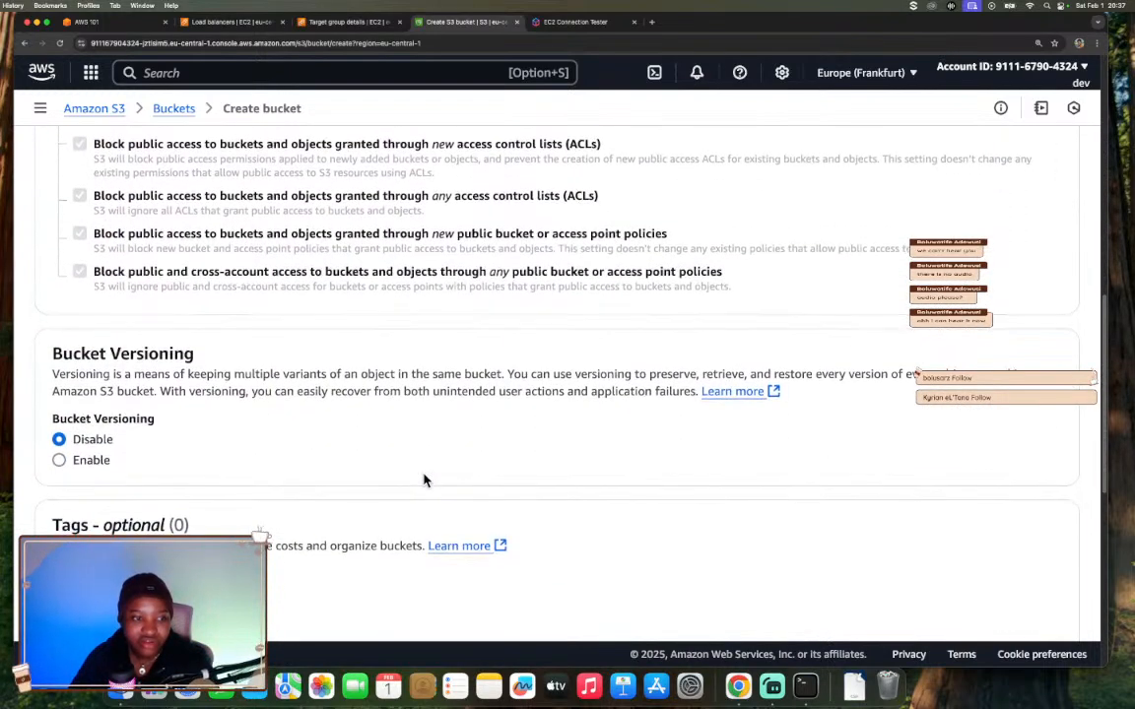
{"action": "scroll", "coordinate": [423, 479], "scroll_direction": "down", "scroll_amount": 2}
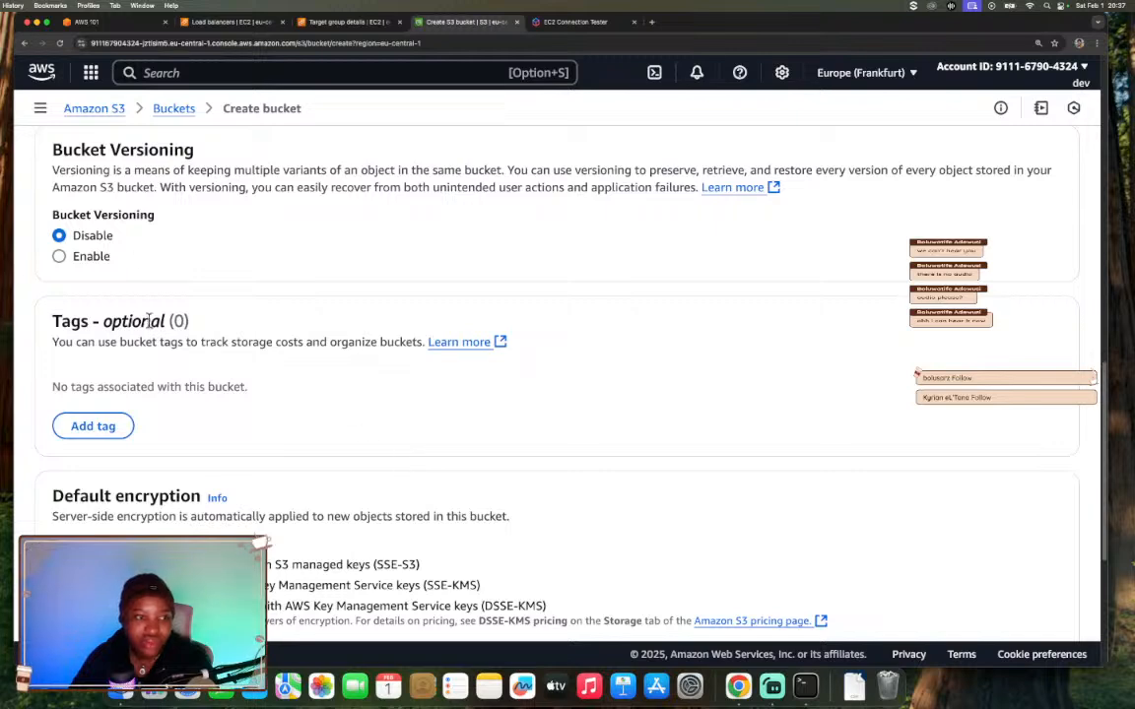
- Check the workshop's instructions on the remaining bucket settings and the required files, then return to the Create bucket page
{"action": "left_click", "coordinate": [109, 22]}
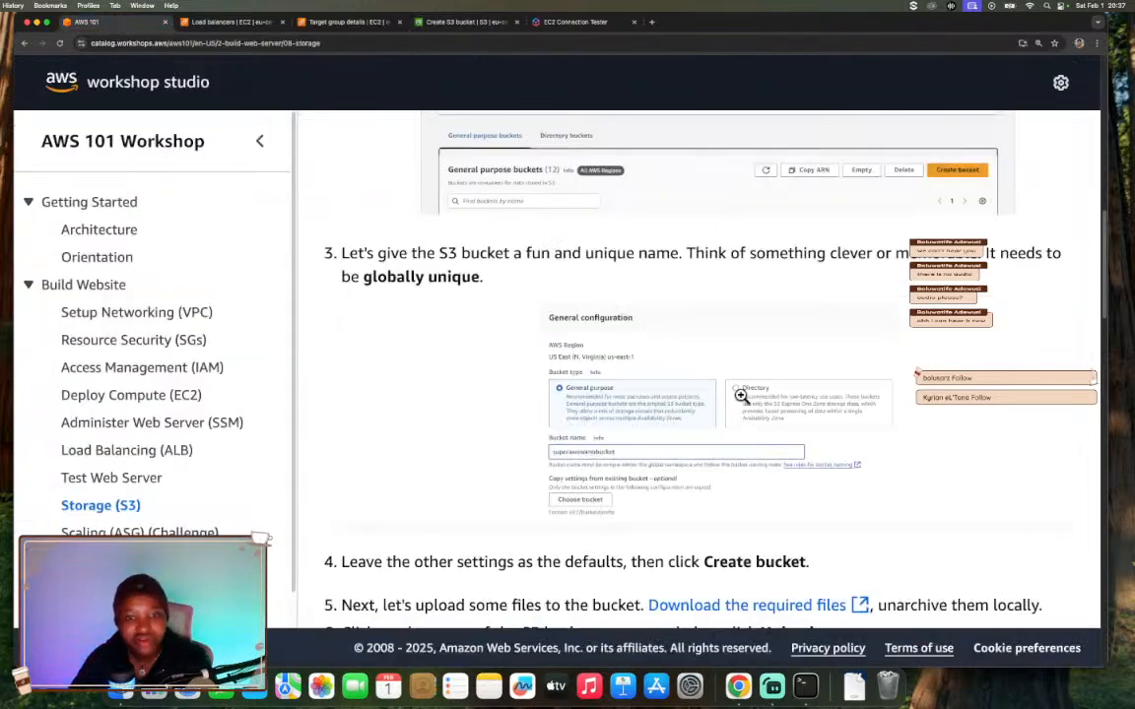
{"action": "scroll", "coordinate": [769, 436], "scroll_direction": "down", "scroll_amount": 3}
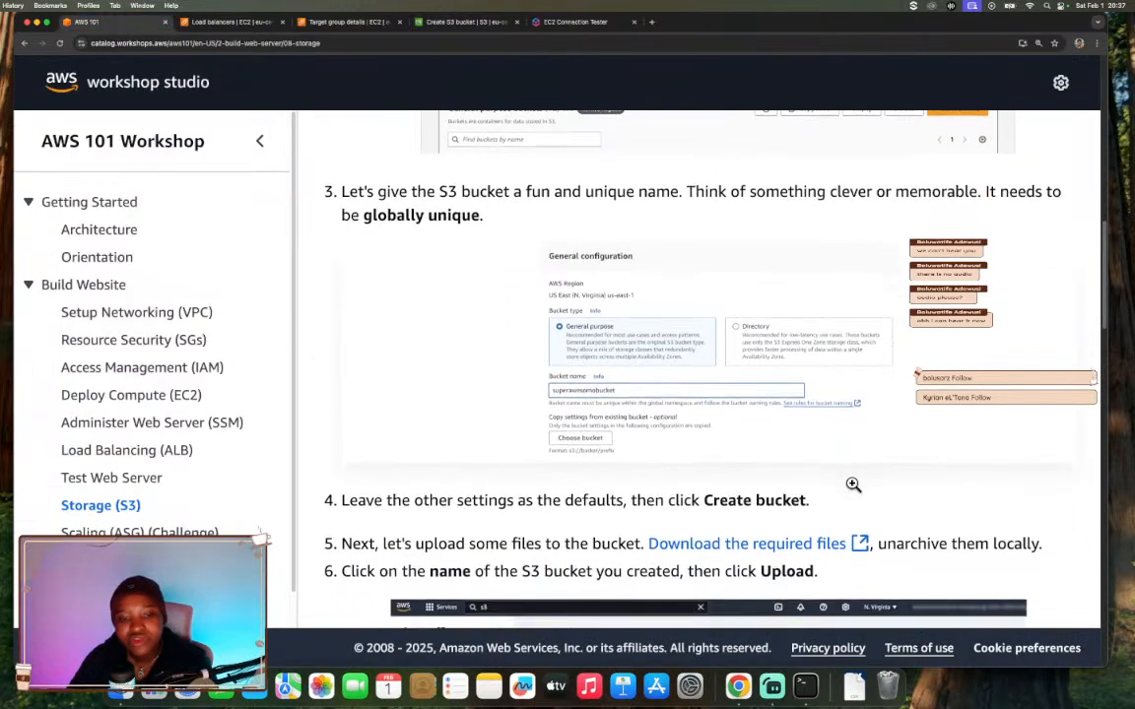
{"action": "scroll", "coordinate": [638, 444], "scroll_direction": "down", "scroll_amount": 7}
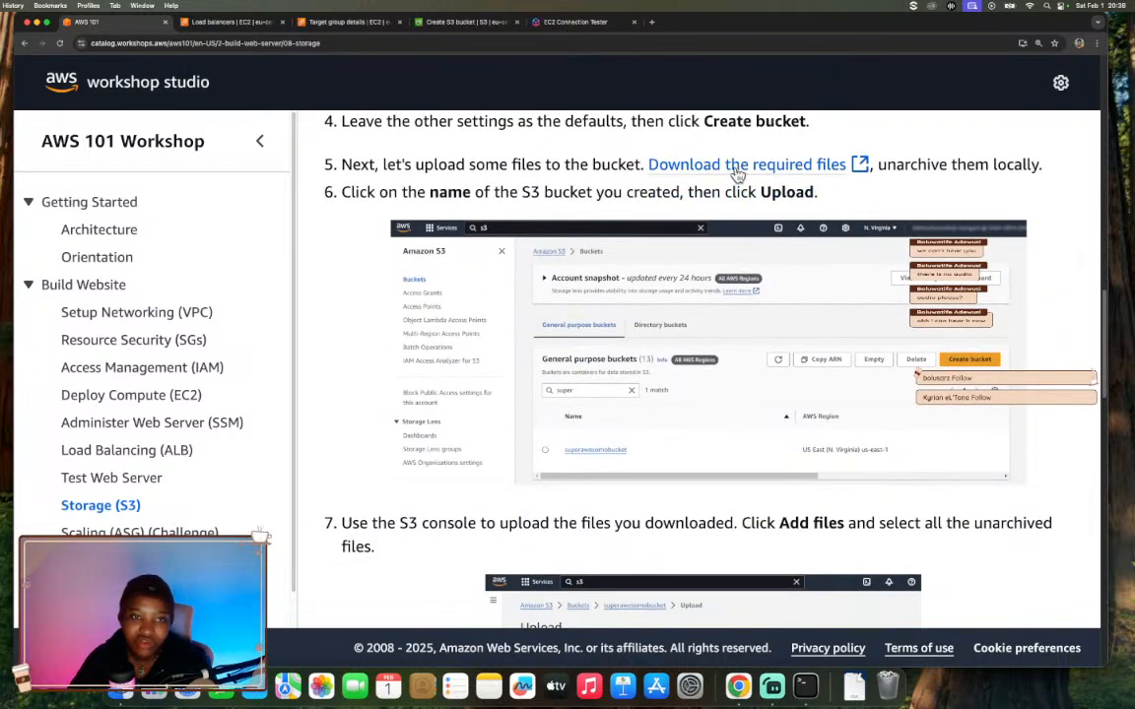
{"action": "left_click", "coordinate": [210, 24]}
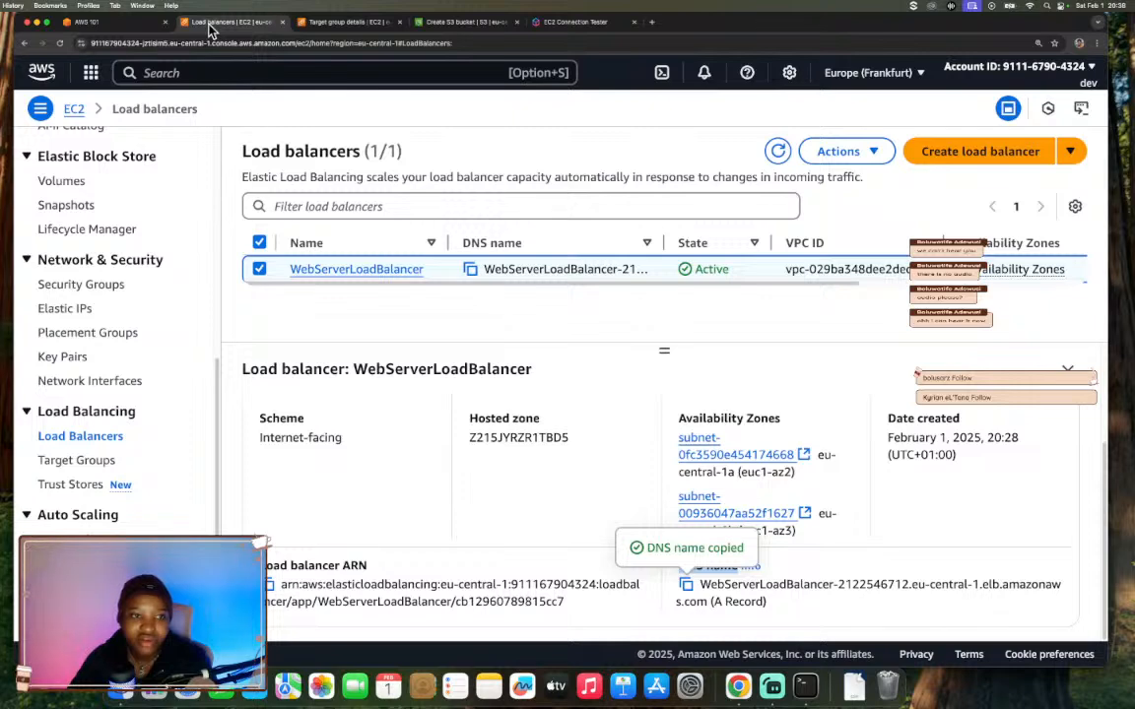
{"action": "left_click", "coordinate": [330, 23]}
{"action": "left_click", "coordinate": [440, 24]}
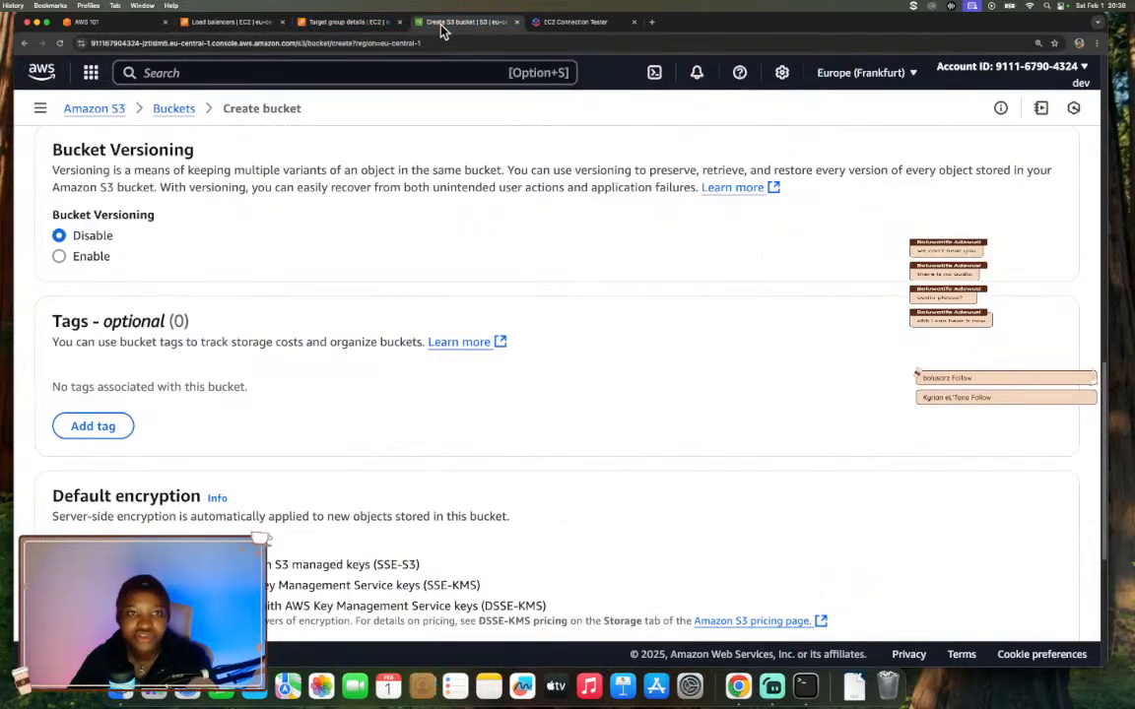
- Review the Default encryption settings and read the help on default encryption and encryption type, closing the help when done
{"action": "scroll", "coordinate": [253, 309], "scroll_direction": "down", "scroll_amount": 3}
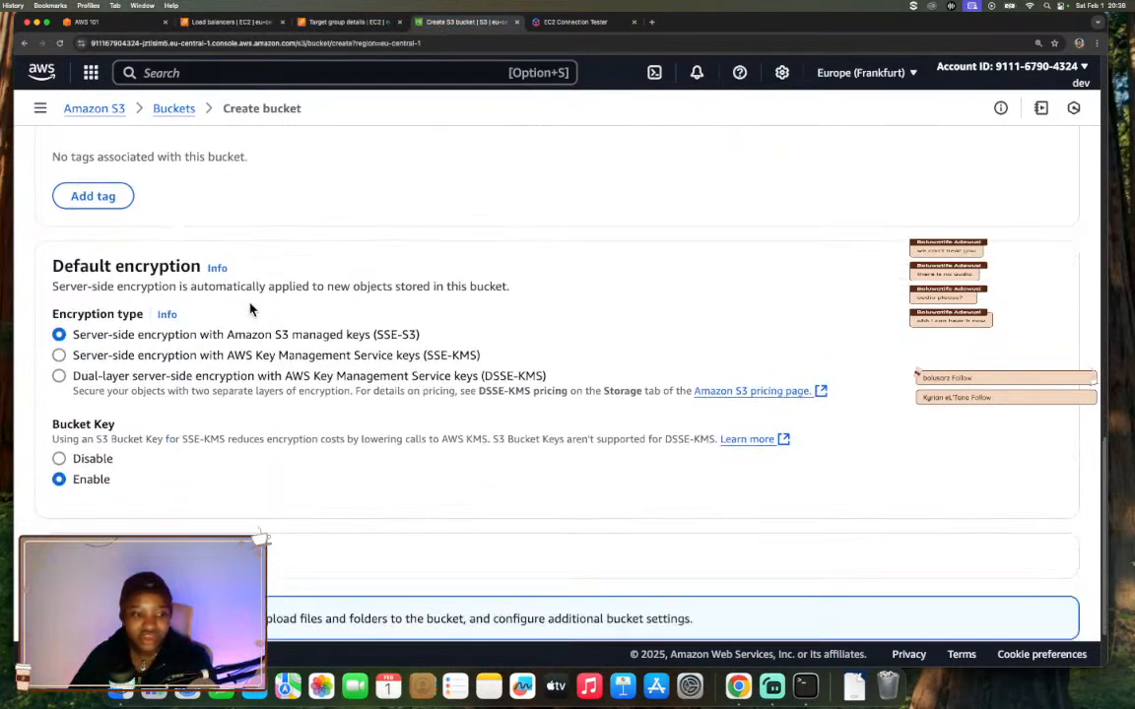
{"action": "scroll", "coordinate": [252, 310], "scroll_direction": "down", "scroll_amount": 1}
{"action": "scroll", "coordinate": [221, 316], "scroll_direction": "down", "scroll_amount": 1}
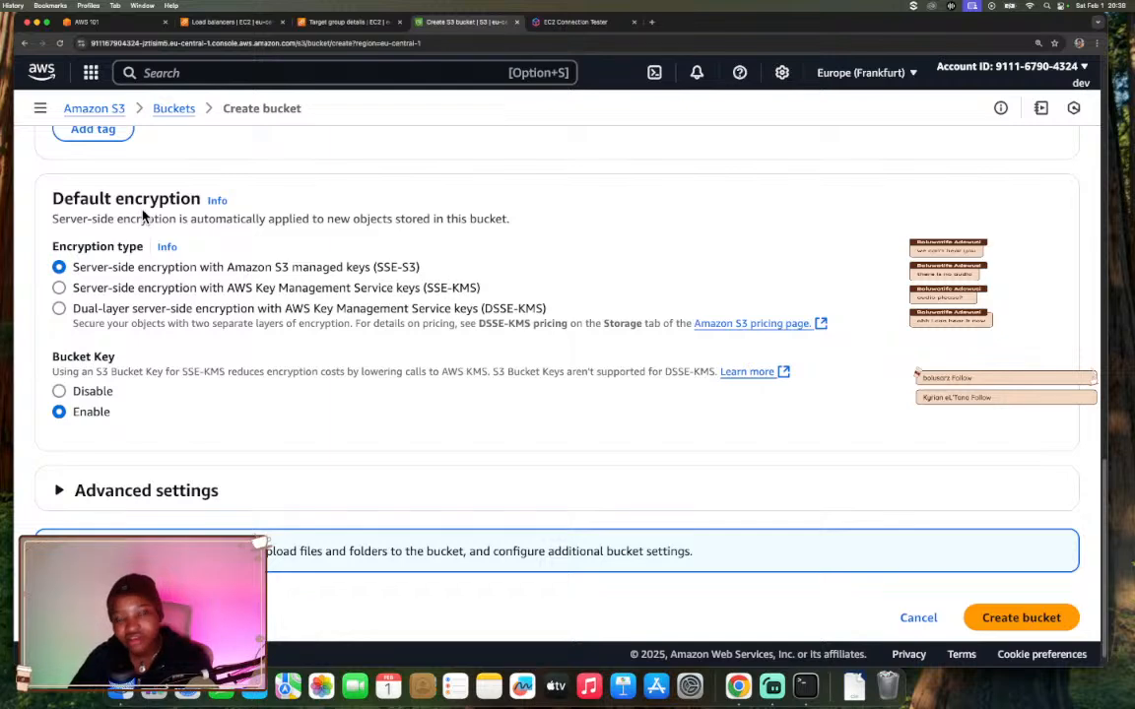
{"action": "scroll", "coordinate": [210, 207], "scroll_direction": "up", "scroll_amount": 1}
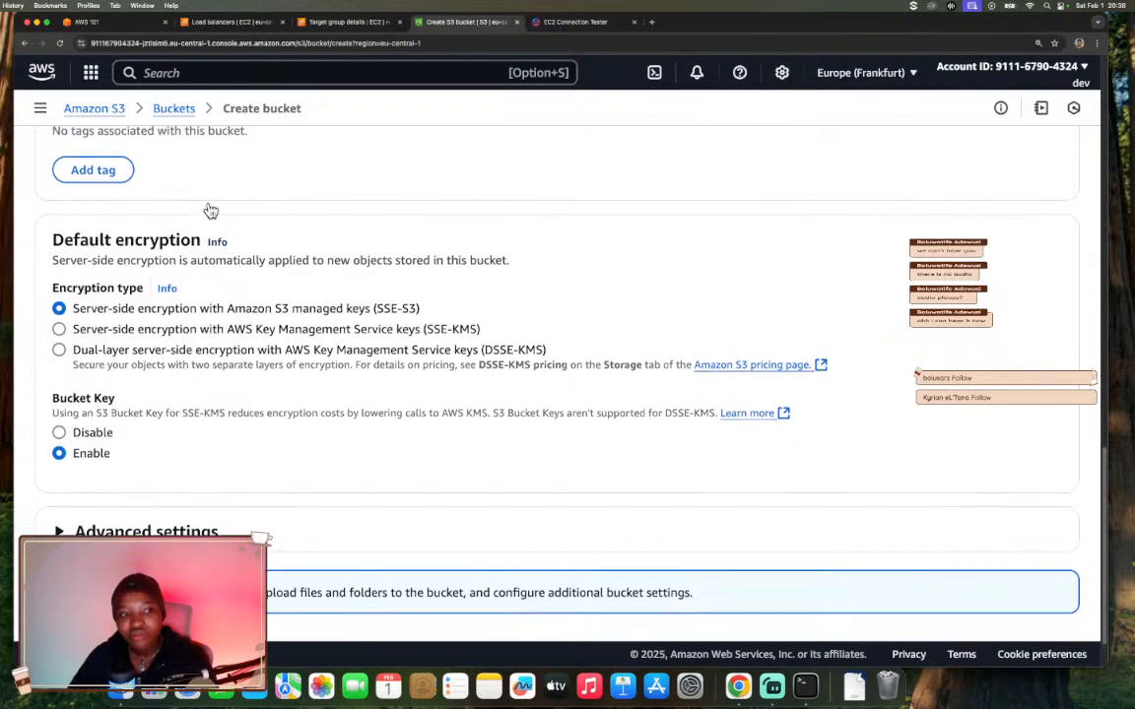
{"action": "scroll", "coordinate": [209, 210], "scroll_direction": "up", "scroll_amount": 1}
{"action": "scroll", "coordinate": [190, 216], "scroll_direction": "up", "scroll_amount": 1}
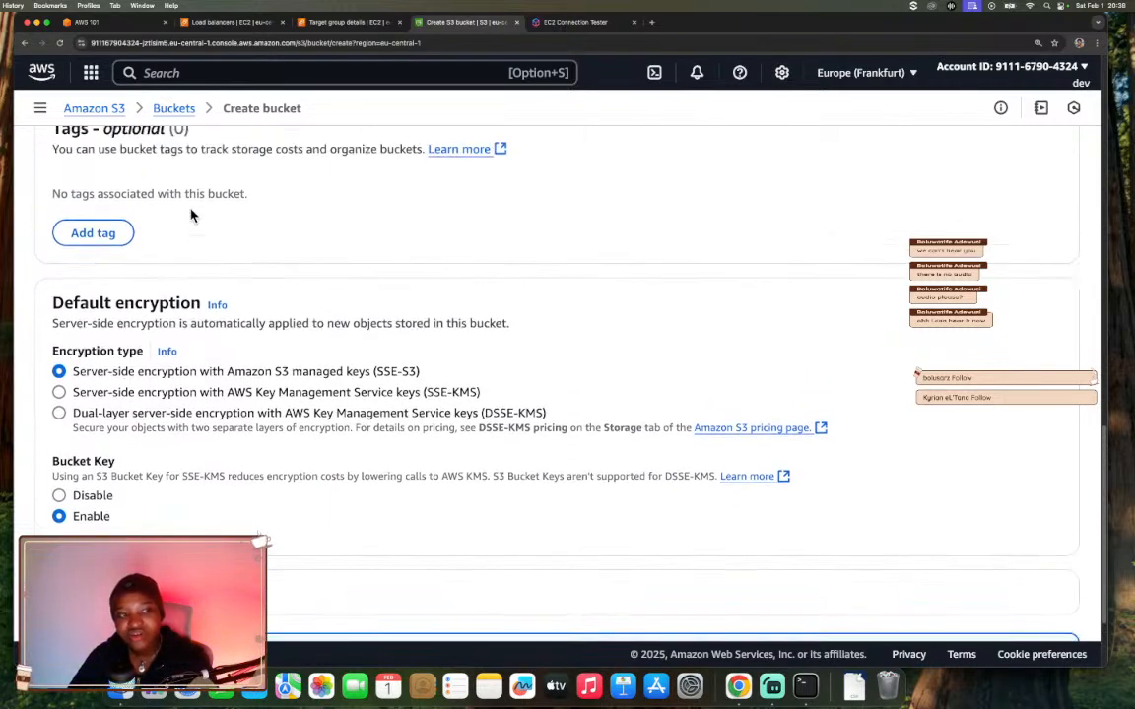
{"action": "left_click", "coordinate": [217, 306]}
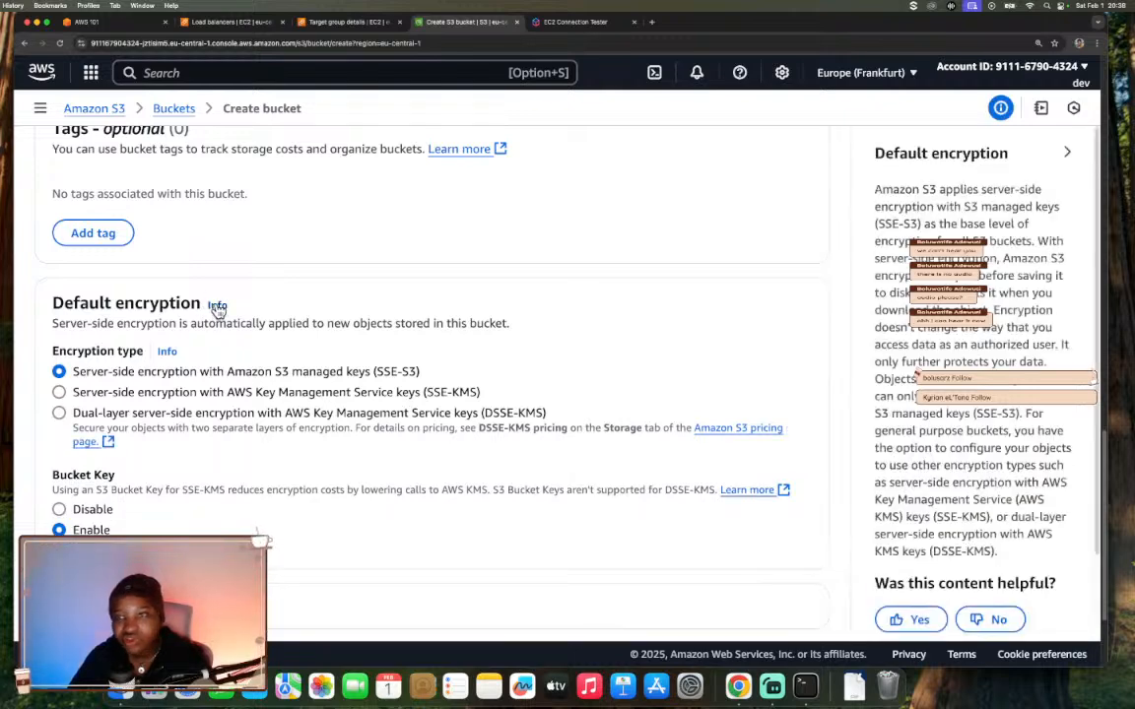
{"action": "left_click", "coordinate": [169, 352]}
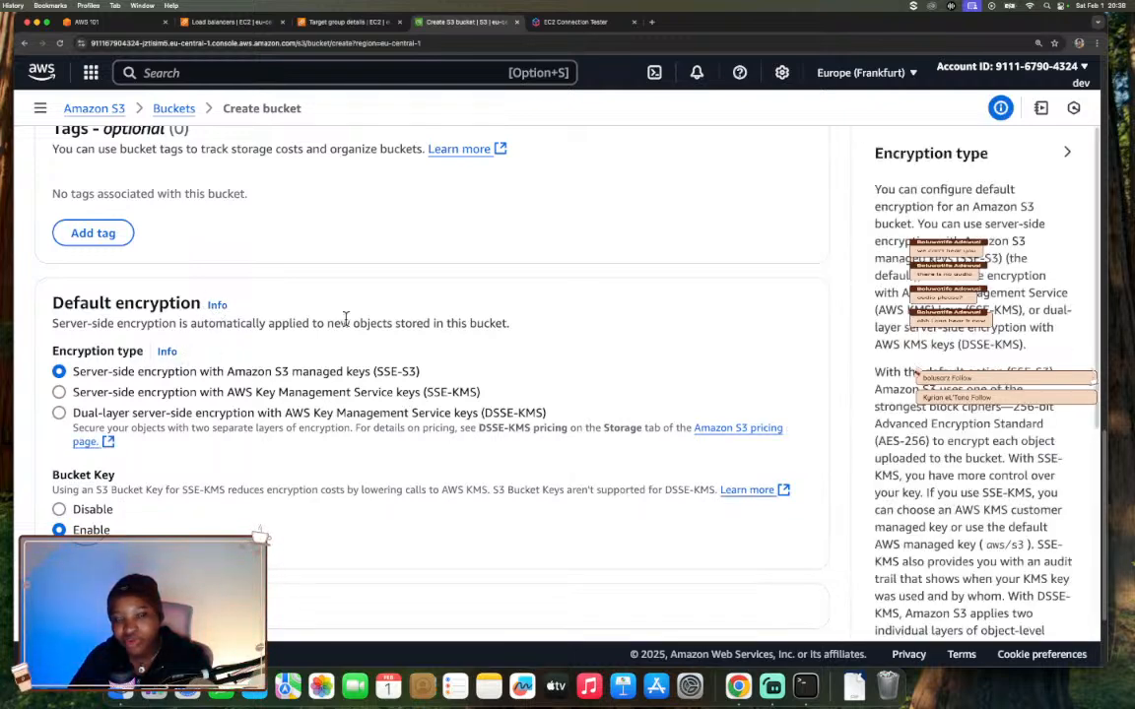
{"action": "left_click", "coordinate": [1069, 155]}
- Create the acpqwerty bucket with the default settings and open it from the bucket list
{"action": "scroll", "coordinate": [220, 320], "scroll_direction": "down", "scroll_amount": 1}
{"action": "scroll", "coordinate": [220, 319], "scroll_direction": "down", "scroll_amount": 1}
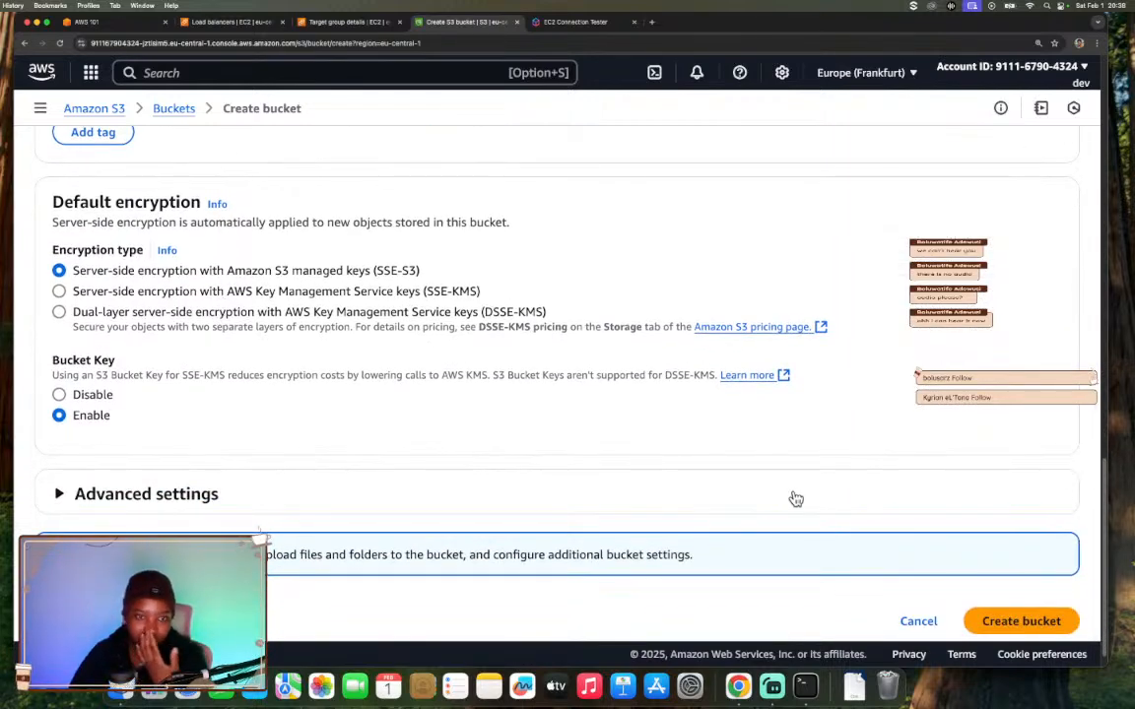
{"action": "left_click", "coordinate": [1008, 626]}
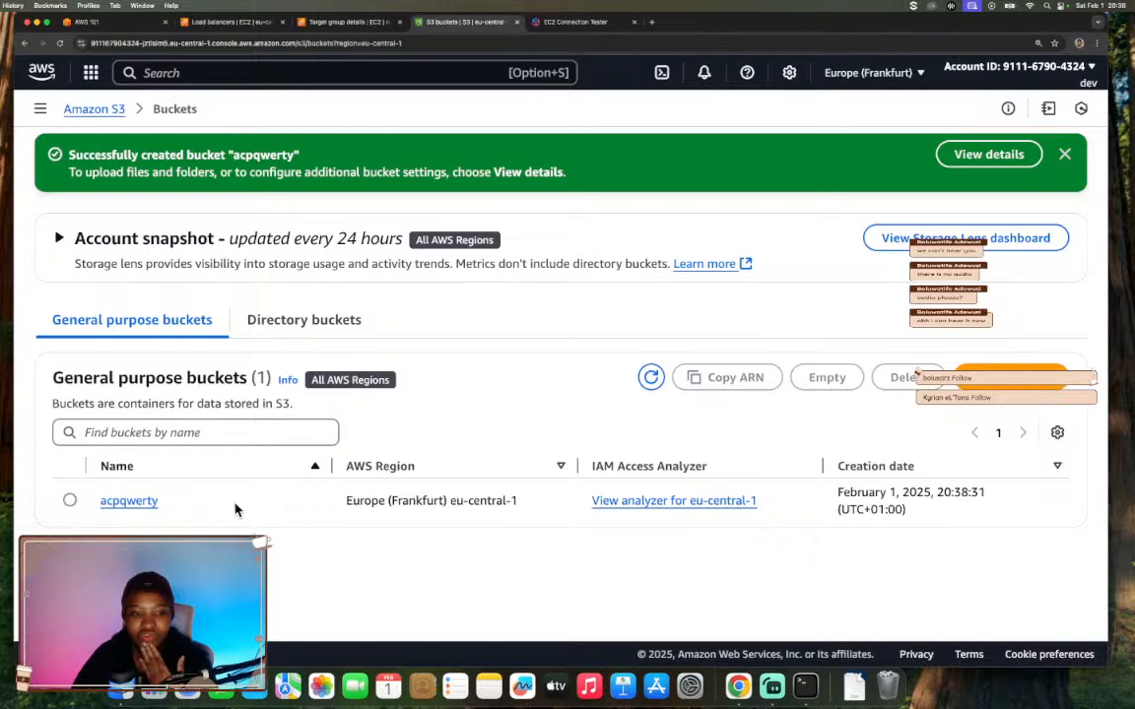
{"action": "left_click", "coordinate": [129, 501]}
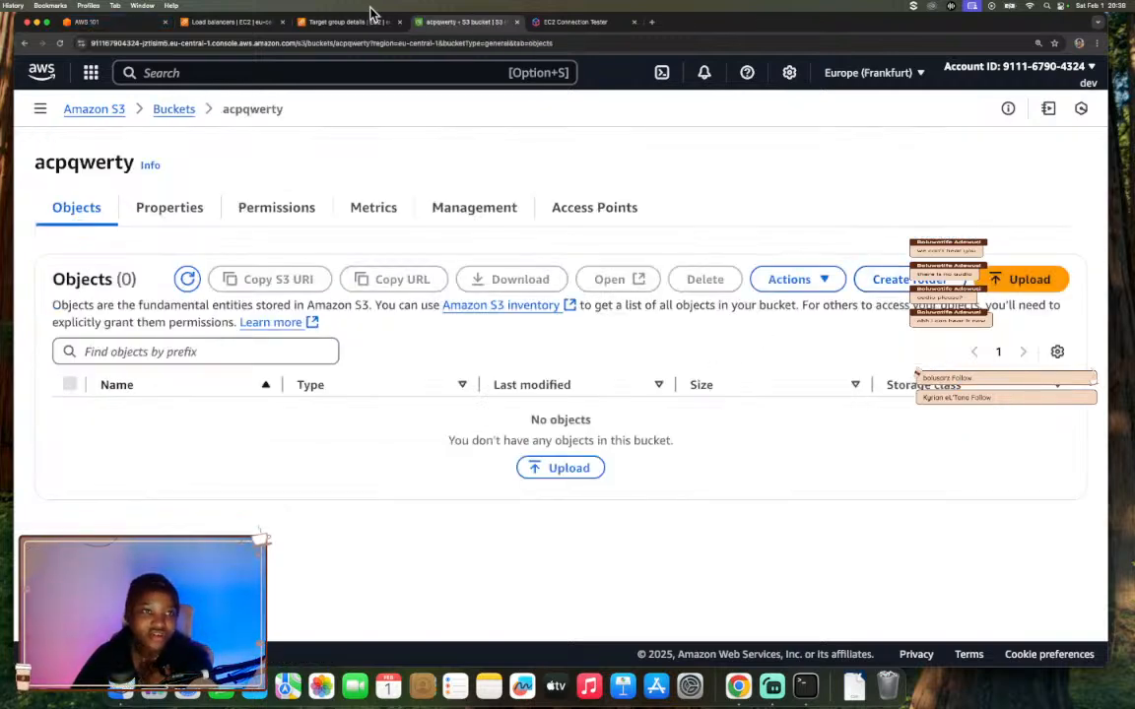
- Download the required files from the workshop, unarchive UnzipAndUpload.zip and expand the extracted unzip and upload folder
{"action": "left_click", "coordinate": [120, 22]}
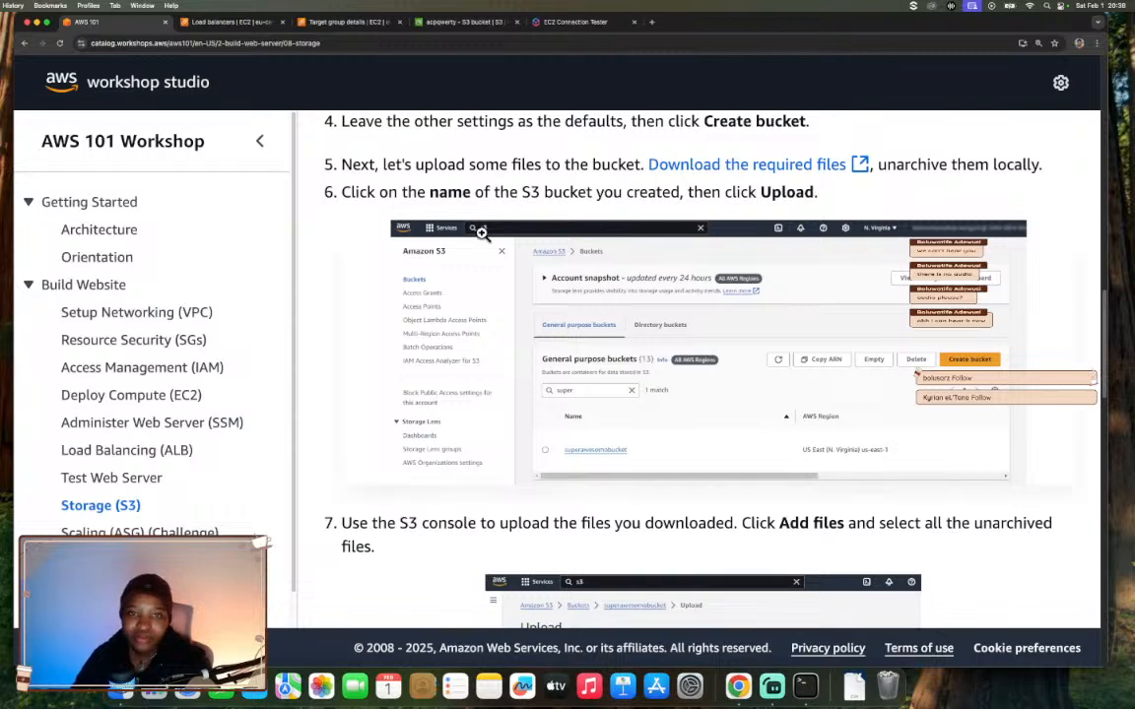
{"action": "left_click", "coordinate": [745, 167]}
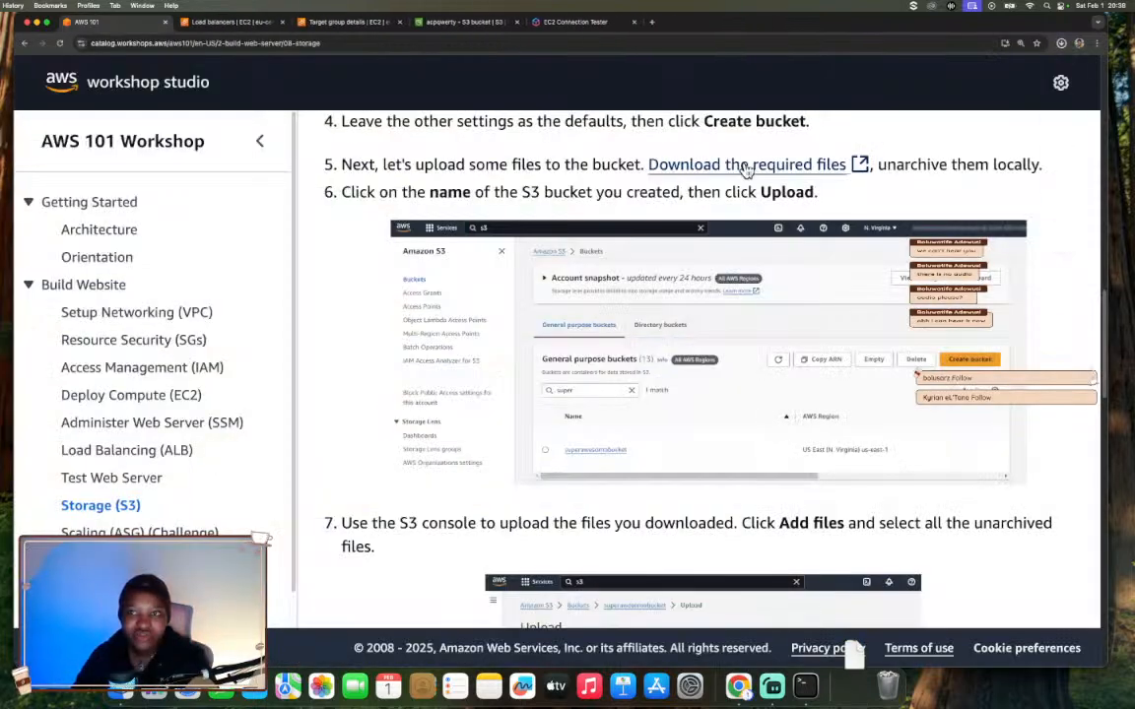
{"action": "left_click", "coordinate": [1061, 42]}
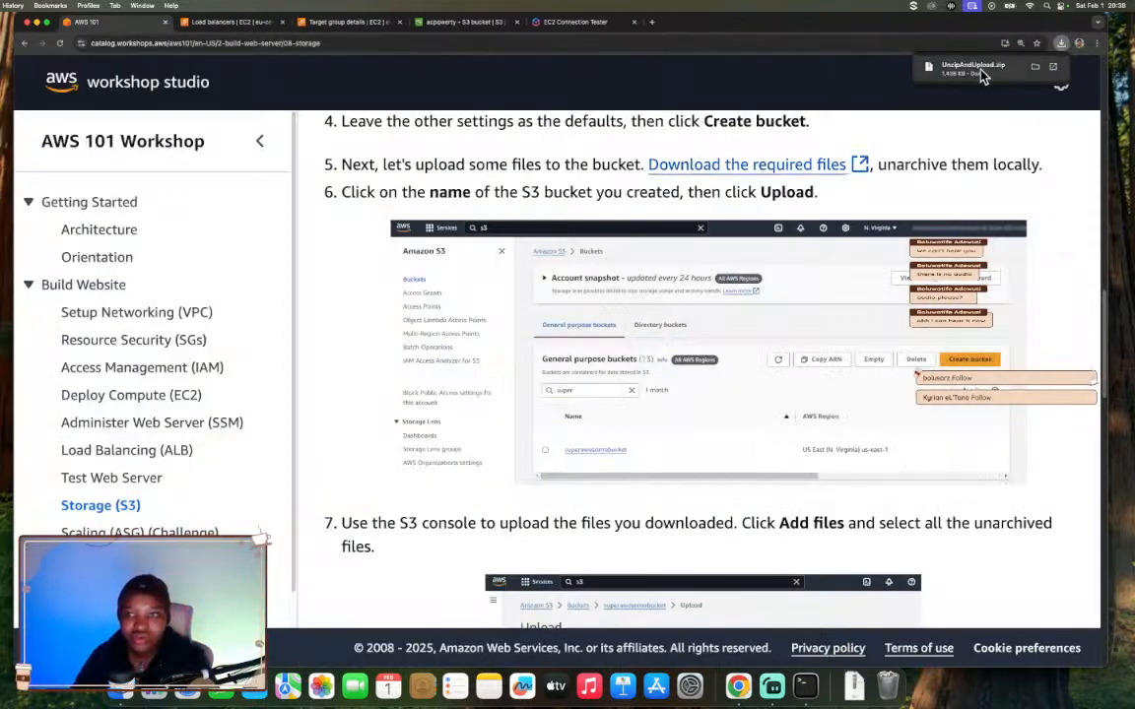
{"action": "left_click", "coordinate": [981, 71]}
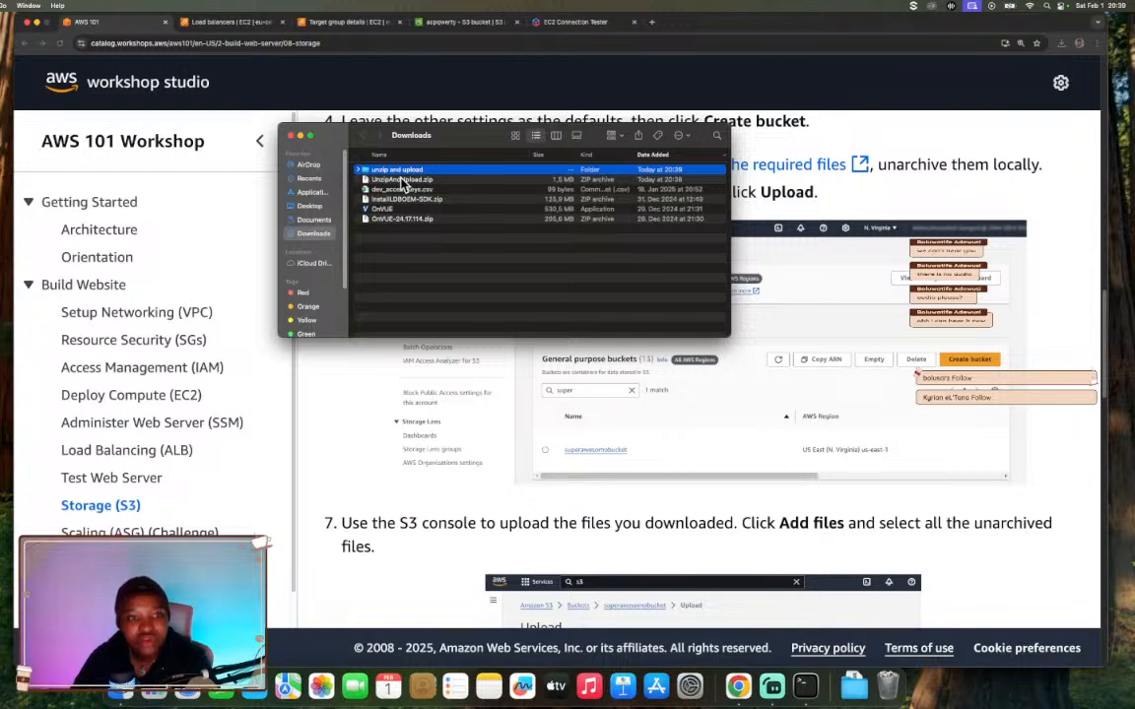
{"action": "left_click", "coordinate": [360, 170]}
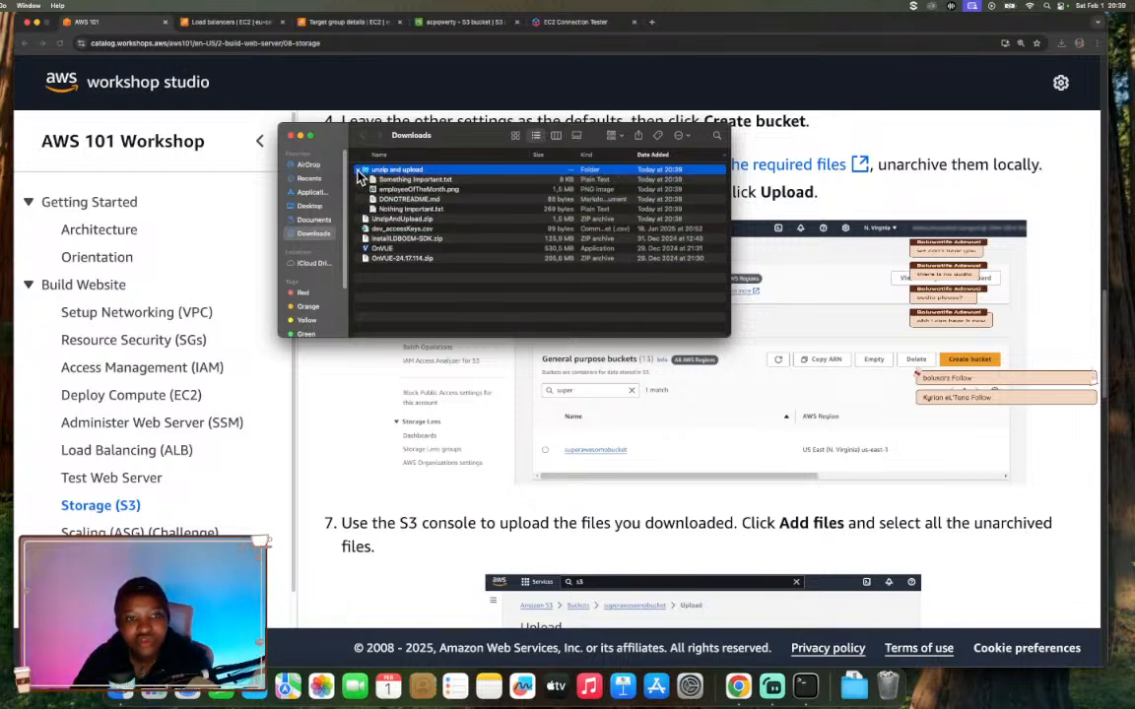
- Preview Something Important.txt, Nothing Important.txt, employeeOfTheMonth.png and DONOTREADME.md in an enlarged Finder window using column view
{"action": "left_click", "coordinate": [414, 180]}
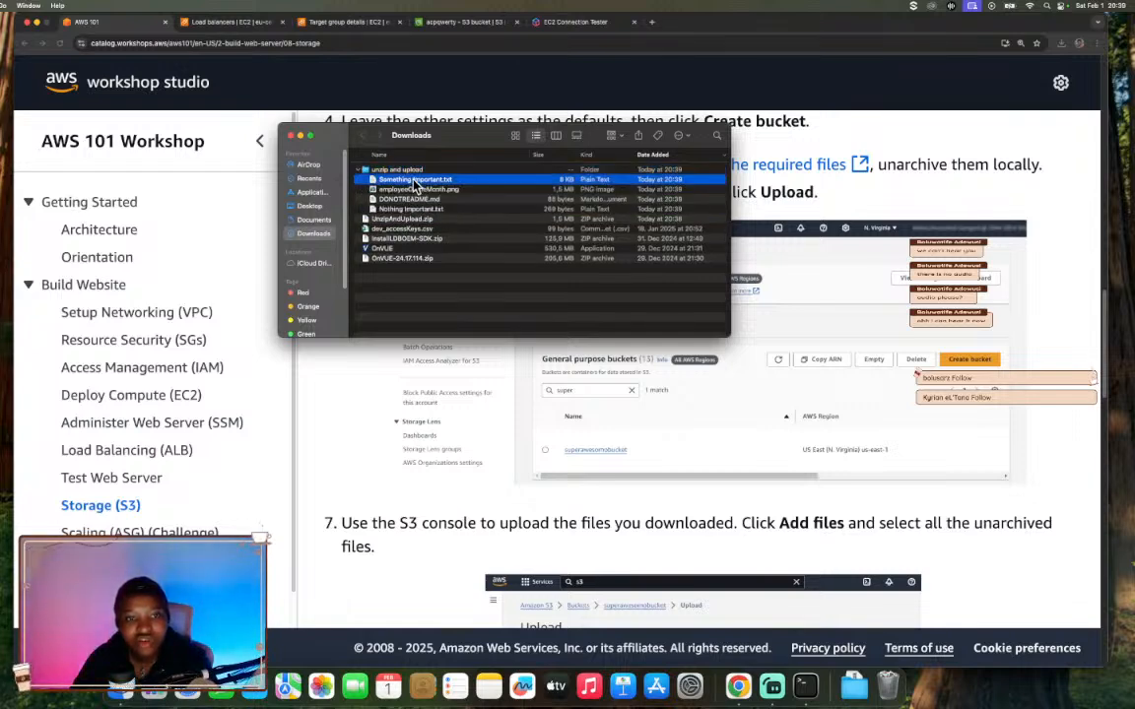
{"action": "left_click", "coordinate": [557, 138]}
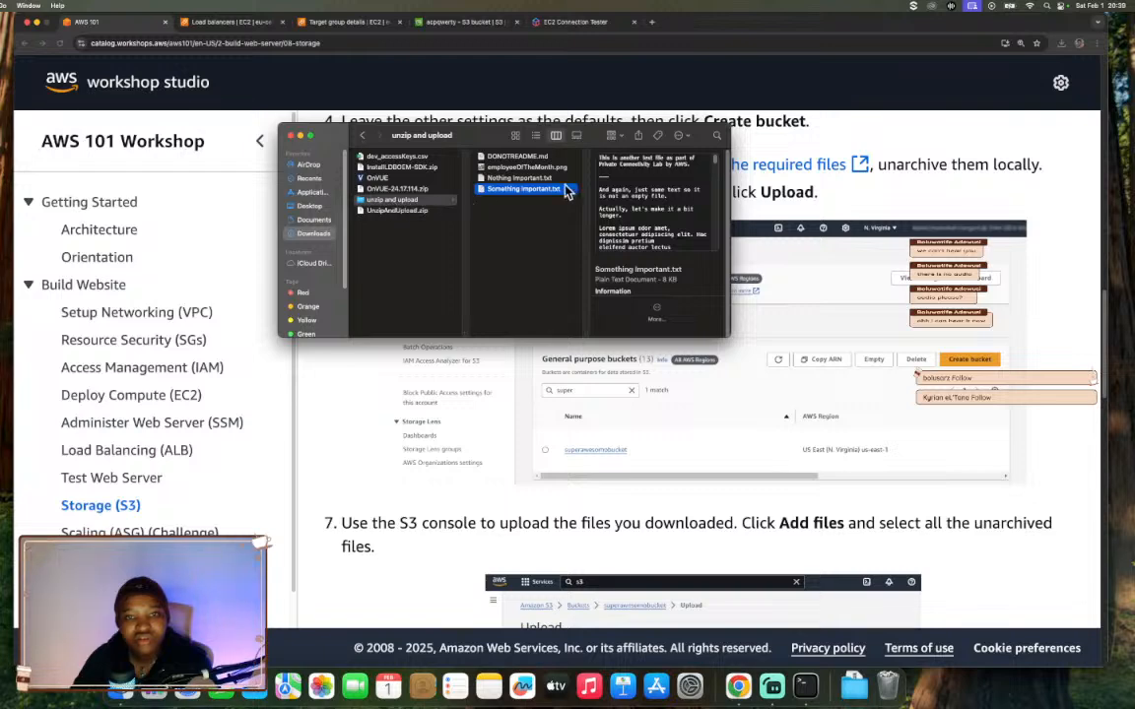
{"action": "left_click_drag", "start_coordinate": [715, 332], "coordinate": [926, 464]}
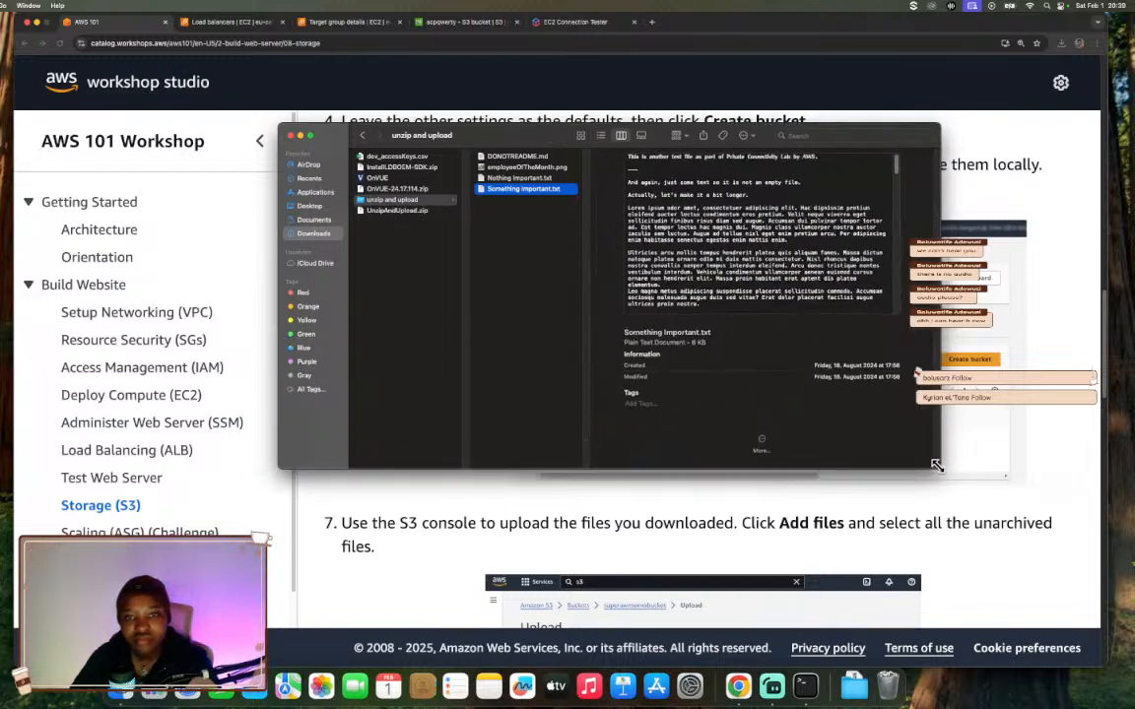
{"action": "left_click", "coordinate": [526, 179]}
{"action": "left_click", "coordinate": [506, 168]}
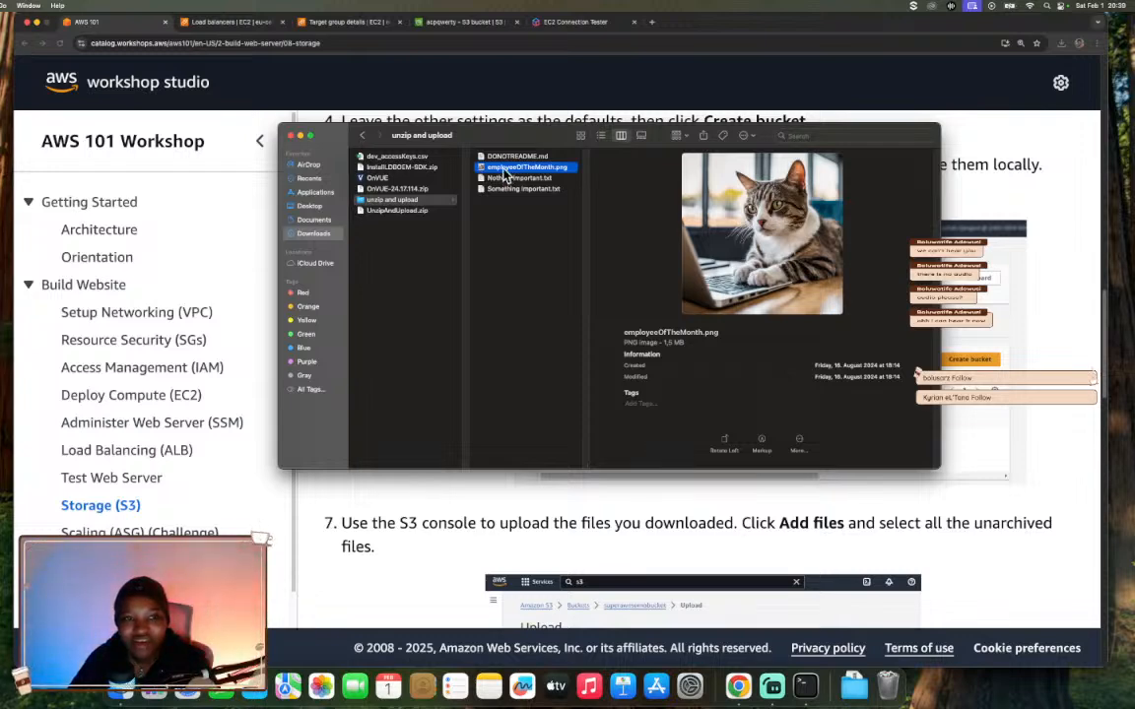
{"action": "left_click", "coordinate": [519, 157]}
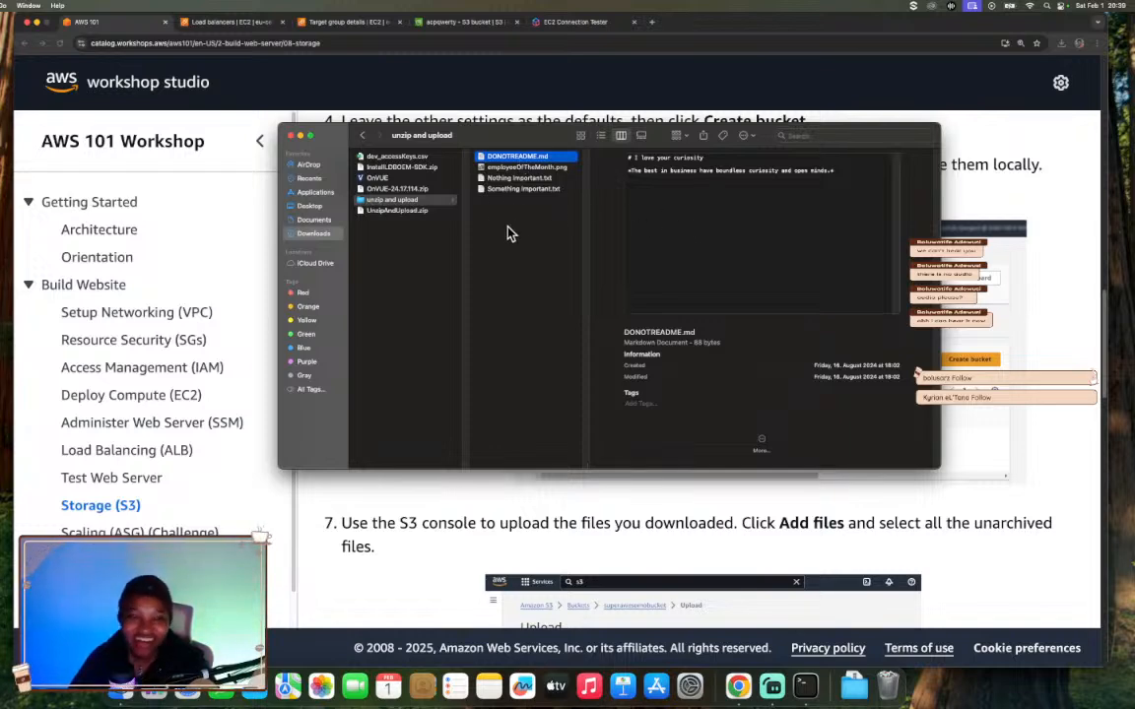
- Move the Finder window with the unarchived files aside so the workshop's instructions are partly uncovered
{"action": "left_click_drag", "start_coordinate": [506, 139], "coordinate": [682, 133]}
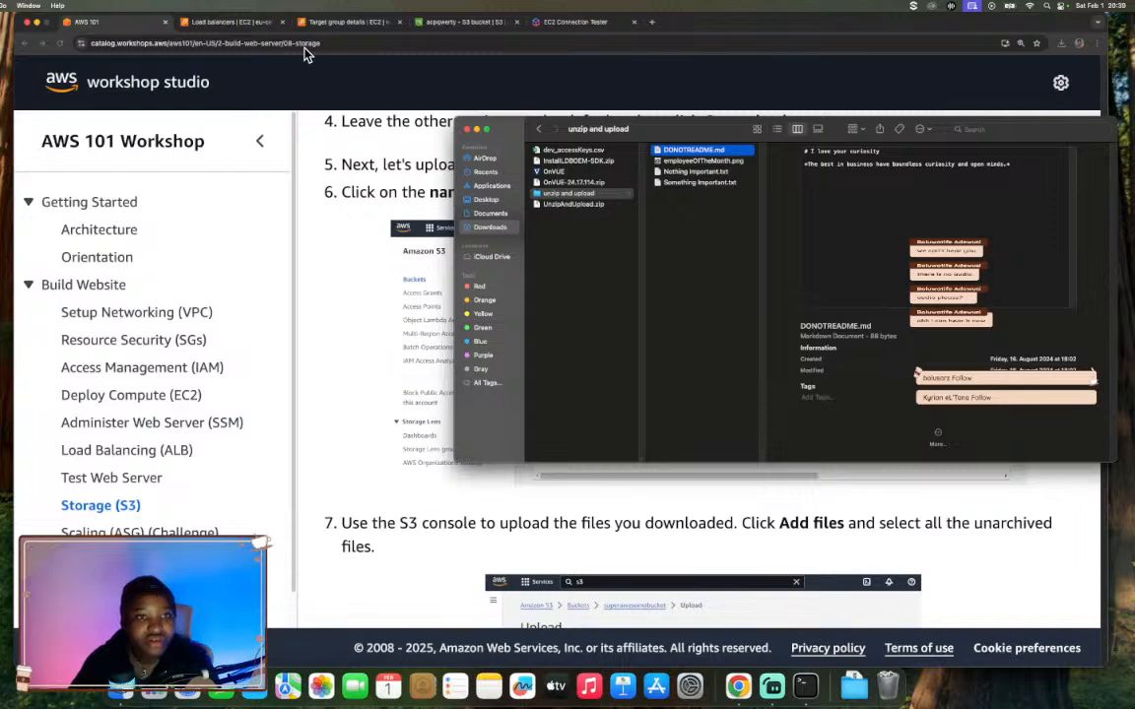
{"action": "left_click", "coordinate": [357, 311]}
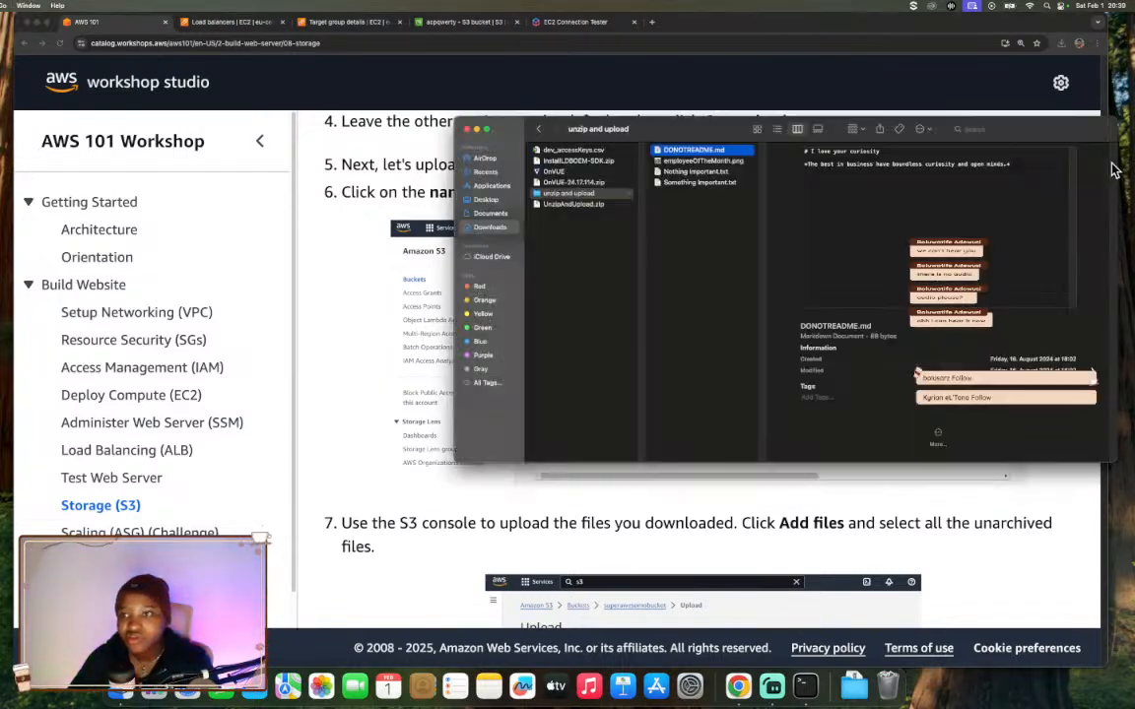
{"action": "key", "text": "super+Tab"}
{"action": "mouse_move", "coordinate": [714, 131]}
{"action": "left_mouse_down"}
{"action": "mouse_move", "coordinate": [734, 129]}
{"action": "mouse_move", "coordinate": [724, 128]}
{"action": "left_mouse_up"}
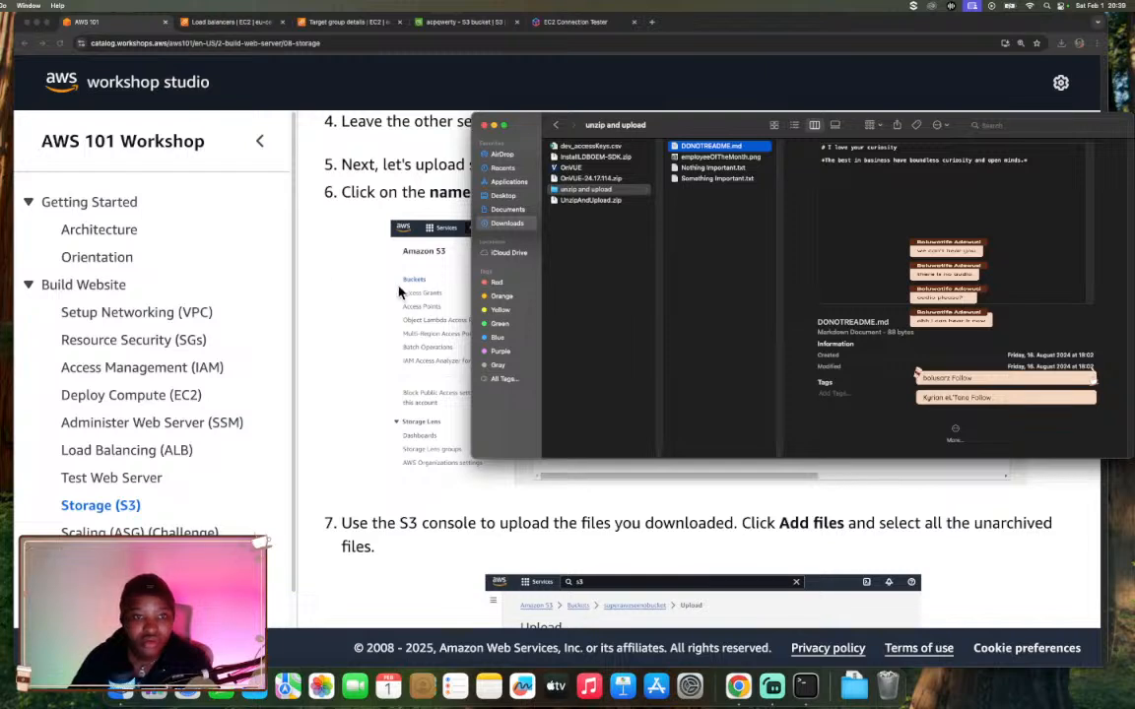
- Return to the workshop page in the browser and read step 7 on uploading the unarchived files
{"action": "left_click", "coordinate": [332, 285]}
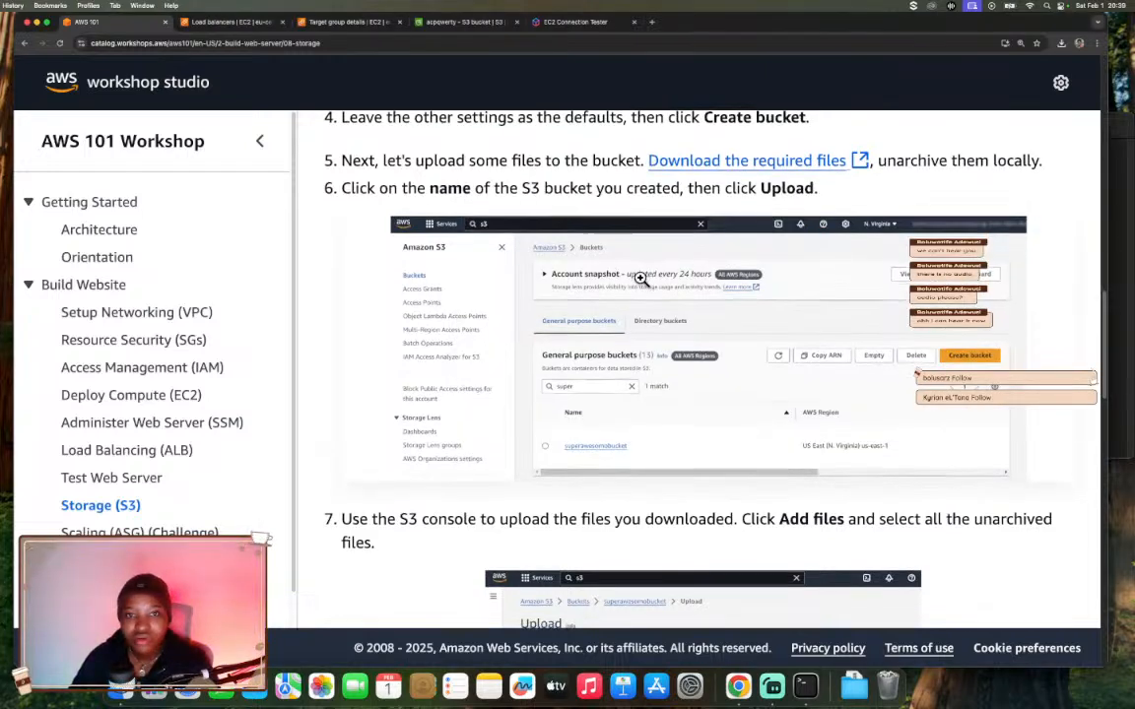
{"action": "scroll", "coordinate": [641, 280], "scroll_direction": "down", "scroll_amount": 2}
{"action": "scroll", "coordinate": [641, 279], "scroll_direction": "down", "scroll_amount": 5}
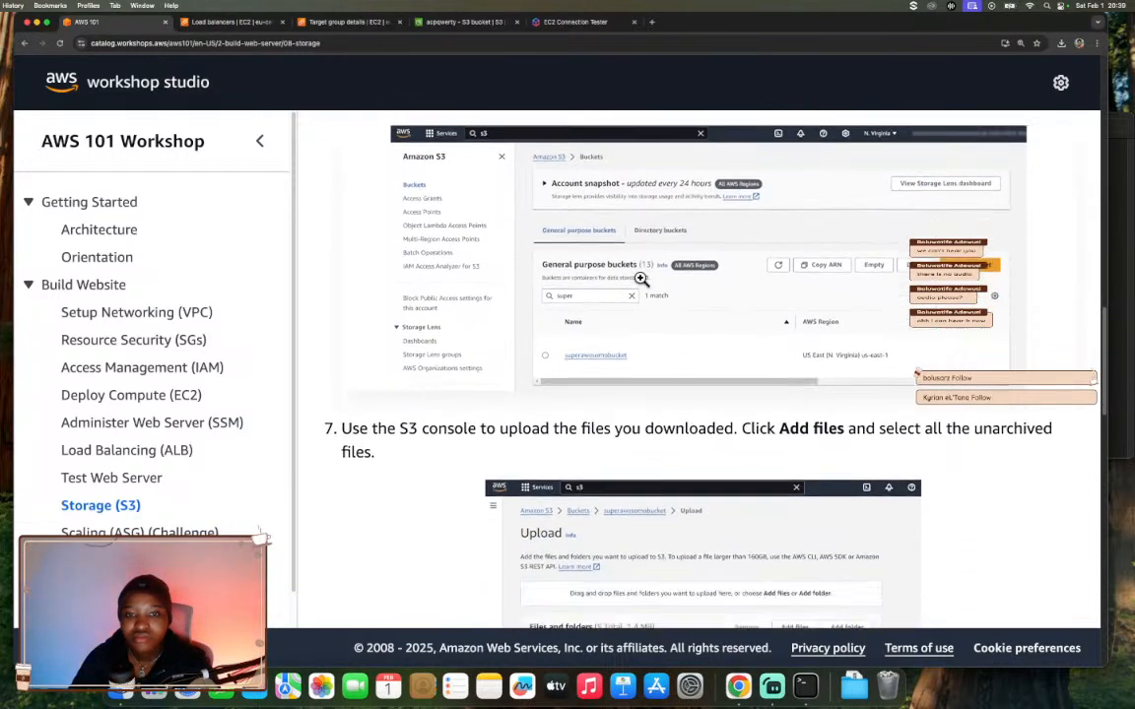
{"action": "scroll", "coordinate": [641, 280], "scroll_direction": "down", "scroll_amount": 1}
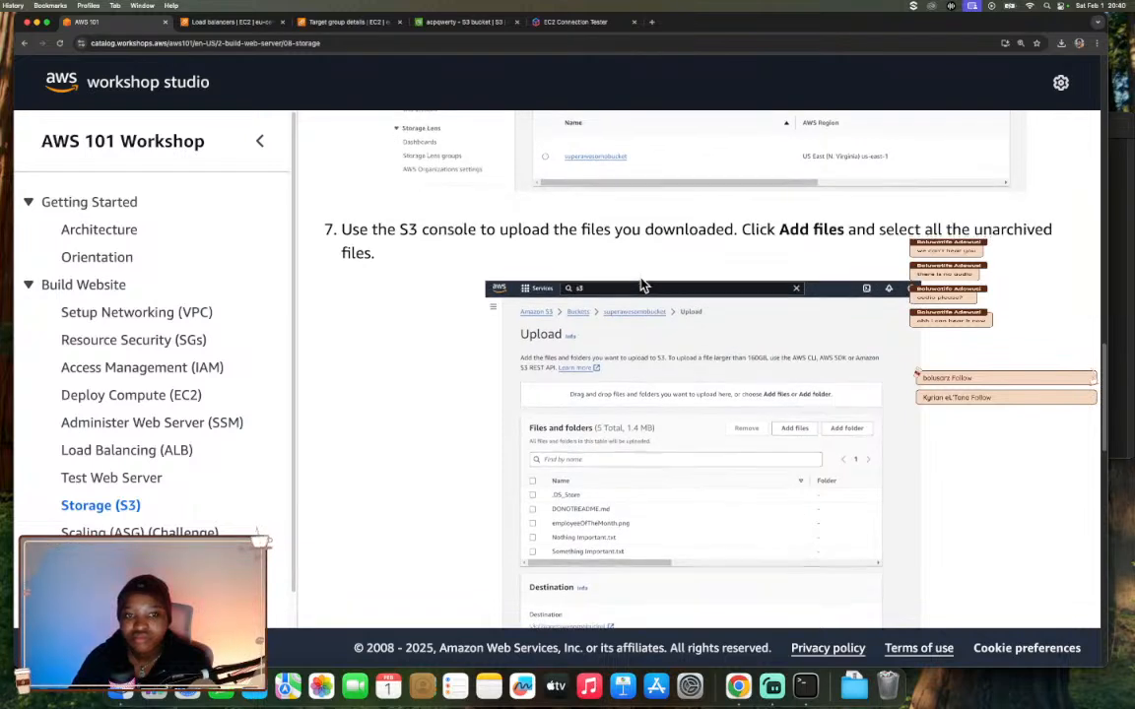
{"action": "scroll", "coordinate": [641, 282], "scroll_direction": "down", "scroll_amount": 2}
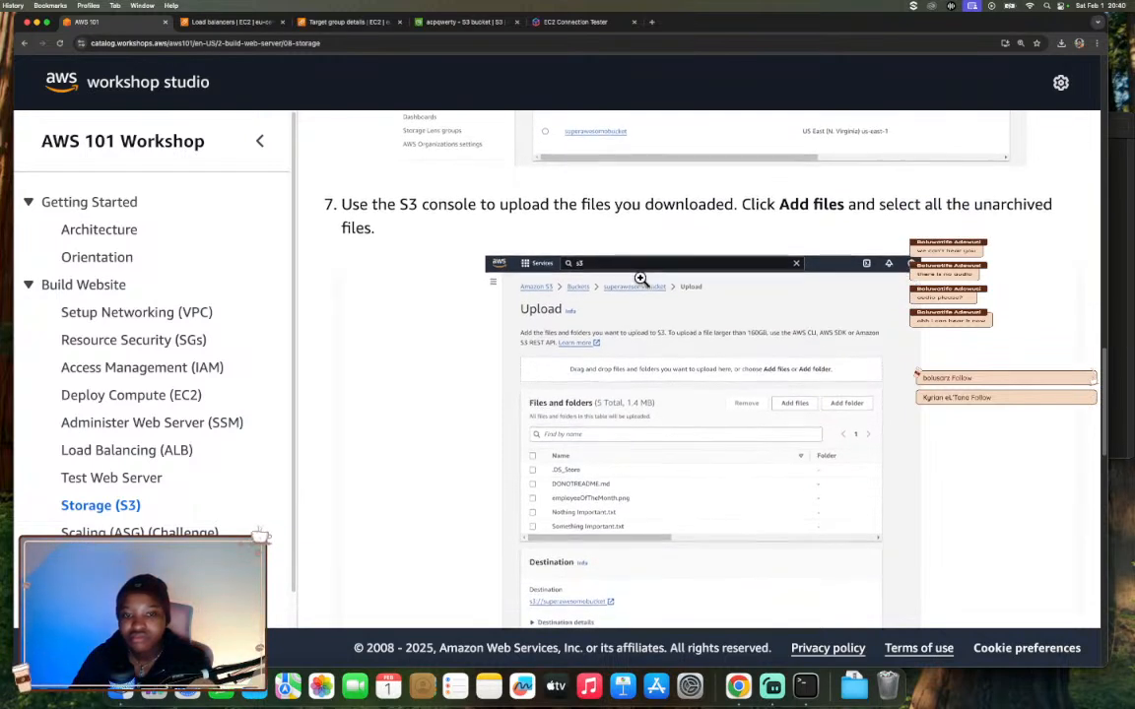
- Start an upload to the acpqwerty bucket and add DONOTREADME.md, employeeOfTheMonth.png, Nothing Important.txt and Something Important.txt
{"action": "left_click", "coordinate": [442, 24]}
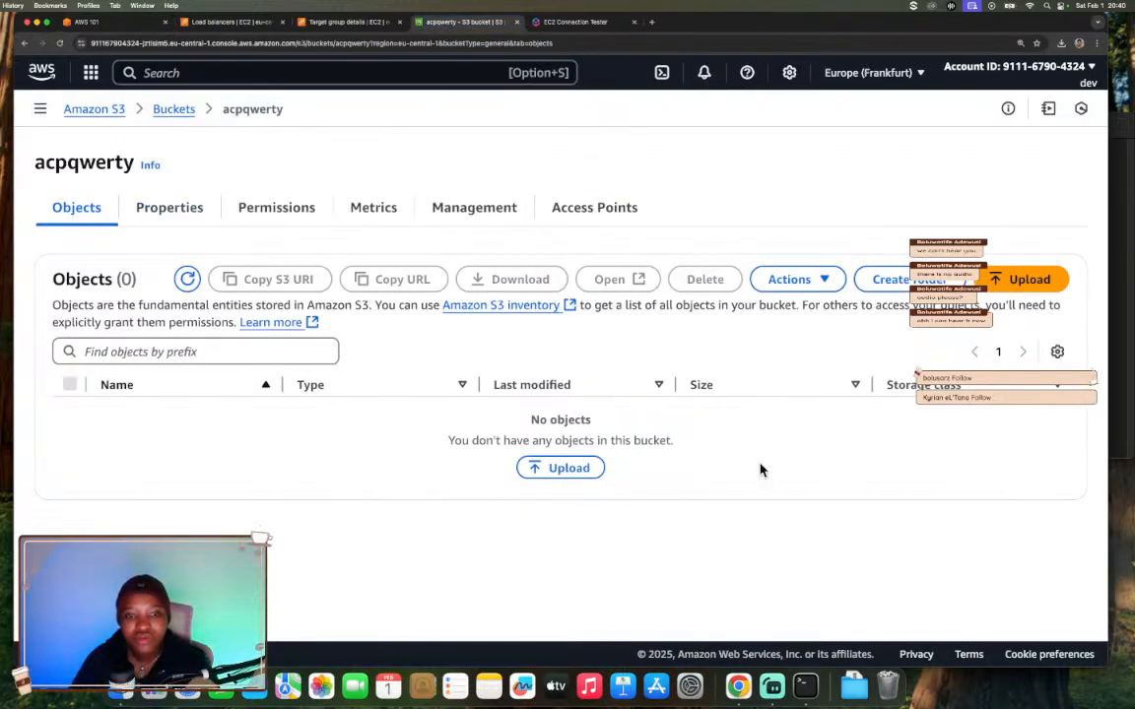
{"action": "left_click", "coordinate": [1116, 214]}
{"action": "left_click_drag", "start_coordinate": [701, 233], "coordinate": [390, 425]}
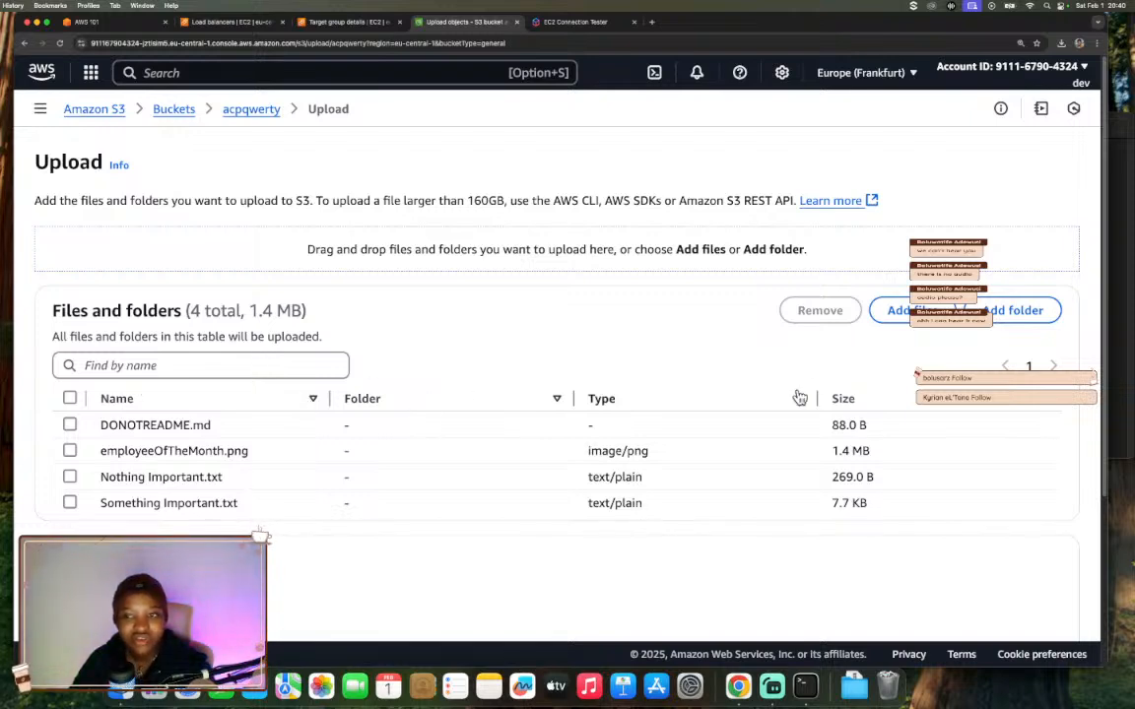
- Review the added files and the s3://acpqwerty destination, keep the default settings, and upload the files
{"action": "scroll", "coordinate": [783, 389], "scroll_direction": "down", "scroll_amount": 3}
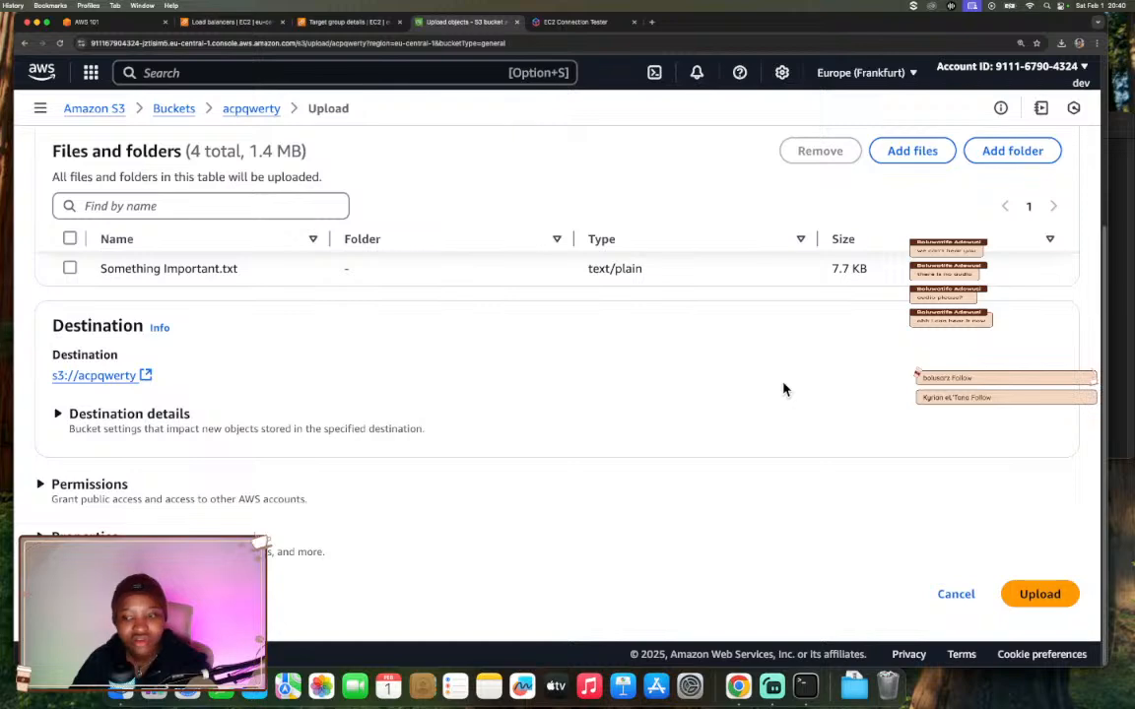
{"action": "scroll", "coordinate": [783, 389], "scroll_direction": "up", "scroll_amount": 3}
{"action": "scroll", "coordinate": [785, 388], "scroll_direction": "down", "scroll_amount": 2}
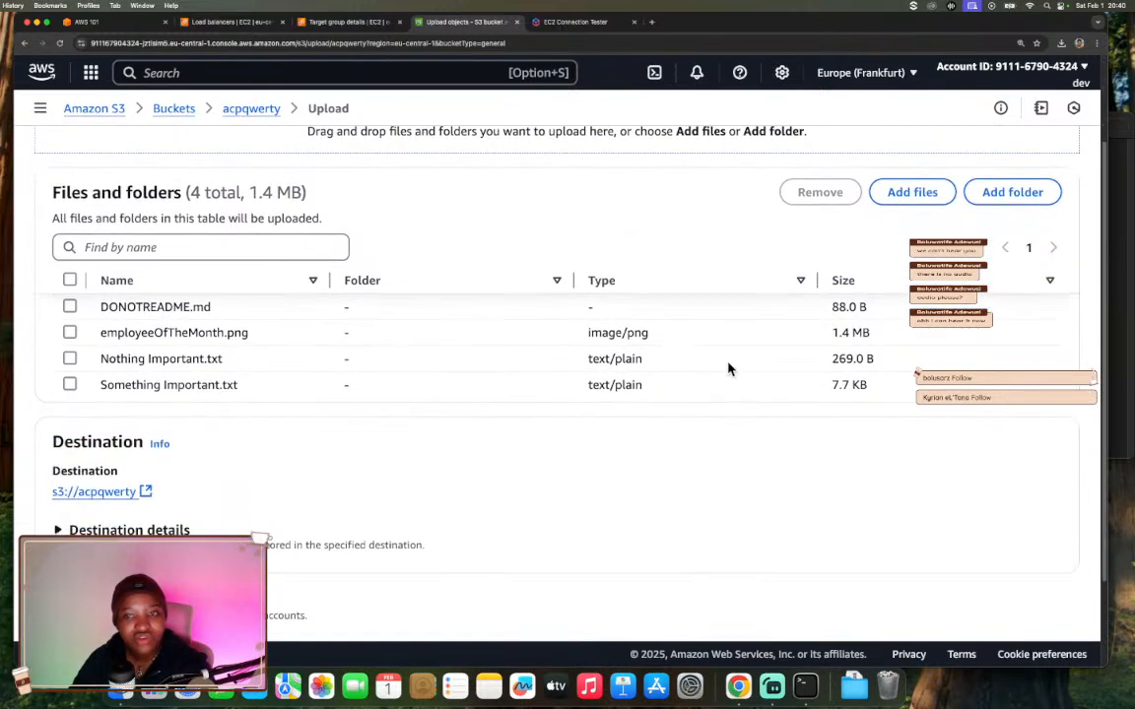
{"action": "scroll", "coordinate": [722, 369], "scroll_direction": "down", "scroll_amount": 2}
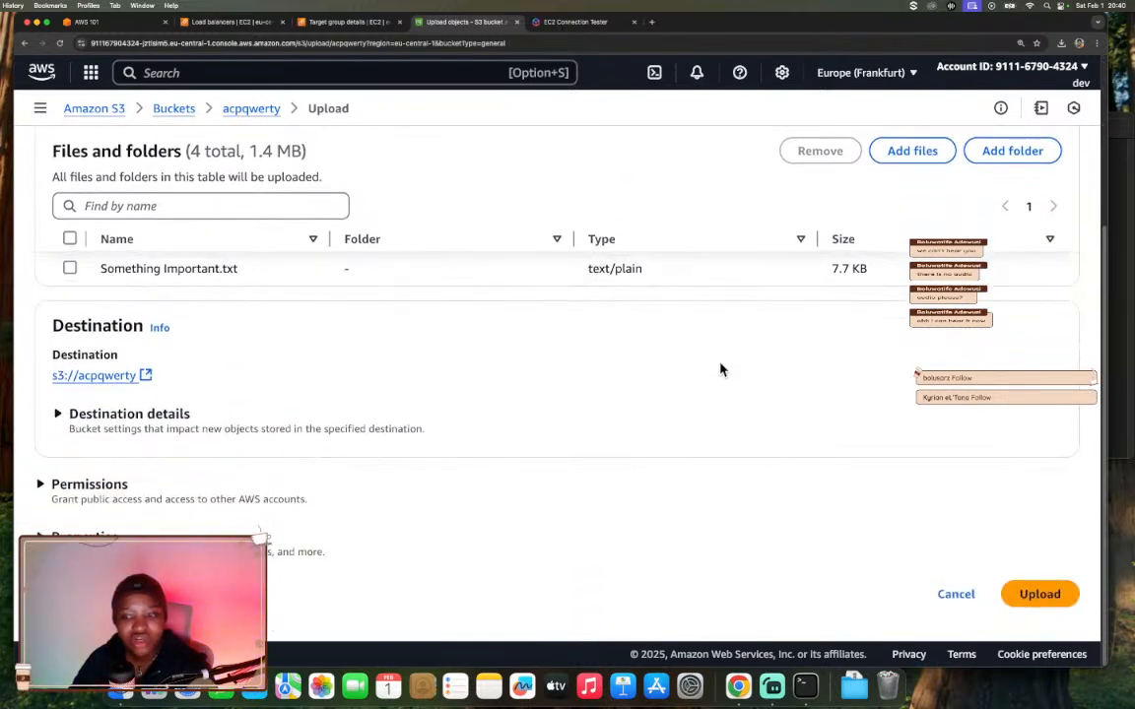
{"action": "scroll", "coordinate": [921, 520], "scroll_direction": "up", "scroll_amount": 3}
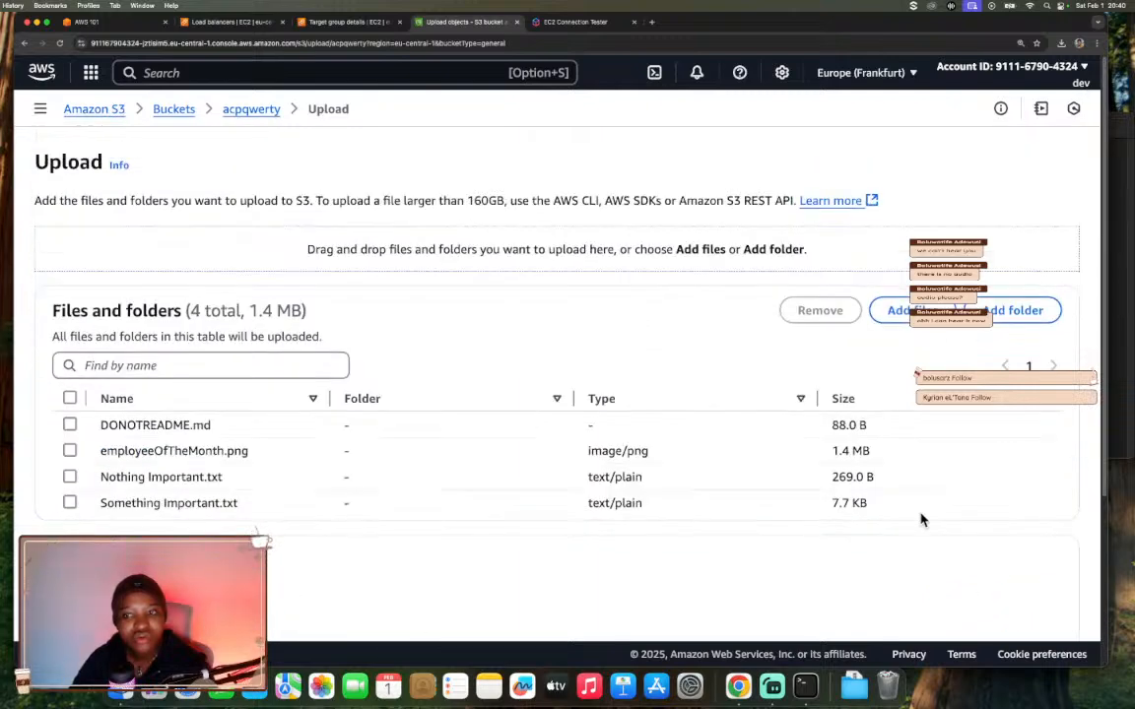
{"action": "scroll", "coordinate": [920, 519], "scroll_direction": "down", "scroll_amount": 3}
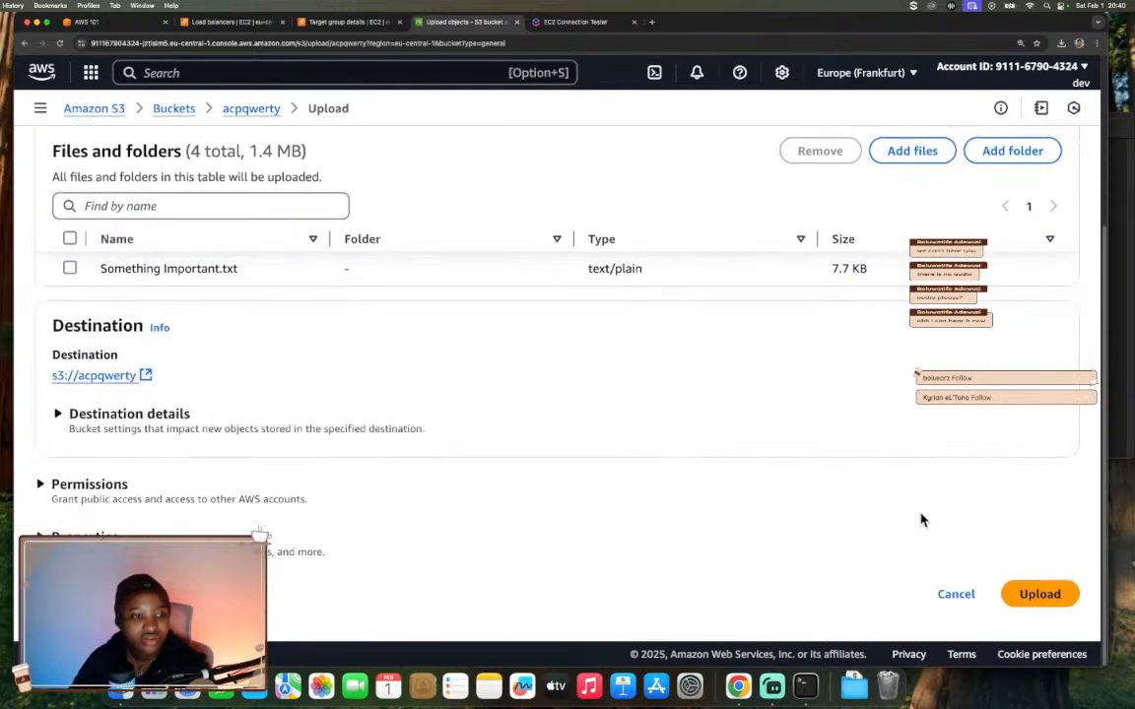
{"action": "left_click", "coordinate": [1066, 602]}
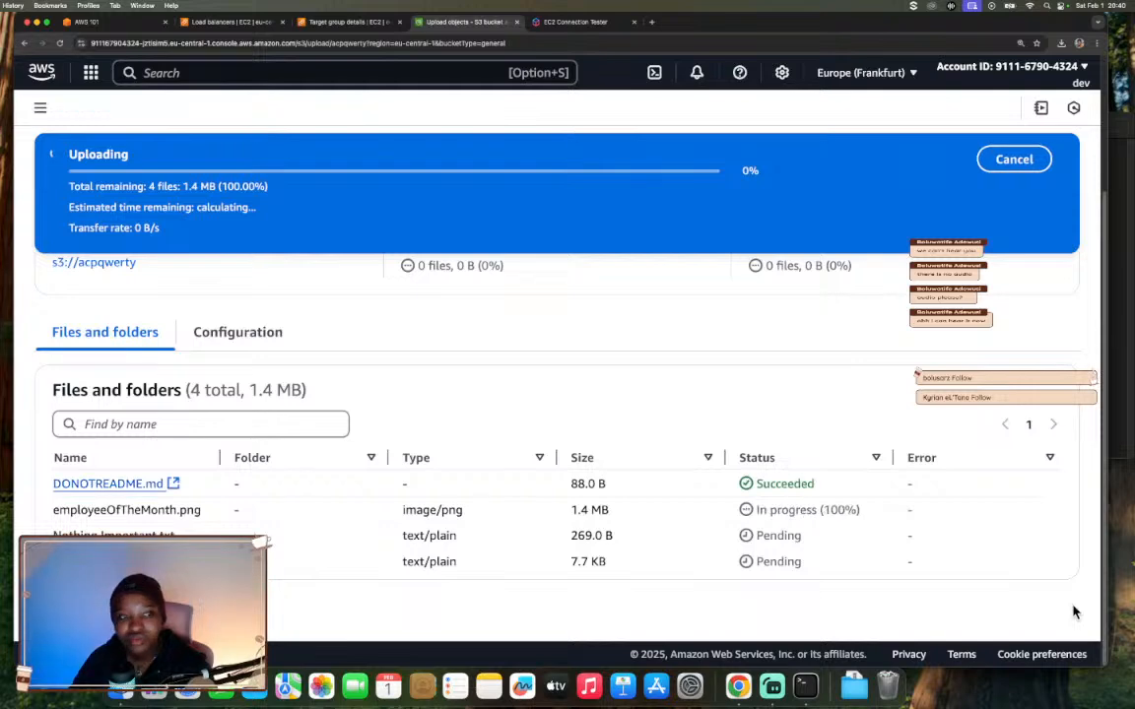
- Inspect the object details of DONOTREADME.md and employeeOfTheMonth.png, and try to open the image through its object URL
{"action": "left_click", "coordinate": [116, 484]}
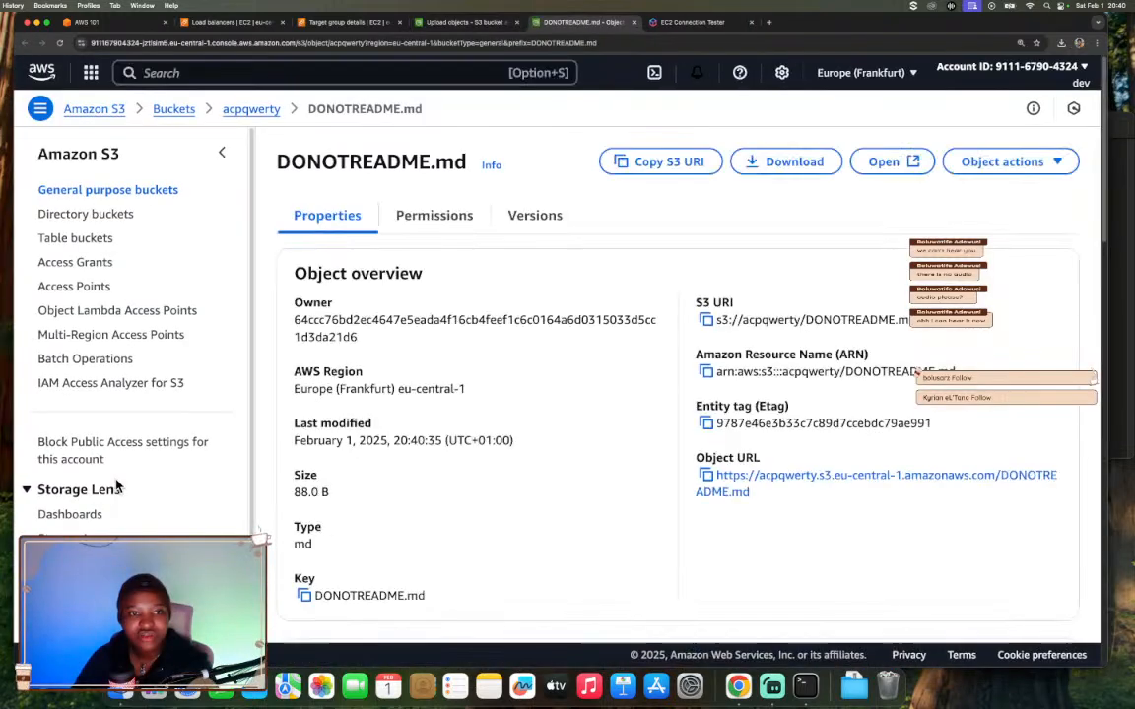
{"action": "left_click", "coordinate": [634, 22]}
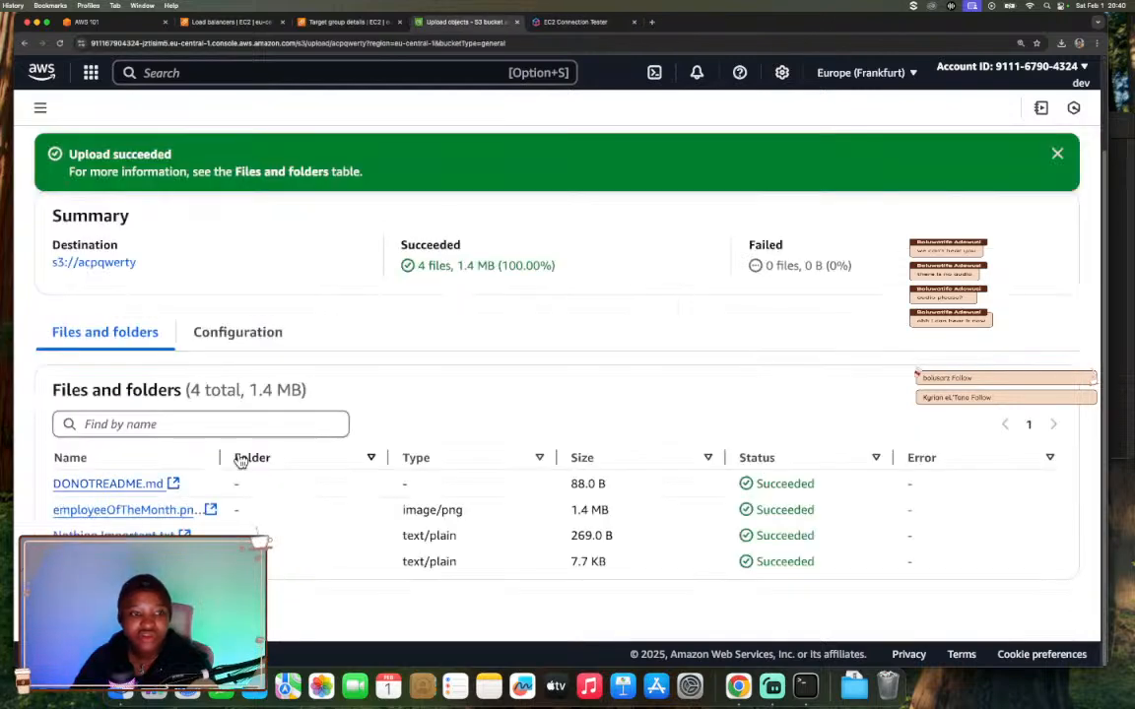
{"action": "left_click", "coordinate": [148, 511]}
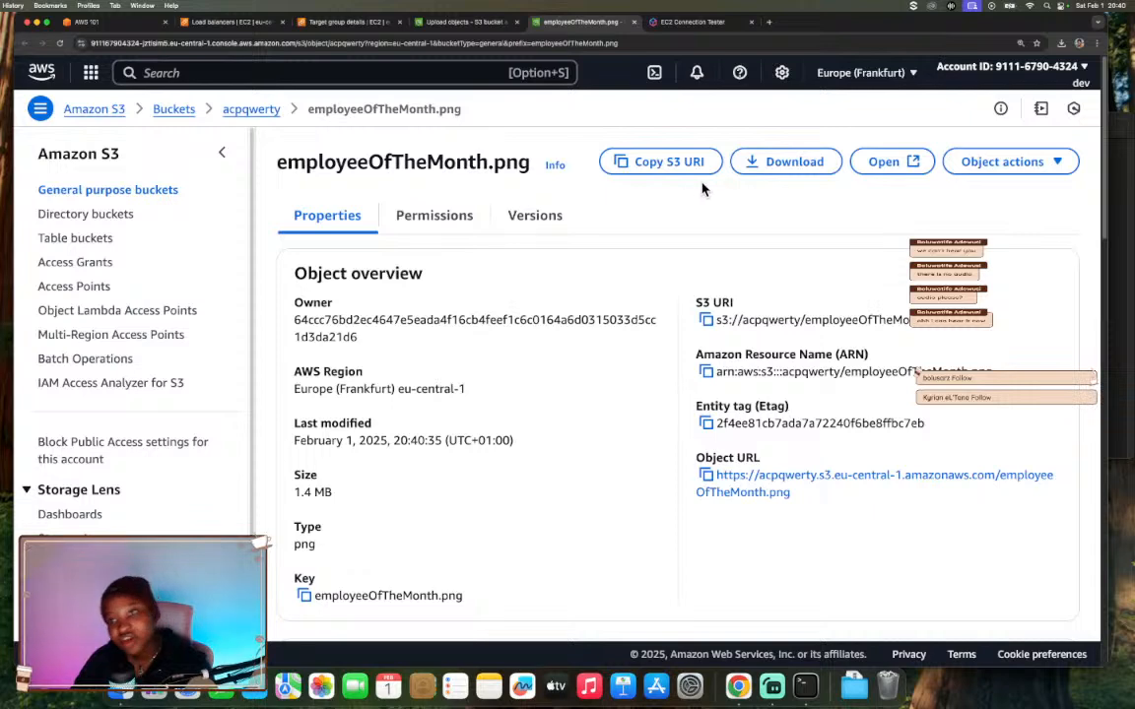
{"action": "left_click", "coordinate": [884, 475]}
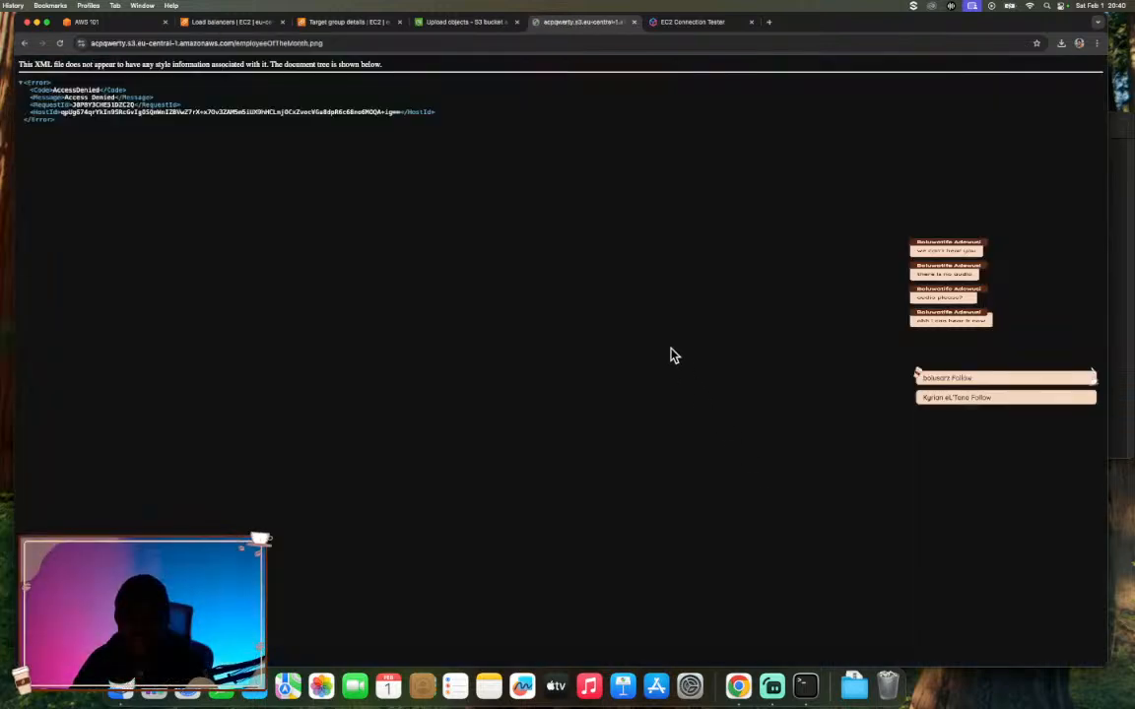
{"action": "left_click", "coordinate": [633, 21]}
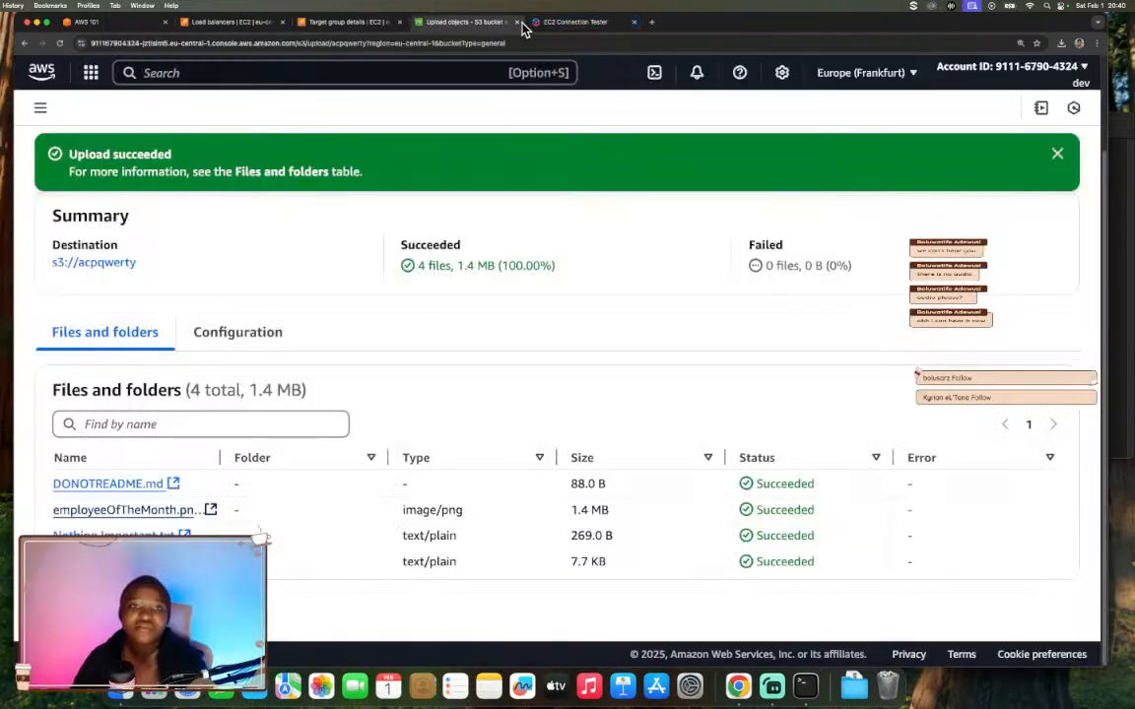
- Return to the workshop page and read steps 8 to 10 on browsing the bucket from the website
{"action": "left_click", "coordinate": [86, 21]}
{"action": "scroll", "coordinate": [452, 352], "scroll_direction": "down", "scroll_amount": 5}
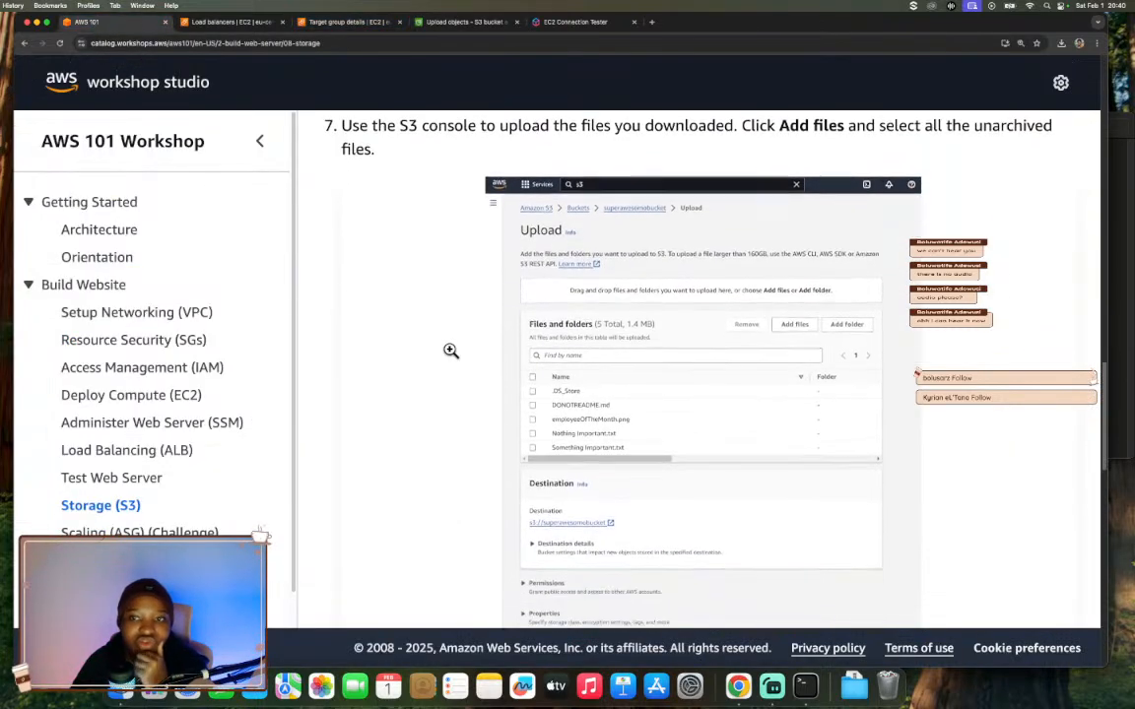
{"action": "scroll", "coordinate": [451, 349], "scroll_direction": "down", "scroll_amount": 4}
{"action": "scroll", "coordinate": [398, 296], "scroll_direction": "up", "scroll_amount": 1}
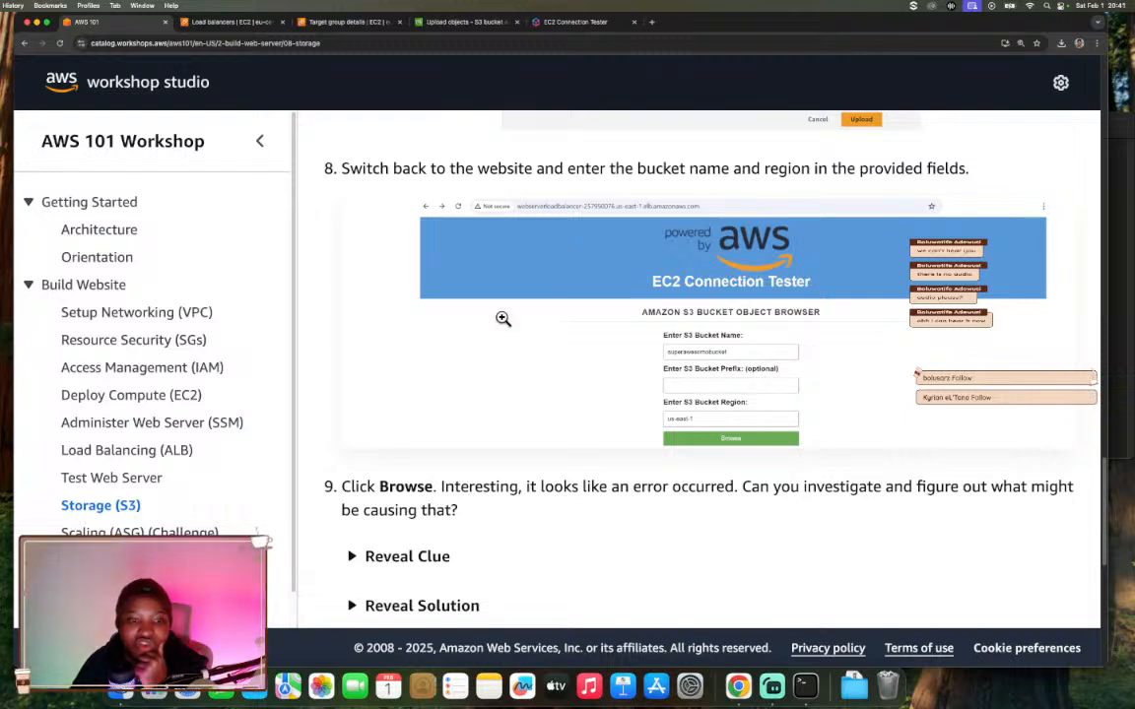
{"action": "scroll", "coordinate": [502, 318], "scroll_direction": "down", "scroll_amount": 1}
{"action": "scroll", "coordinate": [503, 318], "scroll_direction": "down", "scroll_amount": 2}
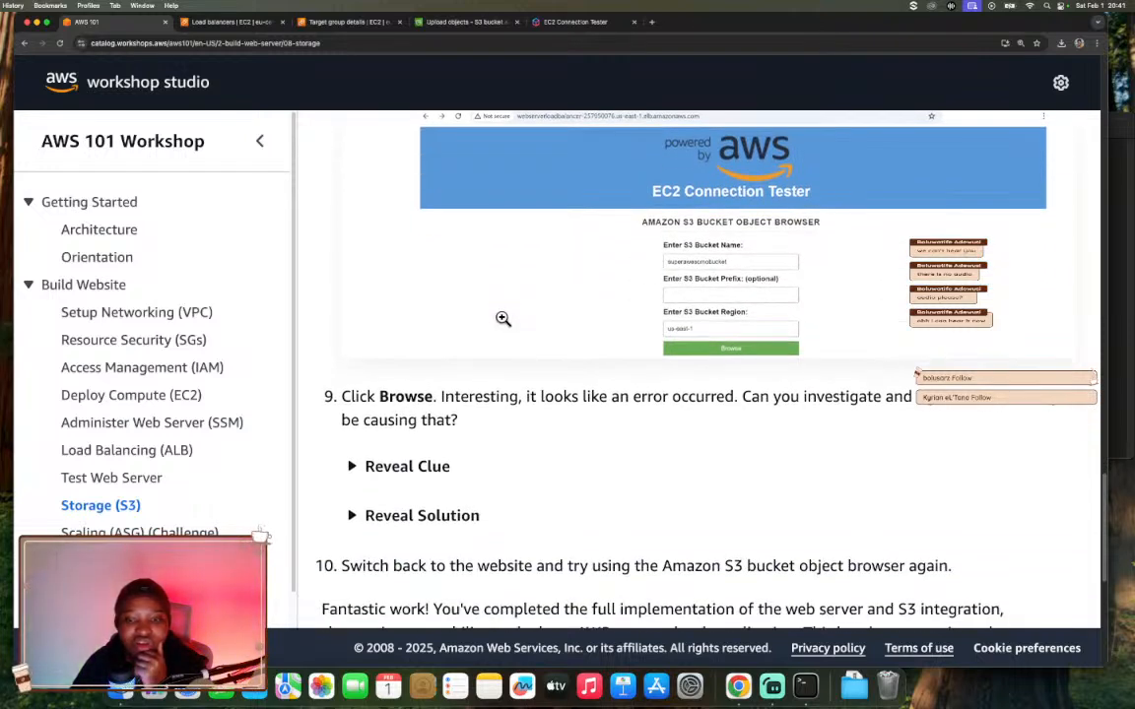
{"action": "scroll", "coordinate": [502, 318], "scroll_direction": "down", "scroll_amount": 1}
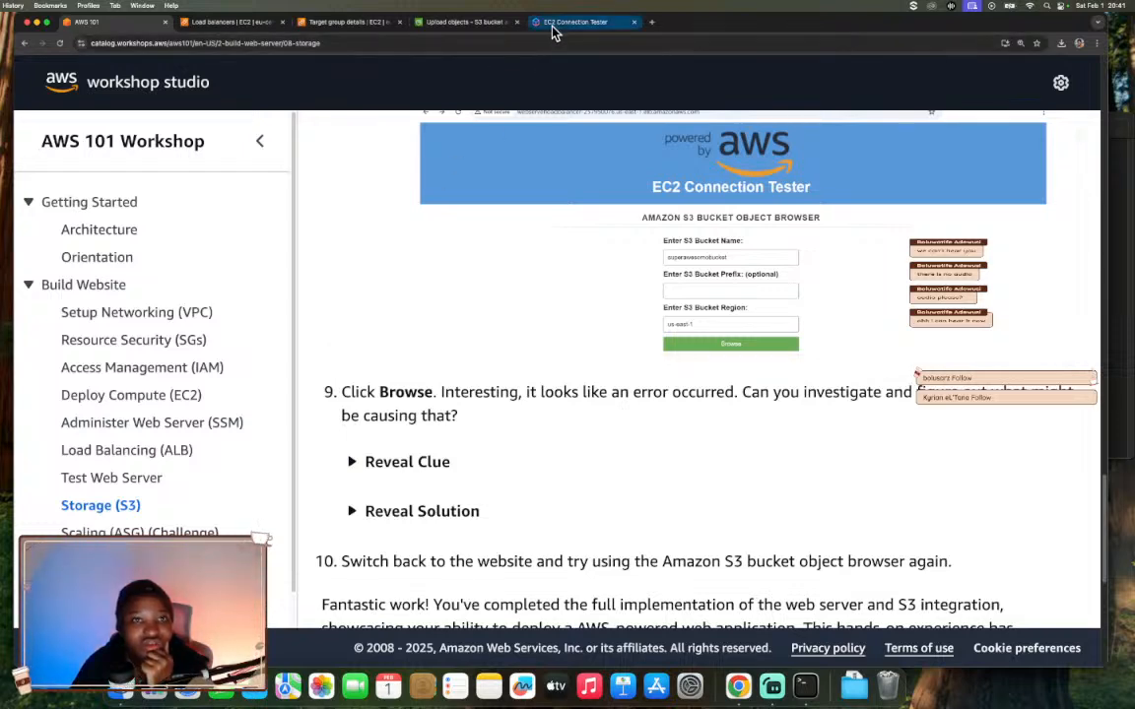
- Return to the S3 upload status page and close it to get back to the acpqwerty bucket
{"action": "left_click", "coordinate": [209, 28]}
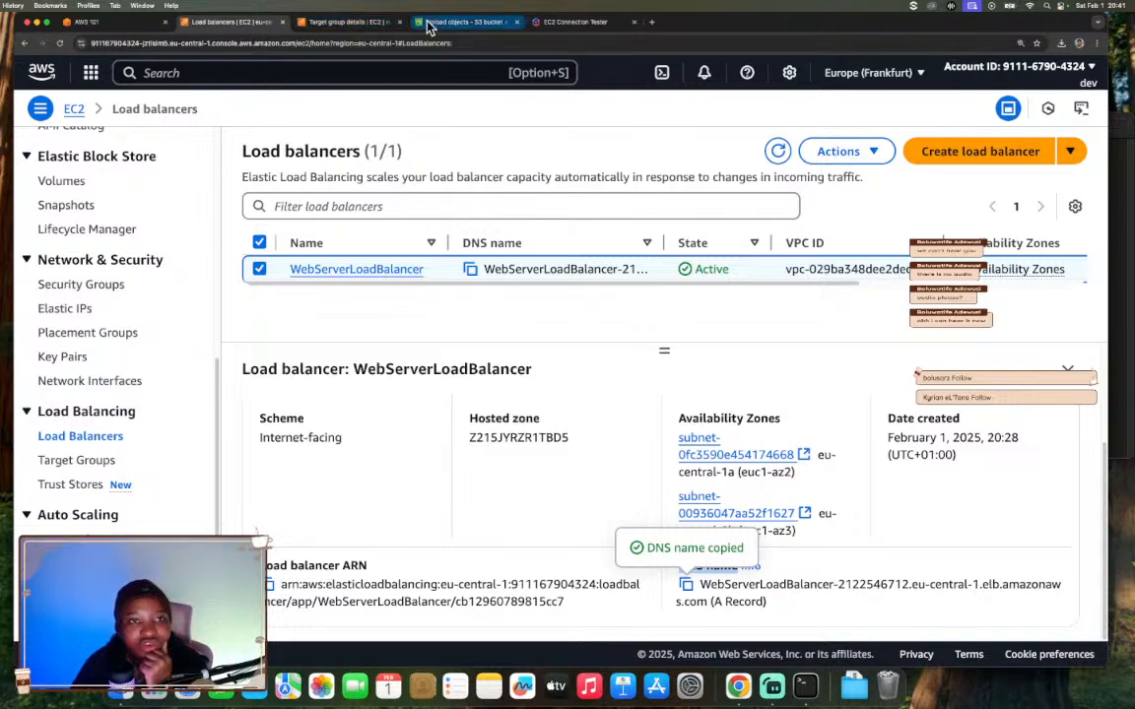
{"action": "left_click", "coordinate": [461, 22]}
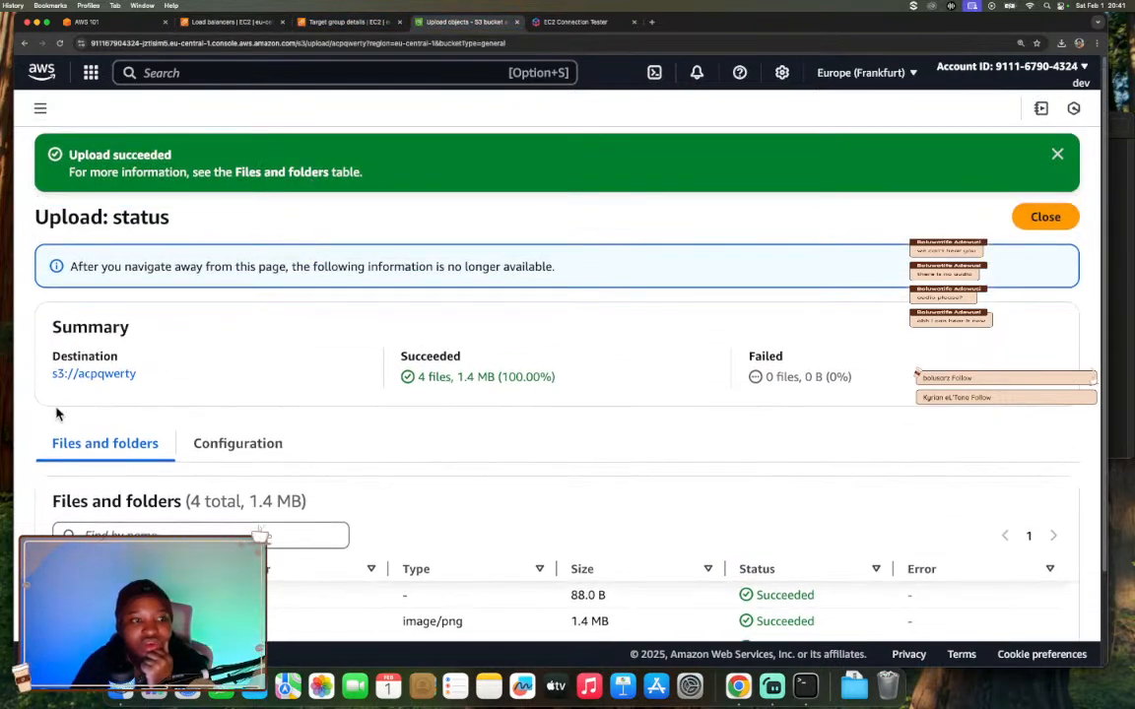
{"action": "left_click_drag", "start_coordinate": [138, 377], "coordinate": [79, 377]}
{"action": "left_click", "coordinate": [247, 386]}
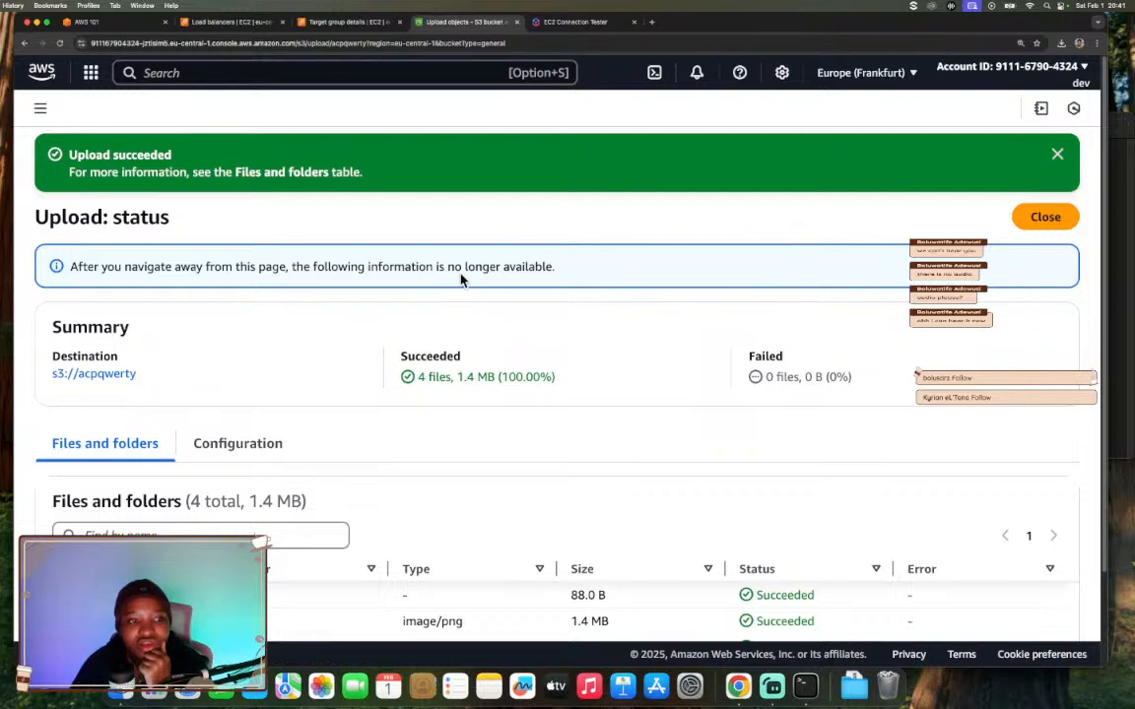
{"action": "left_click", "coordinate": [1030, 216]}
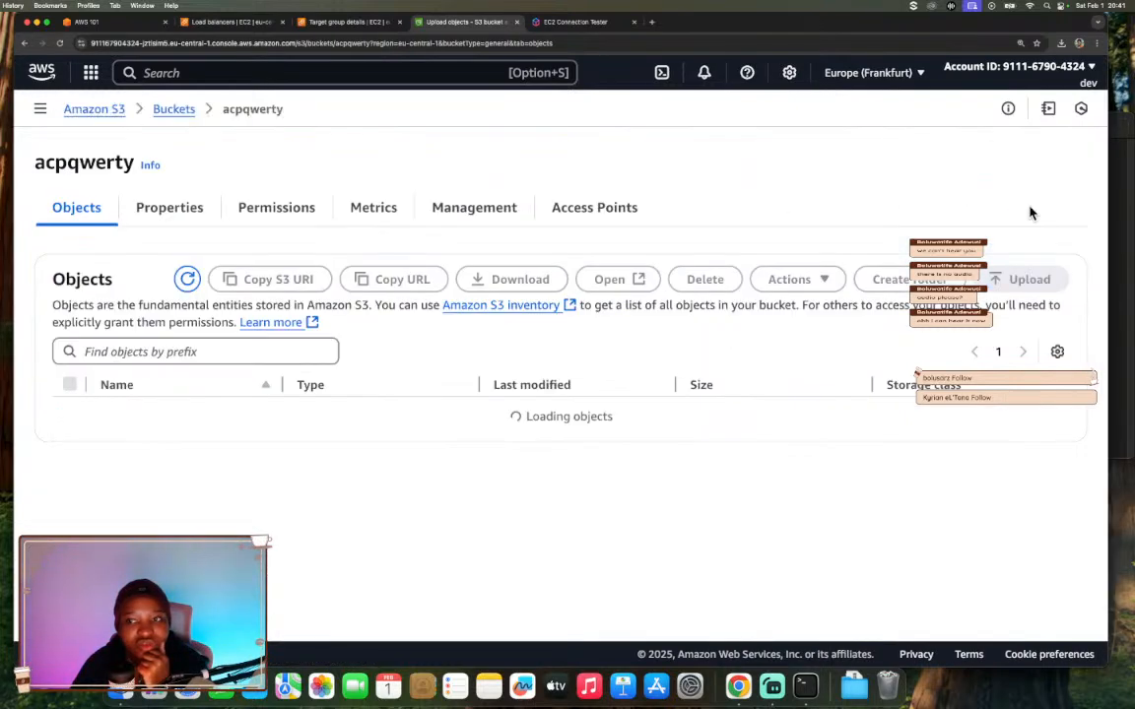
- Copy the bucket name acpqwerty from the list of general purpose buckets
{"action": "double_click", "coordinate": [80, 163]}
{"action": "left_click", "coordinate": [173, 110]}
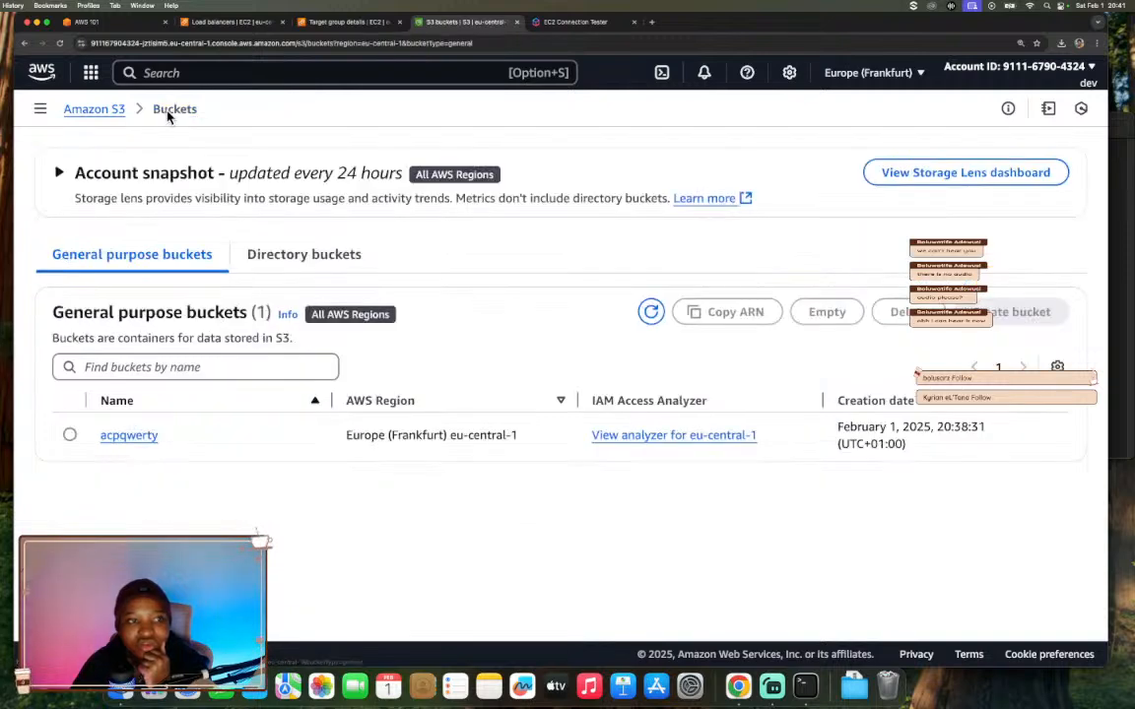
{"action": "left_click", "coordinate": [69, 435]}
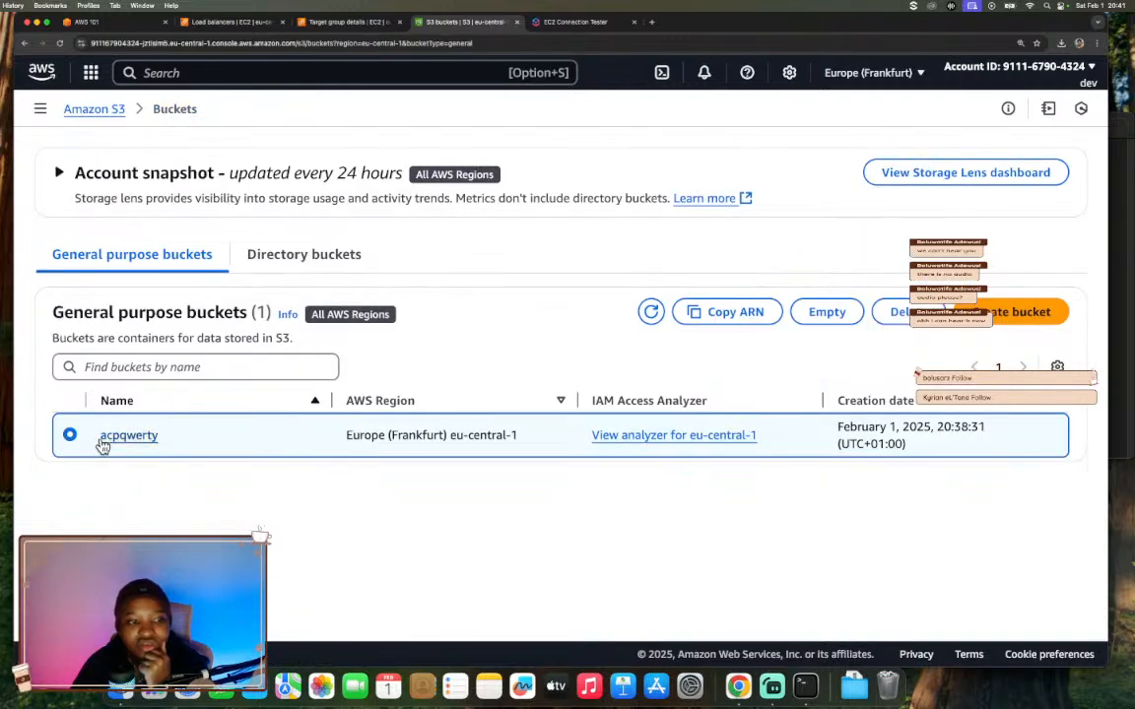
{"action": "left_click_drag", "start_coordinate": [161, 453], "coordinate": [95, 444]}
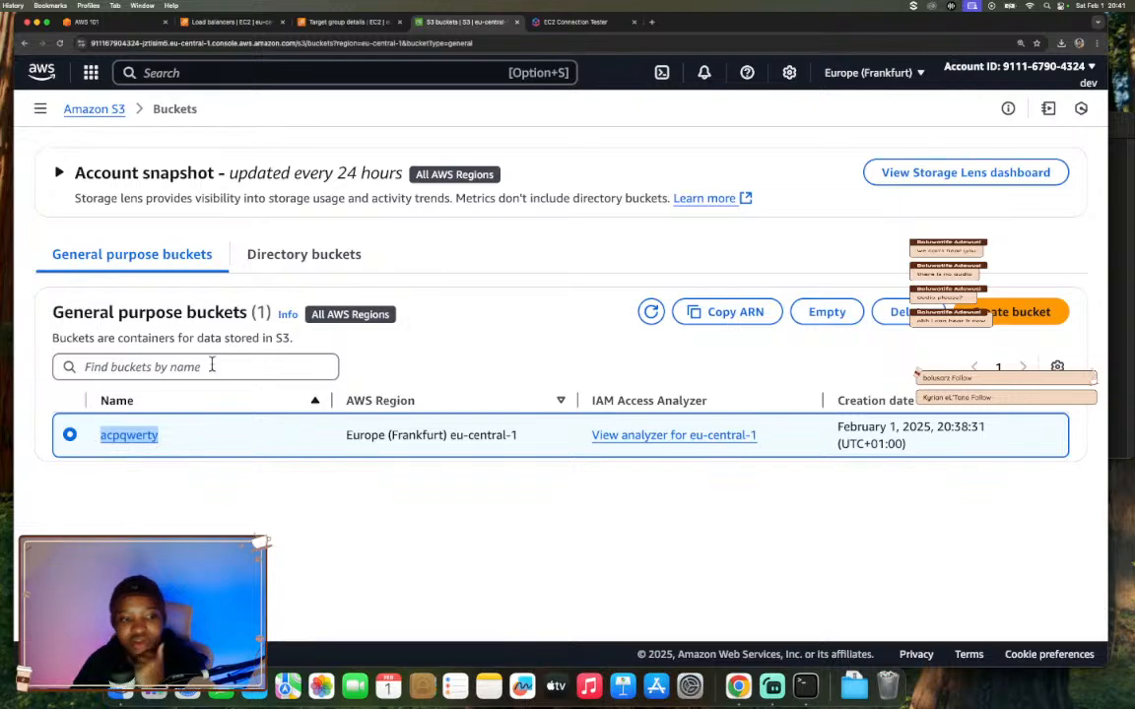
{"action": "key", "text": "super+c"}
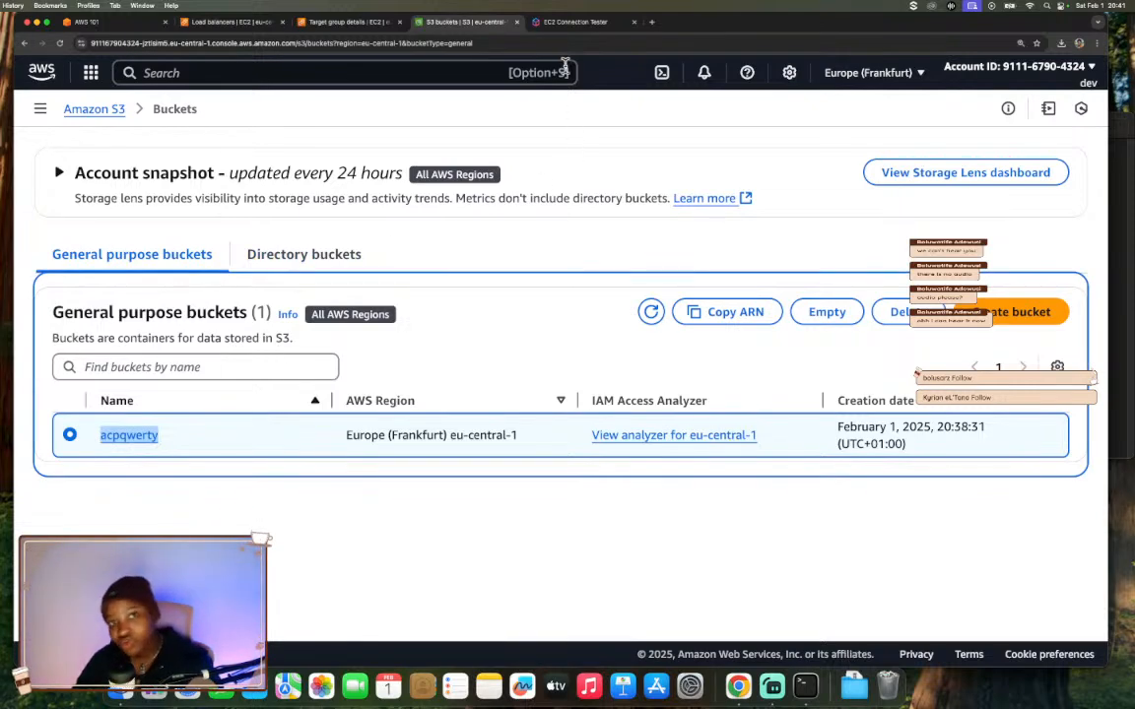
- In the enlarged EC2 Connection Tester page, try browsing bucket acpqwerty with region us-east-1, and go back to the form
{"action": "left_click", "coordinate": [561, 22]}
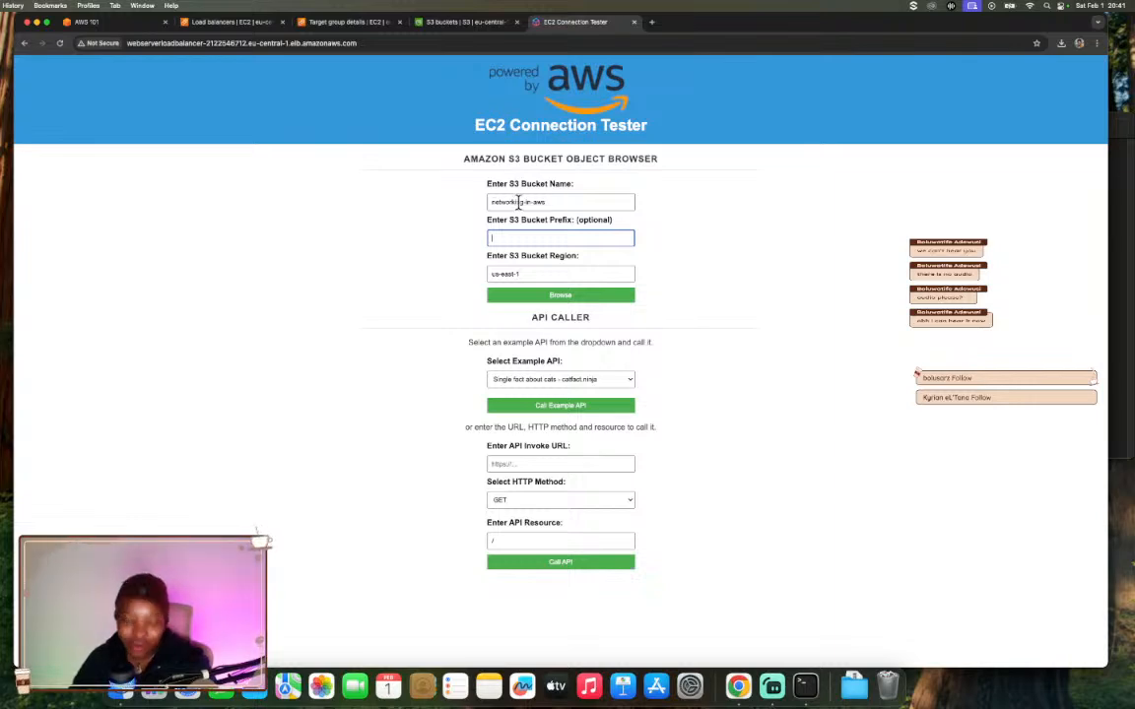
{"action": "key", "text": "super+equal"}
{"action": "key", "text": "super+equal"}
{"action": "key", "text": "super+equal"}
{"action": "key", "text": "super+equal"}
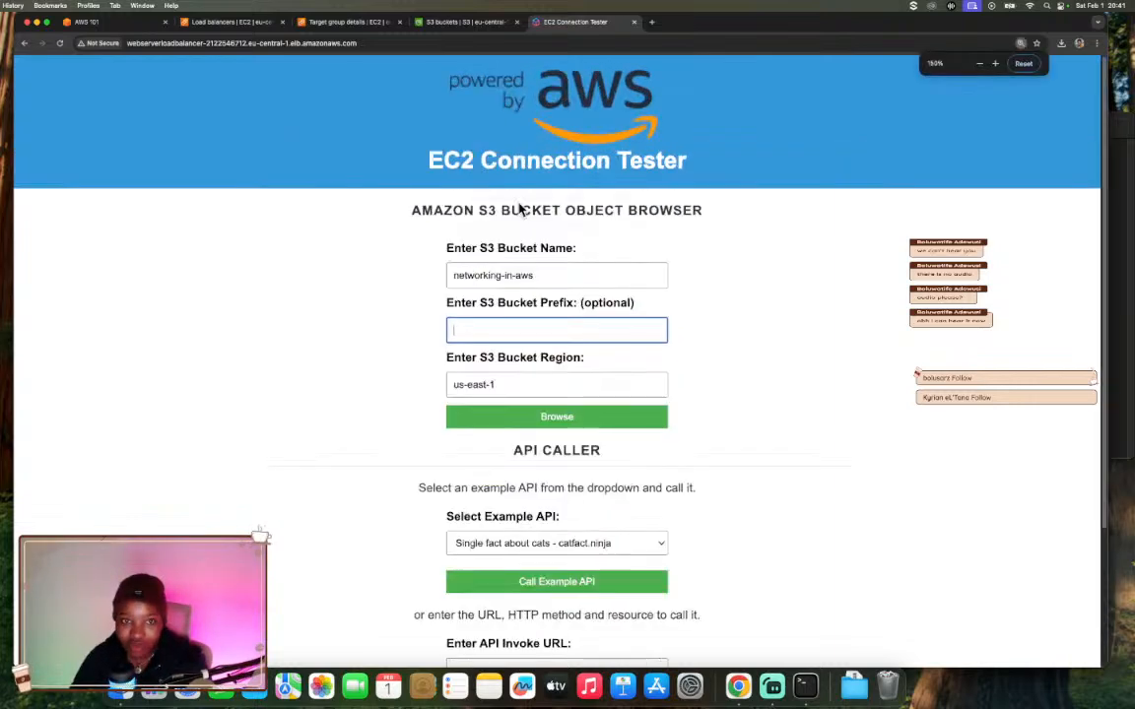
{"action": "left_click", "coordinate": [551, 315]}
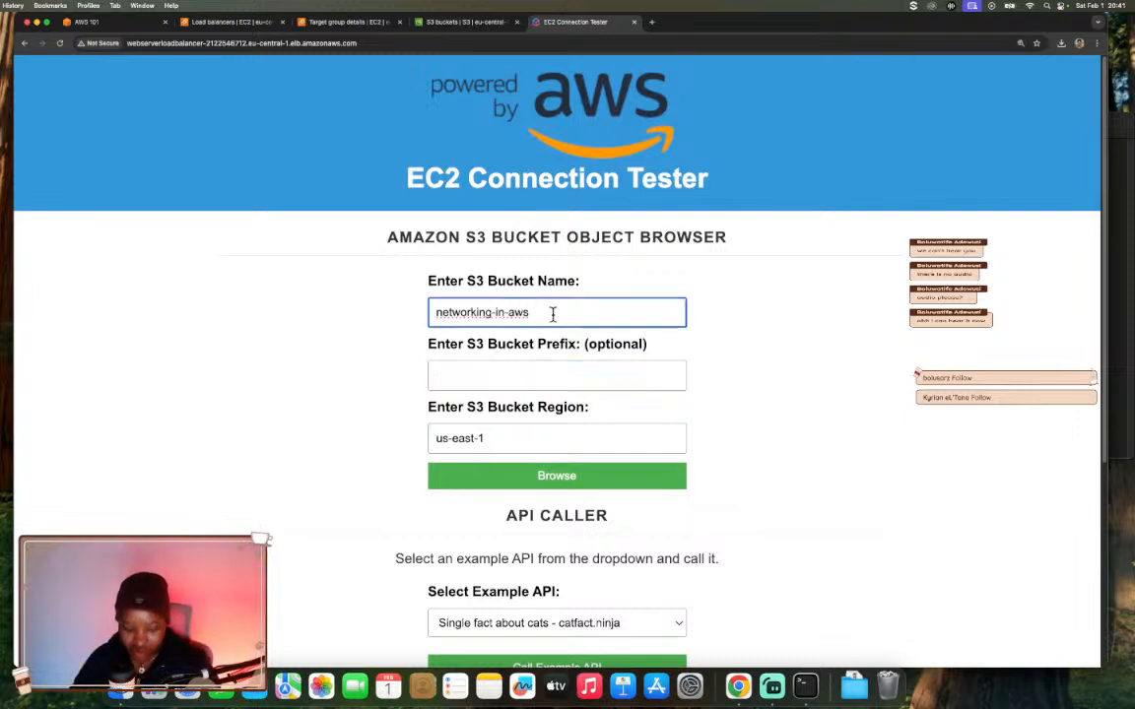
{"action": "key", "text": "super+a"}
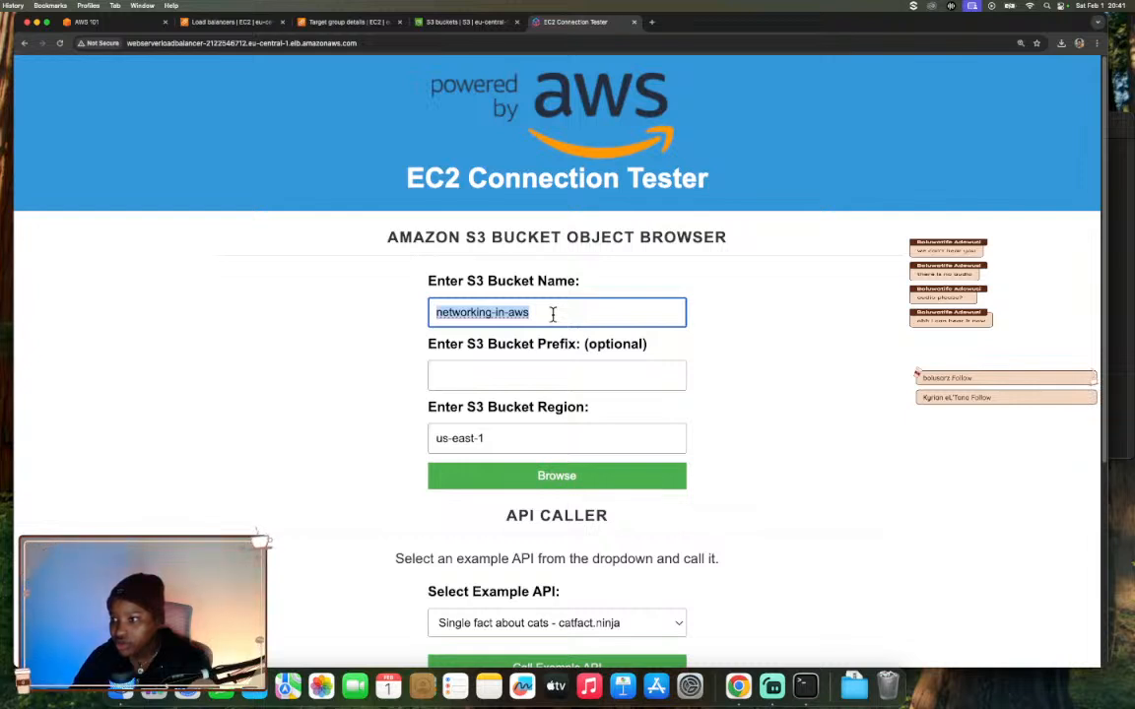
{"action": "type", "text": "acpqwerty"}
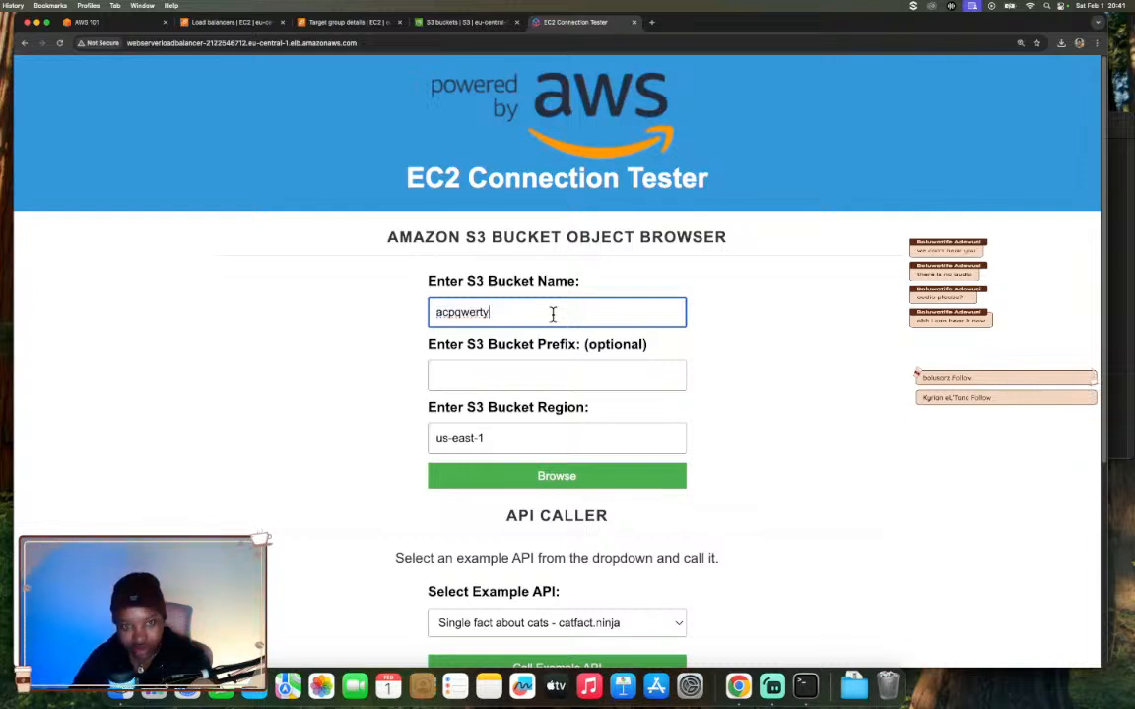
{"action": "left_click", "coordinate": [757, 361]}
{"action": "scroll", "coordinate": [758, 361], "scroll_direction": "down", "scroll_amount": 1}
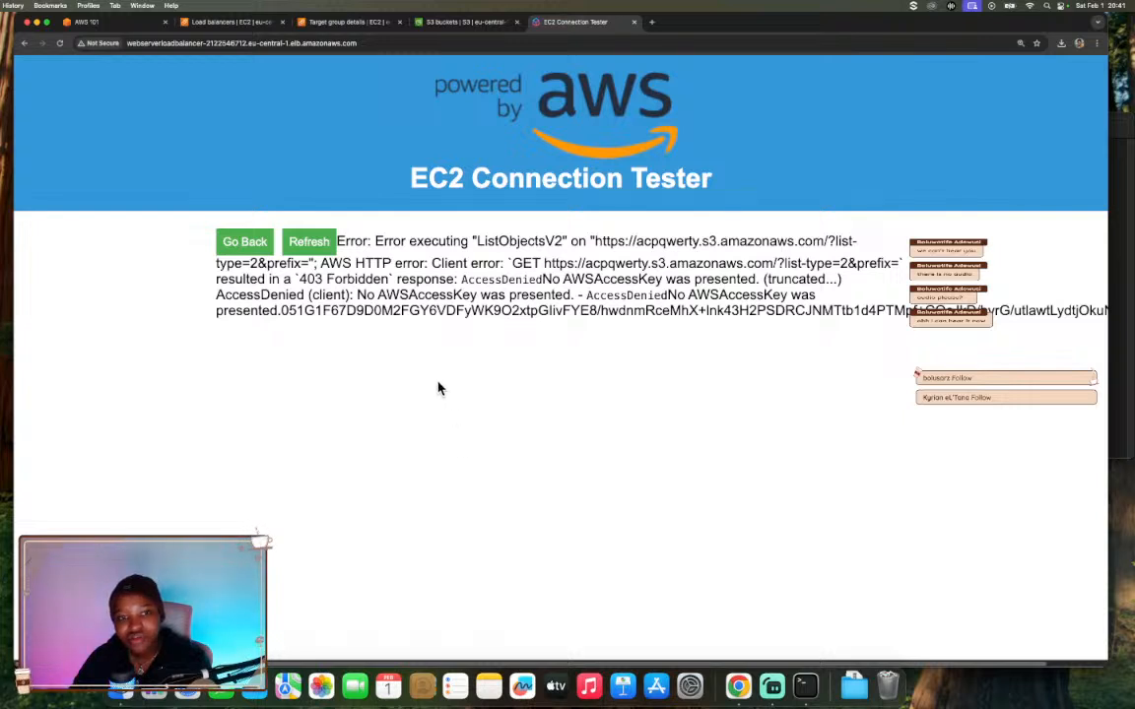
{"action": "left_click", "coordinate": [263, 245]}
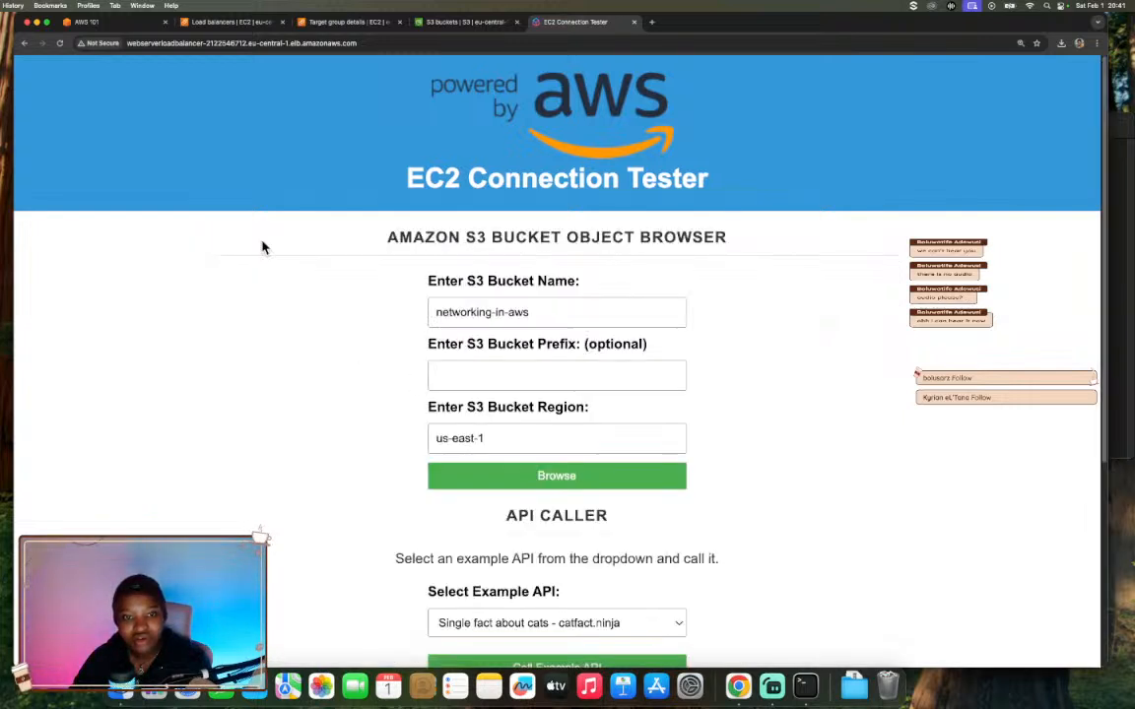
- Set the S3 bucket region to eu-central-1 and browse with the prefilled bucket name networking-in-aws
{"action": "triple_click", "coordinate": [497, 435]}
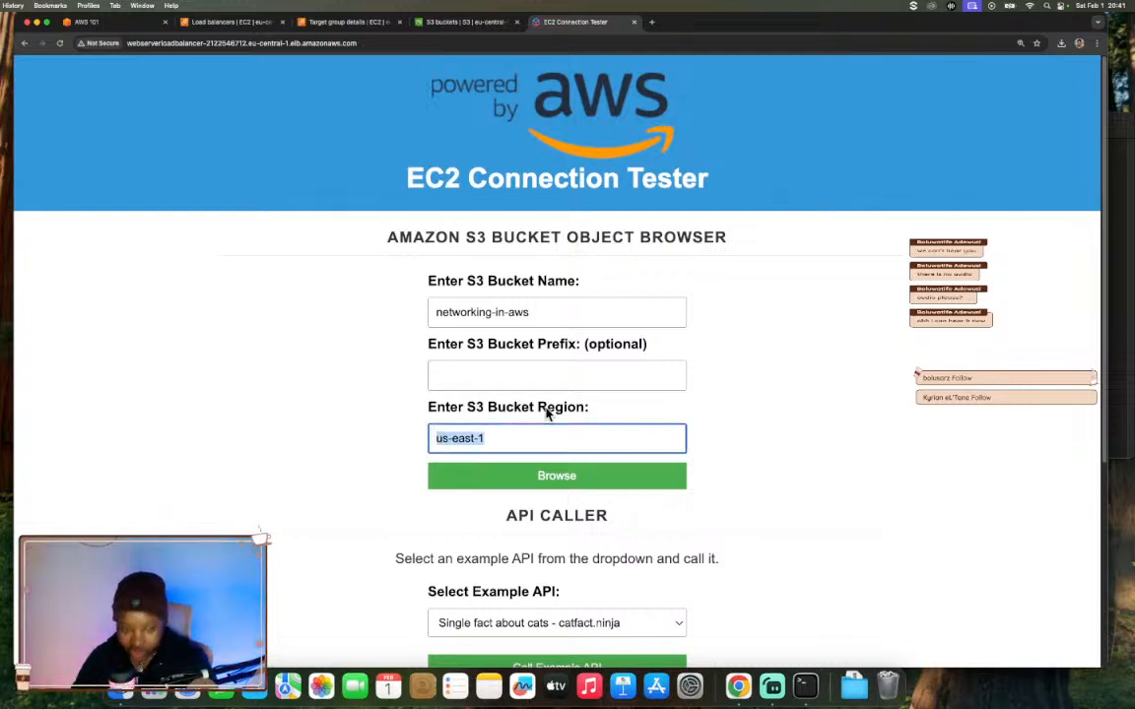
{"action": "type", "text": "e"}
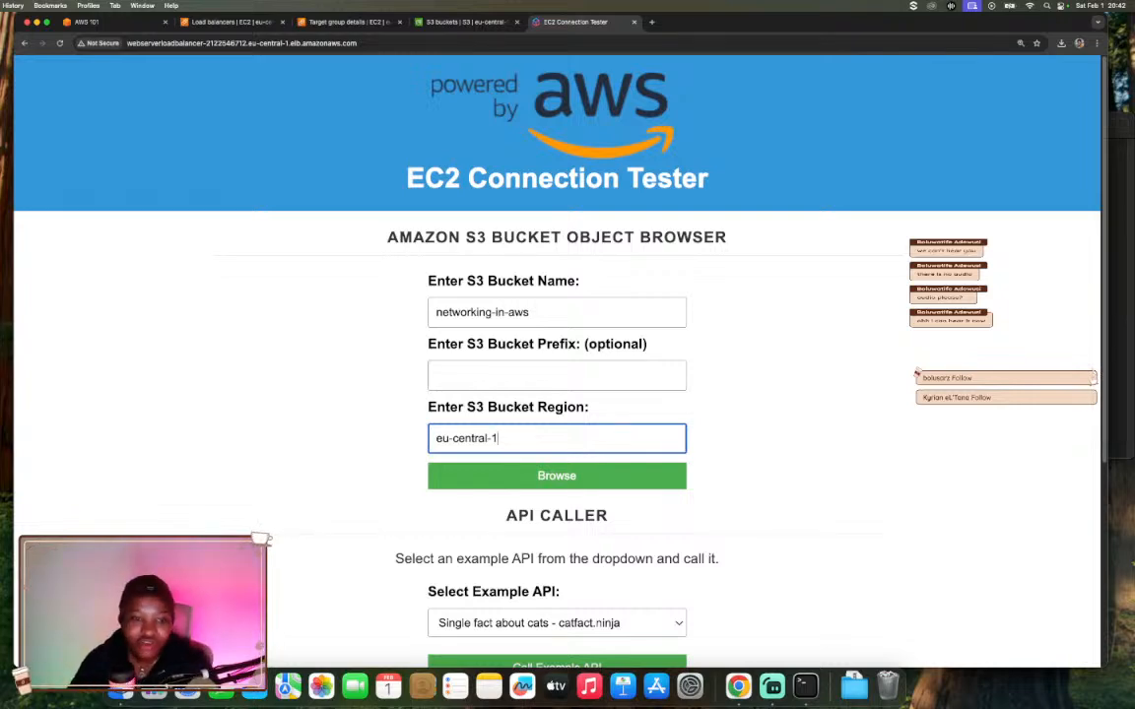
{"action": "left_click", "coordinate": [525, 477]}
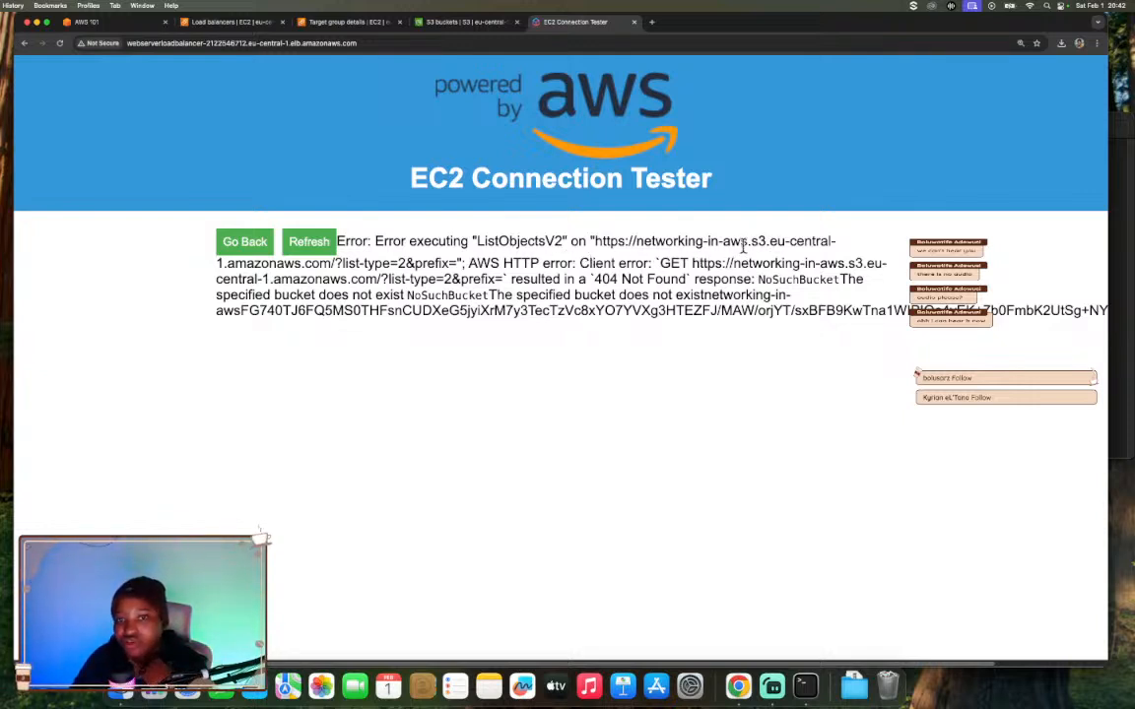
- Return to the S3 bucket object browser form and browse bucket acpqwerty with region eu-central-1
{"action": "left_click_drag", "start_coordinate": [593, 241], "coordinate": [430, 259]}
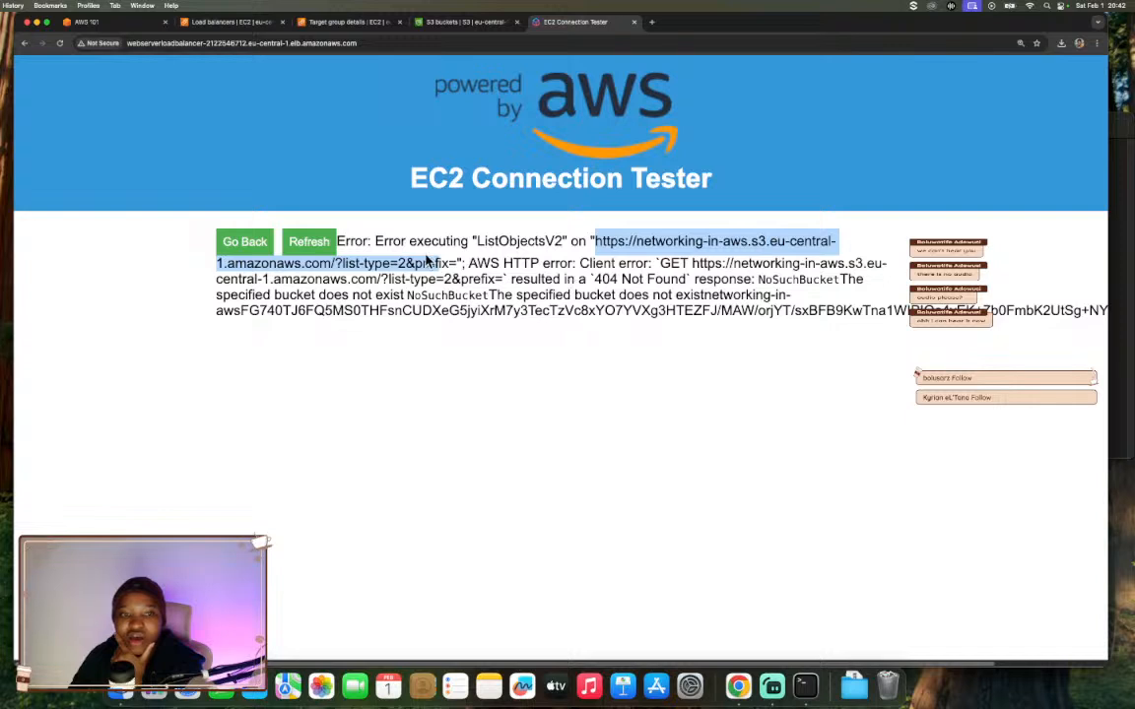
{"action": "left_click", "coordinate": [261, 244]}
{"action": "left_click", "coordinate": [542, 313]}
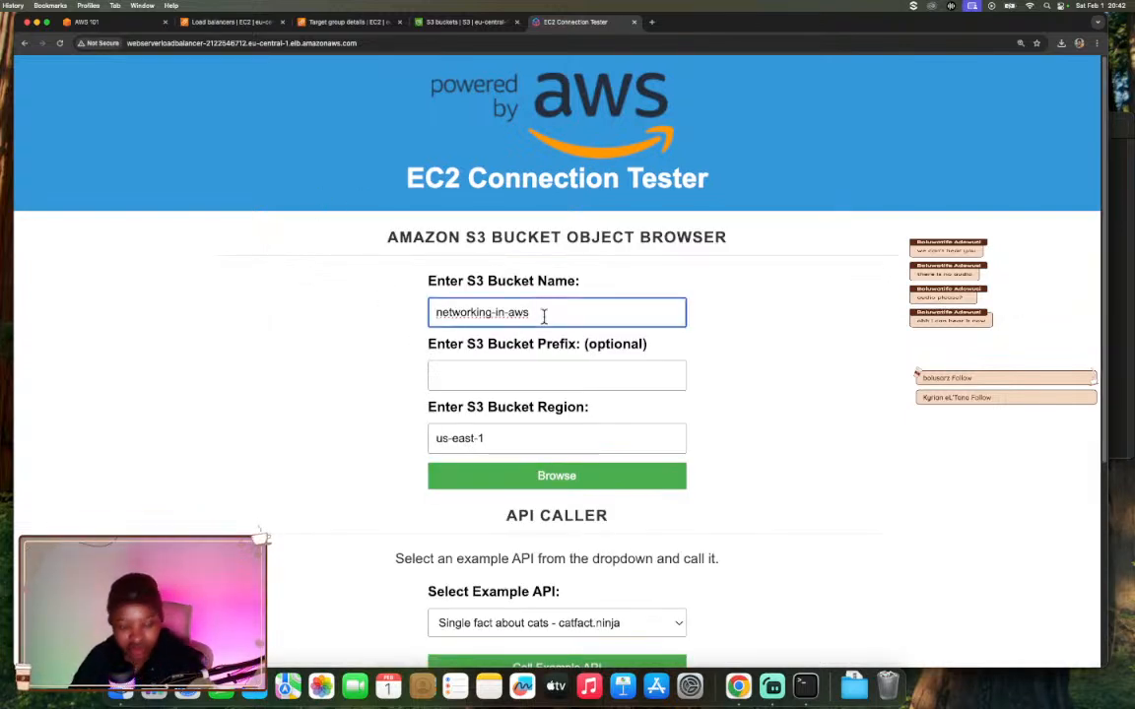
{"action": "key", "text": "super+a"}
{"action": "type", "text": "acpqwerty"}
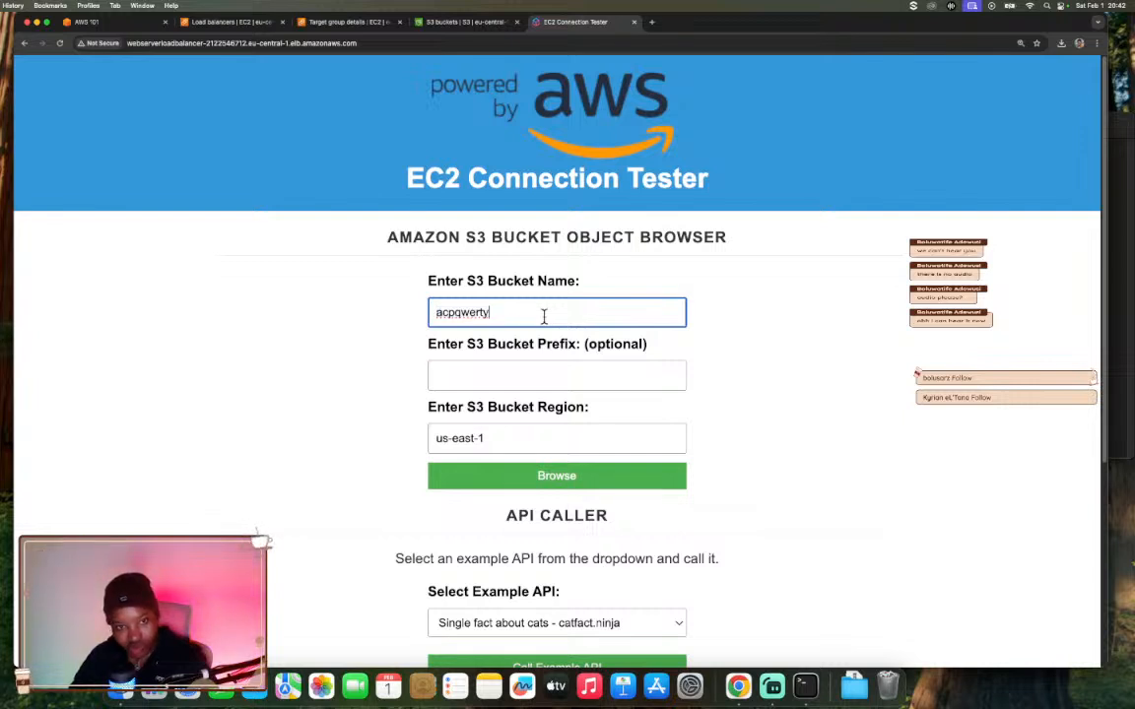
{"action": "double_click", "coordinate": [491, 438]}
{"action": "key", "text": "super+a"}
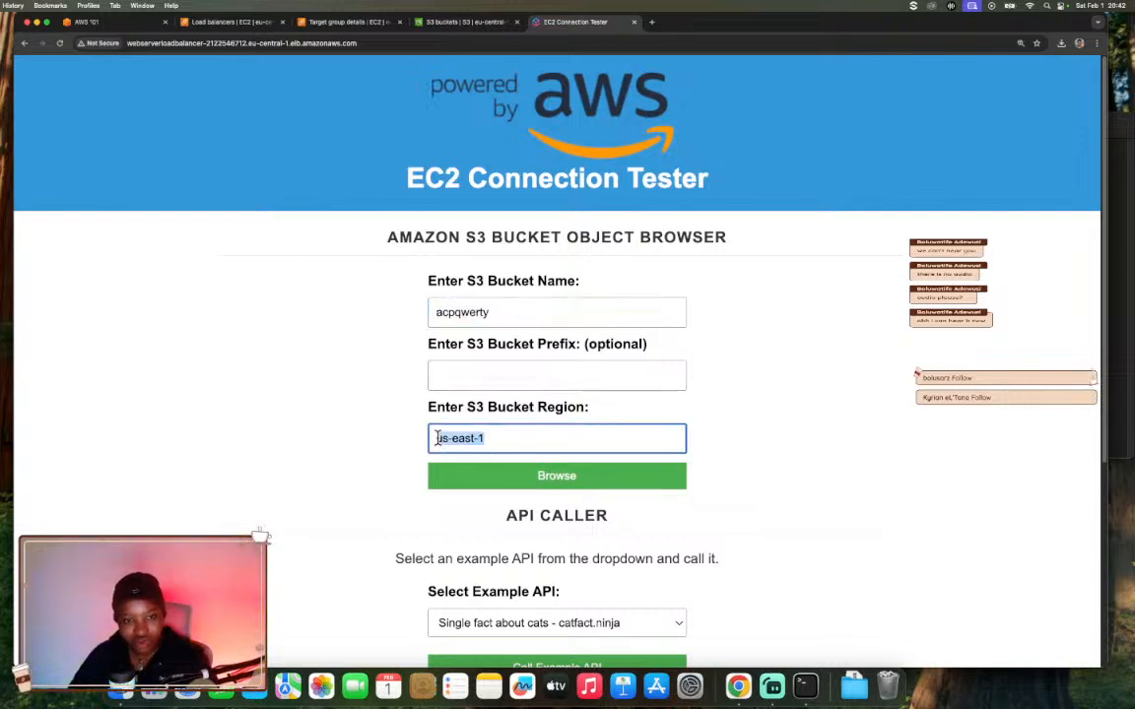
{"action": "type", "text": "eu-cen"}
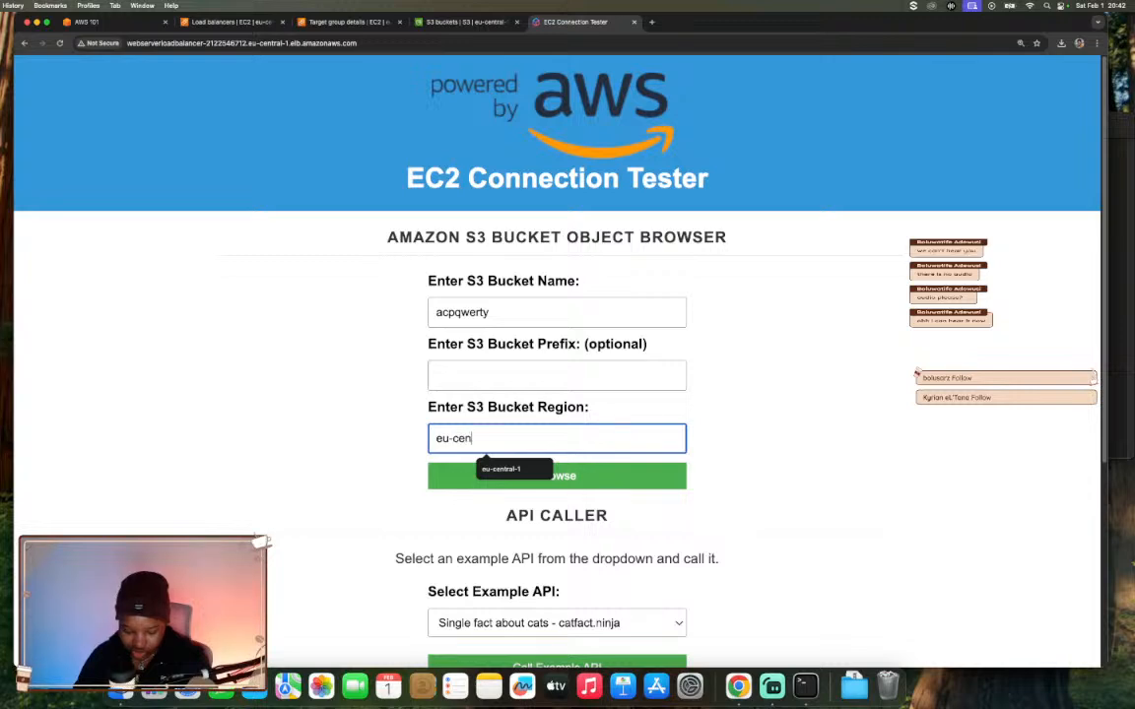
{"action": "type", "text": "tral-1"}
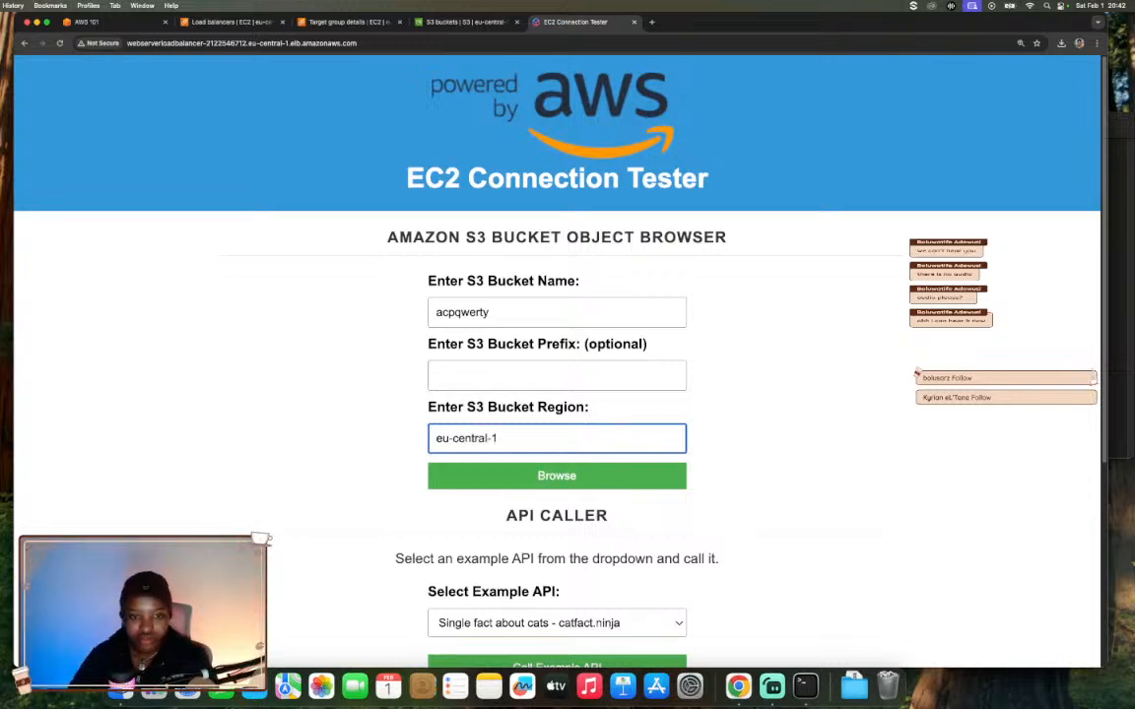
{"action": "left_click", "coordinate": [505, 476]}
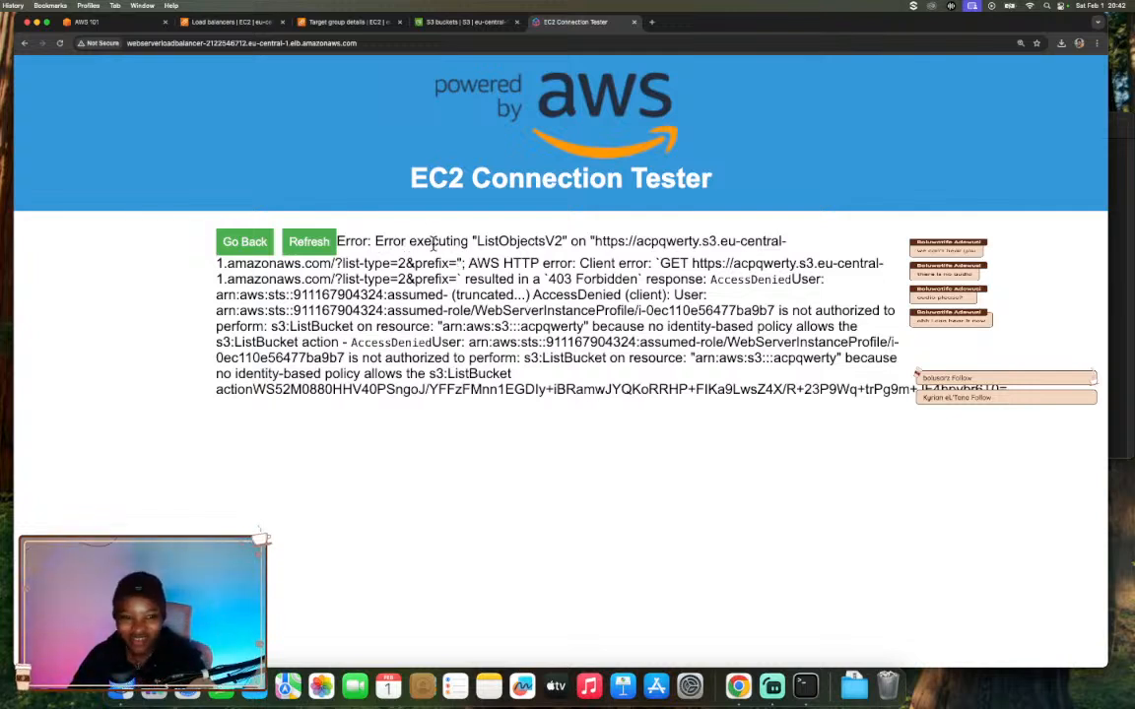
- Examine the returned error message for the requested action, the HTTP response, the assumed role, the bucket resource and the missing policy
{"action": "left_click_drag", "start_coordinate": [477, 241], "coordinate": [560, 244]}
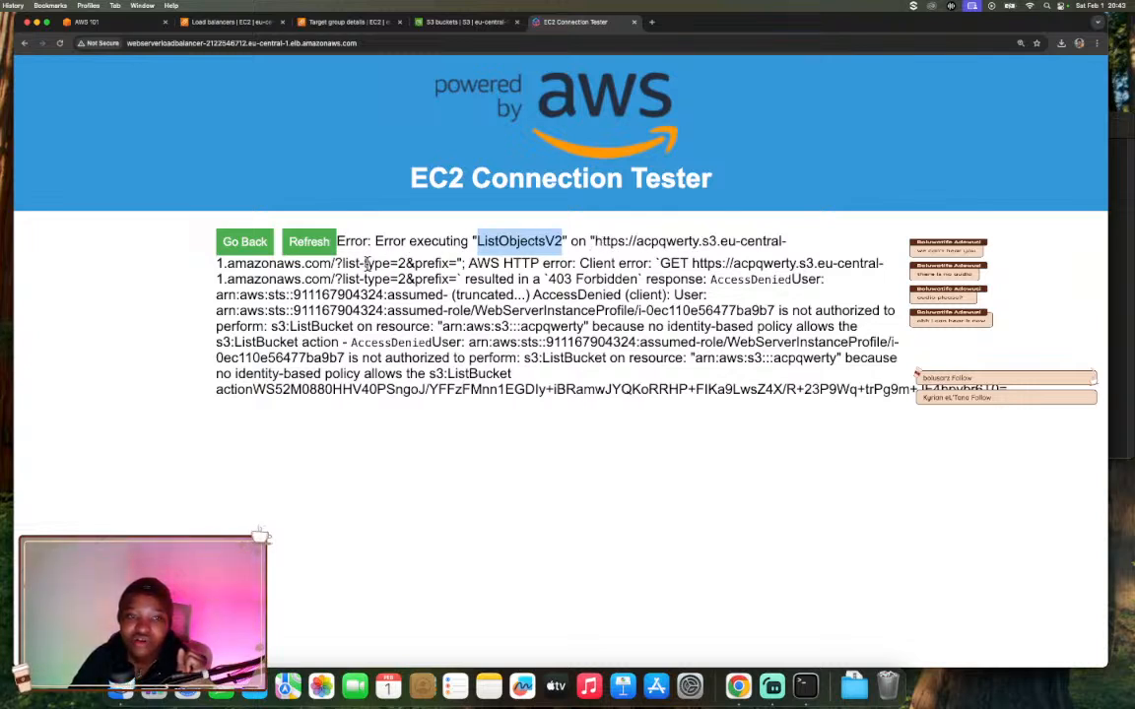
{"action": "left_click_drag", "start_coordinate": [591, 240], "coordinate": [458, 263]}
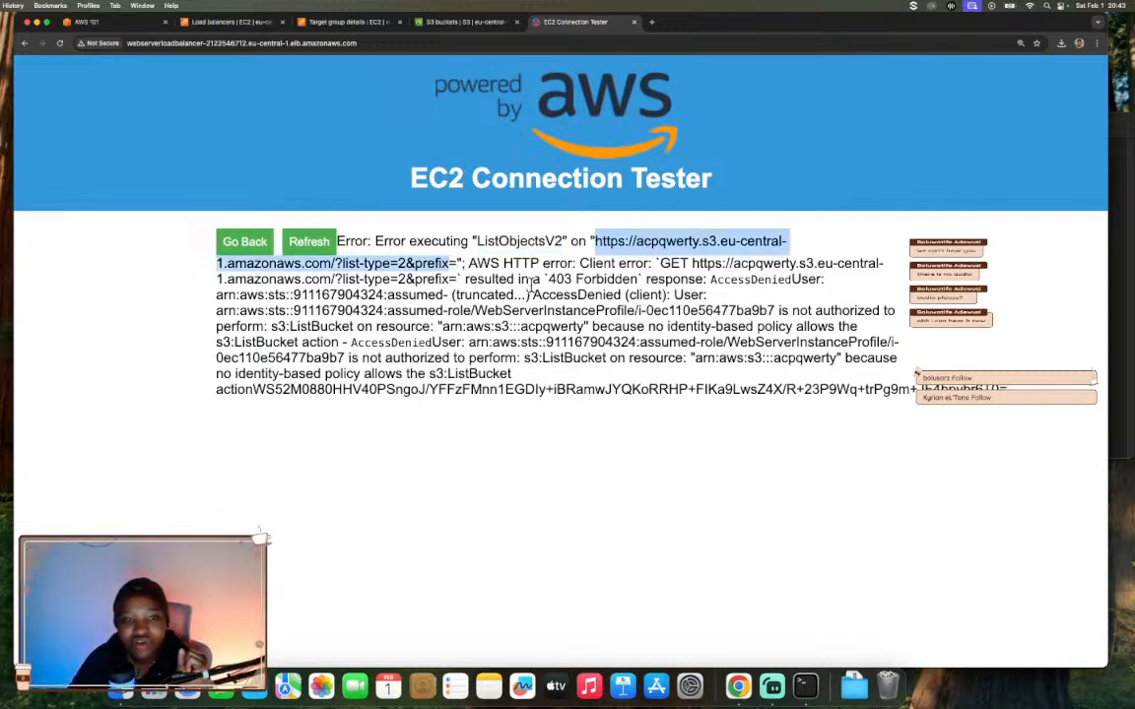
{"action": "left_click_drag", "start_coordinate": [549, 279], "coordinate": [574, 279]}
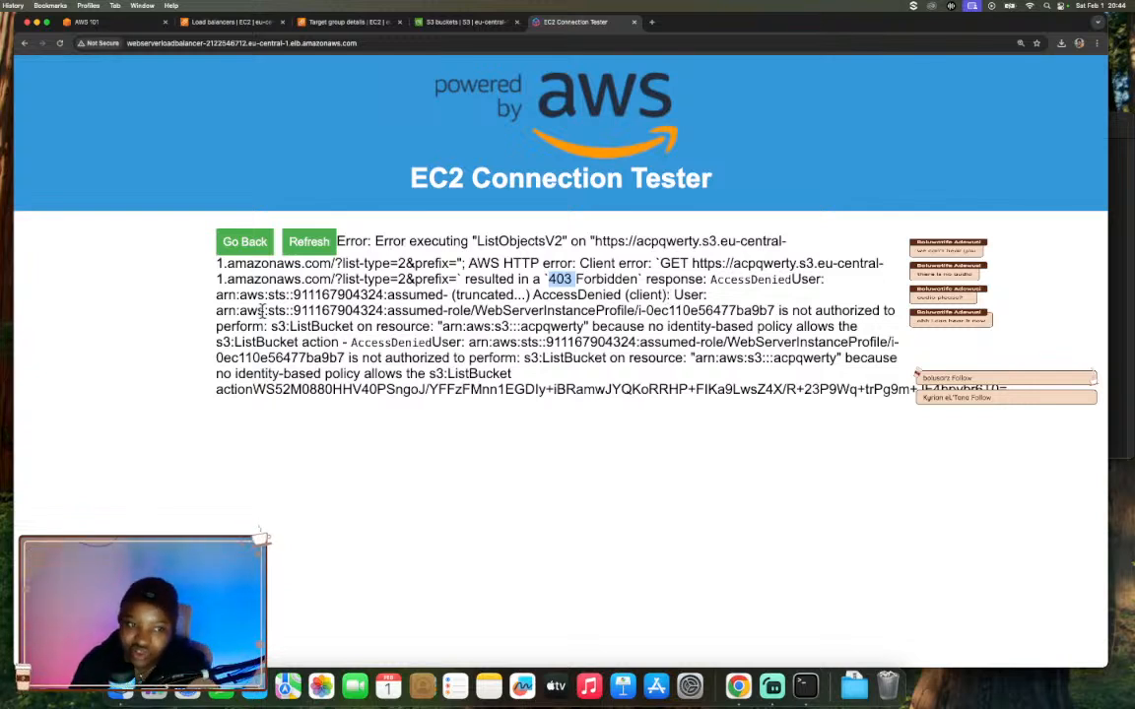
{"action": "left_click_drag", "start_coordinate": [216, 310], "coordinate": [633, 313]}
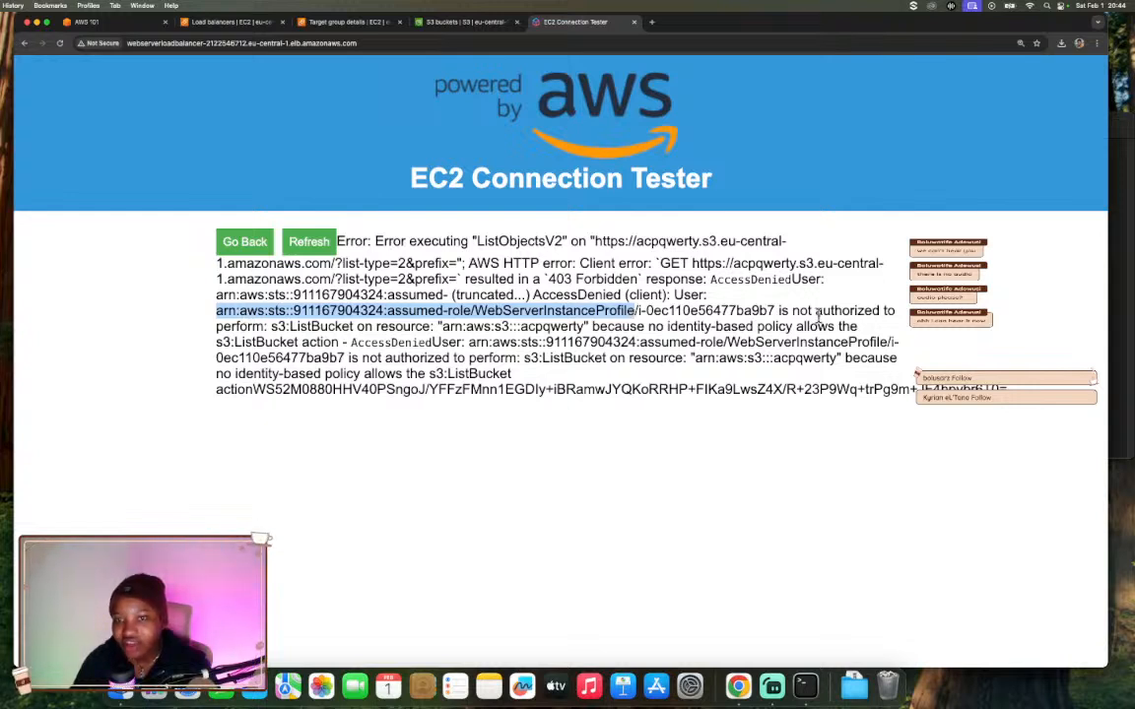
{"action": "left_click", "coordinate": [778, 311]}
{"action": "left_click_drag", "start_coordinate": [778, 311], "coordinate": [357, 325]}
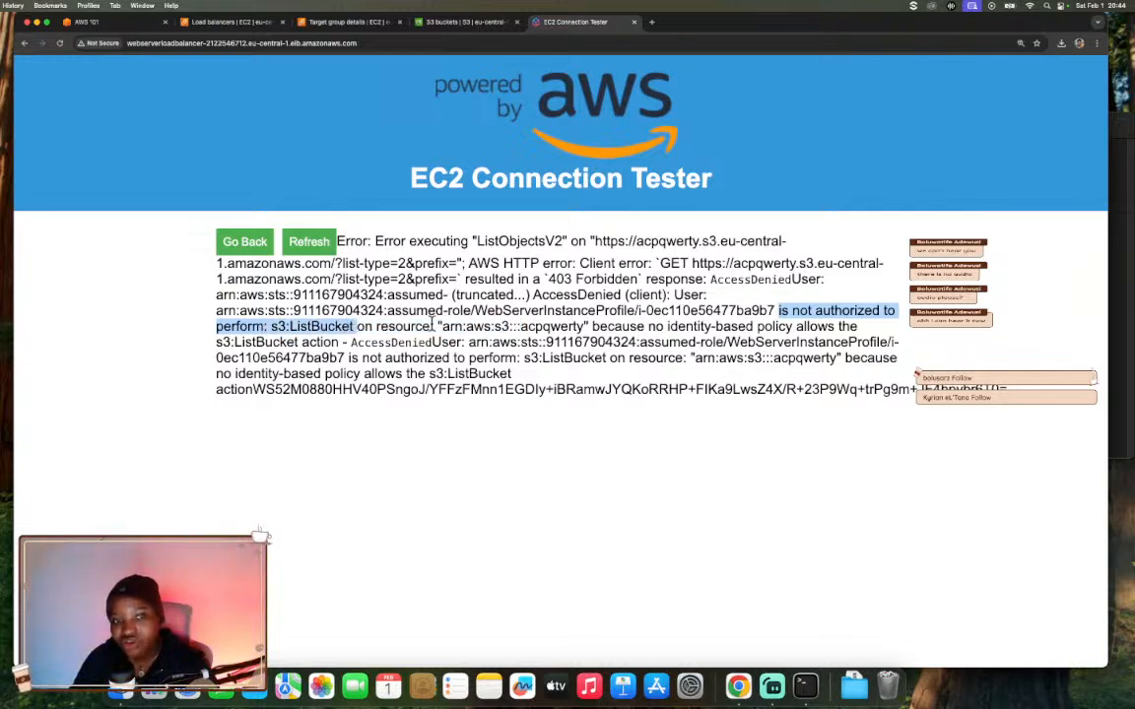
{"action": "left_click_drag", "start_coordinate": [441, 326], "coordinate": [582, 329]}
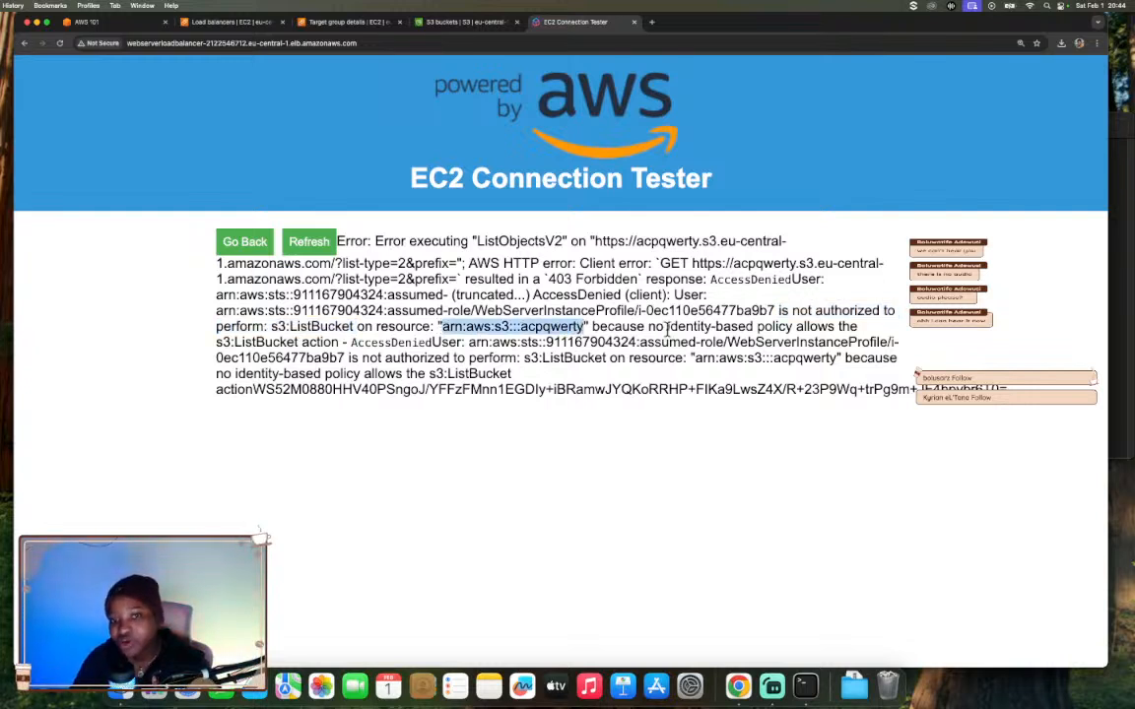
{"action": "left_click_drag", "start_coordinate": [668, 326], "coordinate": [794, 329]}
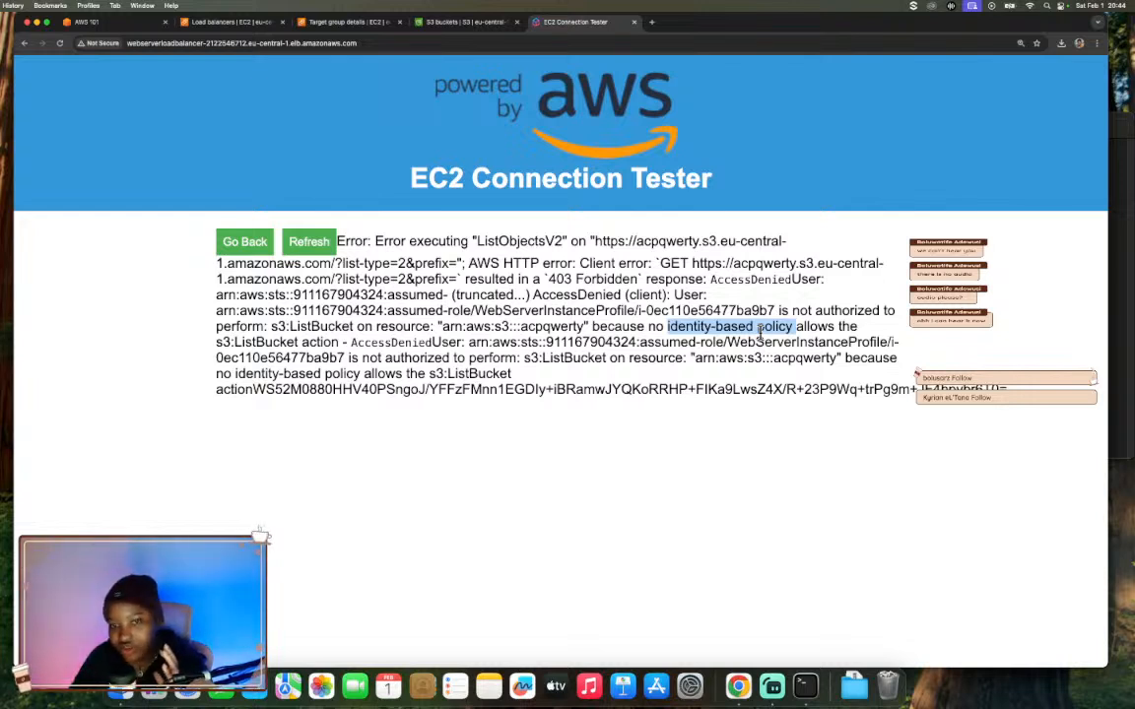
{"action": "left_click", "coordinate": [216, 344]}
{"action": "left_click_drag", "start_coordinate": [217, 344], "coordinate": [296, 343]}
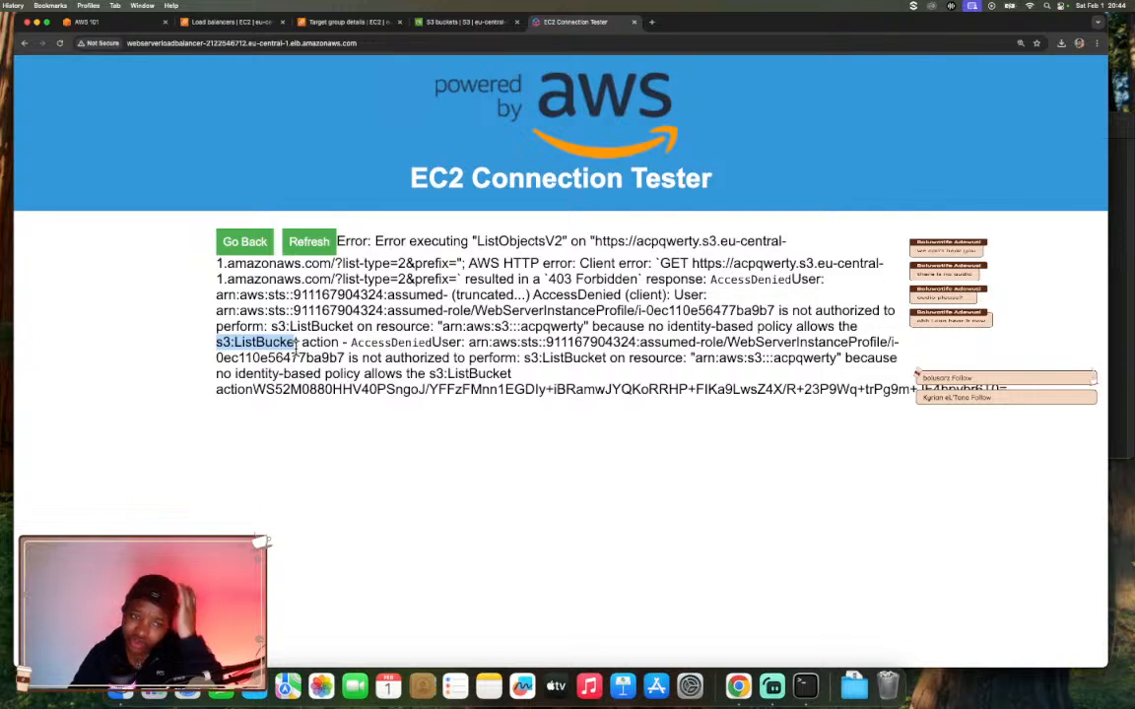
{"action": "left_click_drag", "start_coordinate": [296, 341], "coordinate": [310, 342]}
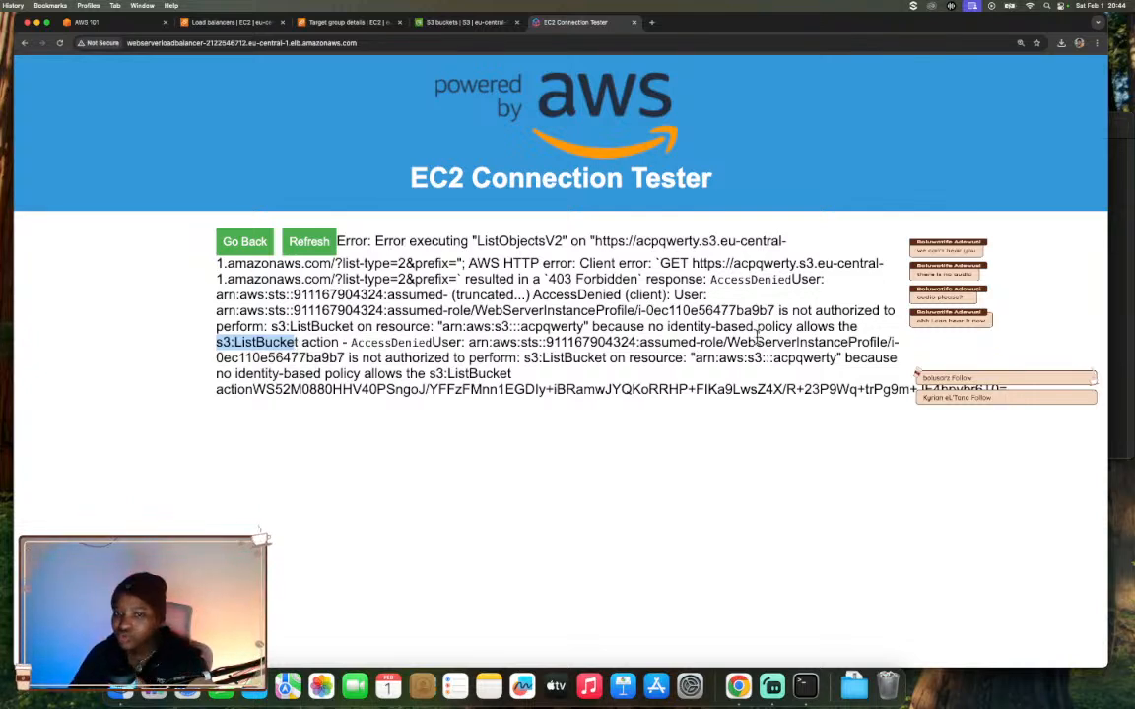
{"action": "left_click_drag", "start_coordinate": [727, 342], "coordinate": [344, 357]}
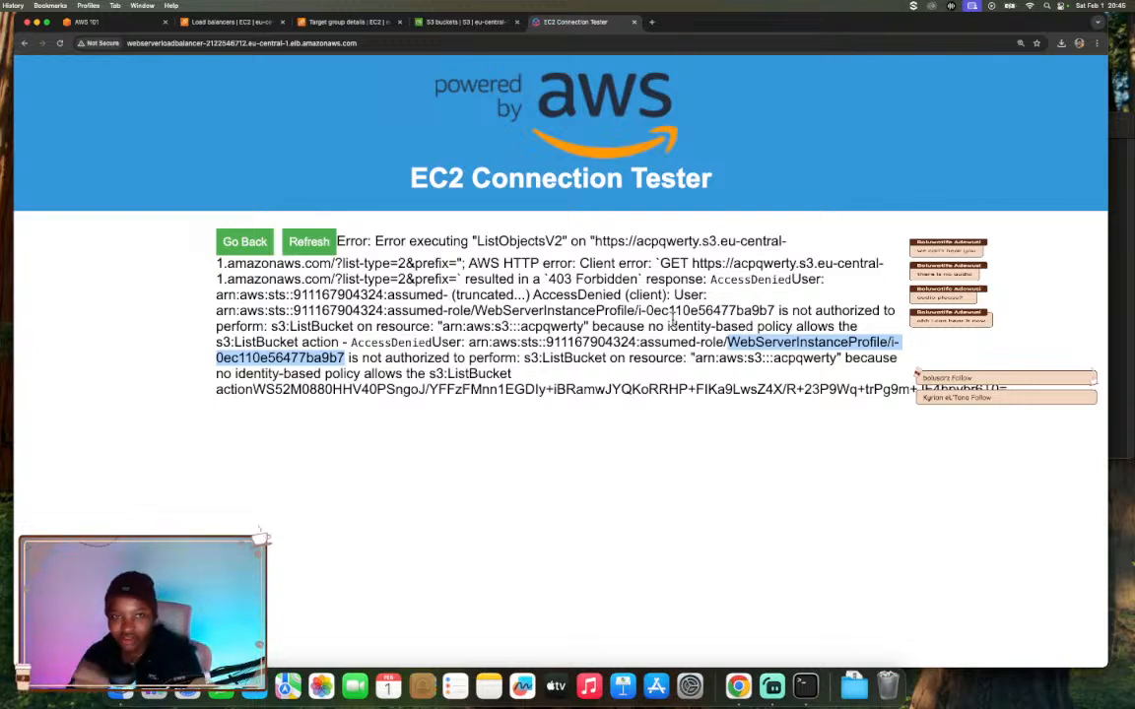
- In the AWS 101 workshop's Storage (S3) page, read step 9 and reveal its clue about the browsing error
{"action": "left_click", "coordinate": [115, 27]}
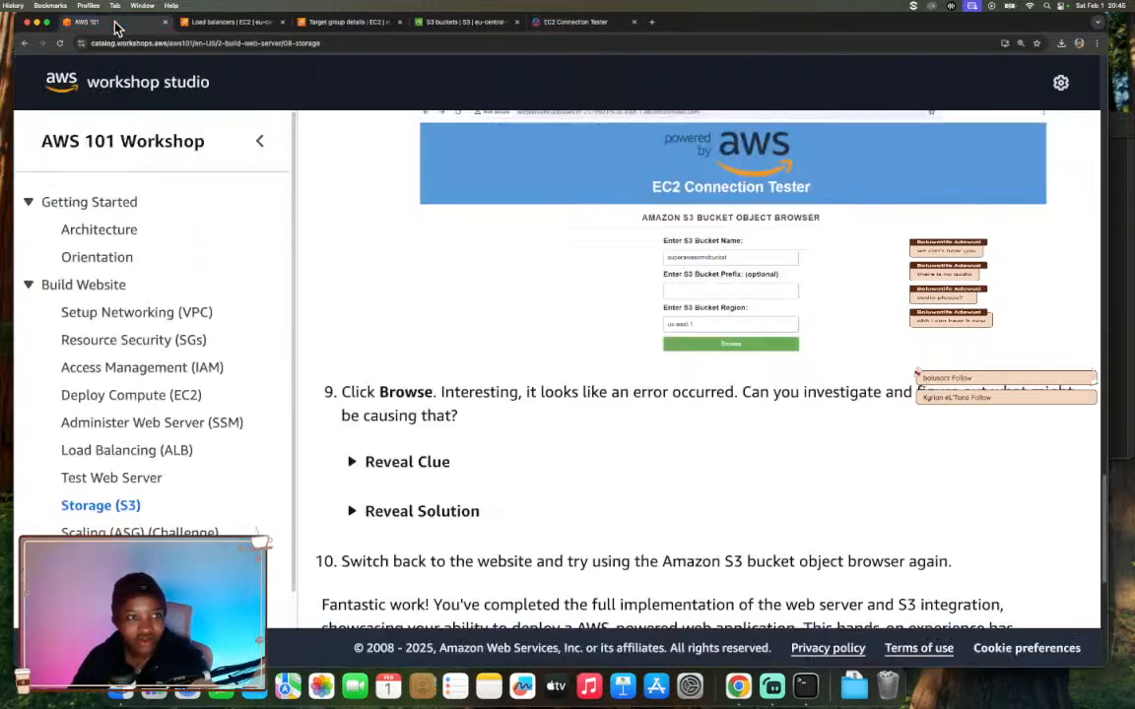
{"action": "scroll", "coordinate": [670, 236], "scroll_direction": "down", "scroll_amount": 2}
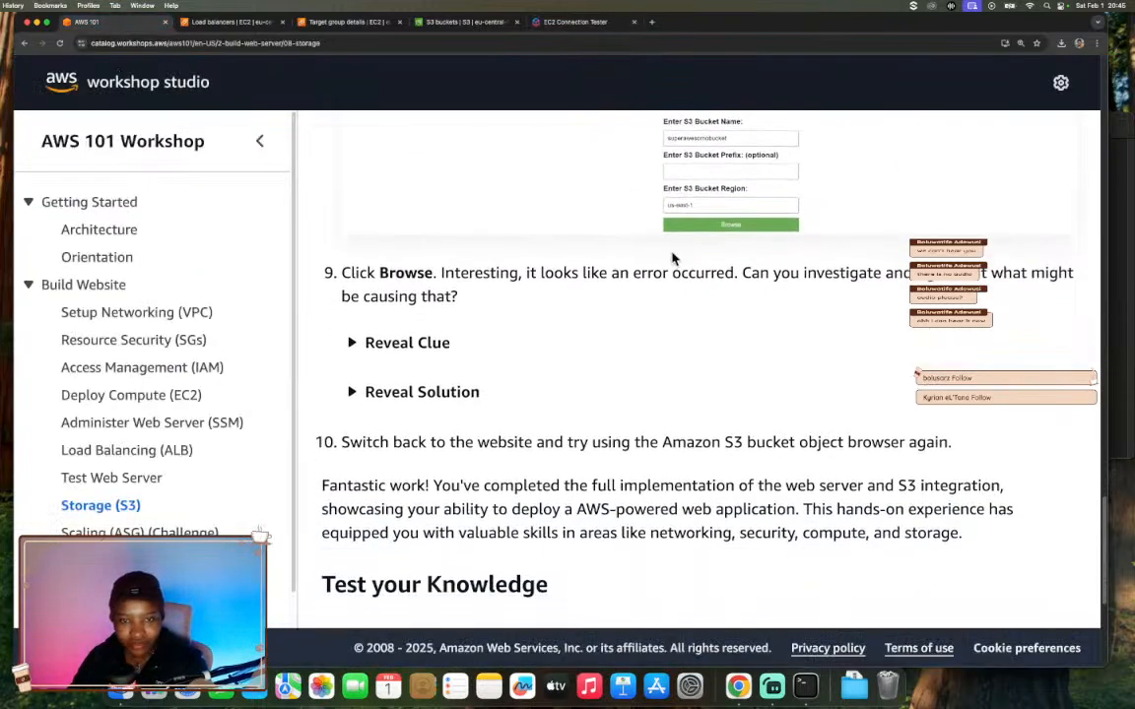
{"action": "left_click_drag", "start_coordinate": [337, 274], "coordinate": [468, 307]}
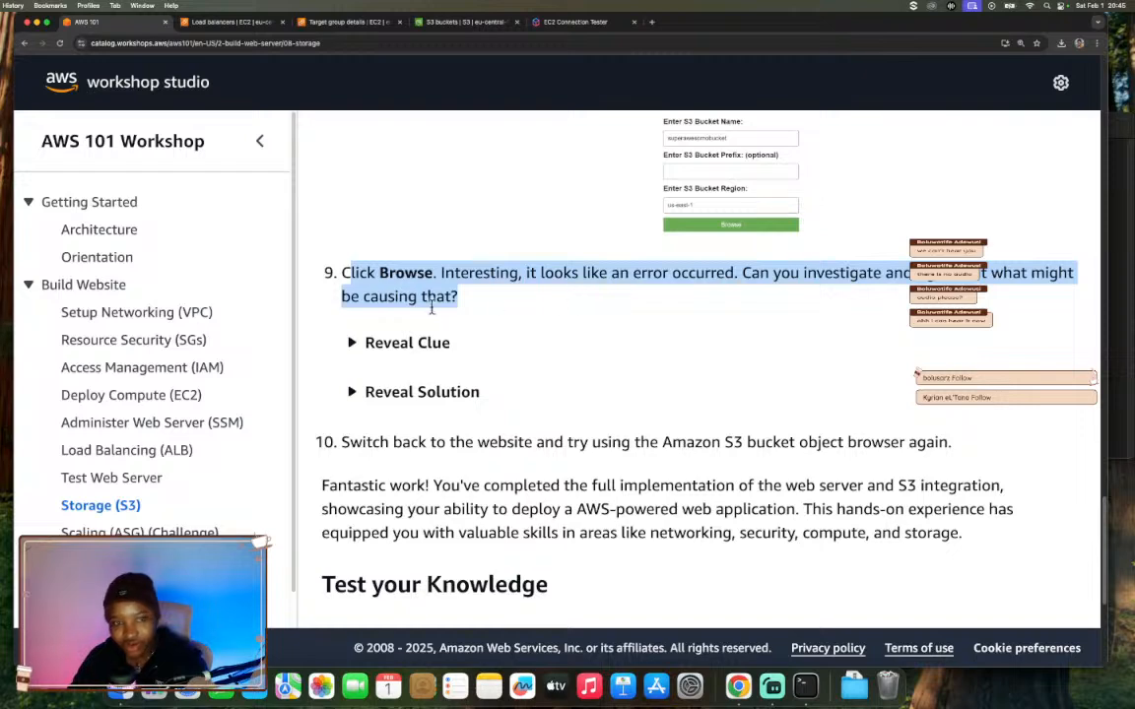
{"action": "left_click", "coordinate": [356, 345]}
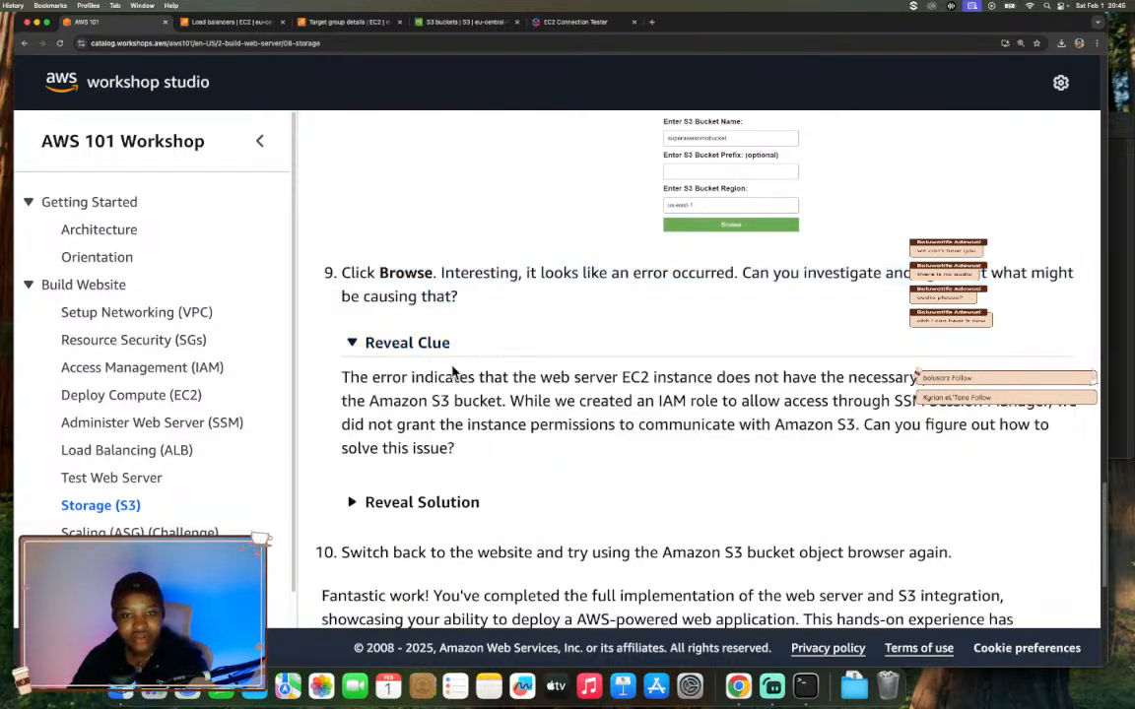
{"action": "scroll", "coordinate": [456, 367], "scroll_direction": "down", "scroll_amount": 1}
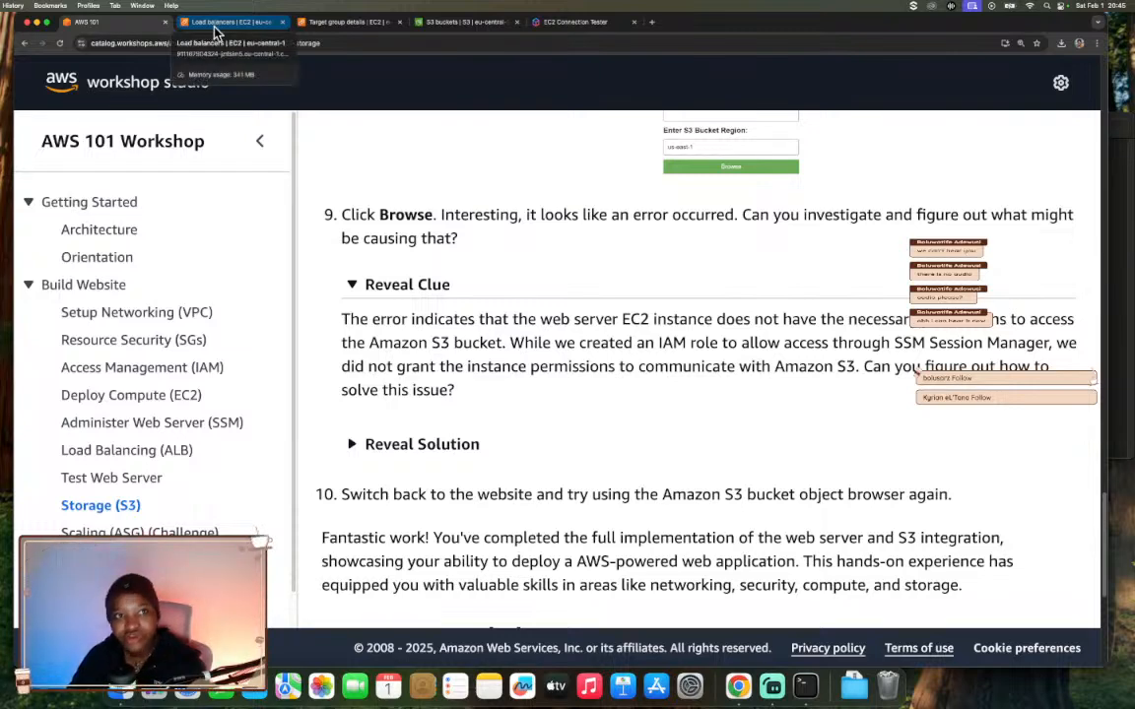
- Switch to the AWS console's target group page and search the services for iam
{"action": "left_click", "coordinate": [306, 22]}
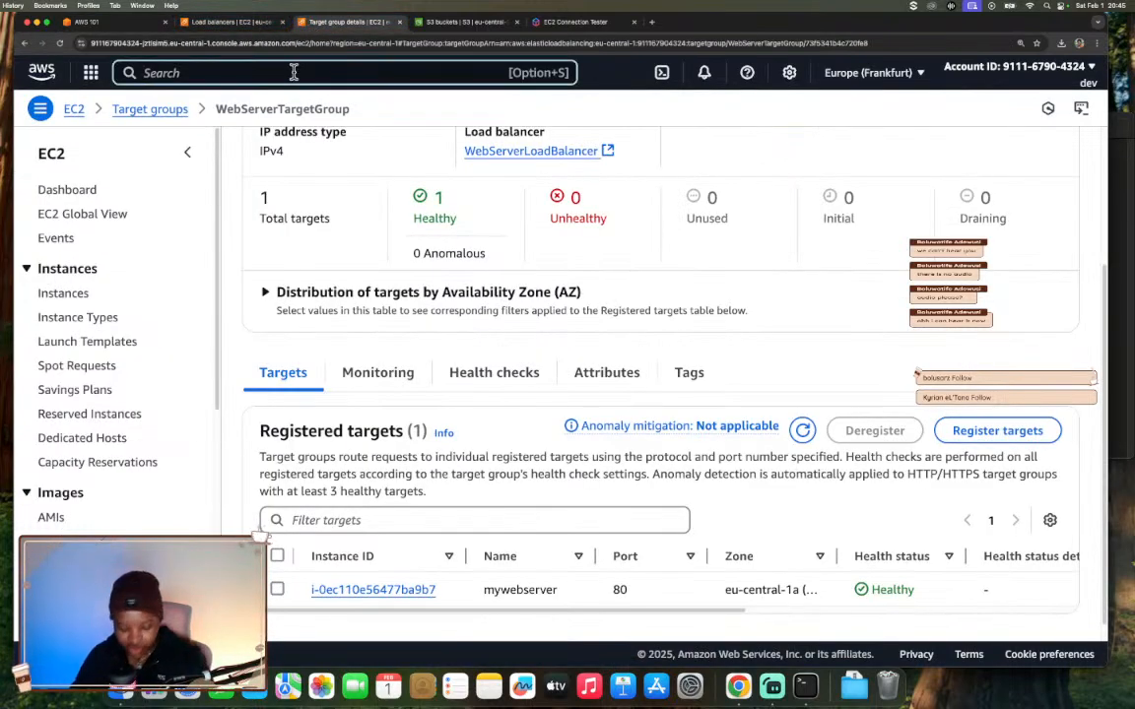
{"action": "left_click", "coordinate": [293, 72]}
{"action": "type", "text": "iam"}
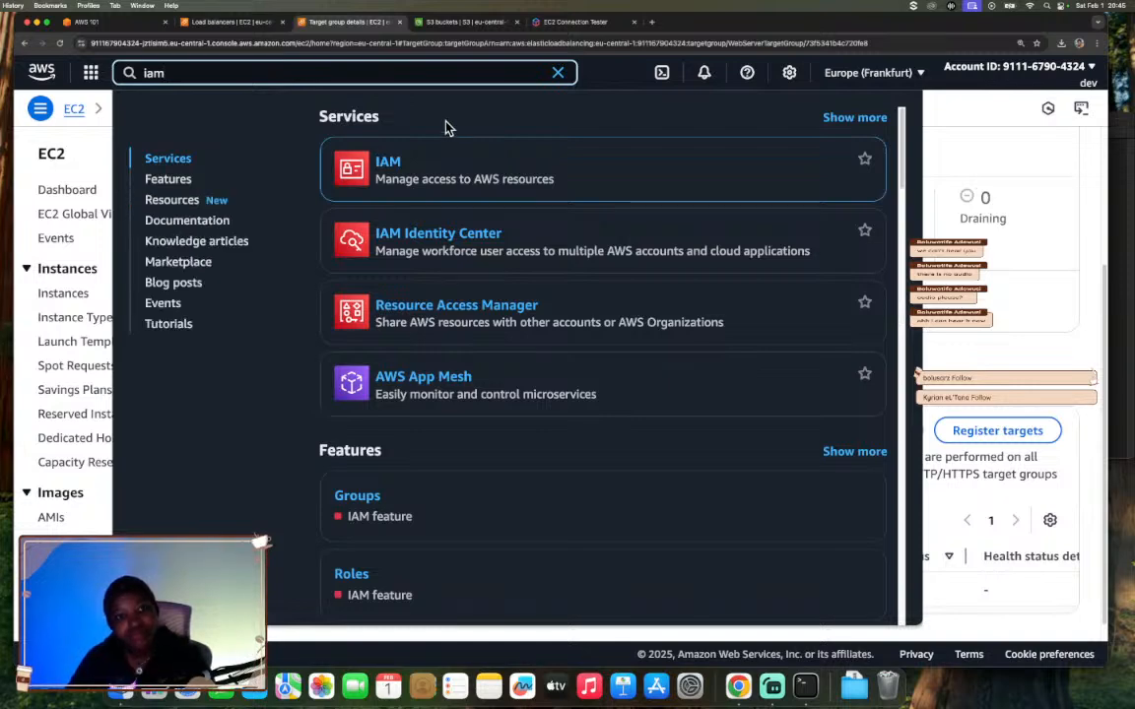
- Open the IAM service and go to its list of roles
{"action": "left_click", "coordinate": [395, 170]}
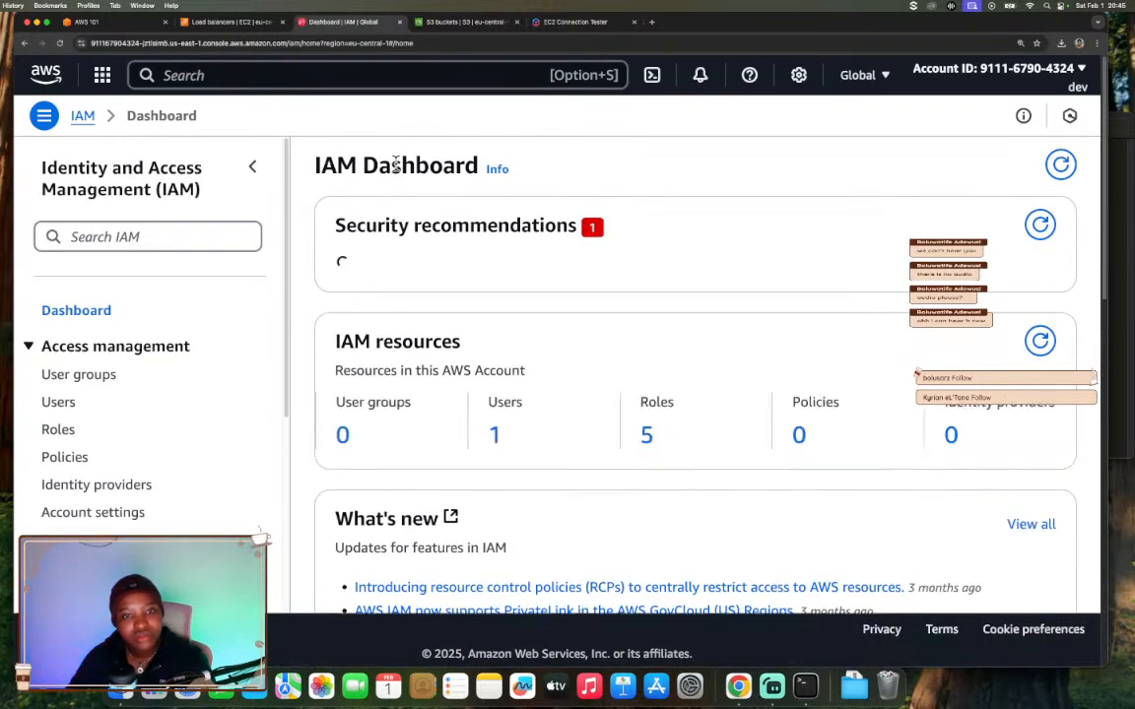
{"action": "scroll", "coordinate": [524, 141], "scroll_direction": "down", "scroll_amount": 3}
{"action": "scroll", "coordinate": [524, 143], "scroll_direction": "up", "scroll_amount": 1}
{"action": "scroll", "coordinate": [524, 143], "scroll_direction": "down", "scroll_amount": 1}
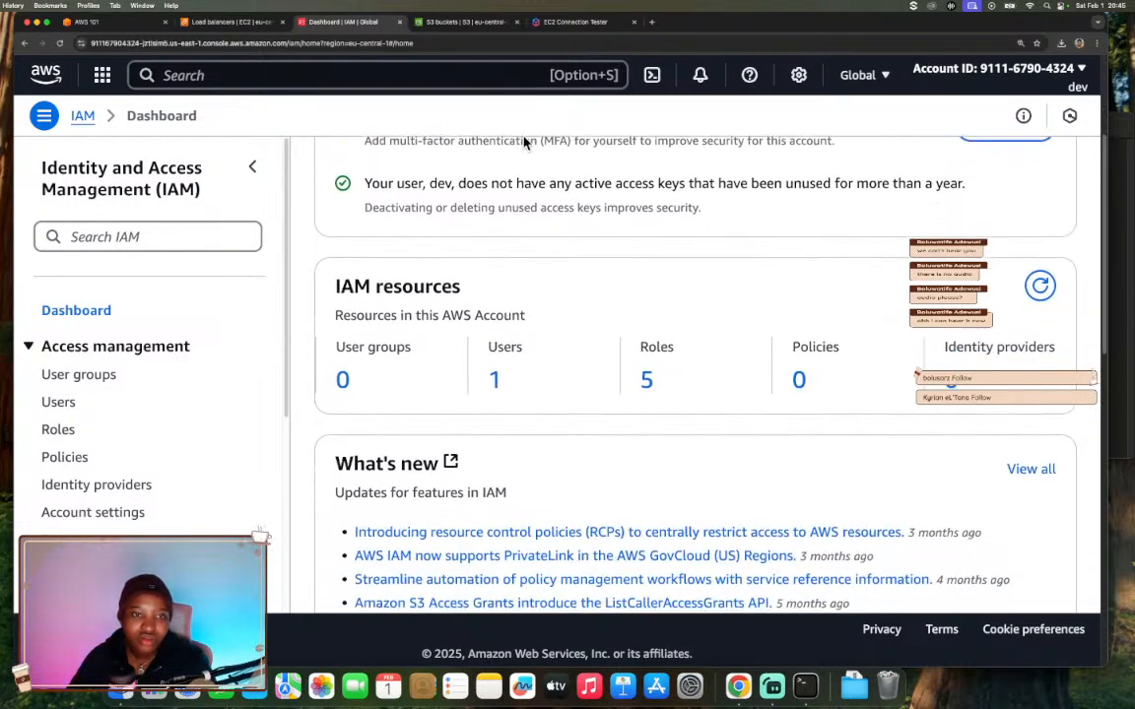
{"action": "scroll", "coordinate": [524, 141], "scroll_direction": "down", "scroll_amount": 1}
{"action": "left_click", "coordinate": [647, 340]}
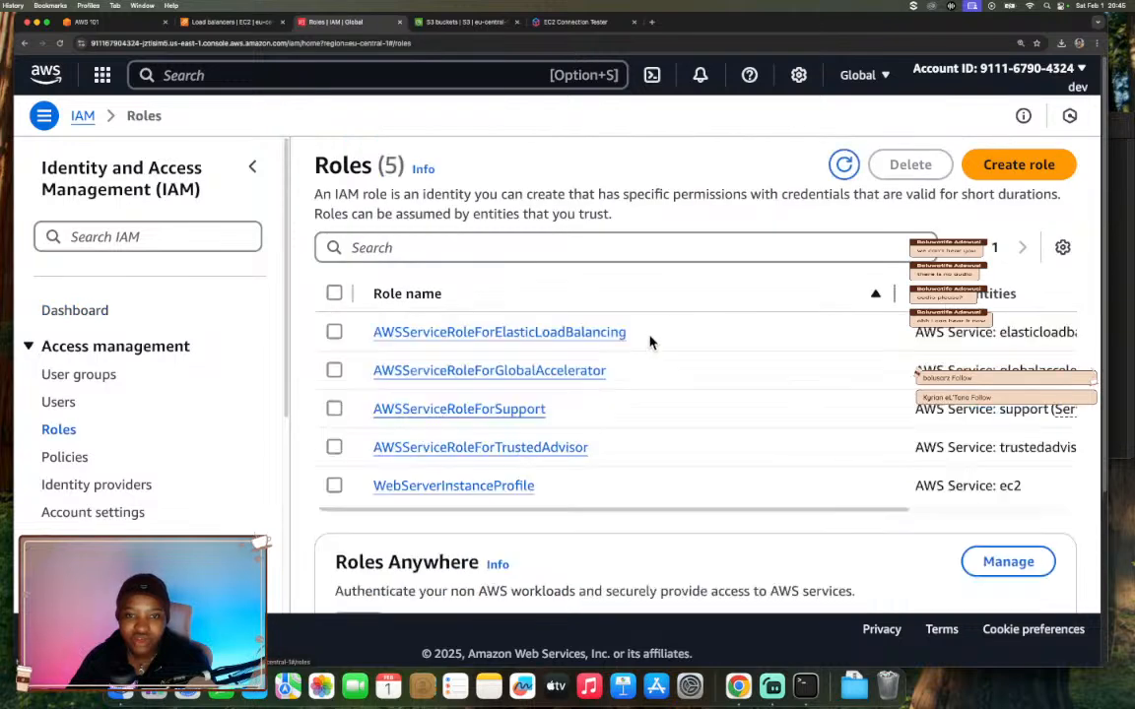
- Open the details of the WebServerInstanceProfile role
{"action": "scroll", "coordinate": [573, 237], "scroll_direction": "down", "scroll_amount": 1}
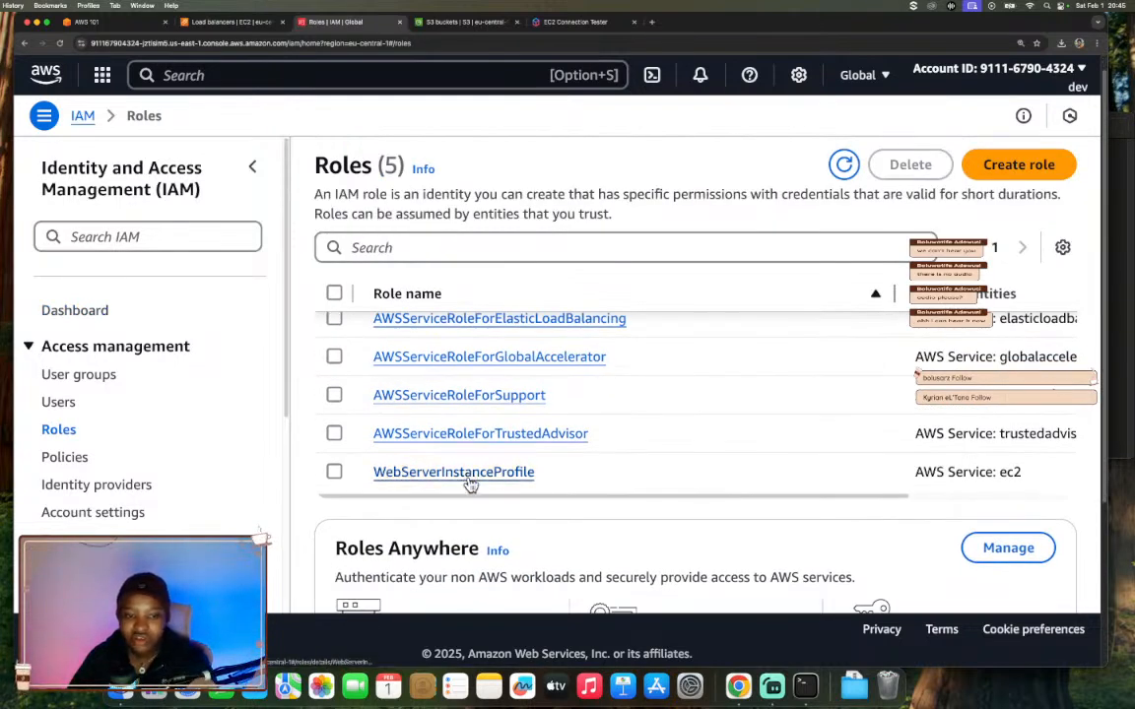
{"action": "scroll", "coordinate": [470, 483], "scroll_direction": "down", "scroll_amount": 2}
{"action": "left_click", "coordinate": [334, 402]}
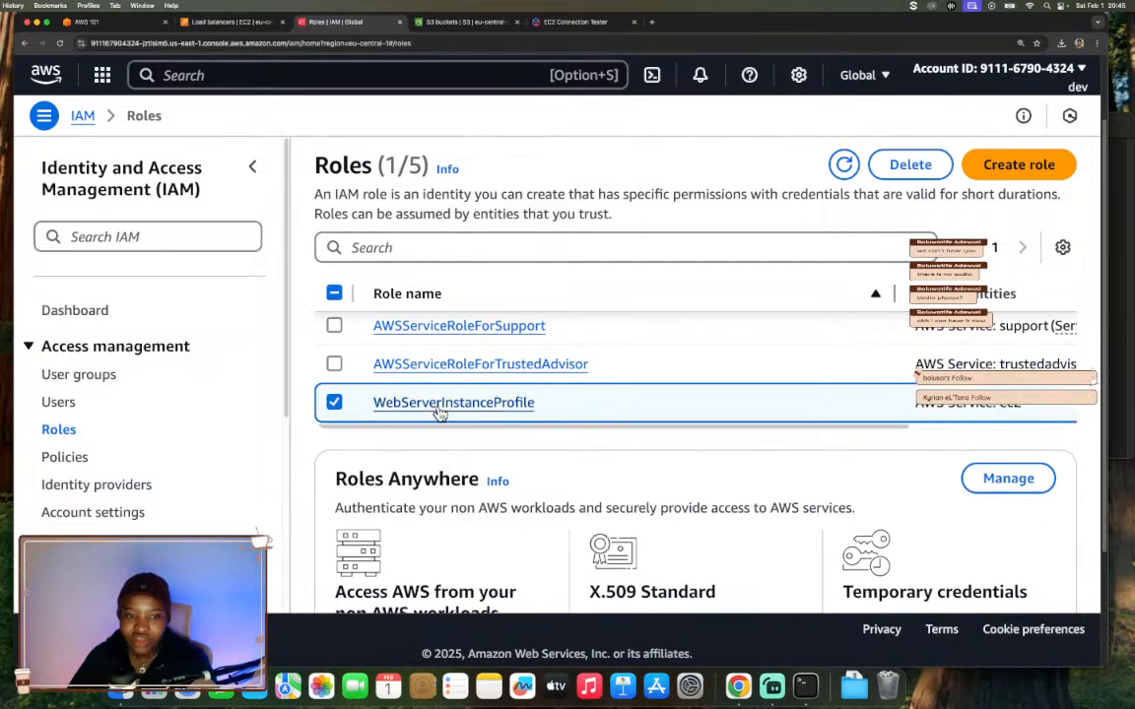
{"action": "left_click", "coordinate": [434, 403]}
- Examine the JSON of the AmazonSSMManagedInstanceCore policy attached to the role, and collapse the preview again
{"action": "scroll", "coordinate": [473, 392], "scroll_direction": "down", "scroll_amount": 4}
{"action": "scroll", "coordinate": [471, 392], "scroll_direction": "down", "scroll_amount": 3}
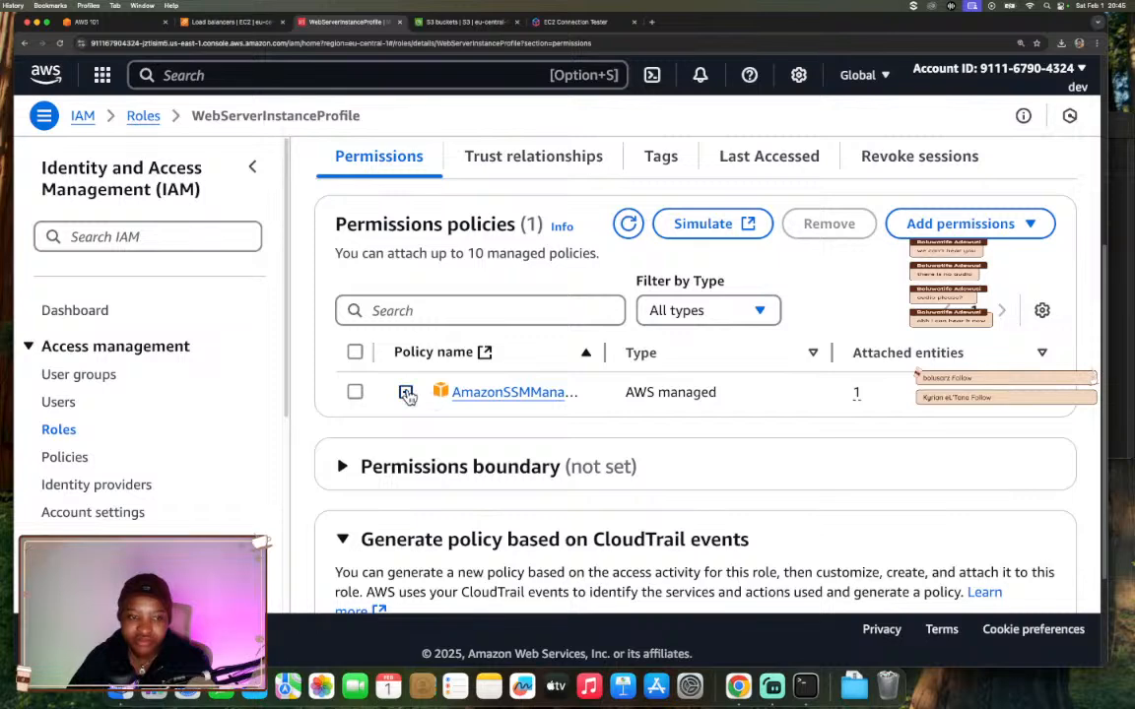
{"action": "left_click", "coordinate": [406, 392]}
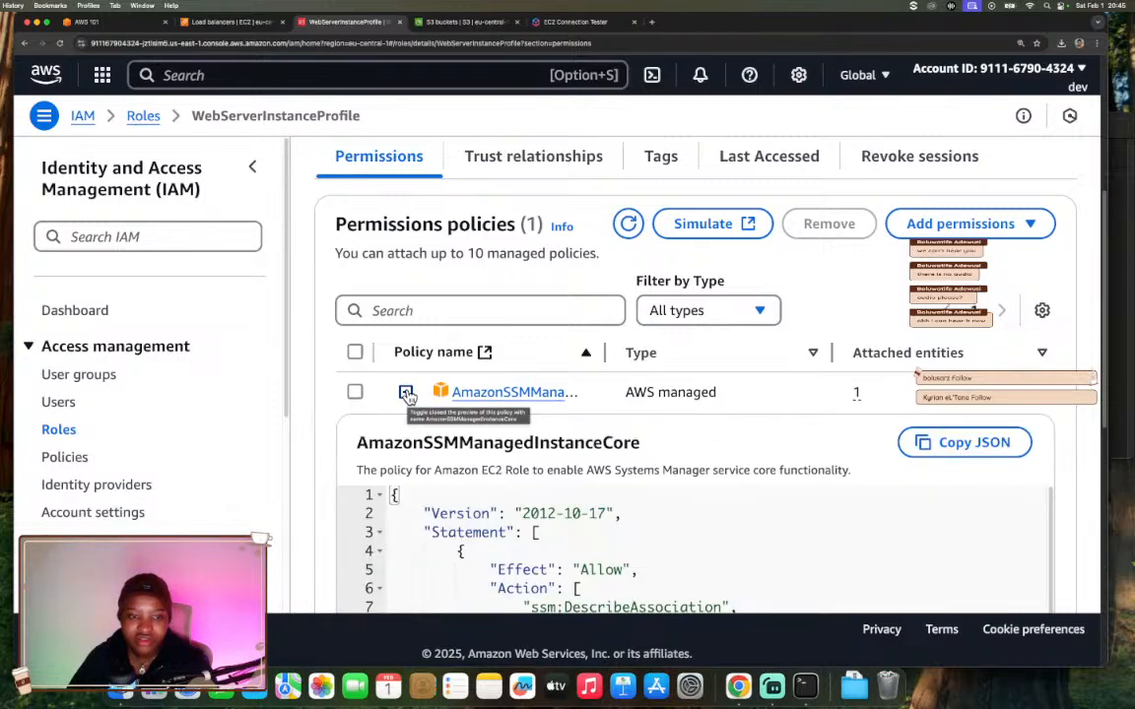
{"action": "scroll", "coordinate": [598, 435], "scroll_direction": "down", "scroll_amount": 3}
{"action": "scroll", "coordinate": [599, 434], "scroll_direction": "down", "scroll_amount": 2}
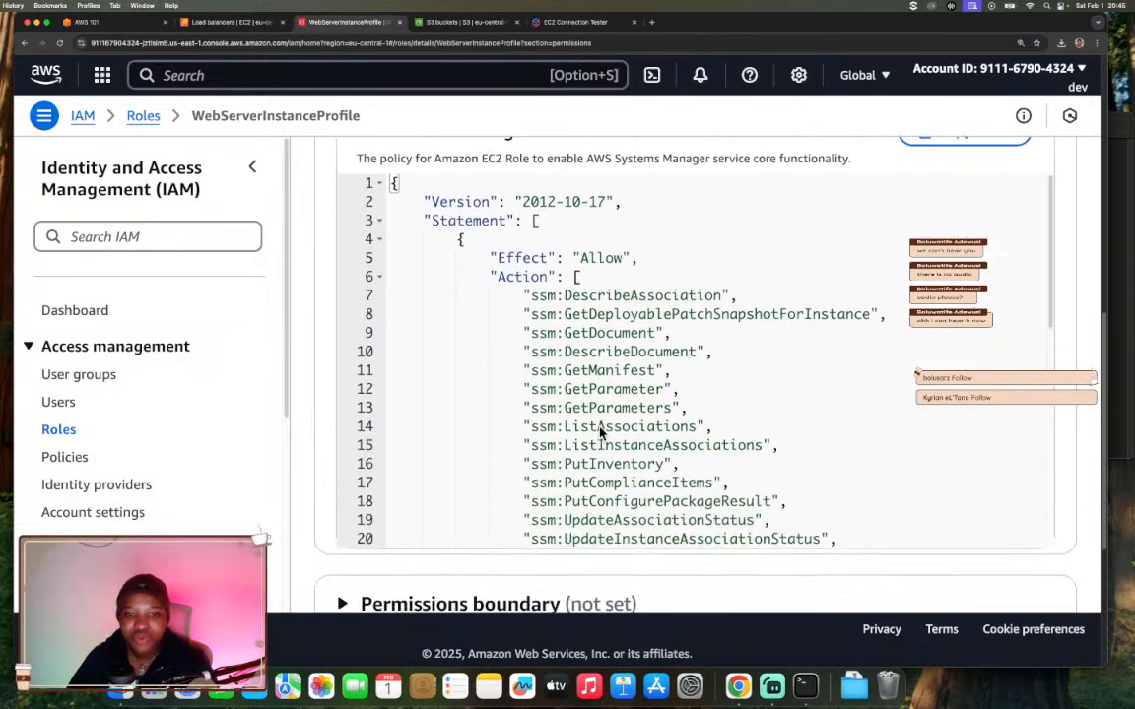
{"action": "scroll", "coordinate": [558, 311], "scroll_direction": "down", "scroll_amount": 5}
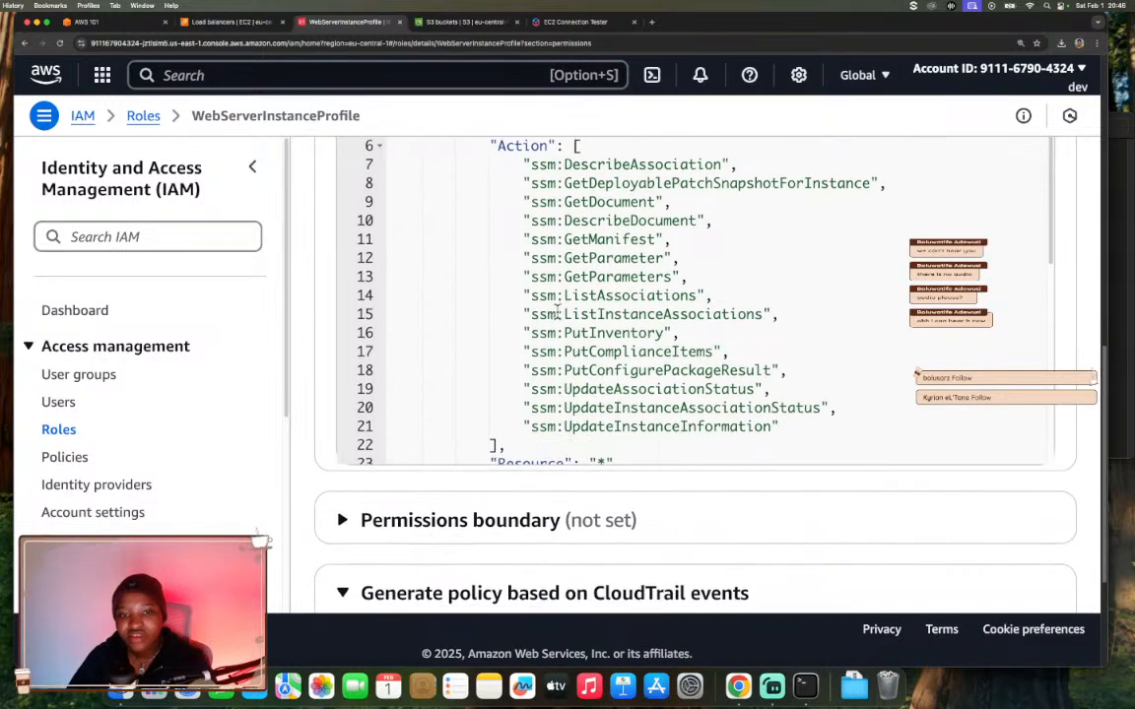
{"action": "scroll", "coordinate": [558, 312], "scroll_direction": "down", "scroll_amount": 6}
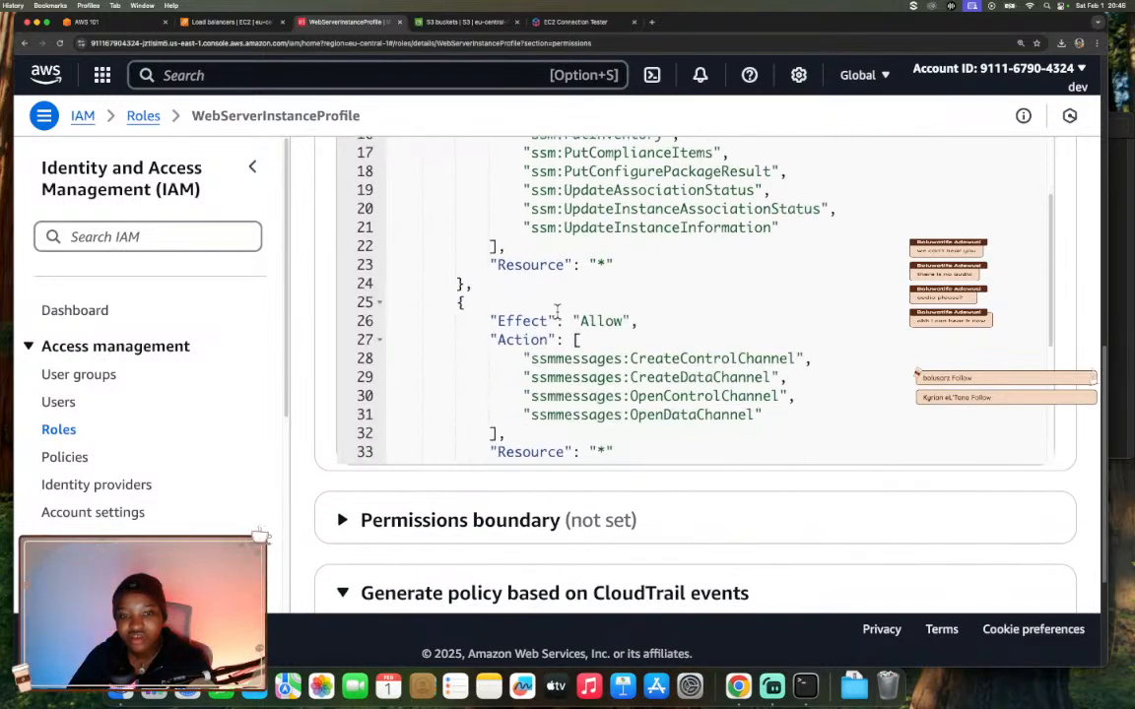
{"action": "scroll", "coordinate": [557, 312], "scroll_direction": "down", "scroll_amount": 3}
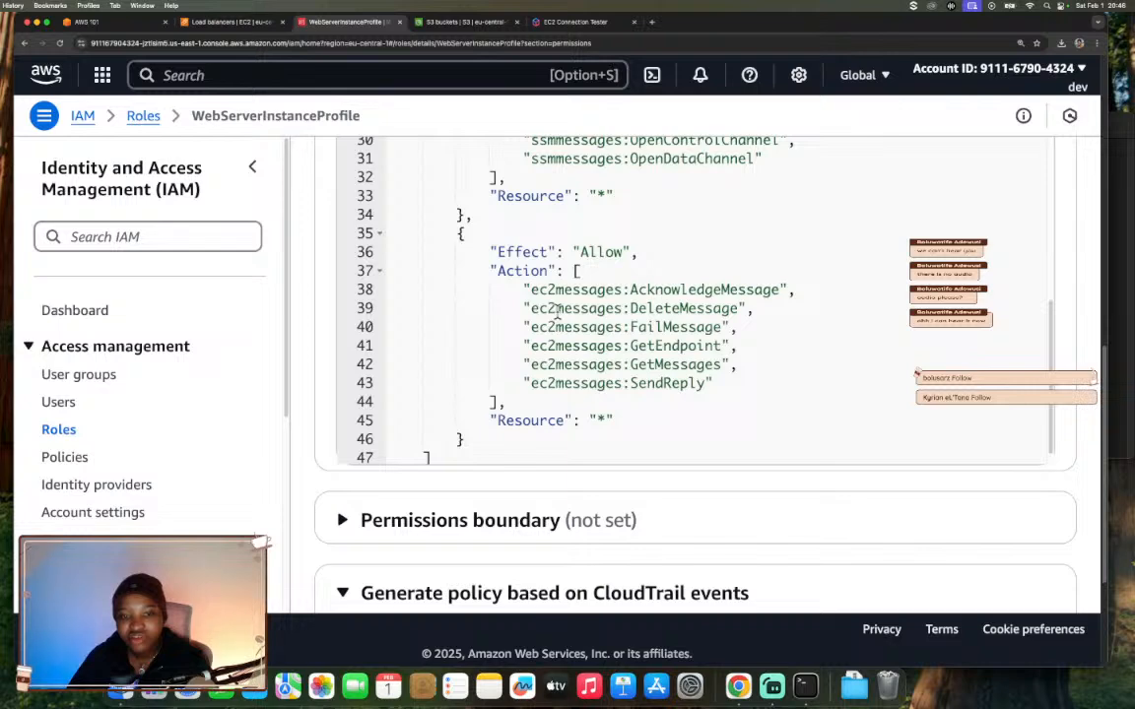
{"action": "scroll", "coordinate": [558, 311], "scroll_direction": "up", "scroll_amount": 8}
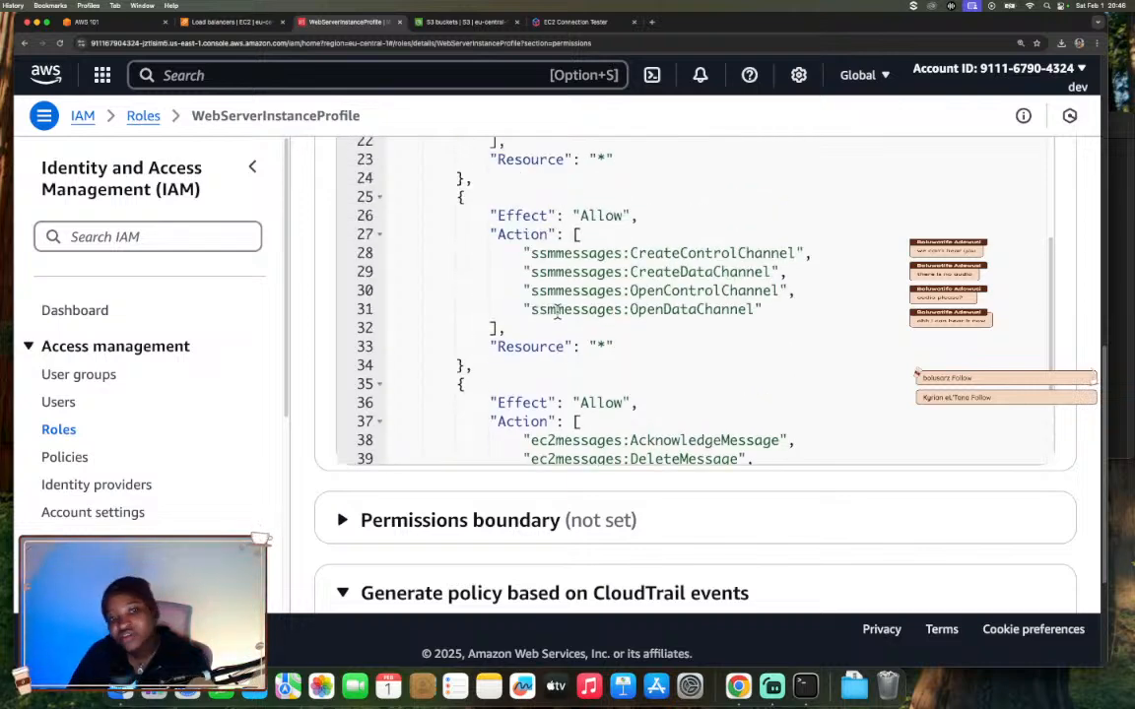
{"action": "scroll", "coordinate": [557, 311], "scroll_direction": "up", "scroll_amount": 8}
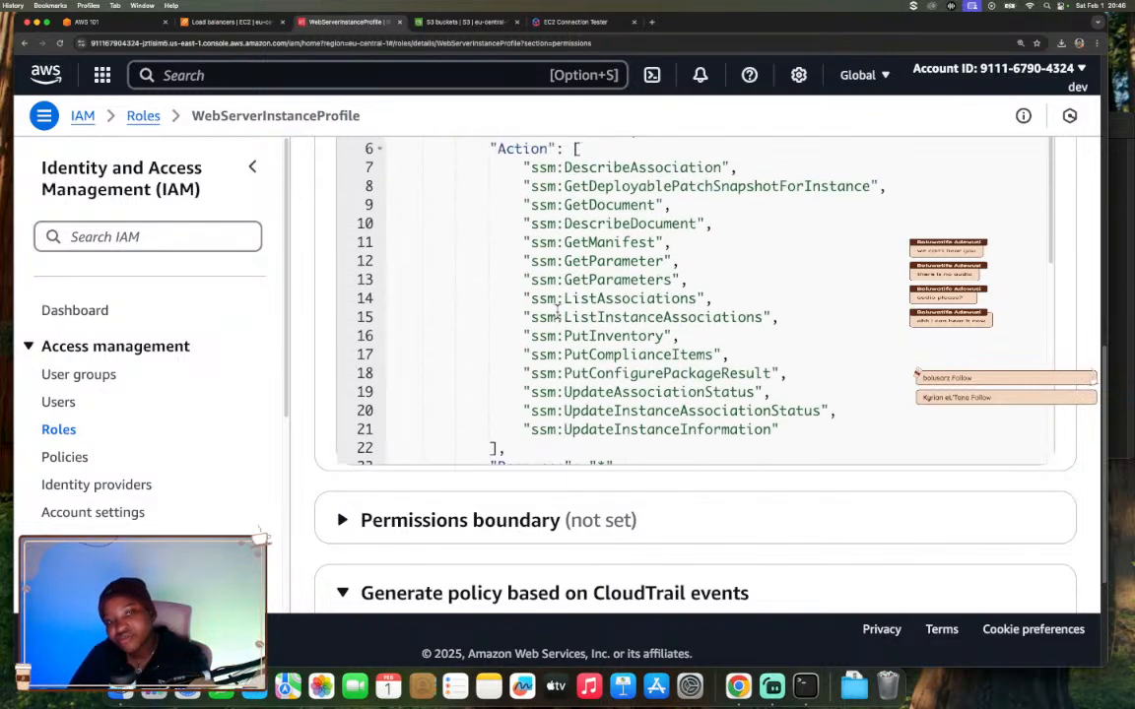
{"action": "scroll", "coordinate": [558, 311], "scroll_direction": "up", "scroll_amount": 1}
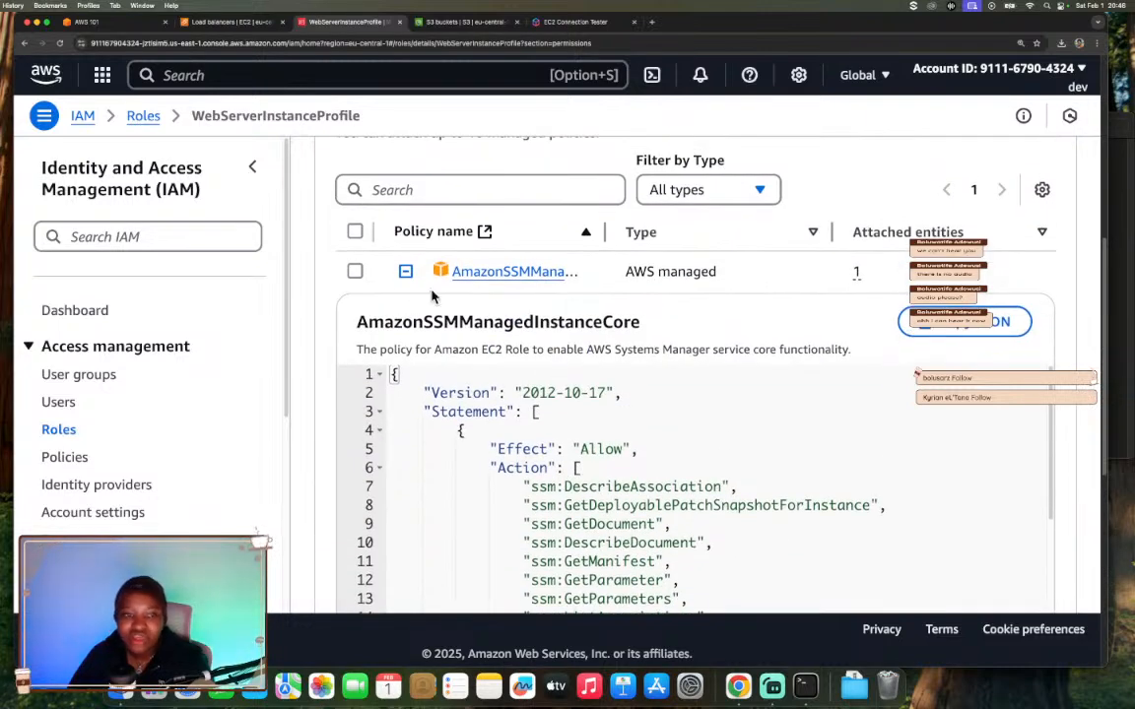
{"action": "left_click", "coordinate": [405, 272]}
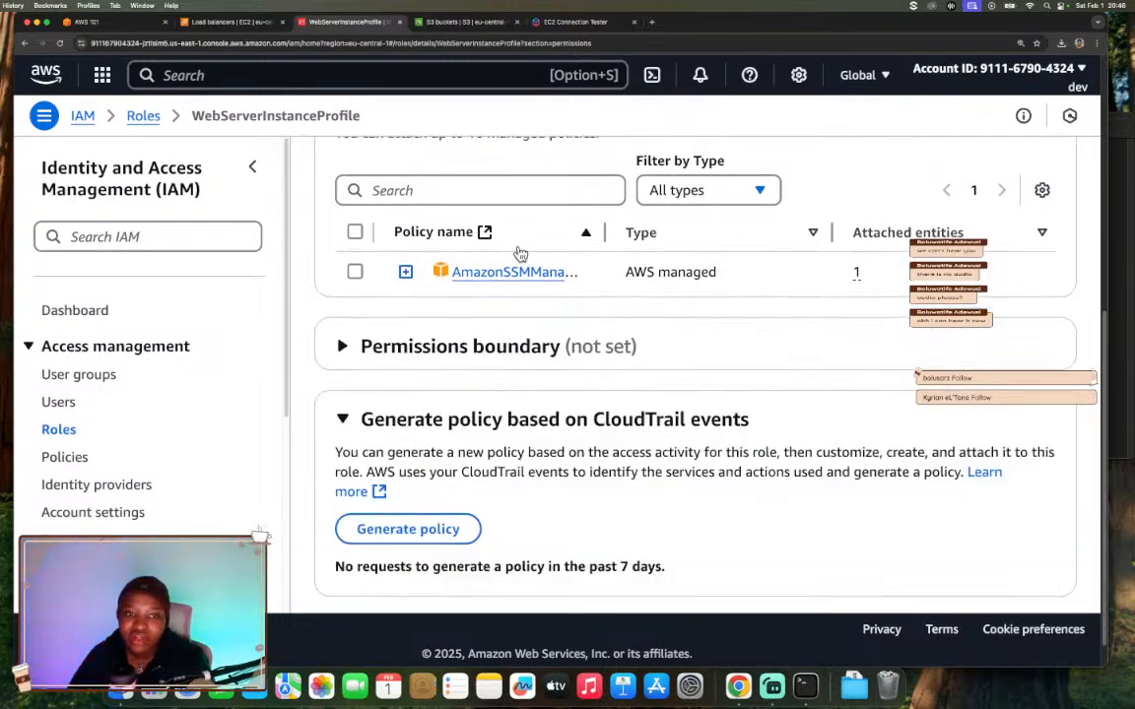
- Start attaching policies to the WebServerInstanceProfile role and filter the available policies by "s3"
{"action": "scroll", "coordinate": [516, 253], "scroll_direction": "up", "scroll_amount": 2}
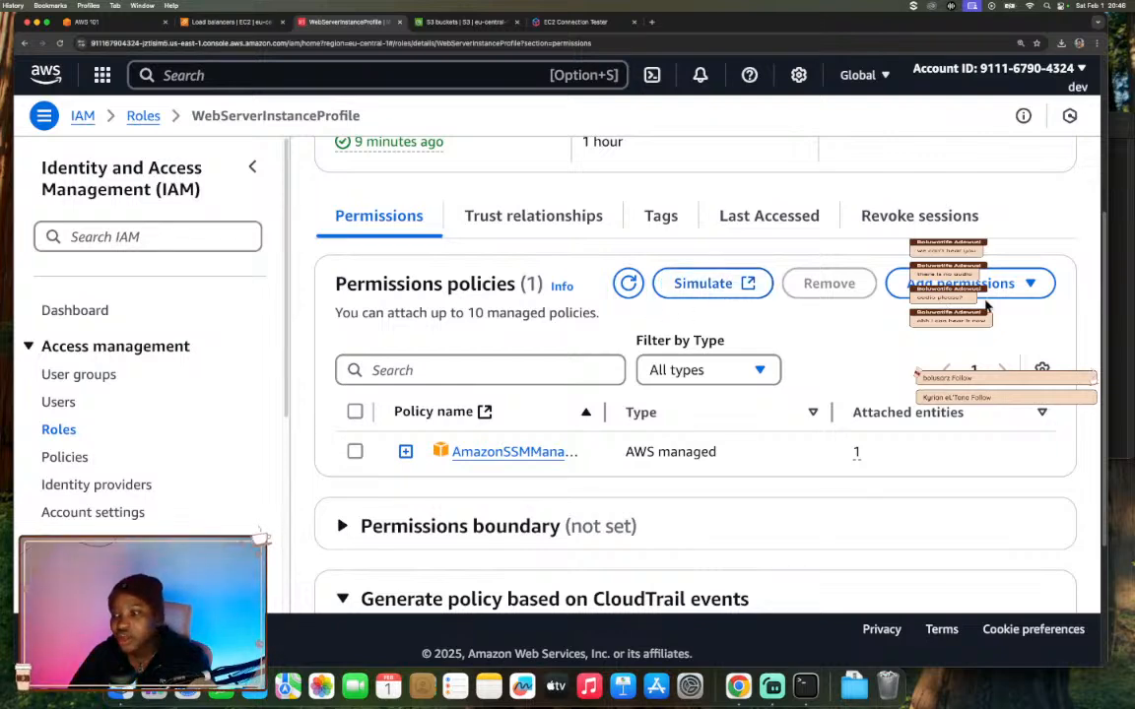
{"action": "left_click", "coordinate": [993, 292]}
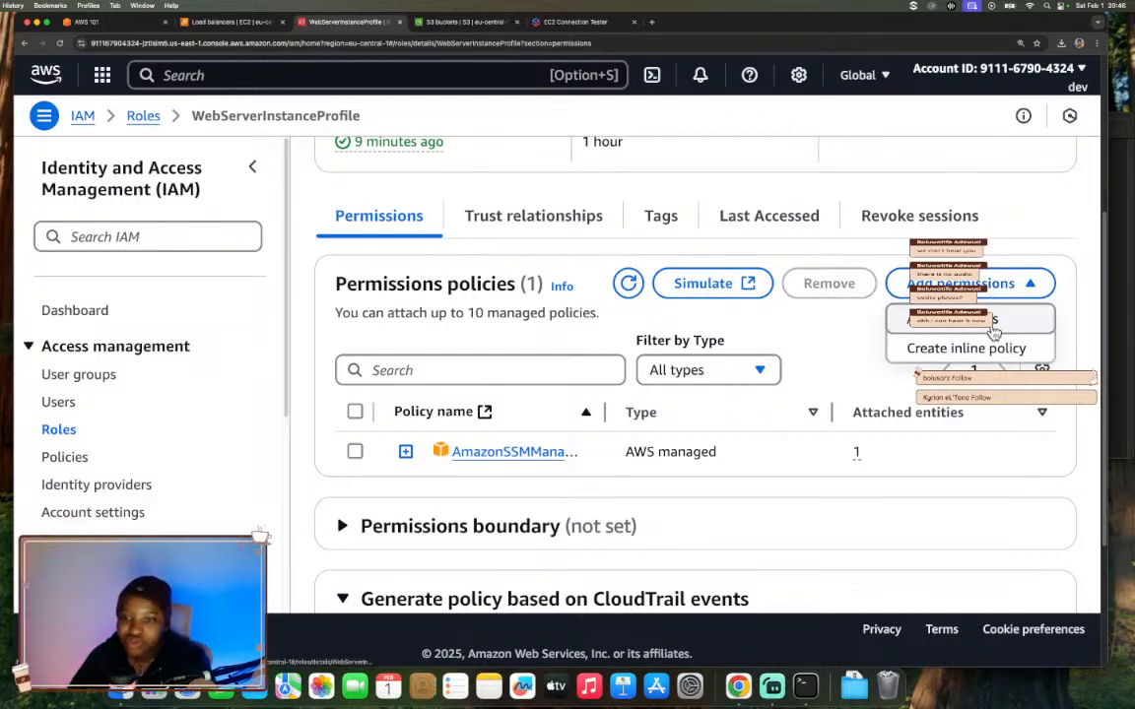
{"action": "left_click", "coordinate": [993, 323]}
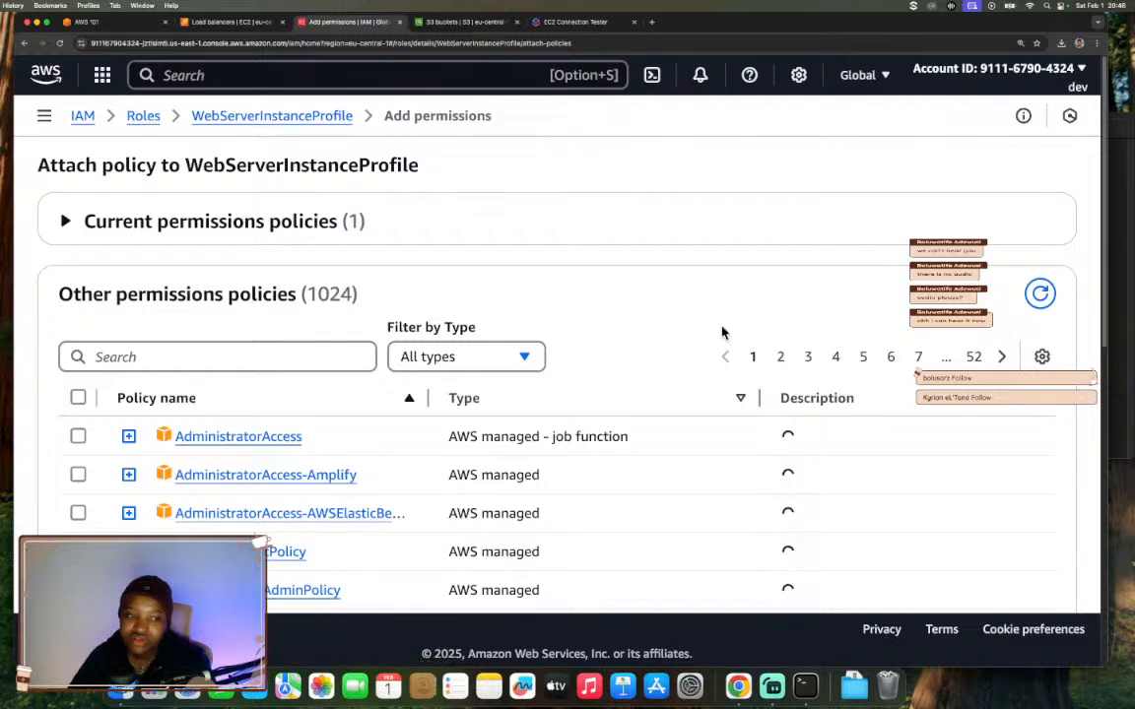
{"action": "scroll", "coordinate": [507, 371], "scroll_direction": "down", "scroll_amount": 2}
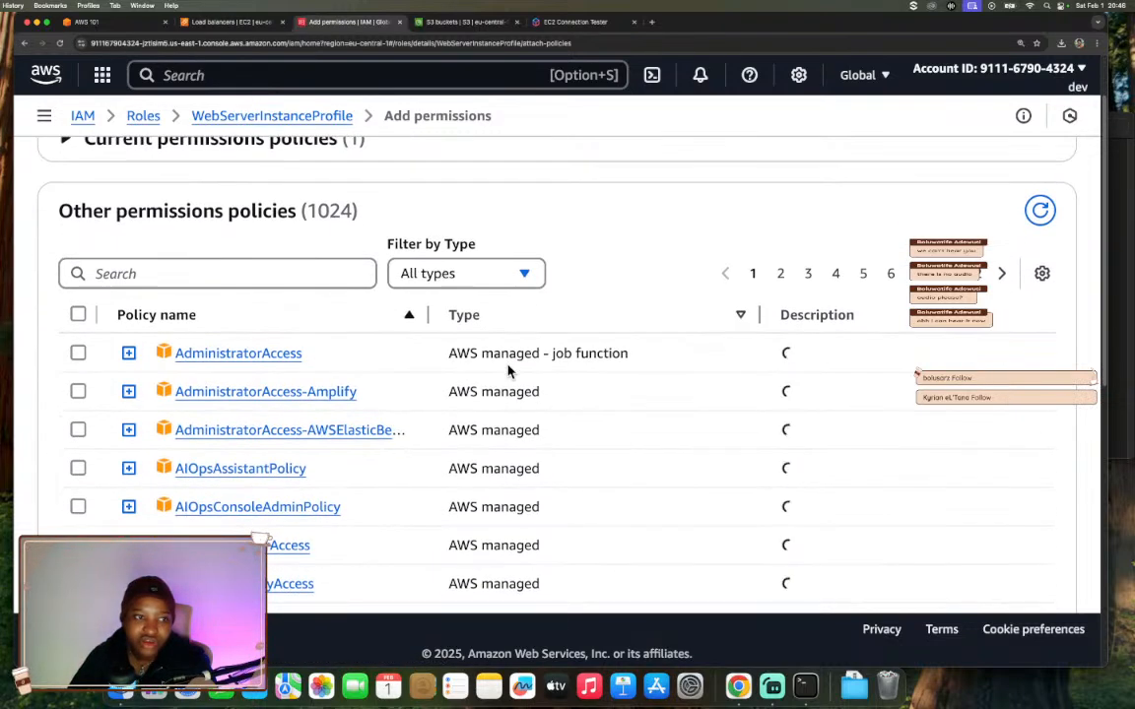
{"action": "scroll", "coordinate": [508, 371], "scroll_direction": "down", "scroll_amount": 1}
{"action": "left_click", "coordinate": [307, 261]}
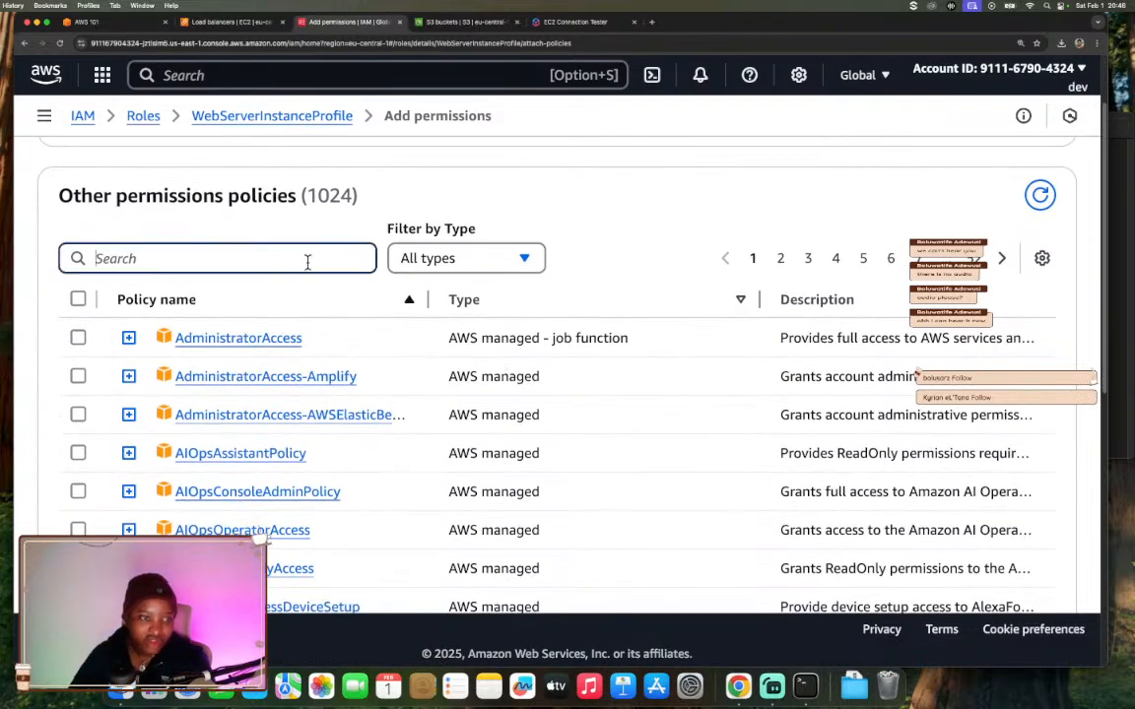
{"action": "type", "text": "s3"}
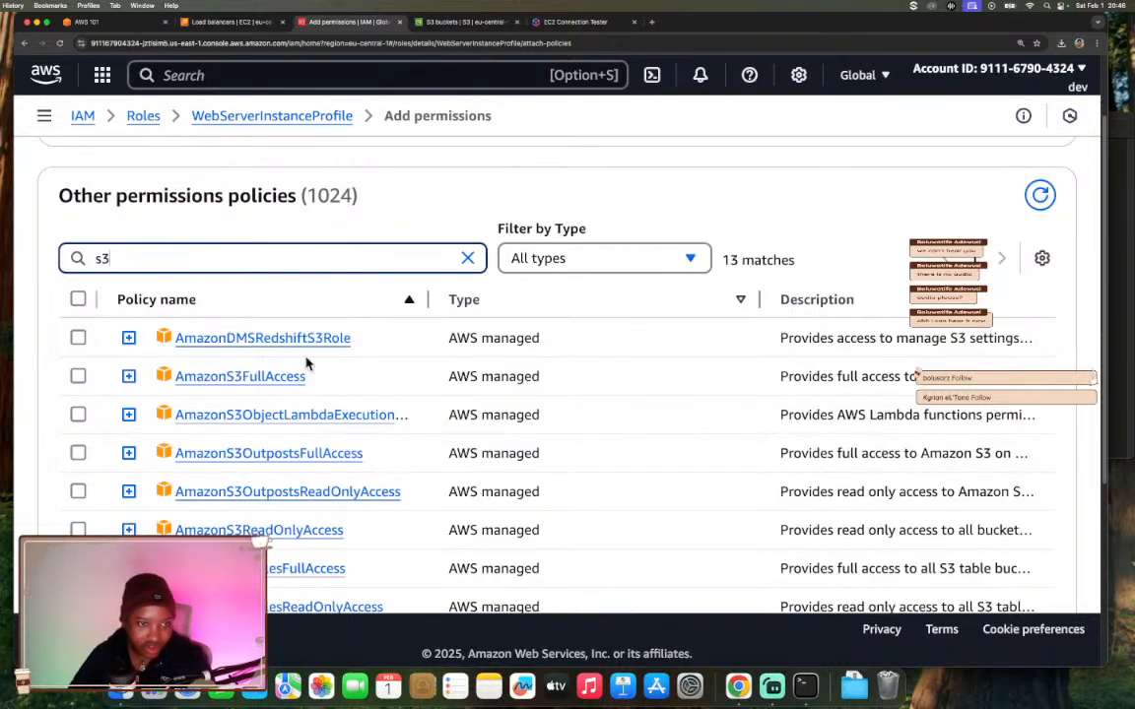
- Select the AmazonS3ReadOnlyAccess policy for attachment
{"action": "scroll", "coordinate": [369, 380], "scroll_direction": "down", "scroll_amount": 1}
{"action": "scroll", "coordinate": [467, 379], "scroll_direction": "down", "scroll_amount": 8}
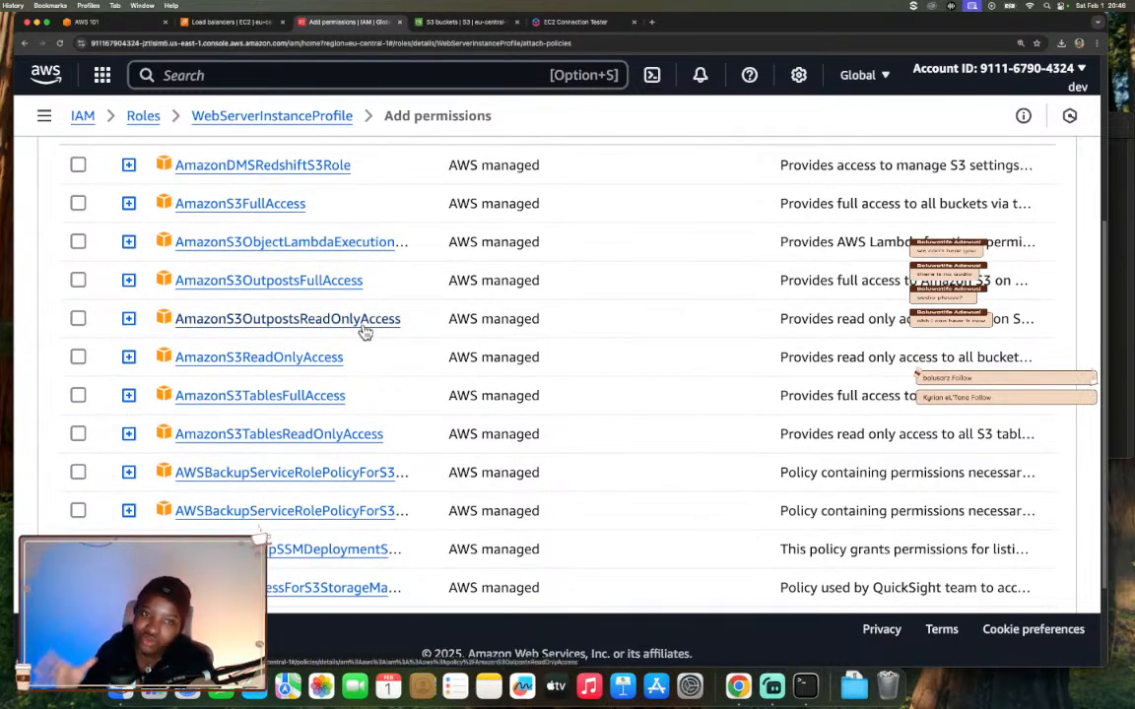
{"action": "left_click", "coordinate": [78, 357]}
- Expand the AmazonS3ReadOnlyAccess policy and examine its allowed actions and resource scope in the JSON
{"action": "left_click", "coordinate": [129, 357]}
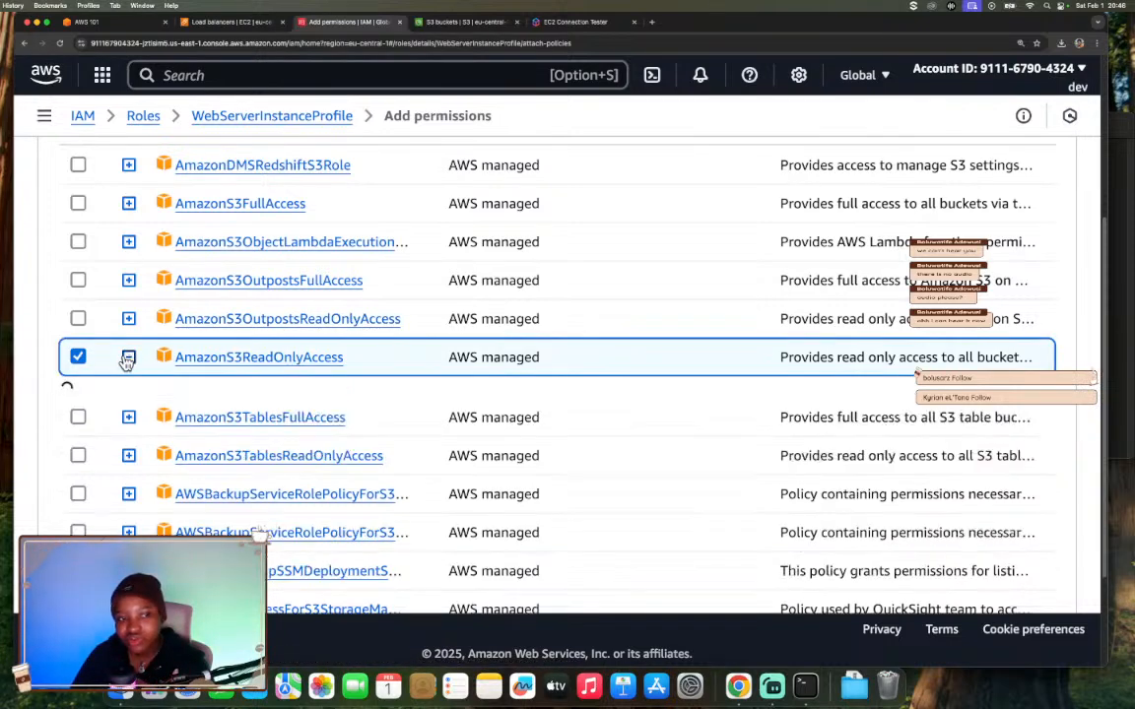
{"action": "scroll", "coordinate": [318, 467], "scroll_direction": "down", "scroll_amount": 1}
{"action": "scroll", "coordinate": [318, 467], "scroll_direction": "down", "scroll_amount": 3}
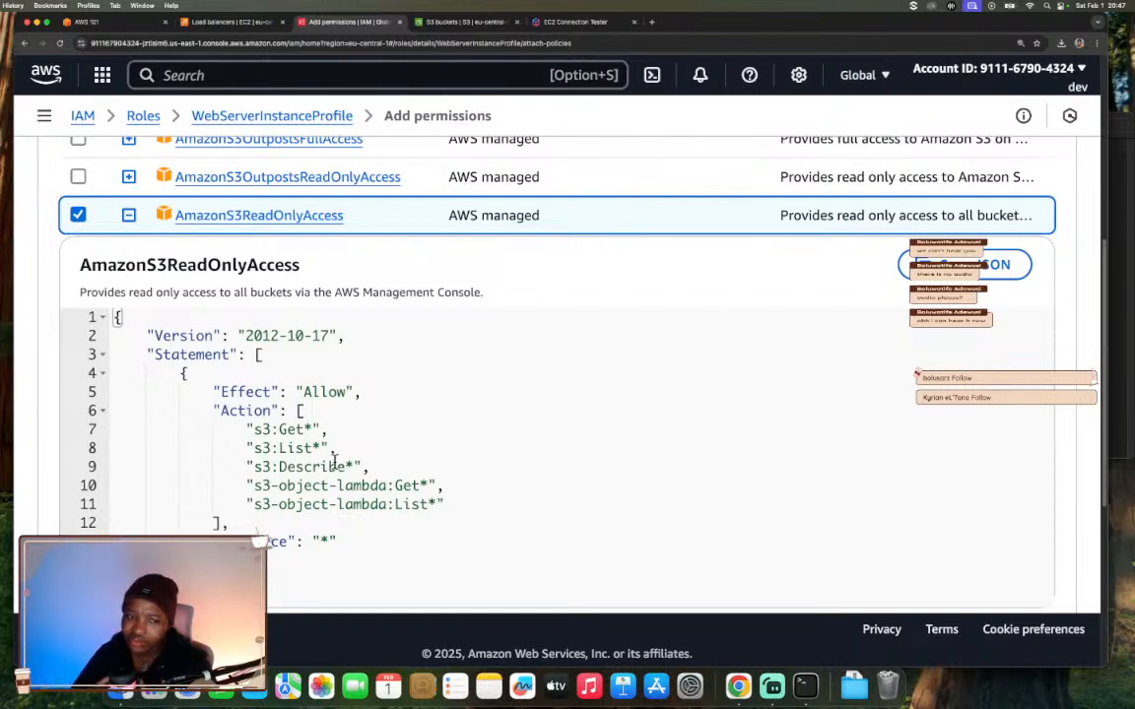
{"action": "left_click_drag", "start_coordinate": [320, 543], "coordinate": [330, 544]}
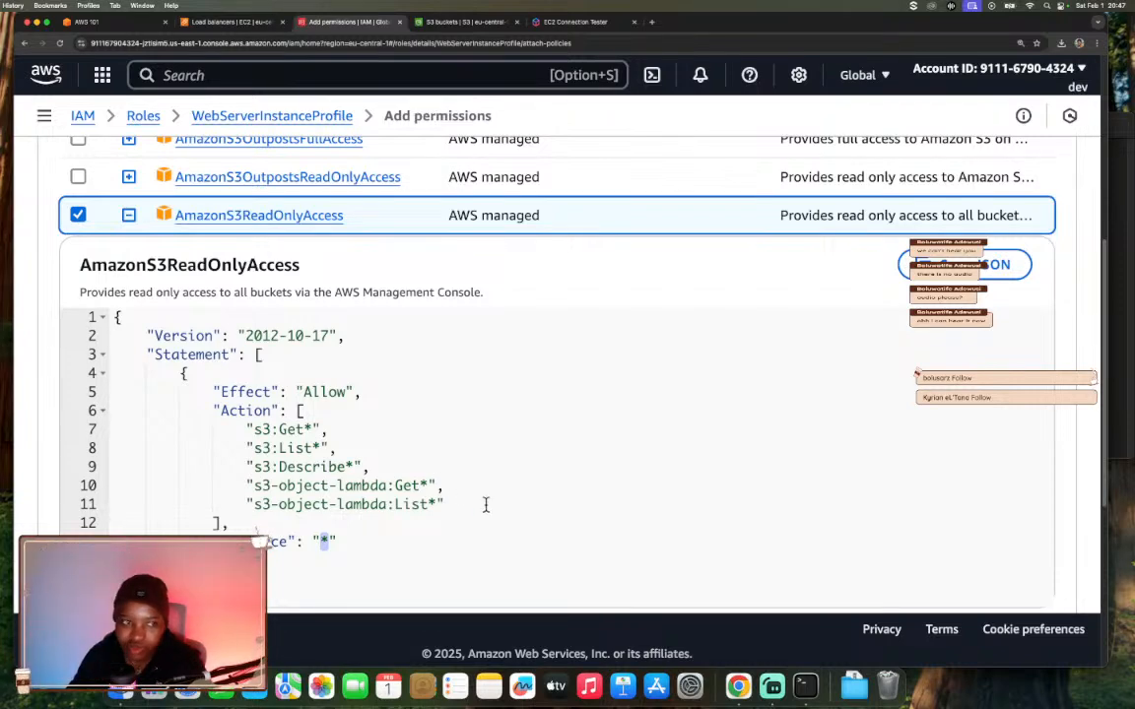
{"action": "scroll", "coordinate": [484, 504], "scroll_direction": "down", "scroll_amount": 3}
{"action": "scroll", "coordinate": [708, 447], "scroll_direction": "up", "scroll_amount": 6}
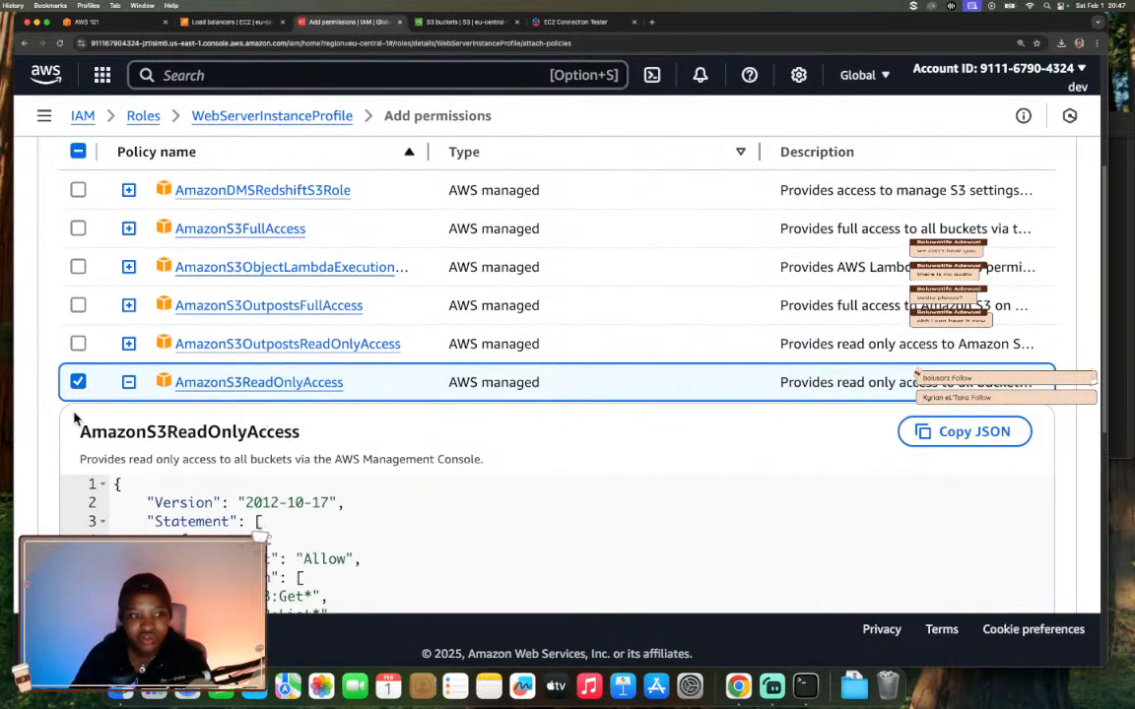
- Attach the selected policy to the role and widen the policy name column in the role's permissions list
{"action": "scroll", "coordinate": [859, 435], "scroll_direction": "up", "scroll_amount": 5}
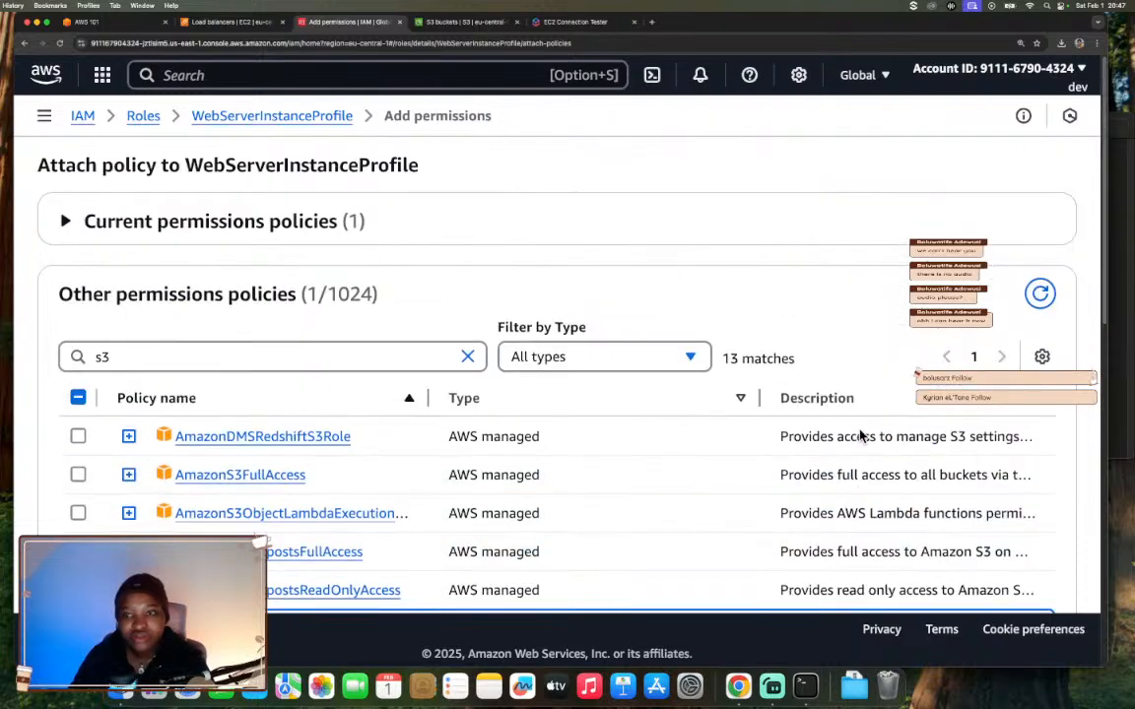
{"action": "scroll", "coordinate": [859, 429], "scroll_direction": "down", "scroll_amount": 15}
{"action": "left_click", "coordinate": [1019, 569]}
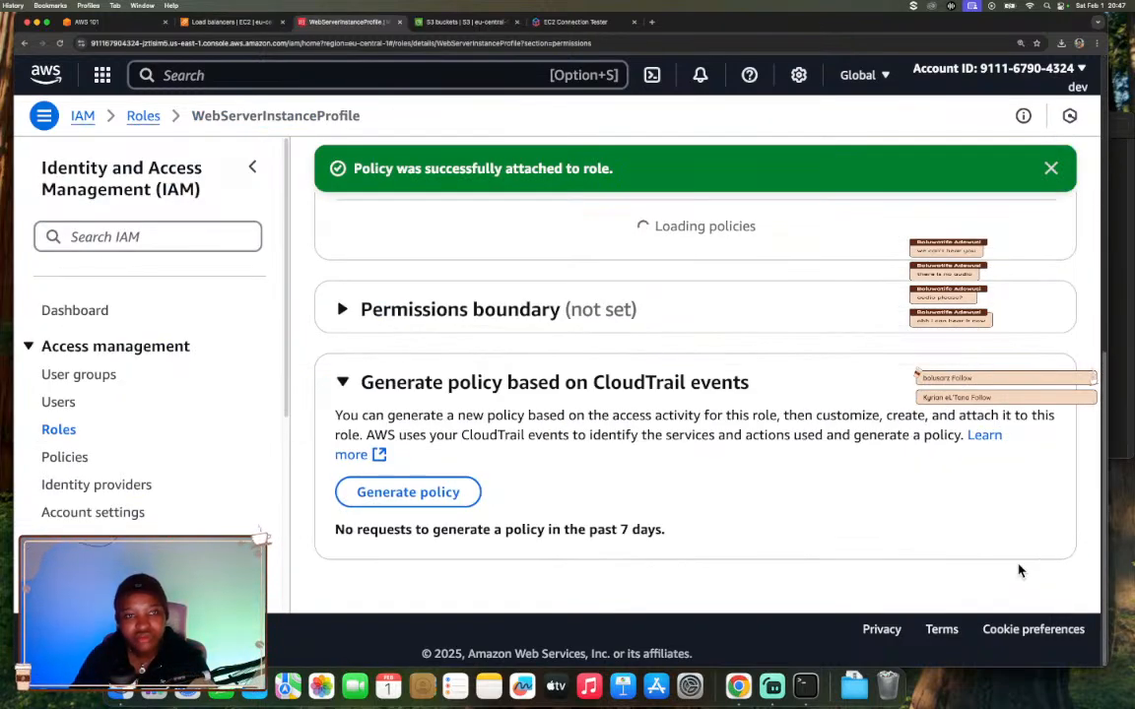
{"action": "scroll", "coordinate": [743, 394], "scroll_direction": "up", "scroll_amount": 5}
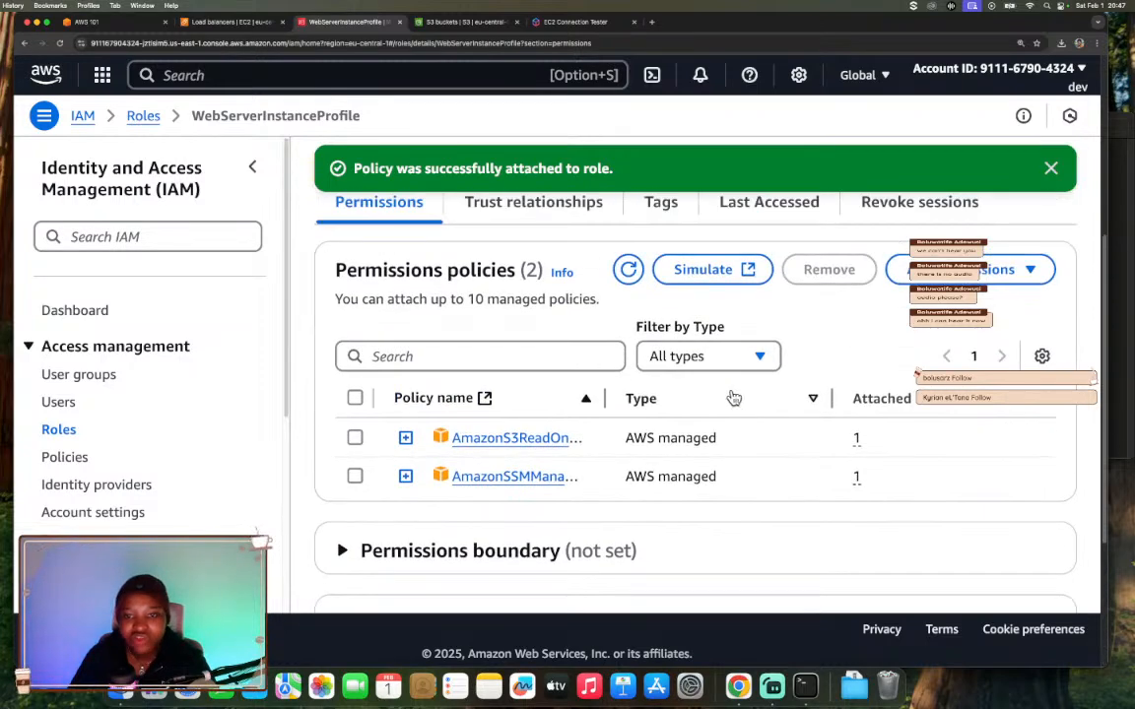
{"action": "left_click_drag", "start_coordinate": [604, 398], "coordinate": [735, 398]}
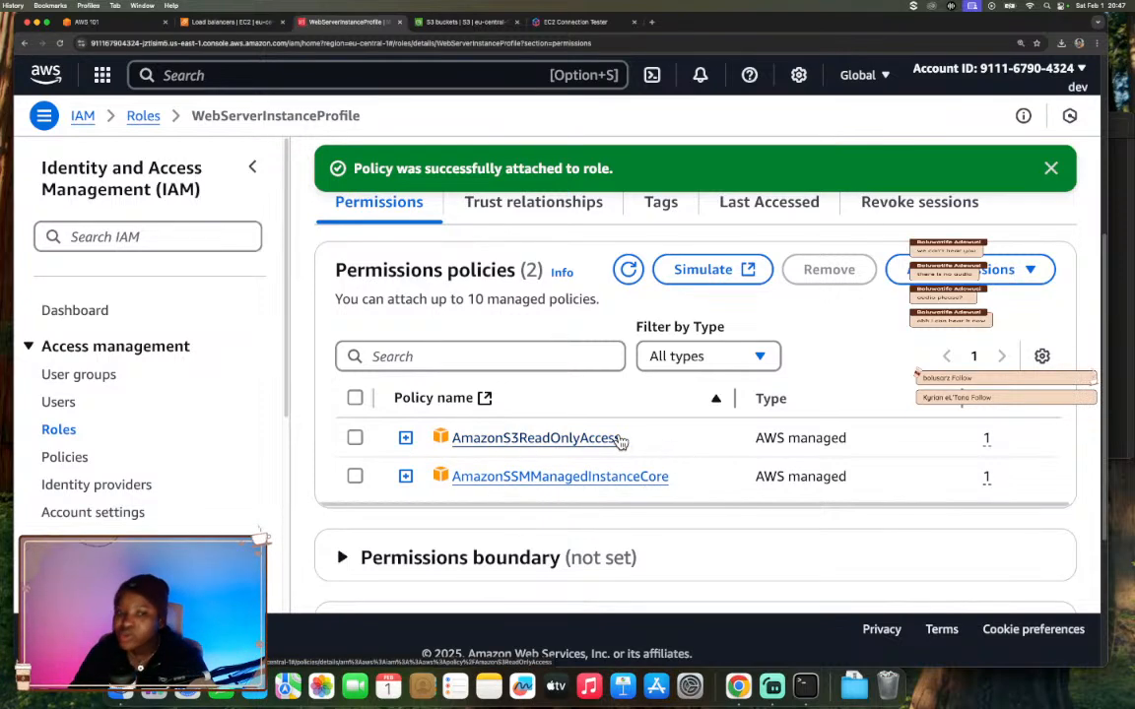
{"action": "scroll", "coordinate": [593, 419], "scroll_direction": "up", "scroll_amount": 3}
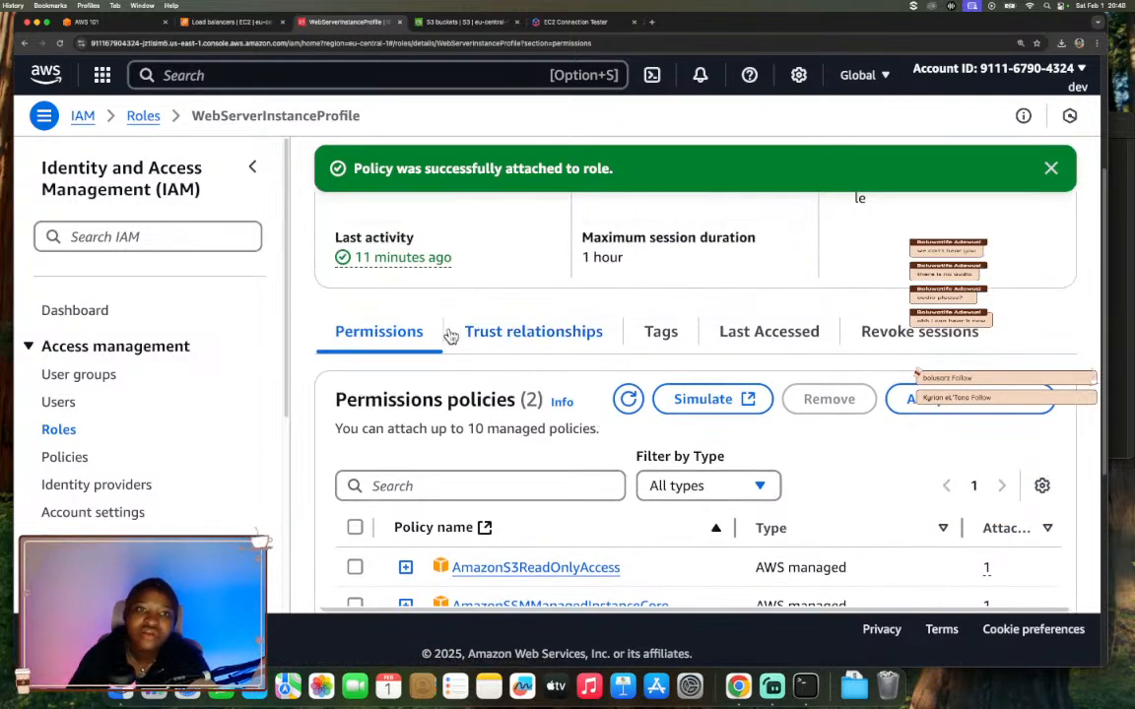
- Switch to the EC2 Connection Tester page and refresh its S3 bucket object listing
{"action": "left_click", "coordinate": [554, 30]}
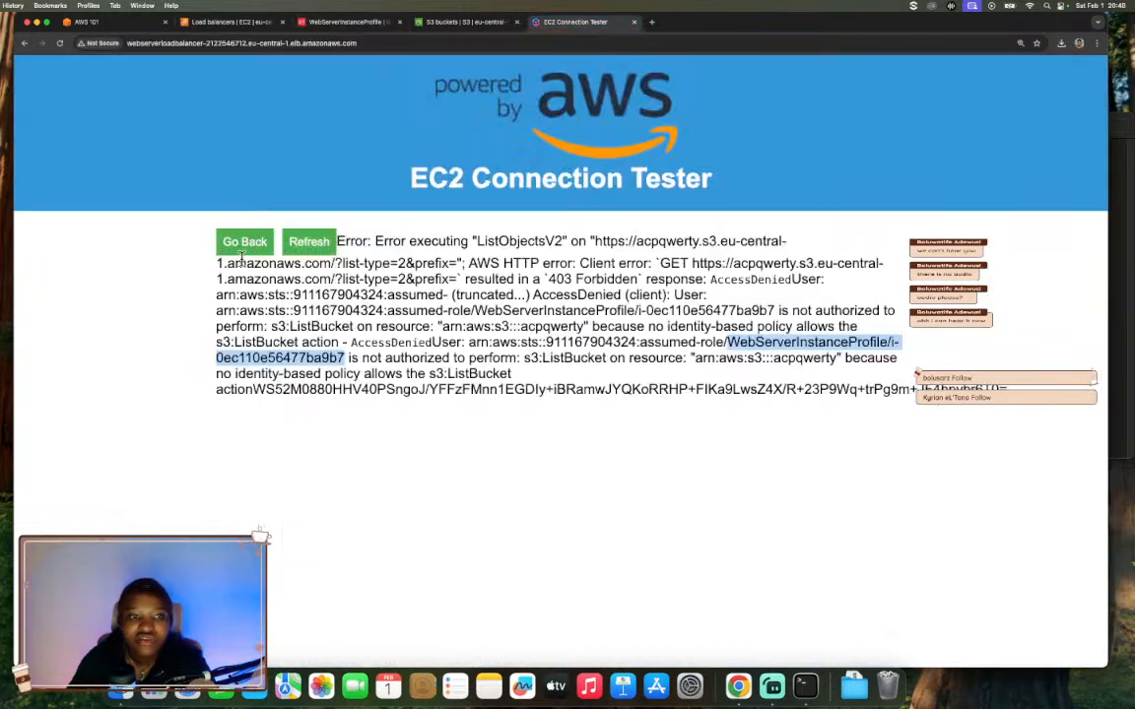
{"action": "left_click", "coordinate": [299, 251]}
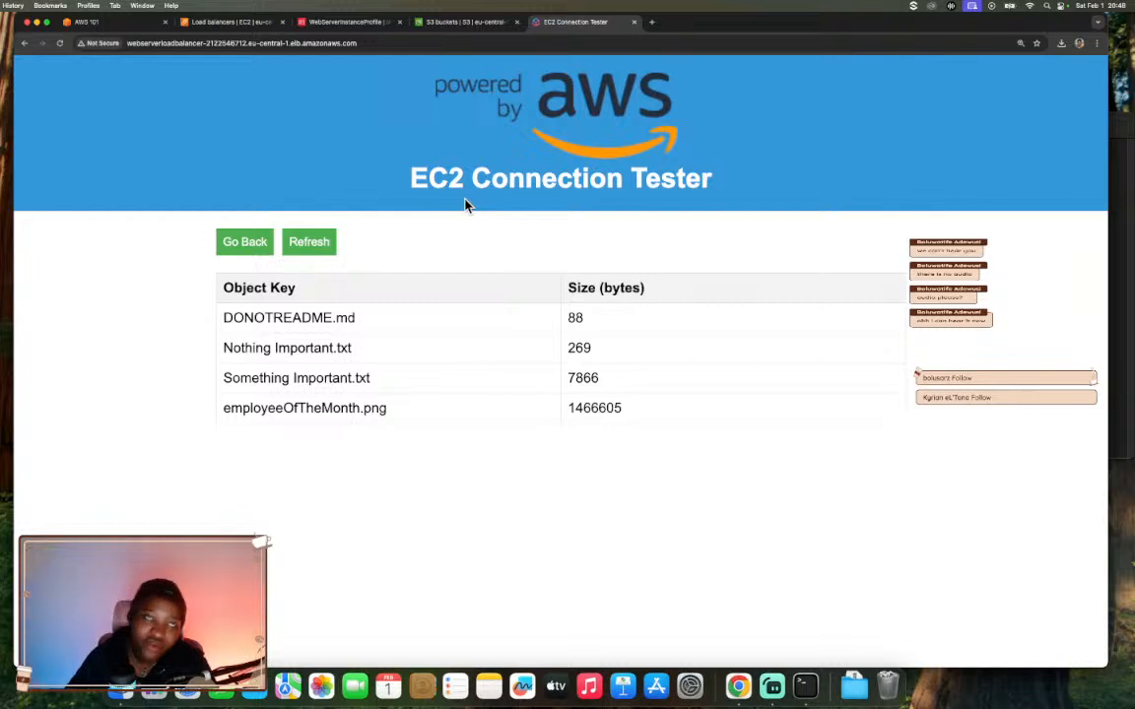
{"action": "left_click_drag", "start_coordinate": [575, 348], "coordinate": [581, 390]}
{"action": "left_click", "coordinate": [571, 392]}
{"action": "left_click_drag", "start_coordinate": [494, 355], "coordinate": [435, 323]}
{"action": "left_click", "coordinate": [242, 280]}
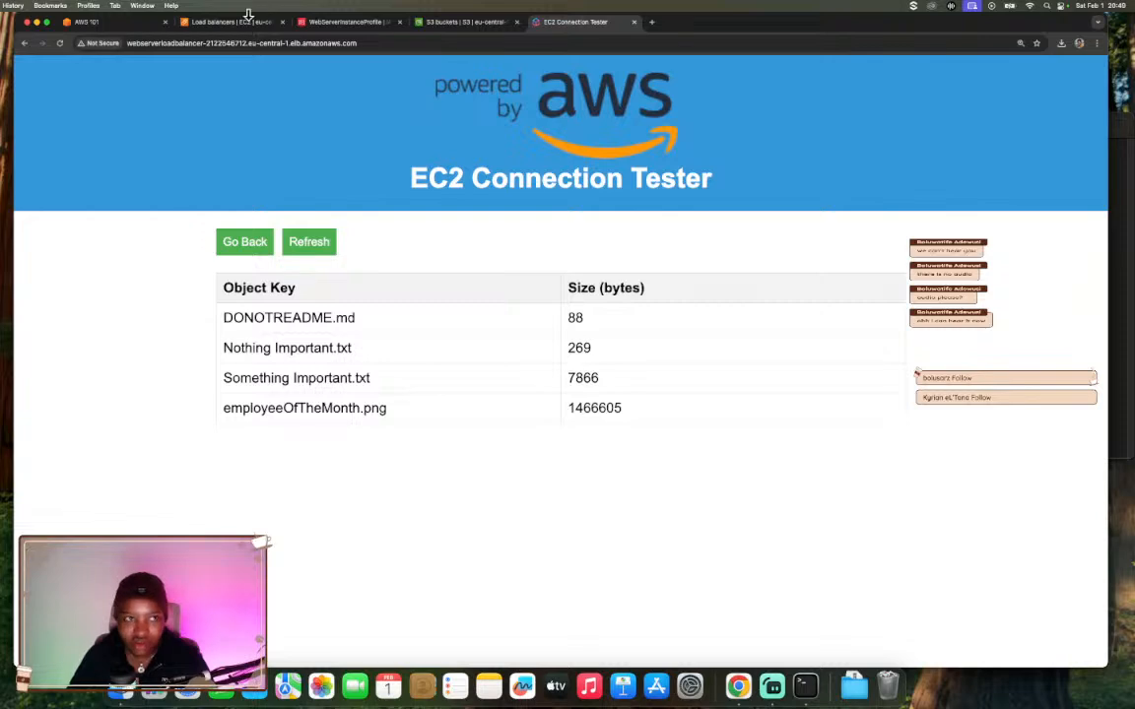
- Return to the Storage (S3) instructions of the AWS 101 Workshop
{"action": "left_click", "coordinate": [102, 22]}
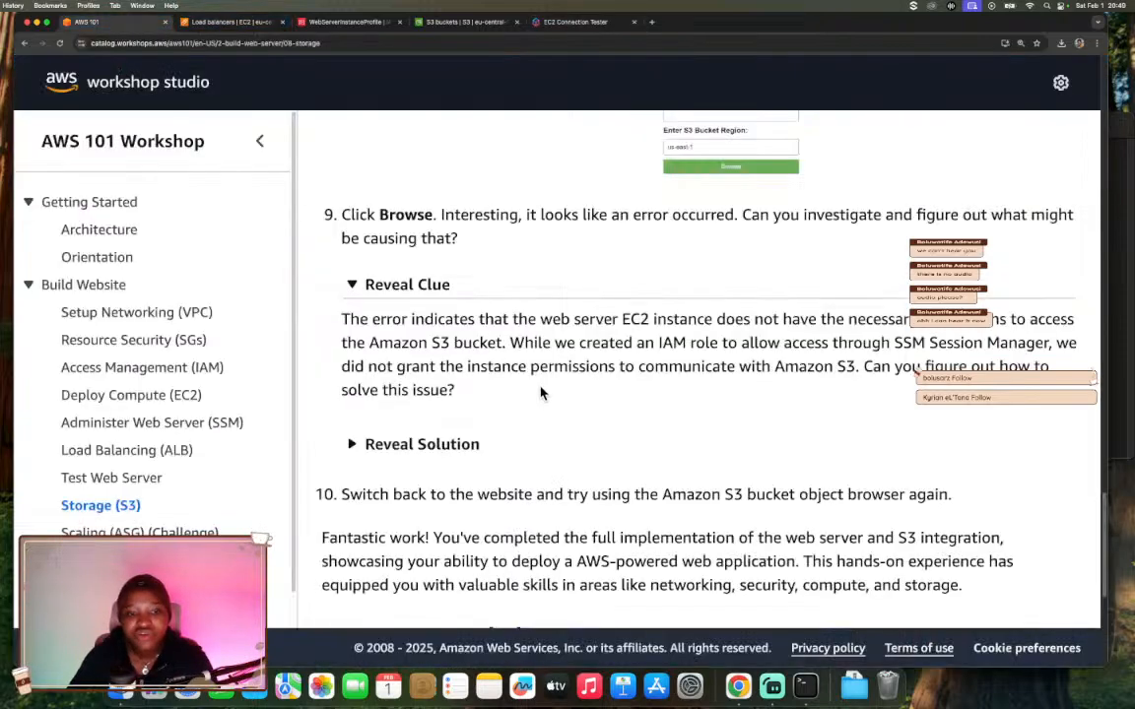
- Reveal the solution to the S3 access error and review its IAM policy steps down to the page's knowledge questions
{"action": "scroll", "coordinate": [471, 343], "scroll_direction": "down", "scroll_amount": 3}
{"action": "left_click", "coordinate": [423, 323]}
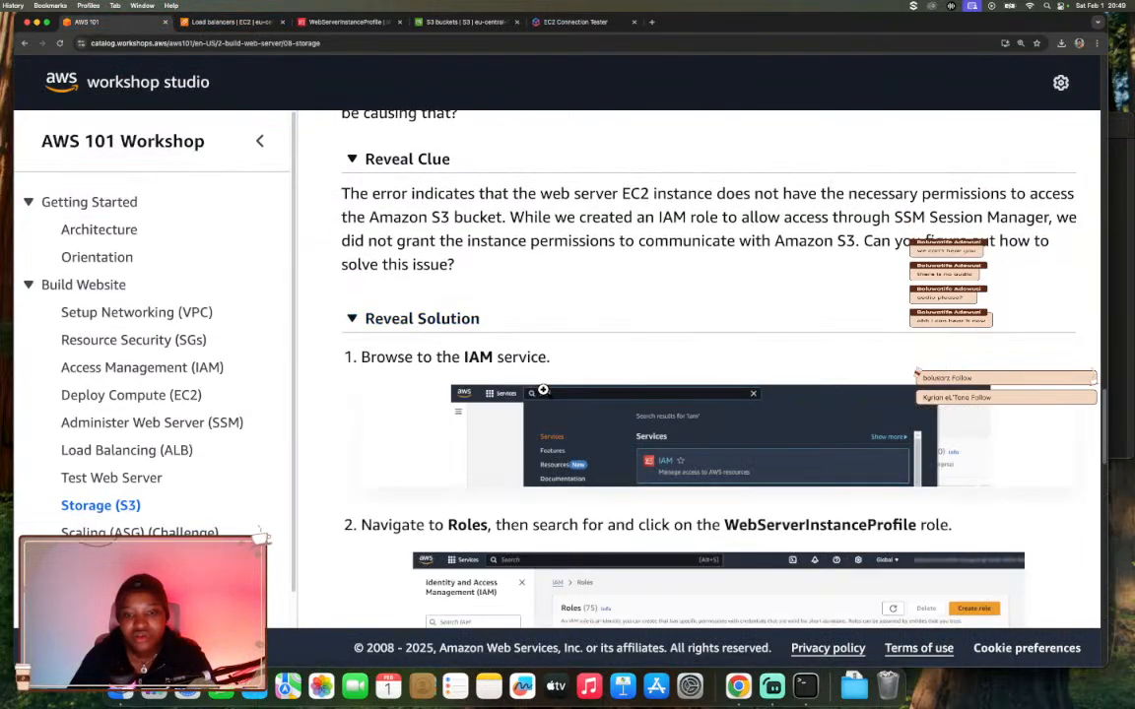
{"action": "scroll", "coordinate": [551, 364], "scroll_direction": "down", "scroll_amount": 5}
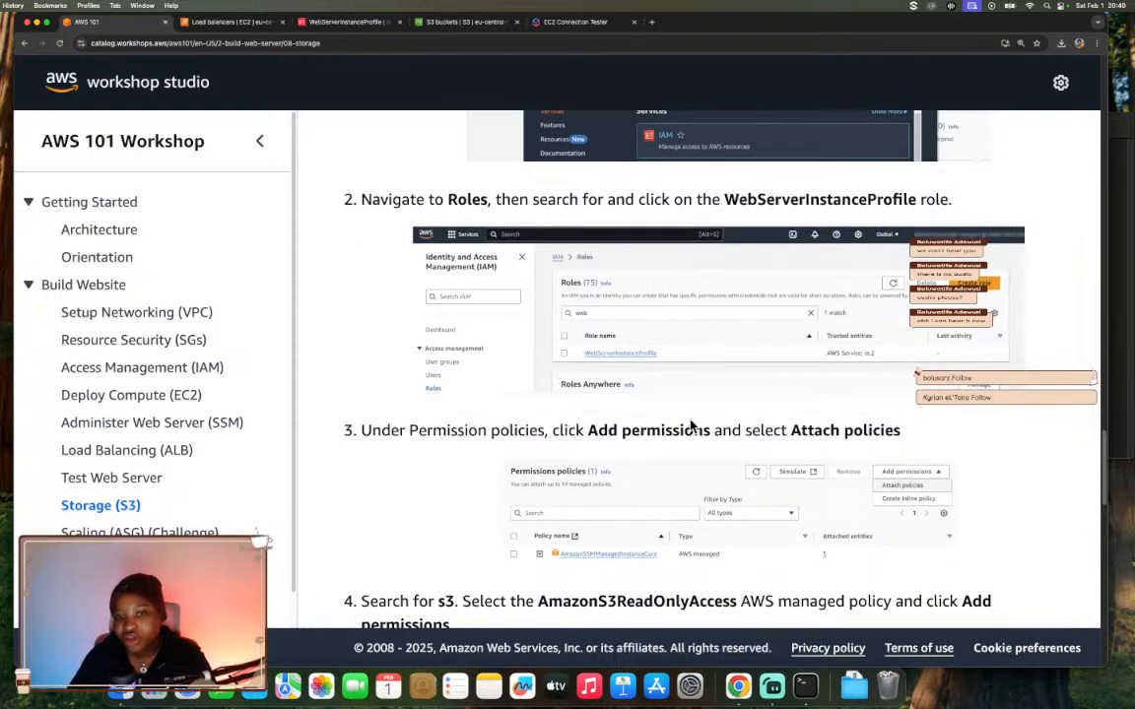
{"action": "scroll", "coordinate": [689, 425], "scroll_direction": "down", "scroll_amount": 5}
{"action": "scroll", "coordinate": [690, 426], "scroll_direction": "down", "scroll_amount": 7}
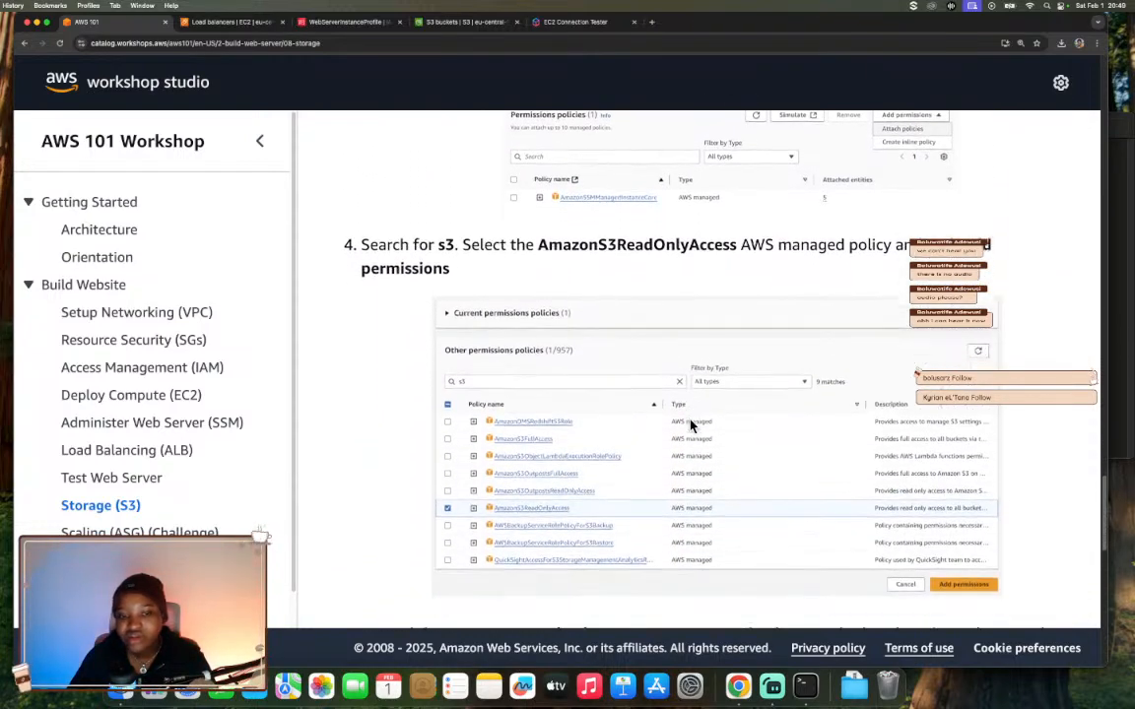
{"action": "scroll", "coordinate": [690, 421], "scroll_direction": "down", "scroll_amount": 7}
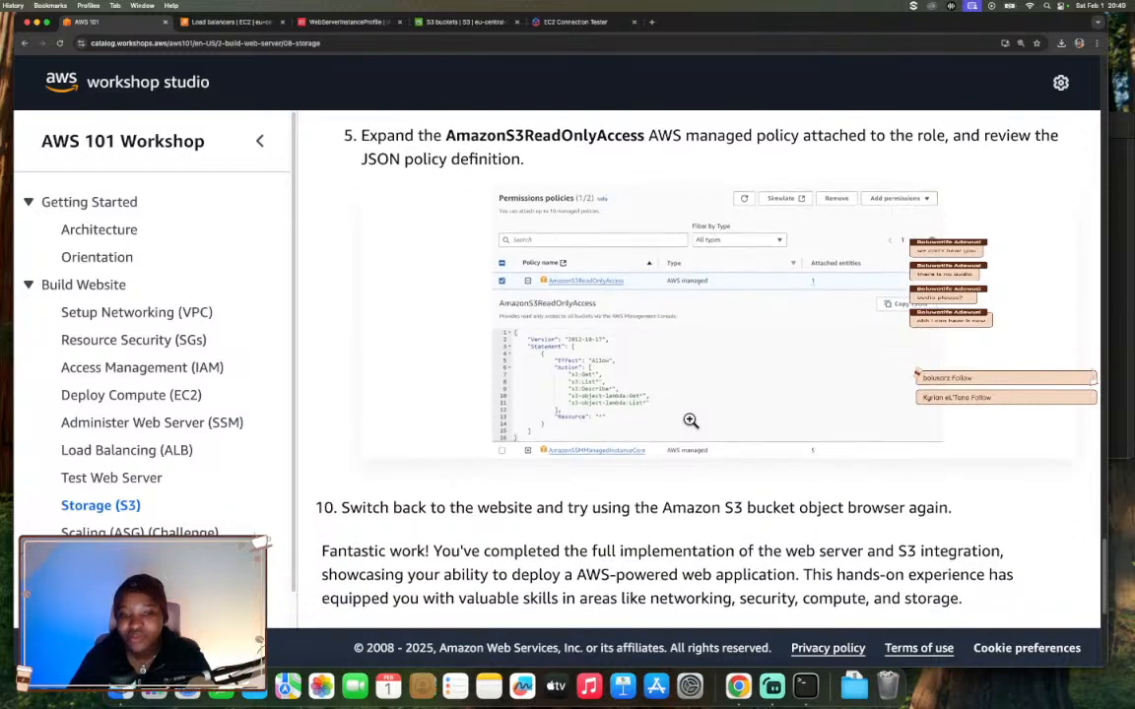
{"action": "scroll", "coordinate": [690, 422], "scroll_direction": "down", "scroll_amount": 1}
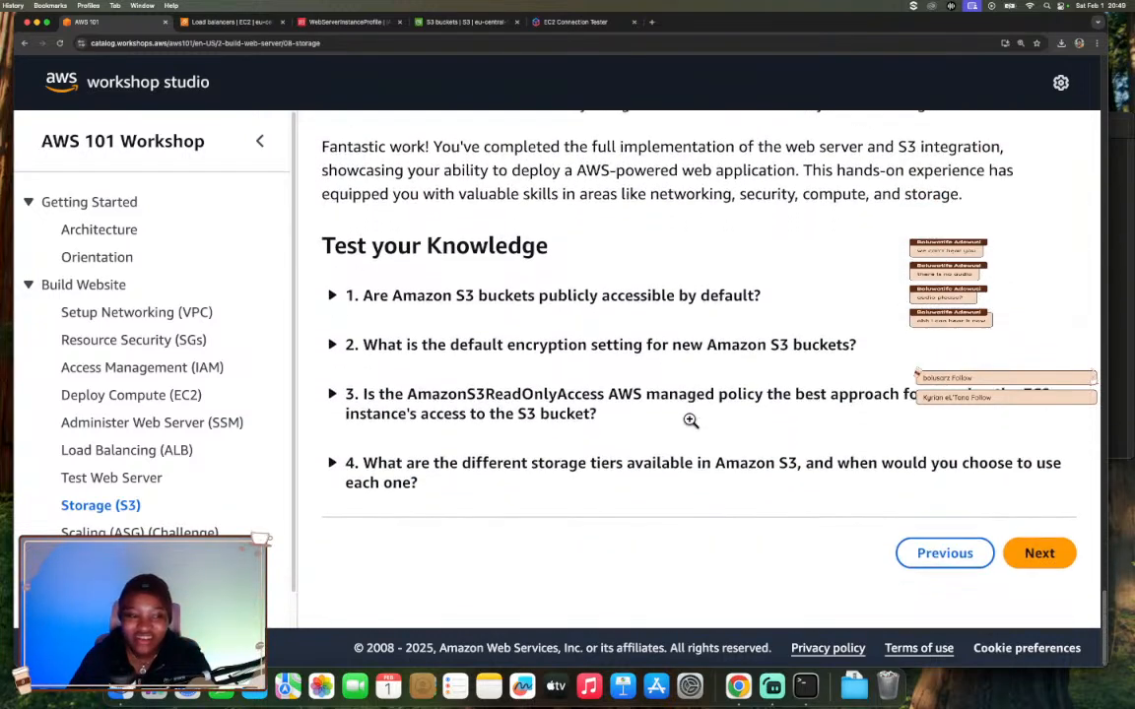
- Advance to the workshop's Scaling (ASG) (Challenge) page and read its goal, instructions and available clues
{"action": "left_click", "coordinate": [1038, 553]}
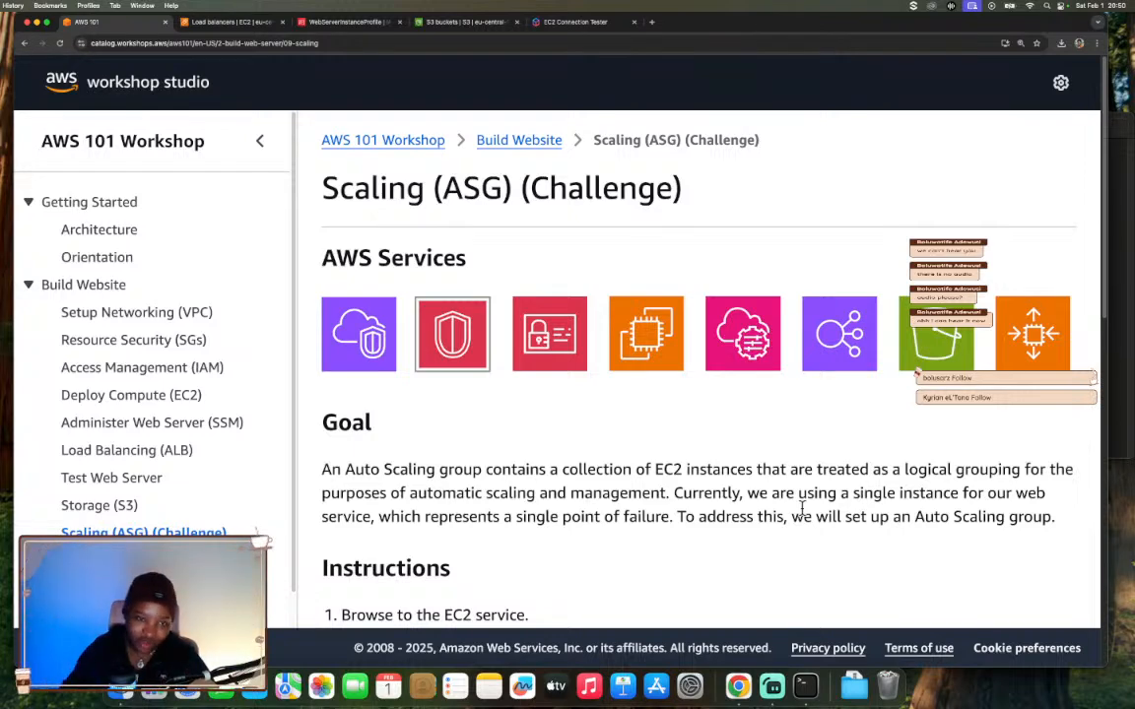
{"action": "scroll", "coordinate": [585, 458], "scroll_direction": "down", "scroll_amount": 2}
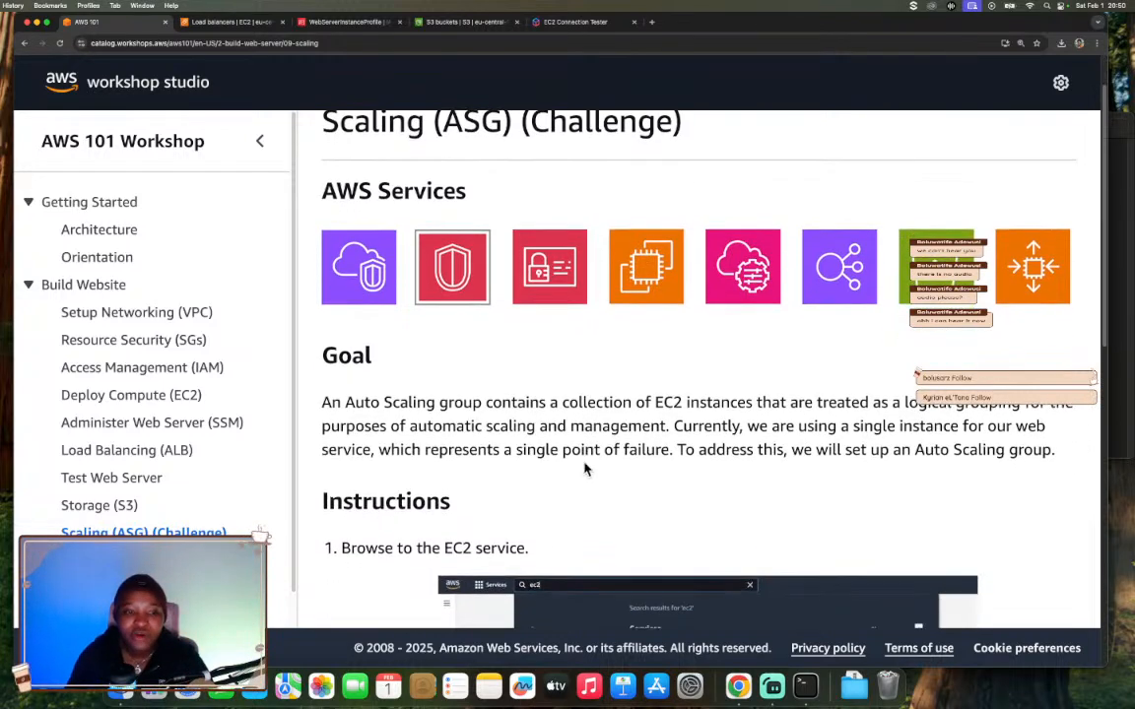
{"action": "scroll", "coordinate": [642, 449], "scroll_direction": "down", "scroll_amount": 4}
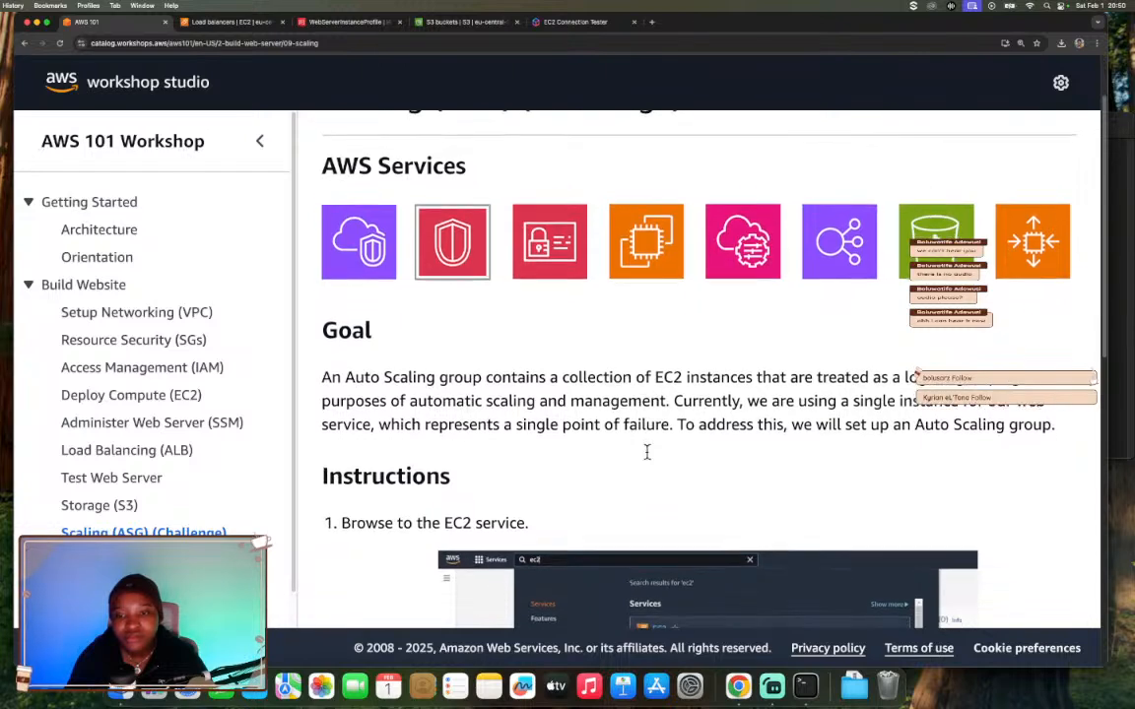
{"action": "scroll", "coordinate": [646, 452], "scroll_direction": "down", "scroll_amount": 1}
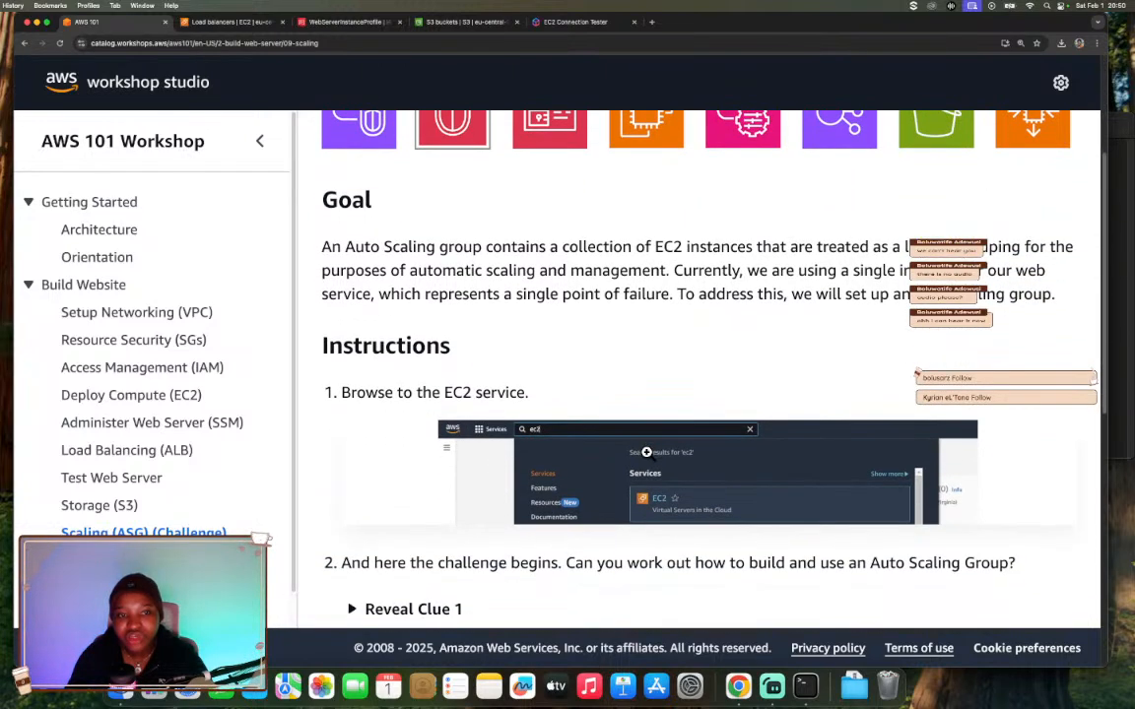
{"action": "left_click_drag", "start_coordinate": [379, 293], "coordinate": [668, 294]}
{"action": "scroll", "coordinate": [673, 374], "scroll_direction": "down", "scroll_amount": 2}
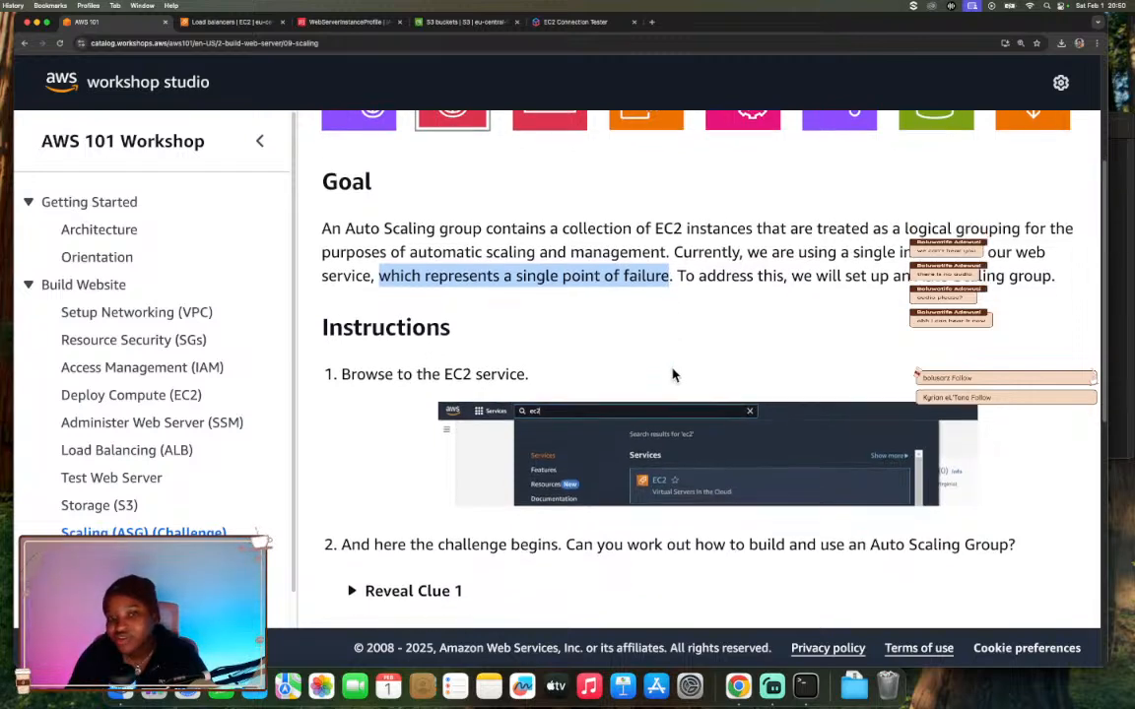
{"action": "scroll", "coordinate": [672, 374], "scroll_direction": "down", "scroll_amount": 5}
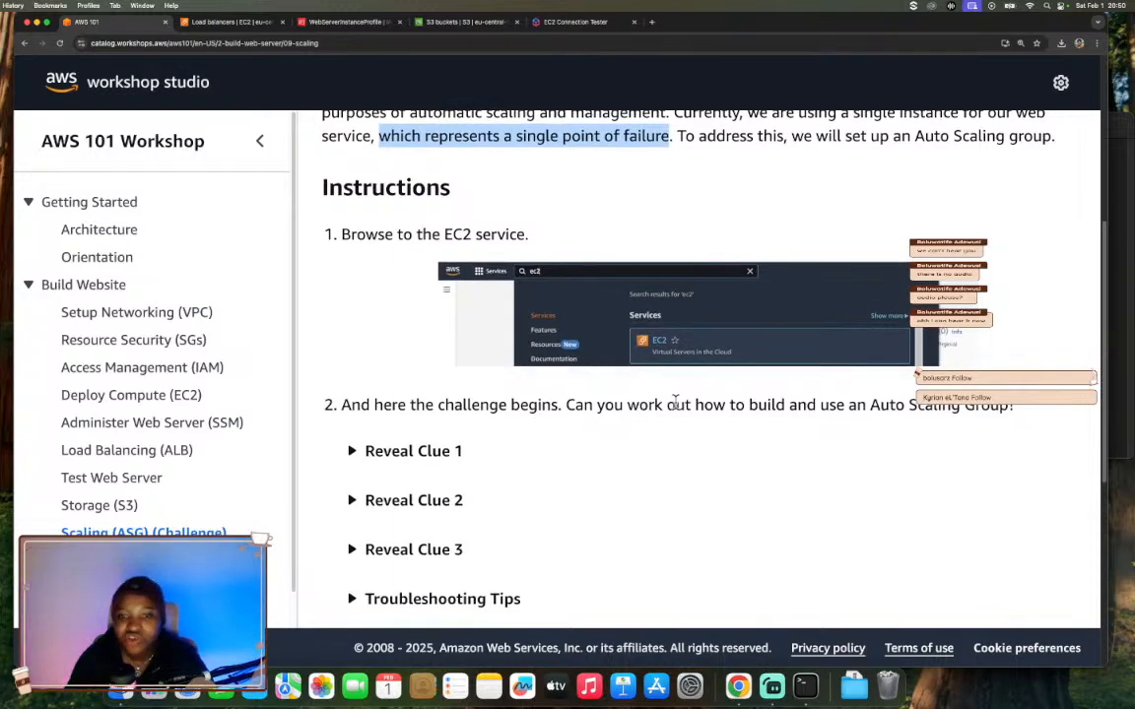
{"action": "scroll", "coordinate": [675, 402], "scroll_direction": "down", "scroll_amount": 14}
{"action": "scroll", "coordinate": [676, 408], "scroll_direction": "up", "scroll_amount": 14}
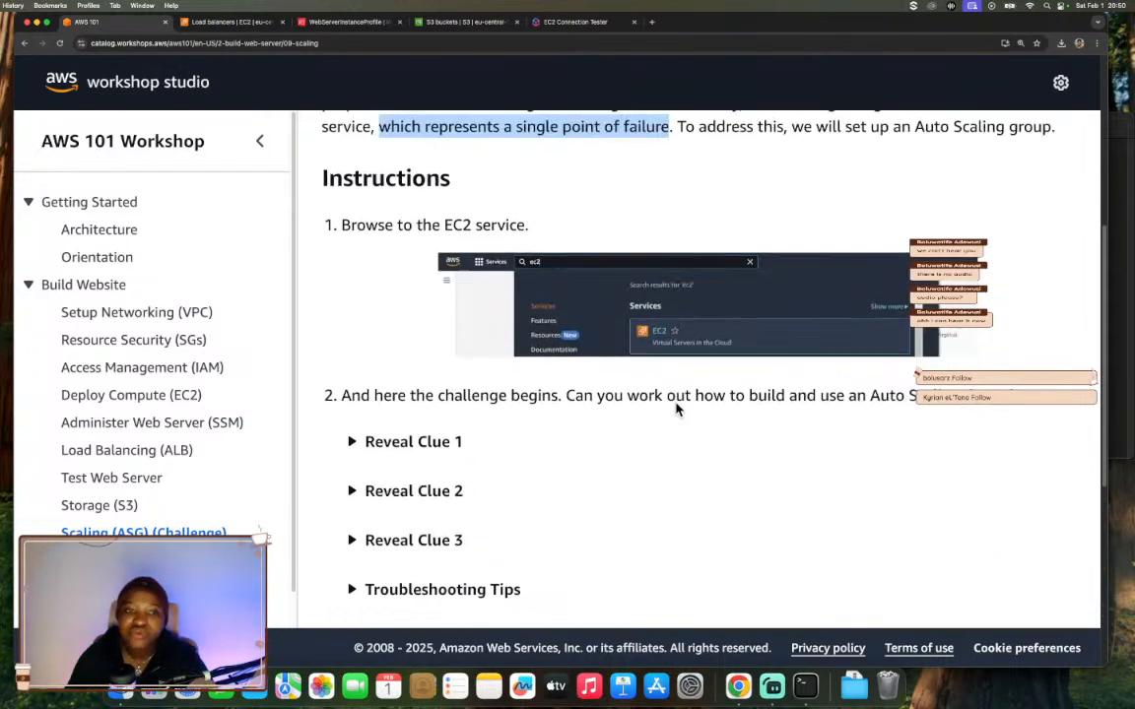
{"action": "scroll", "coordinate": [674, 402], "scroll_direction": "down", "scroll_amount": 4}
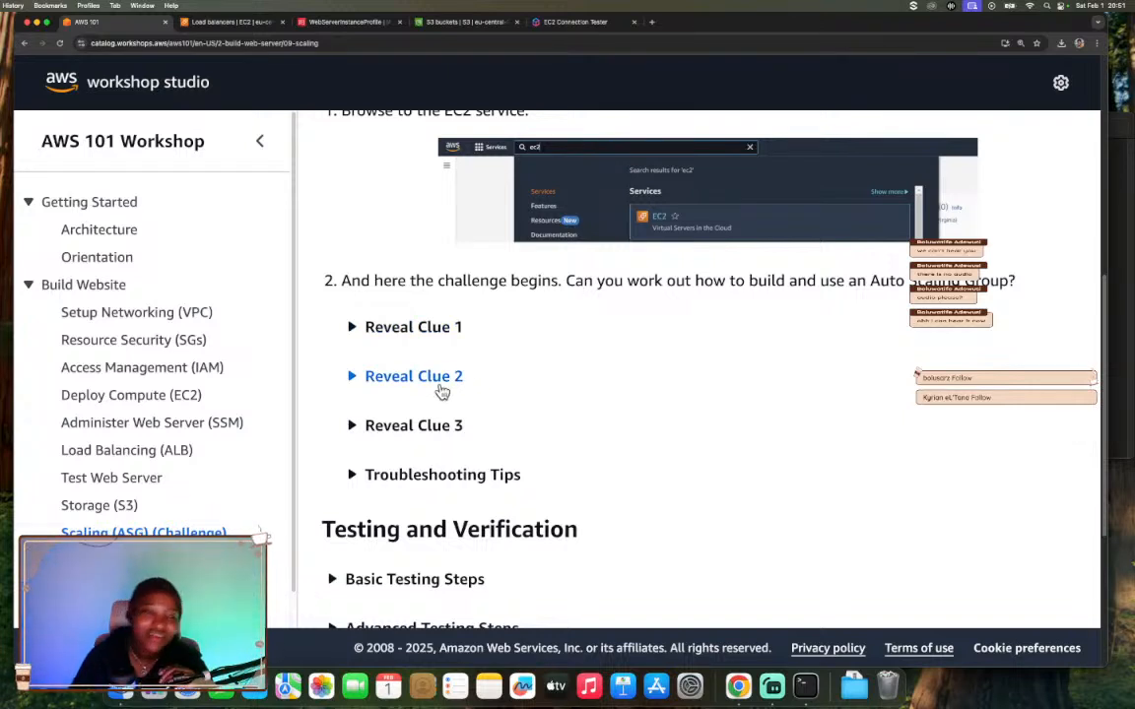
- Switch to the EC2 console, go from its dashboard to Auto Scaling Groups, and start creating an Auto Scaling group
{"action": "left_click", "coordinate": [216, 22]}
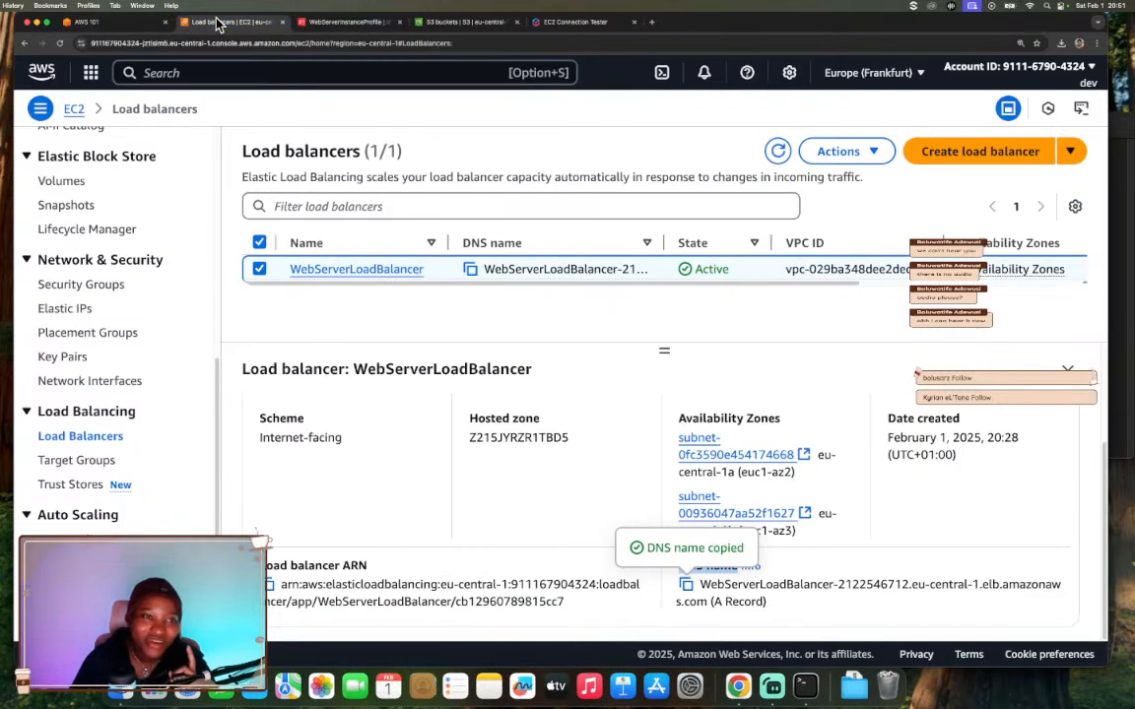
{"action": "scroll", "coordinate": [176, 369], "scroll_direction": "up", "scroll_amount": 10}
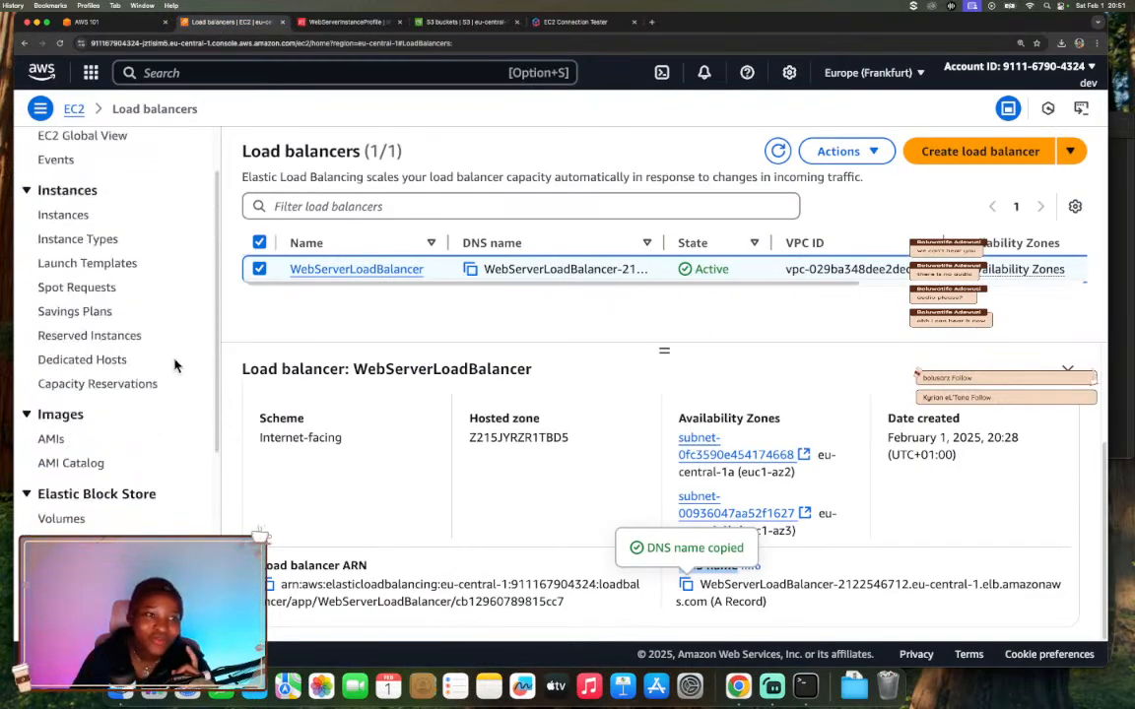
{"action": "left_click", "coordinate": [75, 110]}
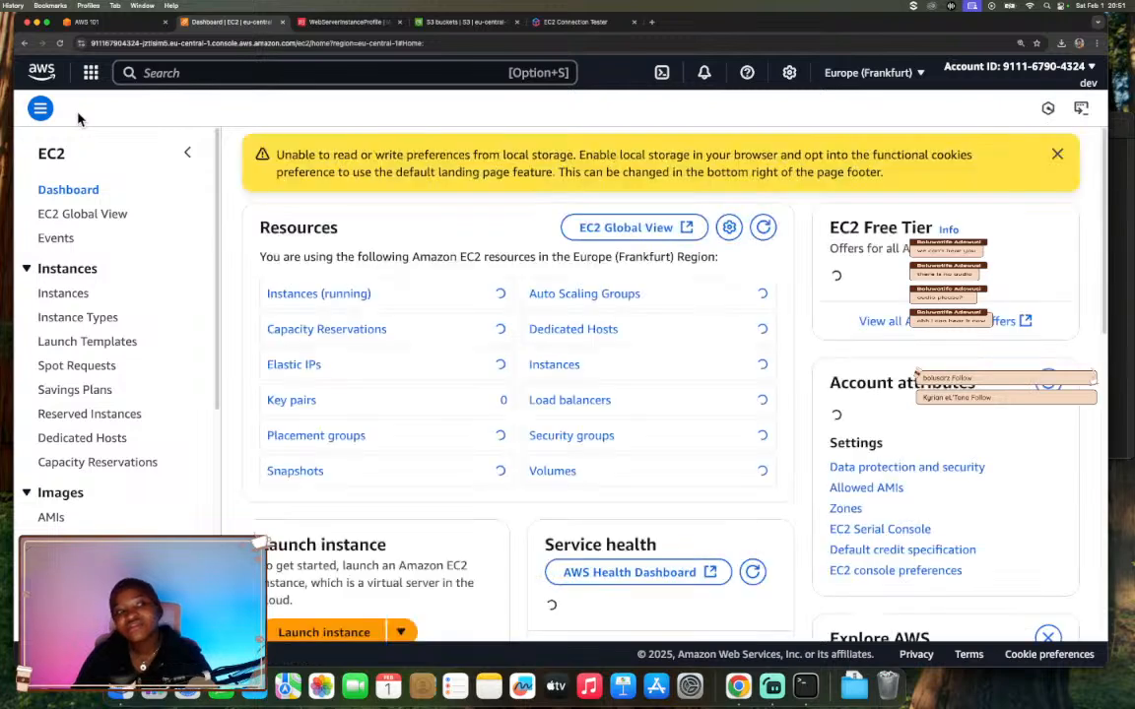
{"action": "left_click", "coordinate": [1057, 156]}
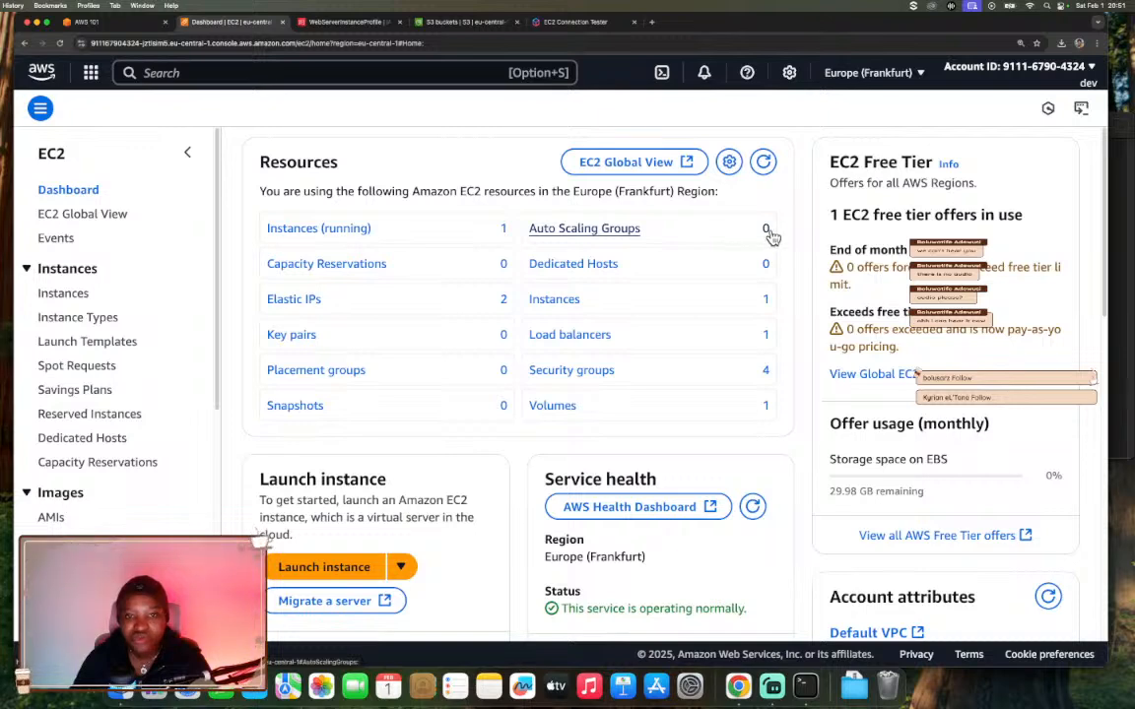
{"action": "left_click", "coordinate": [601, 231]}
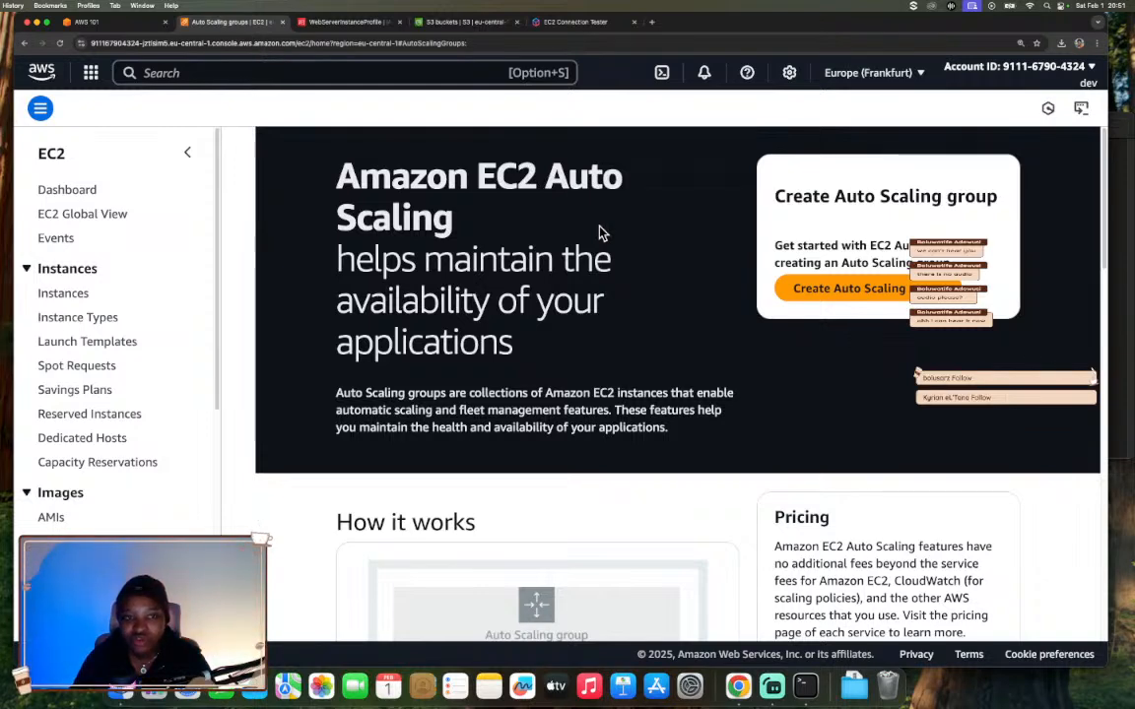
{"action": "left_click", "coordinate": [830, 289]}
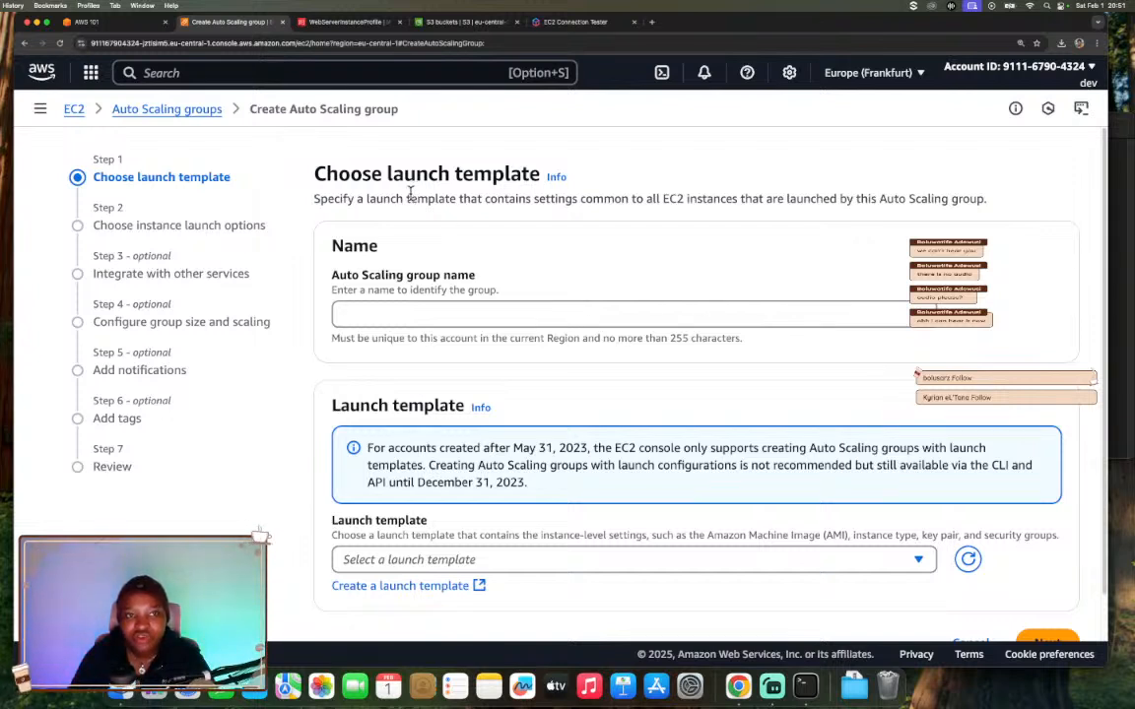
- Name the Auto Scaling group WebServerAutoScalingGroup
{"action": "left_click", "coordinate": [428, 313]}
{"action": "type", "text": "WebSe"}
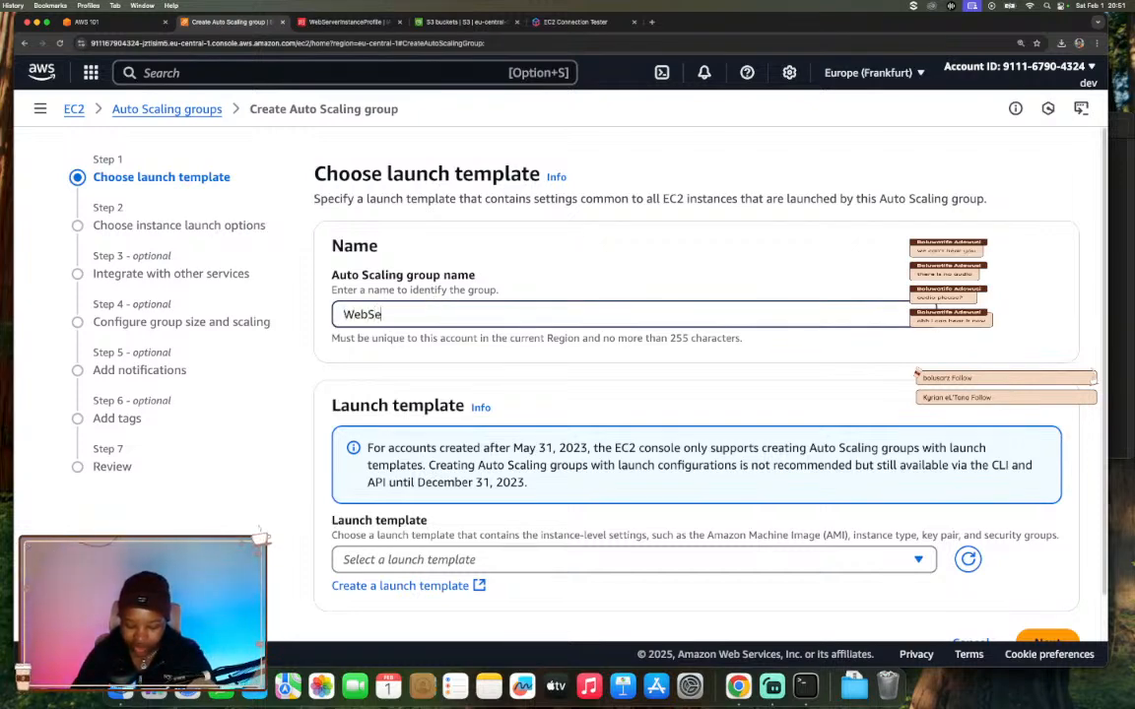
{"action": "type", "text": "rverA"}
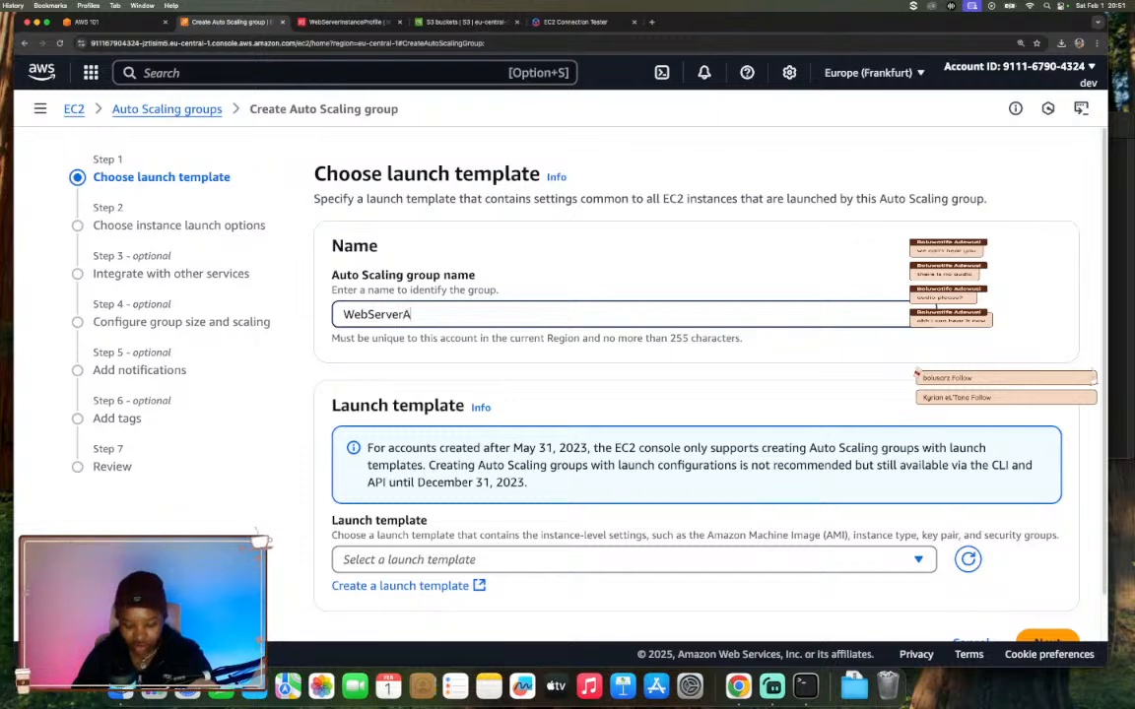
{"action": "type", "text": "ut"}
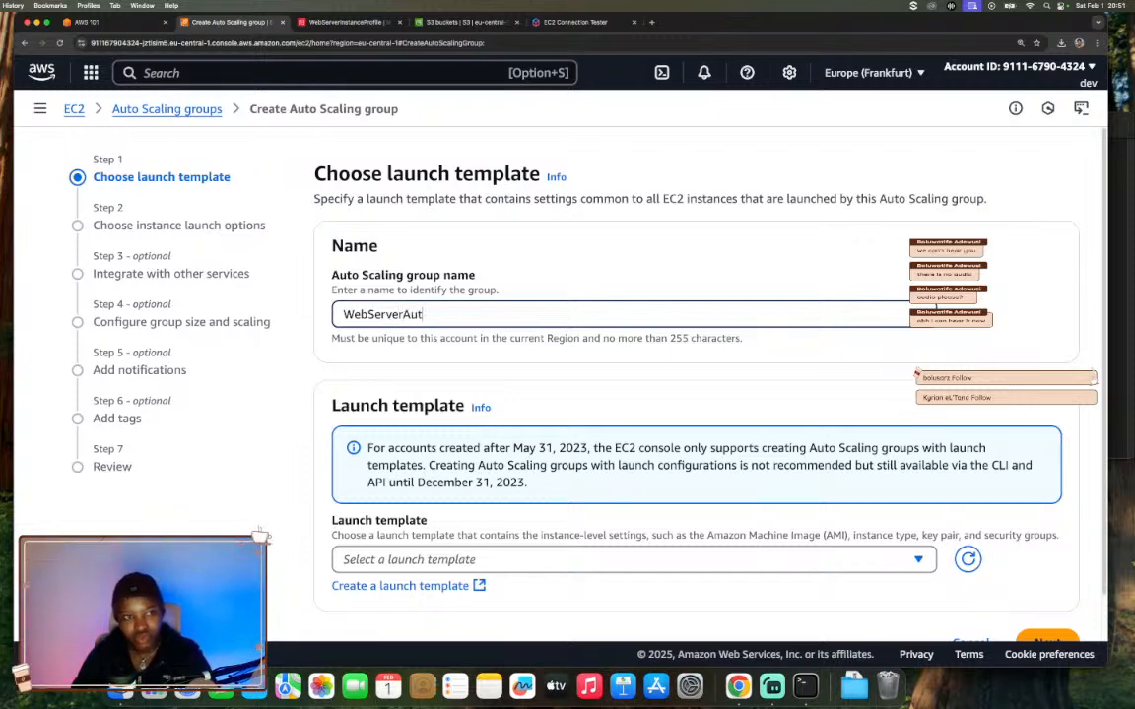
{"action": "type", "text": "oS"}
{"action": "key", "text": "BackSpace"}
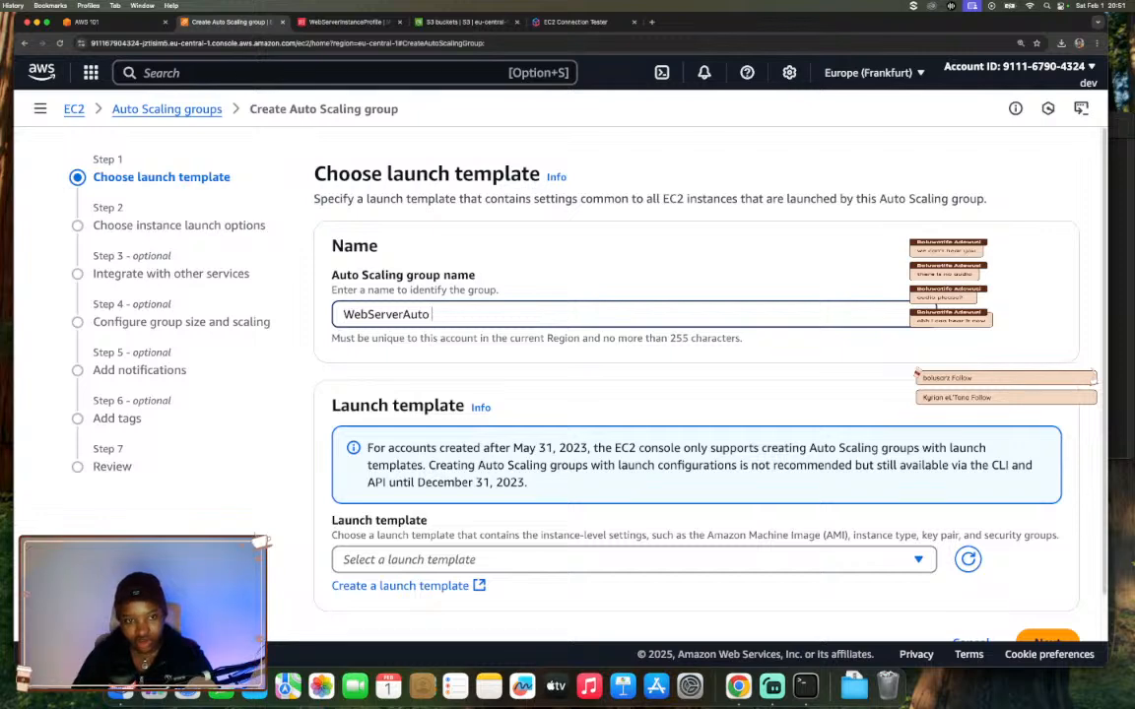
{"action": "type", "text": "ScalingGroup"}
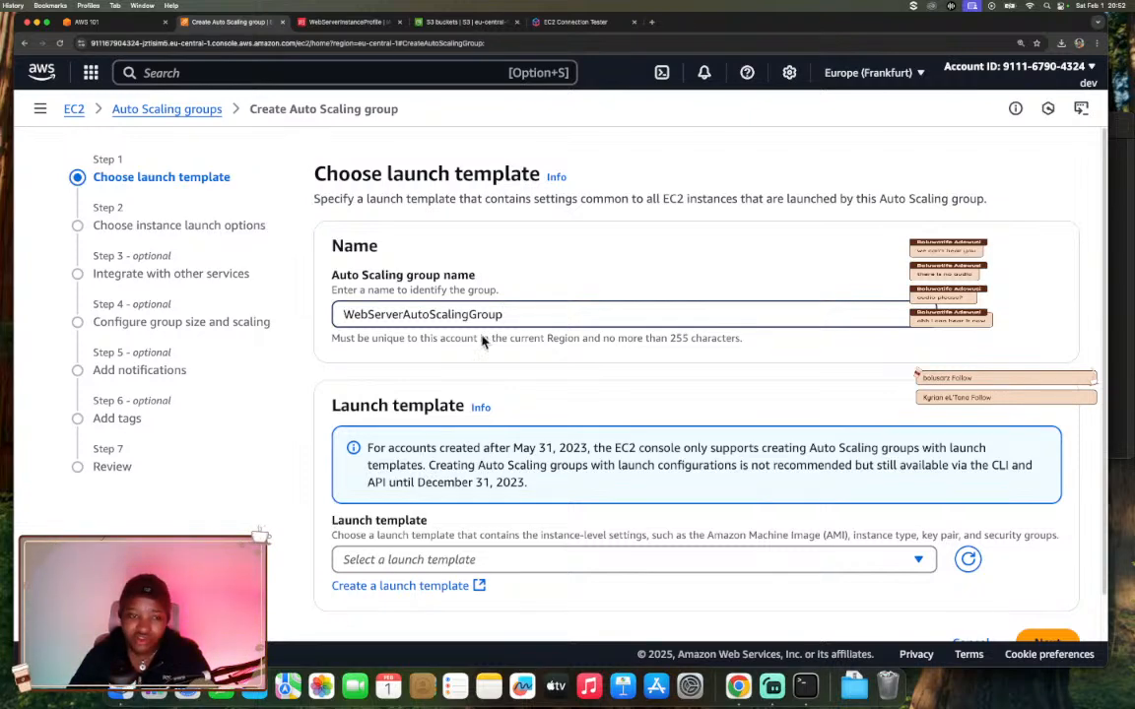
- Check which launch templates are available for the Auto Scaling group
{"action": "scroll", "coordinate": [486, 337], "scroll_direction": "down", "scroll_amount": 1}
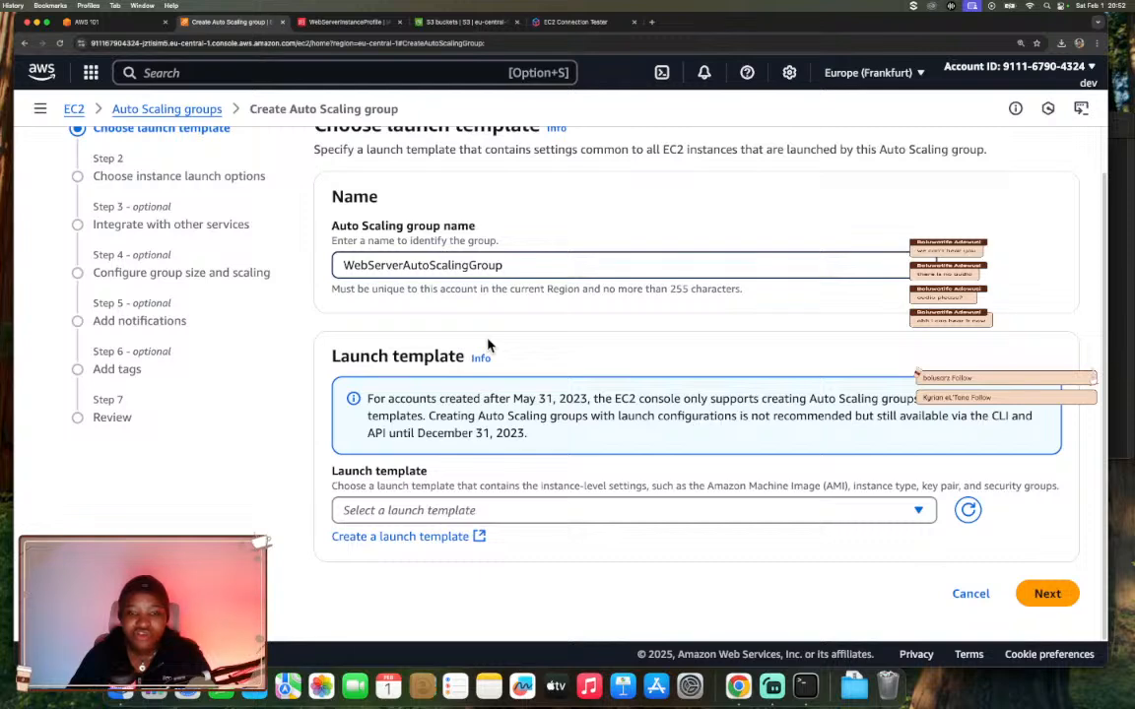
{"action": "left_click", "coordinate": [518, 513]}
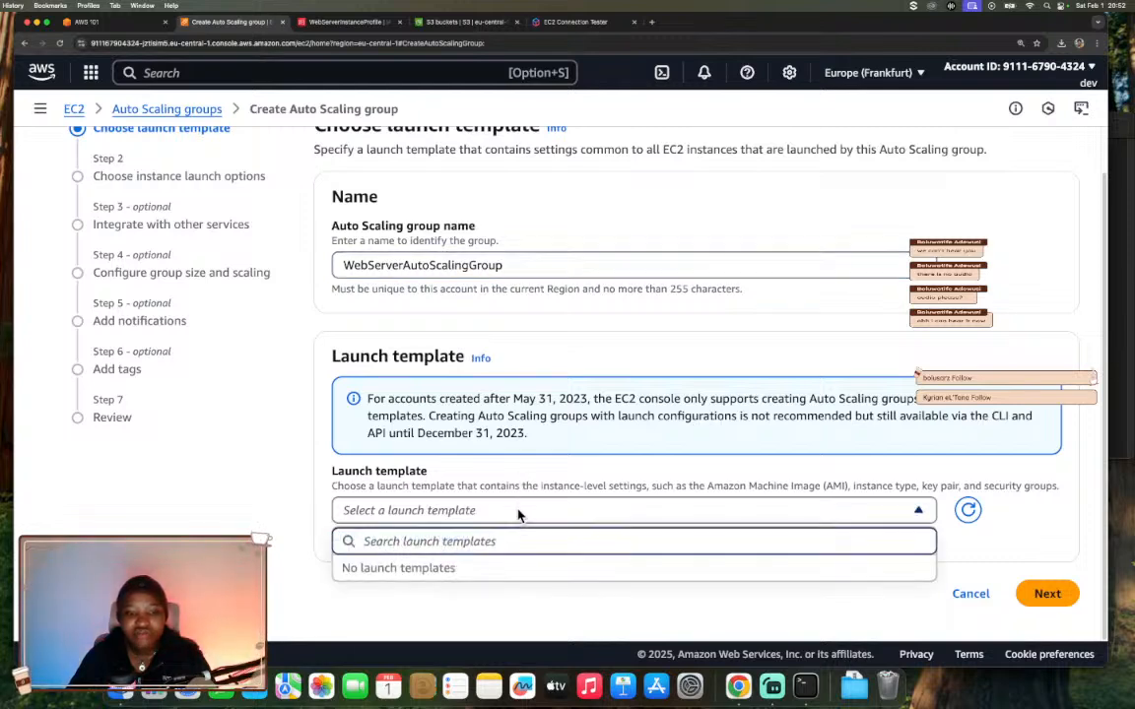
{"action": "left_click", "coordinate": [518, 512]}
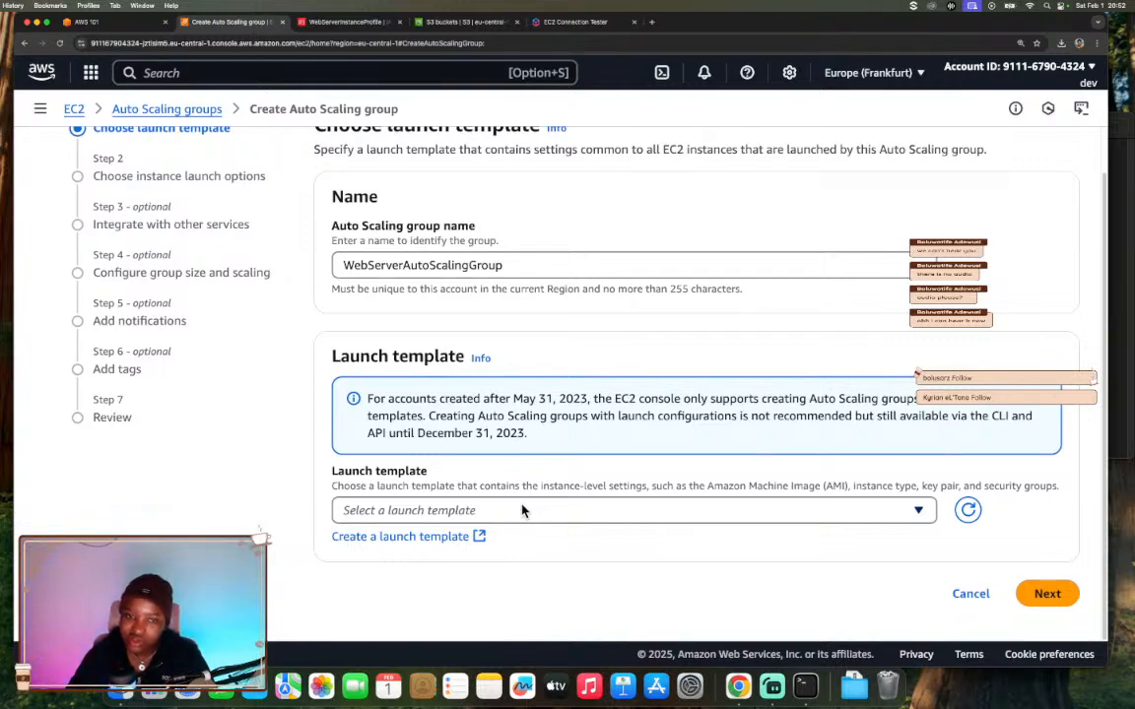
- Start creating a new launch template from the Auto Scaling group form and name it WebServerLaunchTemplate
{"action": "left_click", "coordinate": [473, 539]}
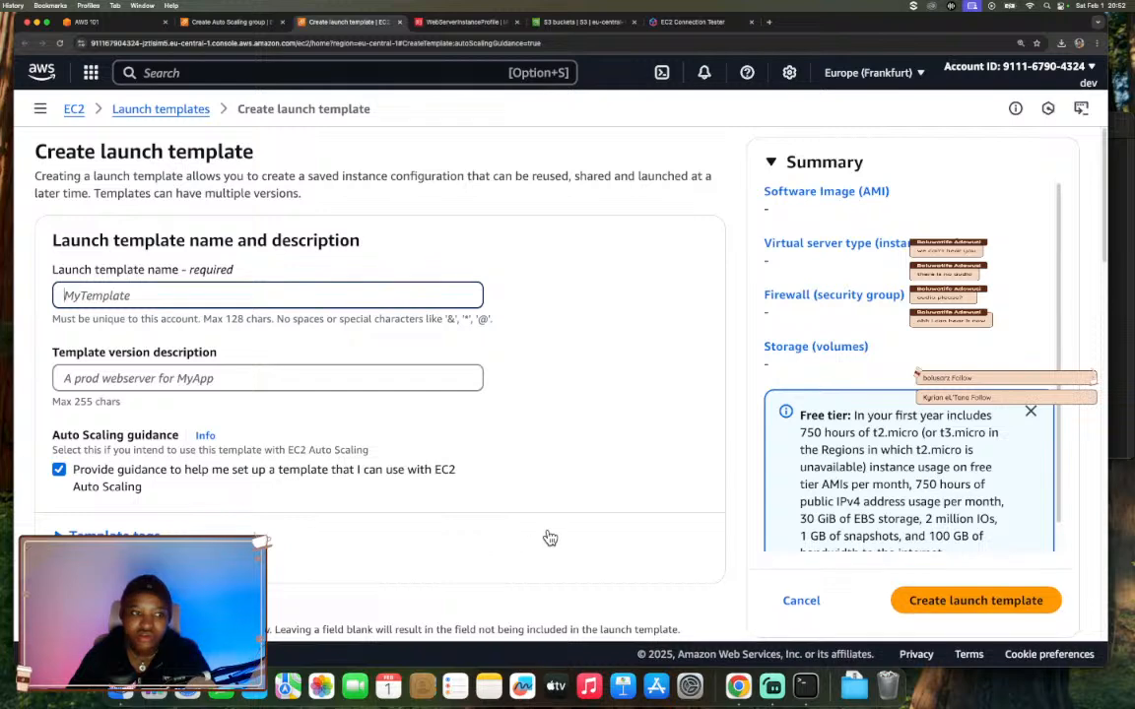
{"action": "type", "text": "Web"}
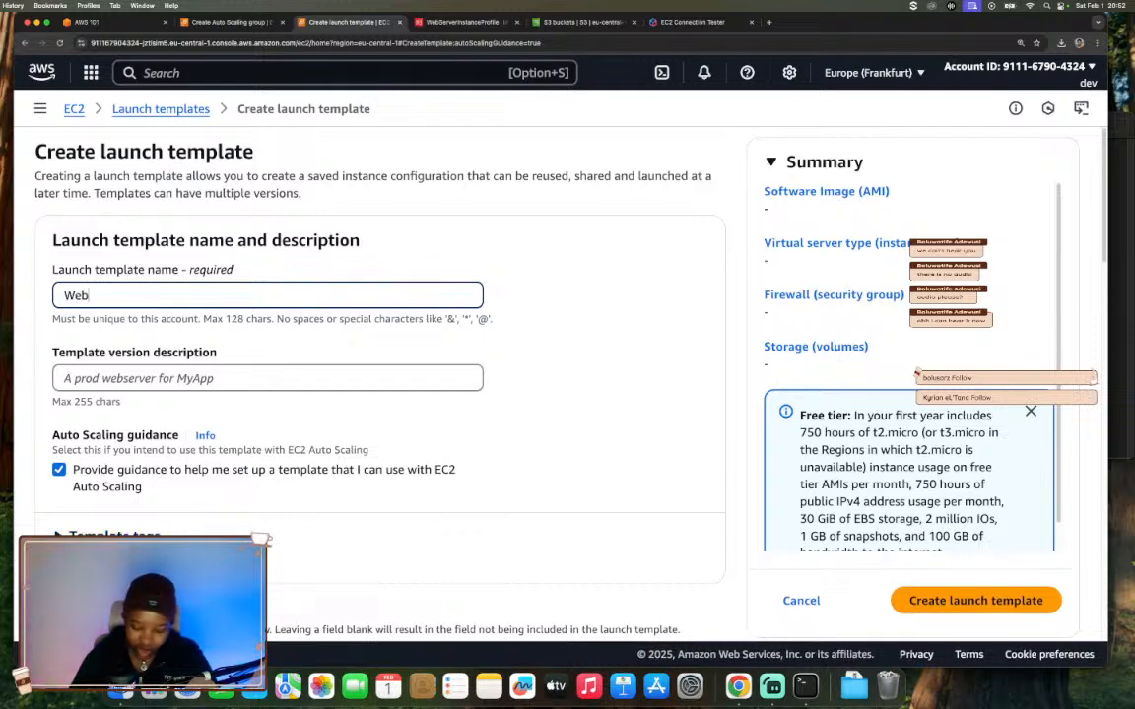
{"action": "type", "text": "ServerLa"}
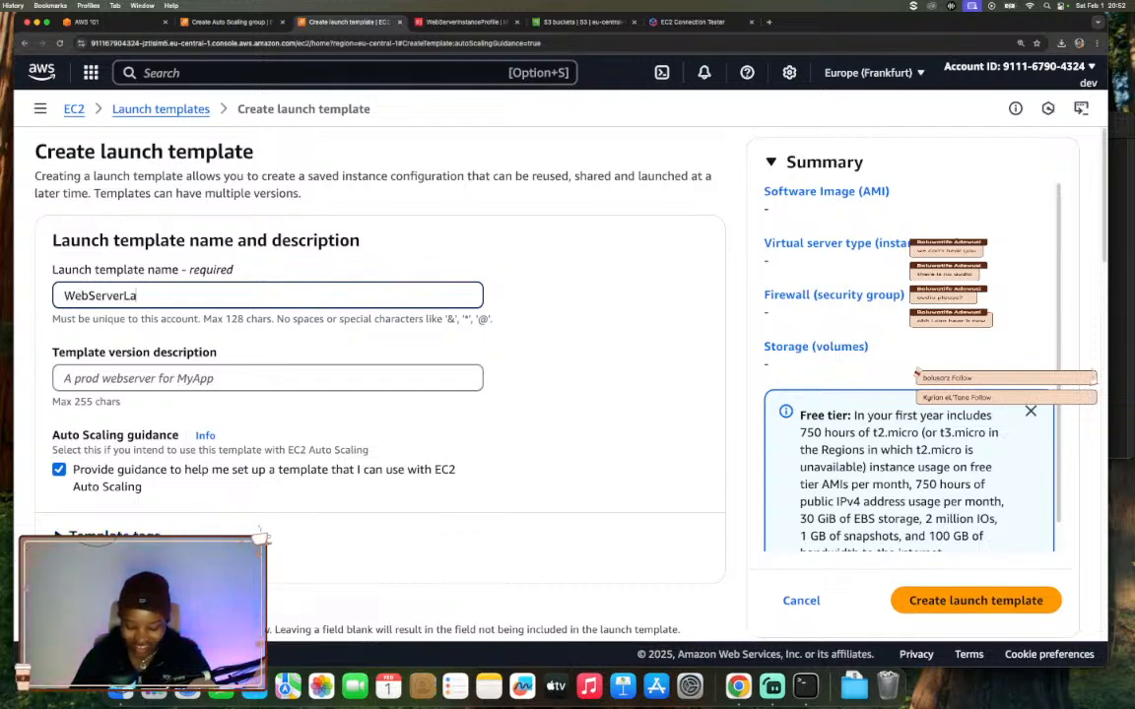
{"action": "type", "text": "unchTemplate"}
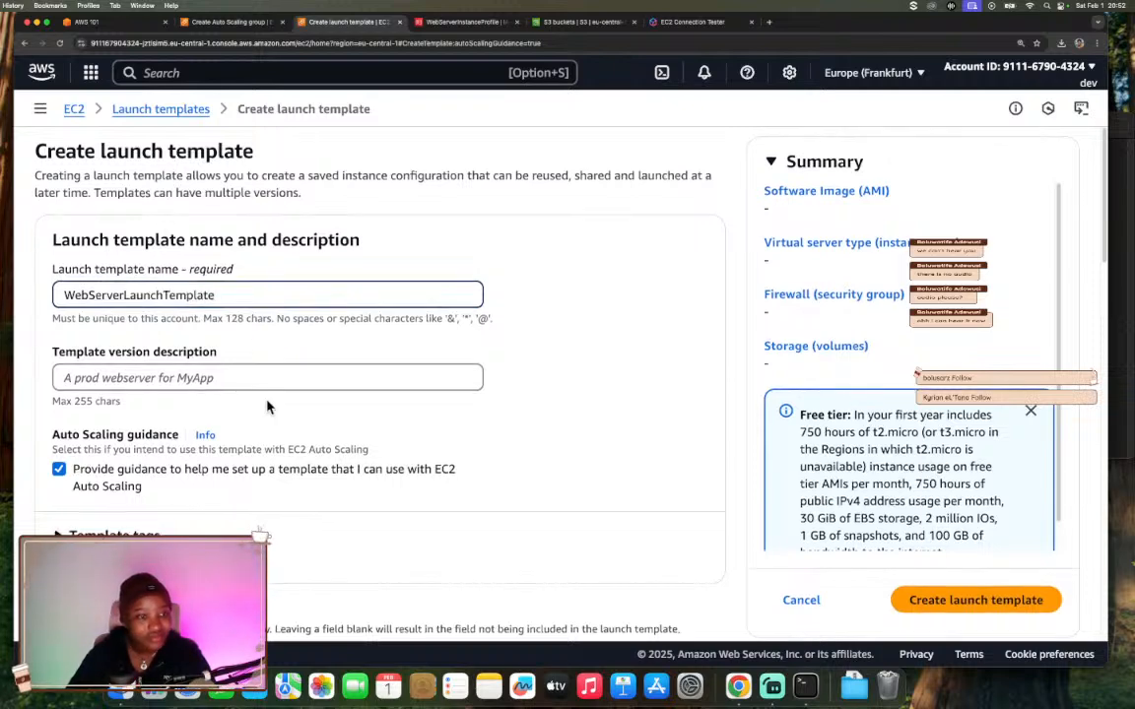
- Set the template version description to "A webserver for AWS 101 workshop"
{"action": "scroll", "coordinate": [265, 401], "scroll_direction": "down", "scroll_amount": 2}
{"action": "left_click", "coordinate": [218, 272]}
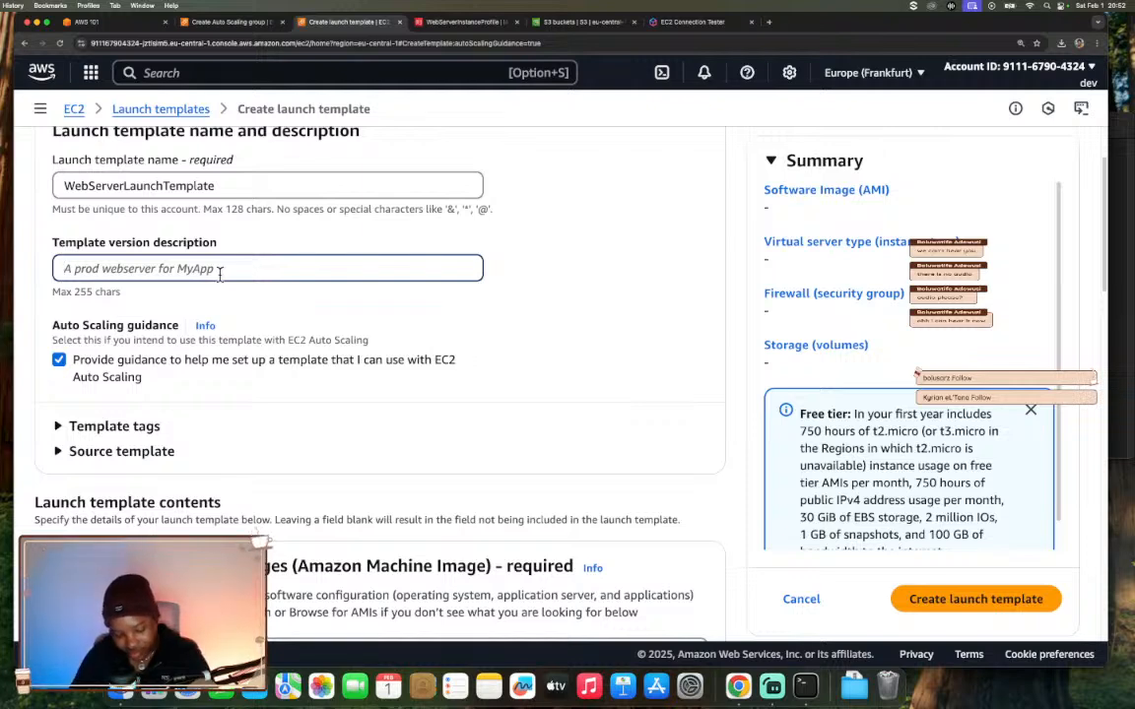
{"action": "type", "text": "A test webserver"}
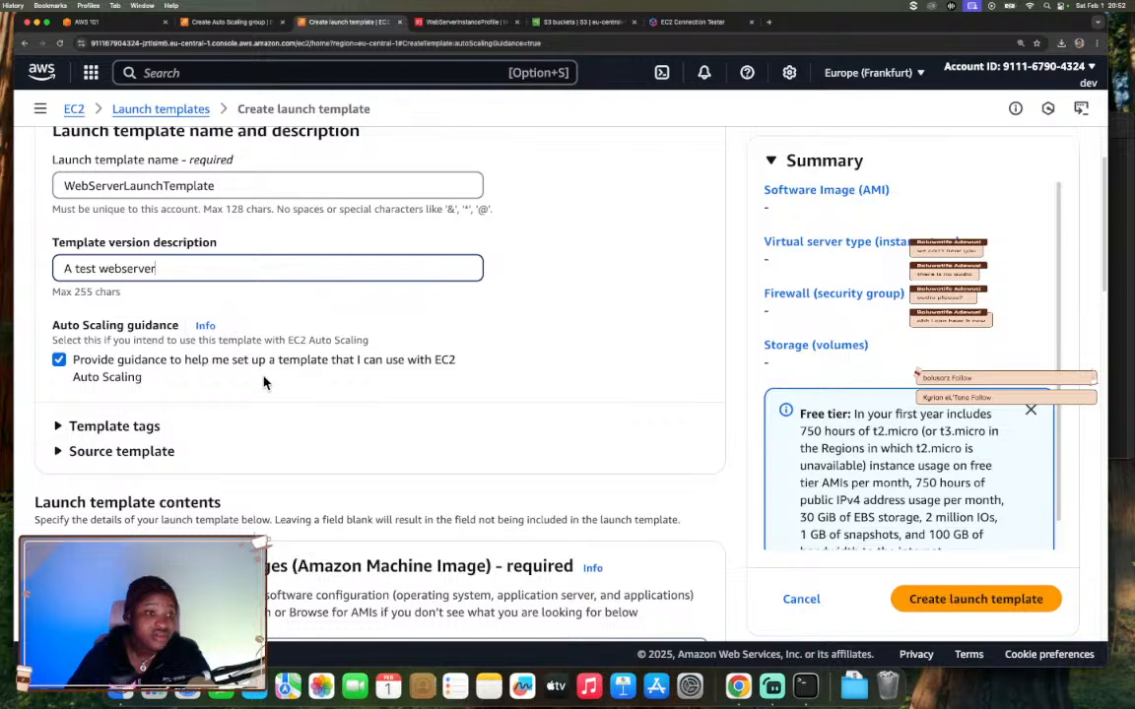
{"action": "scroll", "coordinate": [237, 338], "scroll_direction": "down", "scroll_amount": 3}
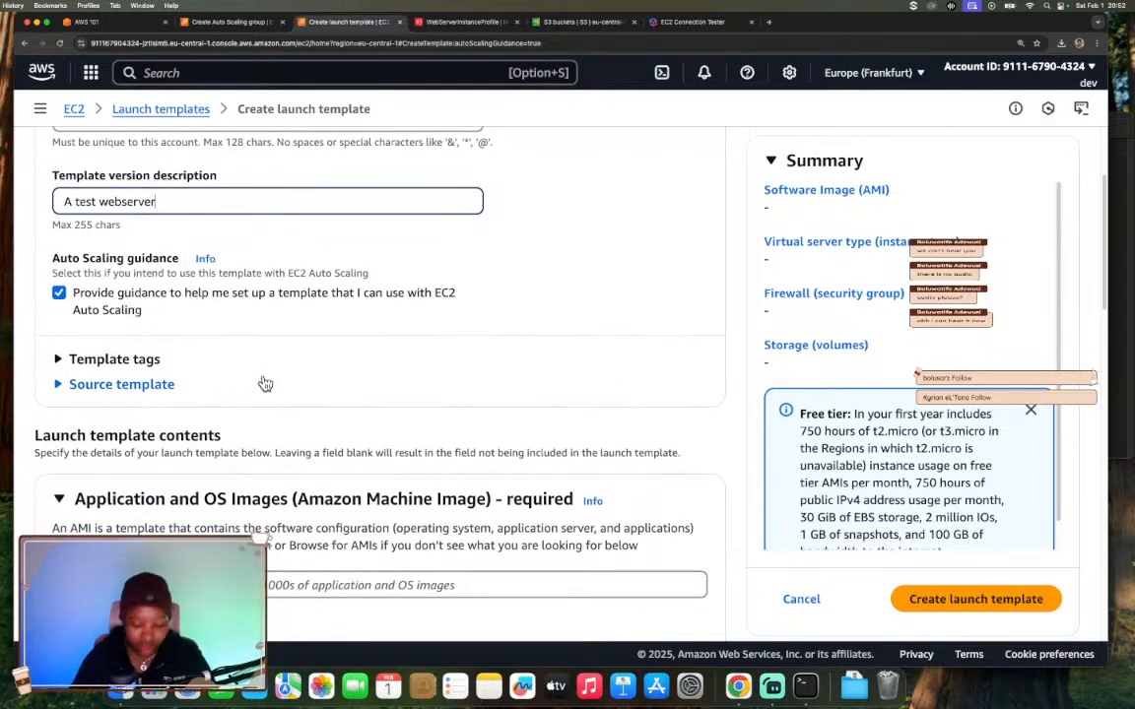
{"action": "type", "text": "for AWS"}
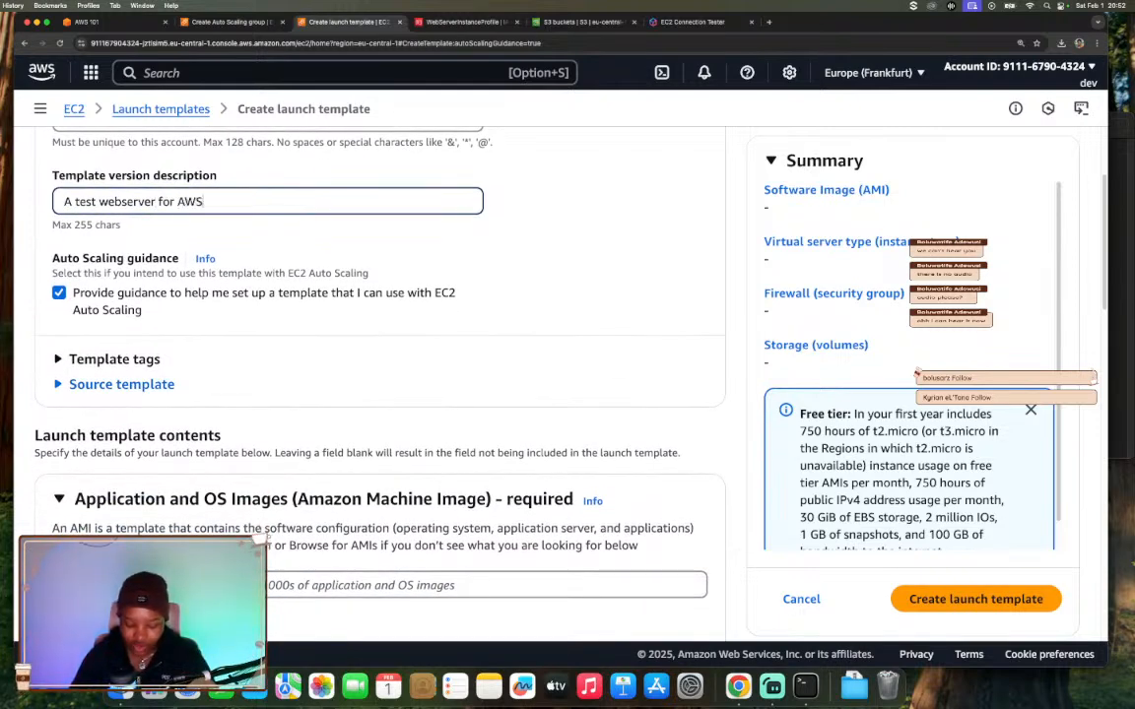
{"action": "type", "text": " 101 workshop"}
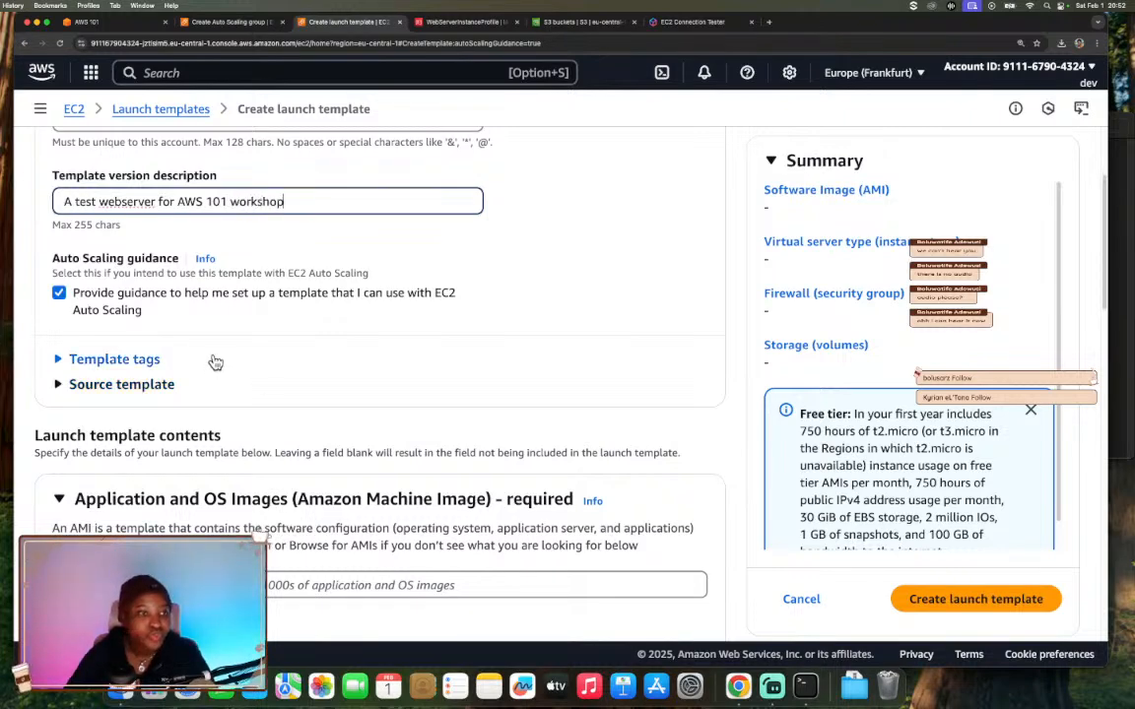
{"action": "double_click", "coordinate": [88, 202]}
{"action": "key", "text": "BackSpace"}
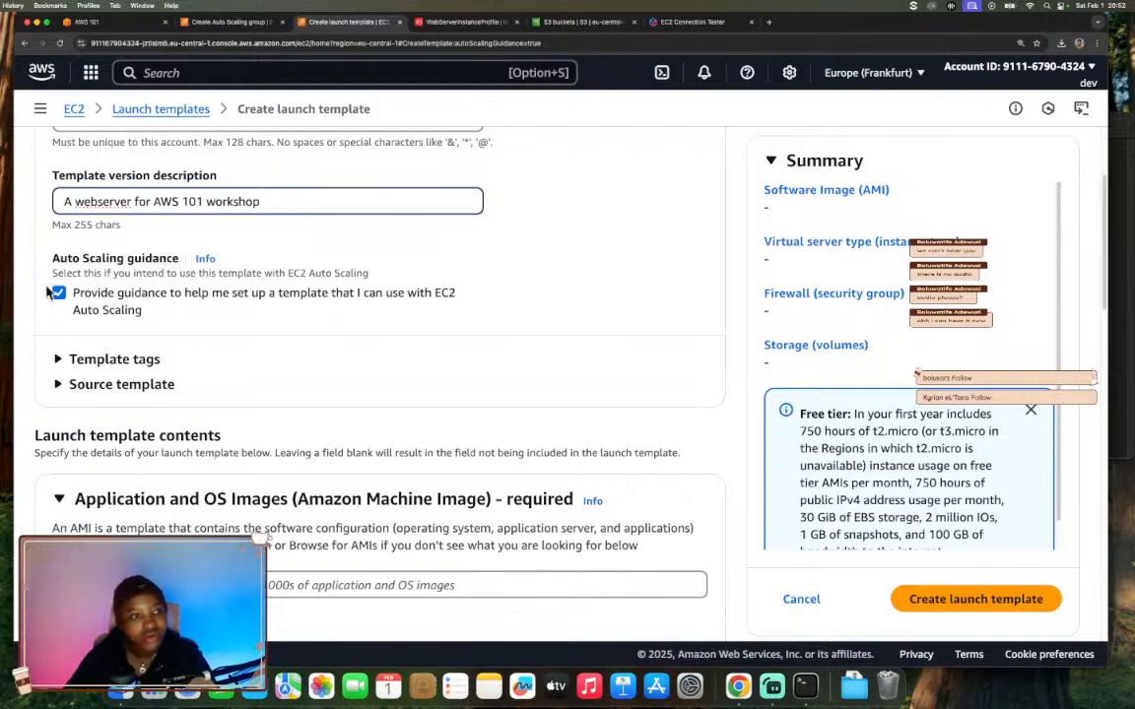
- Check which existing launch templates are offered as a source template
{"action": "scroll", "coordinate": [231, 365], "scroll_direction": "down", "scroll_amount": 3}
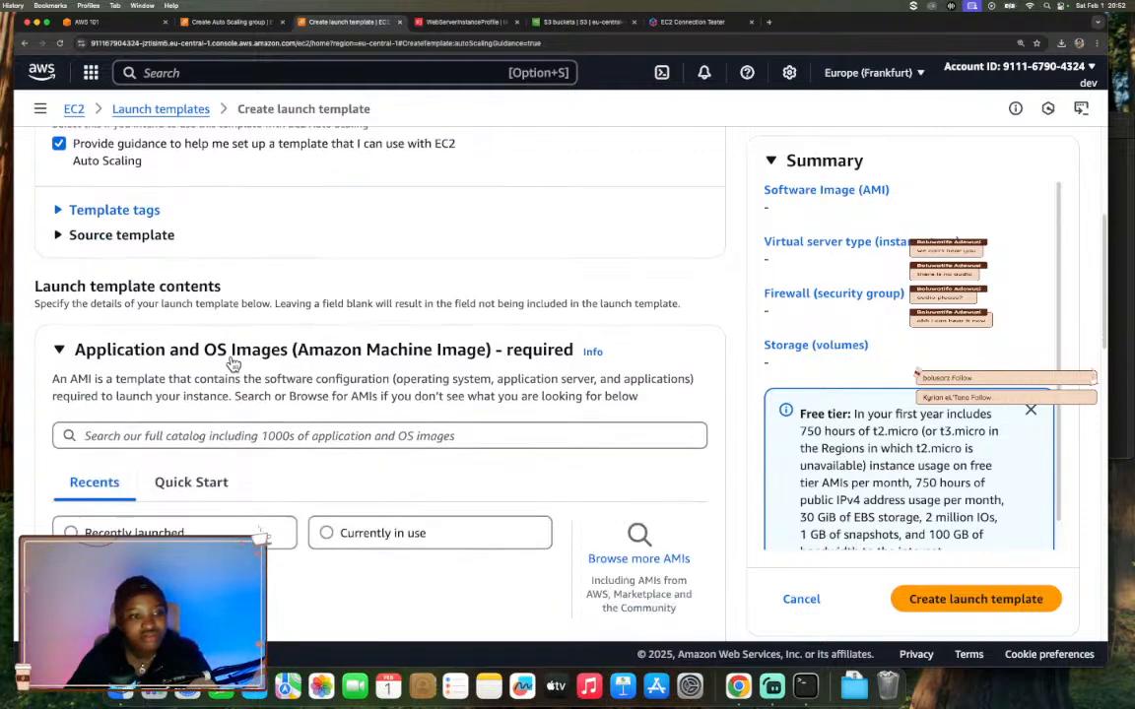
{"action": "scroll", "coordinate": [228, 362], "scroll_direction": "down", "scroll_amount": 1}
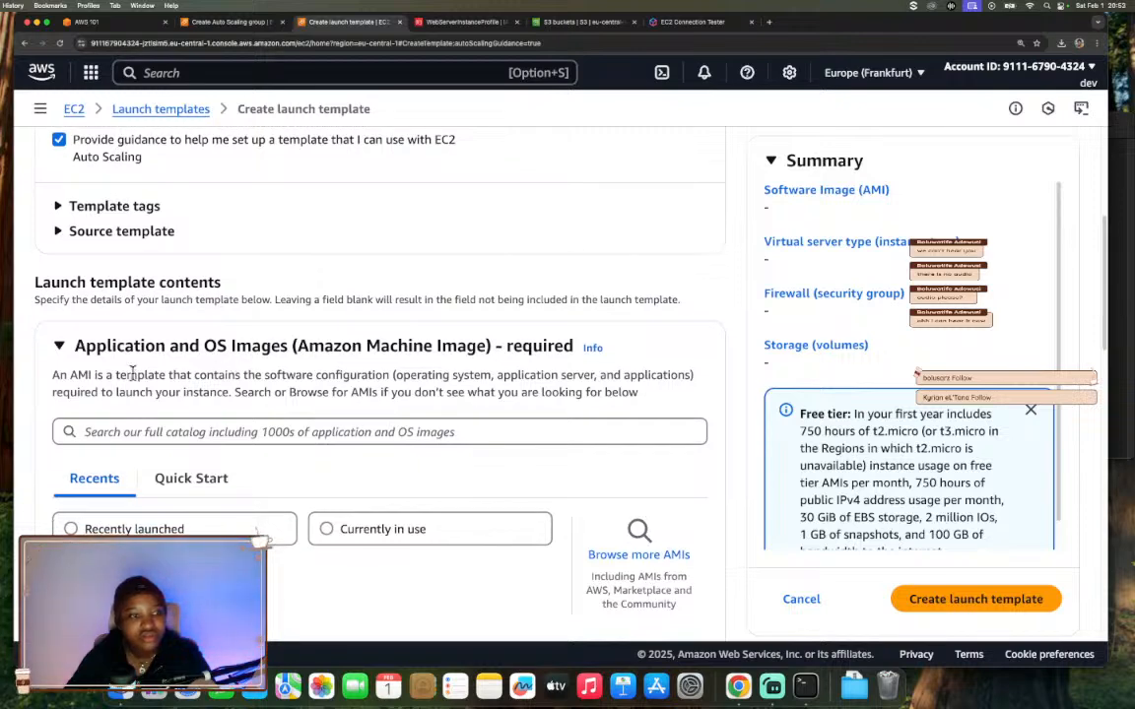
{"action": "left_click", "coordinate": [94, 234]}
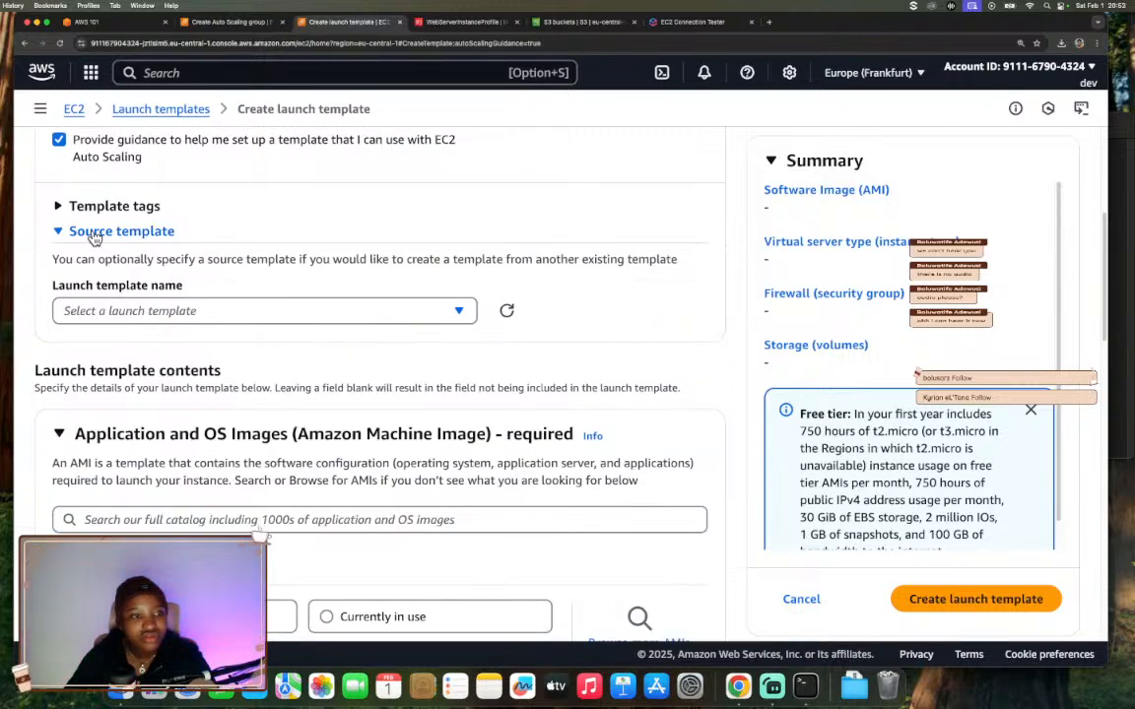
{"action": "left_click", "coordinate": [99, 311]}
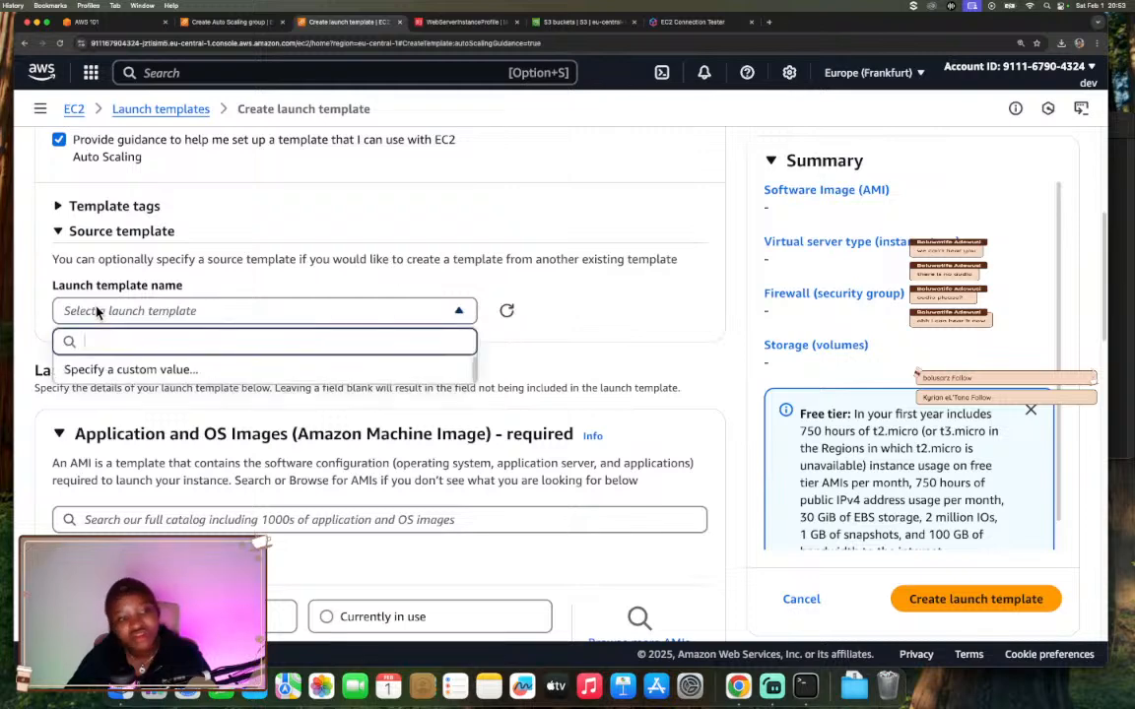
{"action": "left_click", "coordinate": [97, 311]}
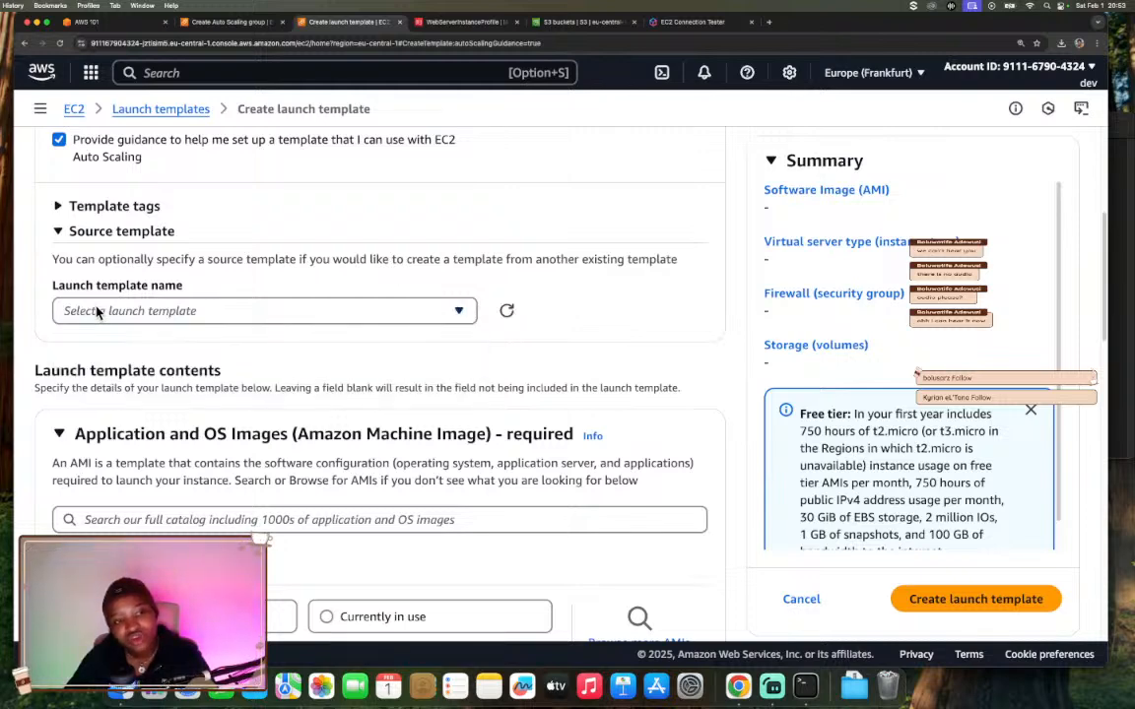
{"action": "left_click", "coordinate": [118, 232]}
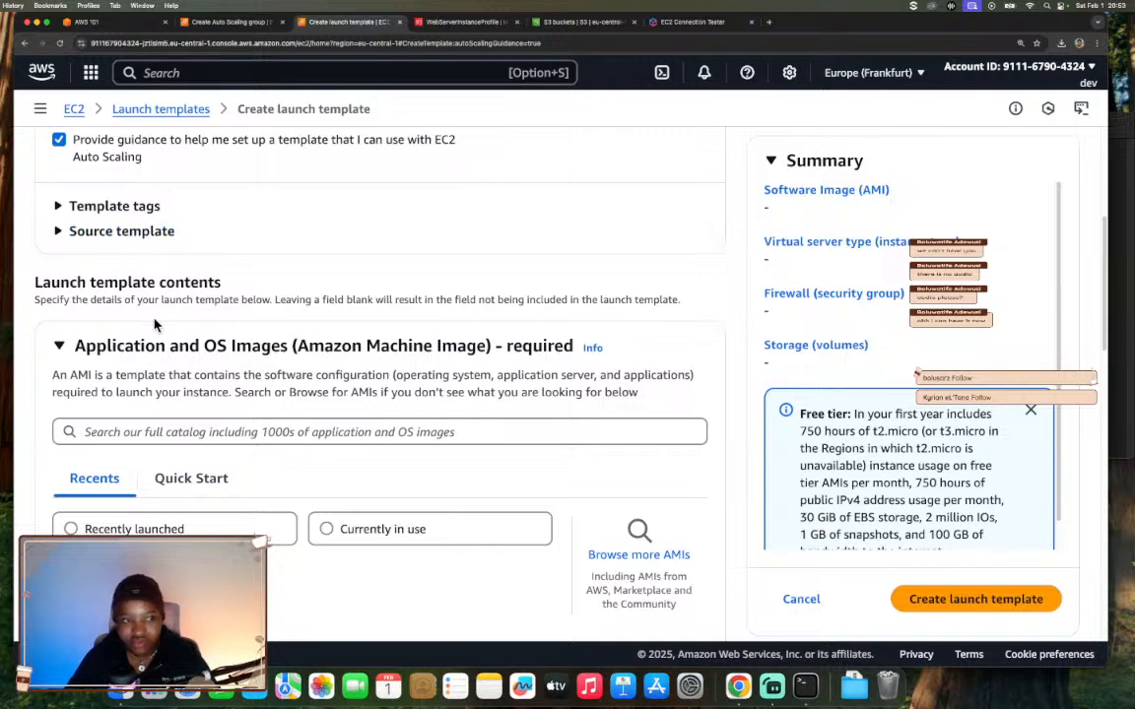
- Choose the machine image from those currently in use, selecting al2023-ami-2023.6.20250123.4-kernel-6.1-x86_64
{"action": "scroll", "coordinate": [154, 324], "scroll_direction": "down", "scroll_amount": 5}
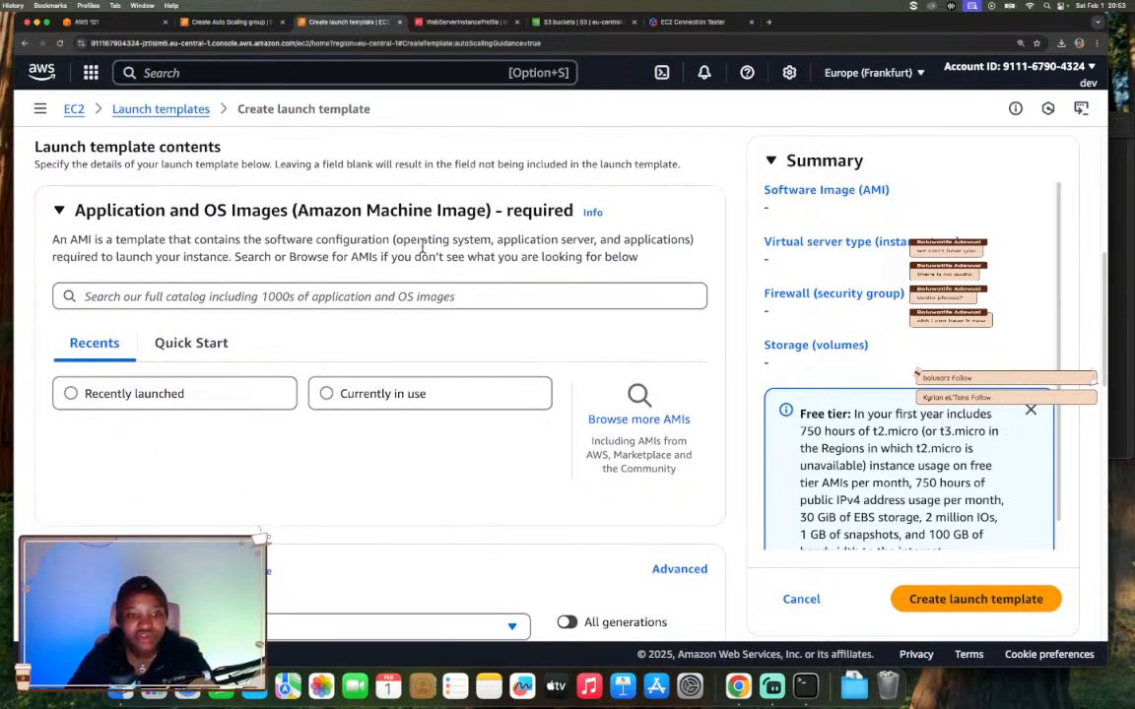
{"action": "scroll", "coordinate": [223, 295], "scroll_direction": "down", "scroll_amount": 1}
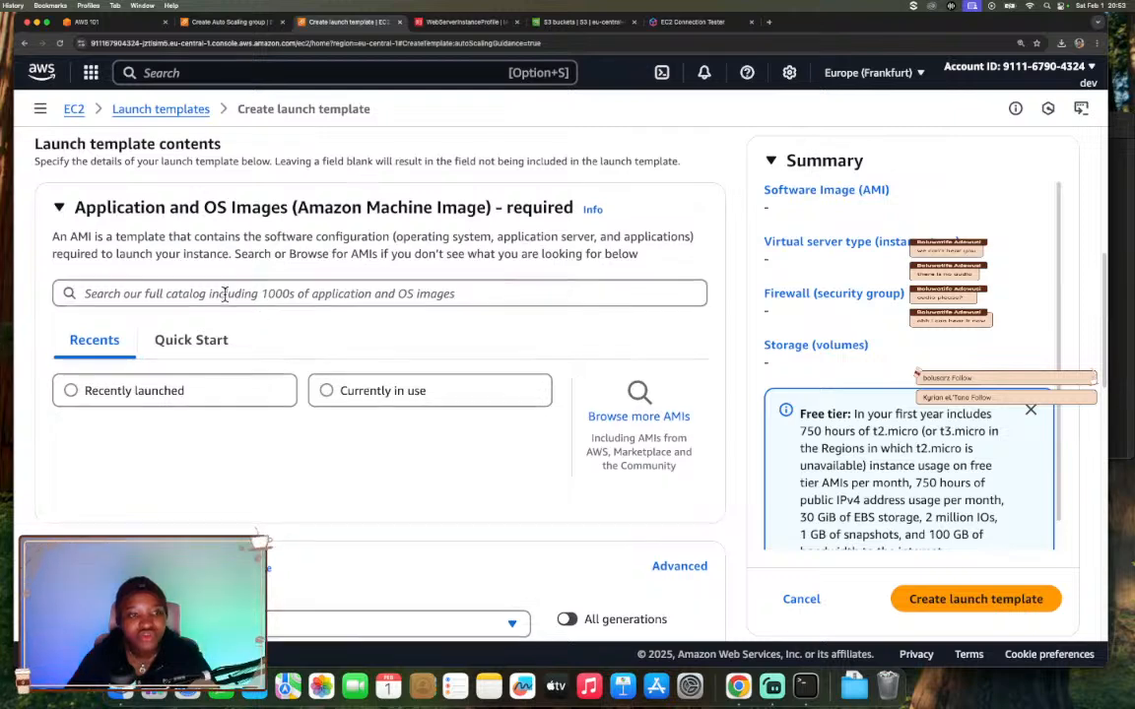
{"action": "scroll", "coordinate": [224, 293], "scroll_direction": "down", "scroll_amount": 2}
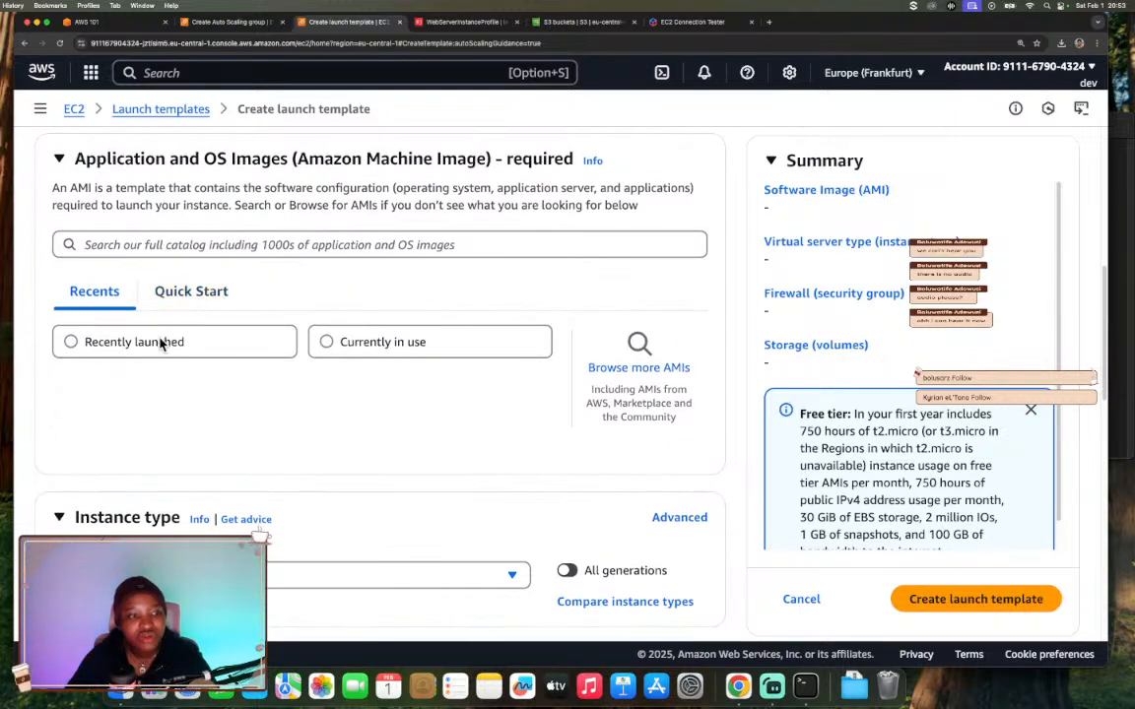
{"action": "left_click", "coordinate": [71, 343]}
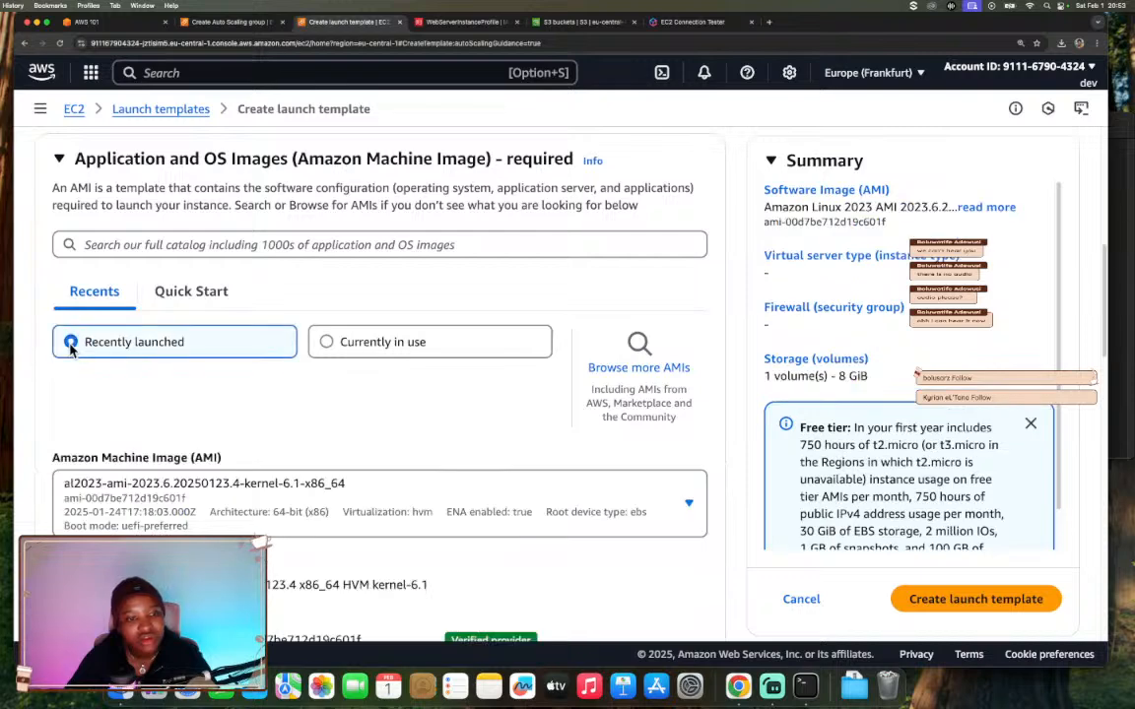
{"action": "scroll", "coordinate": [178, 394], "scroll_direction": "down", "scroll_amount": 4}
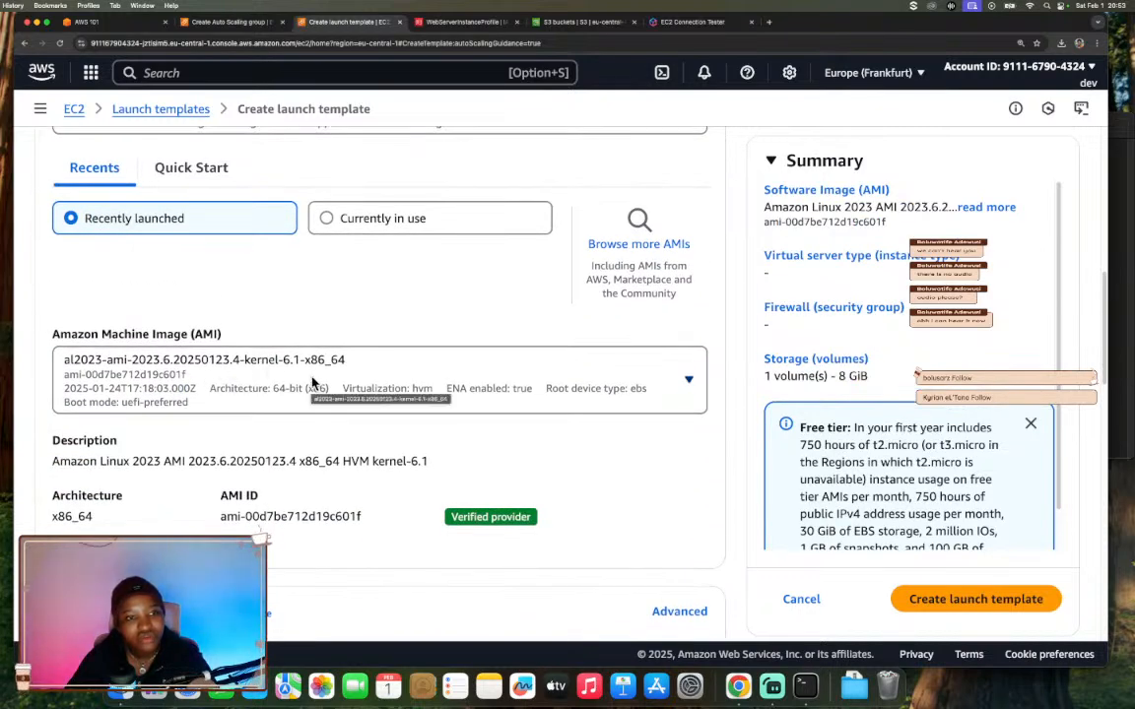
{"action": "left_click", "coordinate": [329, 225]}
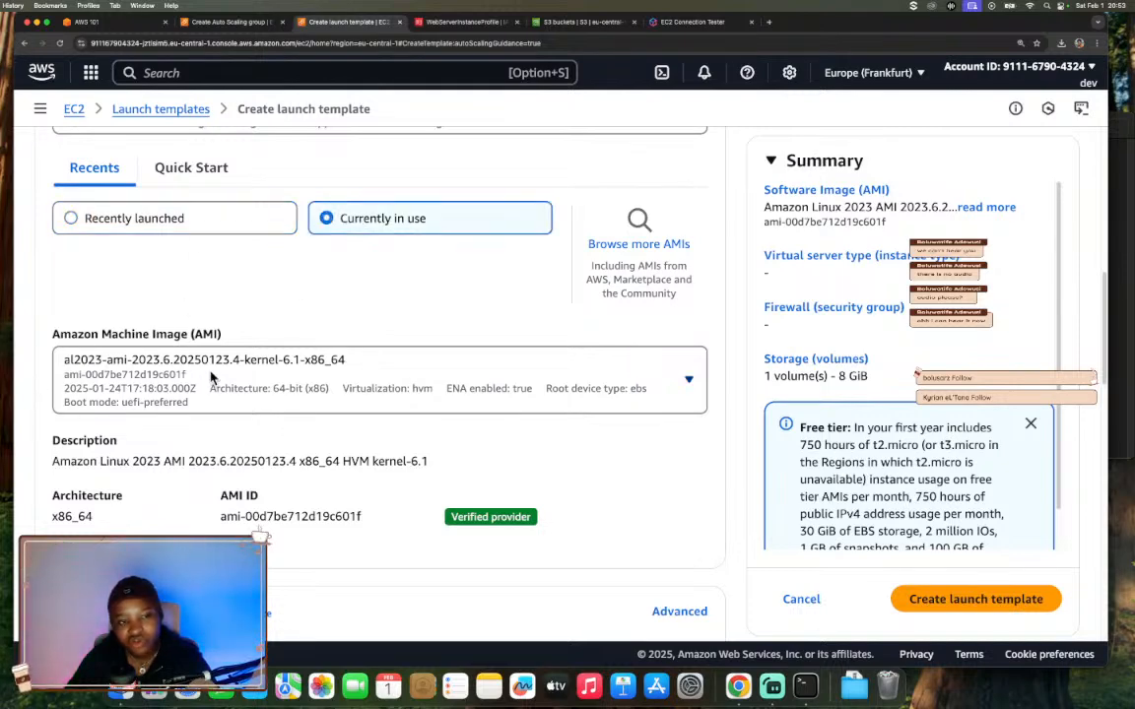
{"action": "left_click", "coordinate": [273, 393]}
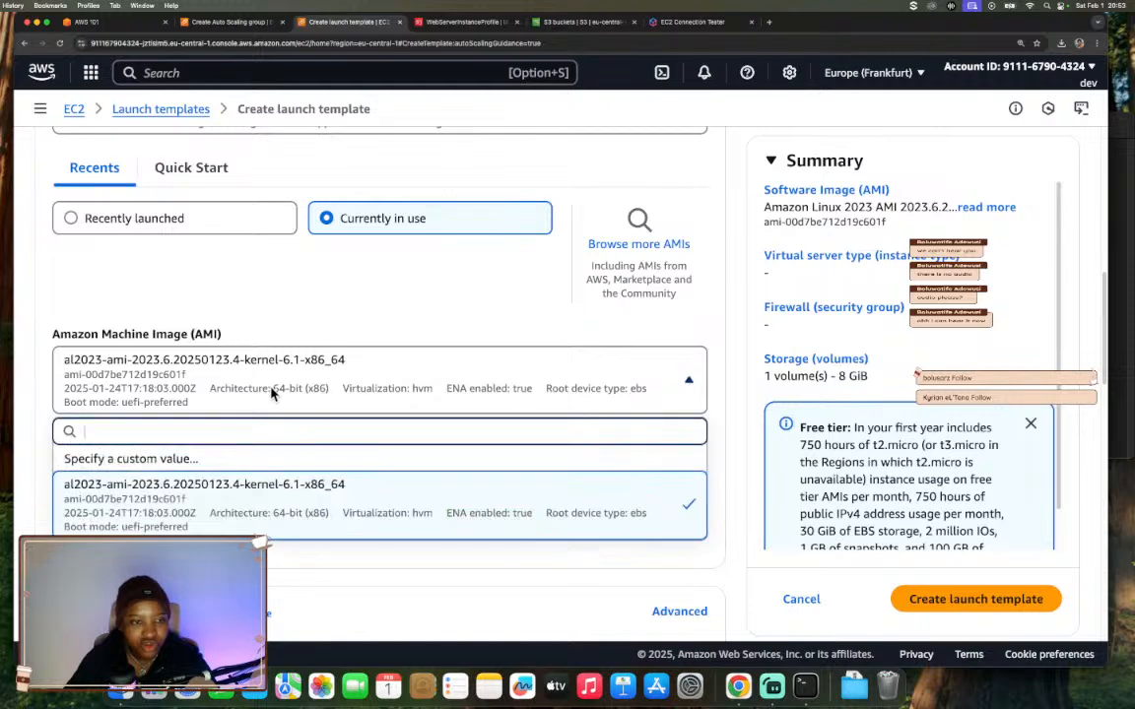
{"action": "left_click", "coordinate": [154, 505]}
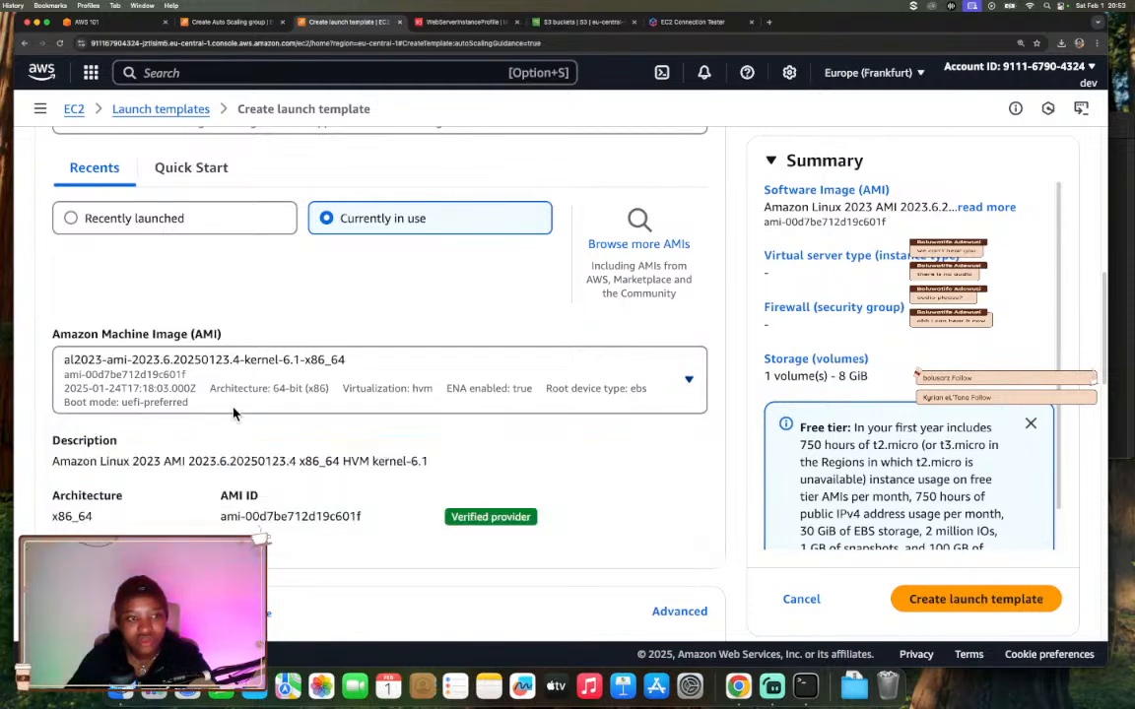
- Set the launch template's instance type to the free-tier-eligible t2.micro
{"action": "scroll", "coordinate": [233, 413], "scroll_direction": "down", "scroll_amount": 3}
{"action": "scroll", "coordinate": [234, 414], "scroll_direction": "down", "scroll_amount": 3}
{"action": "scroll", "coordinate": [233, 414], "scroll_direction": "down", "scroll_amount": 2}
{"action": "scroll", "coordinate": [233, 413], "scroll_direction": "down", "scroll_amount": 1}
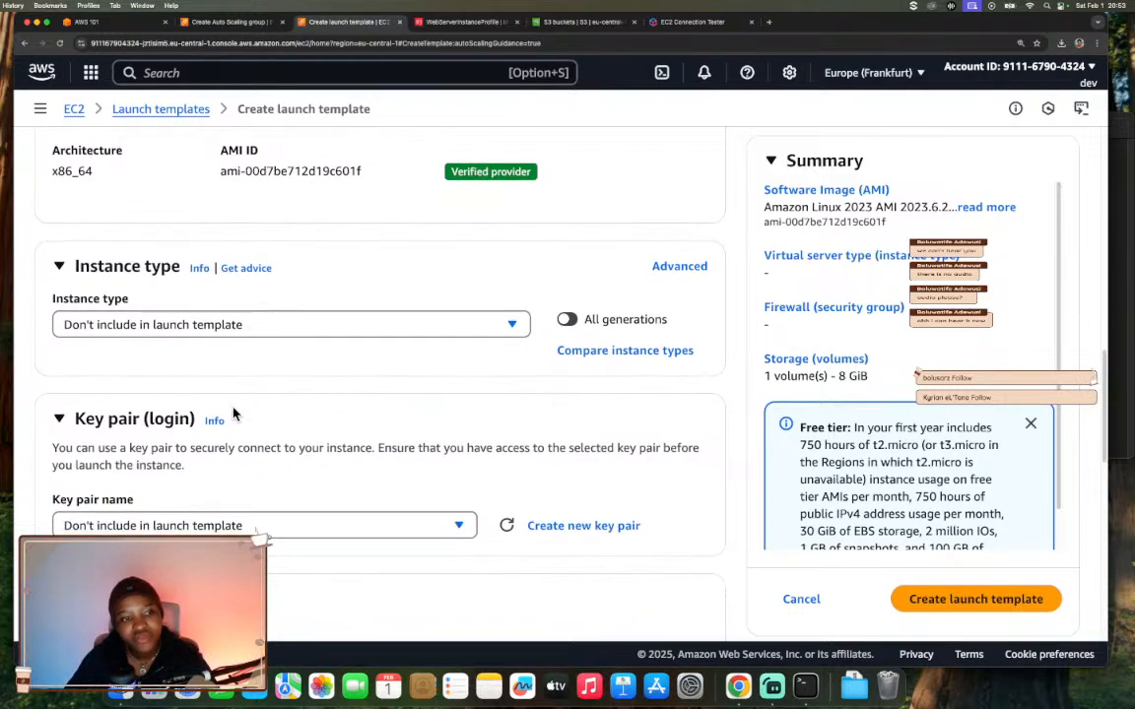
{"action": "left_click", "coordinate": [227, 332]}
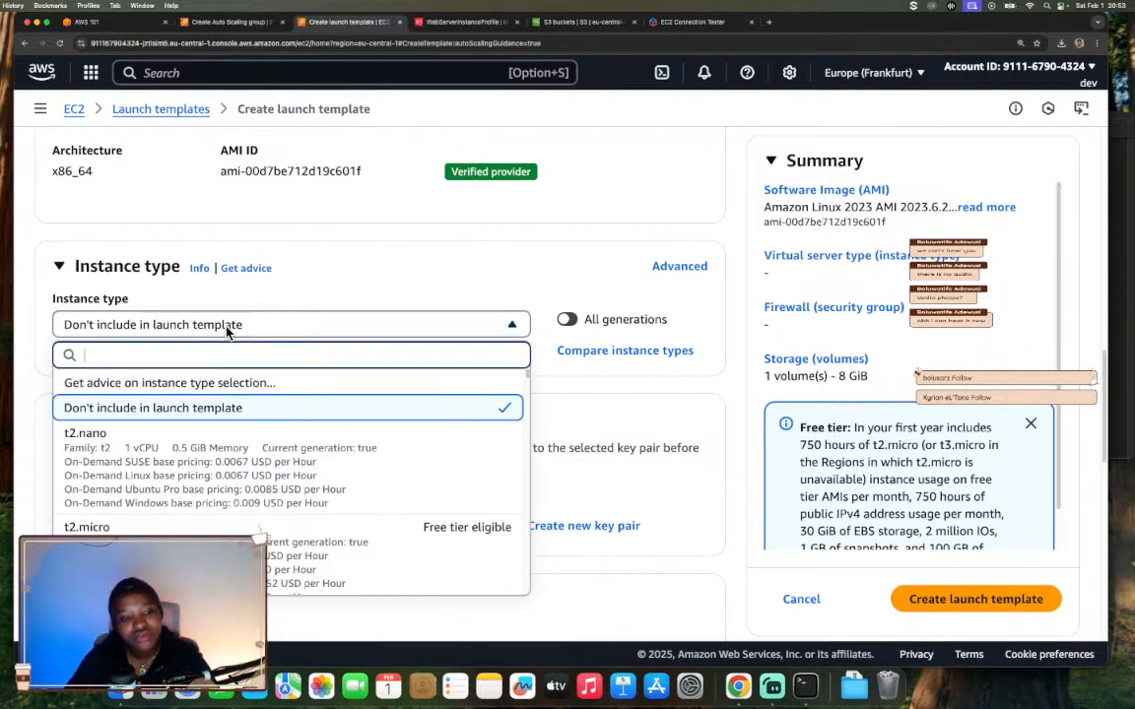
{"action": "scroll", "coordinate": [296, 512], "scroll_direction": "down", "scroll_amount": 4}
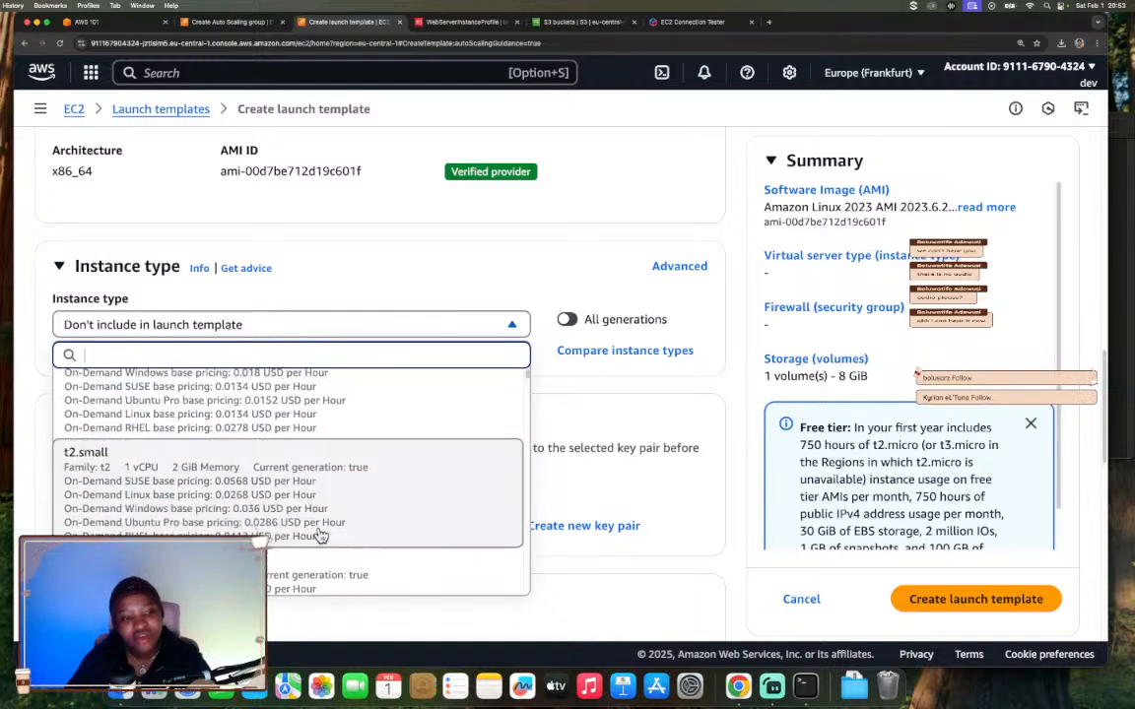
{"action": "scroll", "coordinate": [312, 514], "scroll_direction": "up", "scroll_amount": 1}
{"action": "scroll", "coordinate": [306, 493], "scroll_direction": "up", "scroll_amount": 1}
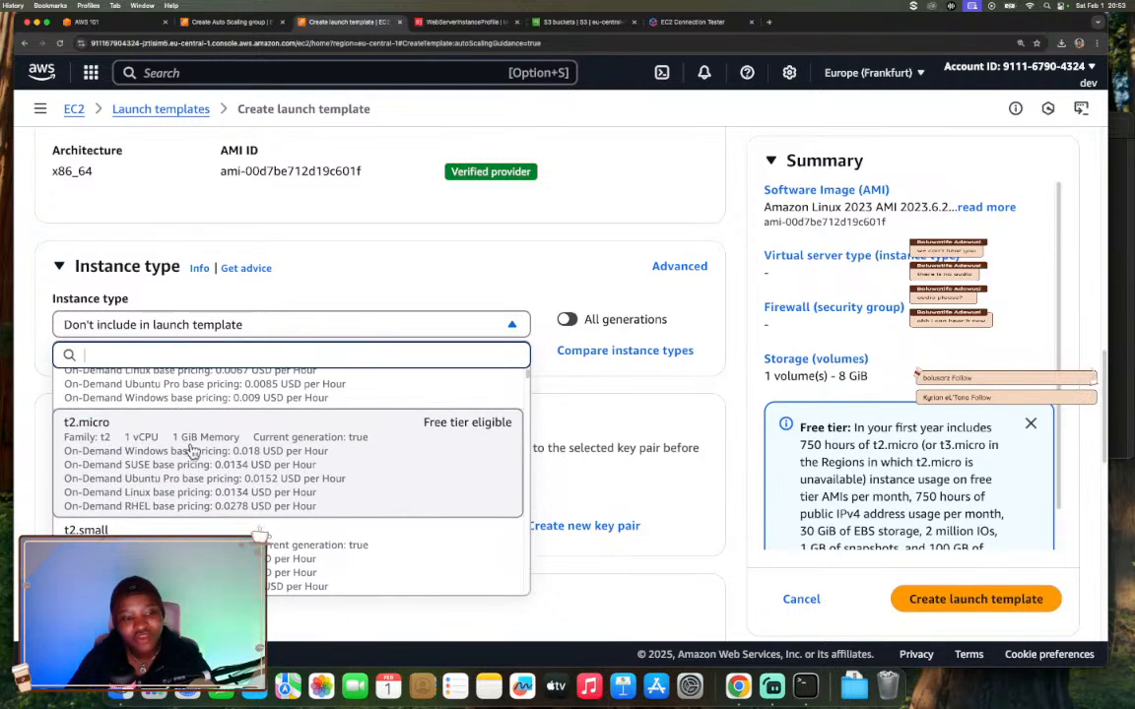
{"action": "left_click", "coordinate": [486, 437]}
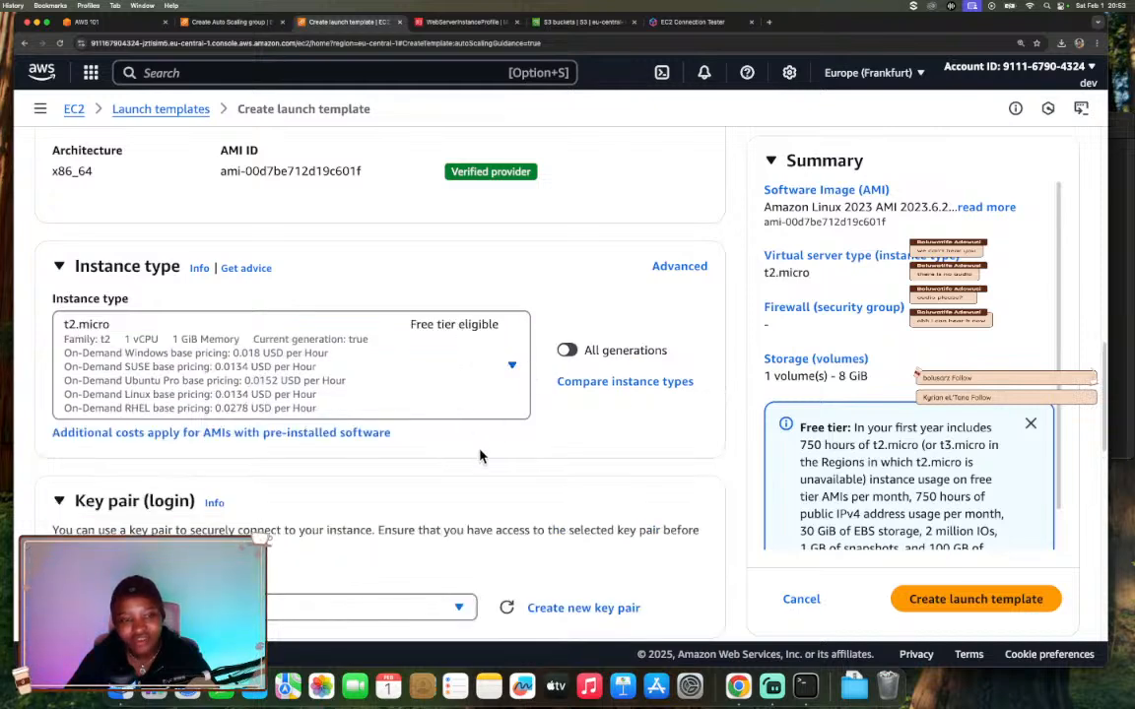
- Set the subnet in the network settings to project-subnet-private2-eu-central-1b
{"action": "scroll", "coordinate": [474, 458], "scroll_direction": "down", "scroll_amount": 1}
{"action": "scroll", "coordinate": [474, 458], "scroll_direction": "down", "scroll_amount": 5}
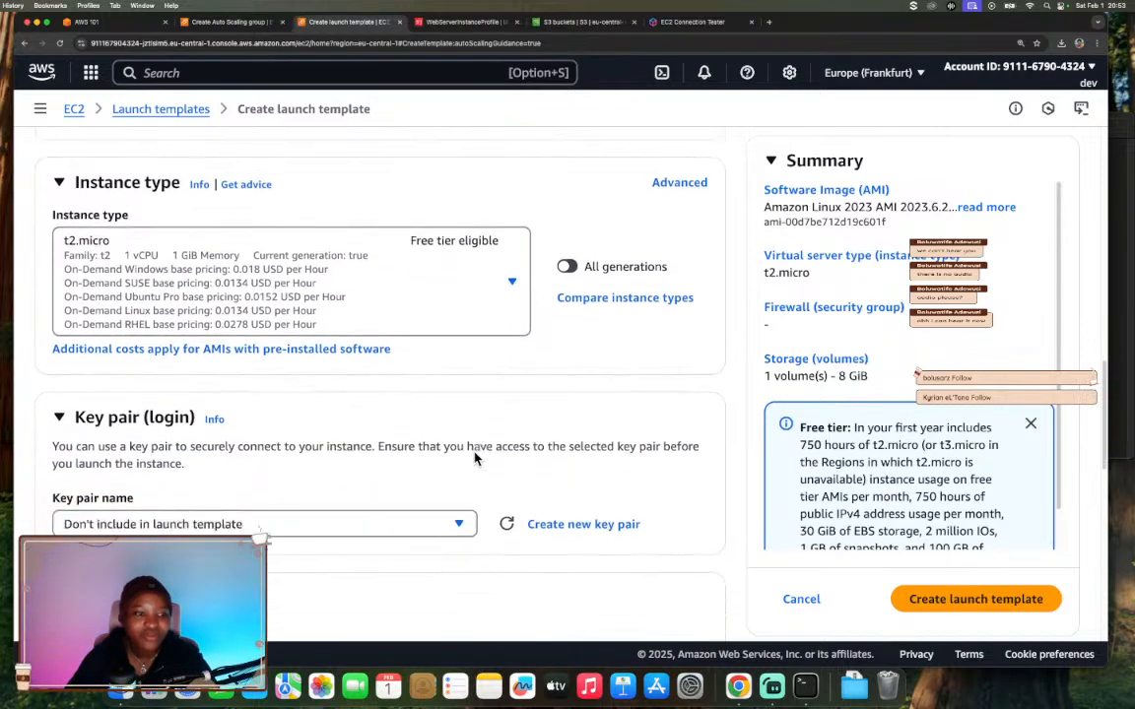
{"action": "scroll", "coordinate": [474, 458], "scroll_direction": "down", "scroll_amount": 1}
{"action": "scroll", "coordinate": [474, 458], "scroll_direction": "down", "scroll_amount": 1}
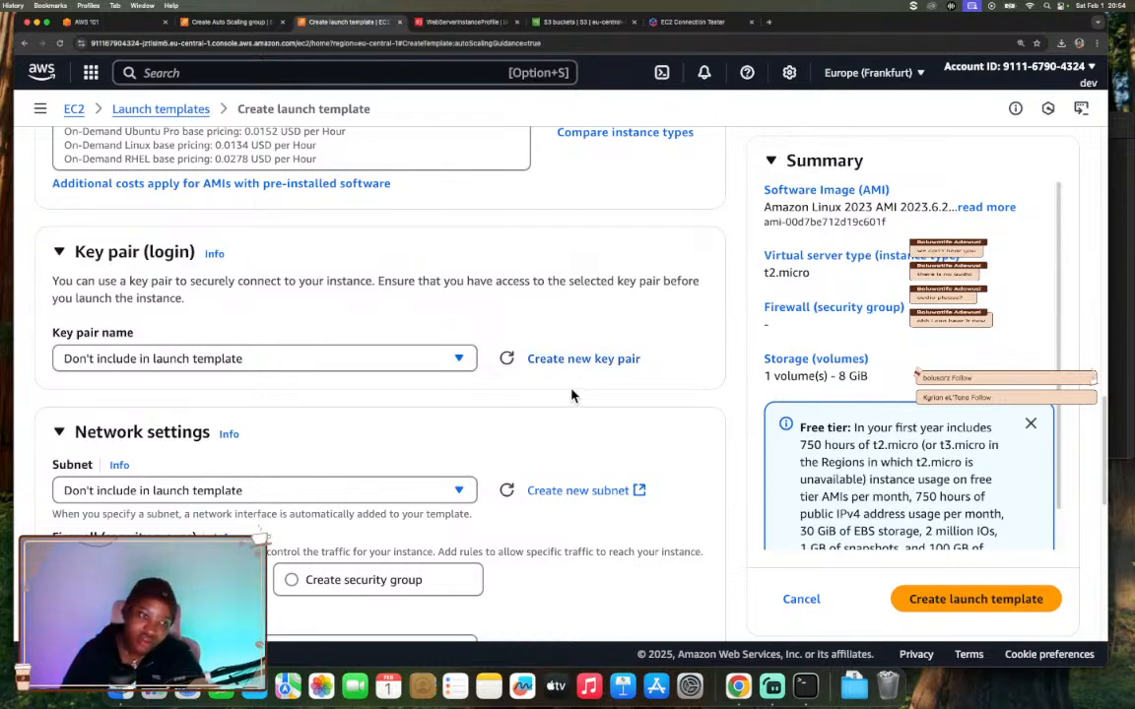
{"action": "scroll", "coordinate": [454, 409], "scroll_direction": "down", "scroll_amount": 1}
{"action": "scroll", "coordinate": [454, 409], "scroll_direction": "down", "scroll_amount": 4}
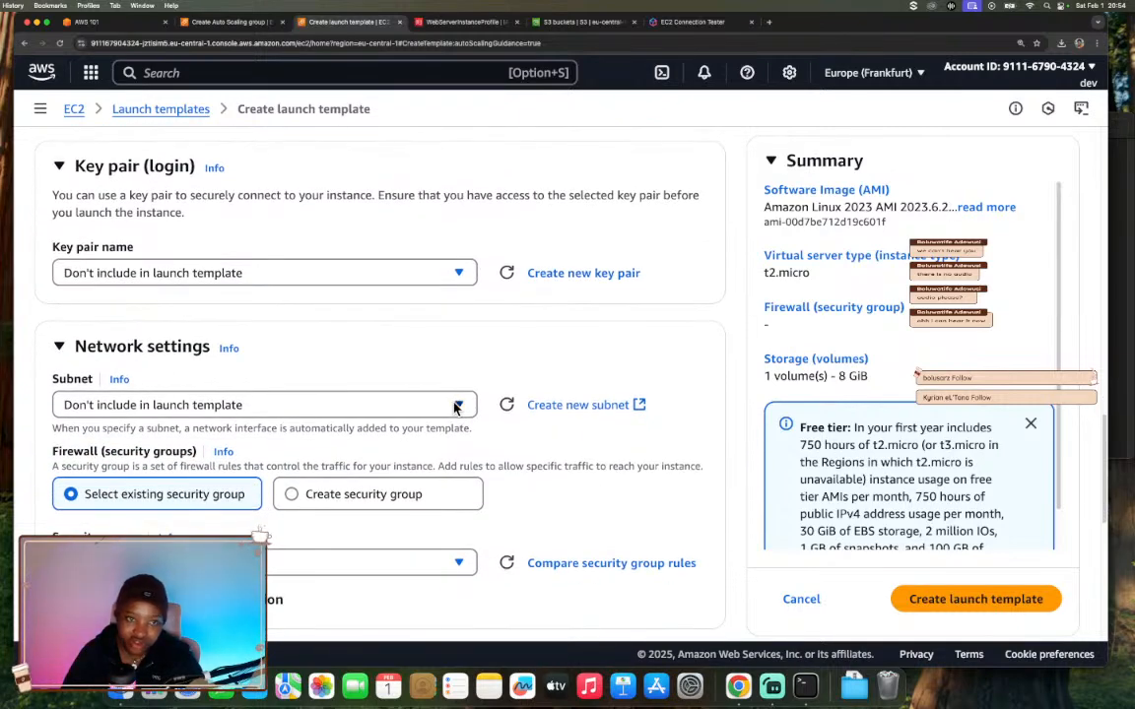
{"action": "scroll", "coordinate": [454, 408], "scroll_direction": "down", "scroll_amount": 1}
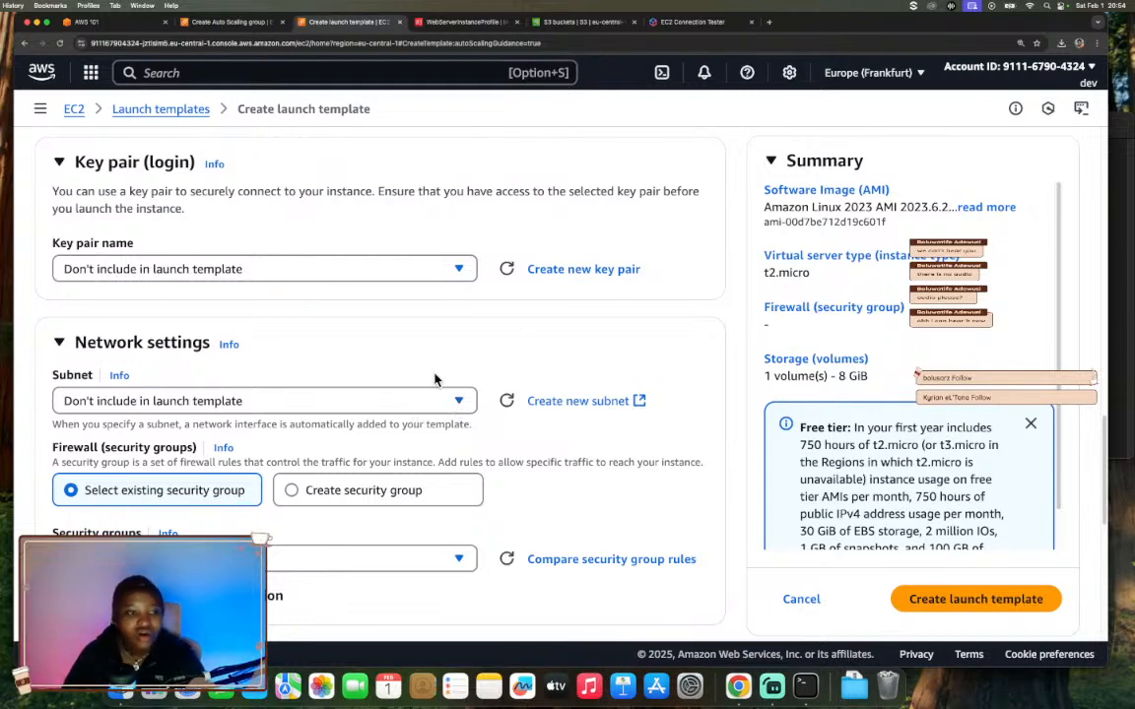
{"action": "scroll", "coordinate": [276, 417], "scroll_direction": "down", "scroll_amount": 4}
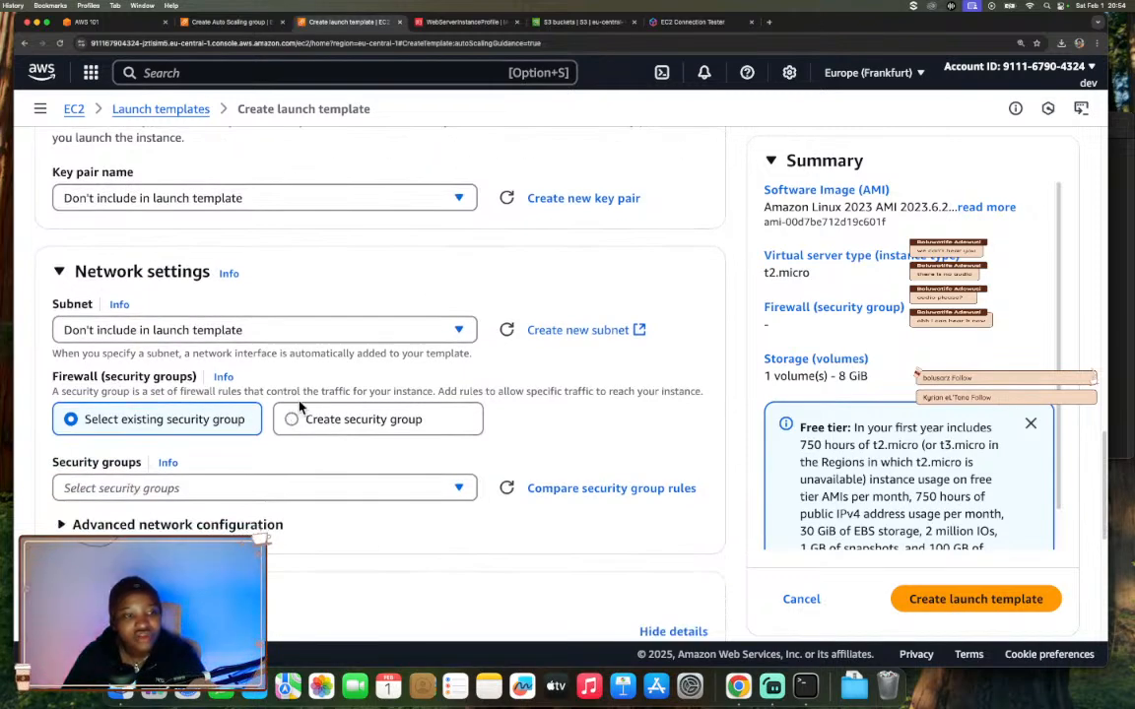
{"action": "scroll", "coordinate": [340, 353], "scroll_direction": "down", "scroll_amount": 1}
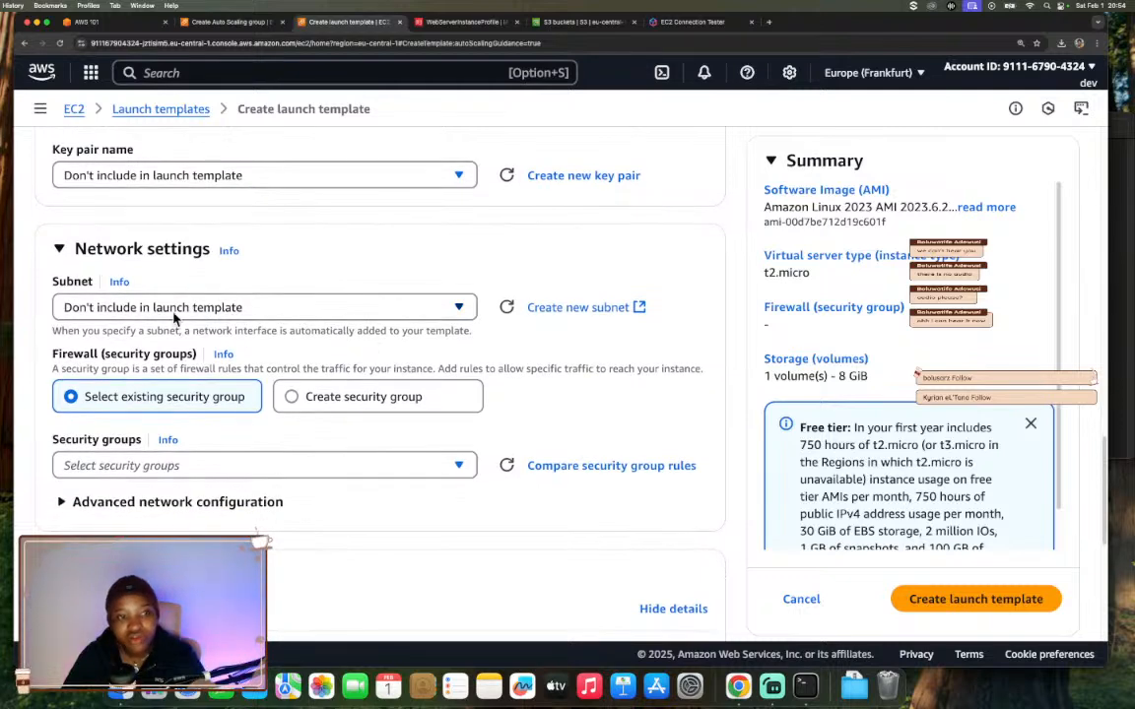
{"action": "left_click", "coordinate": [453, 309]}
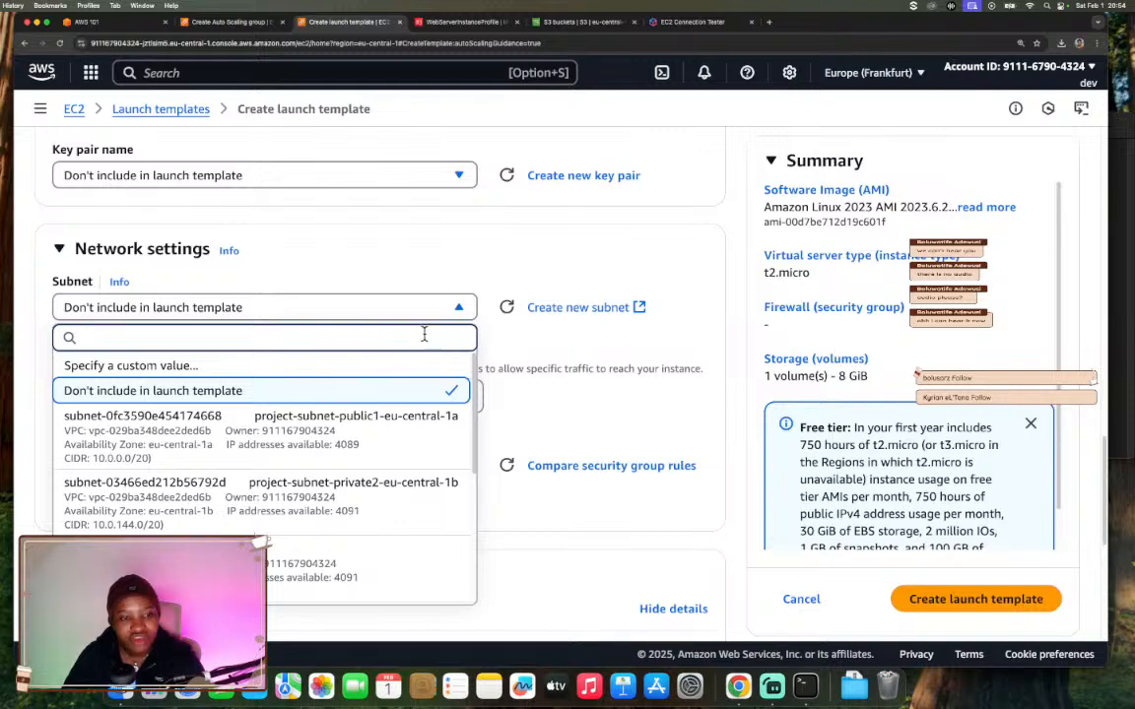
{"action": "scroll", "coordinate": [424, 465], "scroll_direction": "down", "scroll_amount": 2}
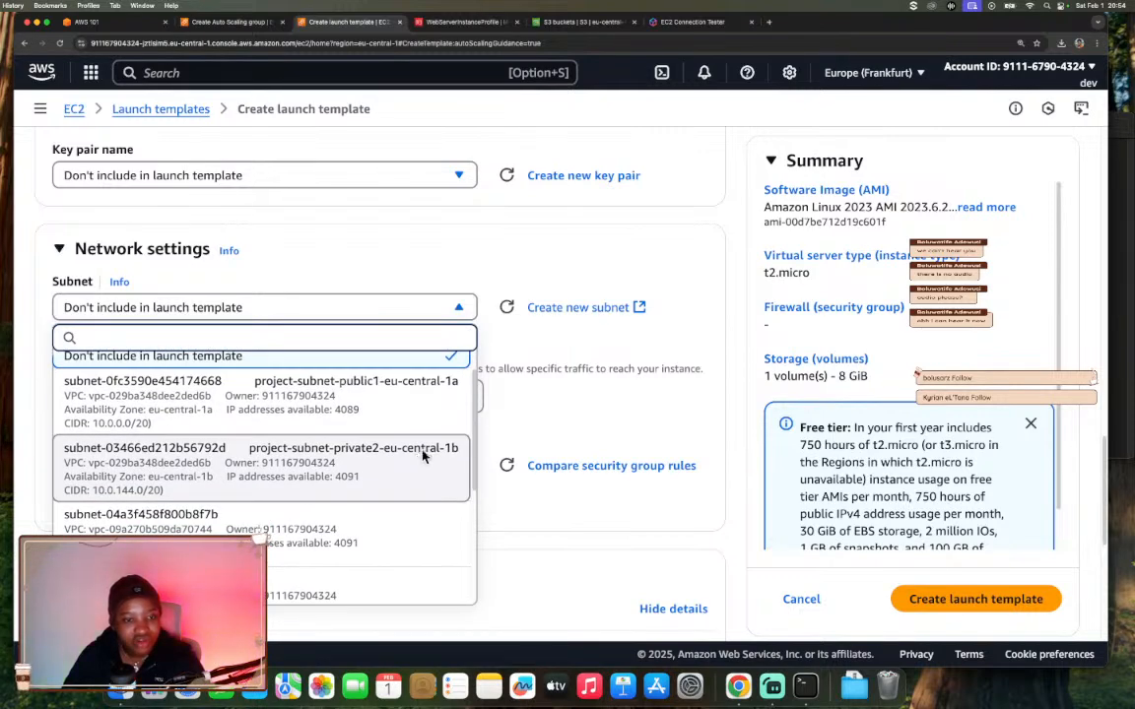
{"action": "left_click", "coordinate": [424, 459]}
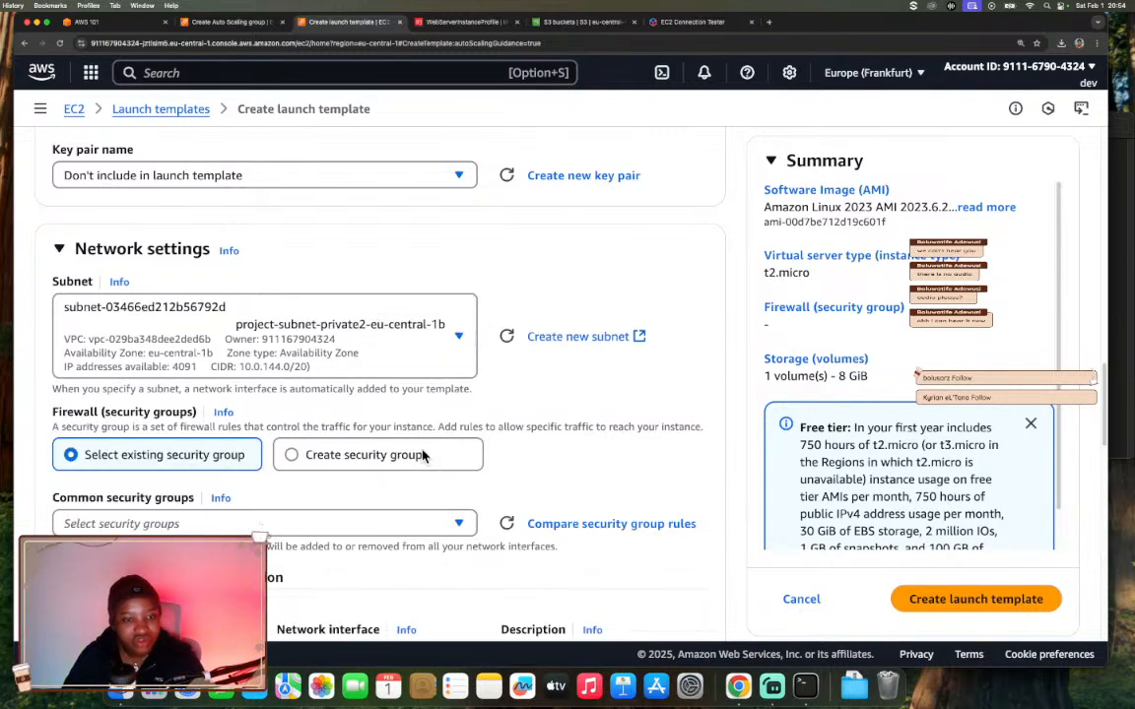
- Change the subnet in the network settings to project-subnet-private1-eu-central-1a
{"action": "left_click", "coordinate": [442, 345]}
{"action": "scroll", "coordinate": [414, 519], "scroll_direction": "down", "scroll_amount": 2}
{"action": "scroll", "coordinate": [413, 520], "scroll_direction": "down", "scroll_amount": 5}
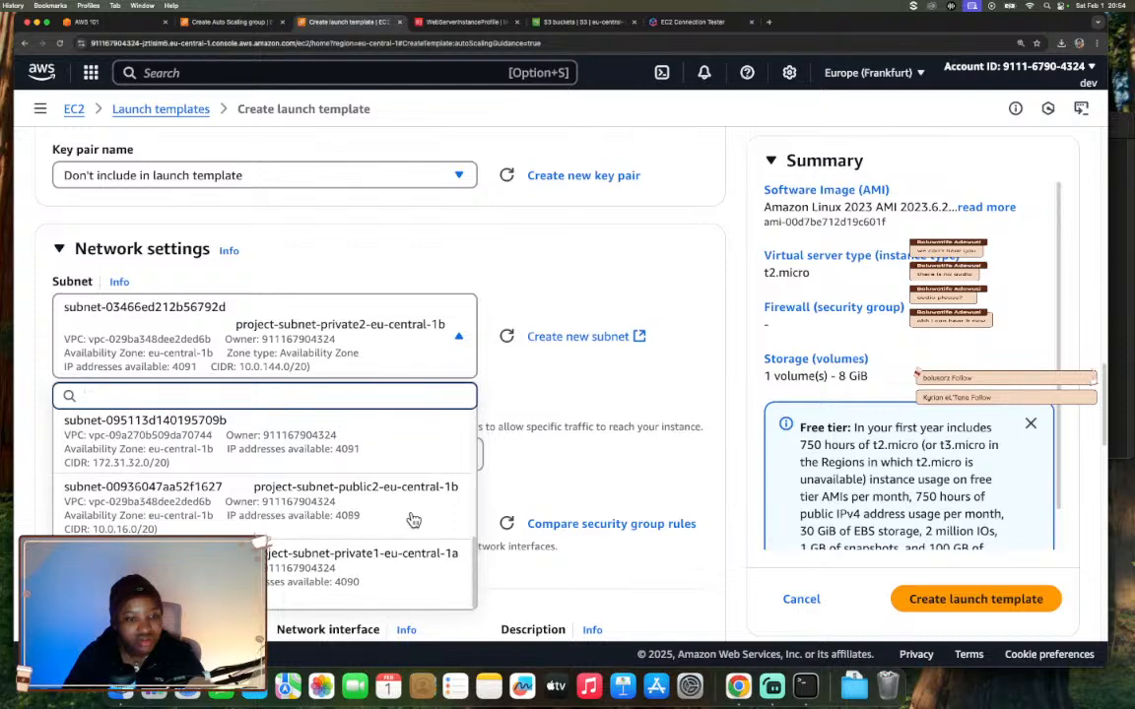
{"action": "left_click", "coordinate": [398, 563]}
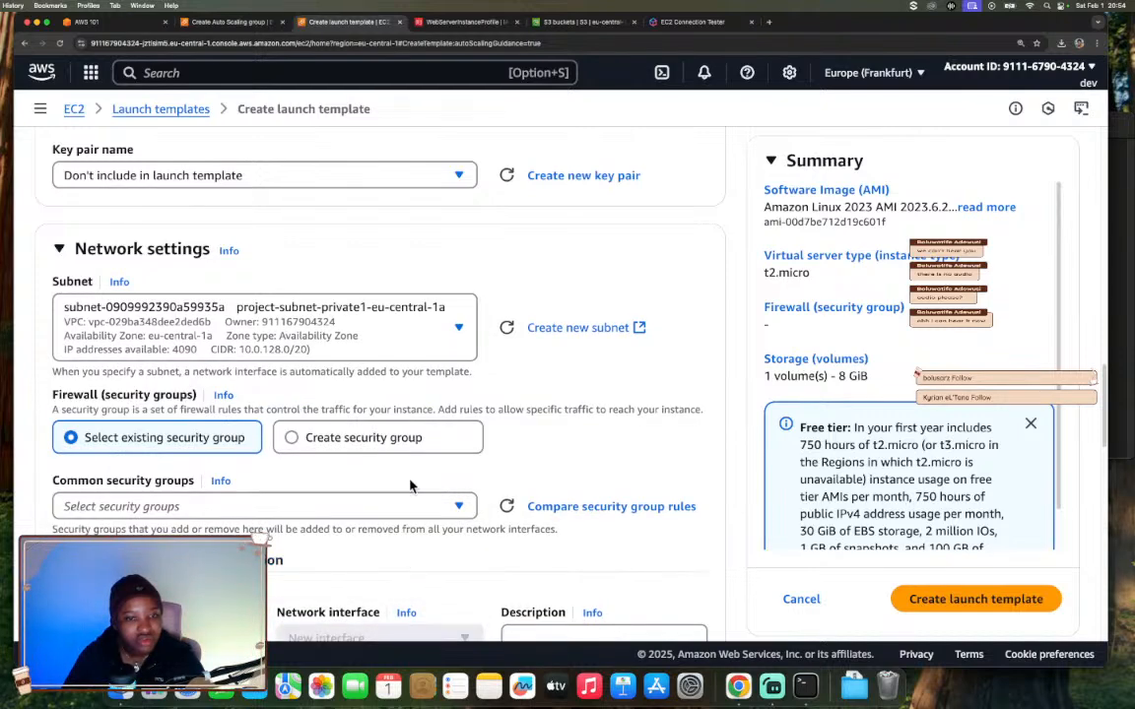
- Set the subnet in the network settings to "Don't include in launch template"
{"action": "left_click", "coordinate": [389, 323]}
{"action": "scroll", "coordinate": [418, 489], "scroll_direction": "up", "scroll_amount": 2}
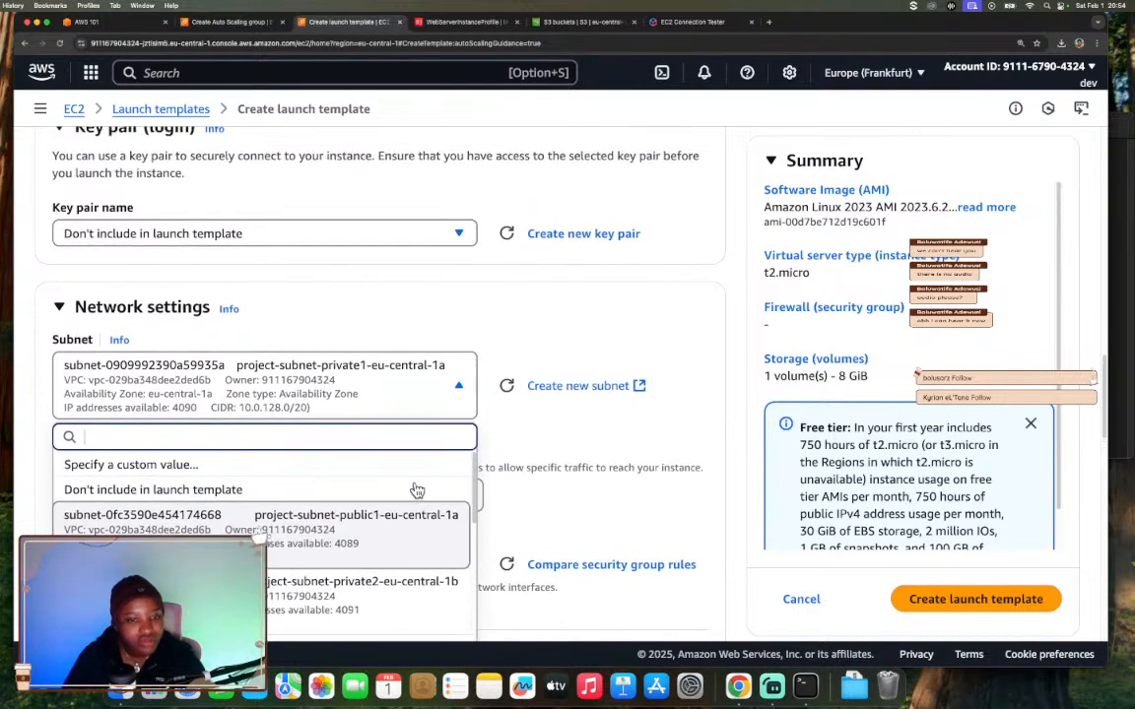
{"action": "scroll", "coordinate": [431, 536], "scroll_direction": "down", "scroll_amount": 4}
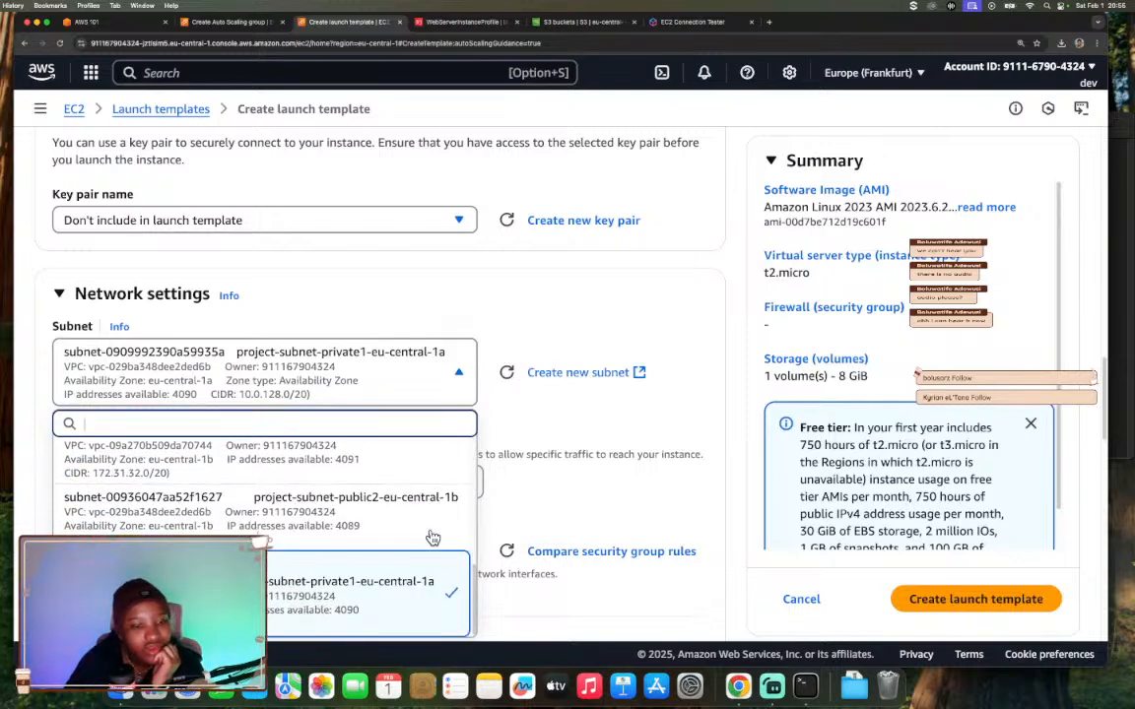
{"action": "scroll", "coordinate": [523, 446], "scroll_direction": "down", "scroll_amount": 1}
{"action": "left_click", "coordinate": [540, 466]}
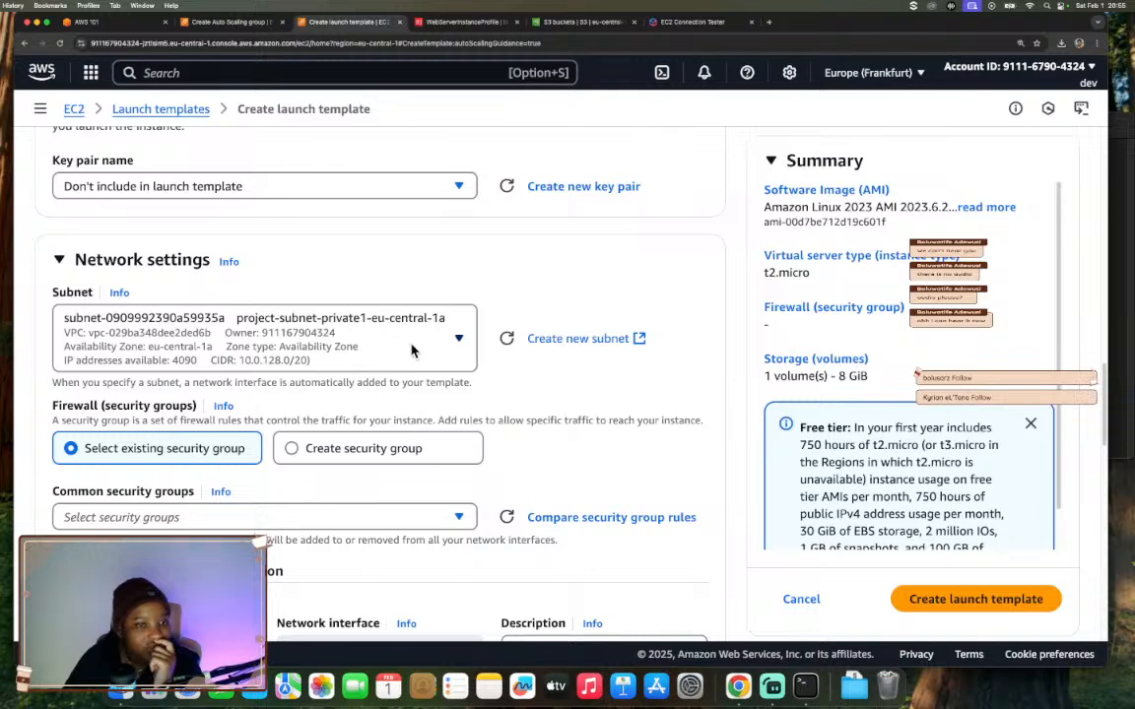
{"action": "left_click", "coordinate": [436, 361]}
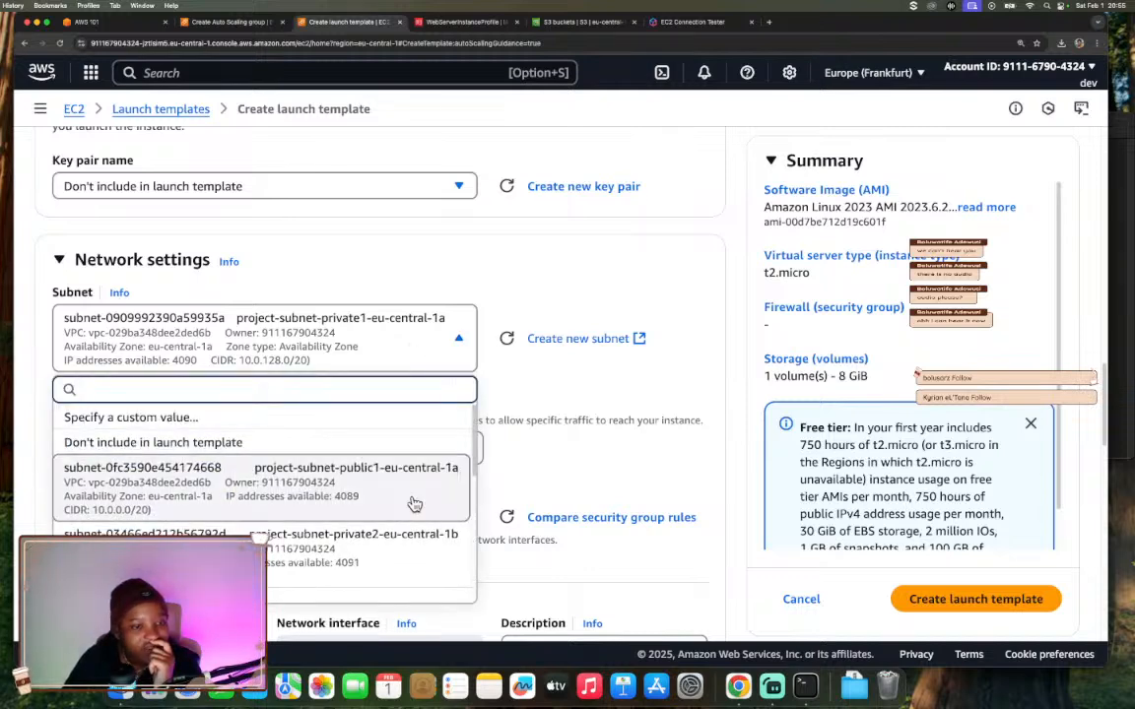
{"action": "scroll", "coordinate": [413, 504], "scroll_direction": "down", "scroll_amount": 4}
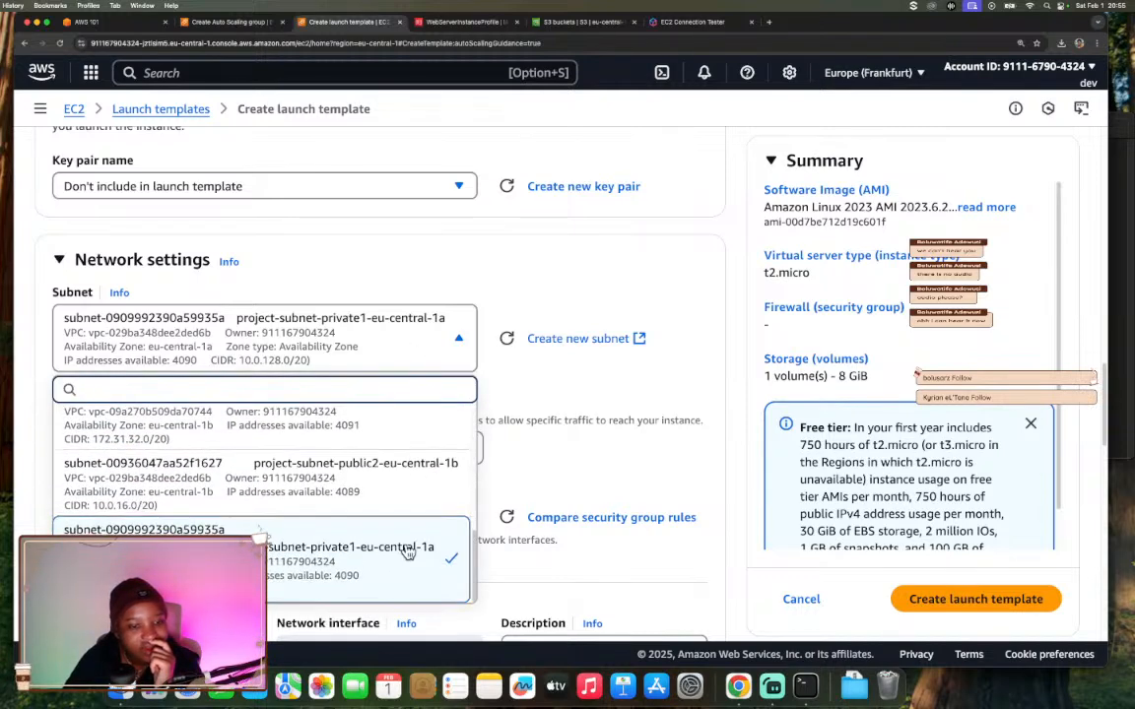
{"action": "left_click", "coordinate": [408, 553]}
{"action": "left_click", "coordinate": [407, 359]}
{"action": "left_click", "coordinate": [294, 445]}
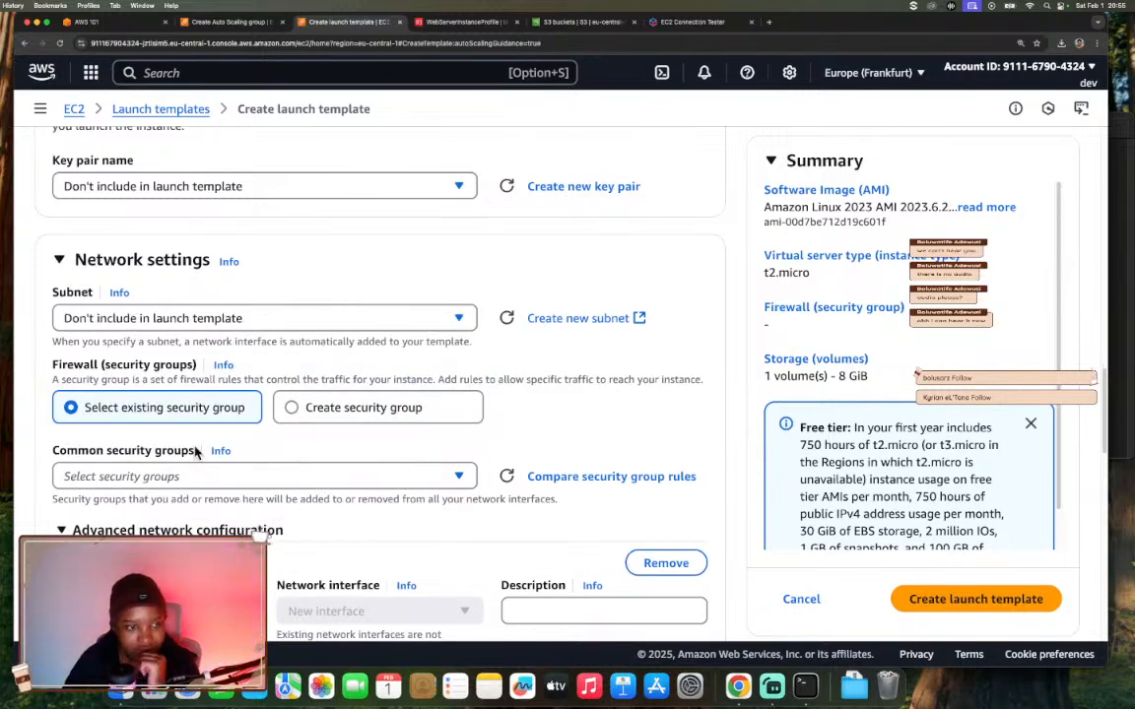
- Add the existing Web Server Security Group to the launch template's common security groups
{"action": "scroll", "coordinate": [302, 463], "scroll_direction": "down", "scroll_amount": 2}
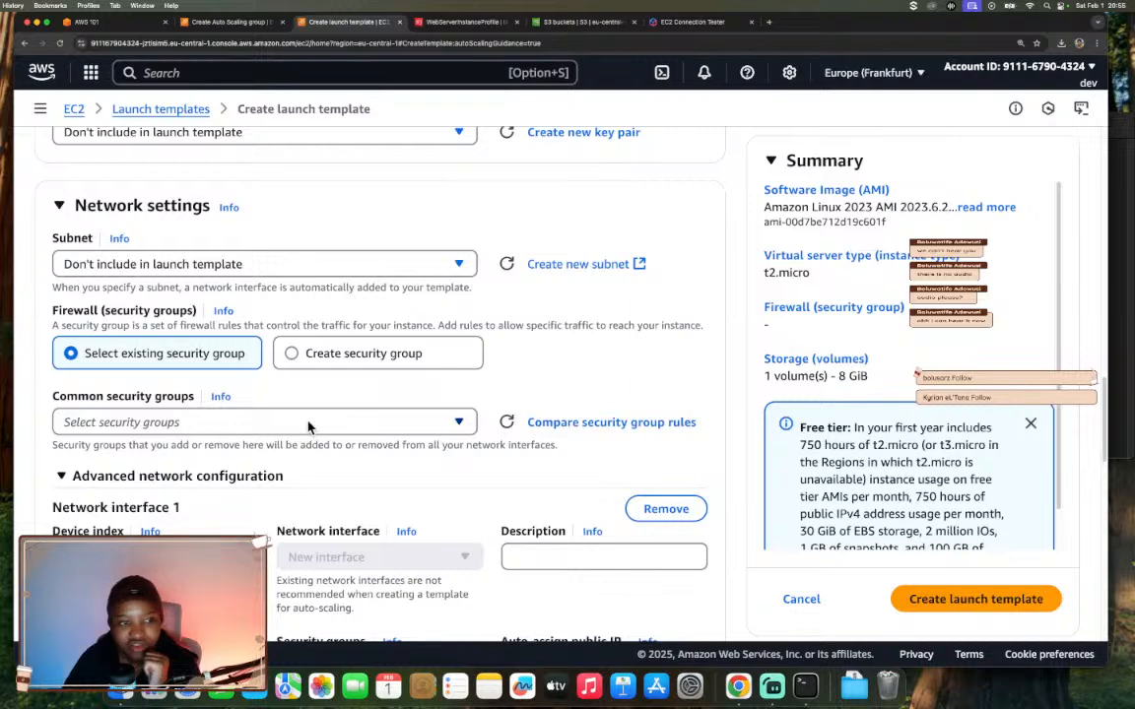
{"action": "left_click", "coordinate": [308, 424]}
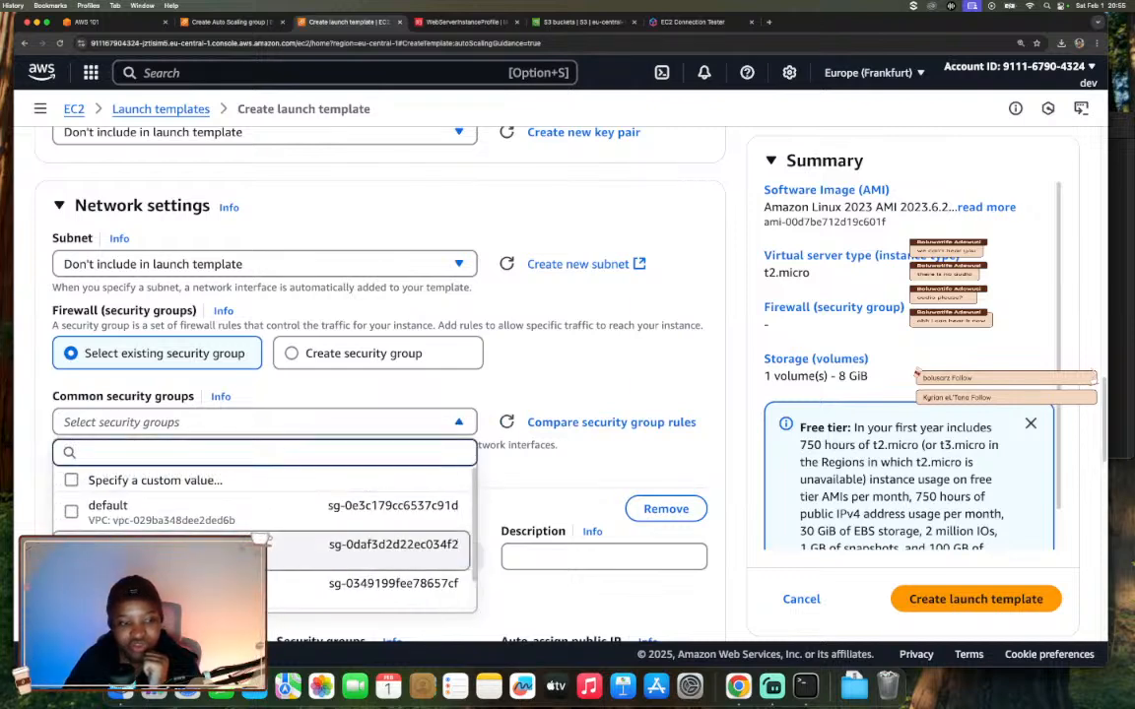
{"action": "left_click", "coordinate": [384, 545]}
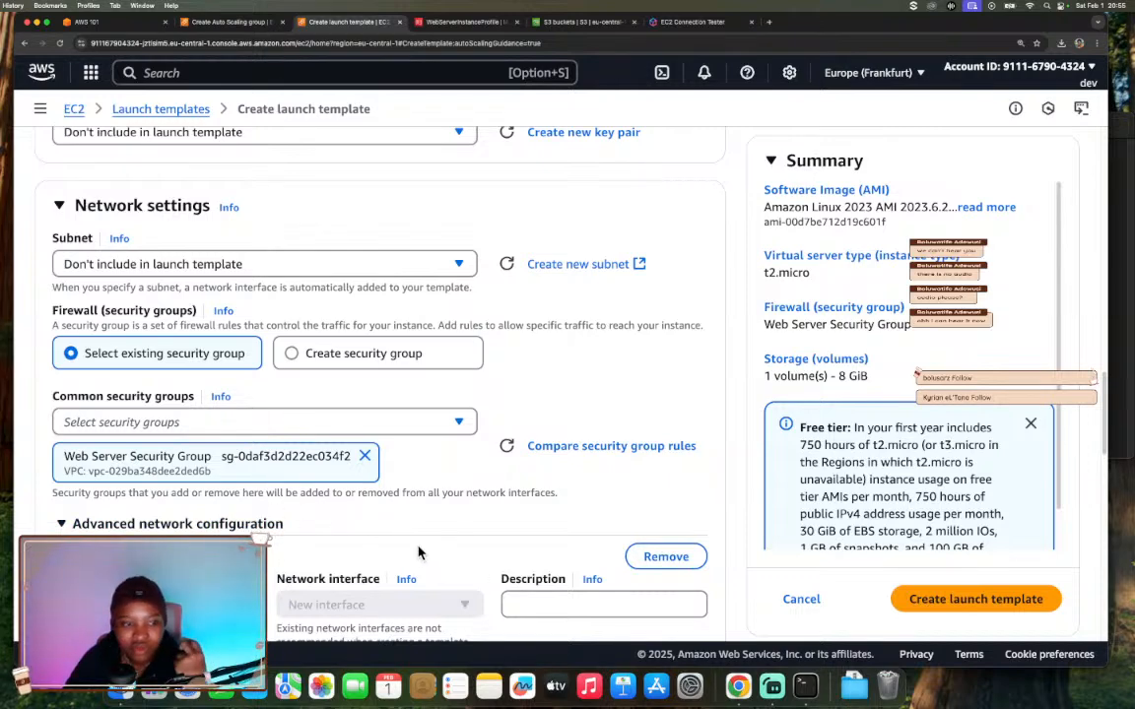
- Examine the advanced network configuration options for Network interface 1
{"action": "scroll", "coordinate": [418, 552], "scroll_direction": "down", "scroll_amount": 6}
{"action": "scroll", "coordinate": [417, 552], "scroll_direction": "down", "scroll_amount": 1}
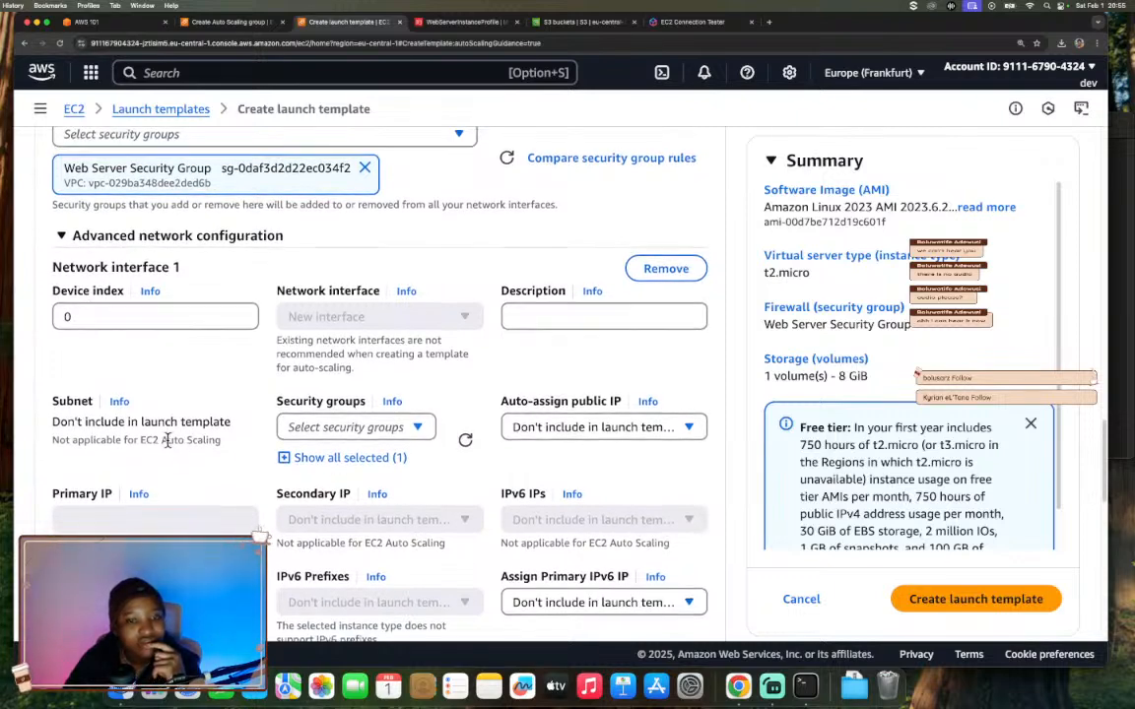
{"action": "scroll", "coordinate": [168, 441], "scroll_direction": "down", "scroll_amount": 3}
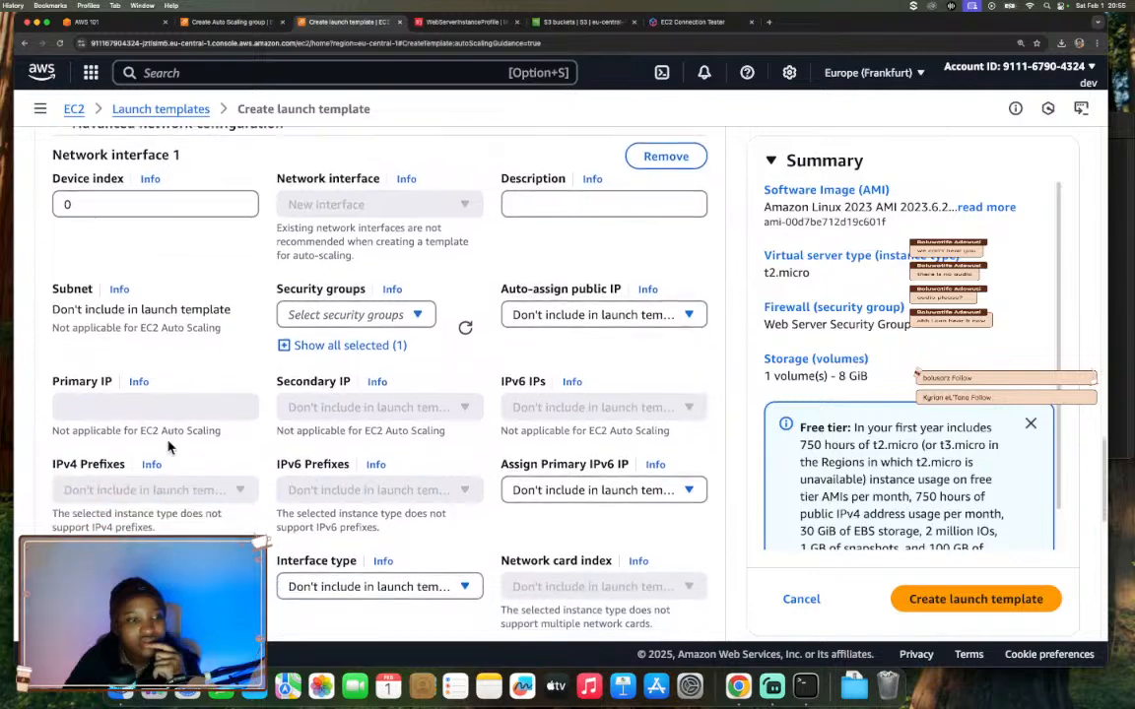
{"action": "scroll", "coordinate": [168, 446], "scroll_direction": "down", "scroll_amount": 4}
- Review the launch template from its name, description and Auto Scaling guidance through the machine image and instance type
{"action": "scroll", "coordinate": [169, 447], "scroll_direction": "up", "scroll_amount": 10}
{"action": "scroll", "coordinate": [167, 446], "scroll_direction": "up", "scroll_amount": 15}
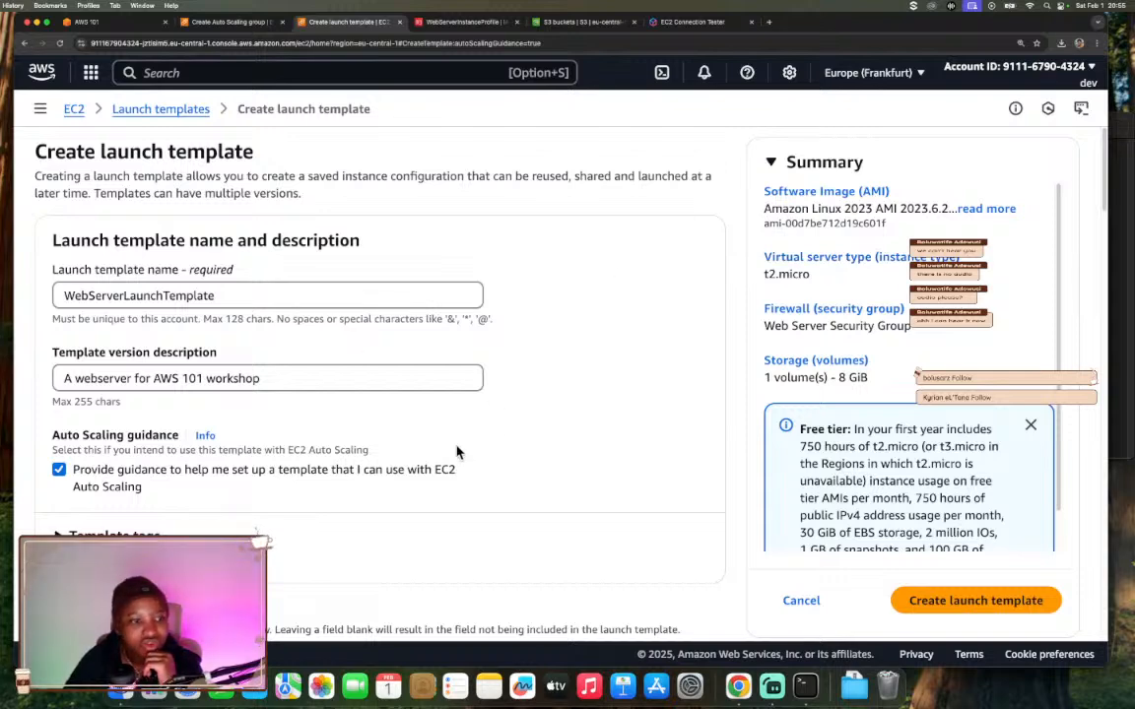
{"action": "scroll", "coordinate": [211, 334], "scroll_direction": "down", "scroll_amount": 3}
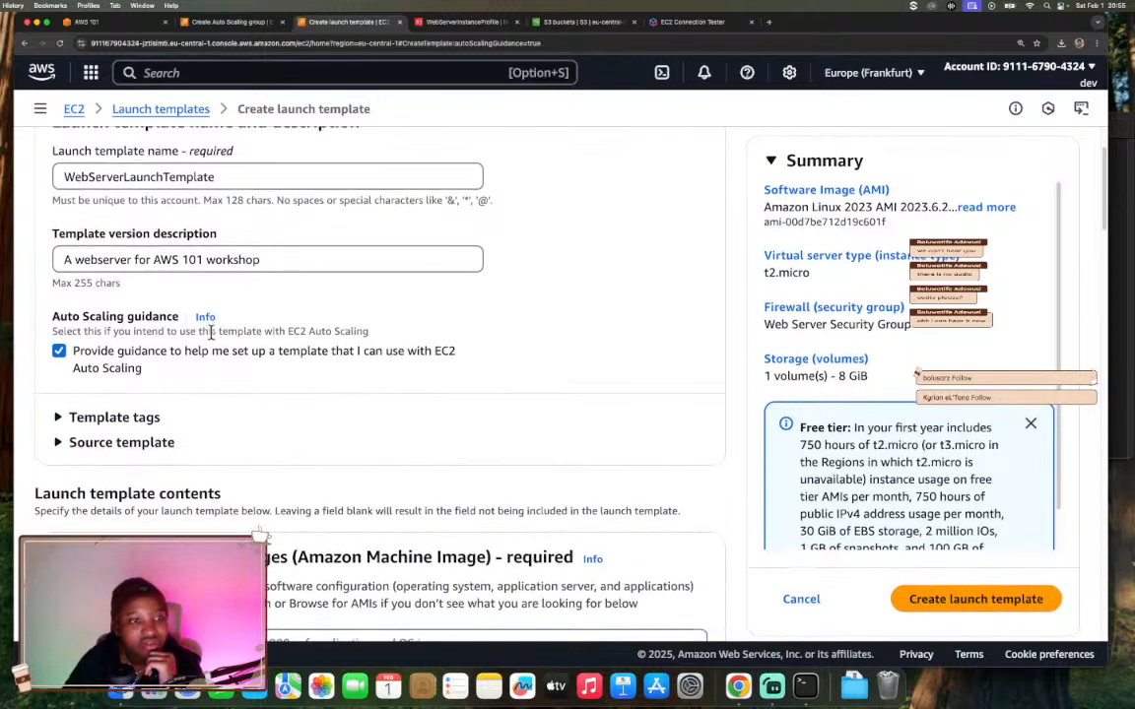
{"action": "scroll", "coordinate": [211, 333], "scroll_direction": "down", "scroll_amount": 1}
{"action": "scroll", "coordinate": [211, 339], "scroll_direction": "down", "scroll_amount": 3}
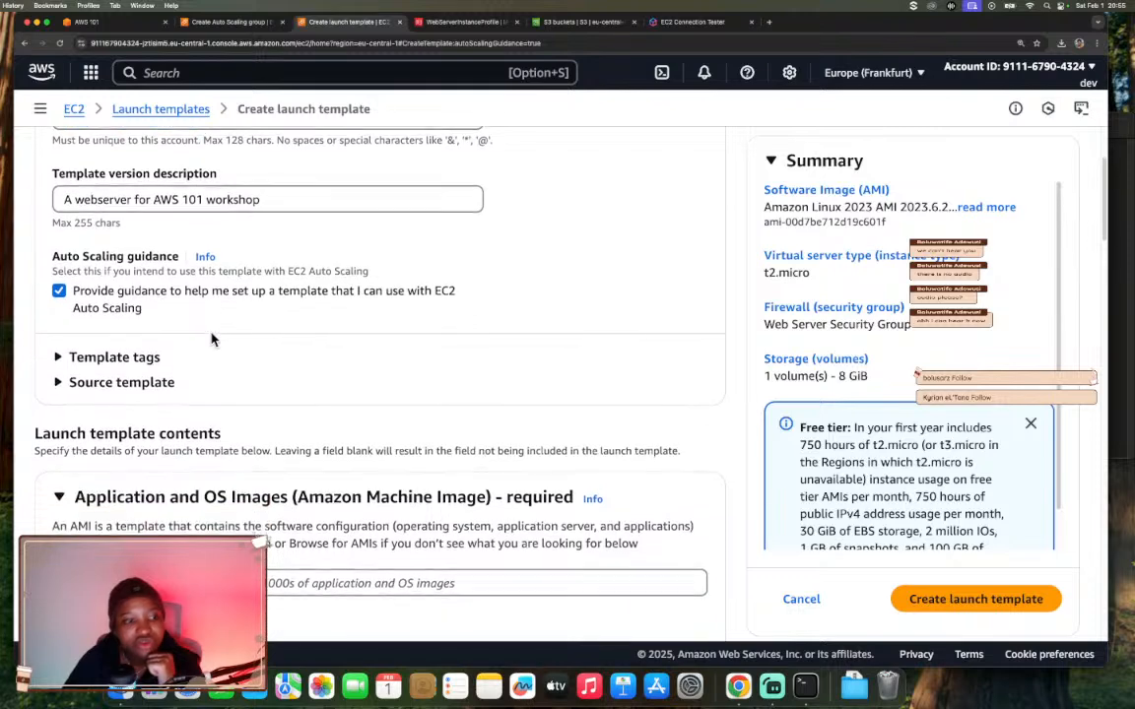
{"action": "scroll", "coordinate": [212, 340], "scroll_direction": "down", "scroll_amount": 1}
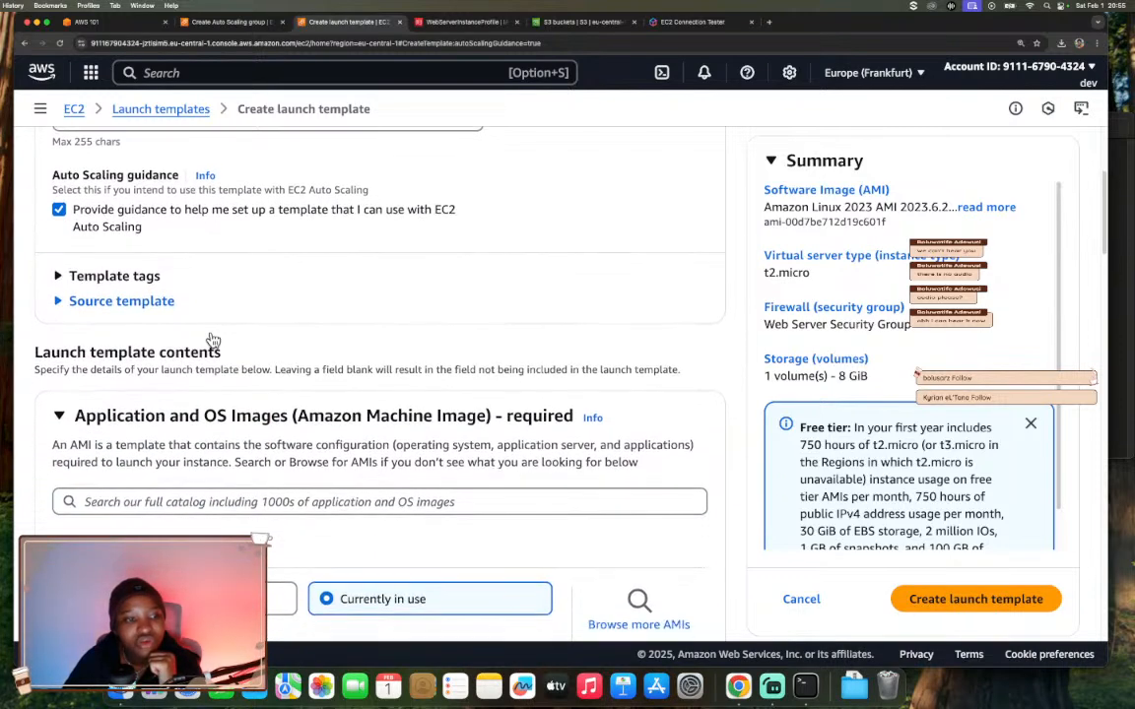
{"action": "scroll", "coordinate": [211, 339], "scroll_direction": "down", "scroll_amount": 3}
{"action": "scroll", "coordinate": [211, 339], "scroll_direction": "down", "scroll_amount": 3}
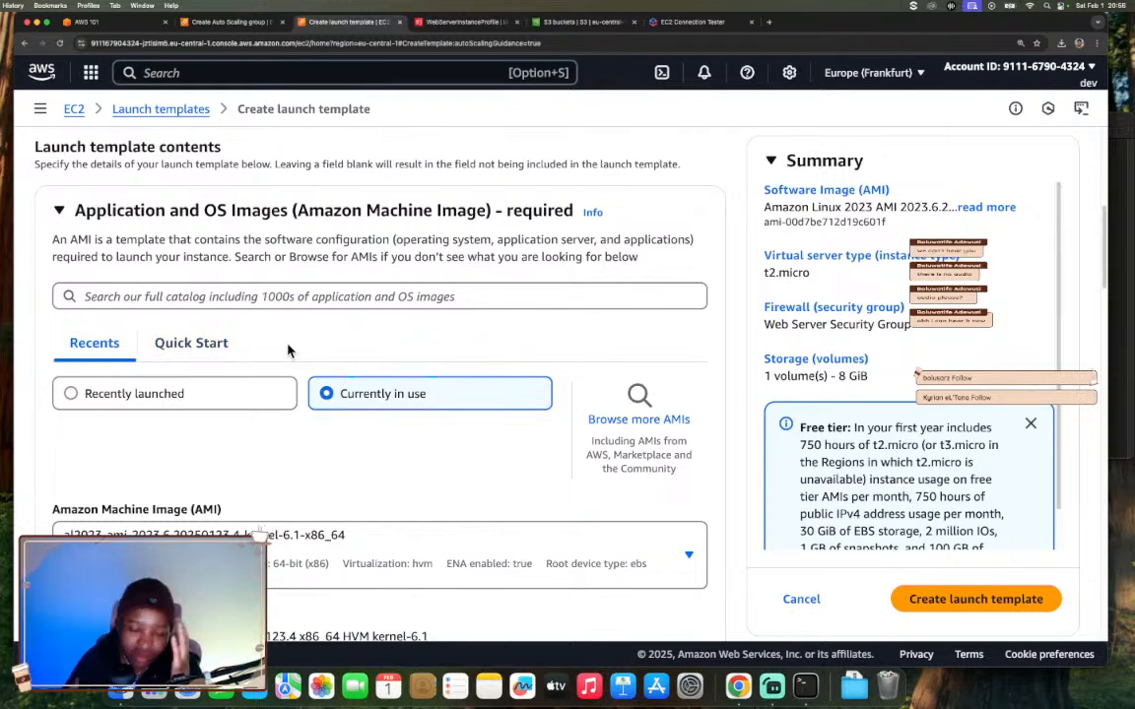
{"action": "scroll", "coordinate": [451, 443], "scroll_direction": "down", "scroll_amount": 3}
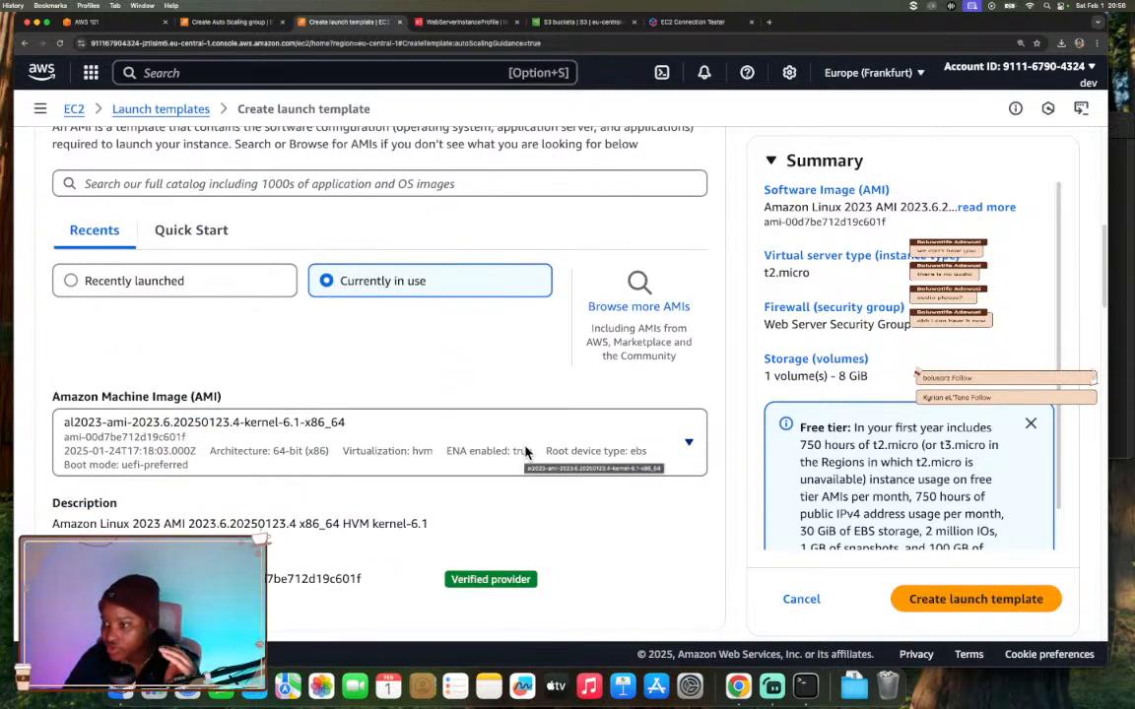
{"action": "scroll", "coordinate": [525, 451], "scroll_direction": "down", "scroll_amount": 6}
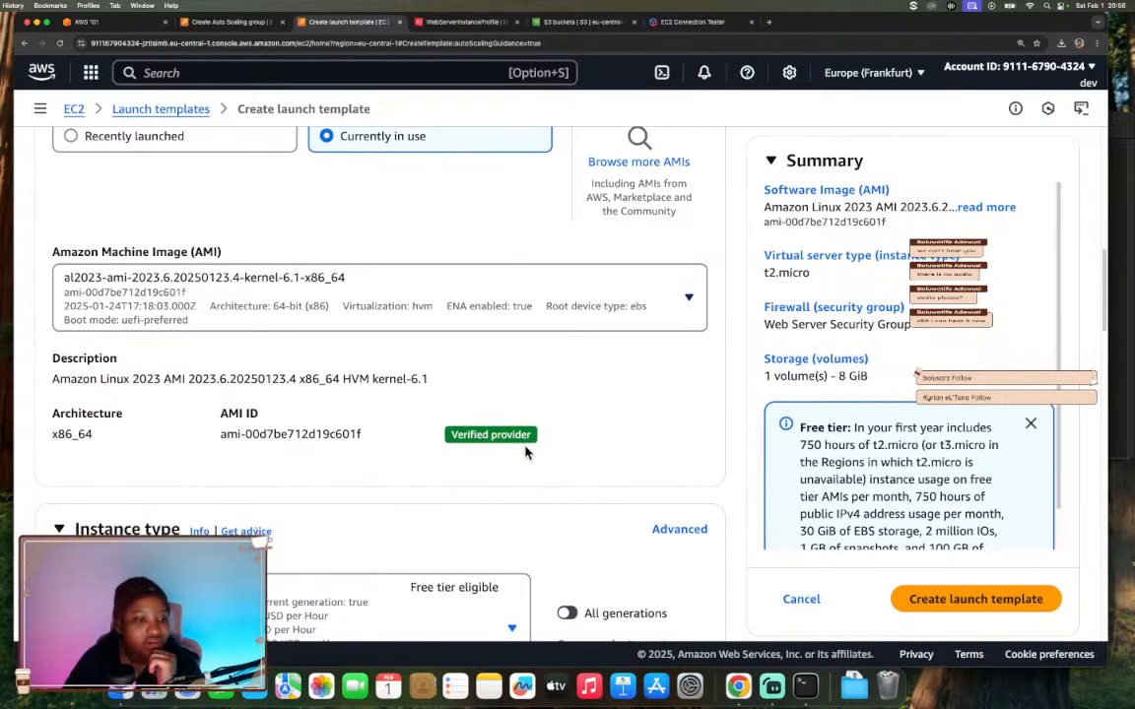
{"action": "scroll", "coordinate": [525, 451], "scroll_direction": "down", "scroll_amount": 2}
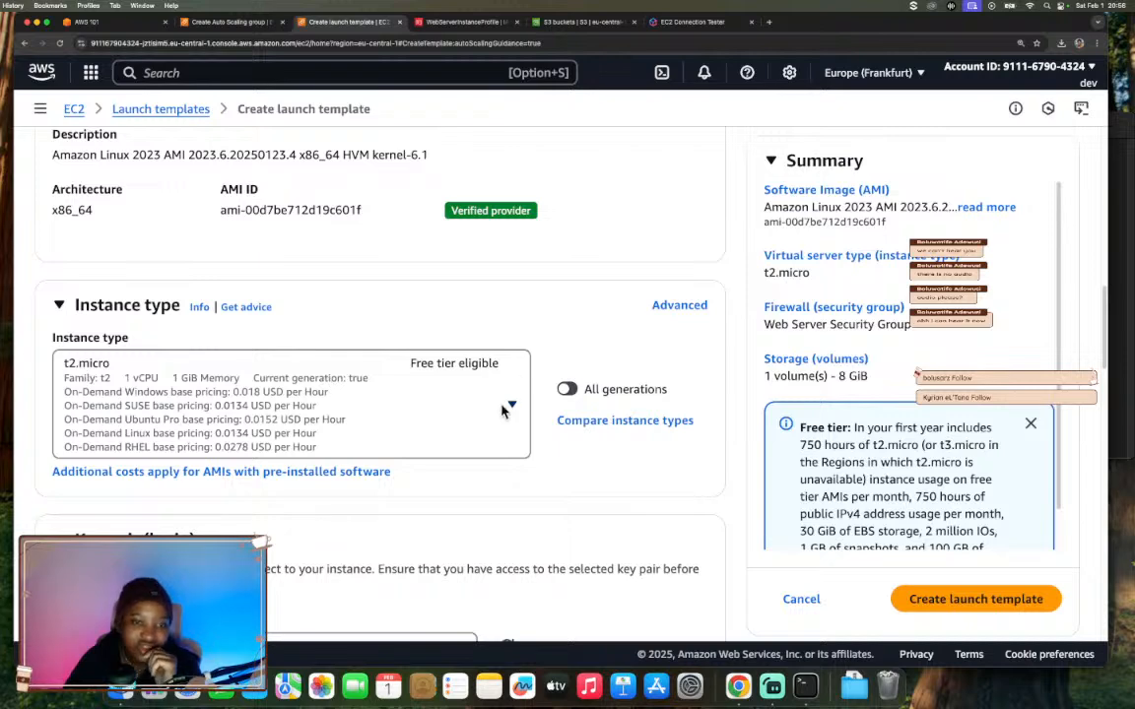
{"action": "scroll", "coordinate": [442, 426], "scroll_direction": "down", "scroll_amount": 9}
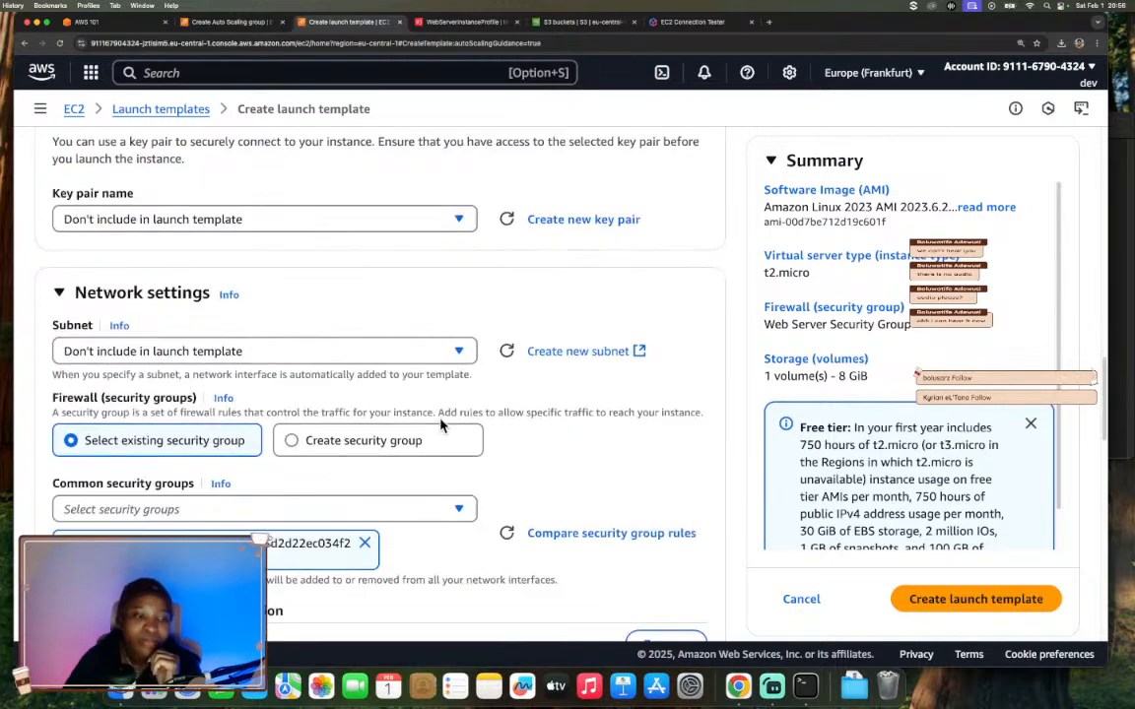
- Check the key pair setting together with the subnet and security group choices
{"action": "scroll", "coordinate": [414, 375], "scroll_direction": "up", "scroll_amount": 1}
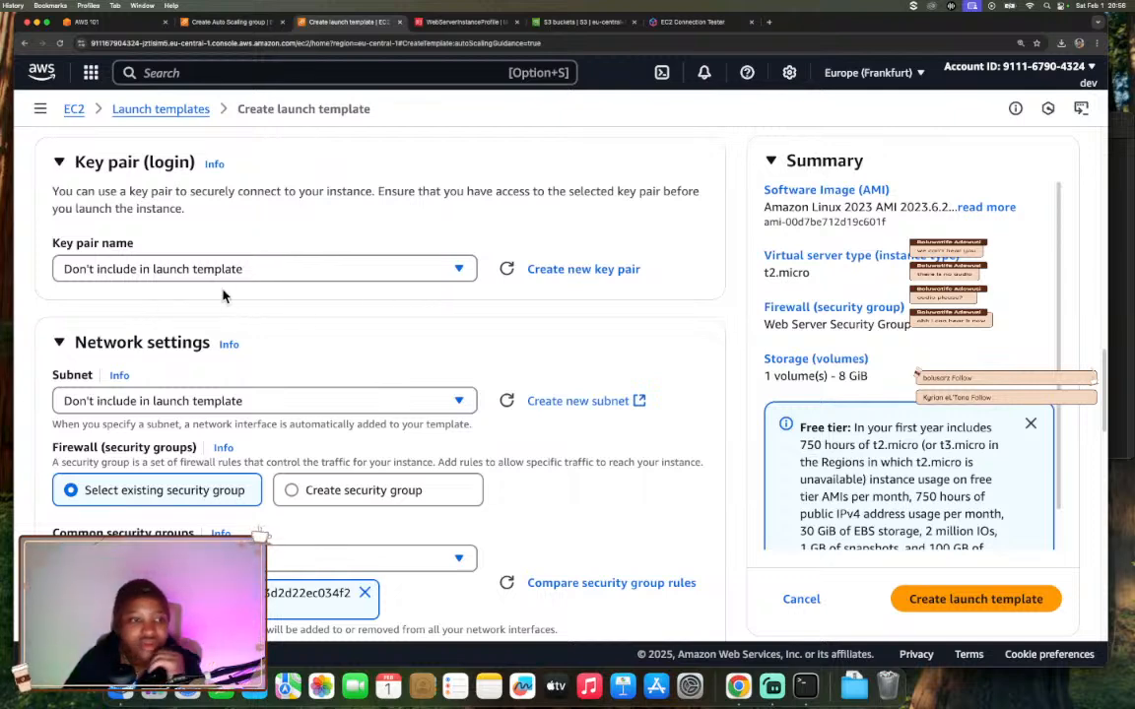
{"action": "left_click", "coordinate": [272, 279]}
{"action": "left_click", "coordinate": [272, 280]}
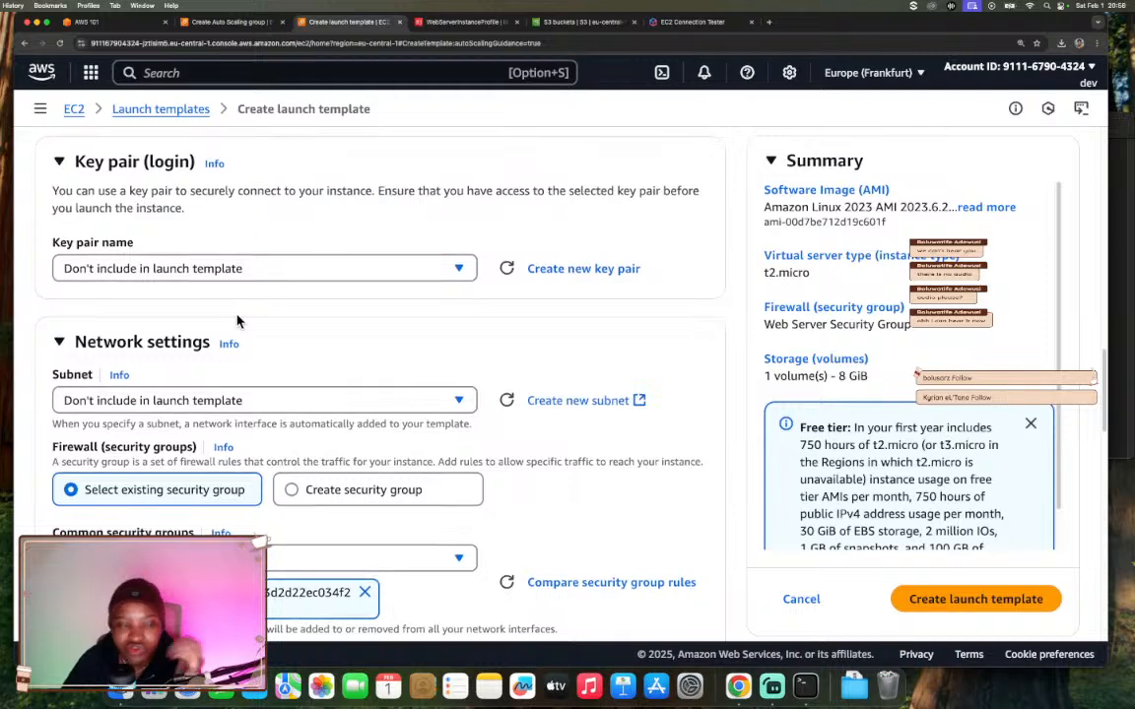
{"action": "scroll", "coordinate": [236, 315], "scroll_direction": "down", "scroll_amount": 1}
{"action": "scroll", "coordinate": [236, 321], "scroll_direction": "down", "scroll_amount": 2}
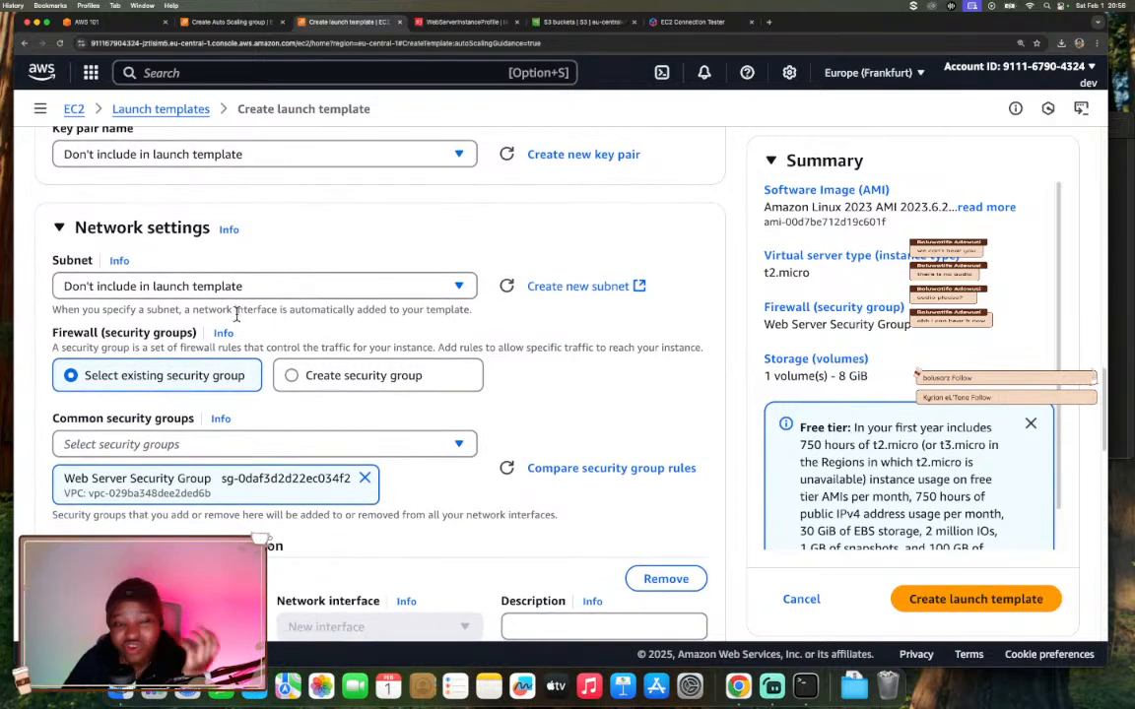
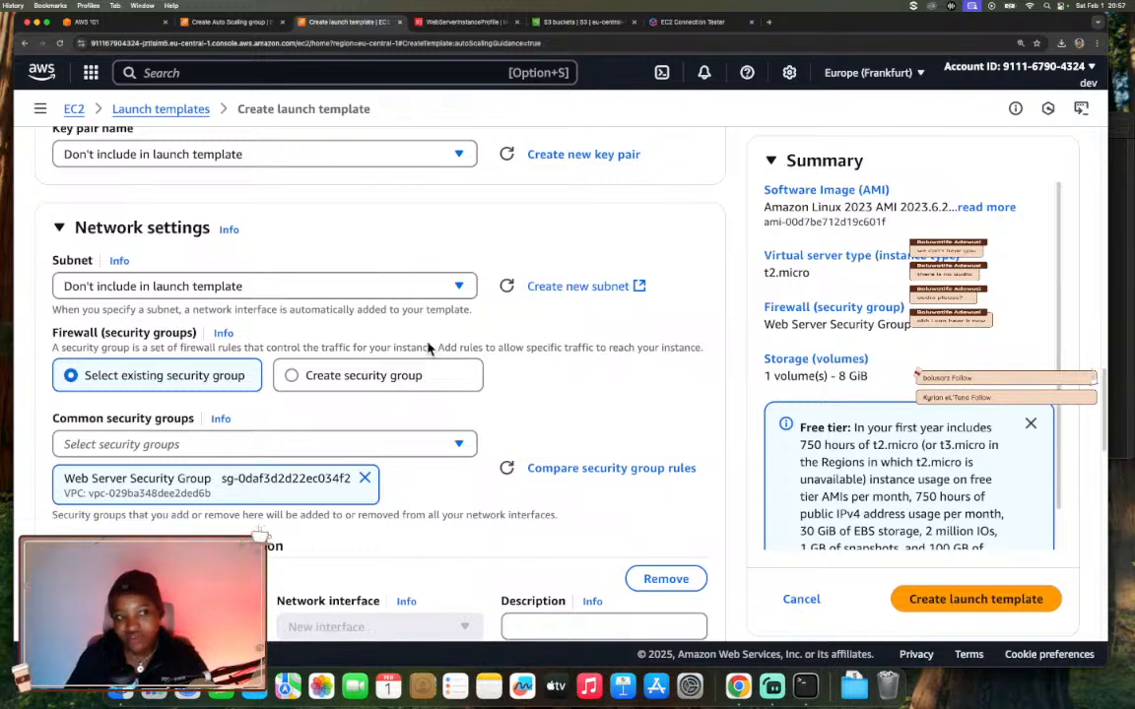
- Review the remaining network interface options and the storage volumes of the launch template
{"action": "scroll", "coordinate": [485, 367], "scroll_direction": "down", "scroll_amount": 2}
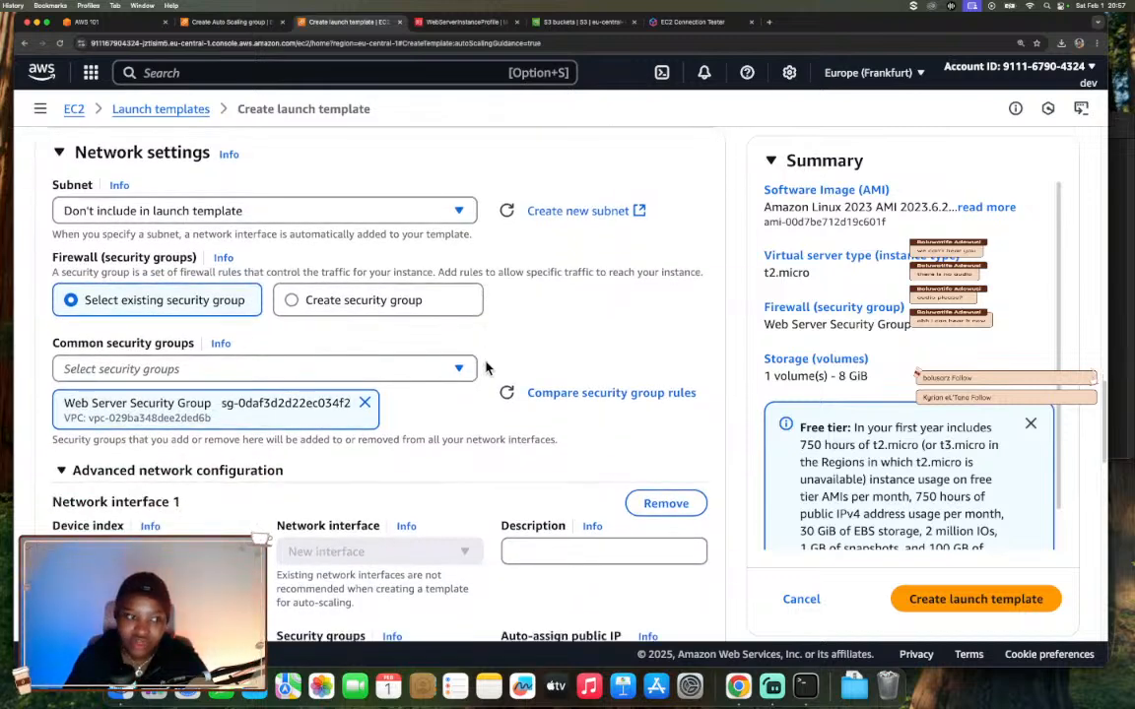
{"action": "scroll", "coordinate": [486, 367], "scroll_direction": "down", "scroll_amount": 2}
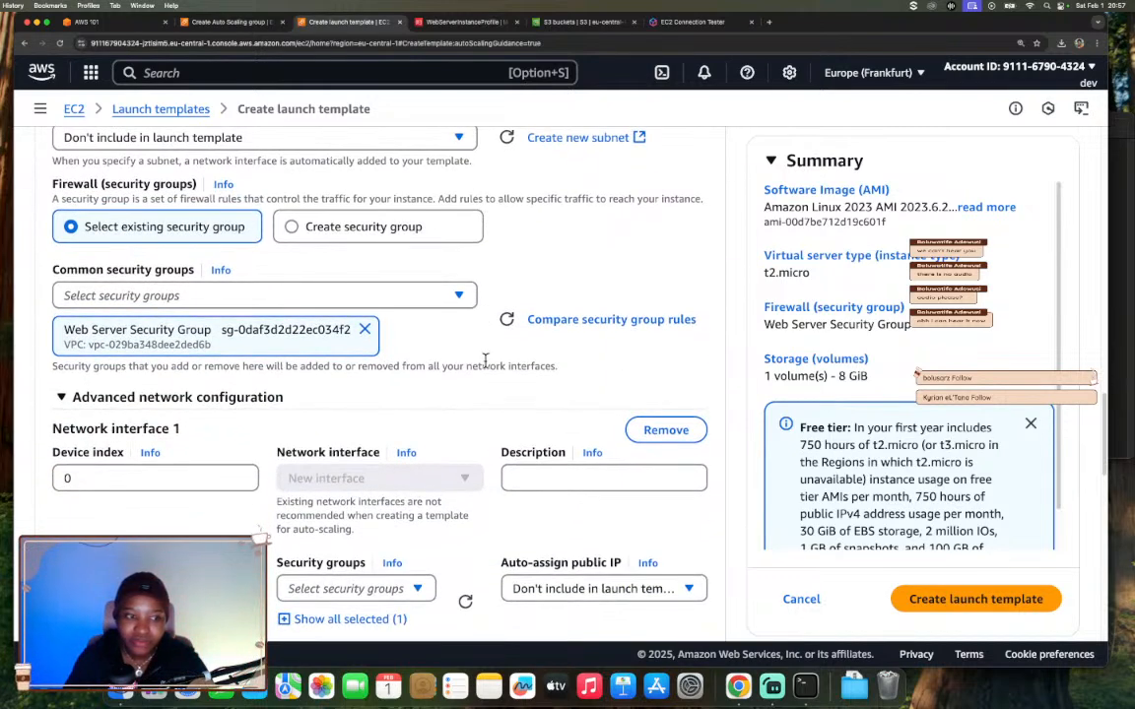
{"action": "scroll", "coordinate": [486, 360], "scroll_direction": "down", "scroll_amount": 1}
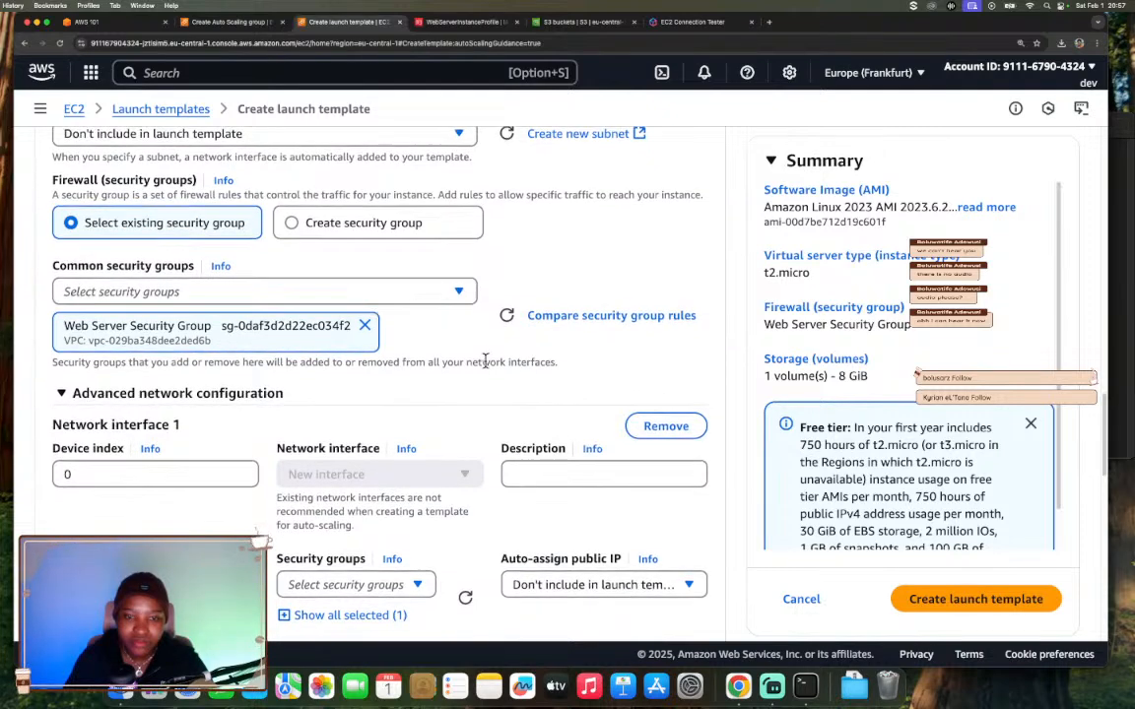
{"action": "scroll", "coordinate": [486, 360], "scroll_direction": "down", "scroll_amount": 1}
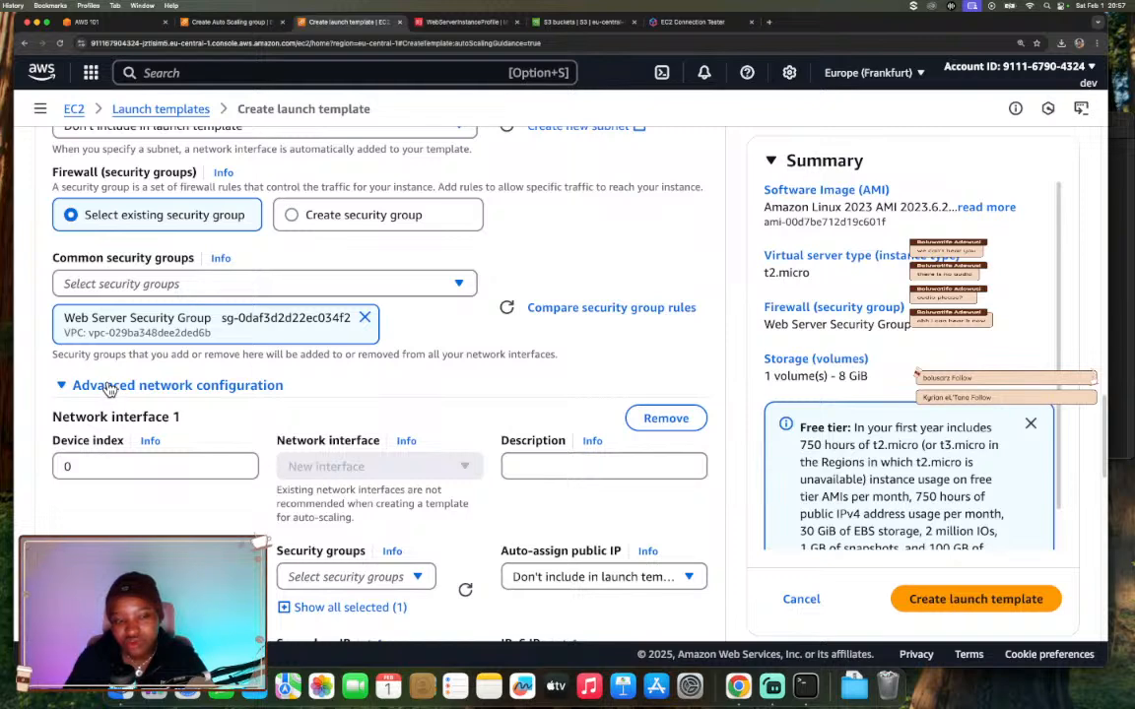
{"action": "scroll", "coordinate": [108, 389], "scroll_direction": "down", "scroll_amount": 6}
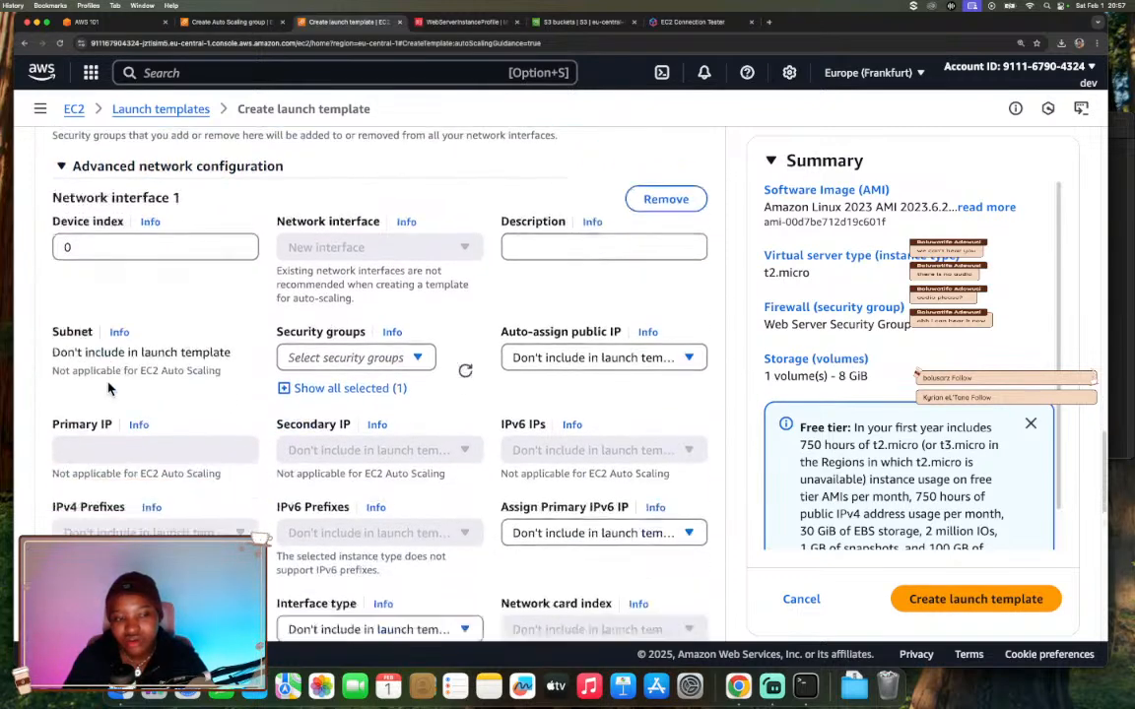
{"action": "scroll", "coordinate": [109, 388], "scroll_direction": "down", "scroll_amount": 1}
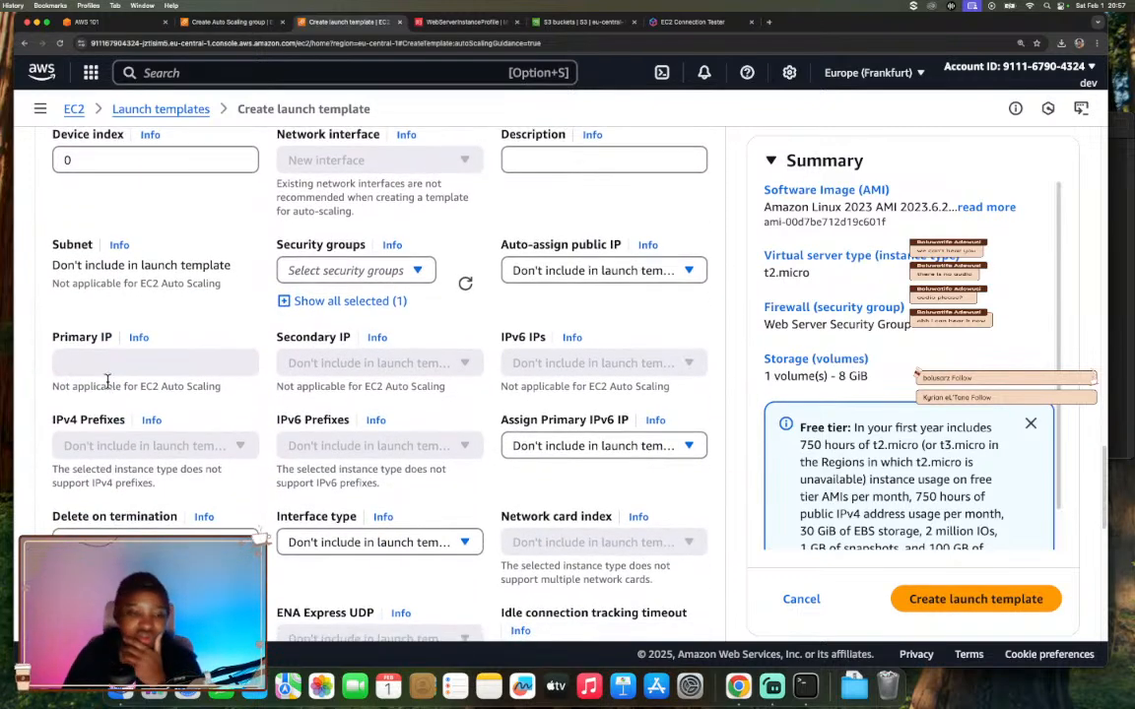
{"action": "scroll", "coordinate": [108, 384], "scroll_direction": "down", "scroll_amount": 8}
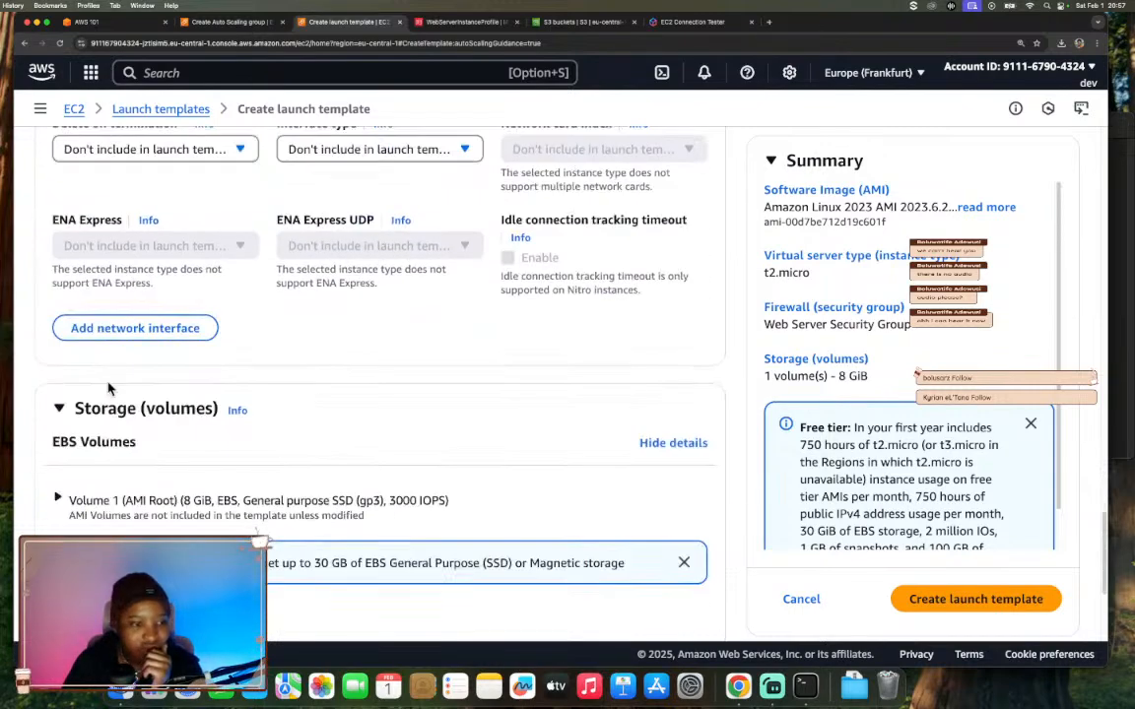
{"action": "scroll", "coordinate": [108, 389], "scroll_direction": "down", "scroll_amount": 6}
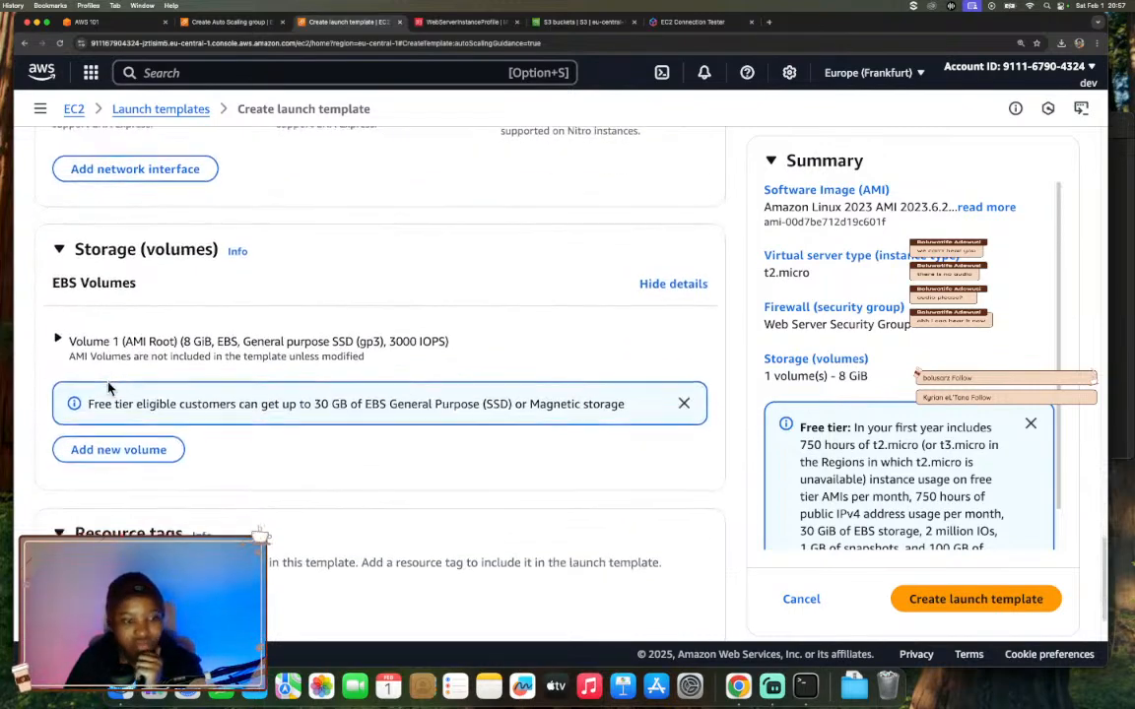
{"action": "scroll", "coordinate": [108, 388], "scroll_direction": "up", "scroll_amount": 13}
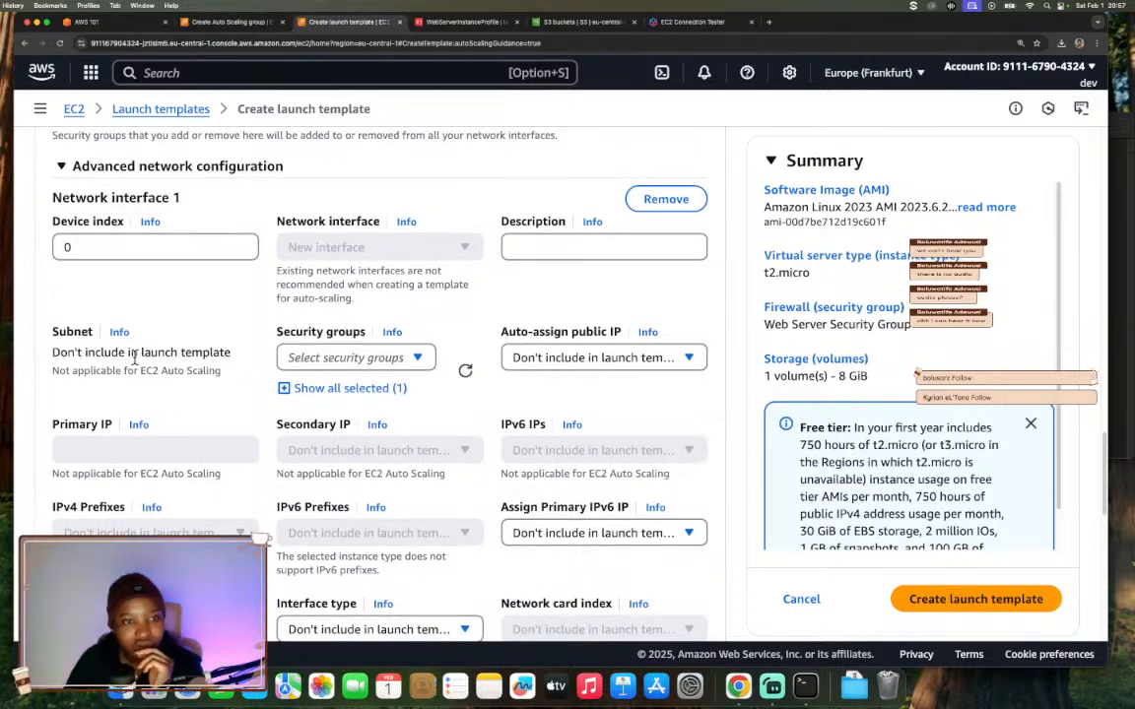
- Recheck the common security group and Network interface 1 settings, and collapse the advanced network configuration
{"action": "scroll", "coordinate": [132, 360], "scroll_direction": "up", "scroll_amount": 5}
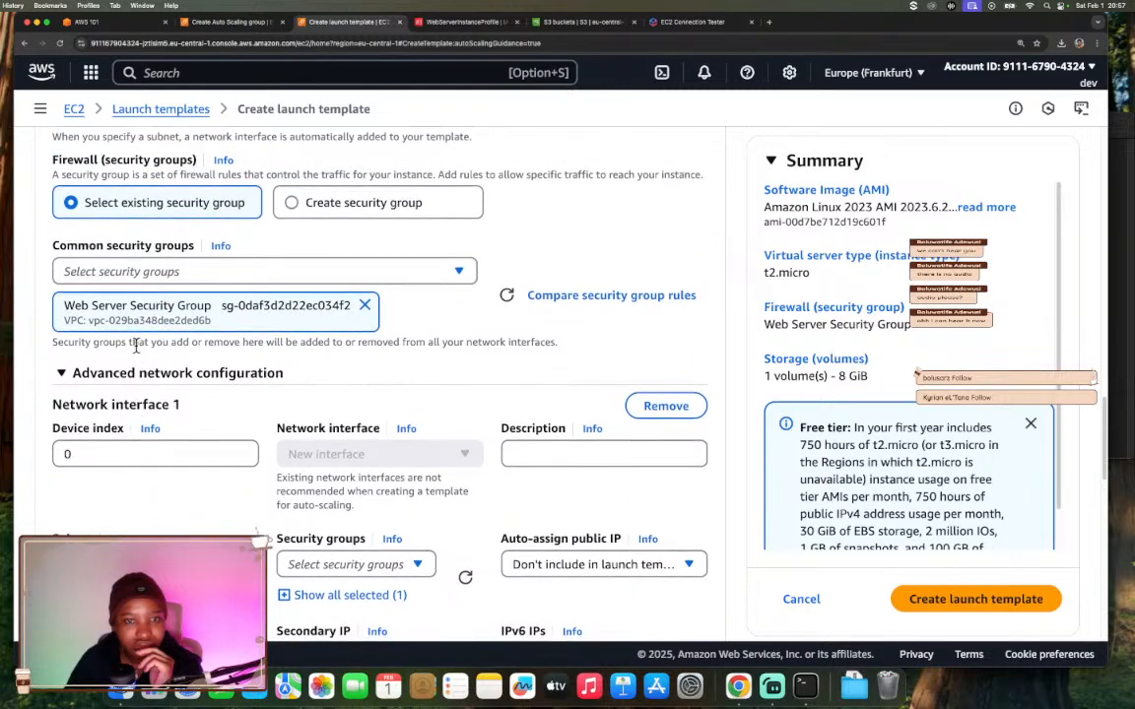
{"action": "scroll", "coordinate": [137, 353], "scroll_direction": "down", "scroll_amount": 2}
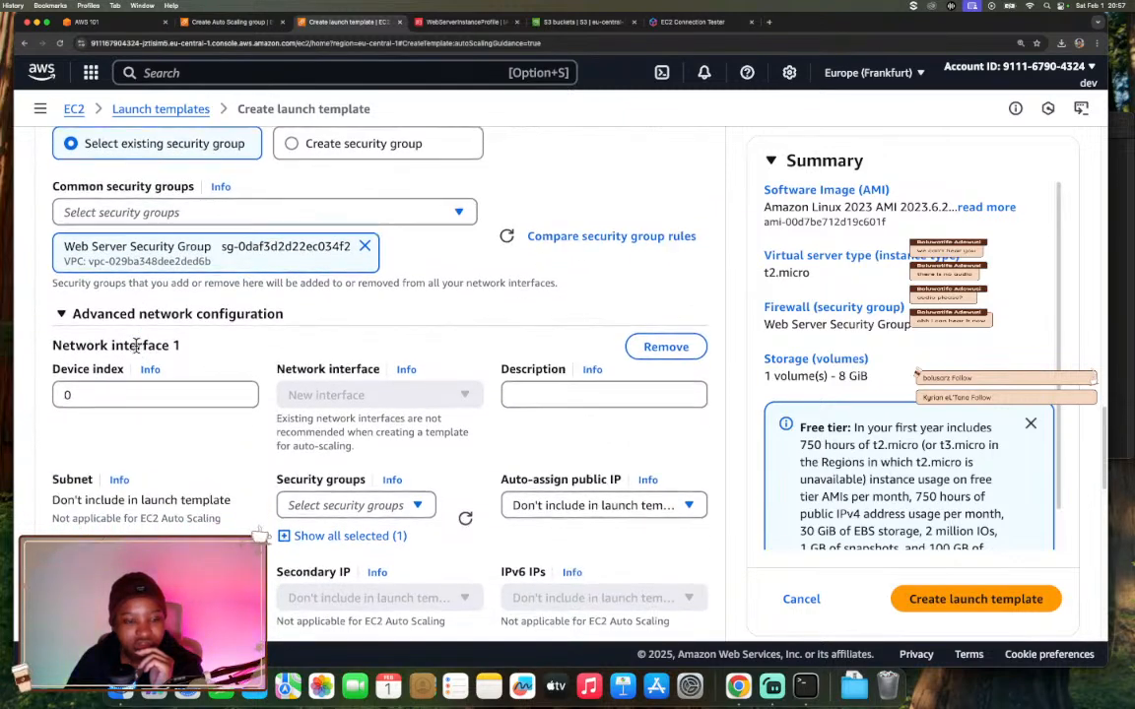
{"action": "scroll", "coordinate": [136, 346], "scroll_direction": "down", "scroll_amount": 1}
{"action": "scroll", "coordinate": [138, 351], "scroll_direction": "up", "scroll_amount": 1}
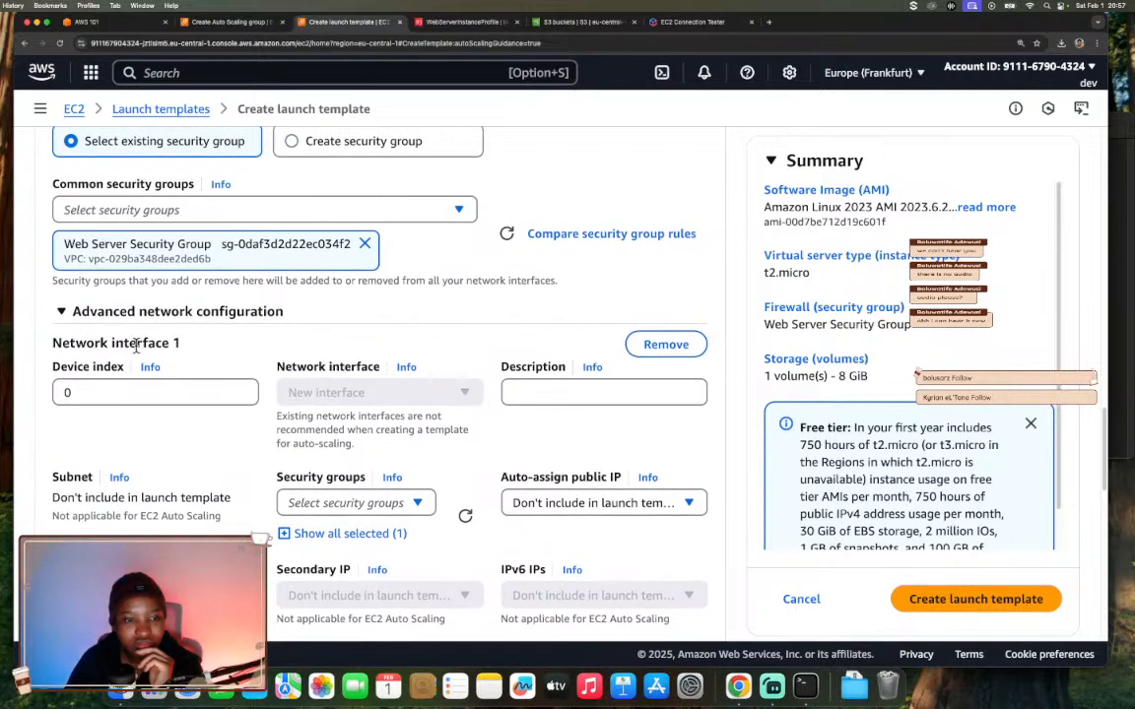
{"action": "scroll", "coordinate": [137, 349], "scroll_direction": "up", "scroll_amount": 2}
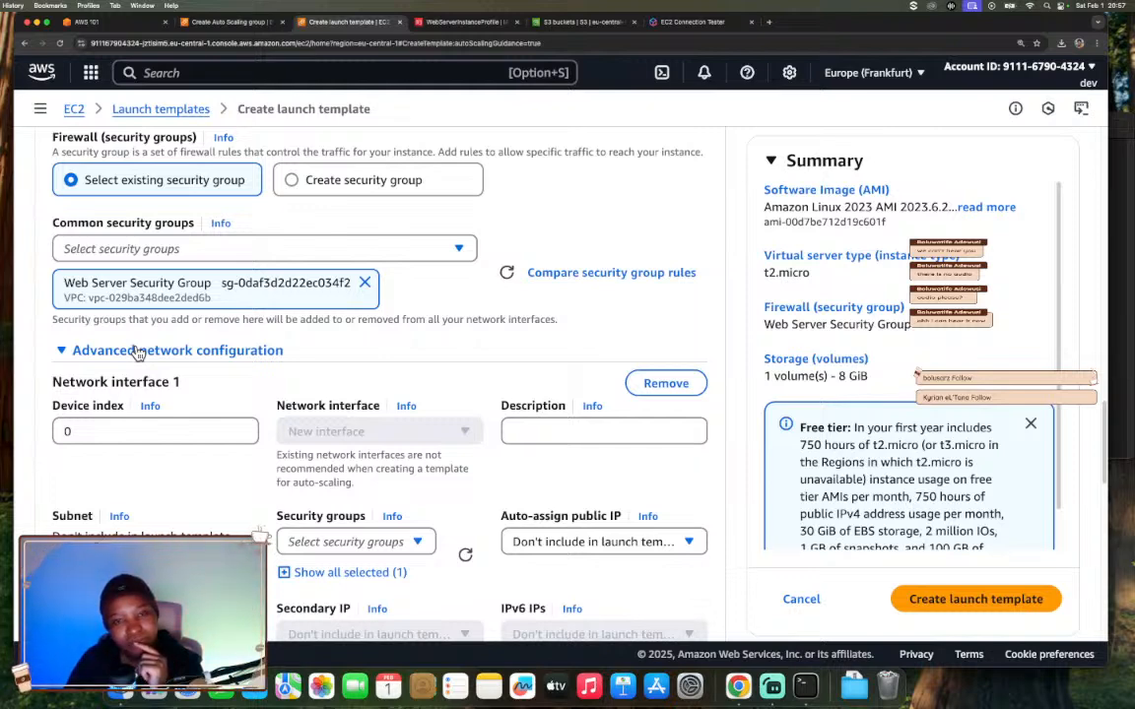
{"action": "left_click", "coordinate": [138, 352]}
- Create the launch template with the configured settings, leaving the storage volumes and resource tags as they are
{"action": "scroll", "coordinate": [288, 441], "scroll_direction": "down", "scroll_amount": 3}
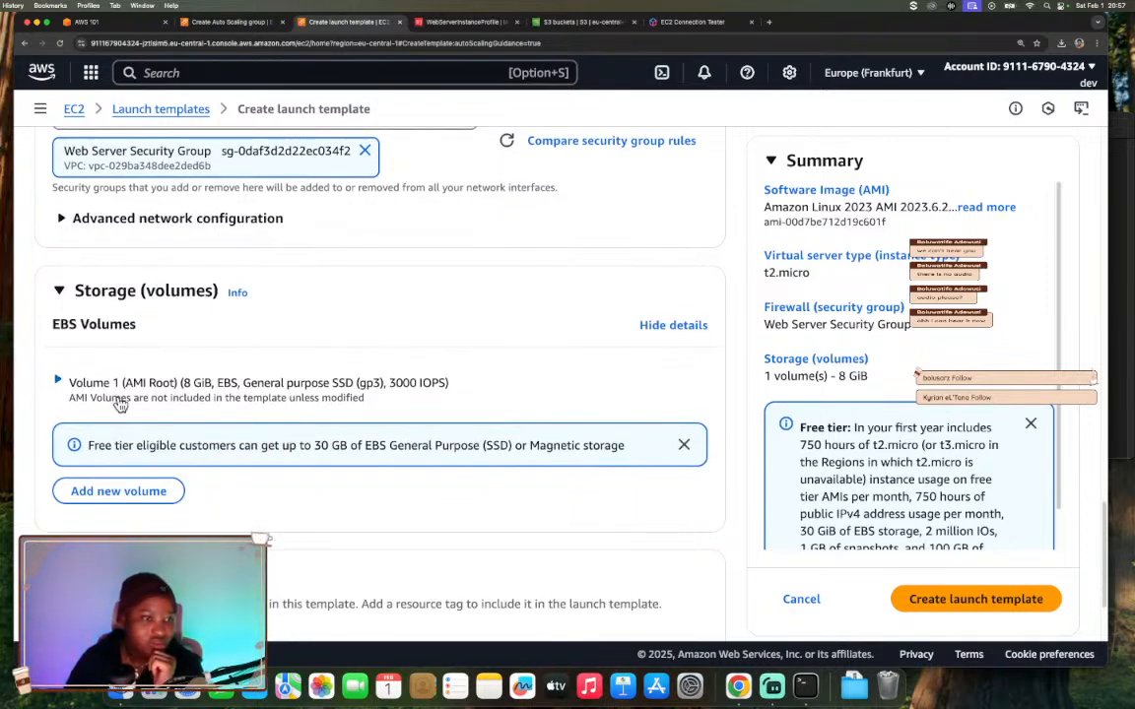
{"action": "scroll", "coordinate": [132, 400], "scroll_direction": "down", "scroll_amount": 1}
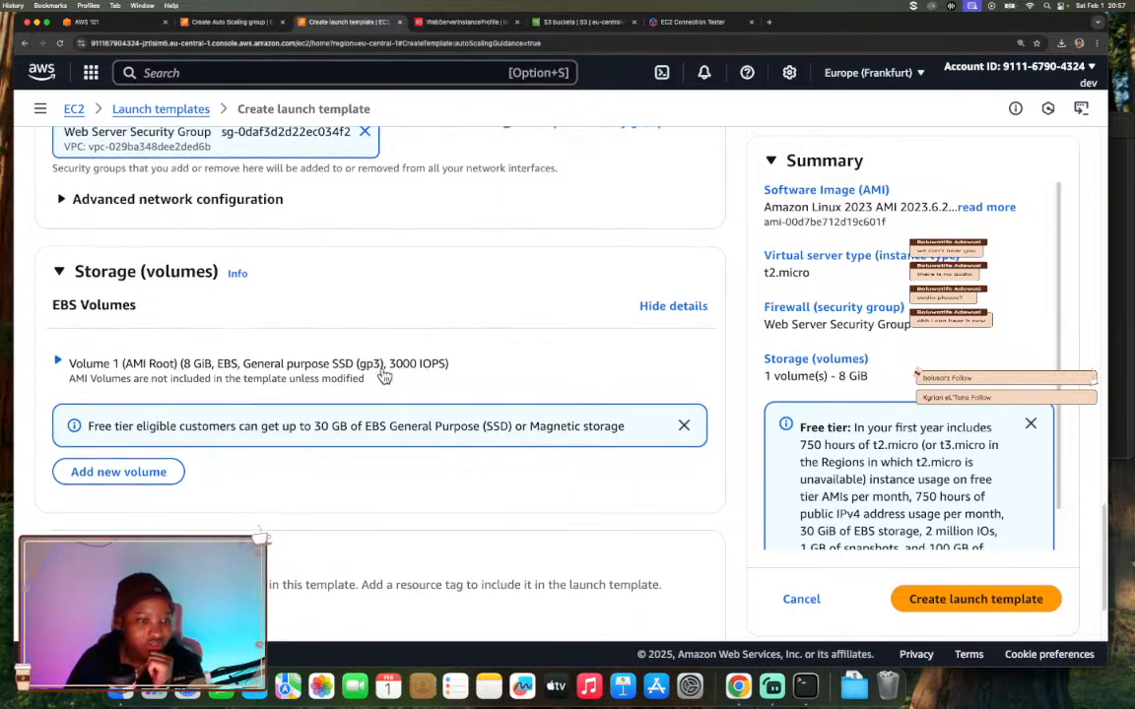
{"action": "scroll", "coordinate": [298, 425], "scroll_direction": "down", "scroll_amount": 3}
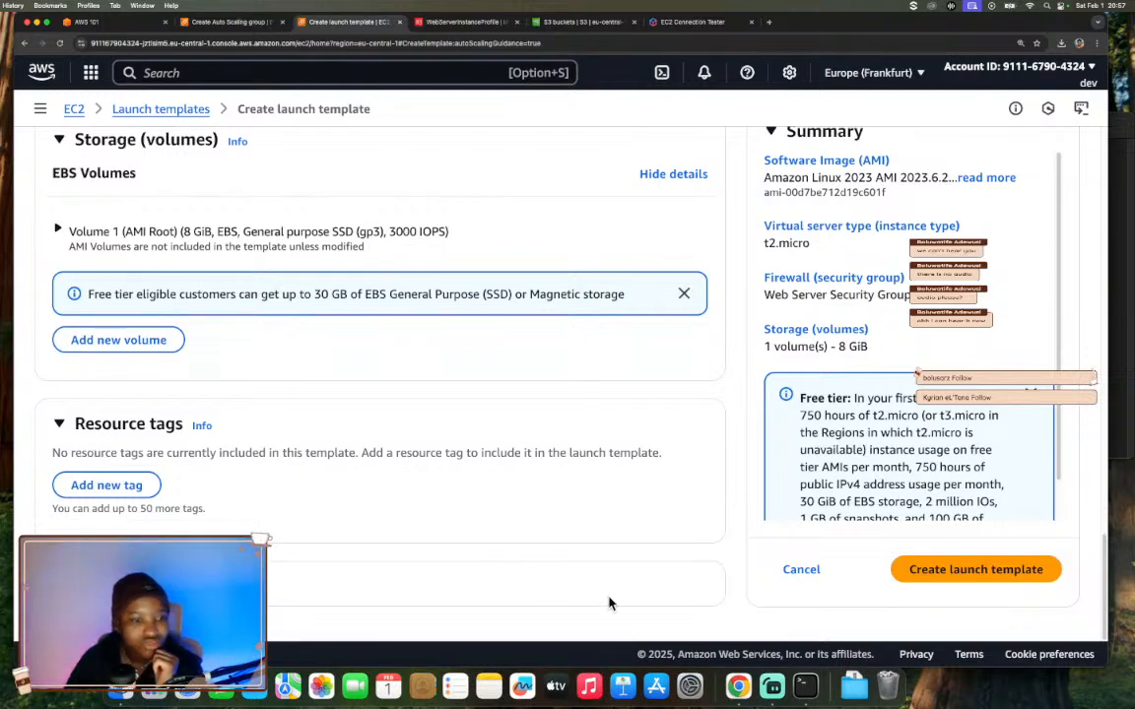
{"action": "left_click", "coordinate": [942, 570]}
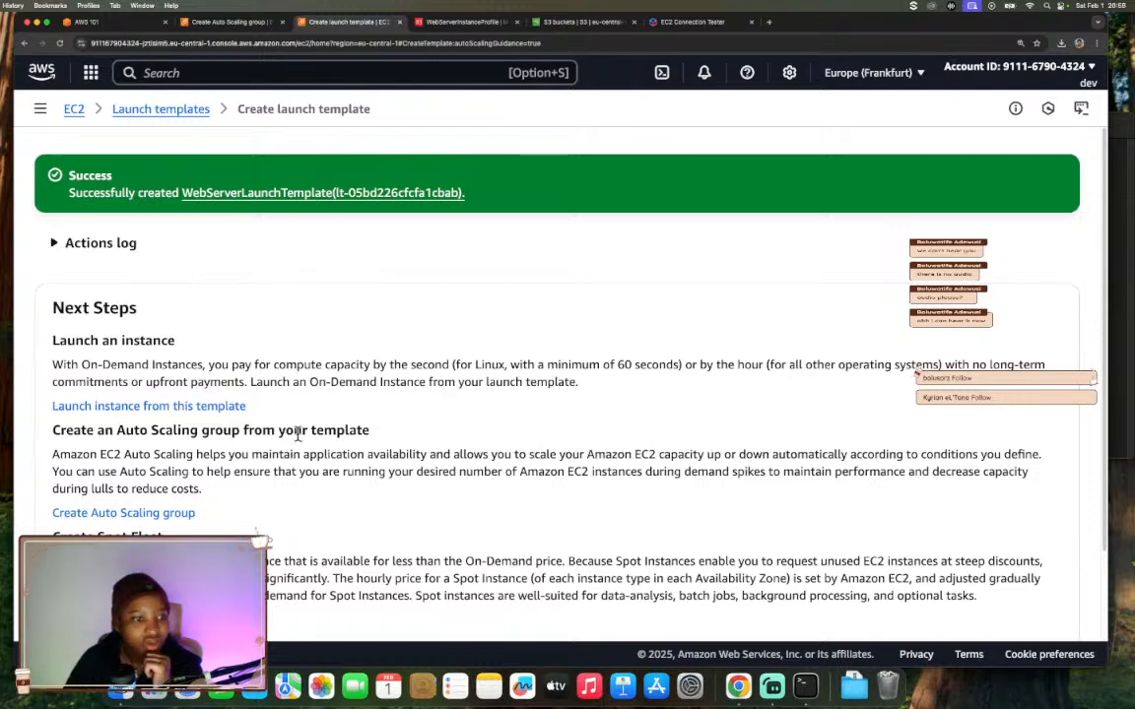
- Open the list of launch templates and display the instance details of WebServerLaunchTemplate in an enlarged details area
{"action": "scroll", "coordinate": [297, 433], "scroll_direction": "down", "scroll_amount": 2}
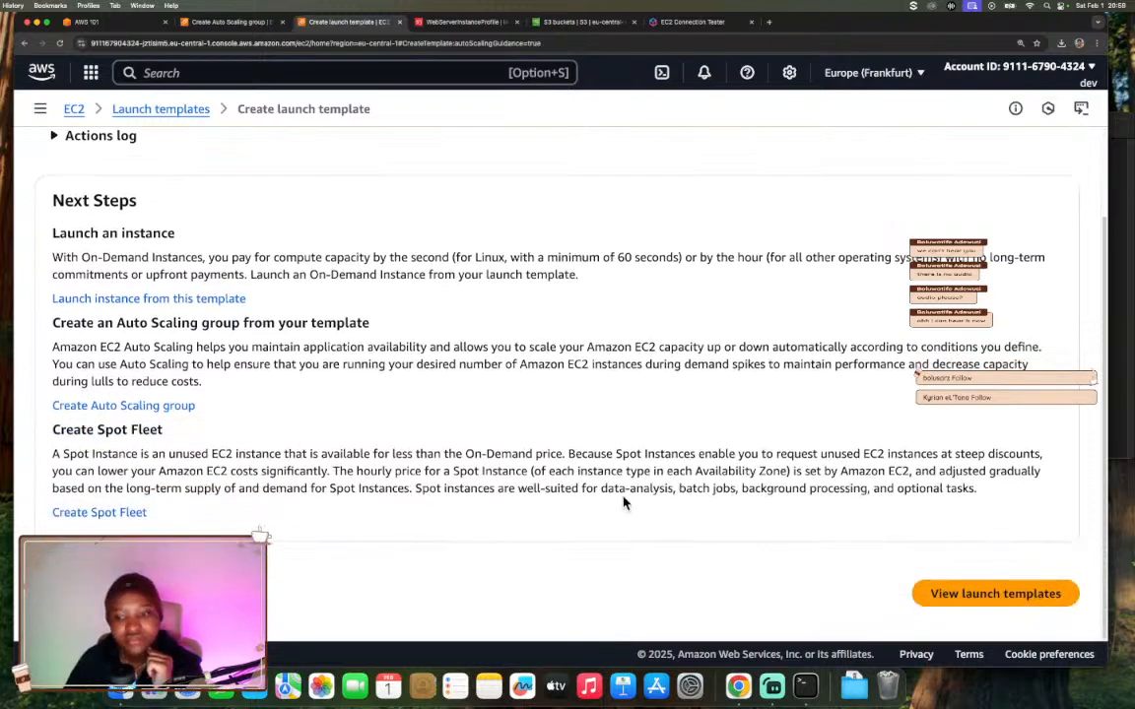
{"action": "left_click", "coordinate": [943, 594]}
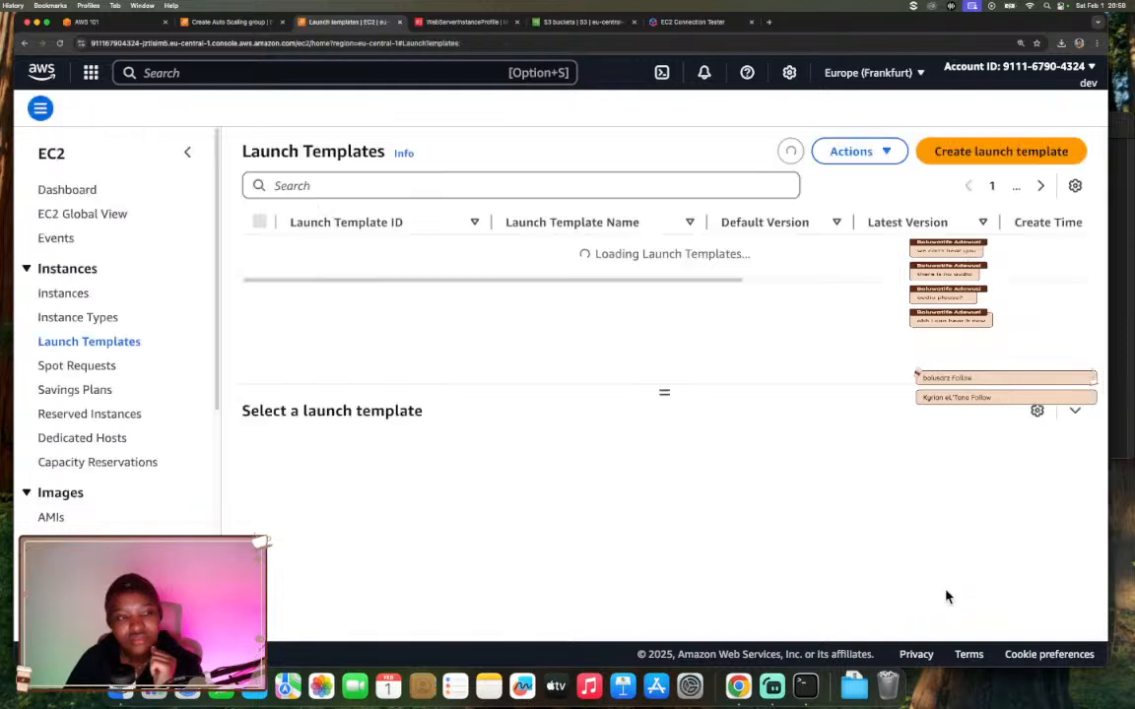
{"action": "left_click", "coordinate": [438, 252]}
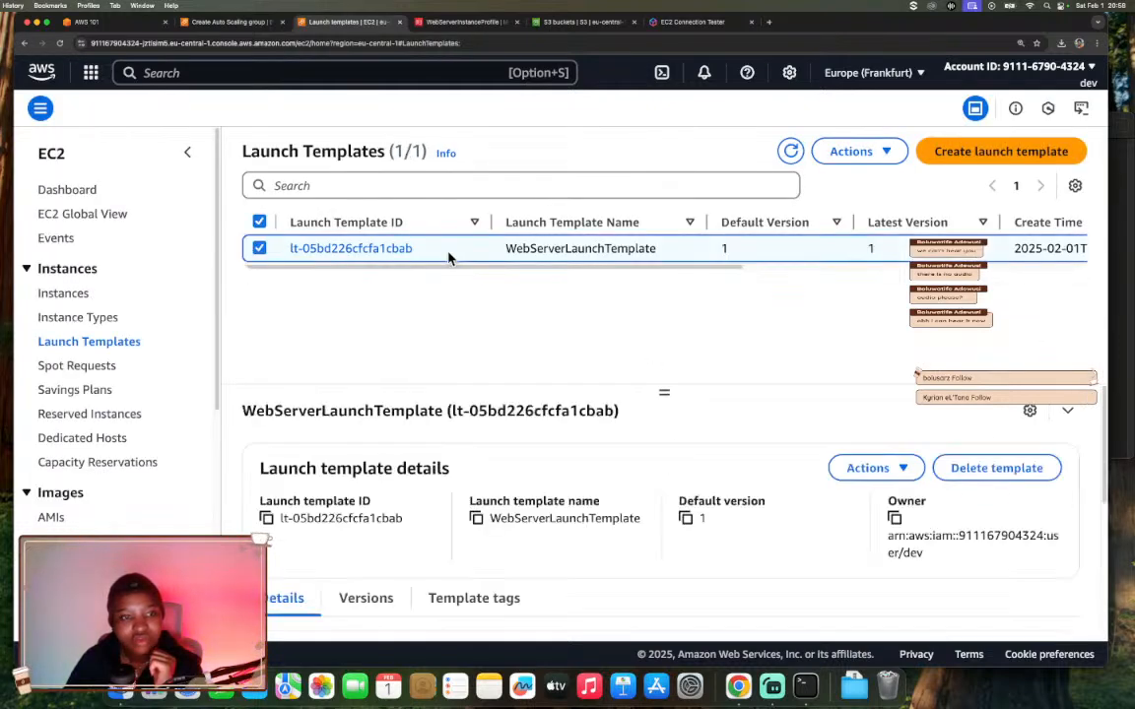
{"action": "scroll", "coordinate": [660, 529], "scroll_direction": "down", "scroll_amount": 6}
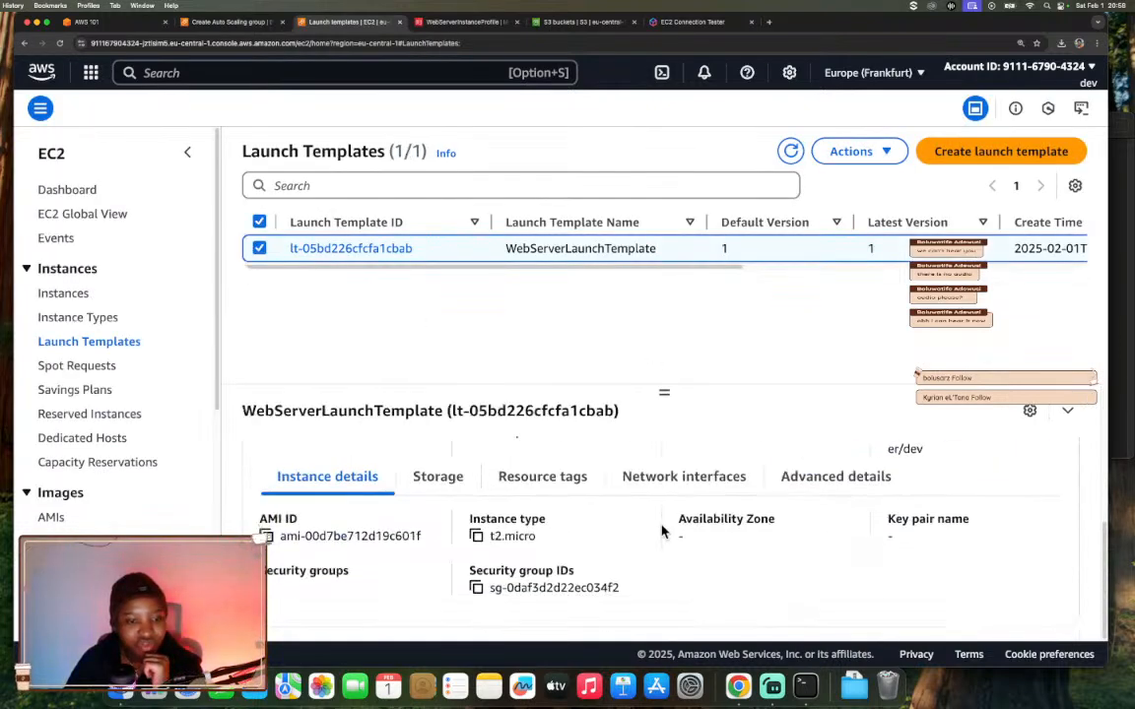
{"action": "left_click_drag", "start_coordinate": [674, 396], "coordinate": [669, 309]}
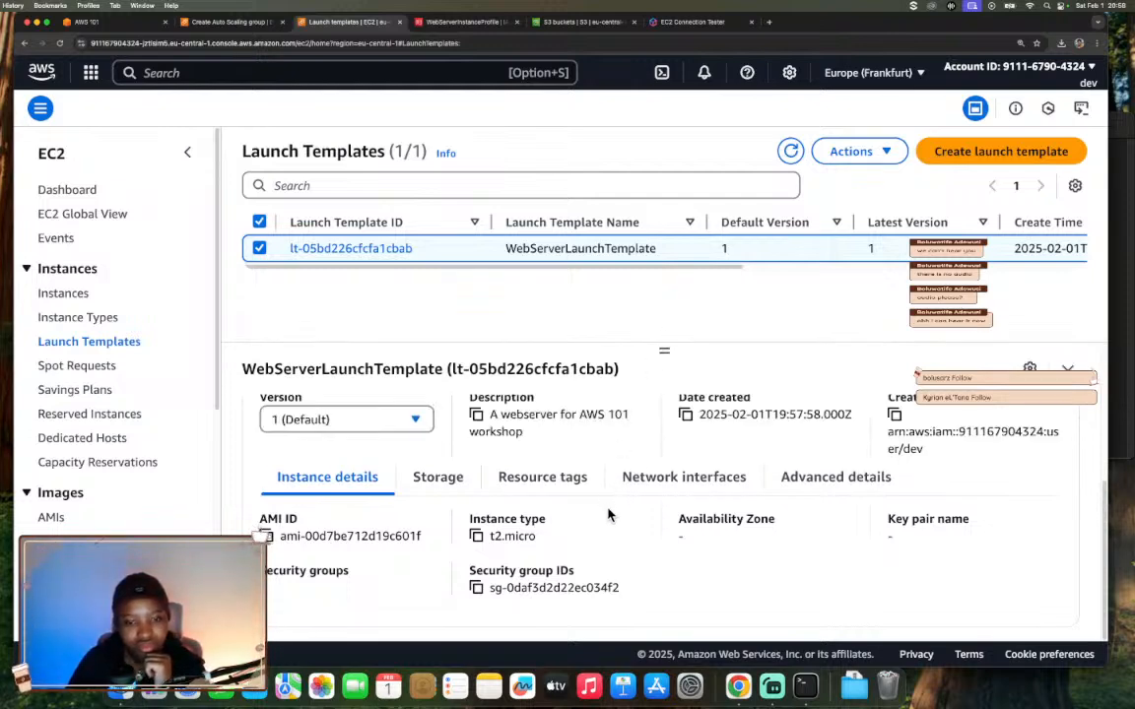
- Check the storage volumes and resource tags recorded in WebServerLaunchTemplate
{"action": "left_click", "coordinate": [436, 483]}
{"action": "scroll", "coordinate": [562, 504], "scroll_direction": "down", "scroll_amount": 3}
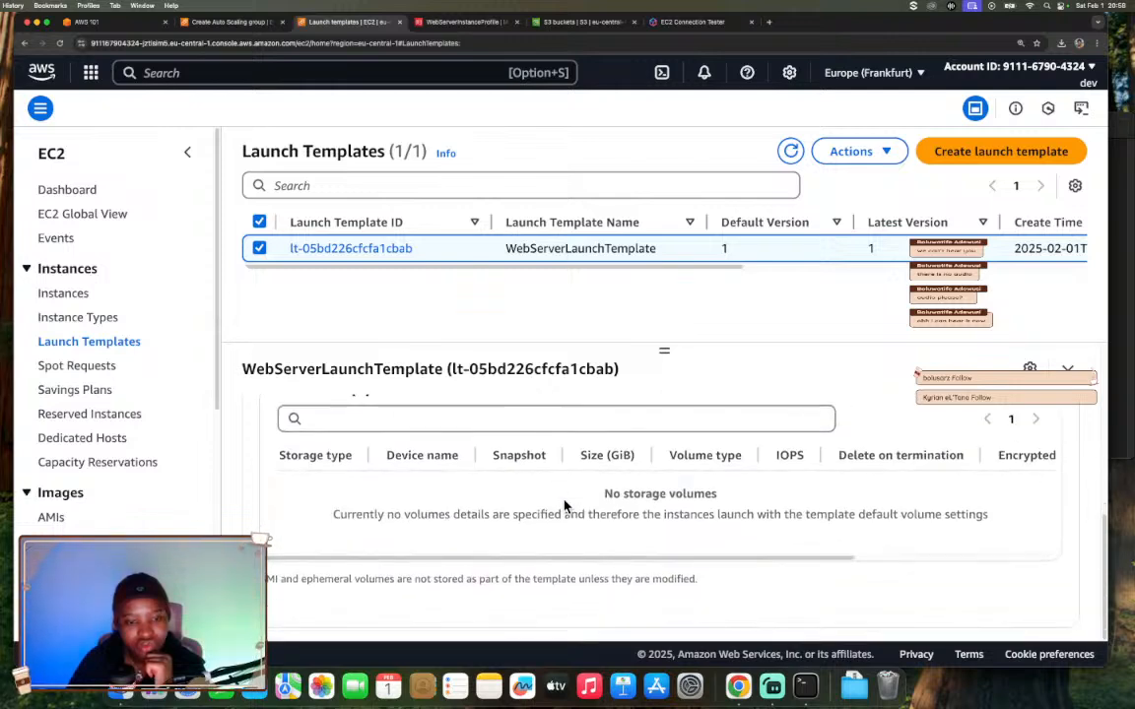
{"action": "scroll", "coordinate": [564, 506], "scroll_direction": "up", "scroll_amount": 5}
{"action": "left_click", "coordinate": [560, 583]}
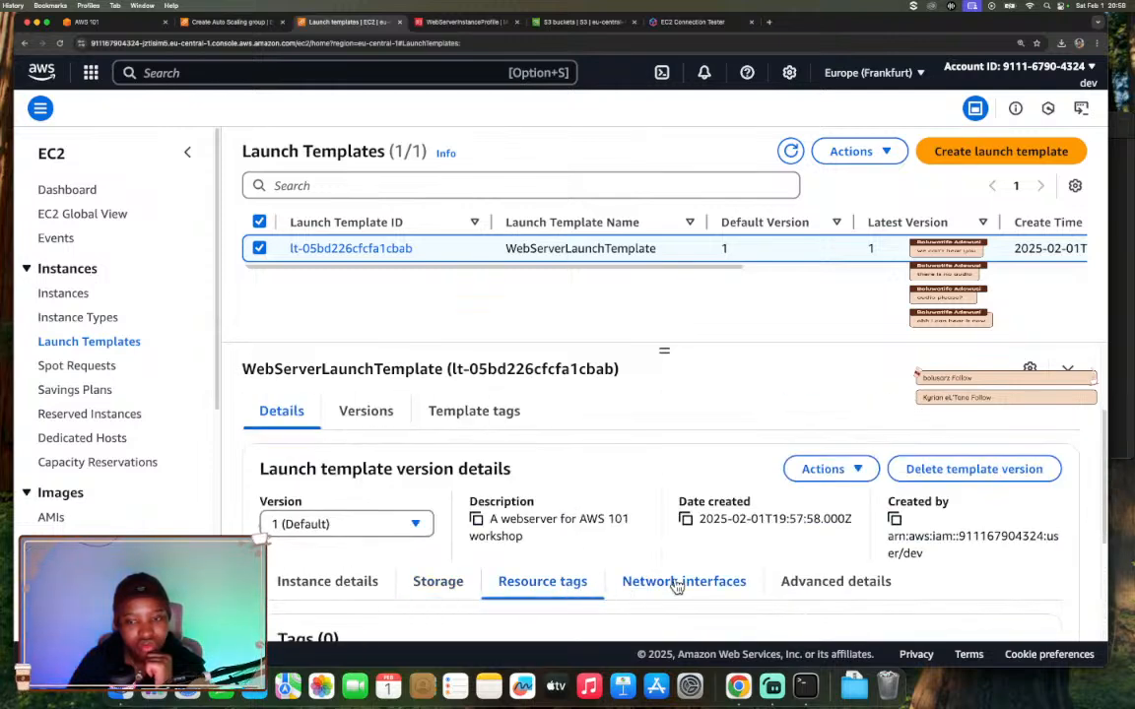
{"action": "scroll", "coordinate": [673, 582], "scroll_direction": "down", "scroll_amount": 1}
- Examine the advanced details of WebServerLaunchTemplate, from the IAM instance profile through the metadata options and user data
{"action": "left_click", "coordinate": [789, 538]}
{"action": "scroll", "coordinate": [667, 545], "scroll_direction": "down", "scroll_amount": 4}
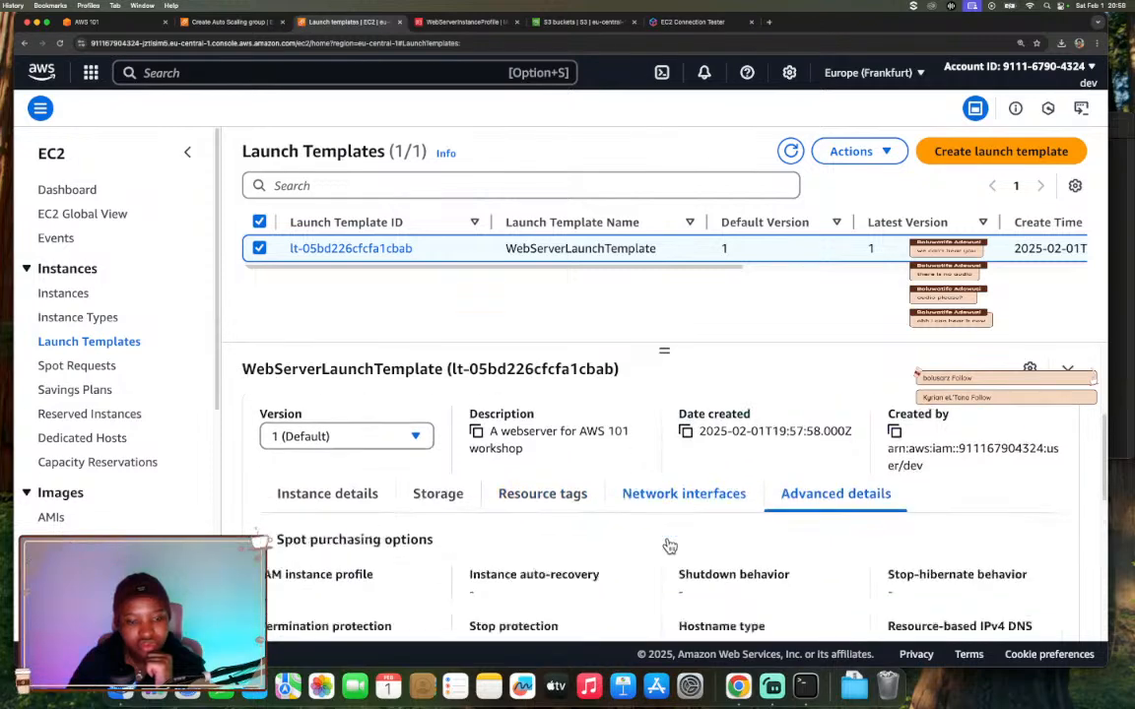
{"action": "scroll", "coordinate": [669, 546], "scroll_direction": "down", "scroll_amount": 3}
{"action": "scroll", "coordinate": [668, 544], "scroll_direction": "up", "scroll_amount": 5}
{"action": "scroll", "coordinate": [668, 545], "scroll_direction": "down", "scroll_amount": 5}
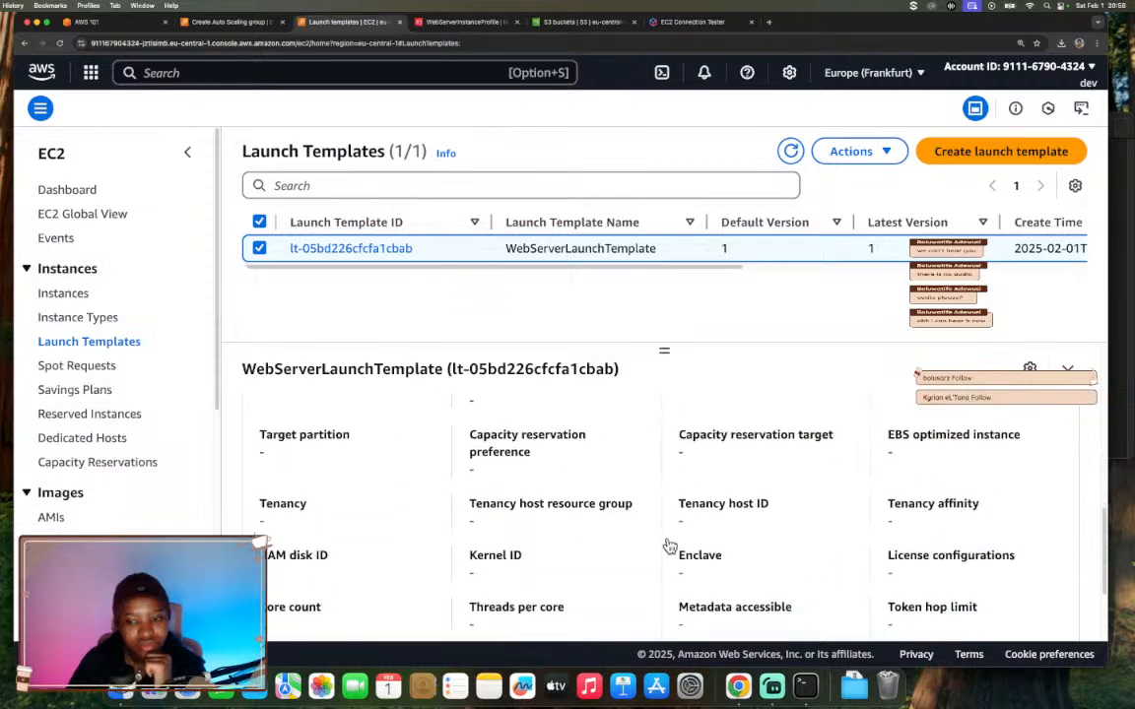
{"action": "scroll", "coordinate": [668, 545], "scroll_direction": "down", "scroll_amount": 2}
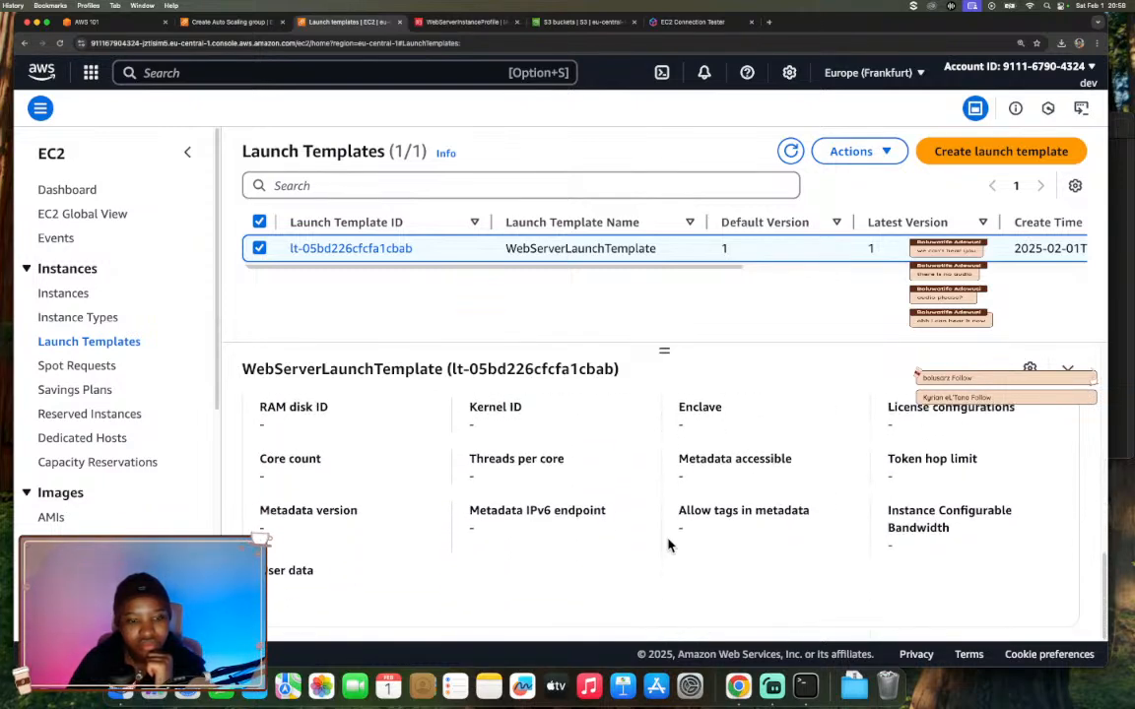
{"action": "scroll", "coordinate": [668, 545], "scroll_direction": "up", "scroll_amount": 10}
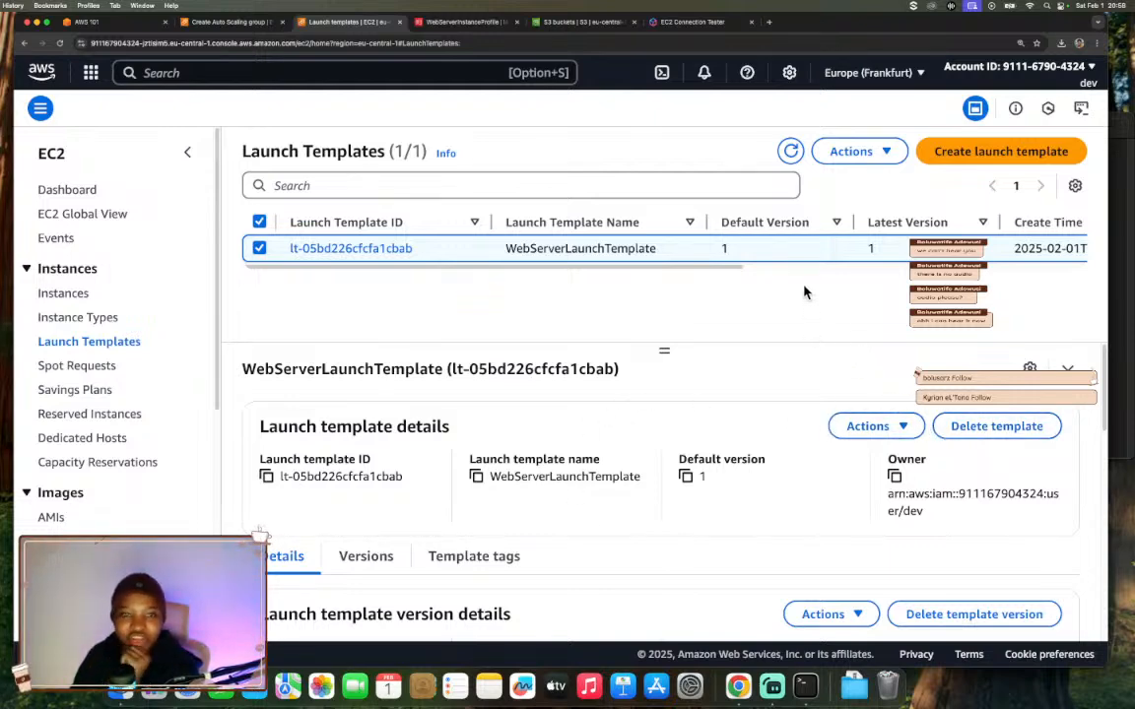
{"action": "left_click_drag", "start_coordinate": [713, 272], "coordinate": [655, 303]}
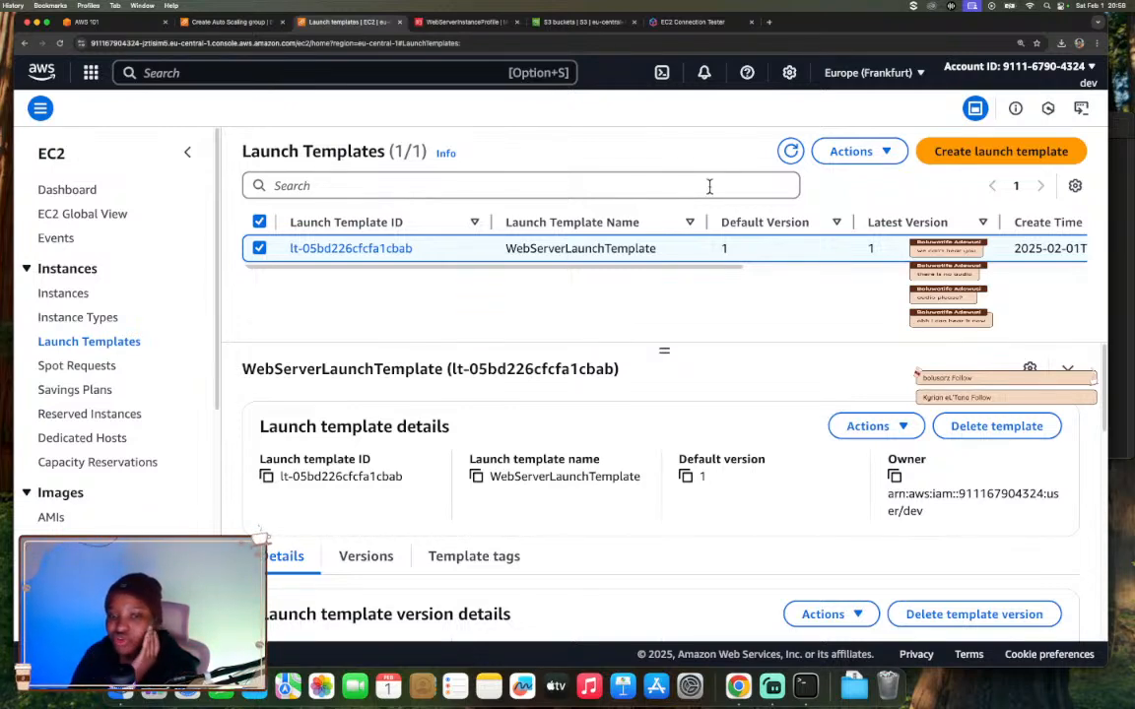
- Start modifying WebServerLaunchTemplate by creating a new template version
{"action": "left_click", "coordinate": [851, 431]}
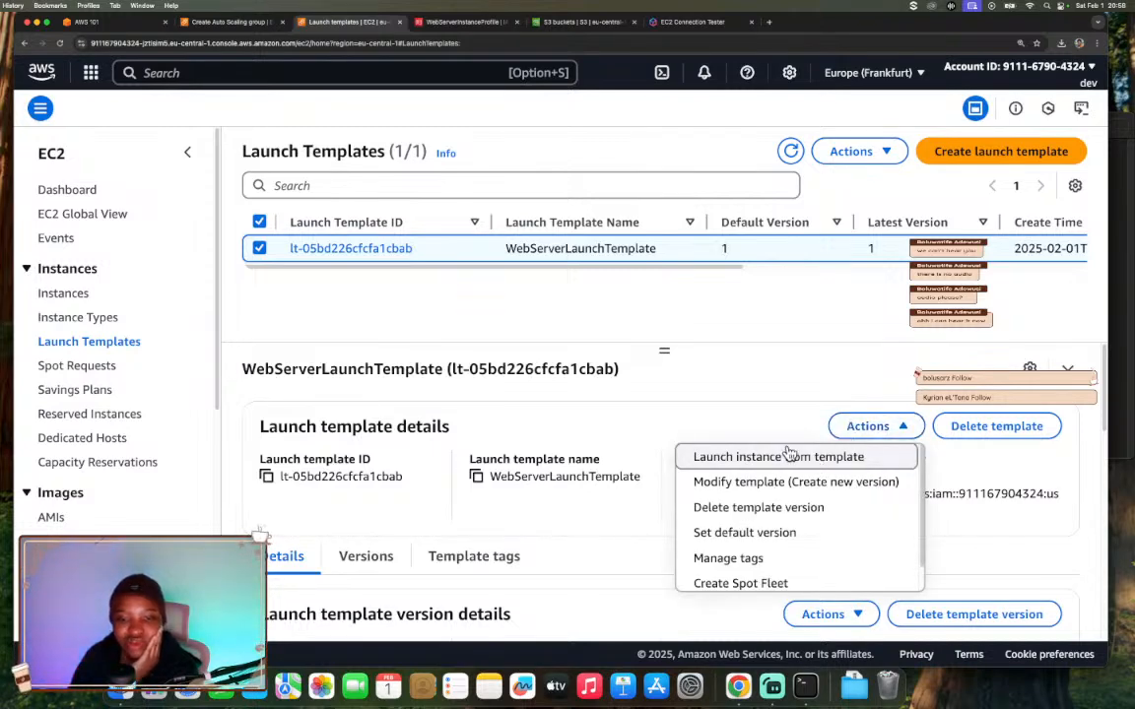
{"action": "scroll", "coordinate": [774, 482], "scroll_direction": "down", "scroll_amount": 1}
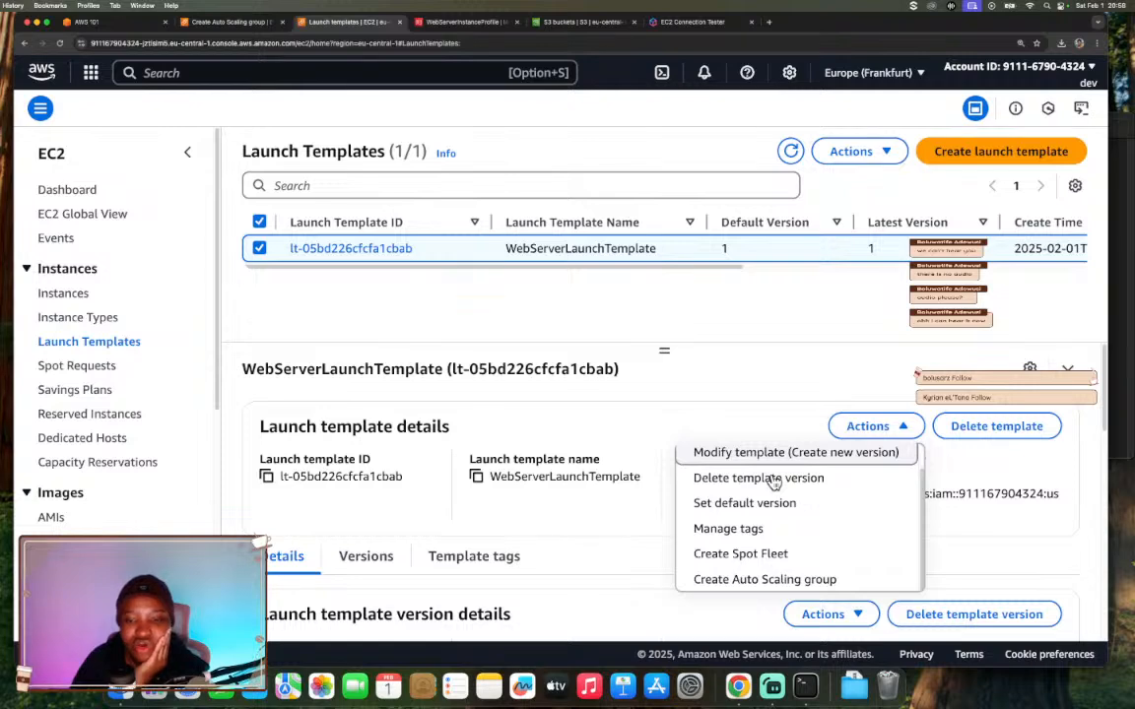
{"action": "scroll", "coordinate": [773, 482], "scroll_direction": "up", "scroll_amount": 1}
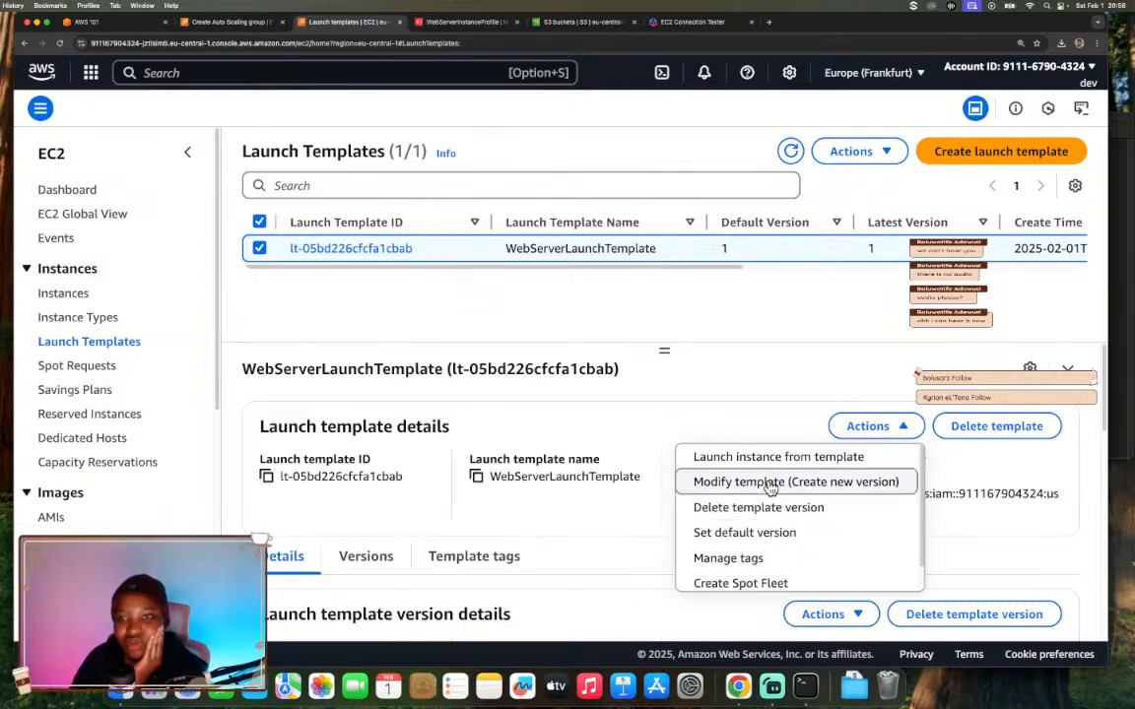
{"action": "left_click", "coordinate": [770, 485]}
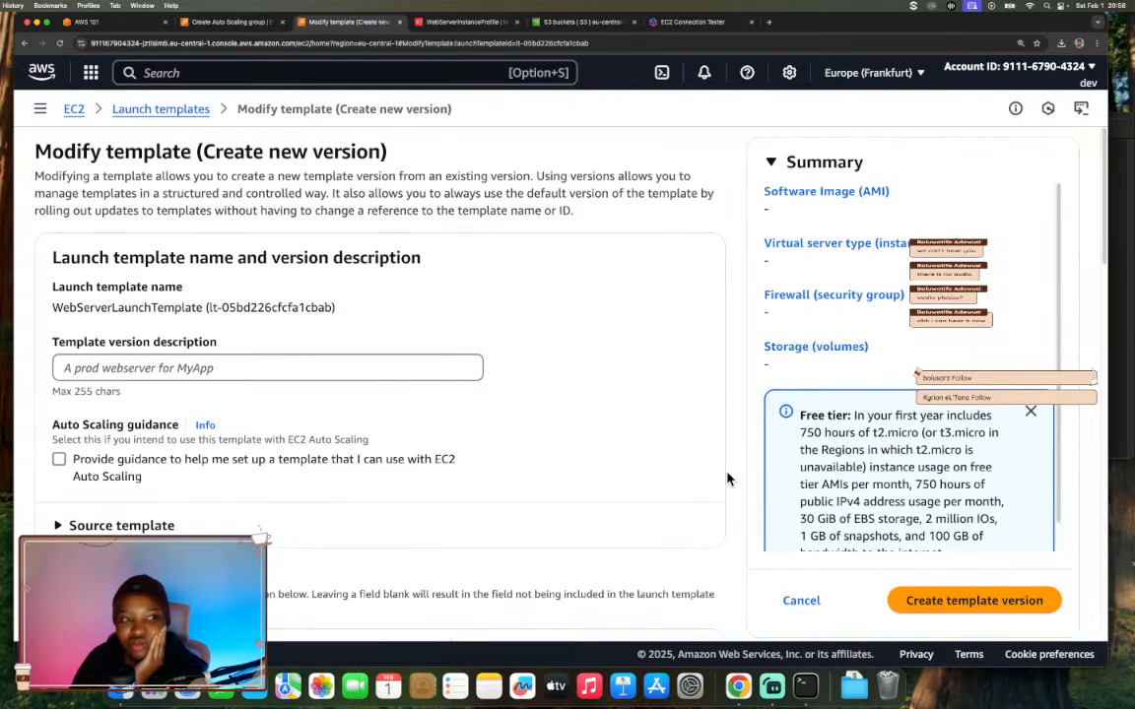
- Enter "A webserver template for AWS 101 workshop" as the template version description
{"action": "scroll", "coordinate": [553, 430], "scroll_direction": "down", "scroll_amount": 3}
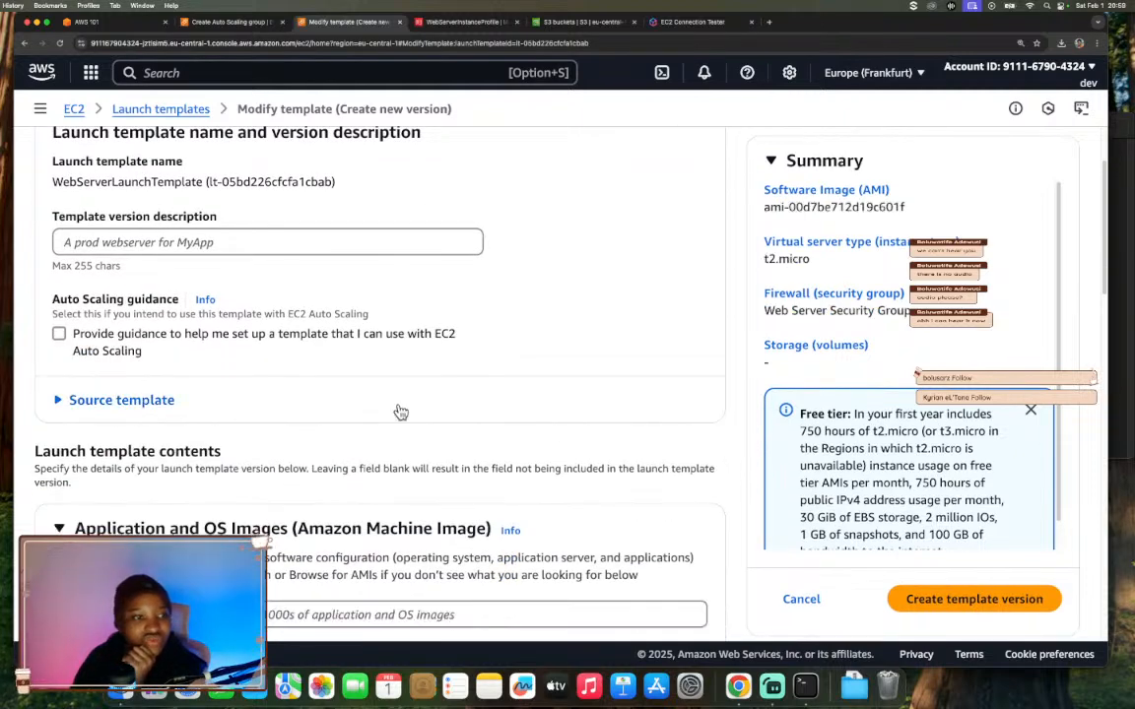
{"action": "scroll", "coordinate": [394, 401], "scroll_direction": "down", "scroll_amount": 2}
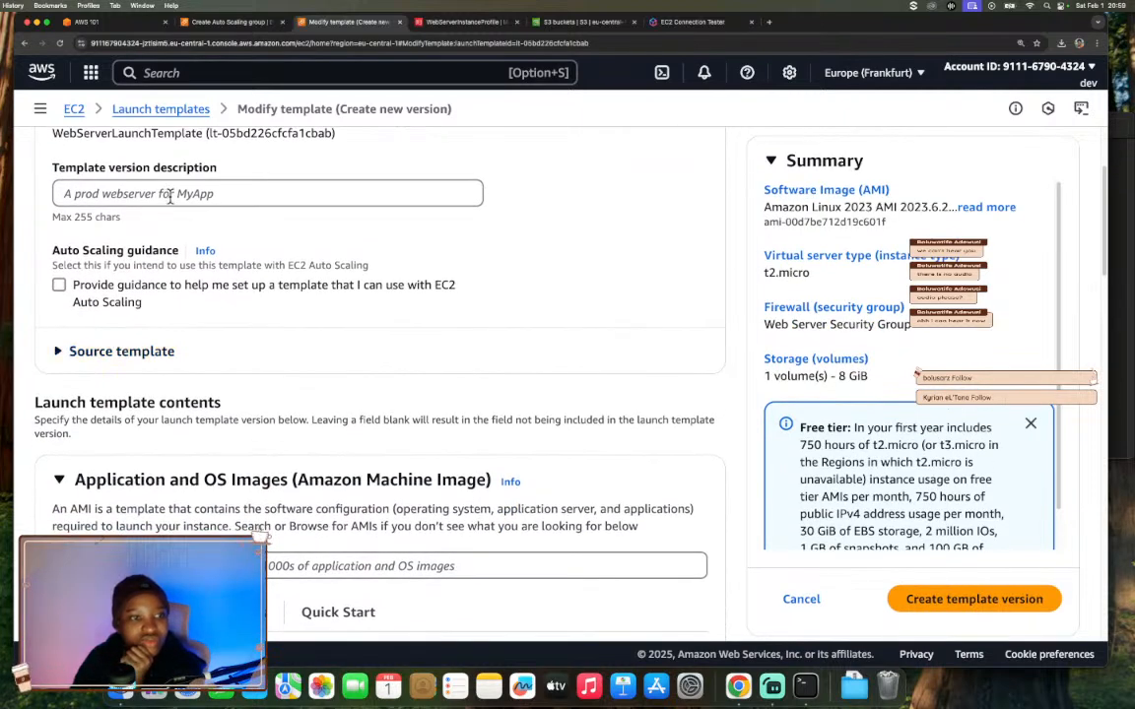
{"action": "left_click", "coordinate": [173, 195]}
{"action": "type", "text": "A webserver "}
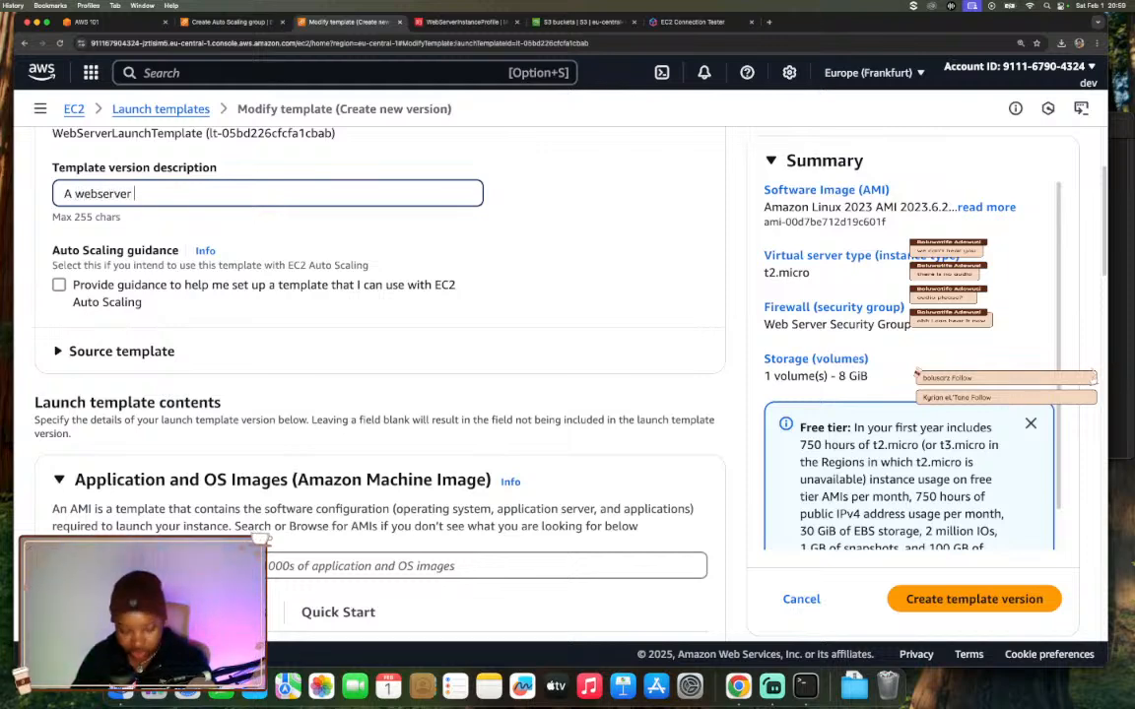
{"action": "type", "text": "template"}
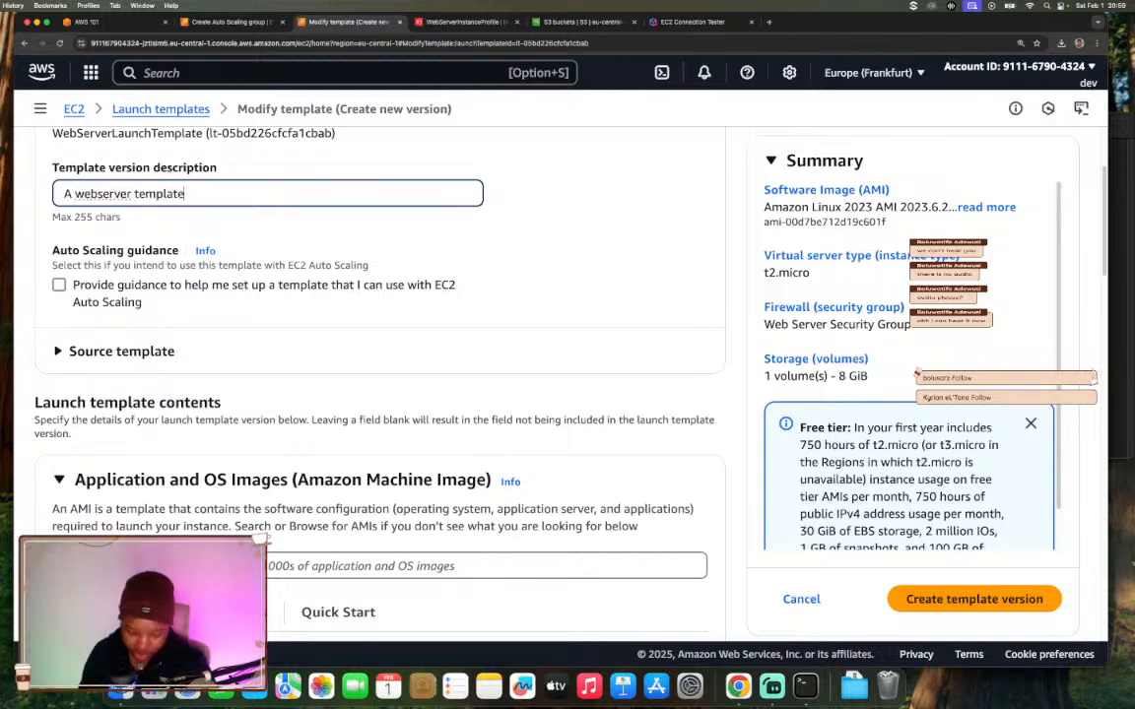
{"action": "type", "text": " for "}
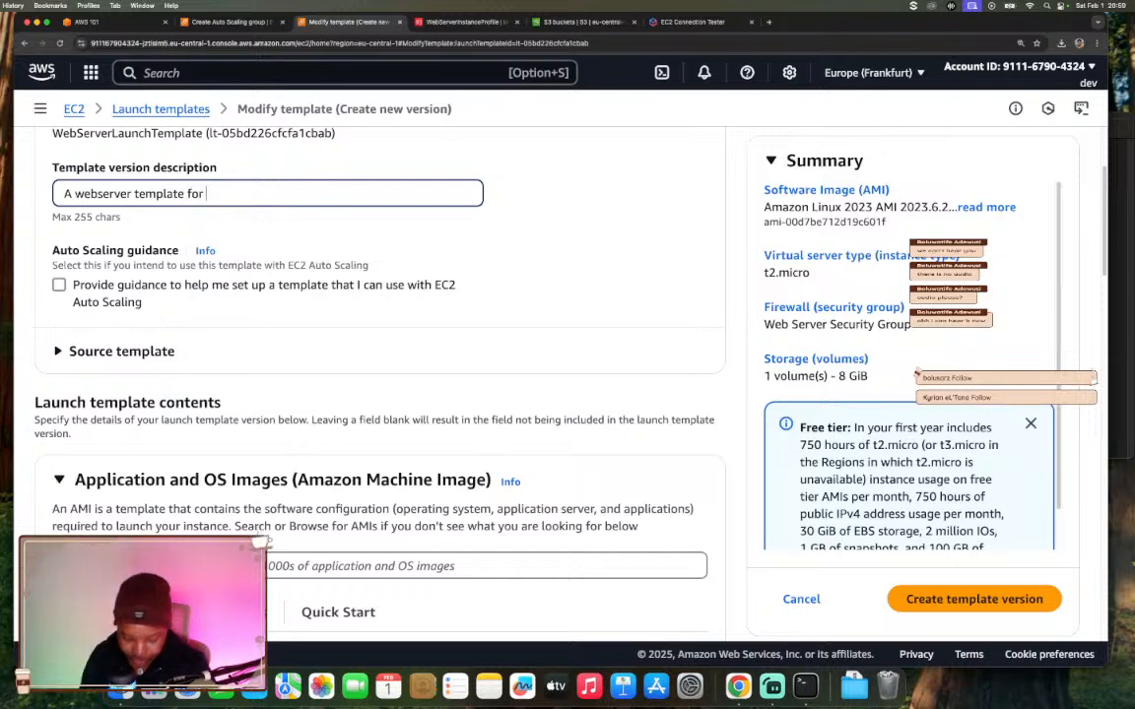
{"action": "type", "text": "AWS 101"}
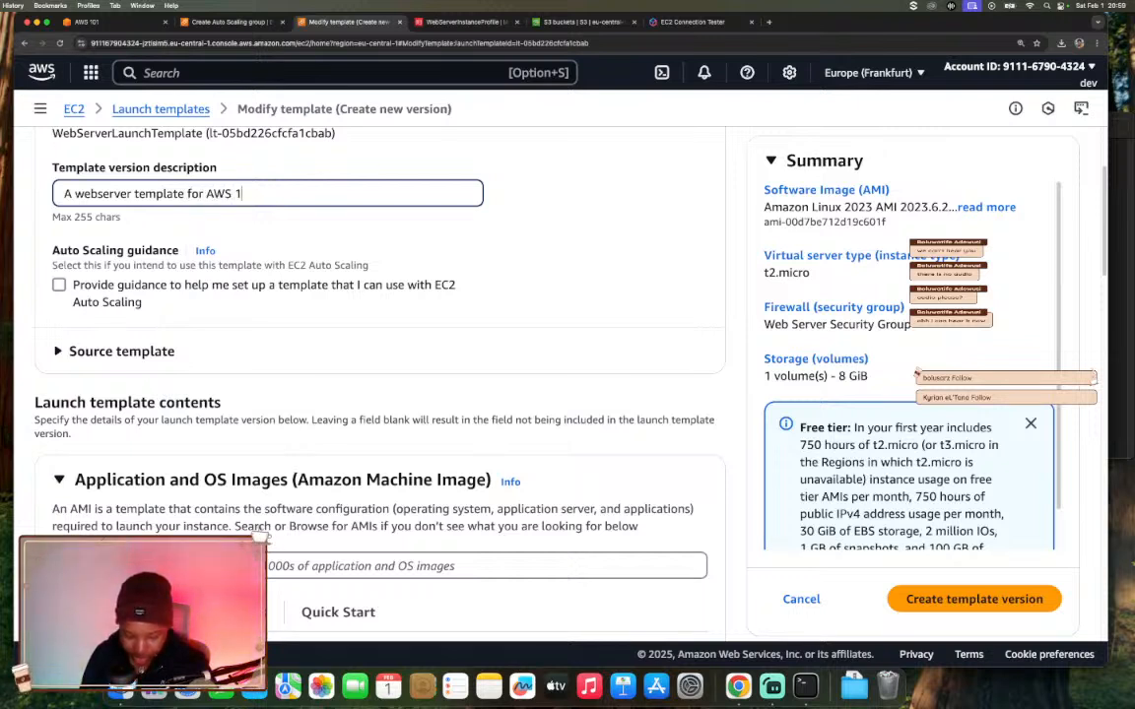
{"action": "type", "text": "kshop"}
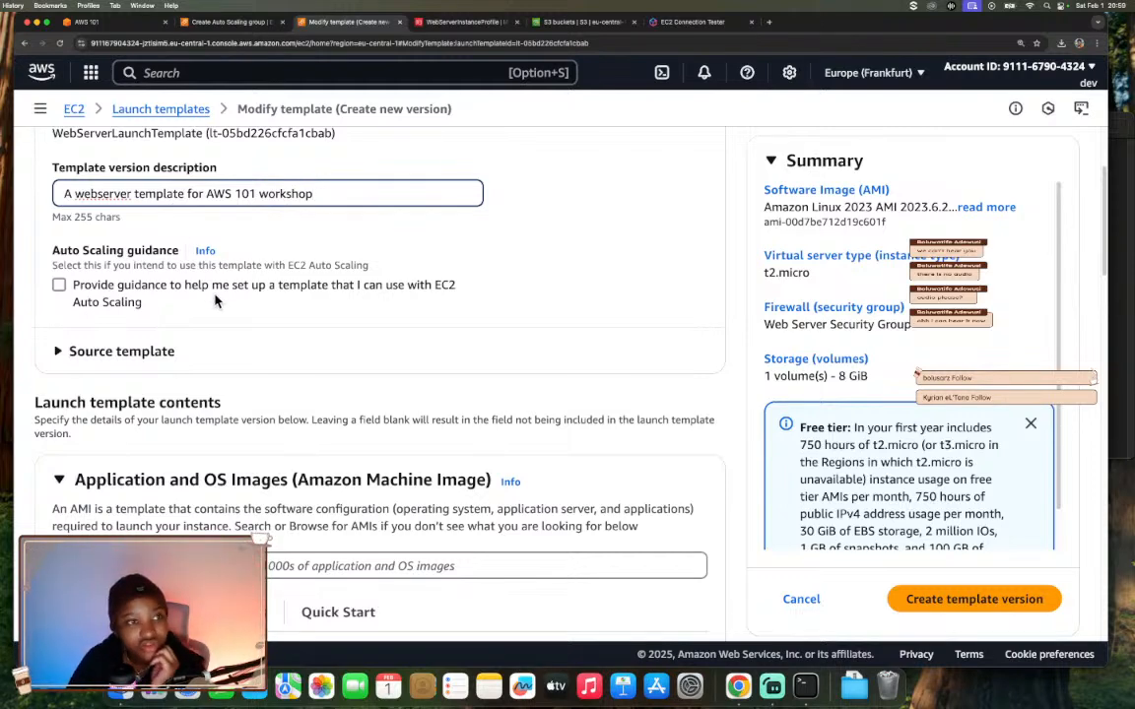
- Find the EC2 service from the IAM role page and open its list of running instances
{"action": "scroll", "coordinate": [216, 298], "scroll_direction": "down", "scroll_amount": 1}
{"action": "left_click", "coordinate": [237, 28]}
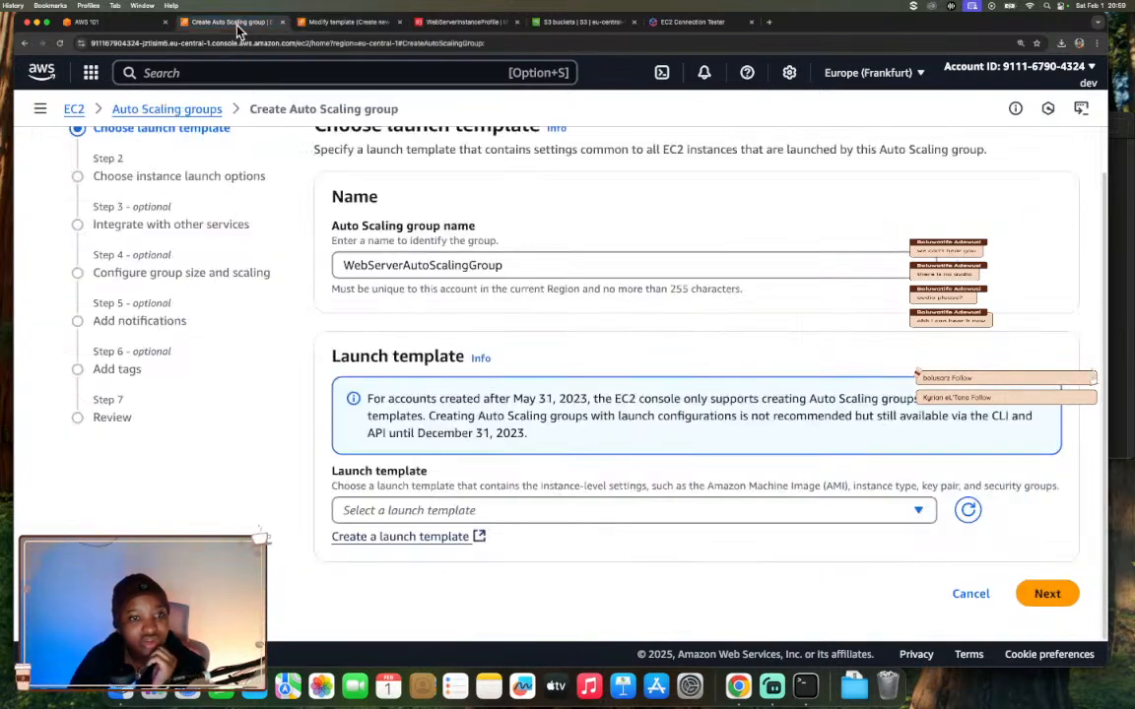
{"action": "left_click", "coordinate": [460, 26]}
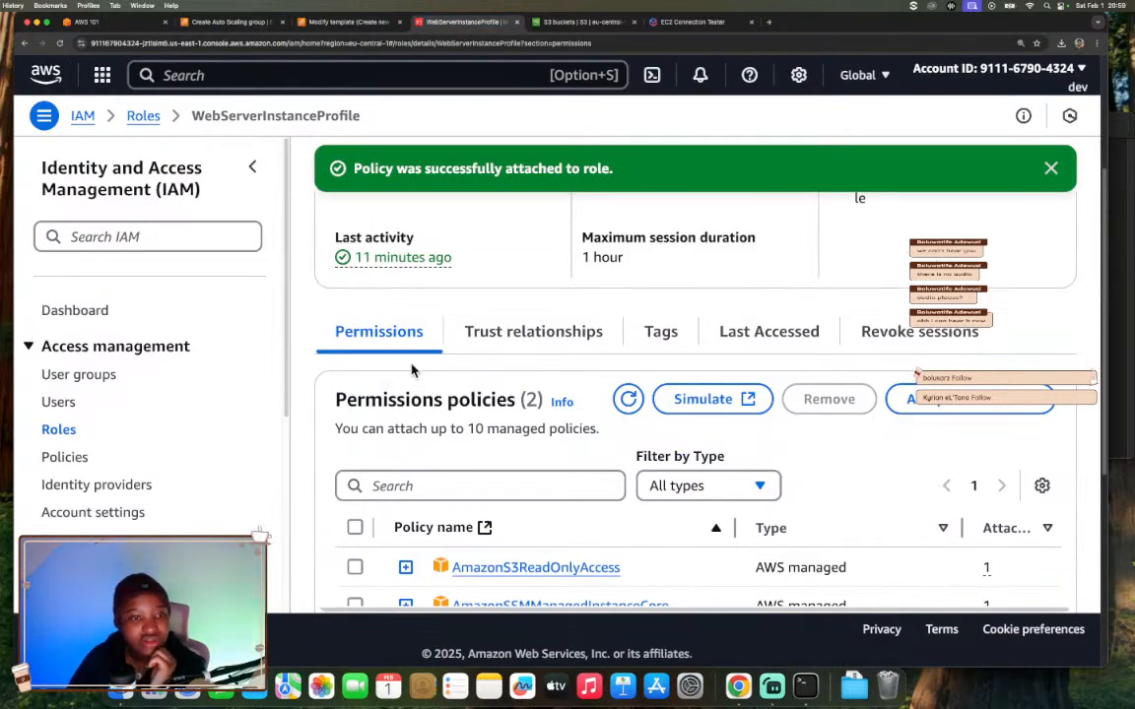
{"action": "left_click", "coordinate": [307, 65]}
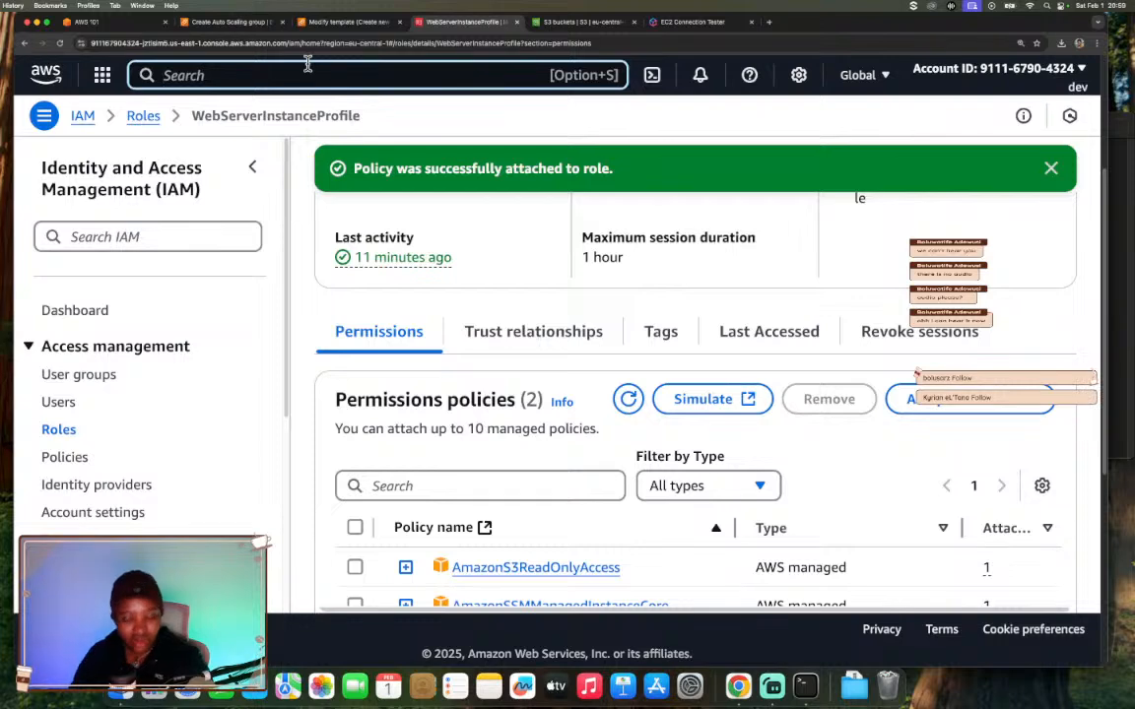
{"action": "type", "text": "ec"}
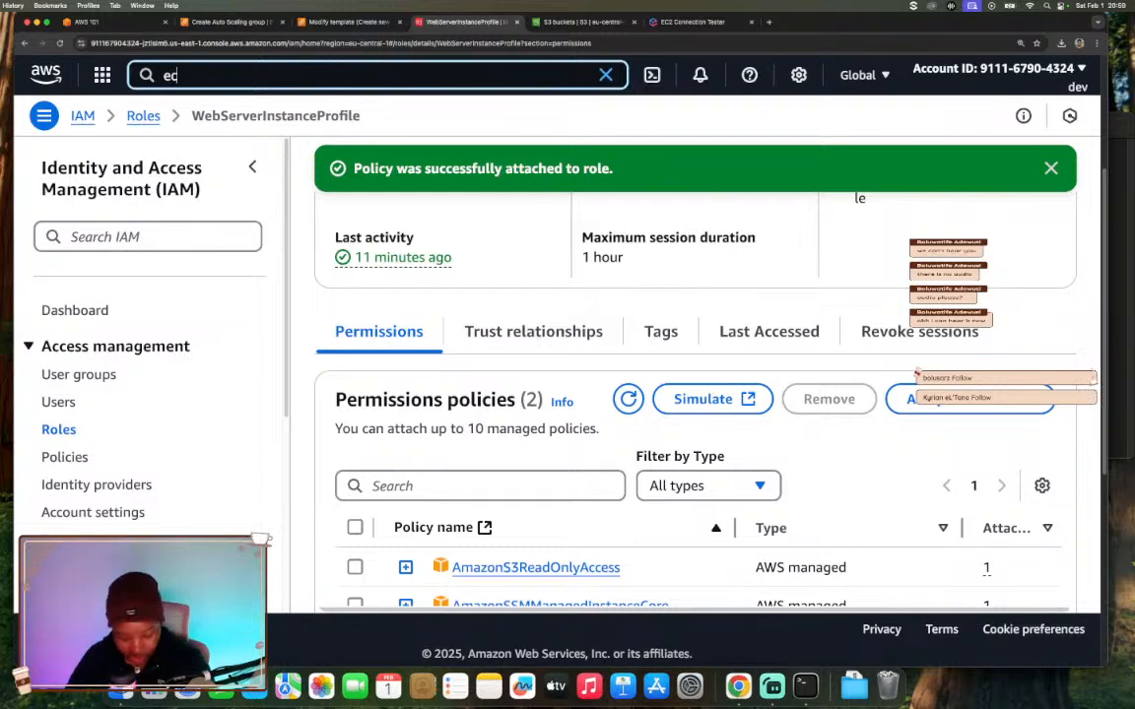
{"action": "type", "text": "2"}
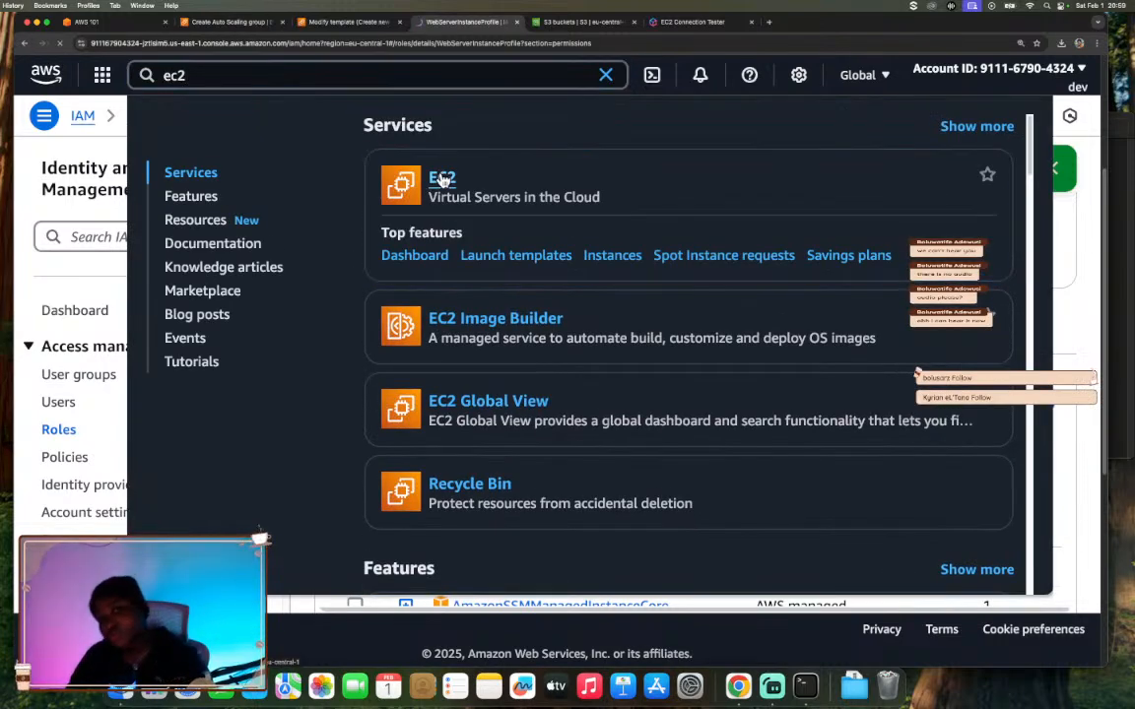
{"action": "left_click", "coordinate": [443, 179]}
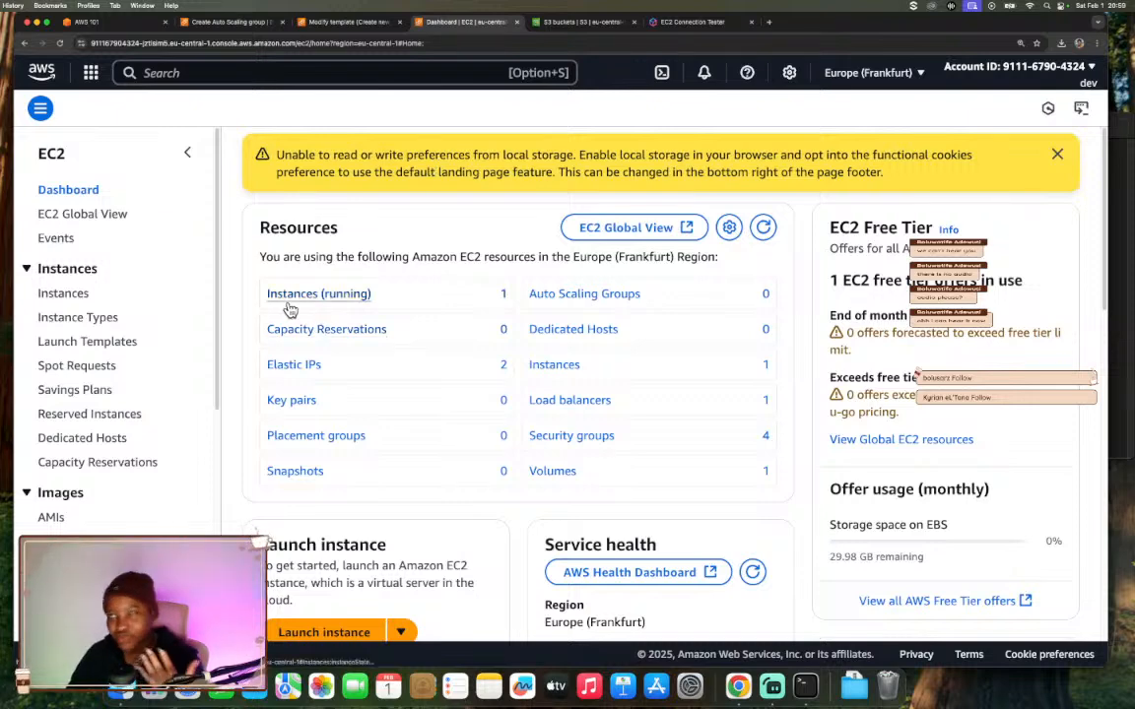
{"action": "left_click", "coordinate": [320, 294]}
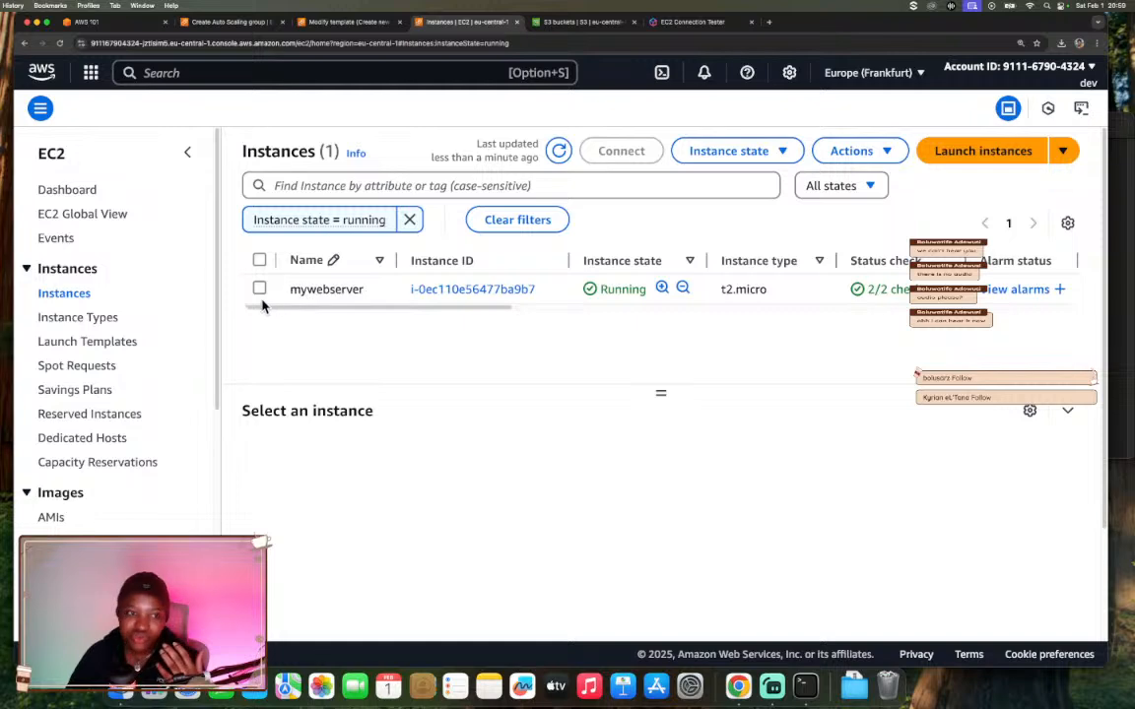
- Select the mywebserver instance, enlarge its information pane and look through the instance details
{"action": "left_click", "coordinate": [260, 290]}
{"action": "left_click_drag", "start_coordinate": [660, 411], "coordinate": [660, 345]}
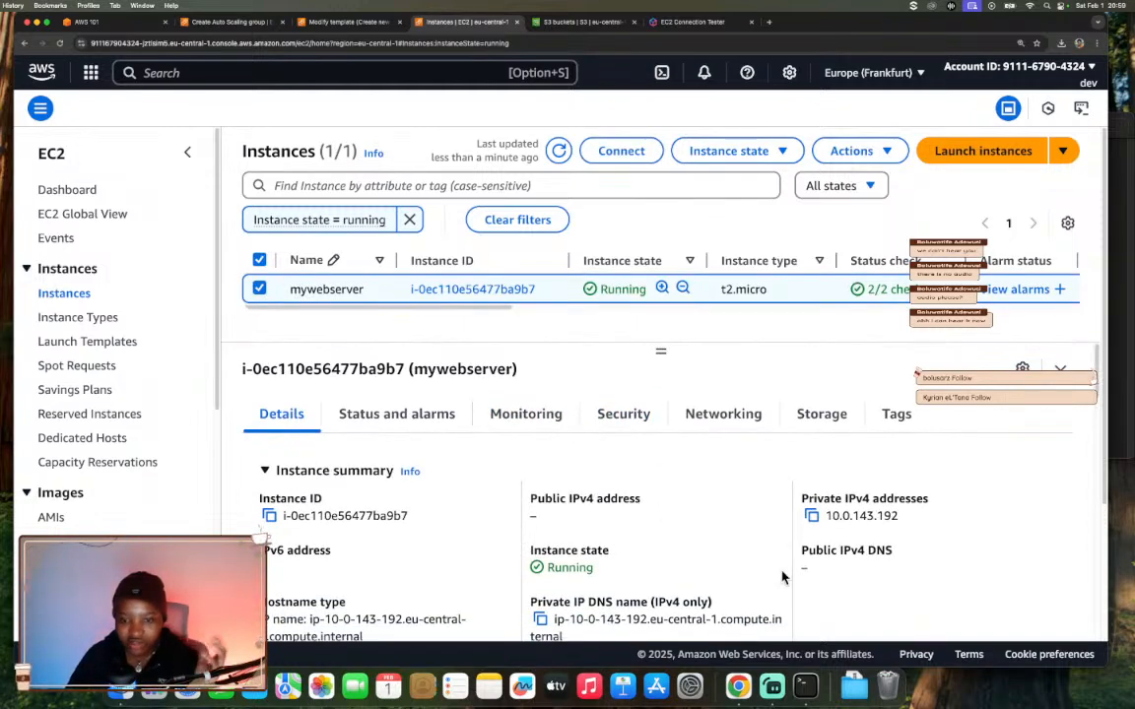
{"action": "scroll", "coordinate": [783, 579], "scroll_direction": "down", "scroll_amount": 15}
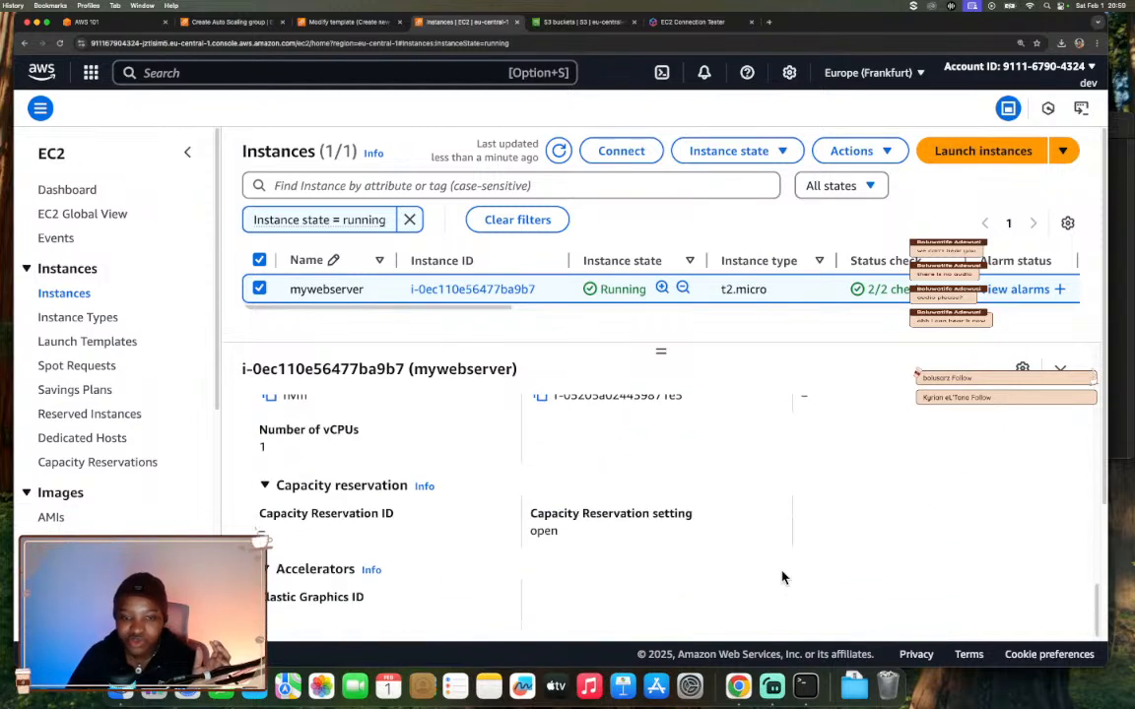
{"action": "scroll", "coordinate": [783, 578], "scroll_direction": "up", "scroll_amount": 15}
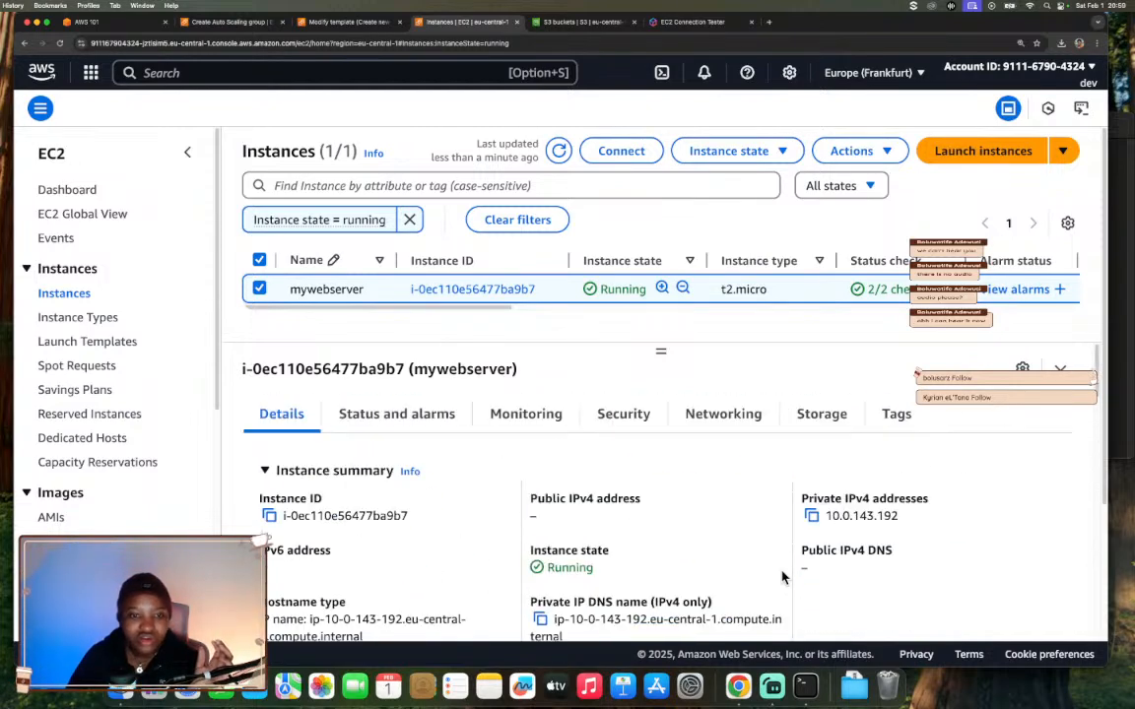
- Check mywebserver's monitoring, security rules and networking information, and return to its instance details
{"action": "left_click", "coordinate": [370, 415]}
{"action": "left_click", "coordinate": [501, 417]}
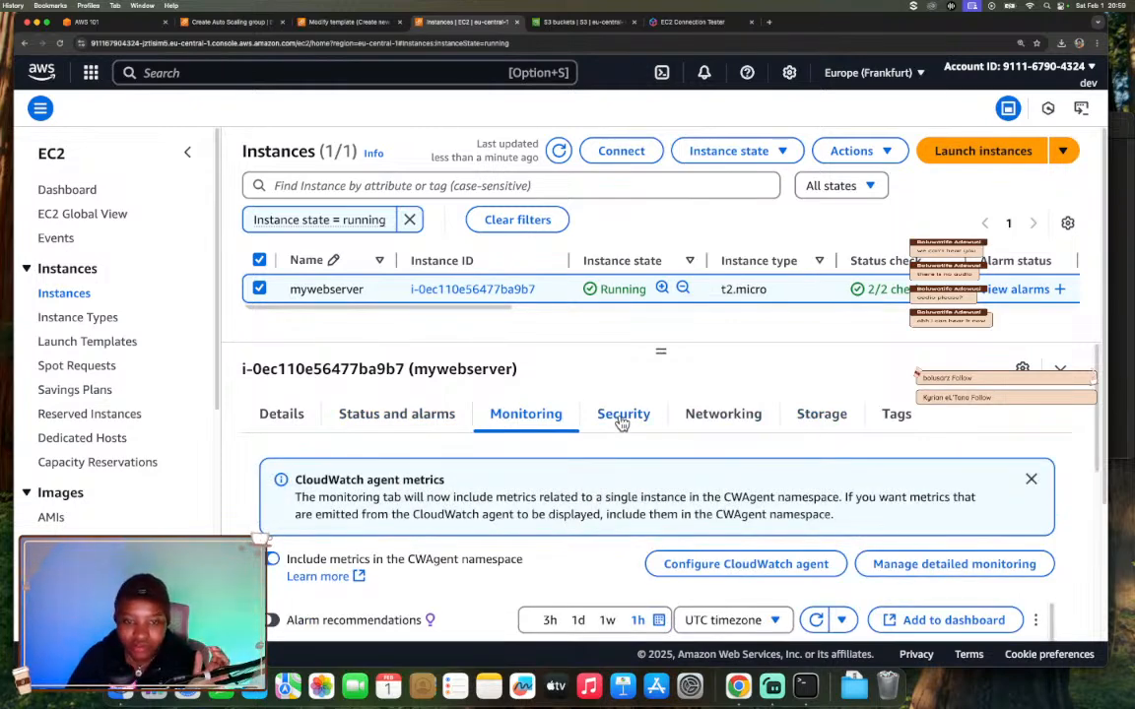
{"action": "left_click", "coordinate": [621, 418]}
{"action": "scroll", "coordinate": [652, 467], "scroll_direction": "down", "scroll_amount": 5}
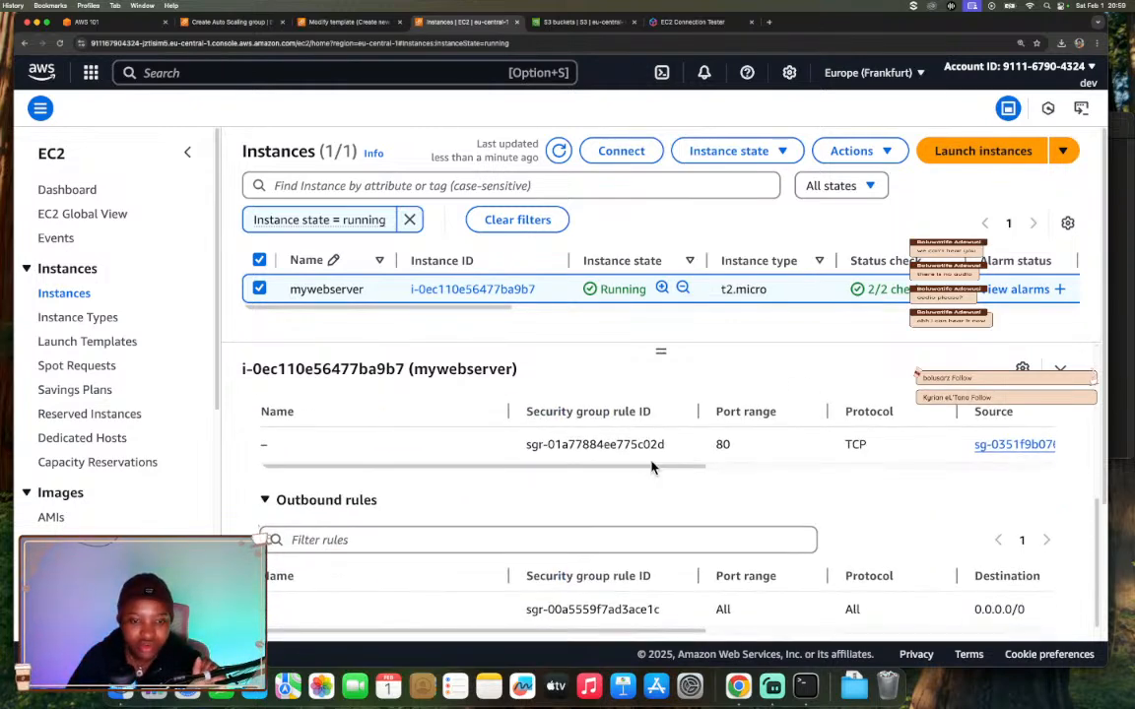
{"action": "scroll", "coordinate": [651, 466], "scroll_direction": "up", "scroll_amount": 5}
{"action": "left_click", "coordinate": [690, 413]}
{"action": "scroll", "coordinate": [647, 502], "scroll_direction": "down", "scroll_amount": 5}
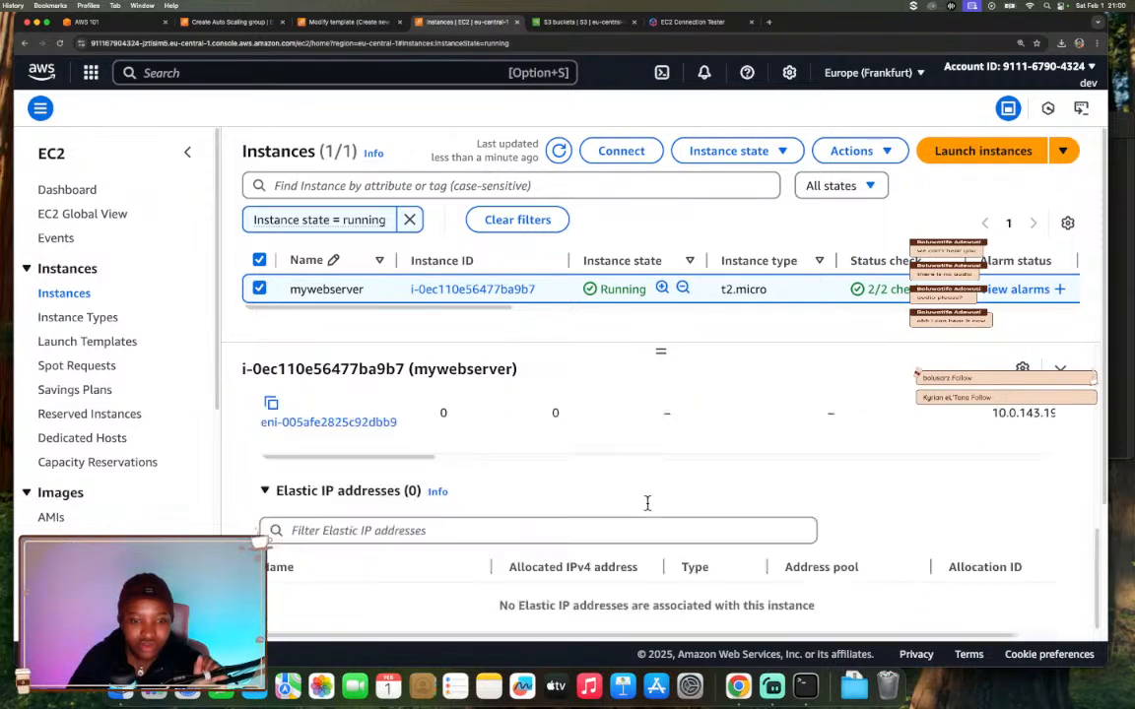
{"action": "scroll", "coordinate": [646, 502], "scroll_direction": "up", "scroll_amount": 5}
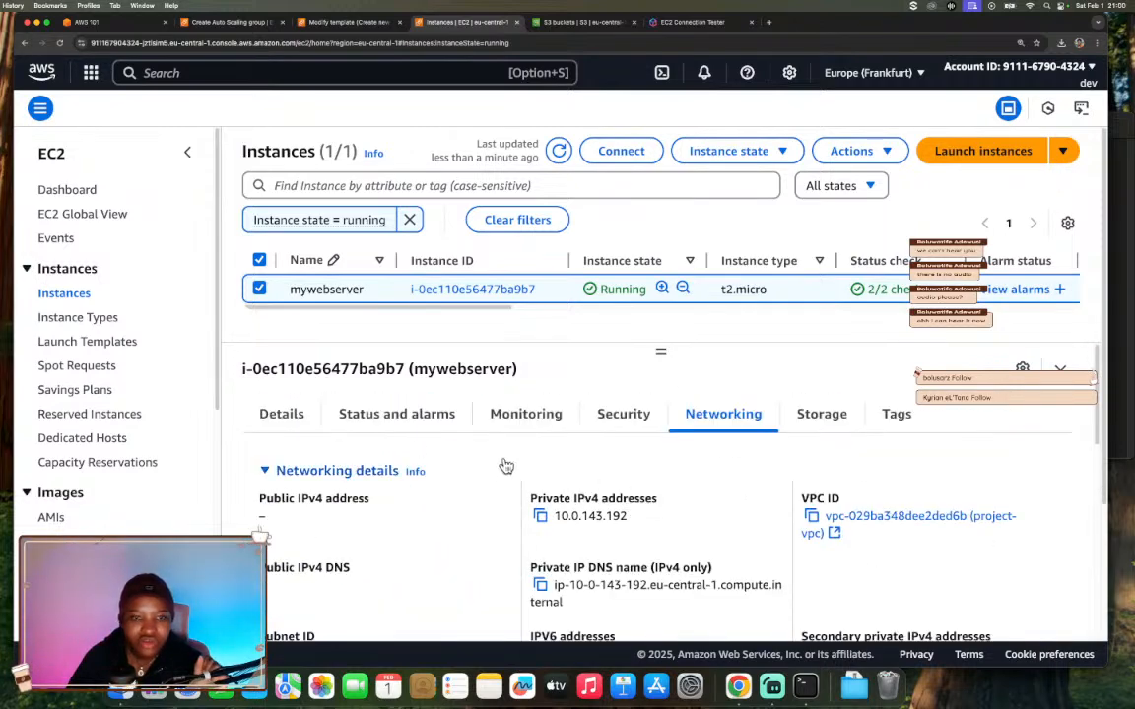
{"action": "left_click", "coordinate": [287, 415]}
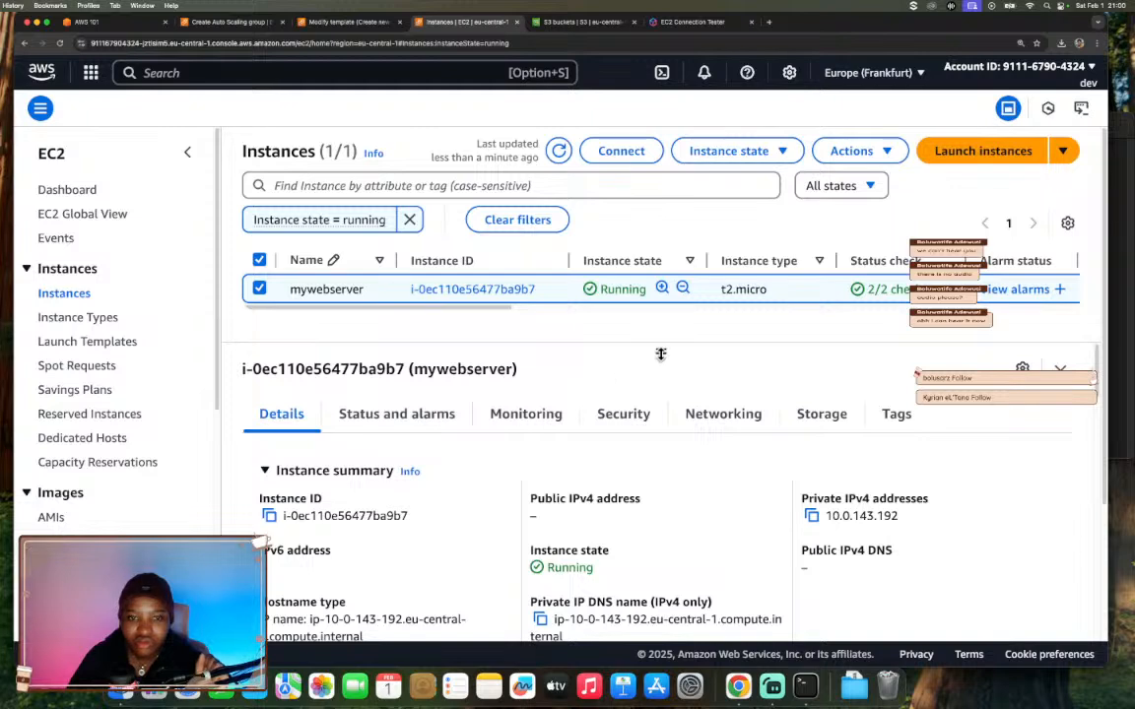
- Open the full instance page of mywebserver and examine its summary, instance details and host and placement group information
{"action": "left_click", "coordinate": [502, 289]}
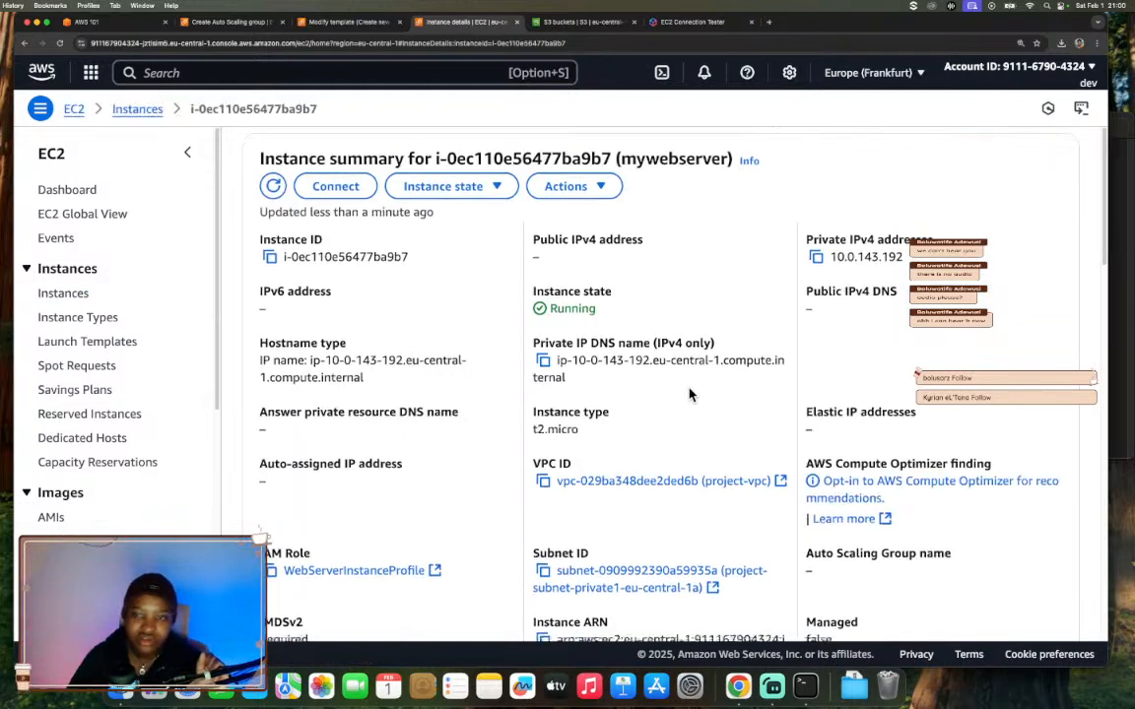
{"action": "scroll", "coordinate": [688, 396], "scroll_direction": "down", "scroll_amount": 5}
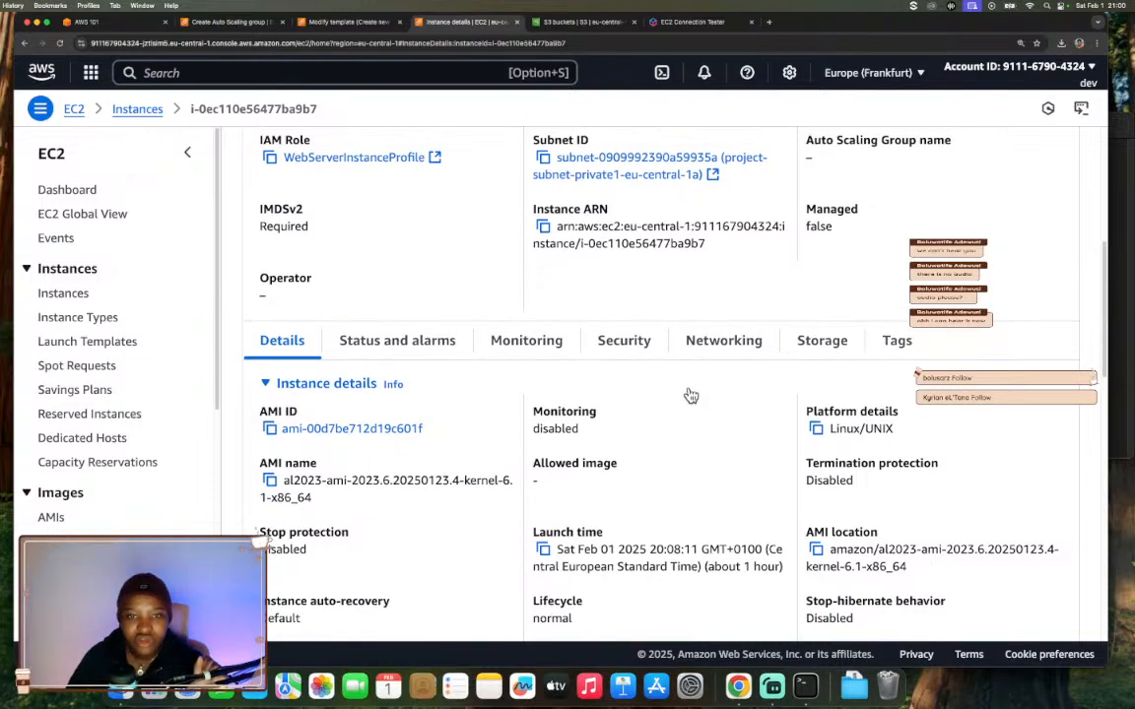
{"action": "scroll", "coordinate": [689, 394], "scroll_direction": "down", "scroll_amount": 5}
{"action": "scroll", "coordinate": [688, 395], "scroll_direction": "down", "scroll_amount": 3}
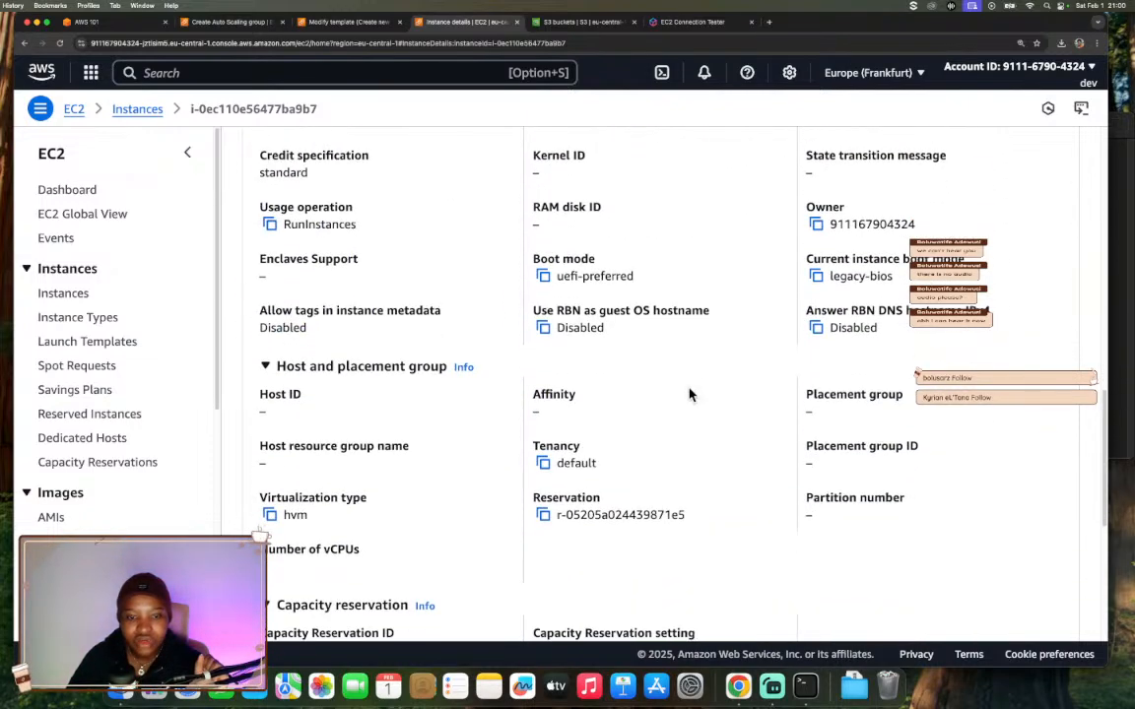
{"action": "scroll", "coordinate": [688, 395], "scroll_direction": "up", "scroll_amount": 3}
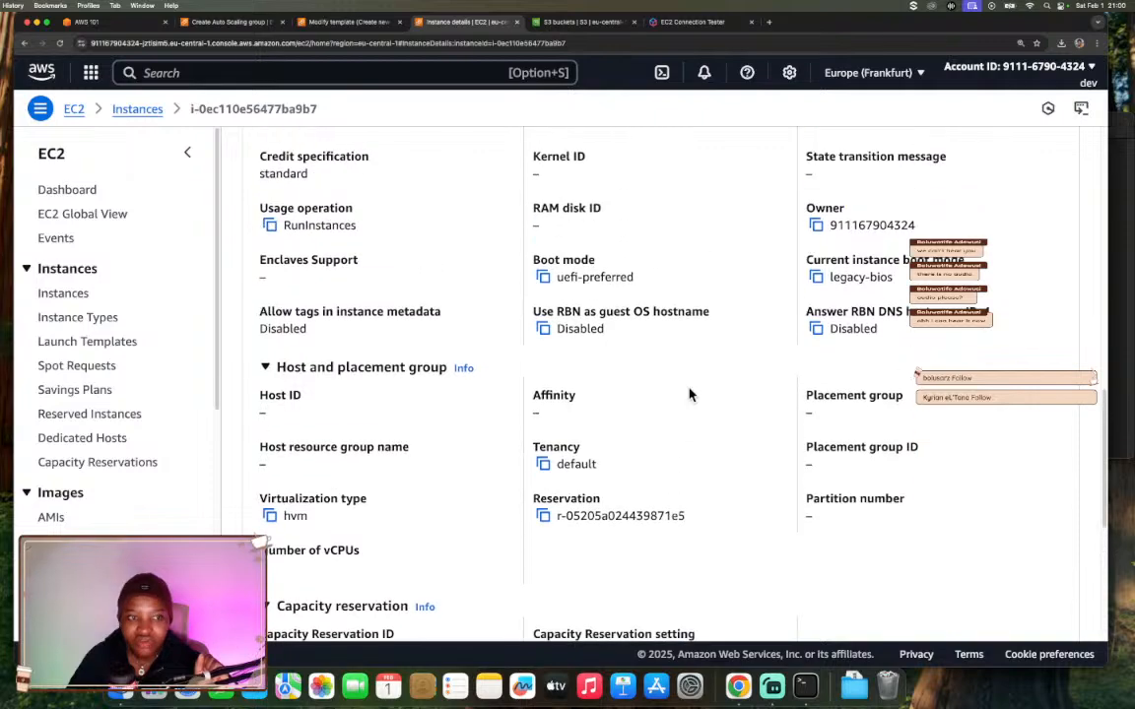
{"action": "scroll", "coordinate": [689, 394], "scroll_direction": "up", "scroll_amount": 5}
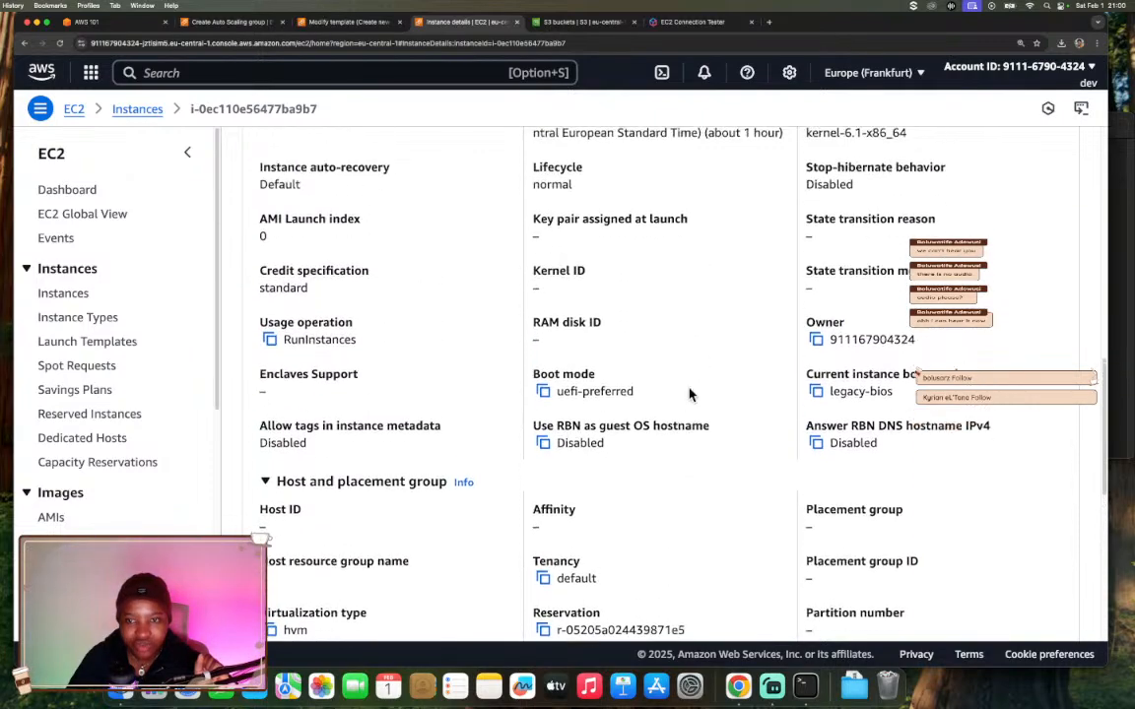
{"action": "scroll", "coordinate": [688, 395], "scroll_direction": "up", "scroll_amount": 3}
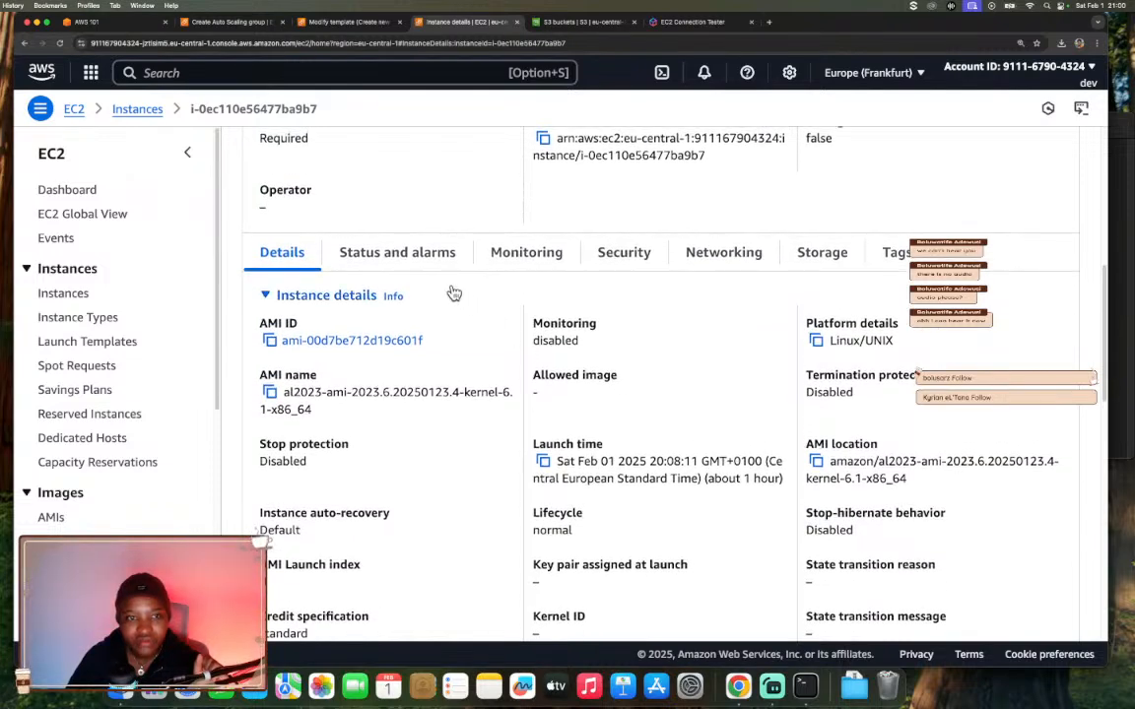
- Check mywebserver's status checks and its storage, including the root device, block devices and volume monitoring
{"action": "left_click", "coordinate": [438, 262]}
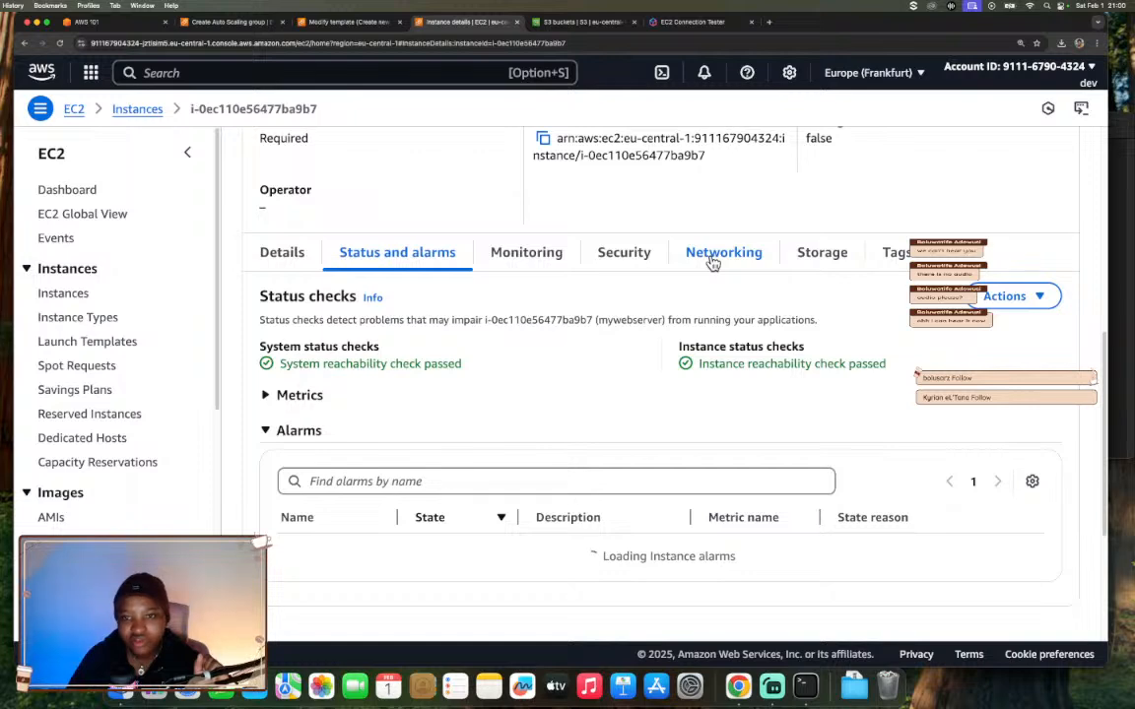
{"action": "left_click", "coordinate": [821, 258]}
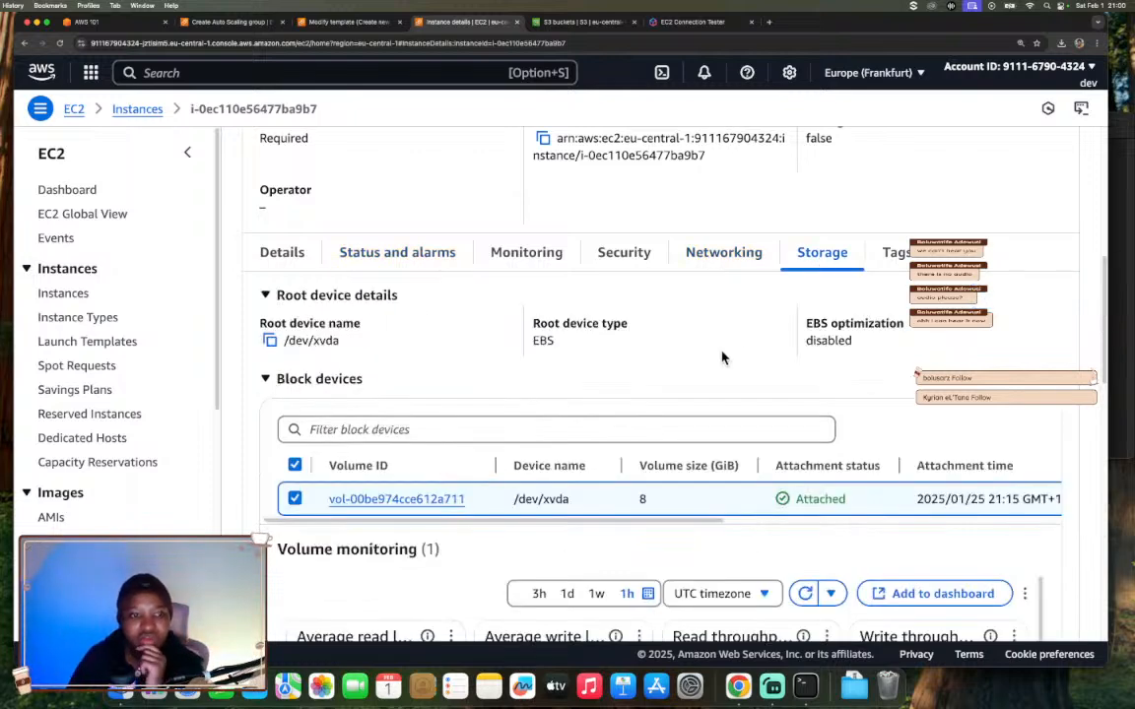
{"action": "scroll", "coordinate": [722, 357], "scroll_direction": "down", "scroll_amount": 10}
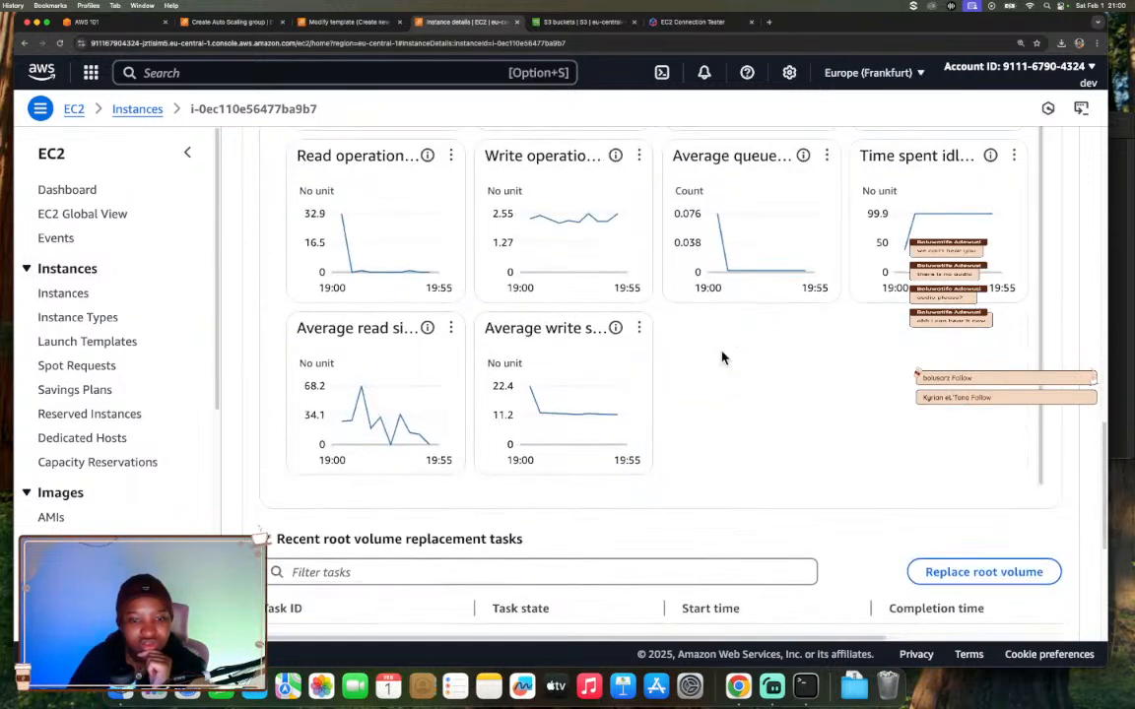
{"action": "scroll", "coordinate": [722, 357], "scroll_direction": "down", "scroll_amount": 4}
{"action": "scroll", "coordinate": [722, 357], "scroll_direction": "up", "scroll_amount": 10}
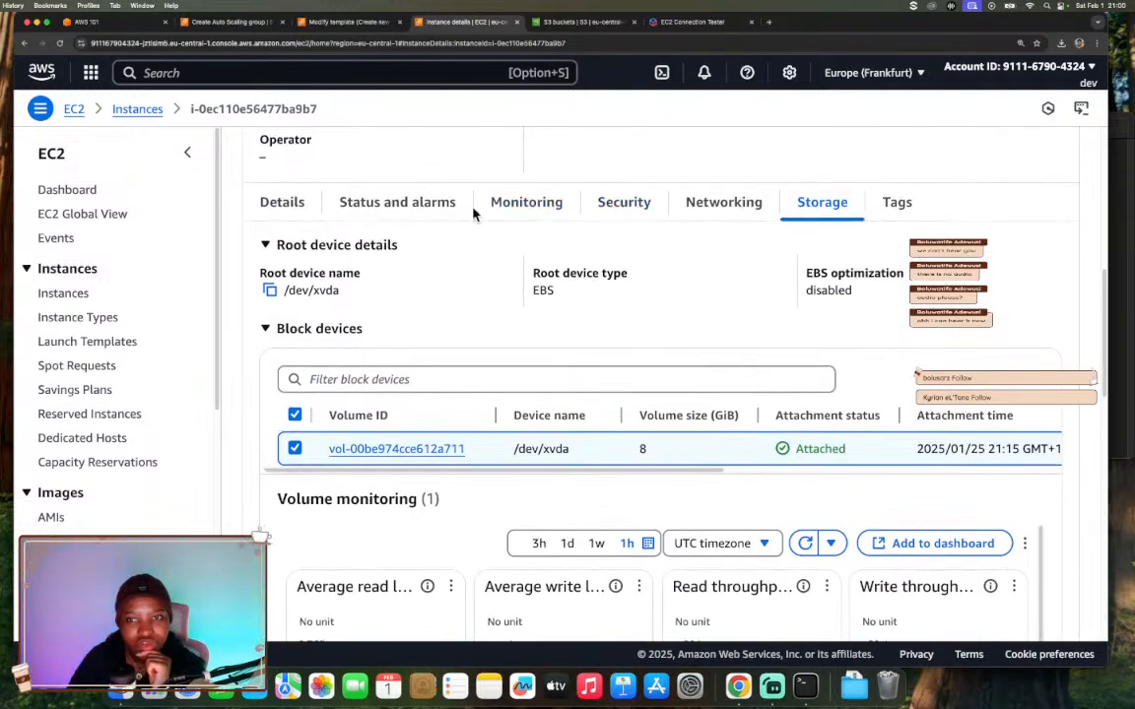
- Review mywebserver's instance details down to the accelerators, and recheck the instance summary with its IAM role, VPC and subnet
{"action": "left_click", "coordinate": [282, 203]}
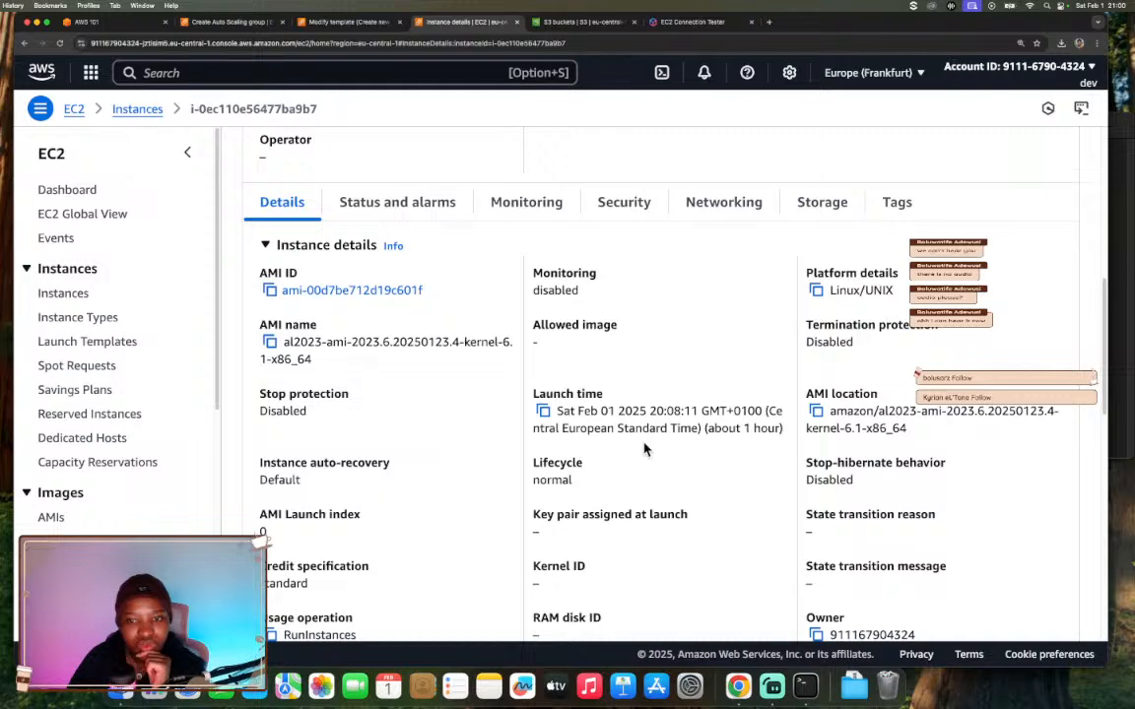
{"action": "scroll", "coordinate": [644, 448], "scroll_direction": "down", "scroll_amount": 2}
{"action": "scroll", "coordinate": [643, 440], "scroll_direction": "down", "scroll_amount": 2}
{"action": "scroll", "coordinate": [642, 443], "scroll_direction": "down", "scroll_amount": 4}
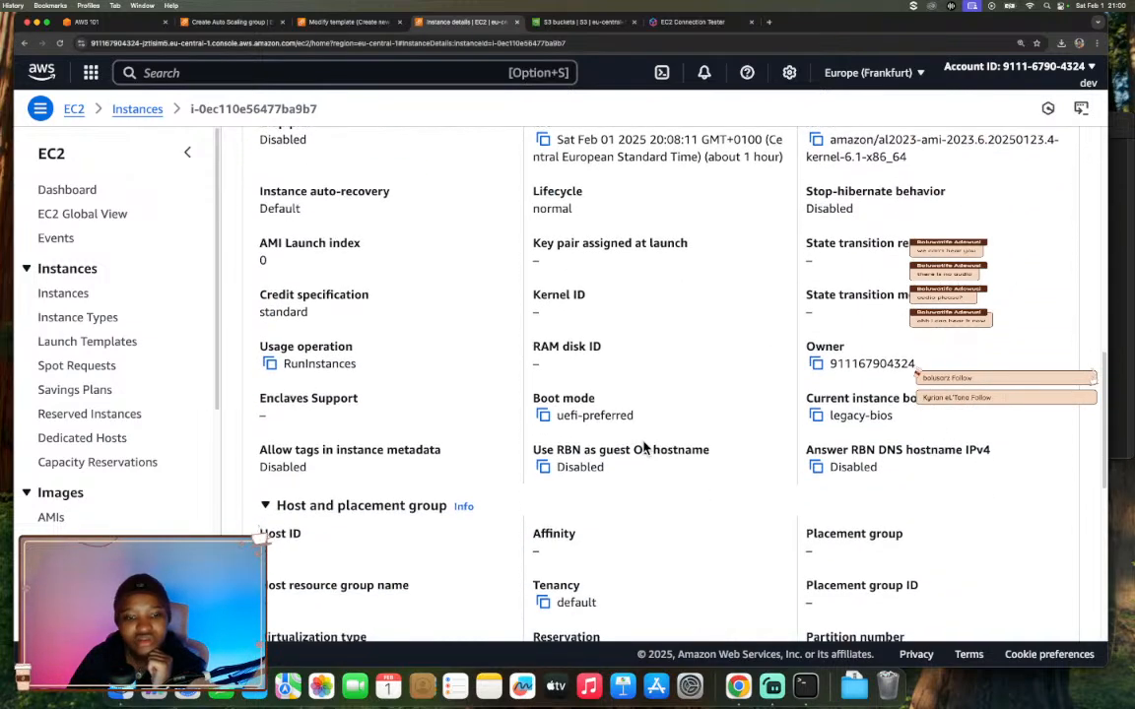
{"action": "scroll", "coordinate": [643, 448], "scroll_direction": "down", "scroll_amount": 1}
{"action": "scroll", "coordinate": [643, 448], "scroll_direction": "down", "scroll_amount": 5}
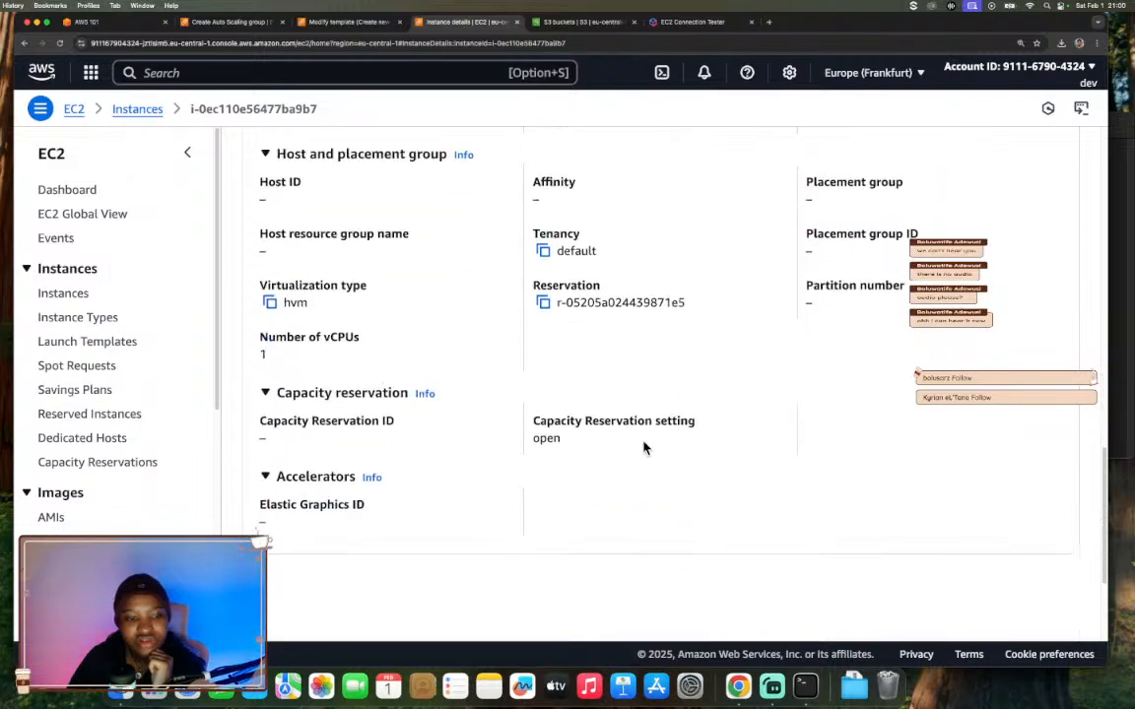
{"action": "scroll", "coordinate": [643, 448], "scroll_direction": "up", "scroll_amount": 15}
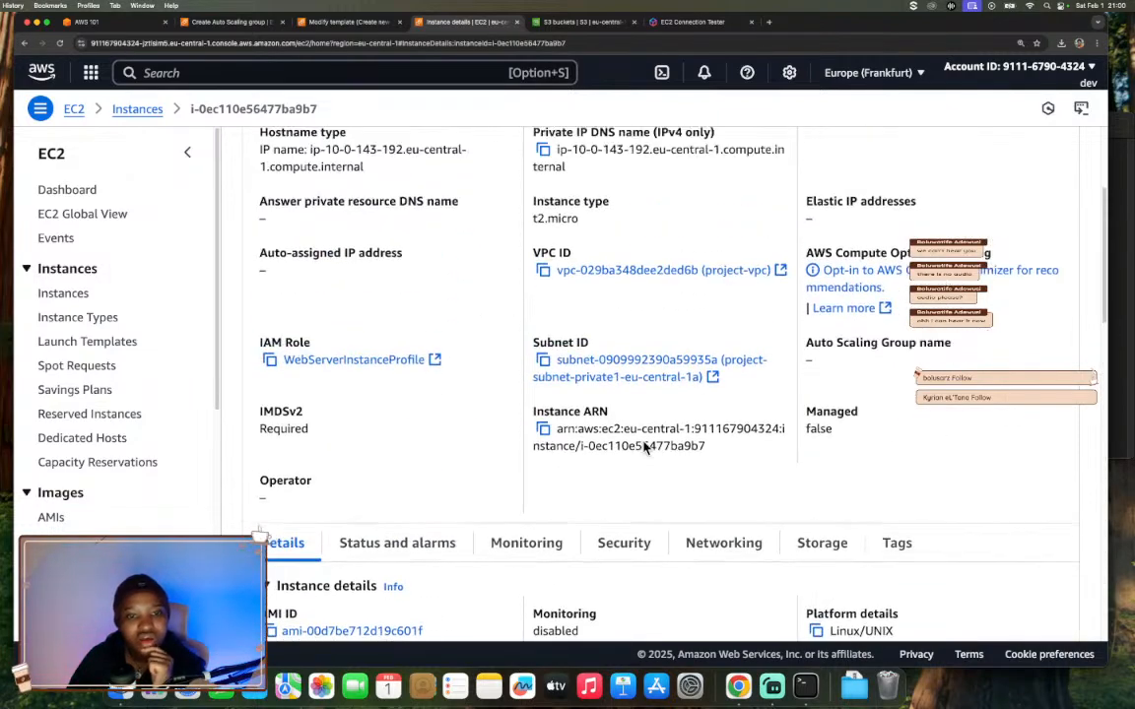
{"action": "scroll", "coordinate": [642, 443], "scroll_direction": "up", "scroll_amount": 2}
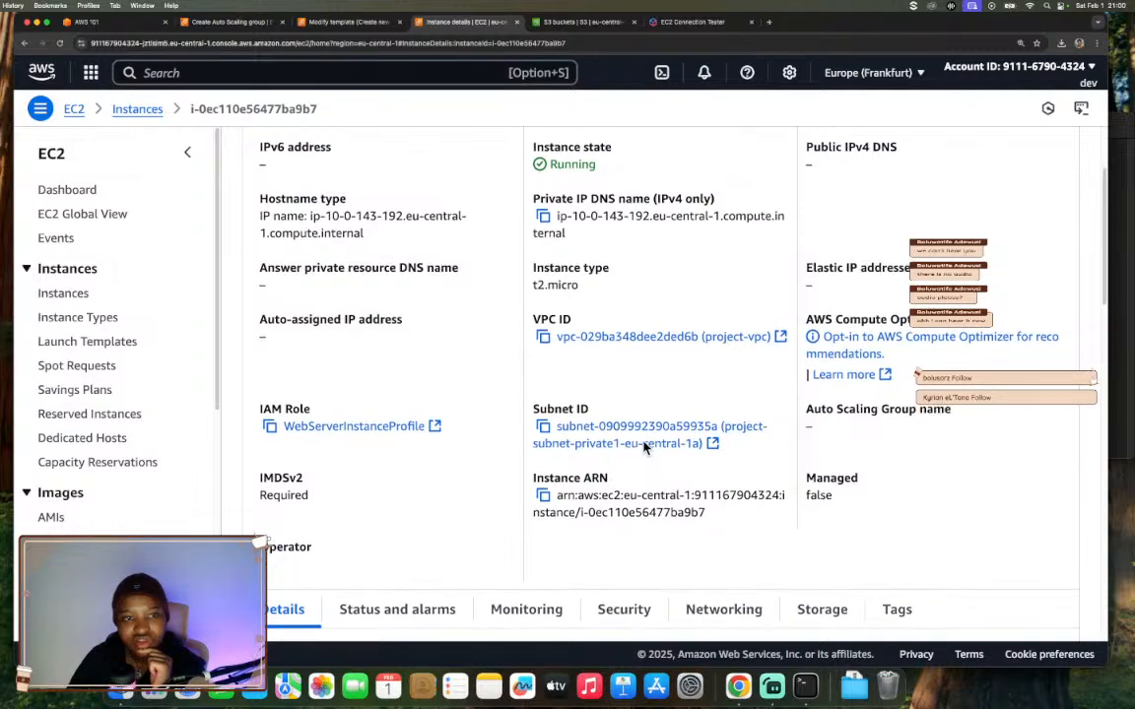
{"action": "scroll", "coordinate": [643, 448], "scroll_direction": "up", "scroll_amount": 4}
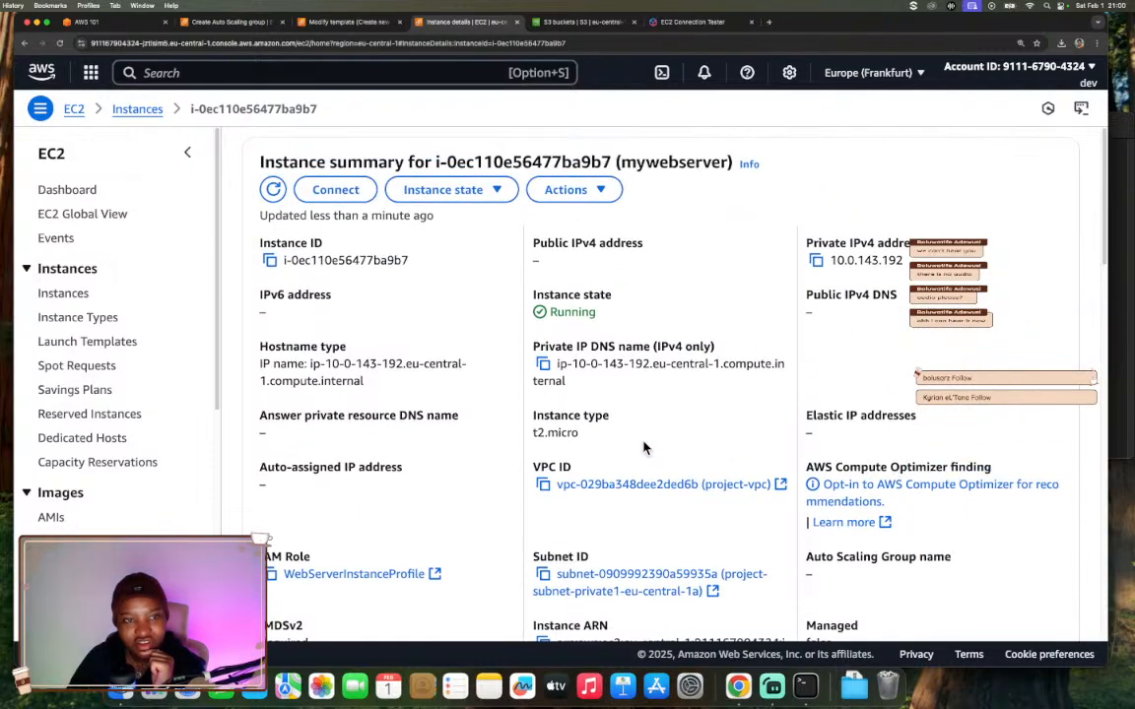
{"action": "scroll", "coordinate": [581, 300], "scroll_direction": "down", "scroll_amount": 10}
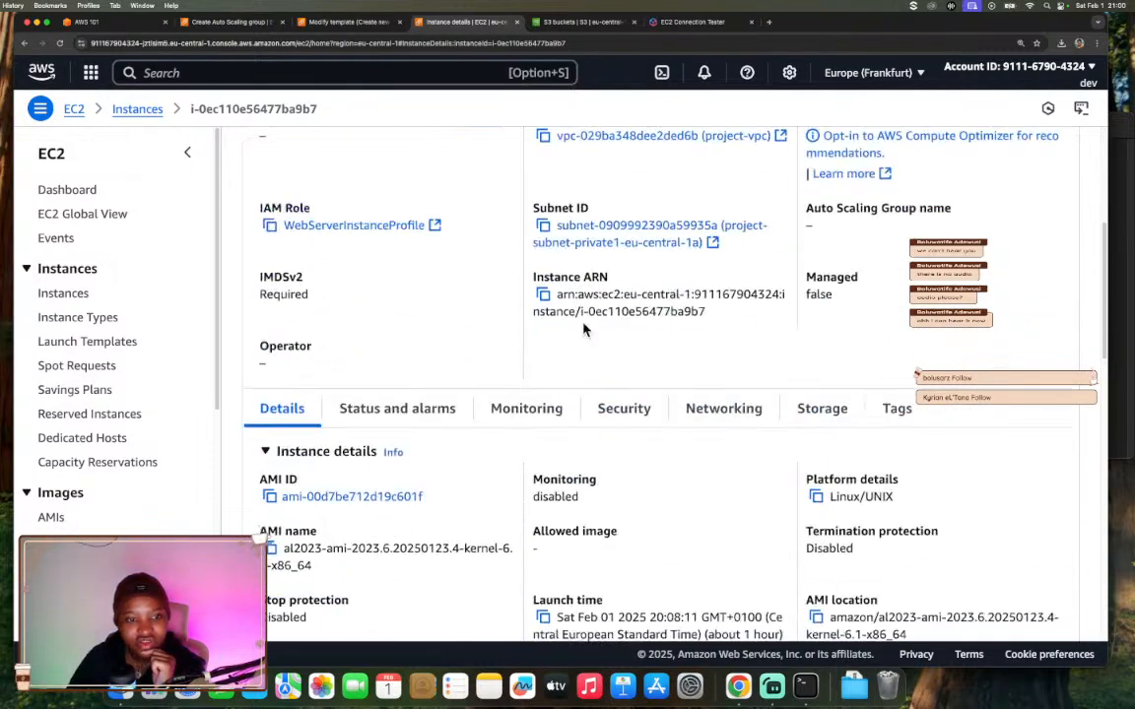
- Look through mywebserver's status checks and alarms, its monitoring metrics, and its security details with the inbound rules
{"action": "left_click", "coordinate": [444, 394]}
{"action": "scroll", "coordinate": [542, 403], "scroll_direction": "down", "scroll_amount": 5}
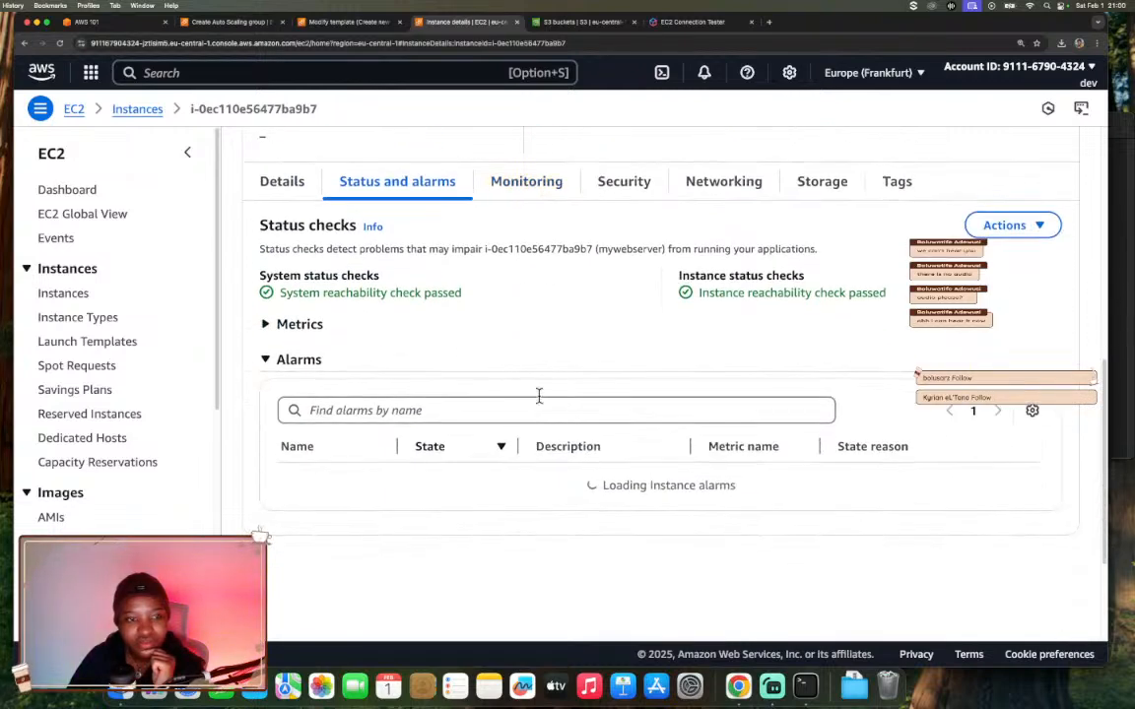
{"action": "left_click", "coordinate": [532, 184]}
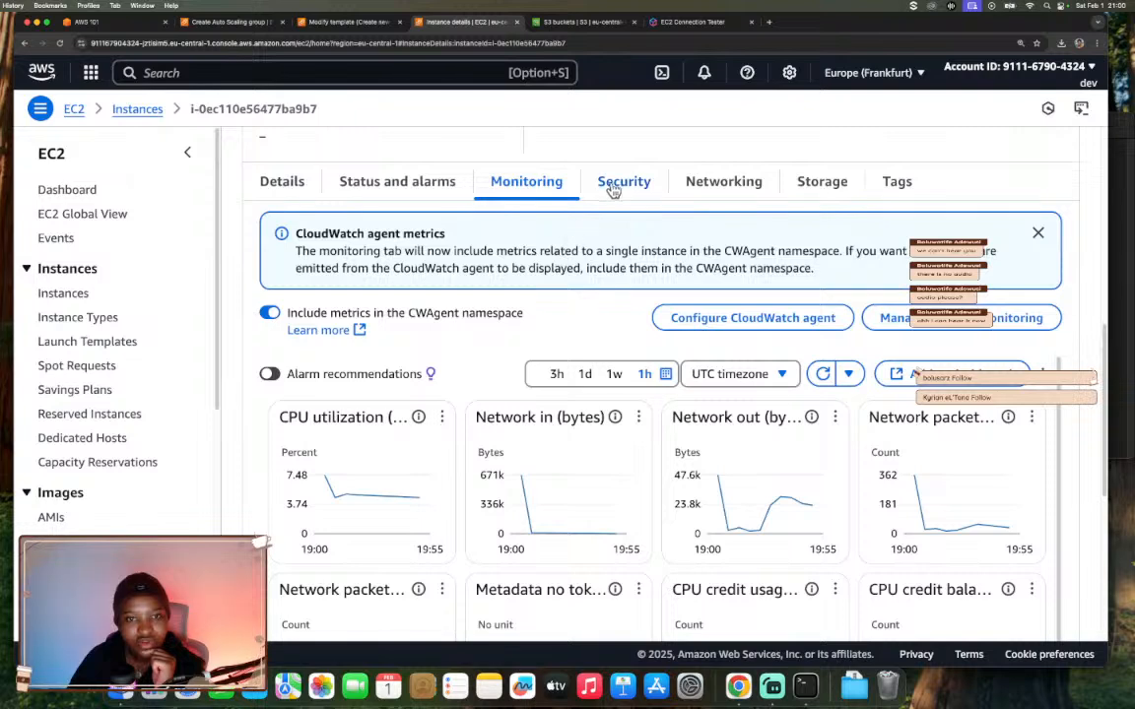
{"action": "left_click", "coordinate": [608, 191]}
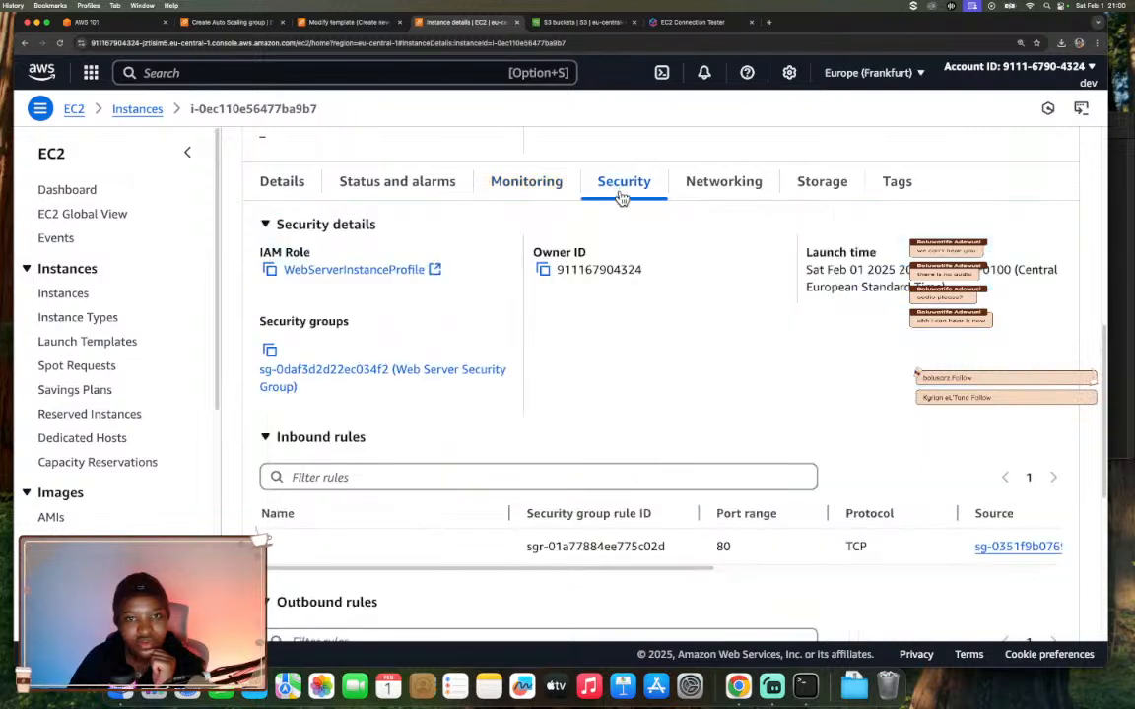
- Review mywebserver's networking details and its network interfaces
{"action": "left_click", "coordinate": [704, 187]}
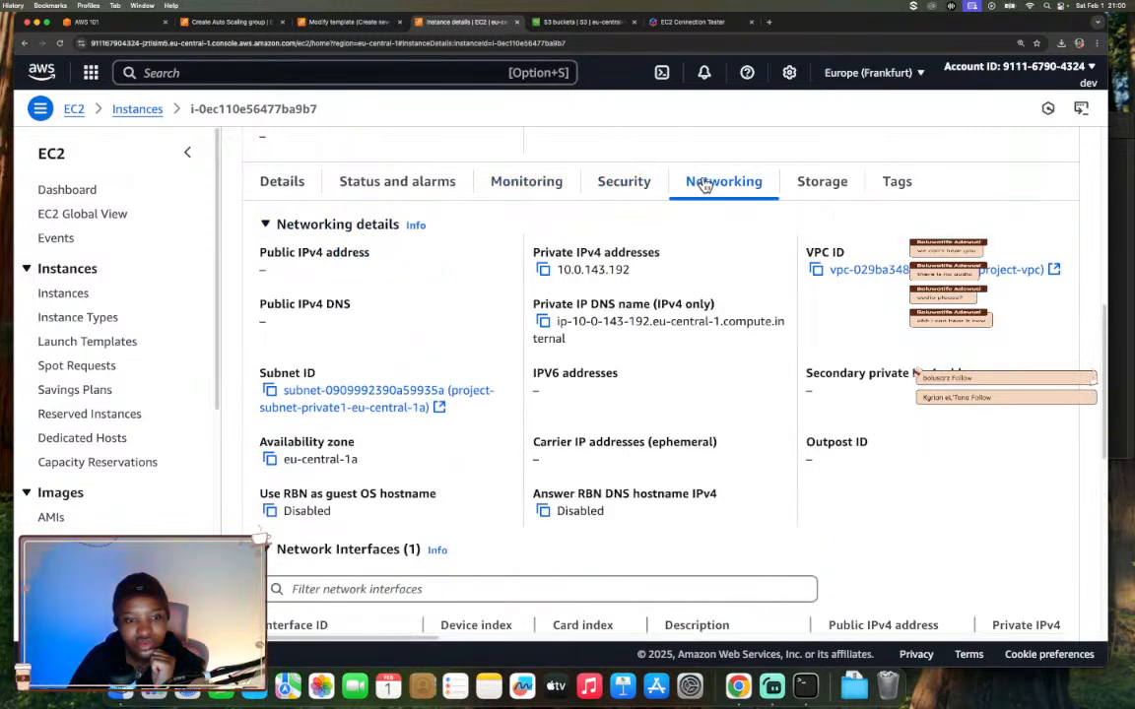
{"action": "scroll", "coordinate": [680, 276], "scroll_direction": "down", "scroll_amount": 5}
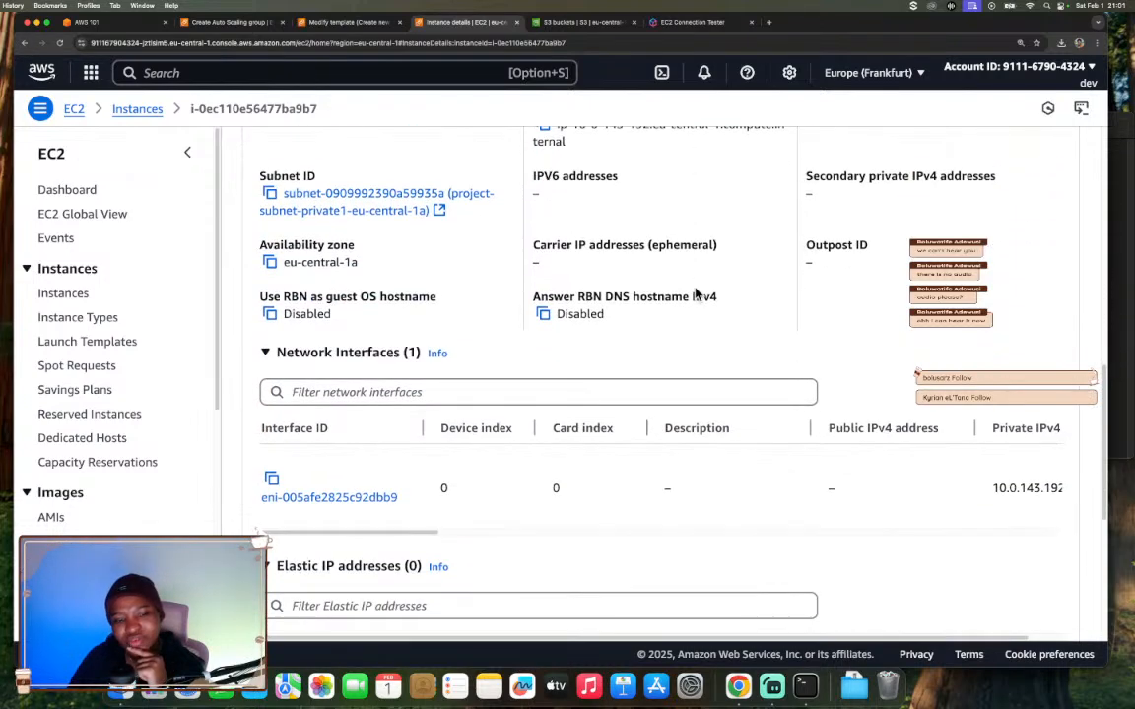
{"action": "scroll", "coordinate": [695, 293], "scroll_direction": "up", "scroll_amount": 5}
- Recheck mywebserver's block devices and volume monitoring, and review its instance details down to the host and placement group
{"action": "left_click", "coordinate": [824, 153]}
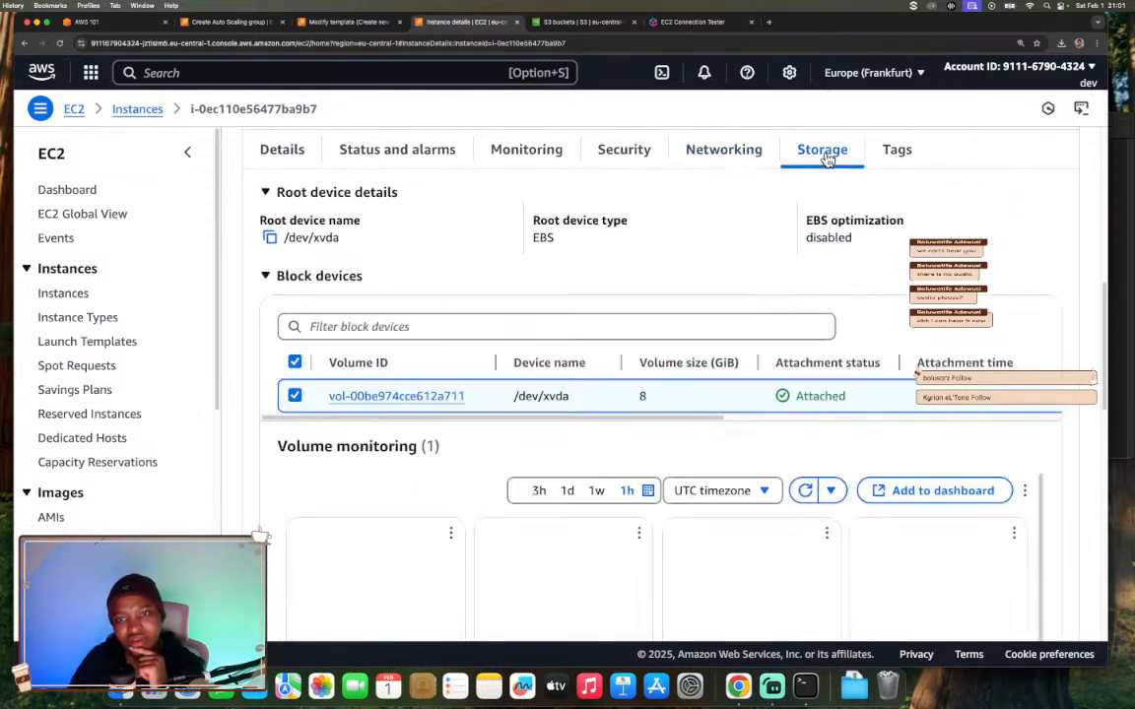
{"action": "scroll", "coordinate": [736, 276], "scroll_direction": "down", "scroll_amount": 5}
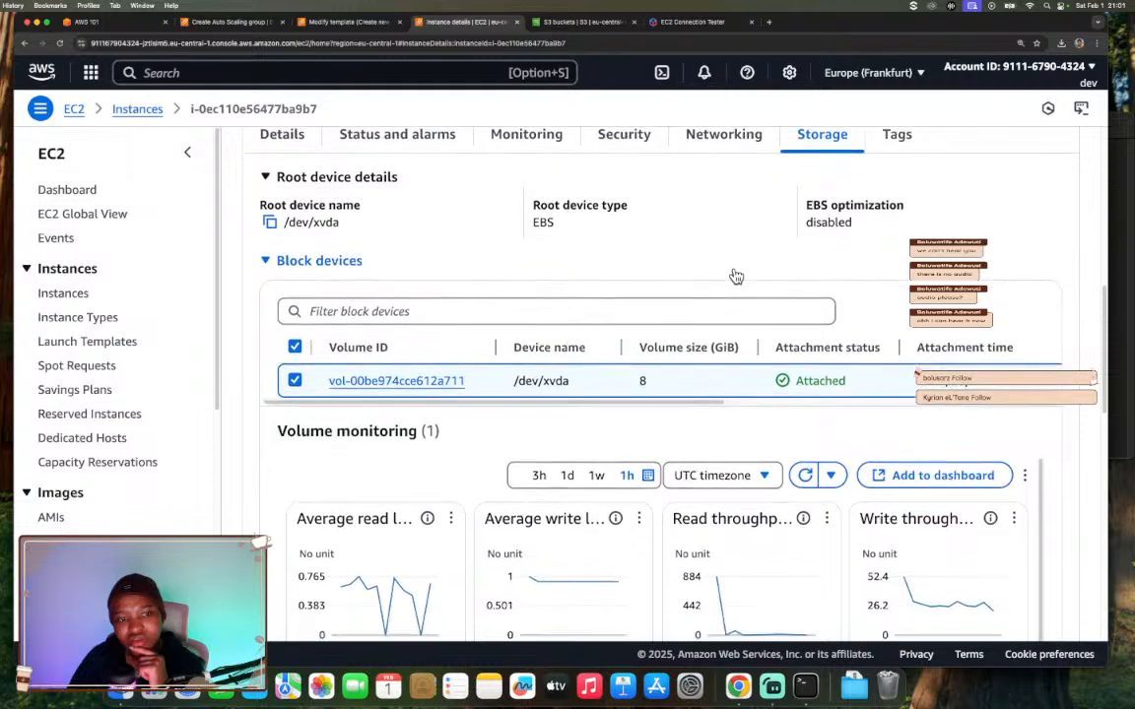
{"action": "scroll", "coordinate": [735, 274], "scroll_direction": "down", "scroll_amount": 4}
{"action": "scroll", "coordinate": [734, 274], "scroll_direction": "up", "scroll_amount": 10}
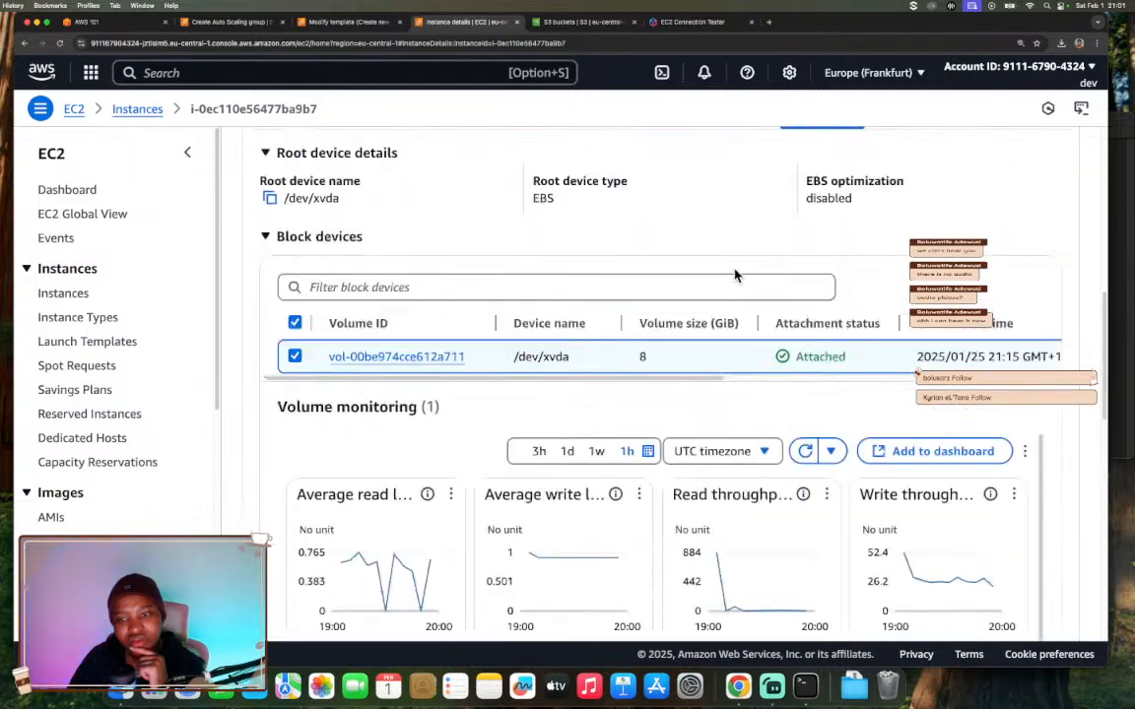
{"action": "left_click", "coordinate": [284, 291]}
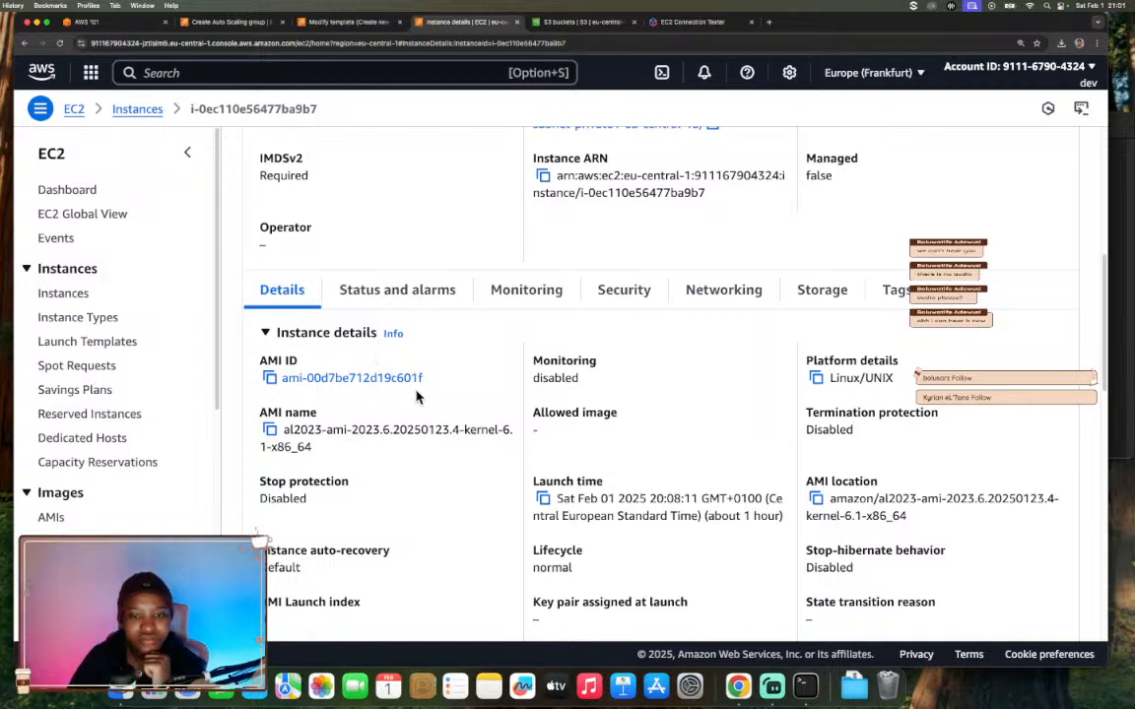
{"action": "scroll", "coordinate": [416, 396], "scroll_direction": "down", "scroll_amount": 5}
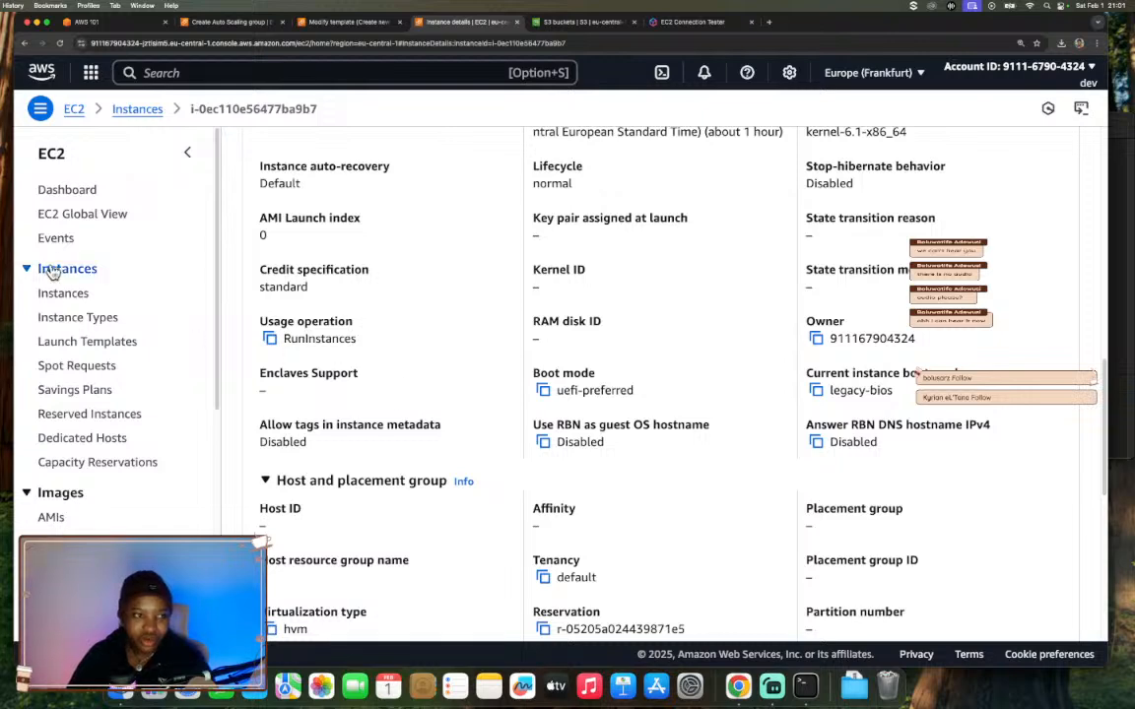
- Open the workshop's Deploy Compute (EC2) instructions and copy the User data script that installs the PHP web server components
{"action": "left_click", "coordinate": [117, 24]}
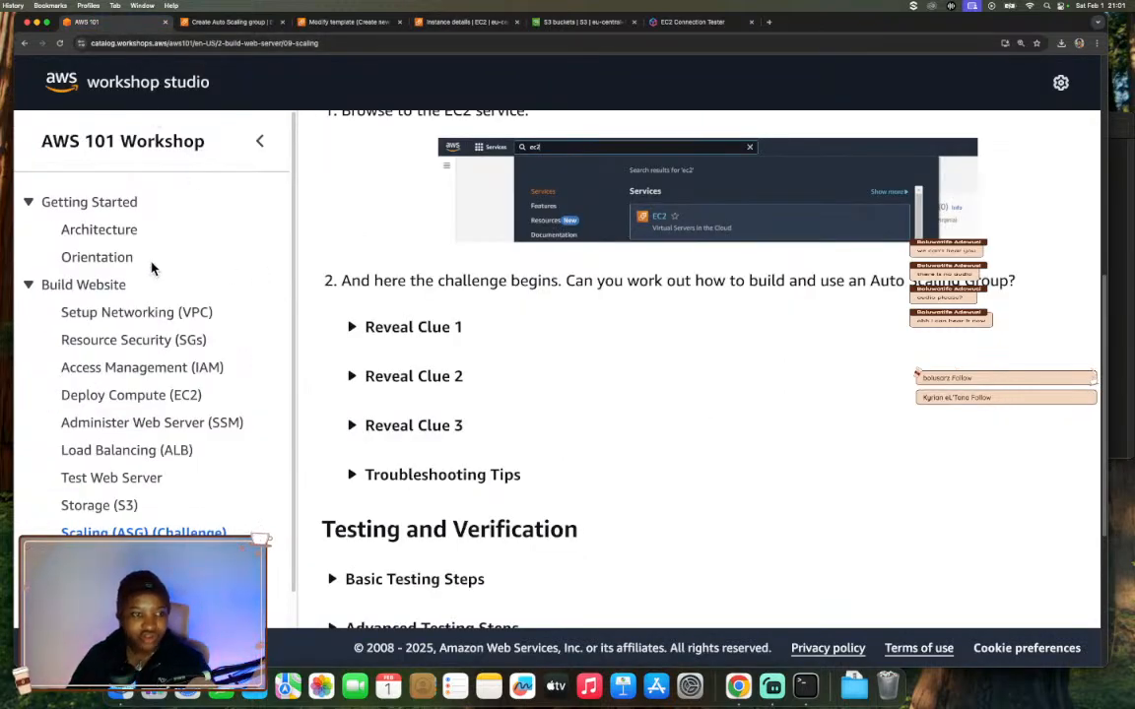
{"action": "left_click", "coordinate": [124, 396]}
{"action": "scroll", "coordinate": [418, 463], "scroll_direction": "down", "scroll_amount": 15}
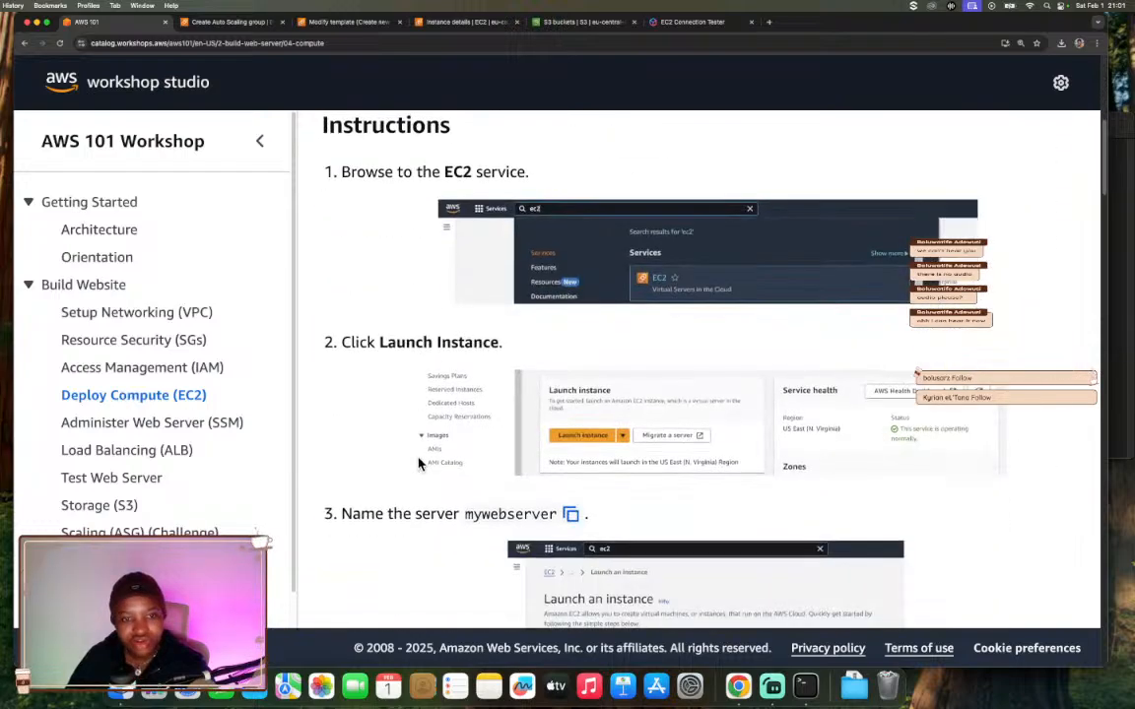
{"action": "scroll", "coordinate": [417, 463], "scroll_direction": "down", "scroll_amount": 15}
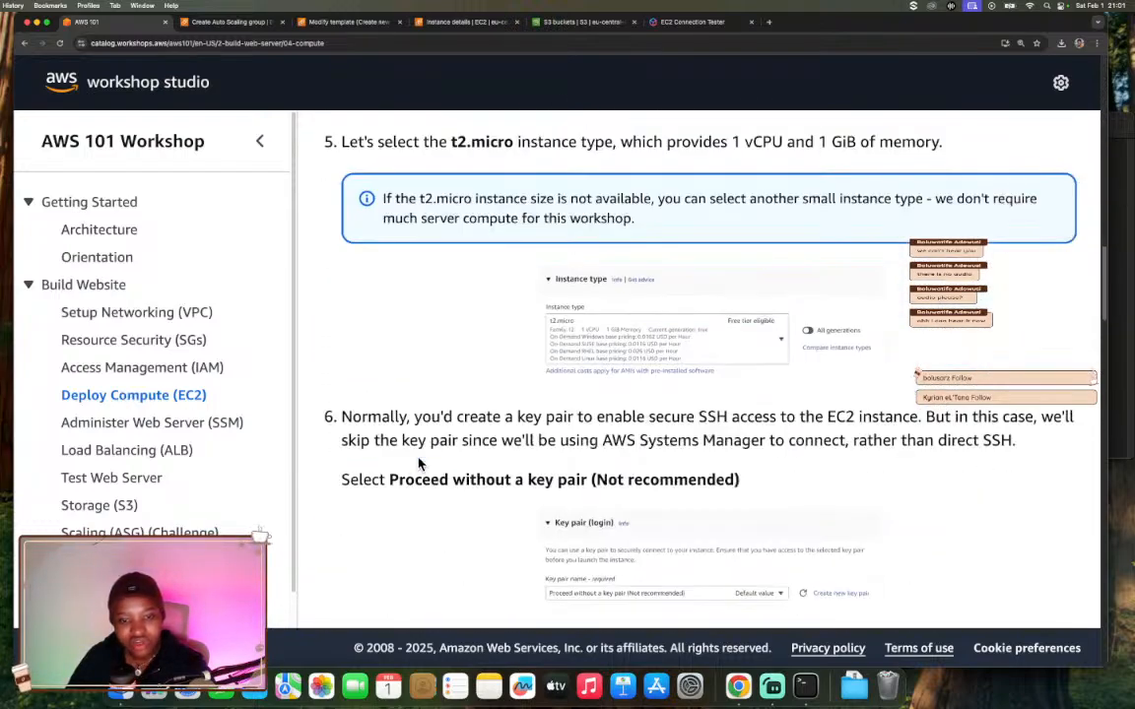
{"action": "scroll", "coordinate": [417, 460], "scroll_direction": "down", "scroll_amount": 15}
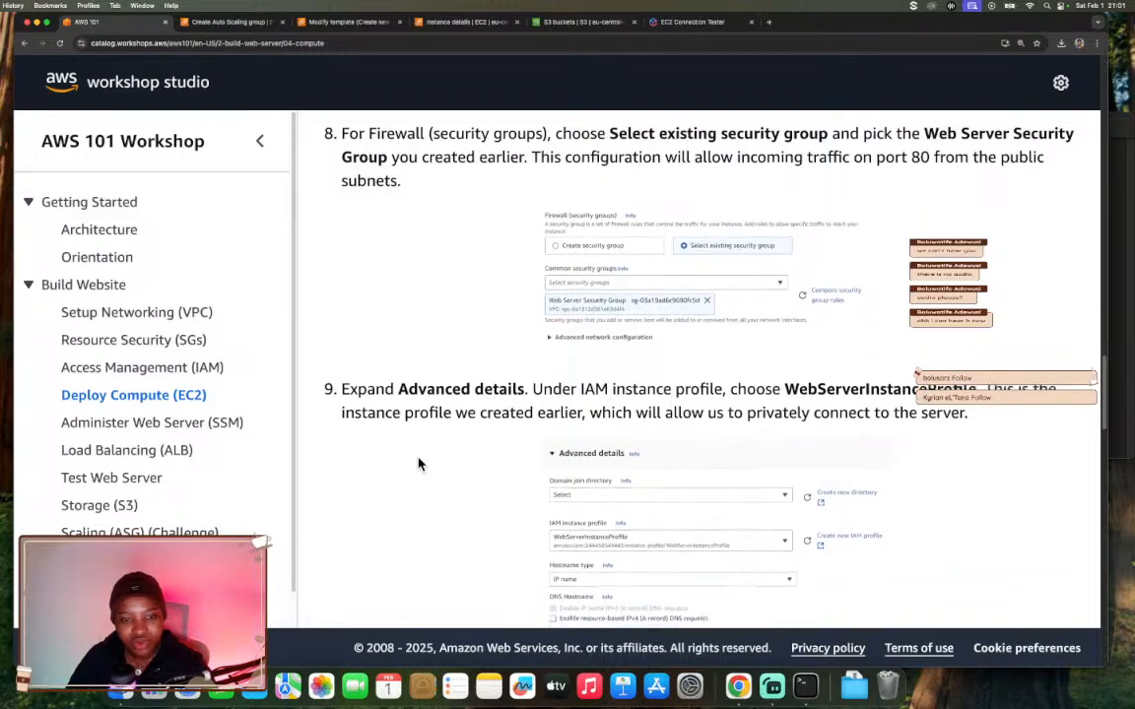
{"action": "scroll", "coordinate": [417, 463], "scroll_direction": "down", "scroll_amount": 1}
{"action": "scroll", "coordinate": [418, 463], "scroll_direction": "up", "scroll_amount": 5}
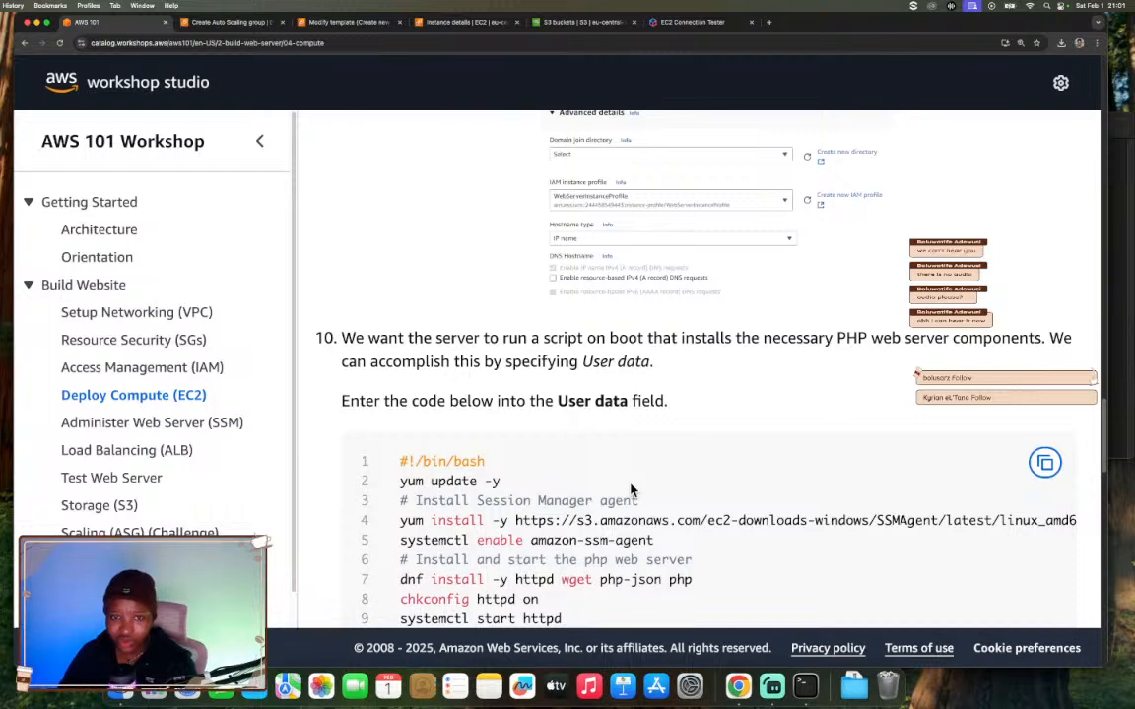
{"action": "left_click", "coordinate": [1045, 462]}
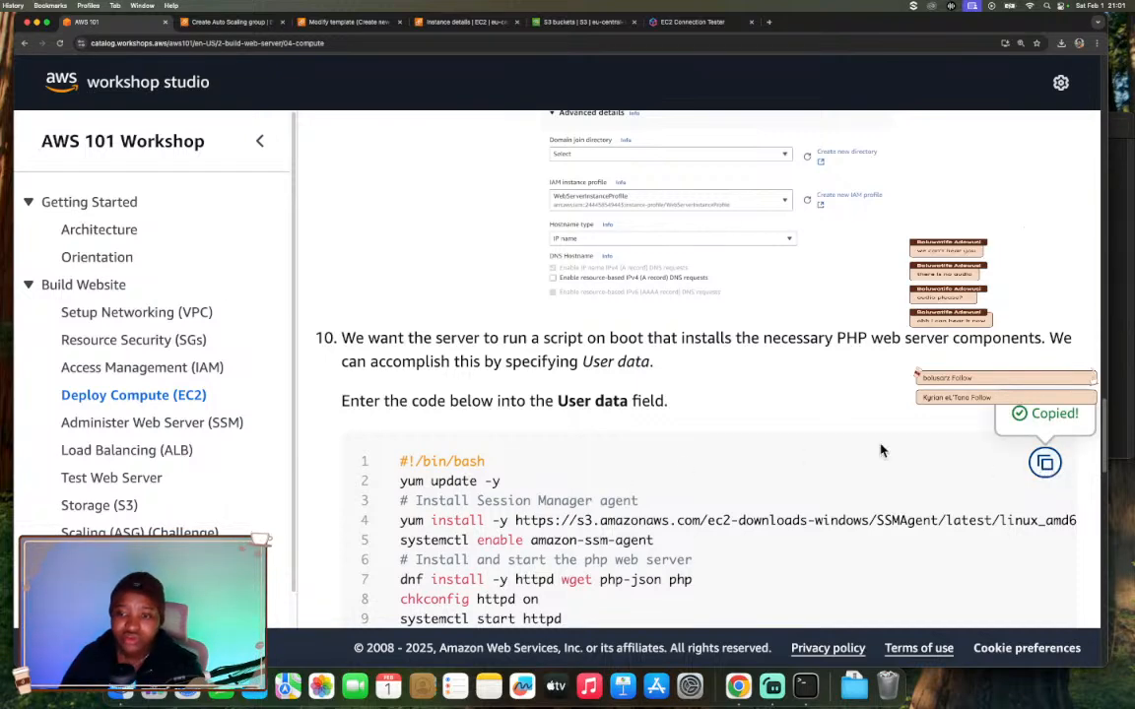
- Paste the copied web server boot script into the User data of the new launch template version
{"action": "left_click", "coordinate": [342, 21]}
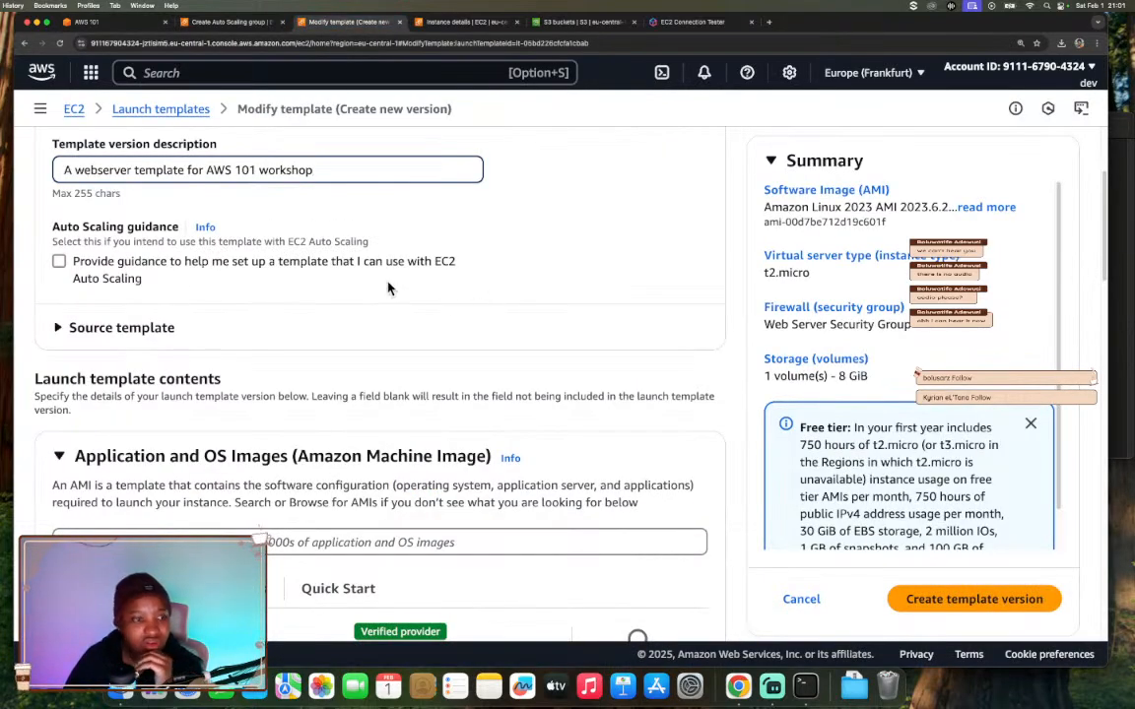
{"action": "scroll", "coordinate": [388, 288], "scroll_direction": "down", "scroll_amount": 10}
{"action": "scroll", "coordinate": [388, 287], "scroll_direction": "down", "scroll_amount": 10}
{"action": "scroll", "coordinate": [388, 287], "scroll_direction": "down", "scroll_amount": 5}
{"action": "scroll", "coordinate": [388, 287], "scroll_direction": "up", "scroll_amount": 3}
{"action": "scroll", "coordinate": [388, 287], "scroll_direction": "down", "scroll_amount": 5}
{"action": "scroll", "coordinate": [388, 287], "scroll_direction": "down", "scroll_amount": 2}
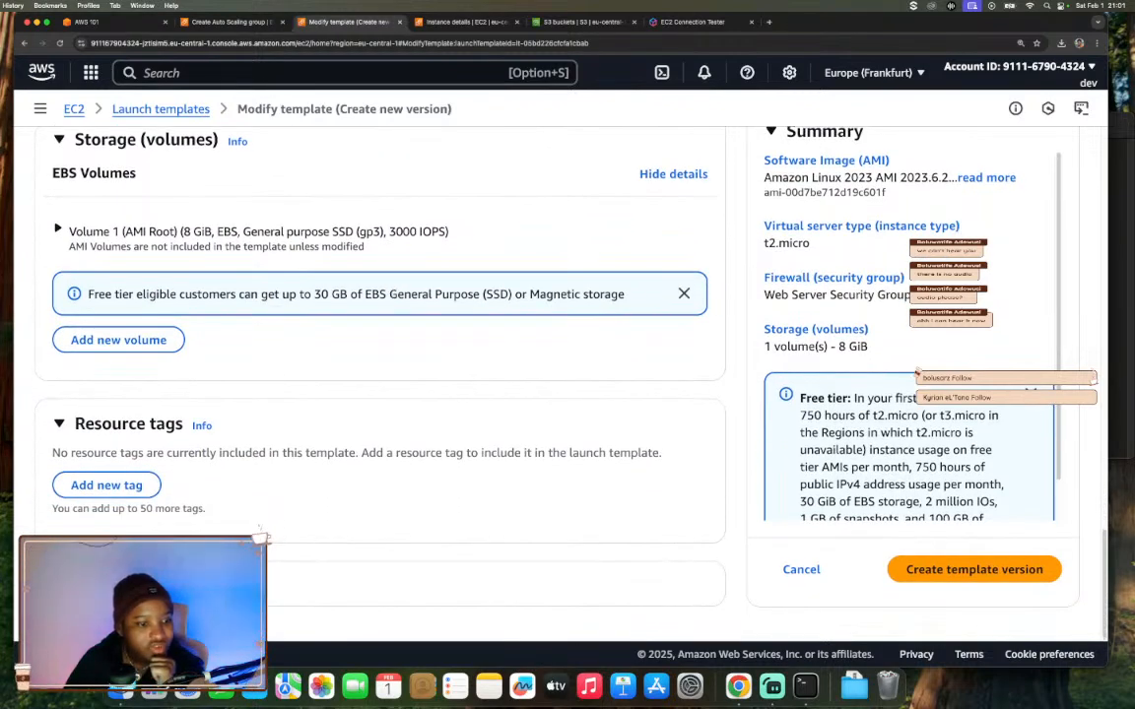
{"action": "scroll", "coordinate": [388, 288], "scroll_direction": "down", "scroll_amount": 5}
{"action": "scroll", "coordinate": [388, 288], "scroll_direction": "down", "scroll_amount": 6}
{"action": "scroll", "coordinate": [388, 287], "scroll_direction": "down", "scroll_amount": 14}
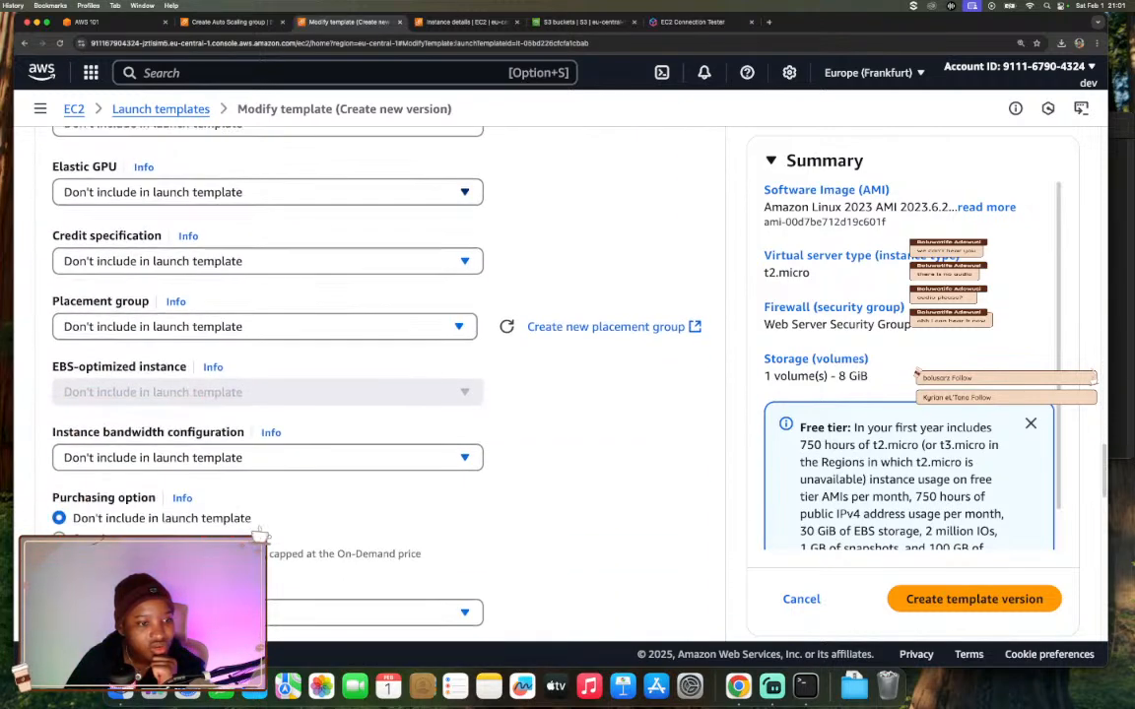
{"action": "scroll", "coordinate": [261, 540], "scroll_direction": "down", "scroll_amount": 14}
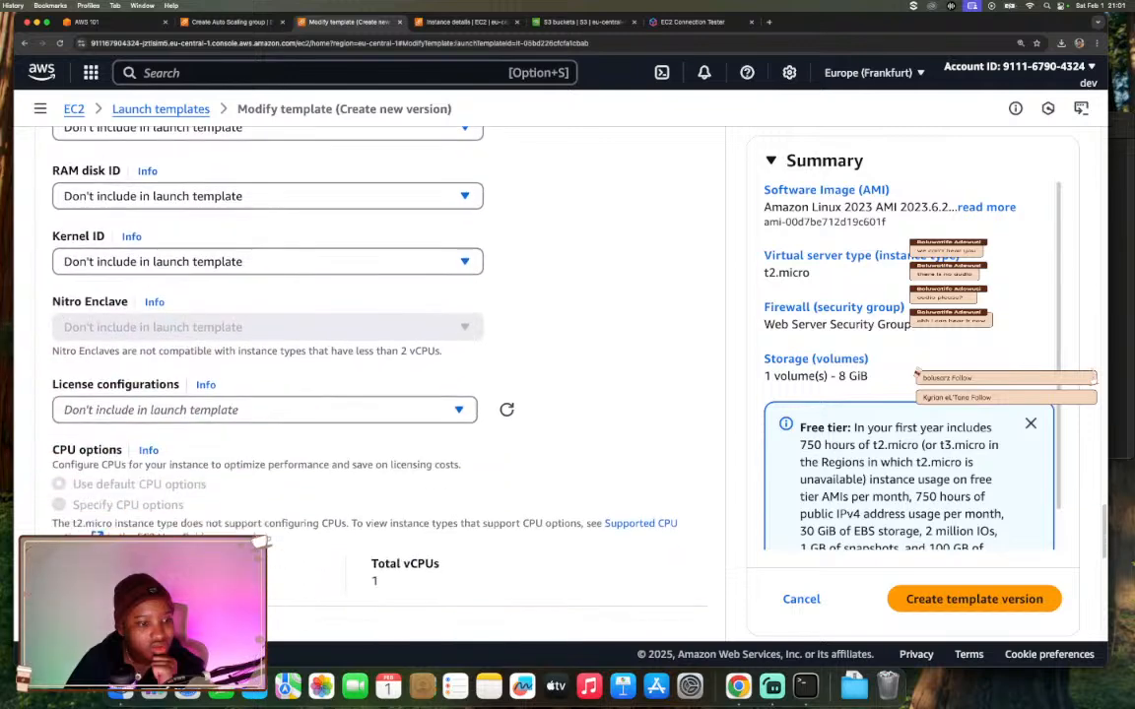
{"action": "scroll", "coordinate": [261, 540], "scroll_direction": "down", "scroll_amount": 2}
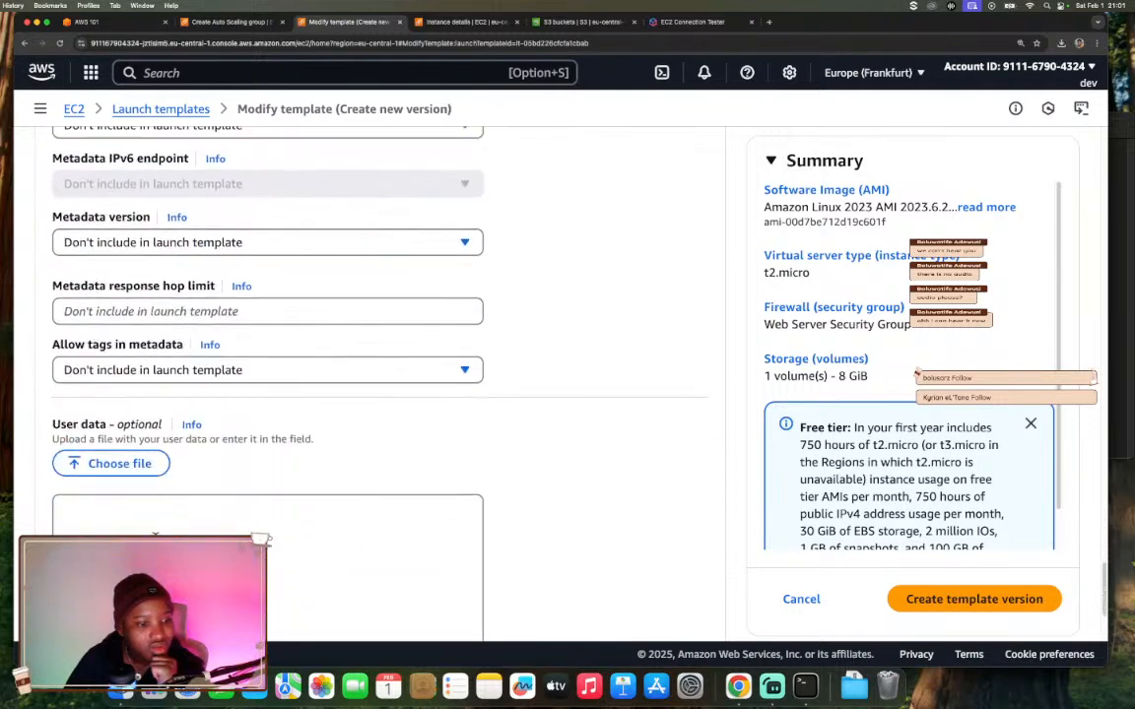
{"action": "left_click", "coordinate": [169, 523]}
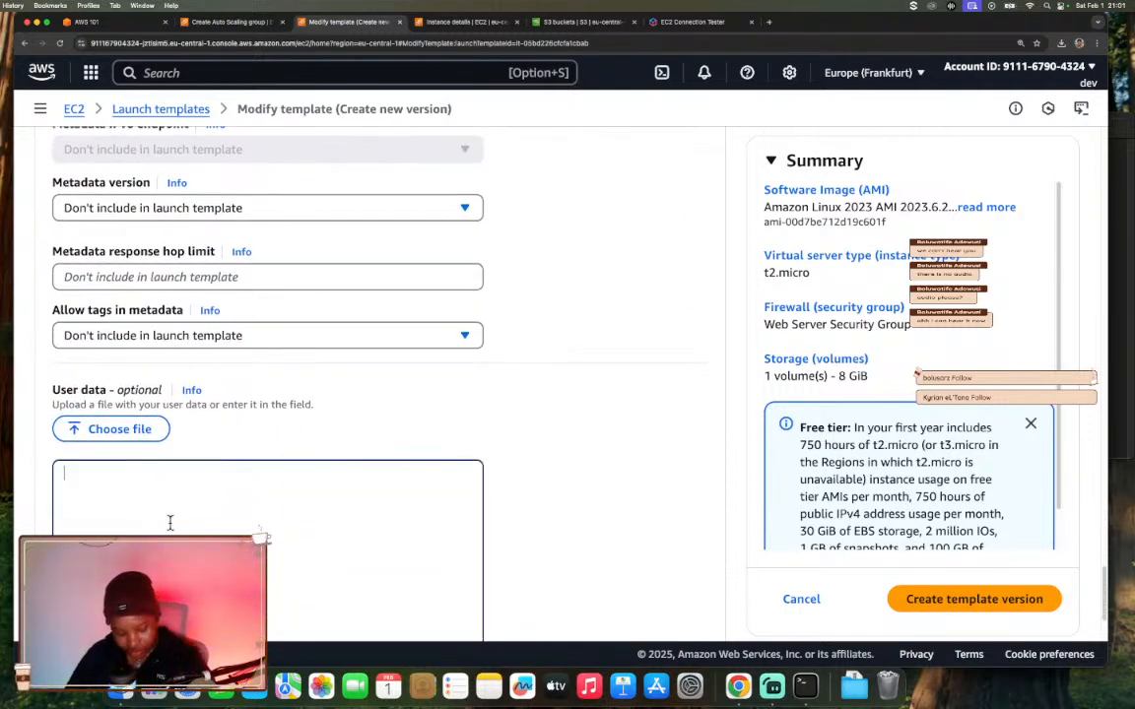
{"action": "key", "text": "super+v"}
{"action": "scroll", "coordinate": [531, 509], "scroll_direction": "down", "scroll_amount": 2}
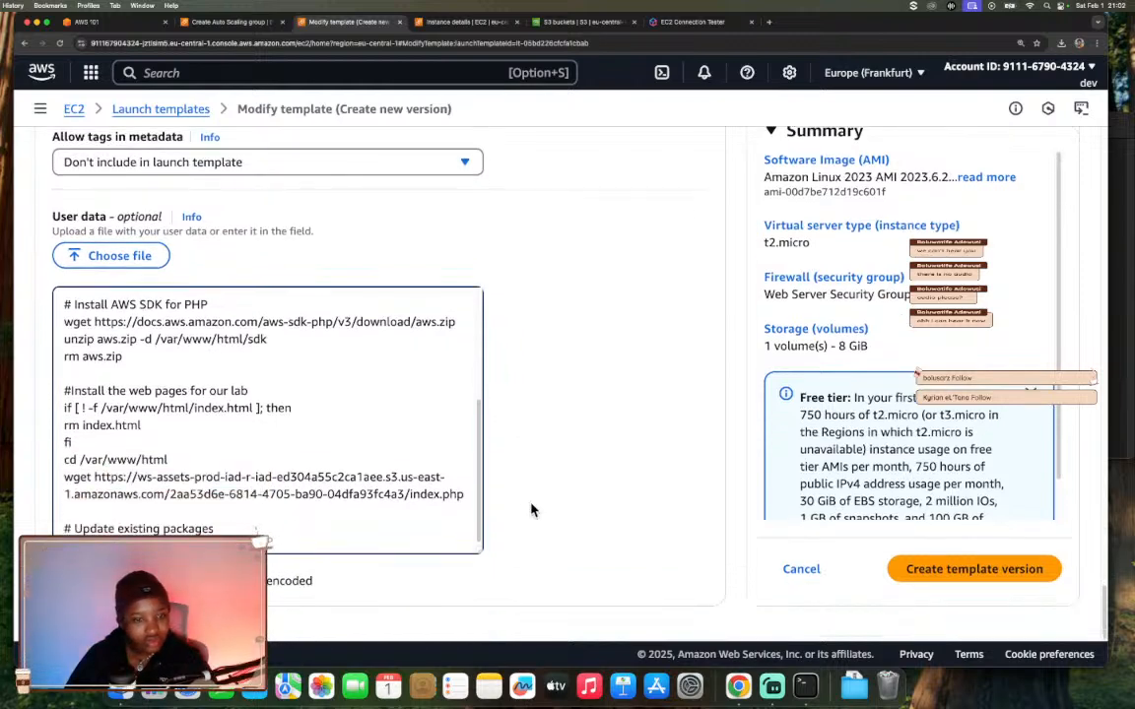
- Review the template's advanced settings from the metadata options up to stop protection, checking the placement group choices and their help text
{"action": "scroll", "coordinate": [531, 509], "scroll_direction": "up", "scroll_amount": 5}
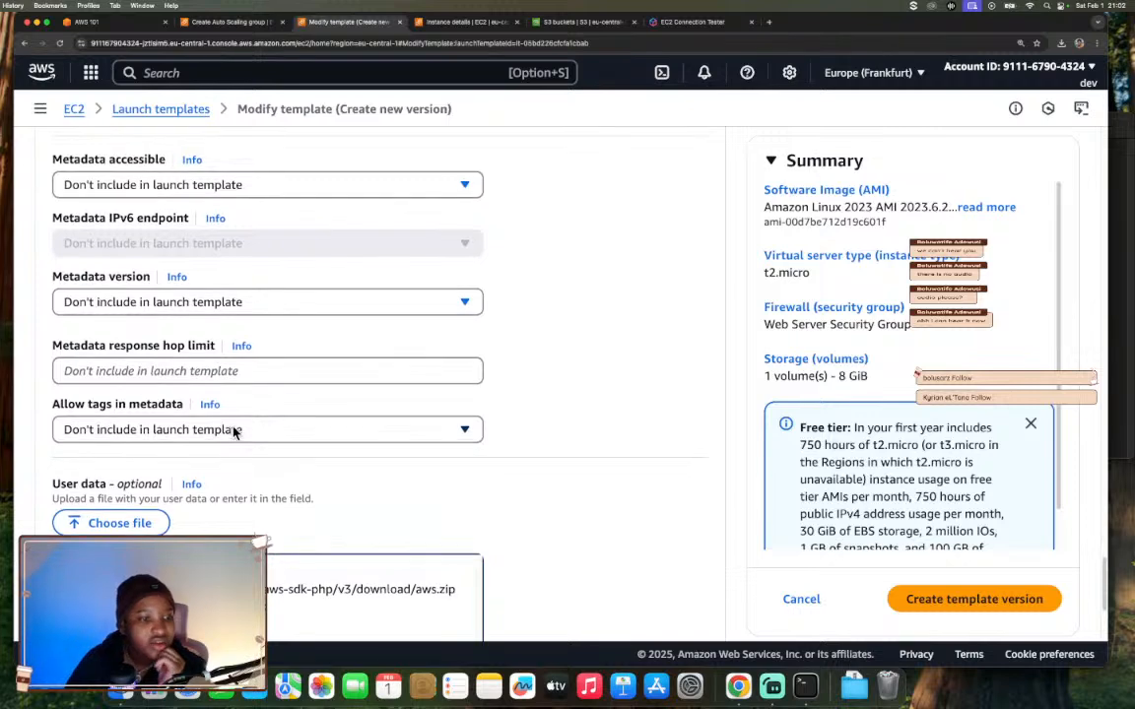
{"action": "scroll", "coordinate": [231, 431], "scroll_direction": "up", "scroll_amount": 2}
{"action": "scroll", "coordinate": [556, 441], "scroll_direction": "up", "scroll_amount": 5}
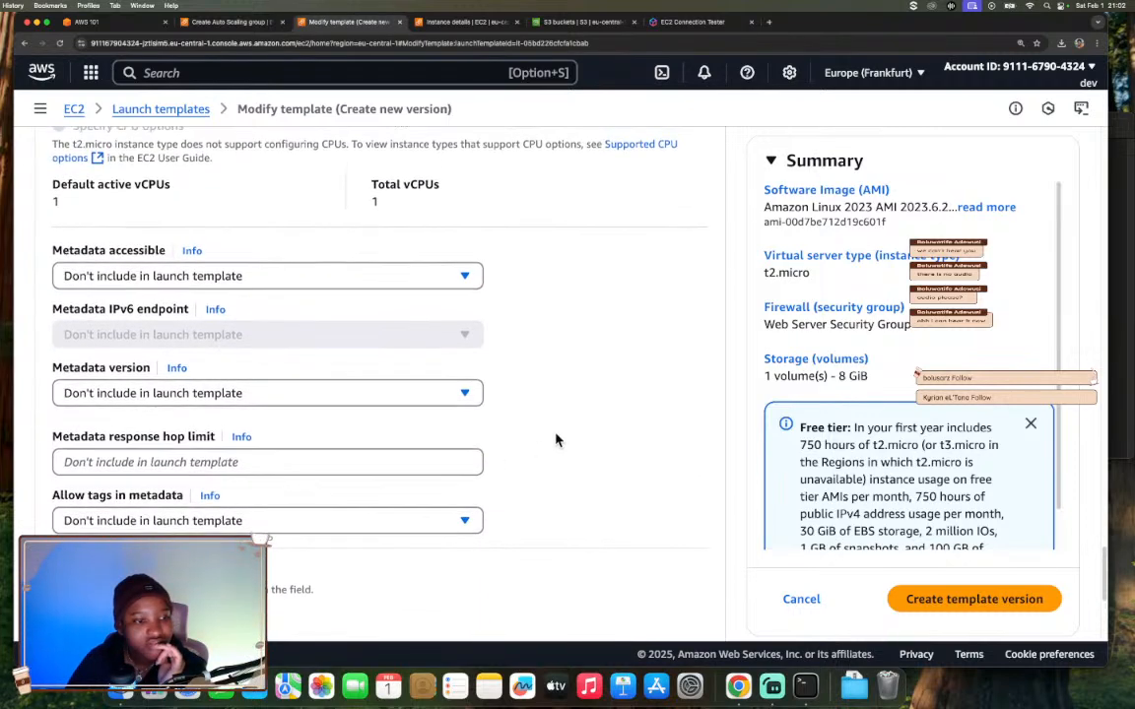
{"action": "scroll", "coordinate": [557, 440], "scroll_direction": "up", "scroll_amount": 3}
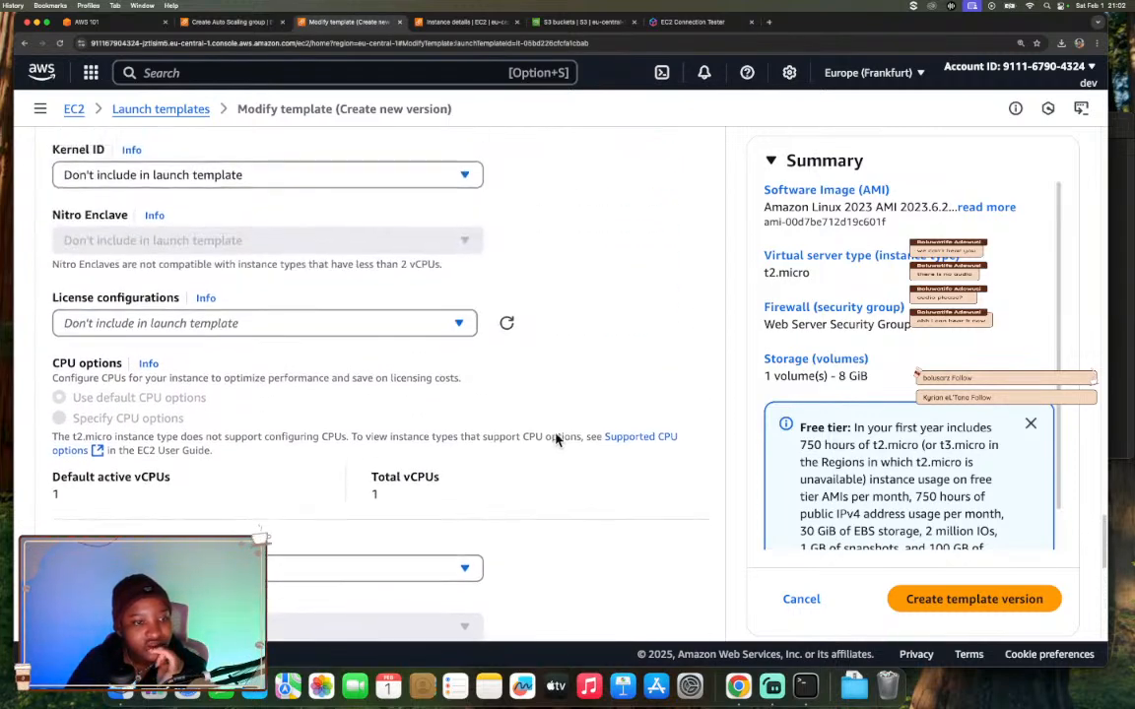
{"action": "scroll", "coordinate": [556, 441], "scroll_direction": "up", "scroll_amount": 5}
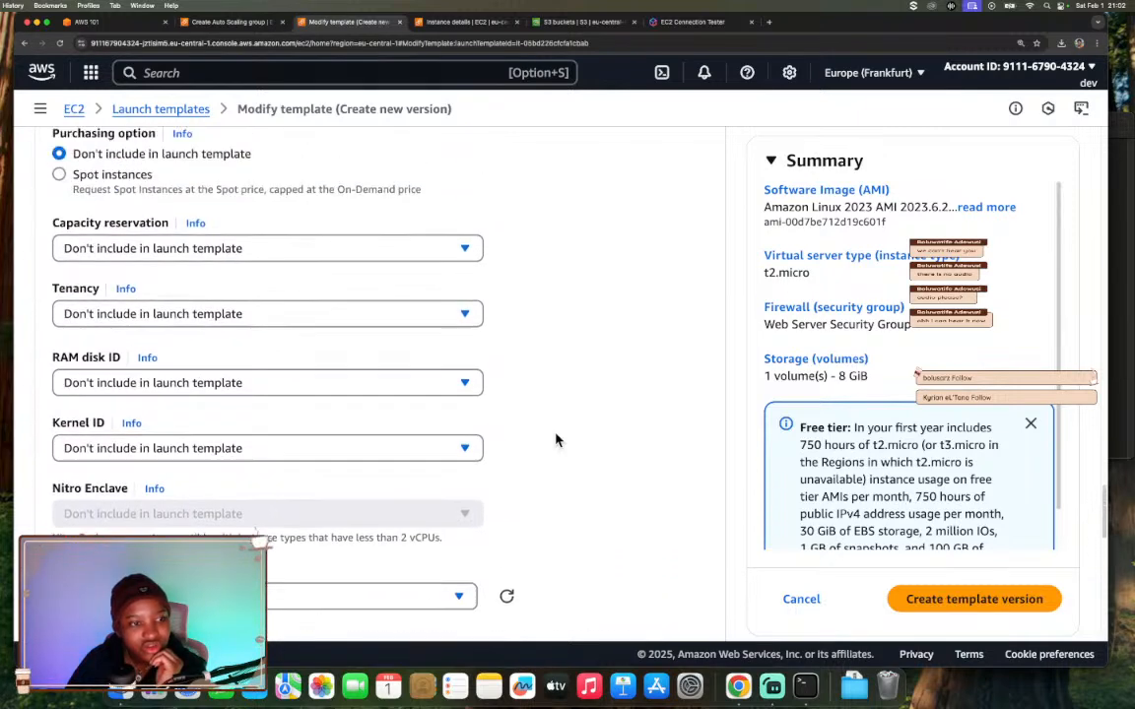
{"action": "scroll", "coordinate": [557, 440], "scroll_direction": "up", "scroll_amount": 5}
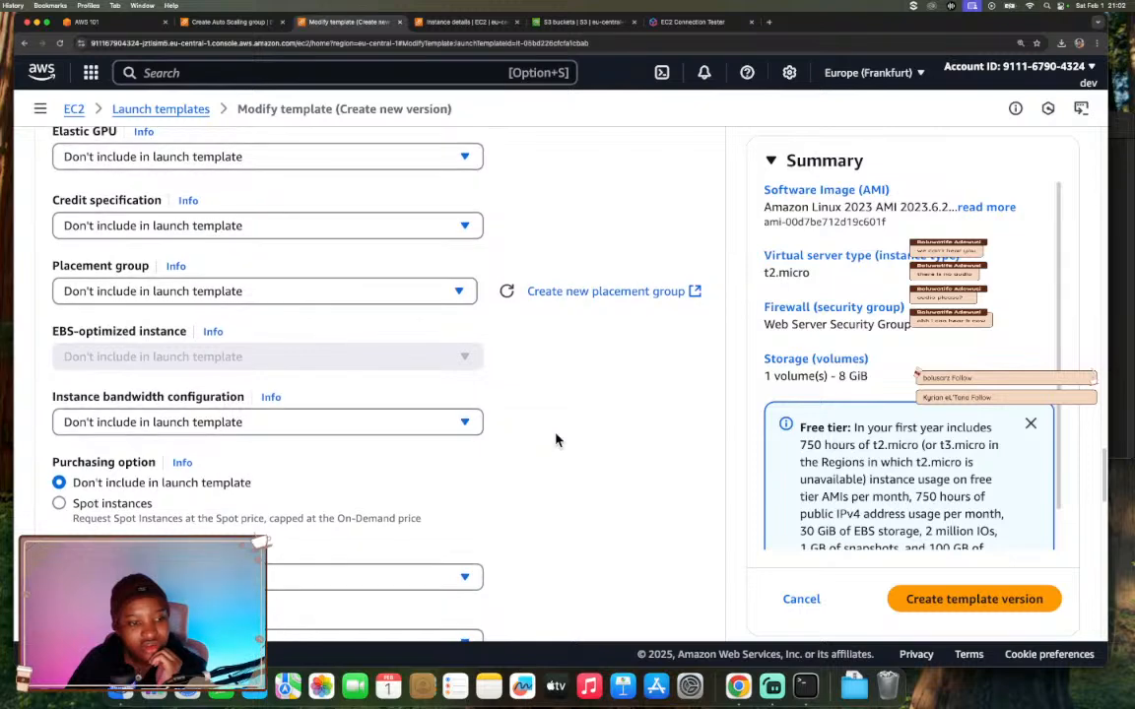
{"action": "scroll", "coordinate": [557, 440], "scroll_direction": "up", "scroll_amount": 3}
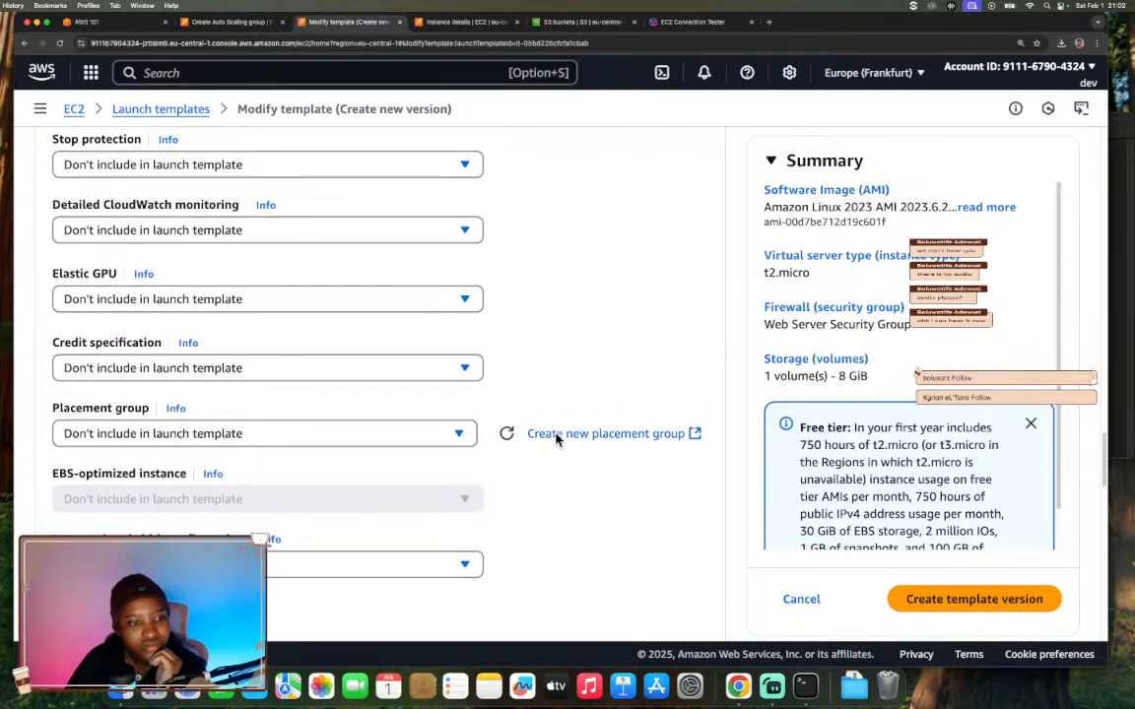
{"action": "left_click", "coordinate": [460, 435]}
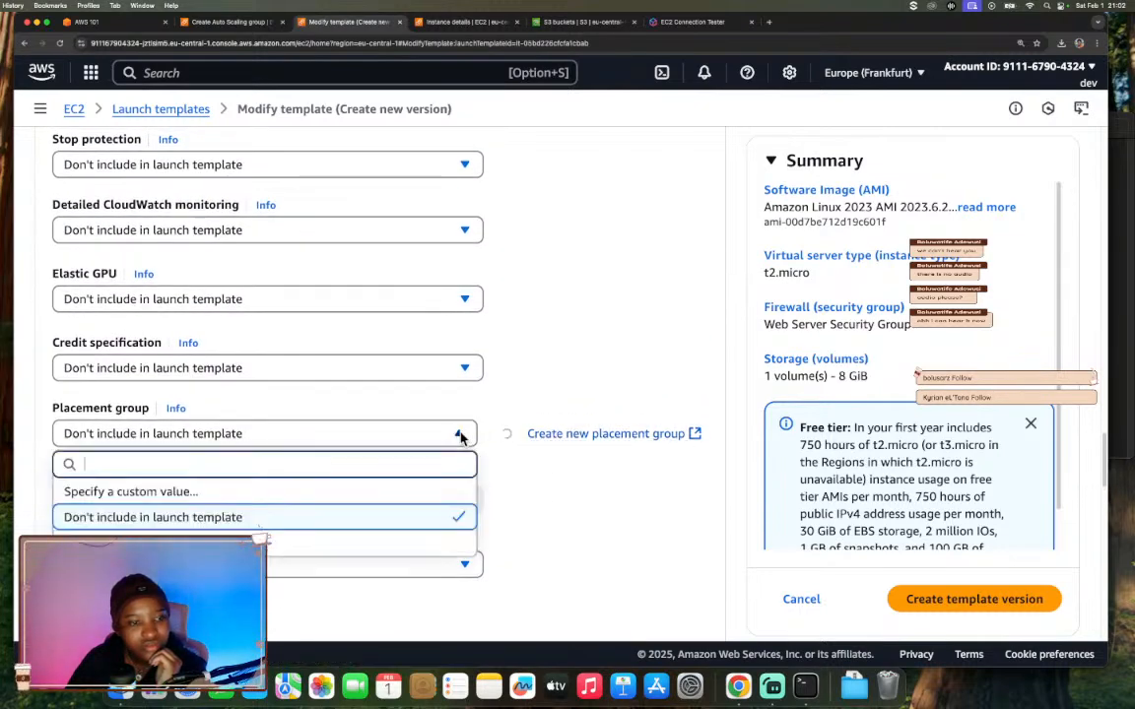
{"action": "left_click", "coordinate": [460, 435]}
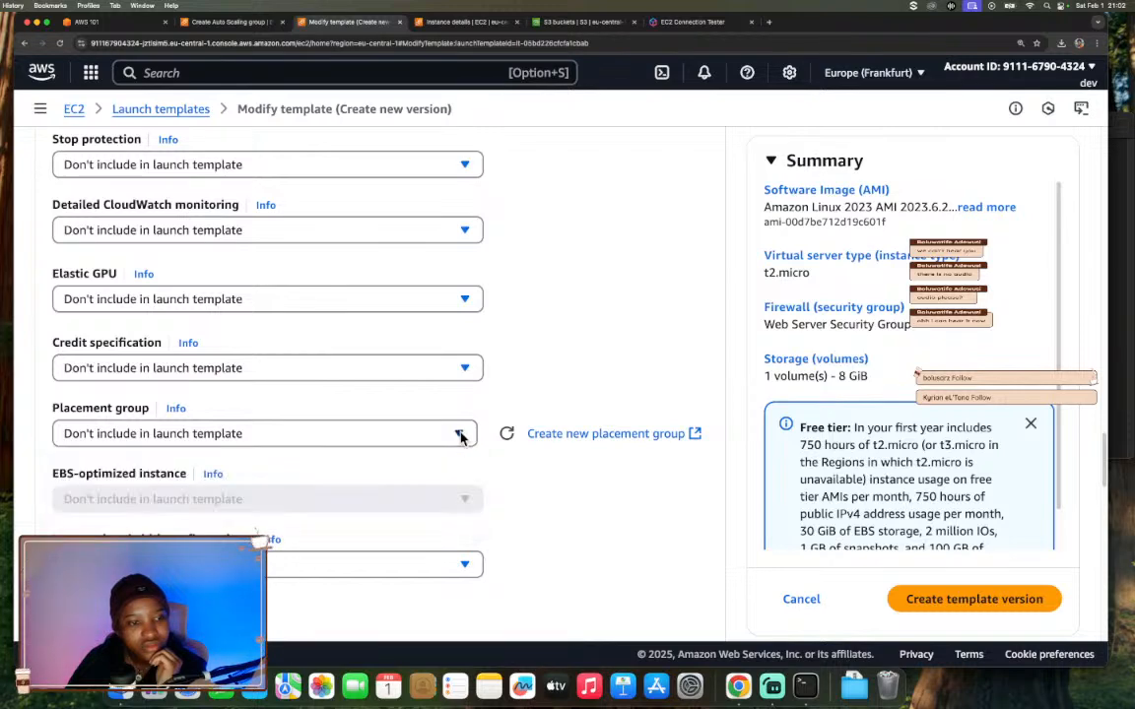
{"action": "left_click", "coordinate": [177, 409]}
{"action": "scroll", "coordinate": [297, 445], "scroll_direction": "down", "scroll_amount": 2}
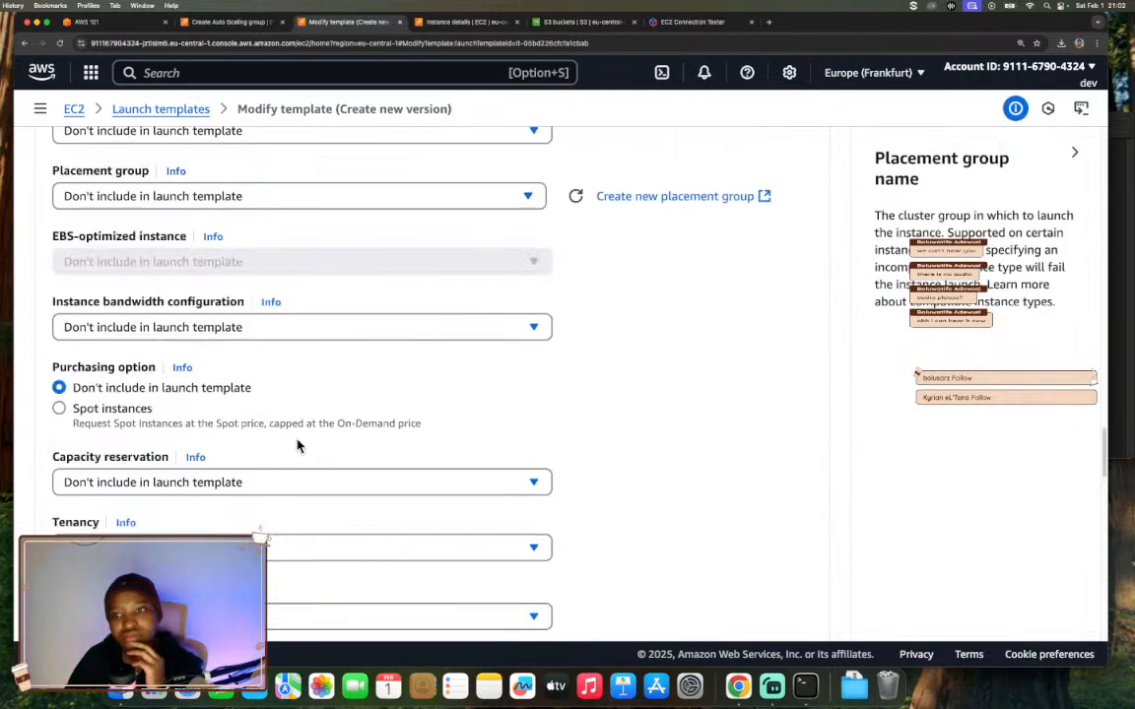
{"action": "left_click", "coordinate": [1073, 151]}
- Set the launch template's IAM instance profile to WebServerInstanceProfile
{"action": "scroll", "coordinate": [514, 356], "scroll_direction": "up", "scroll_amount": 5}
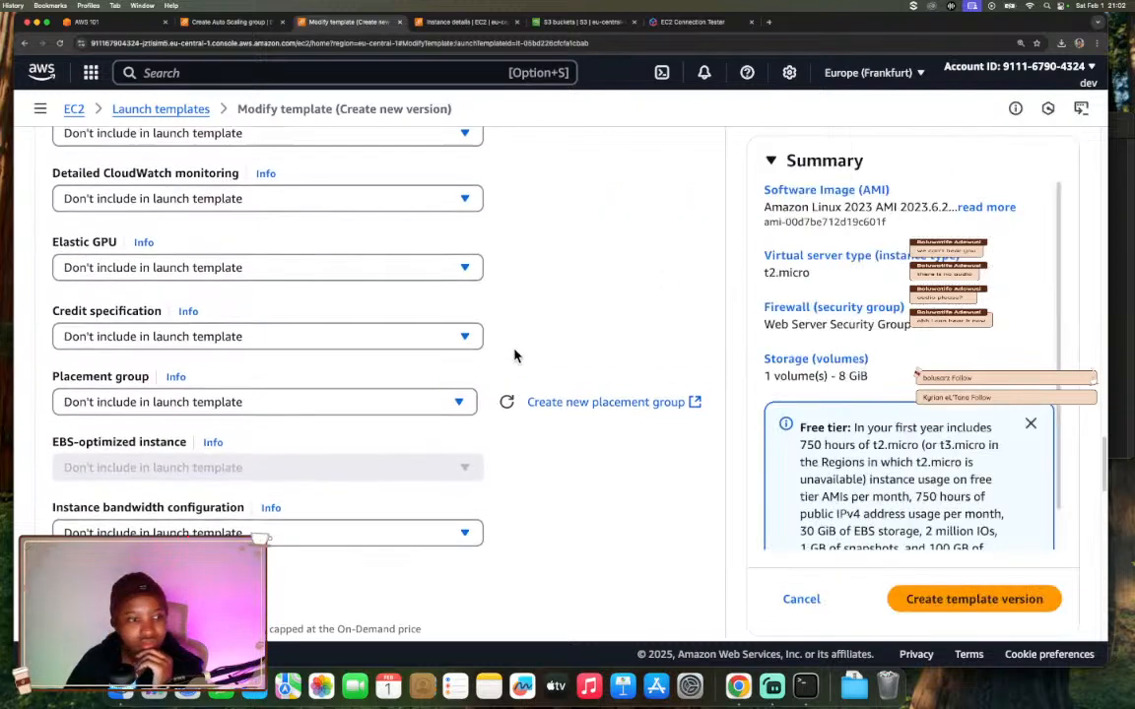
{"action": "scroll", "coordinate": [514, 356], "scroll_direction": "up", "scroll_amount": 5}
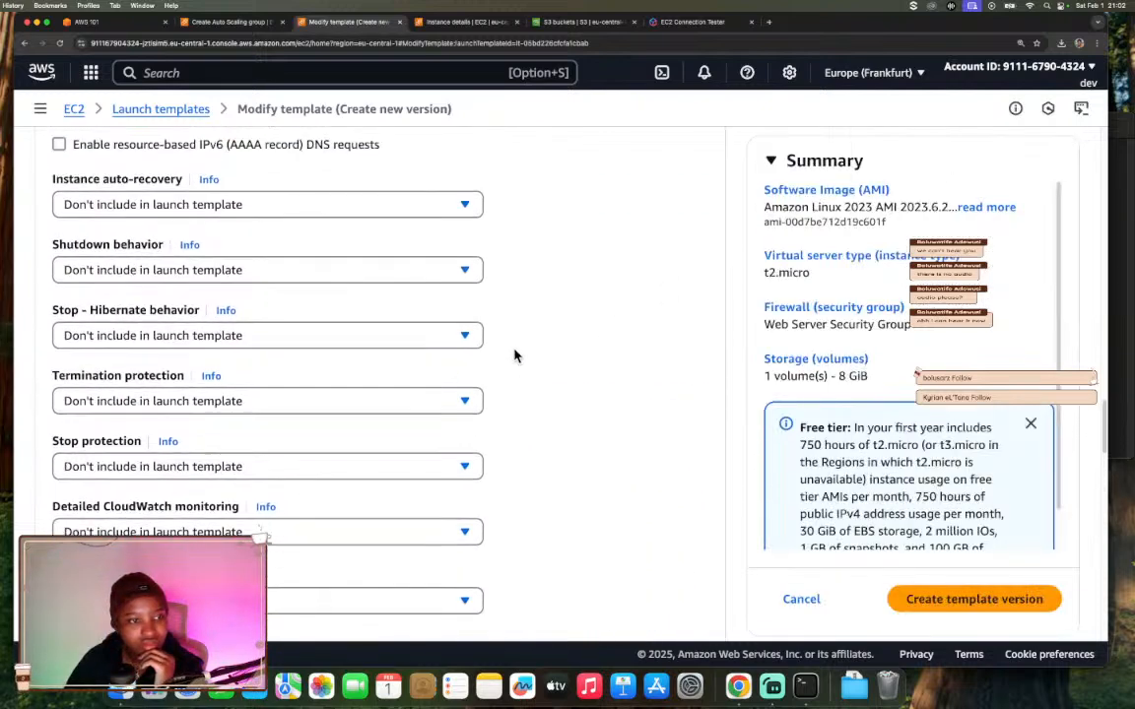
{"action": "scroll", "coordinate": [514, 356], "scroll_direction": "up", "scroll_amount": 3}
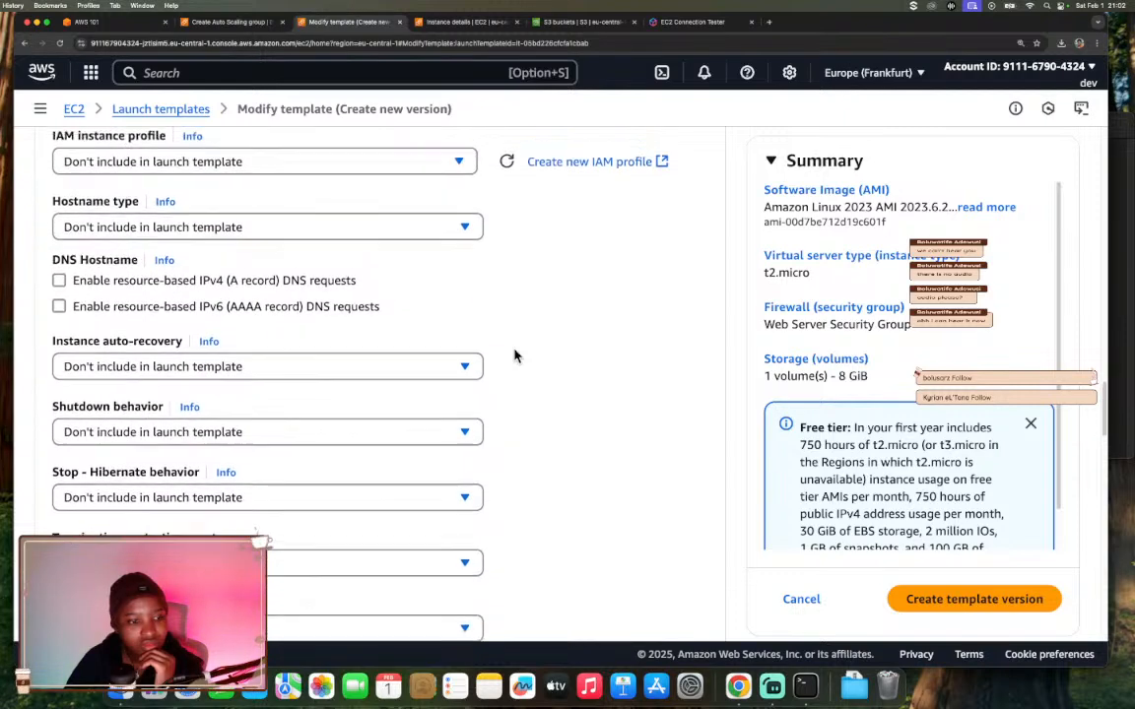
{"action": "scroll", "coordinate": [514, 356], "scroll_direction": "up", "scroll_amount": 1}
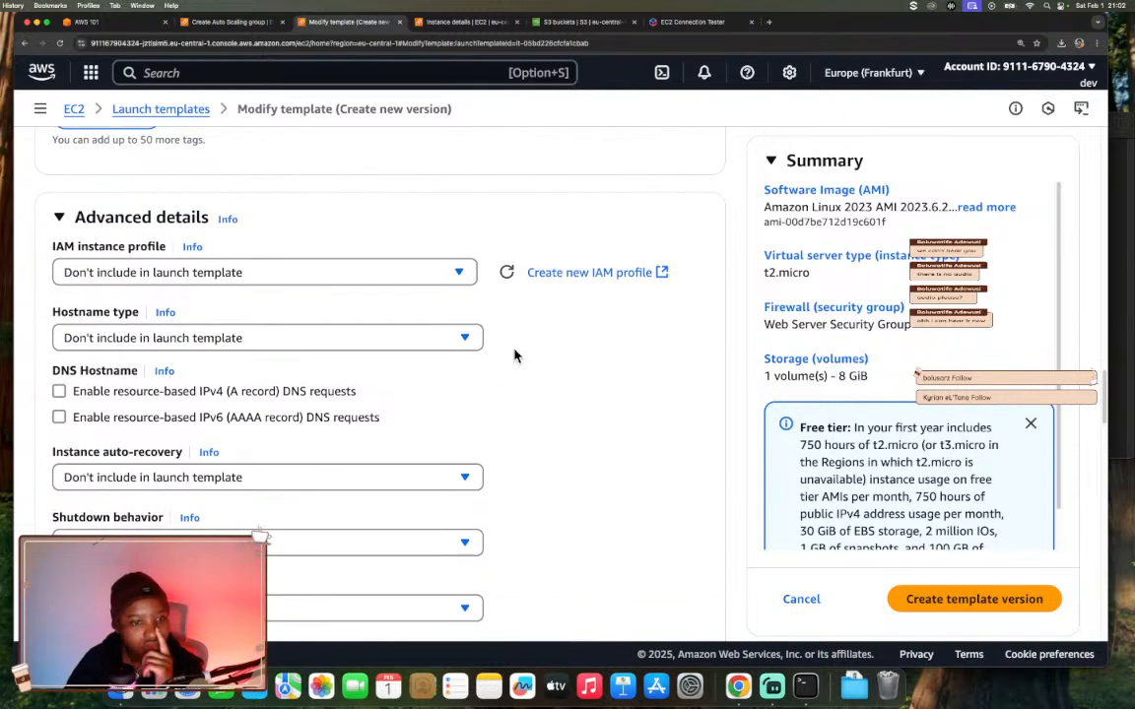
{"action": "scroll", "coordinate": [514, 355], "scroll_direction": "up", "scroll_amount": 1}
{"action": "scroll", "coordinate": [513, 356], "scroll_direction": "up", "scroll_amount": 3}
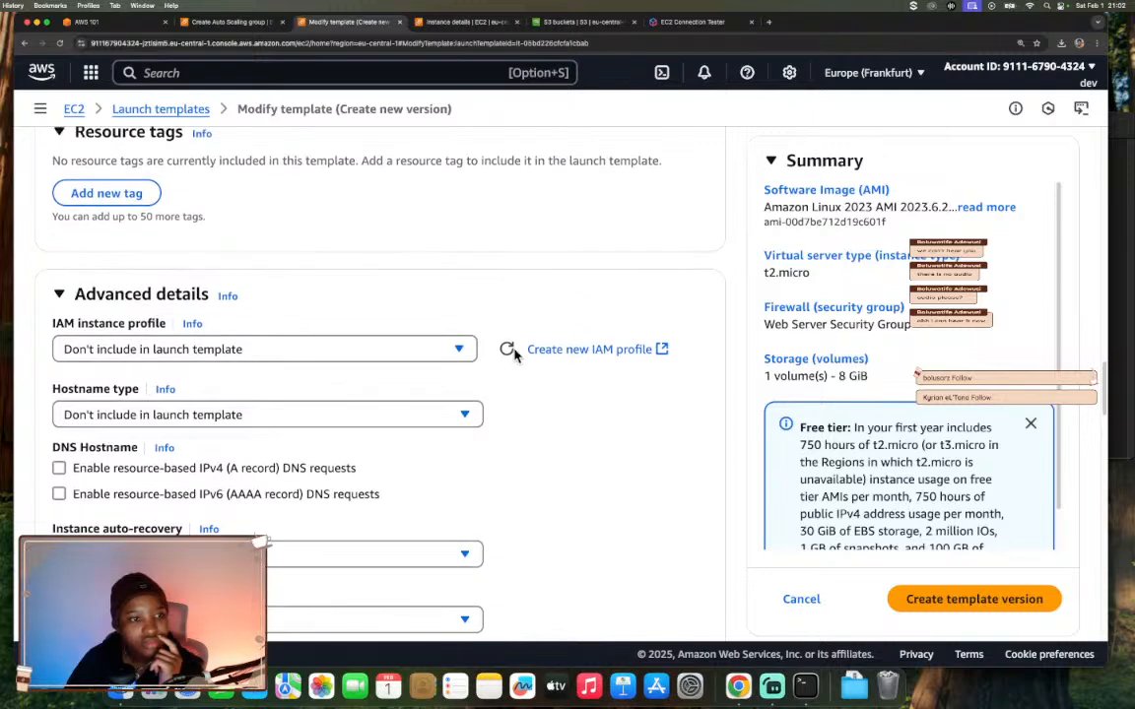
{"action": "left_click", "coordinate": [288, 368]}
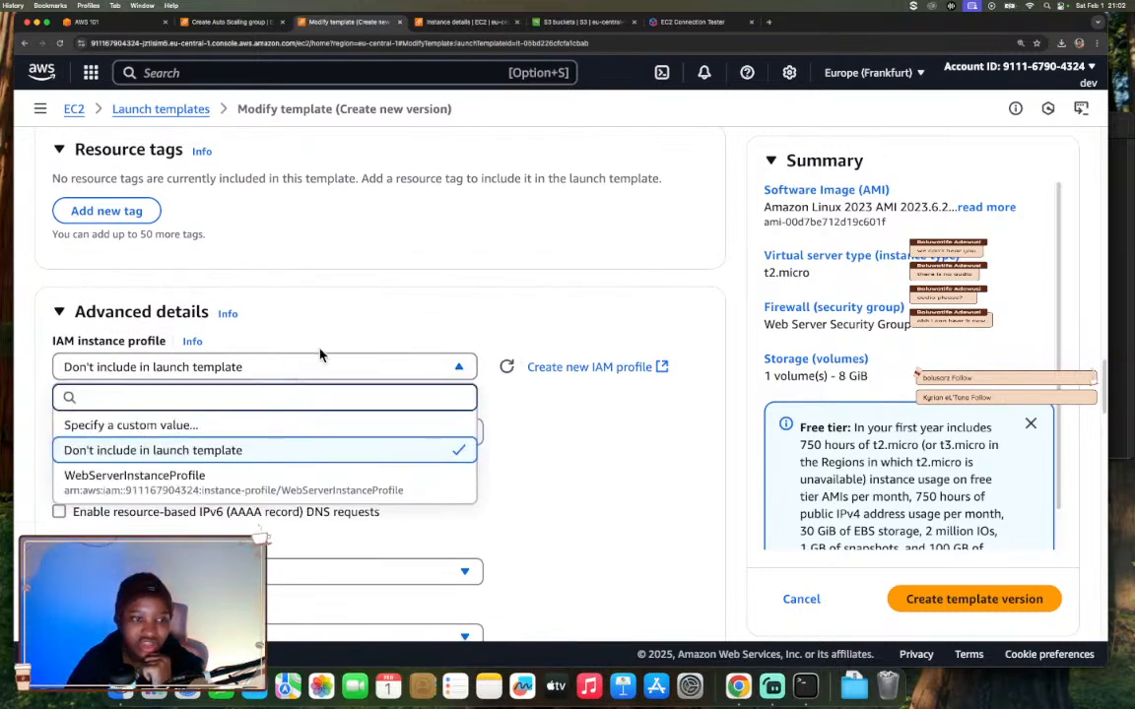
{"action": "left_click", "coordinate": [231, 481]}
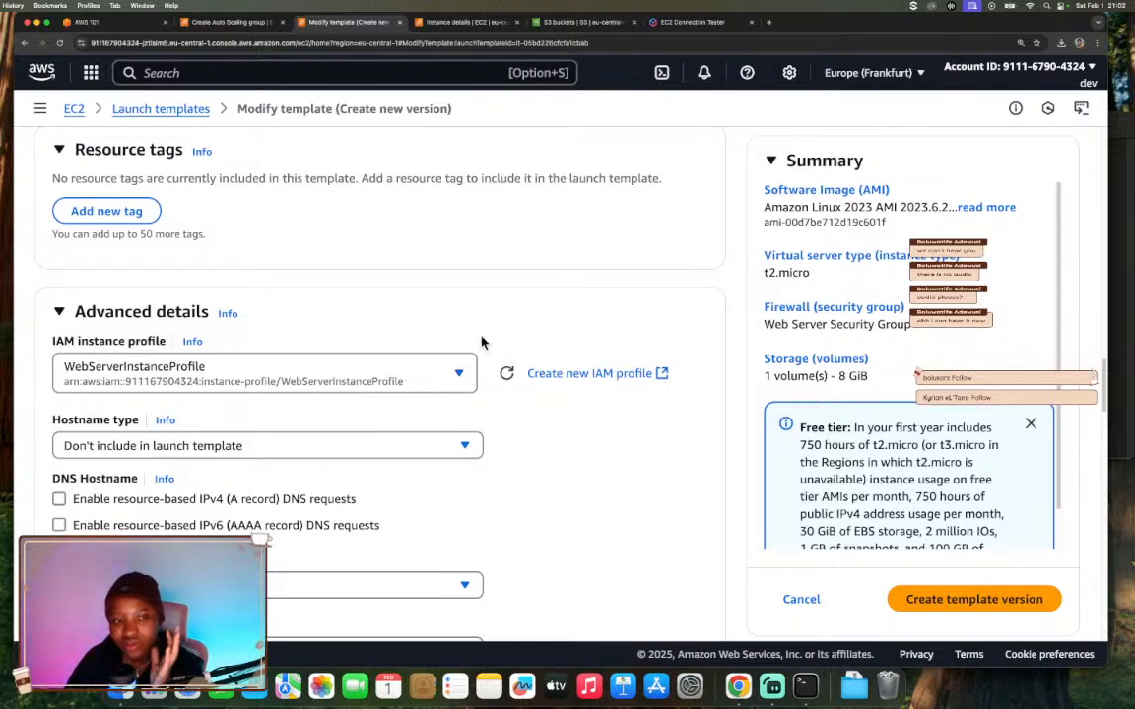
- Look up mywebserver's tags in its instance details, copy the Name tag's value, and return to the template being modified
{"action": "scroll", "coordinate": [420, 341], "scroll_direction": "up", "scroll_amount": 2}
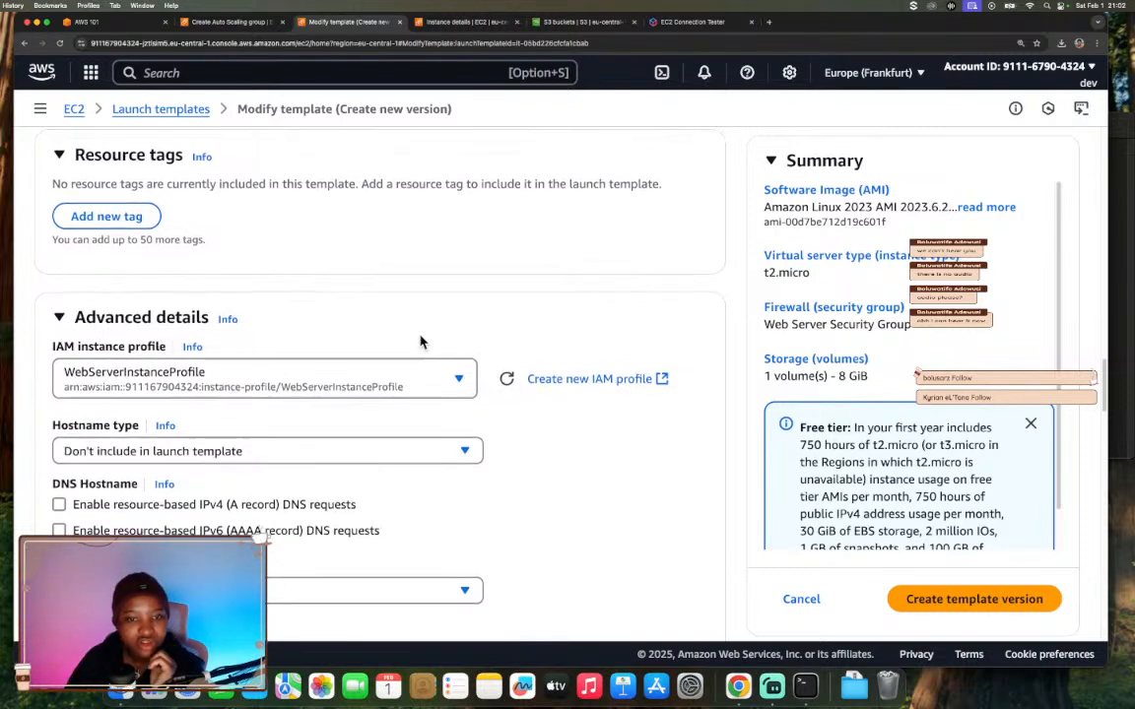
{"action": "scroll", "coordinate": [419, 340], "scroll_direction": "up", "scroll_amount": 3}
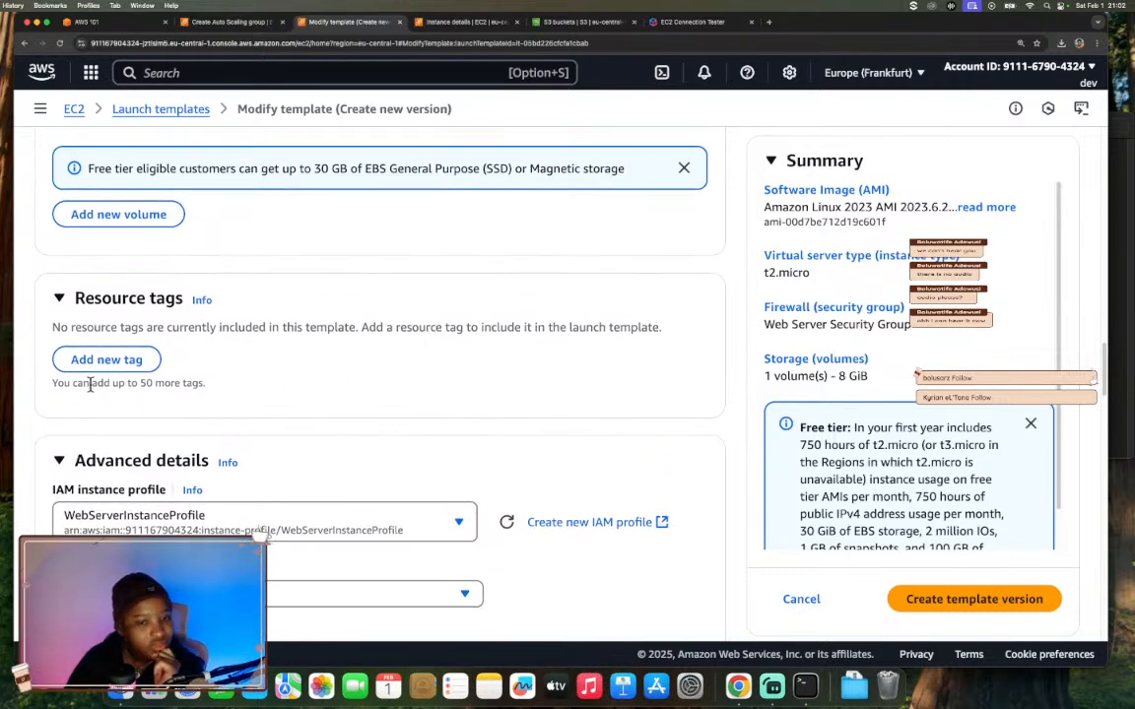
{"action": "scroll", "coordinate": [133, 359], "scroll_direction": "up", "scroll_amount": 1}
{"action": "scroll", "coordinate": [118, 364], "scroll_direction": "up", "scroll_amount": 4}
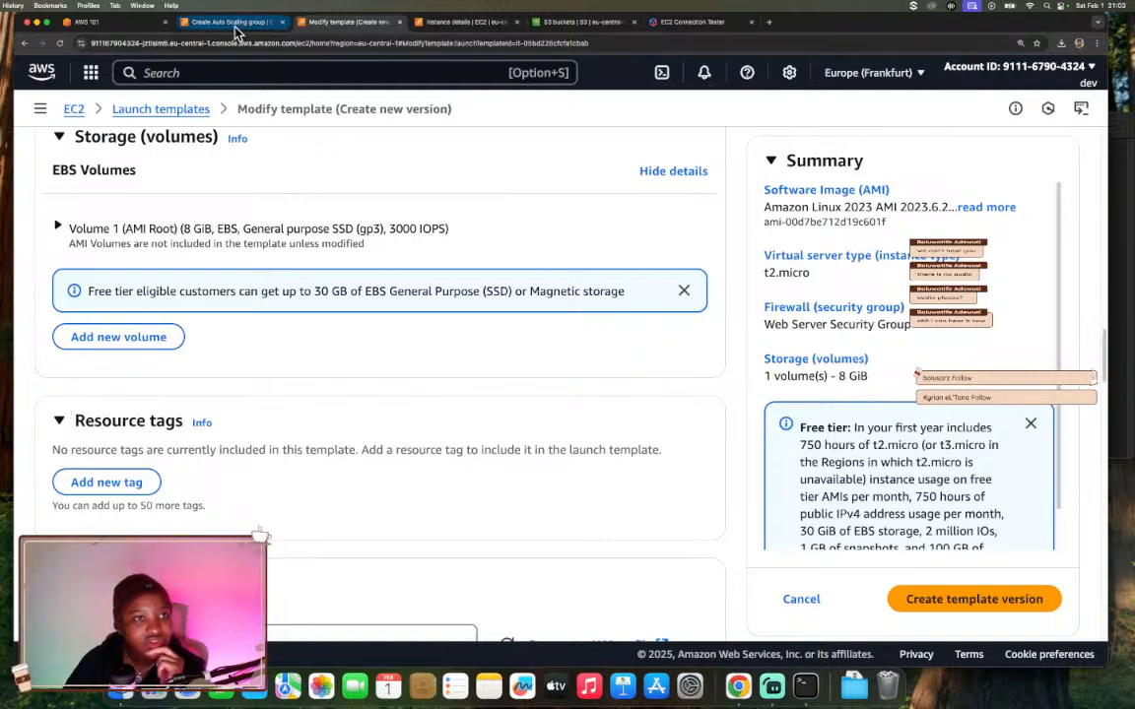
{"action": "left_click", "coordinate": [414, 23]}
{"action": "scroll", "coordinate": [579, 249], "scroll_direction": "down", "scroll_amount": 10}
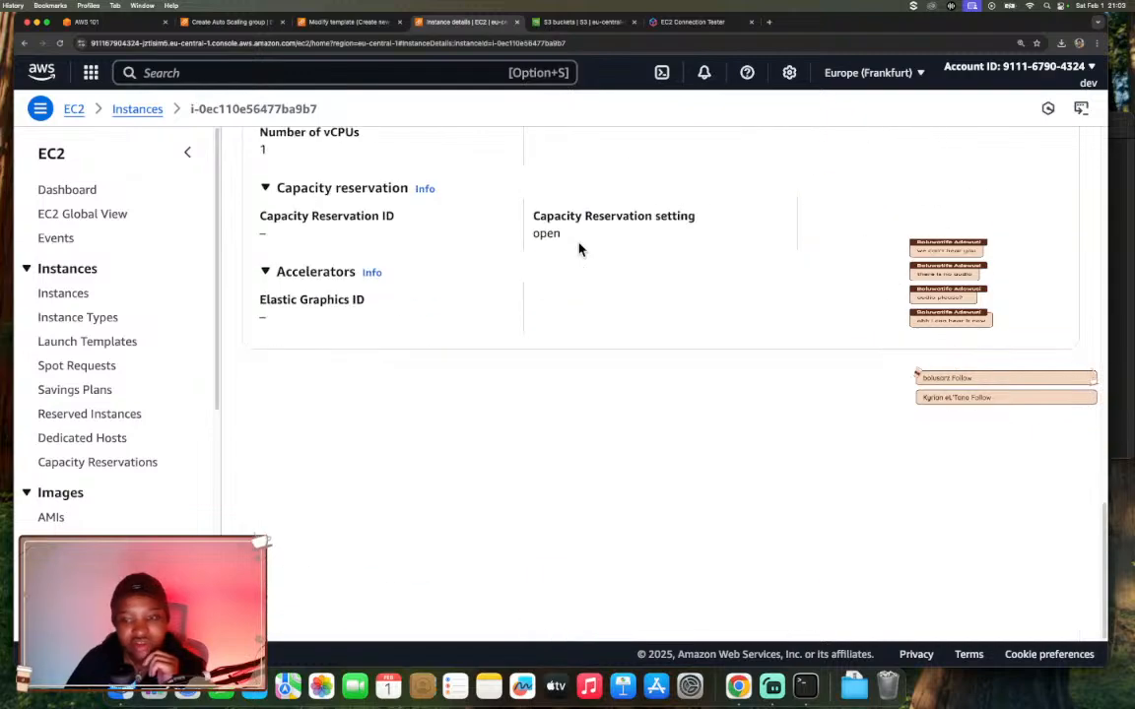
{"action": "scroll", "coordinate": [579, 249], "scroll_direction": "up", "scroll_amount": 10}
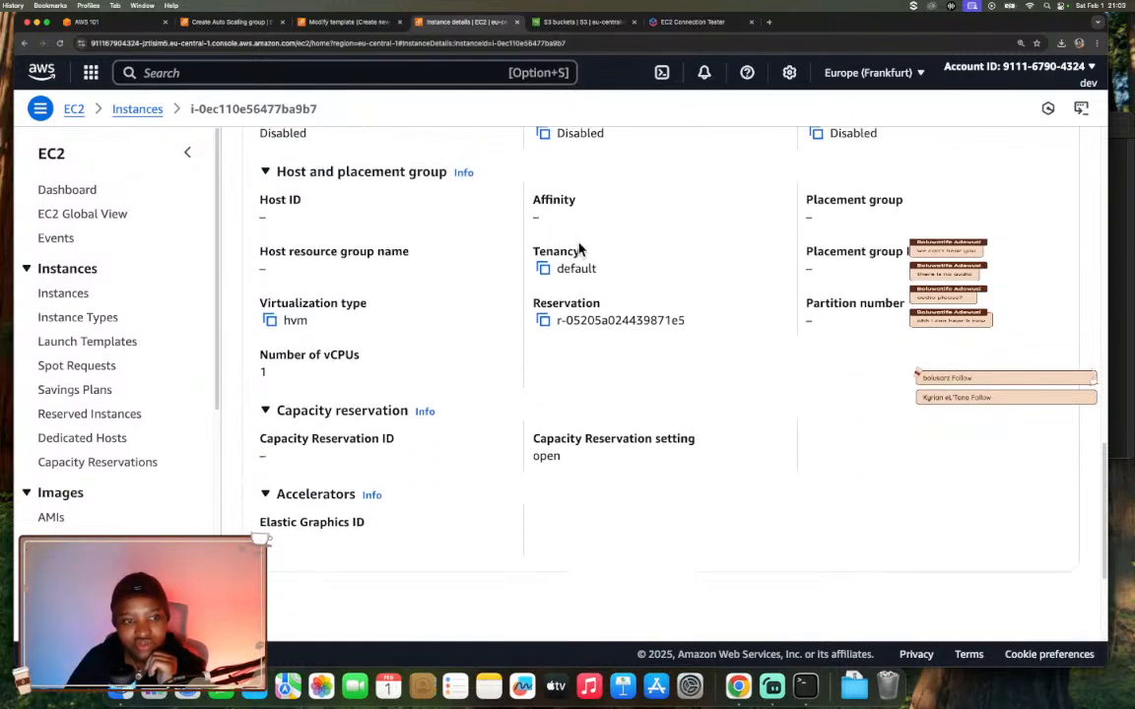
{"action": "scroll", "coordinate": [579, 249], "scroll_direction": "up", "scroll_amount": 5}
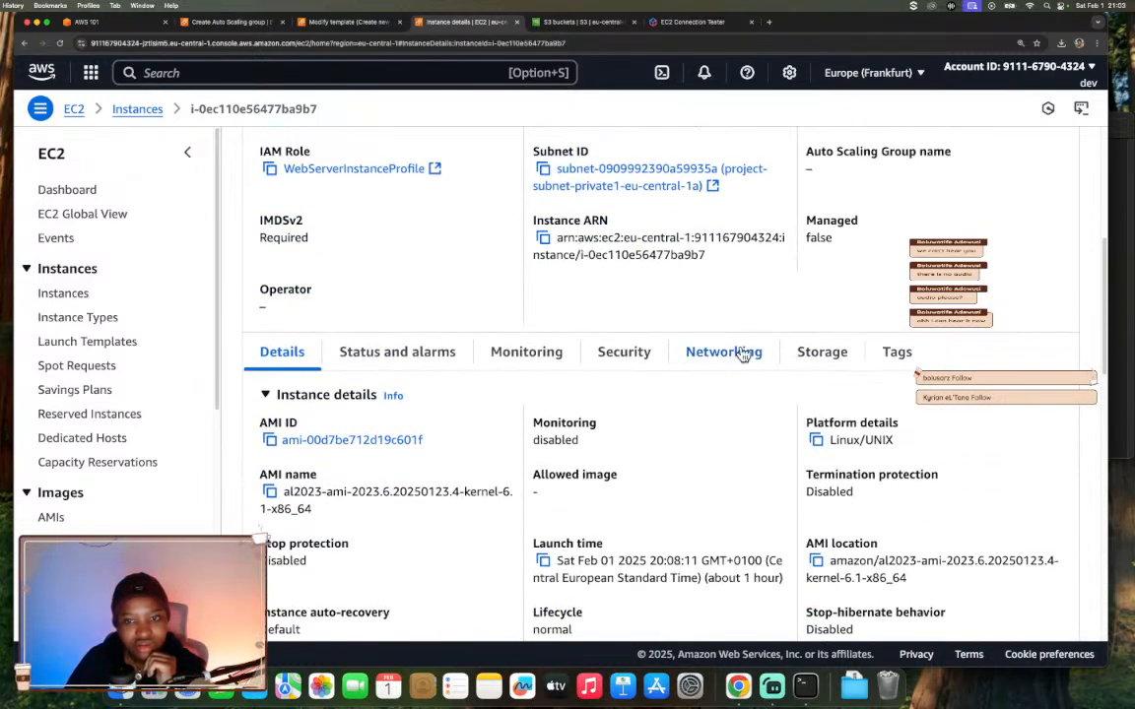
{"action": "left_click", "coordinate": [898, 352]}
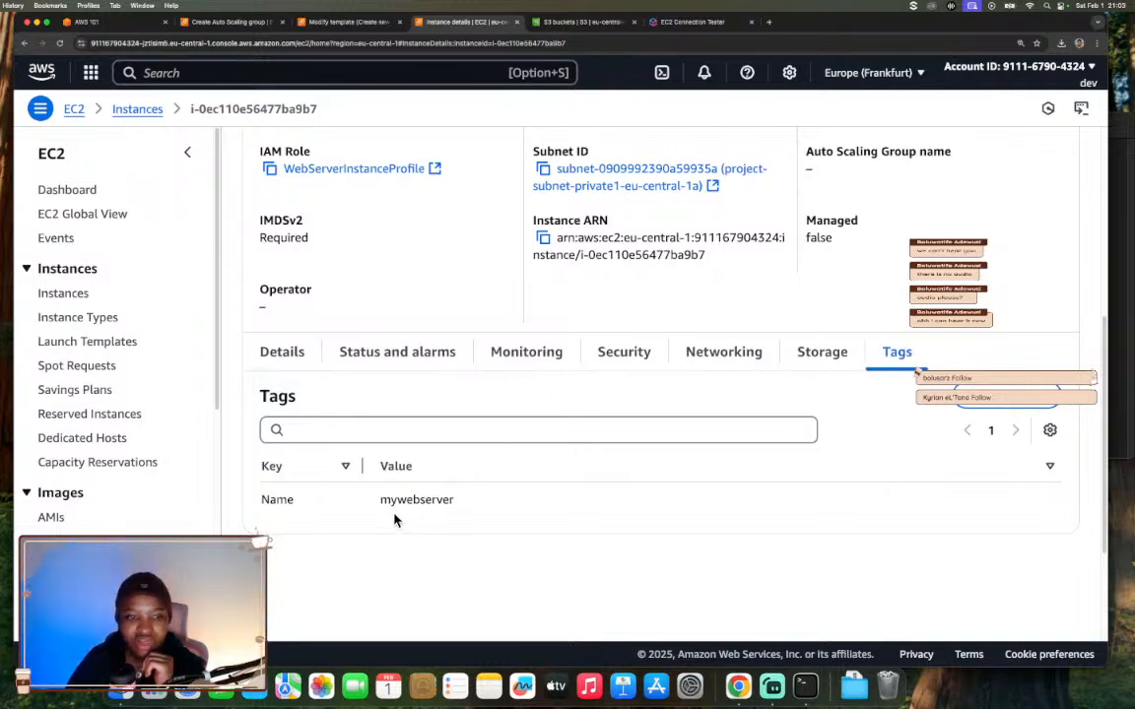
{"action": "left_click_drag", "start_coordinate": [382, 501], "coordinate": [461, 505]}
{"action": "key", "text": "super+c"}
{"action": "left_click", "coordinate": [298, 27]}
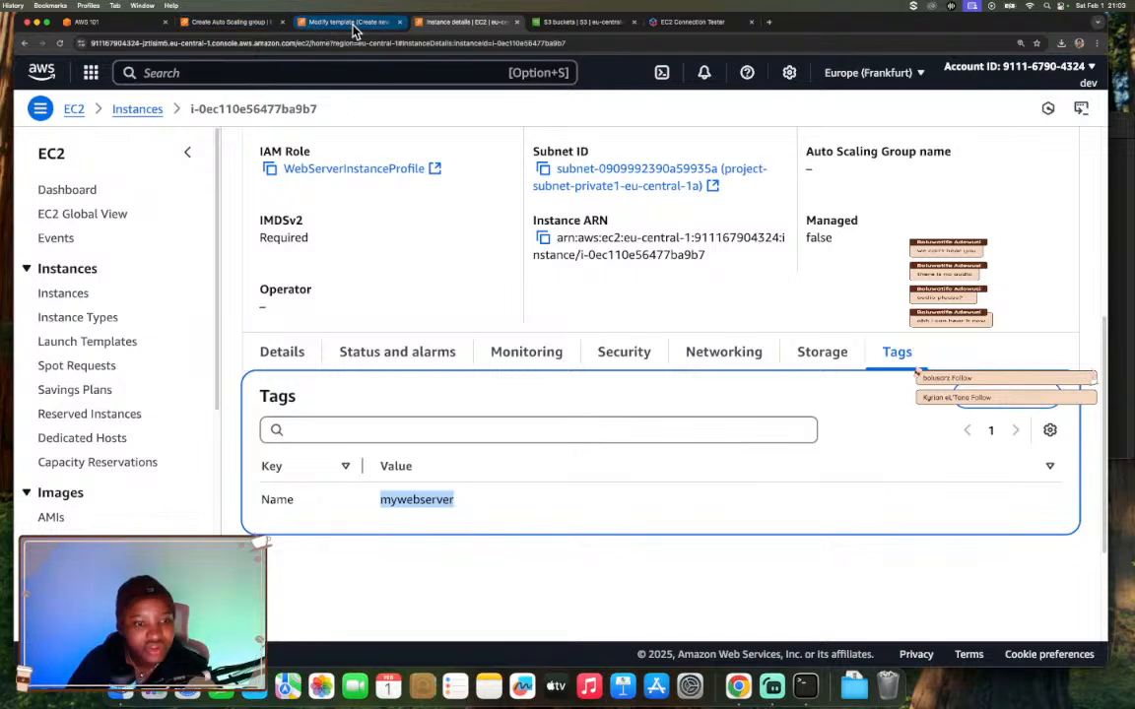
- Add a resource tag for instances with the key Name and the value mywebserver
{"action": "left_click", "coordinate": [106, 483]}
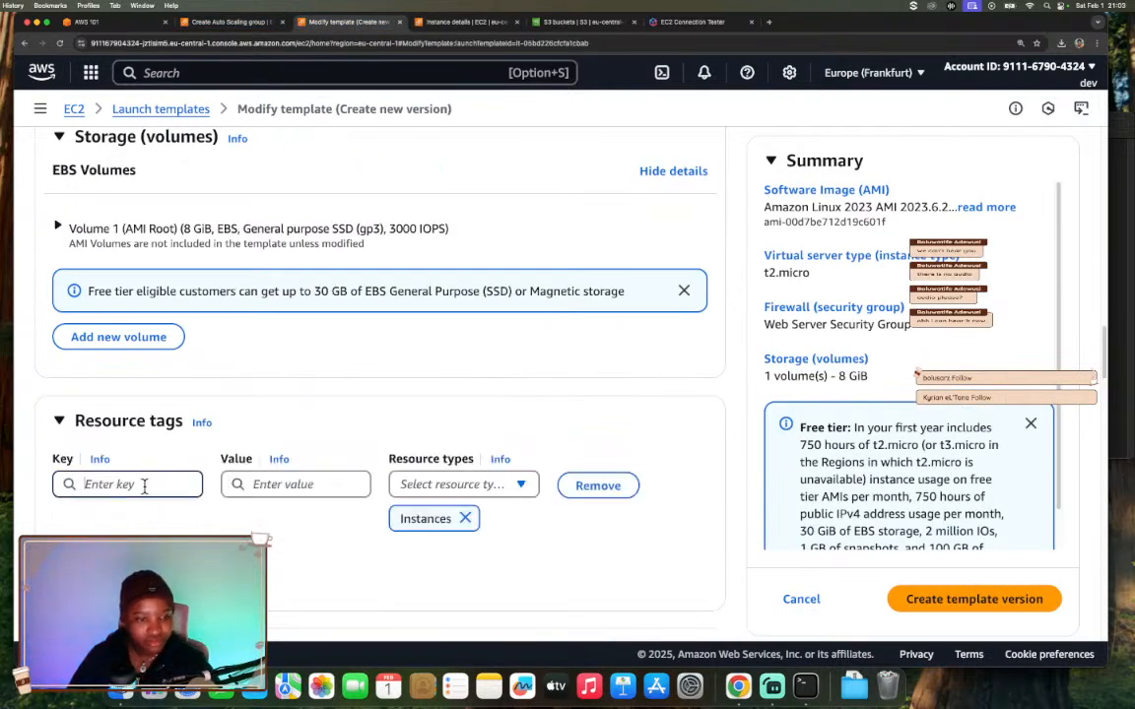
{"action": "left_click", "coordinate": [144, 485]}
{"action": "type", "text": "Name"}
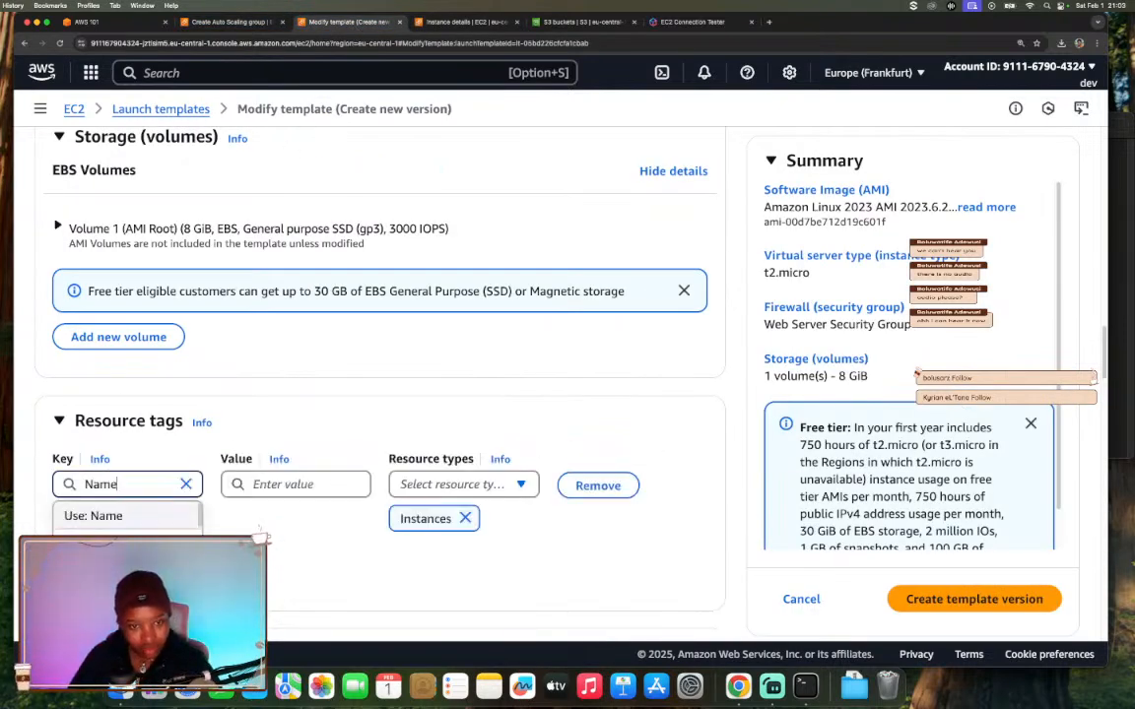
{"action": "left_click", "coordinate": [276, 484]}
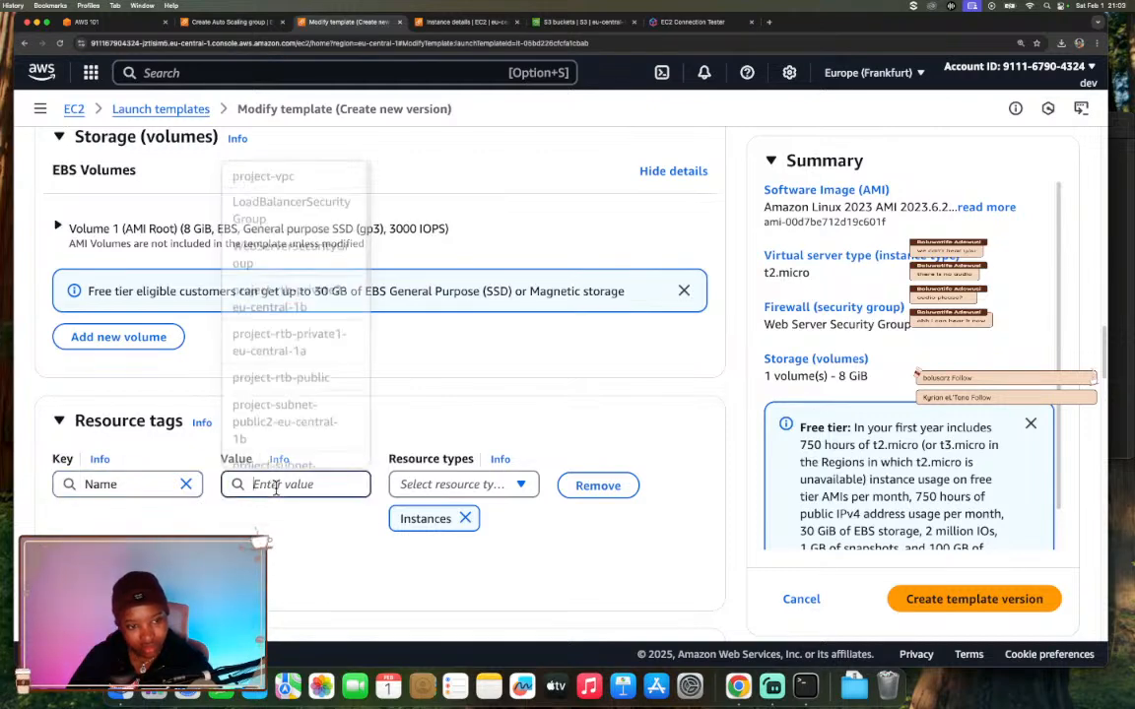
{"action": "type", "text": "mywebserver"}
{"action": "key", "text": "Return"}
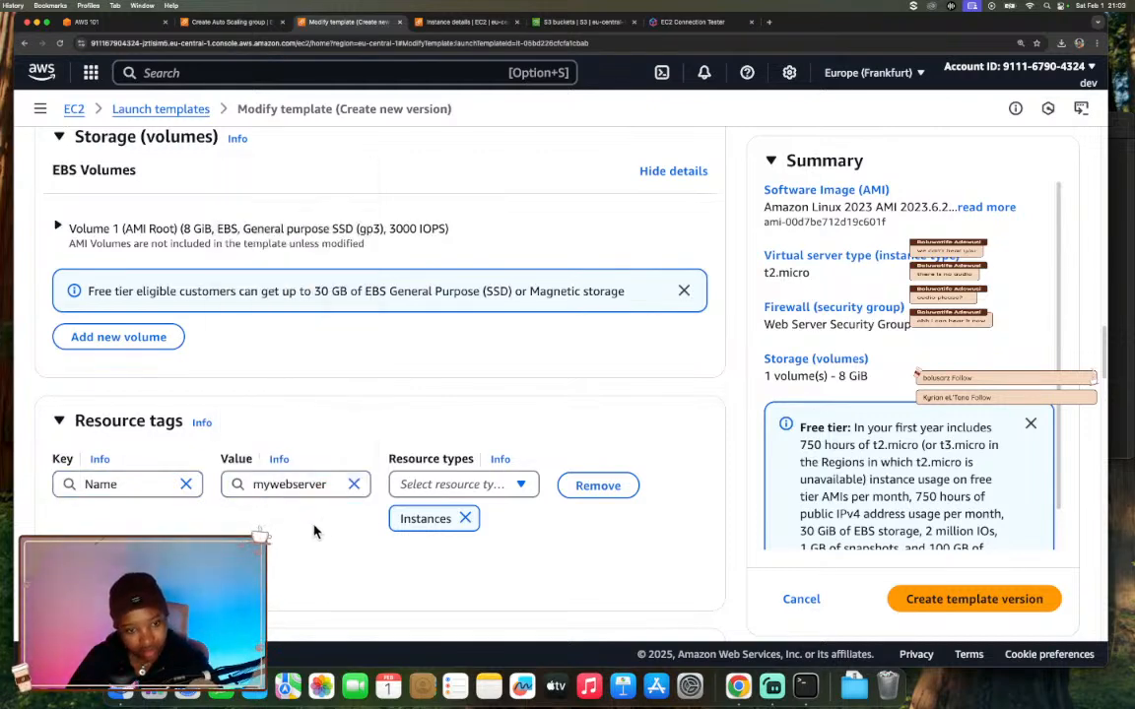
- Expand the template's advanced network configuration and examine network interface 1, including the help text for its device index
{"action": "scroll", "coordinate": [498, 425], "scroll_direction": "up", "scroll_amount": 5}
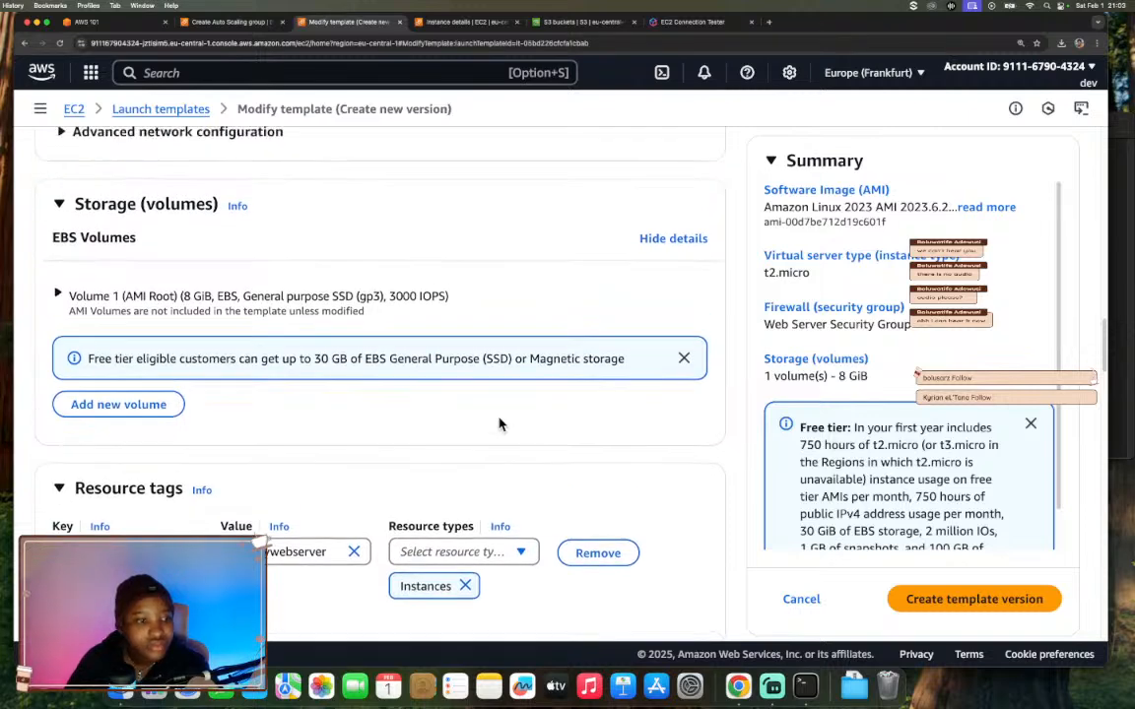
{"action": "scroll", "coordinate": [498, 423], "scroll_direction": "up", "scroll_amount": 2}
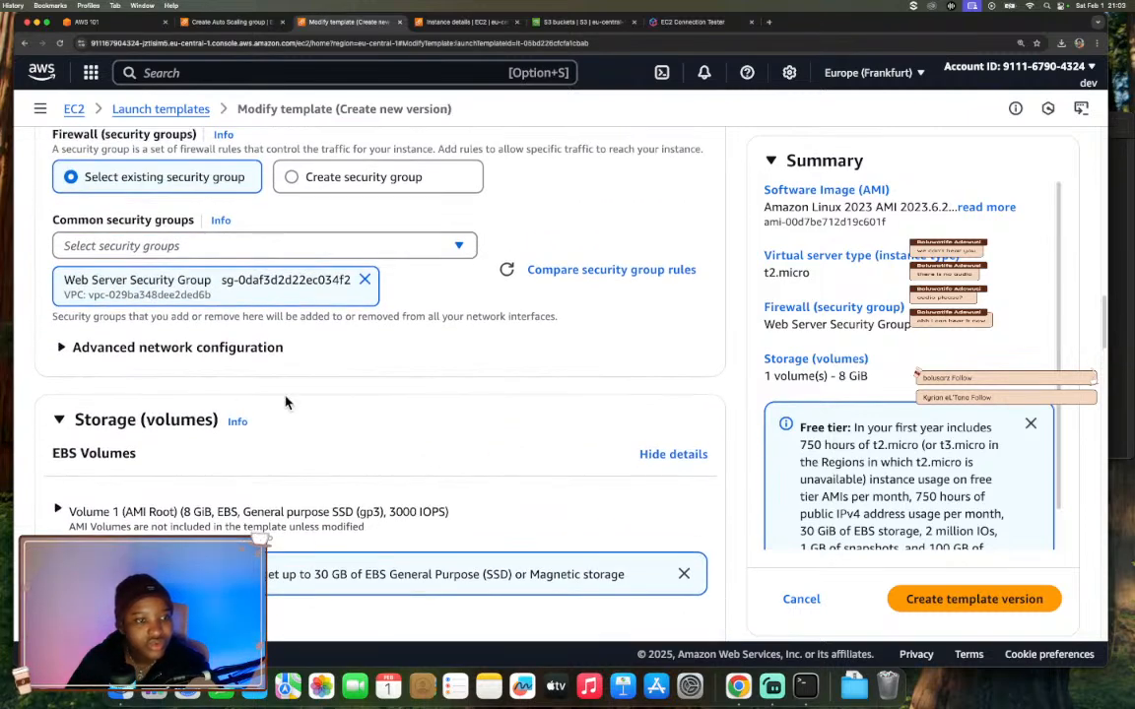
{"action": "left_click", "coordinate": [204, 346]}
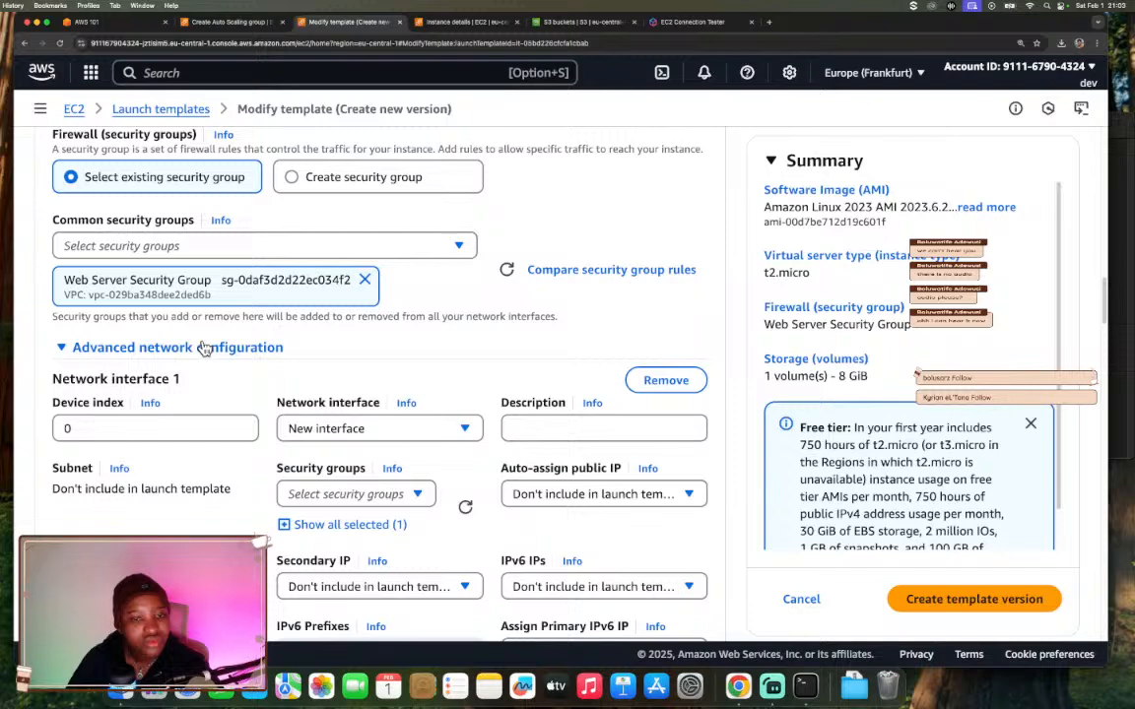
{"action": "scroll", "coordinate": [203, 386], "scroll_direction": "down", "scroll_amount": 5}
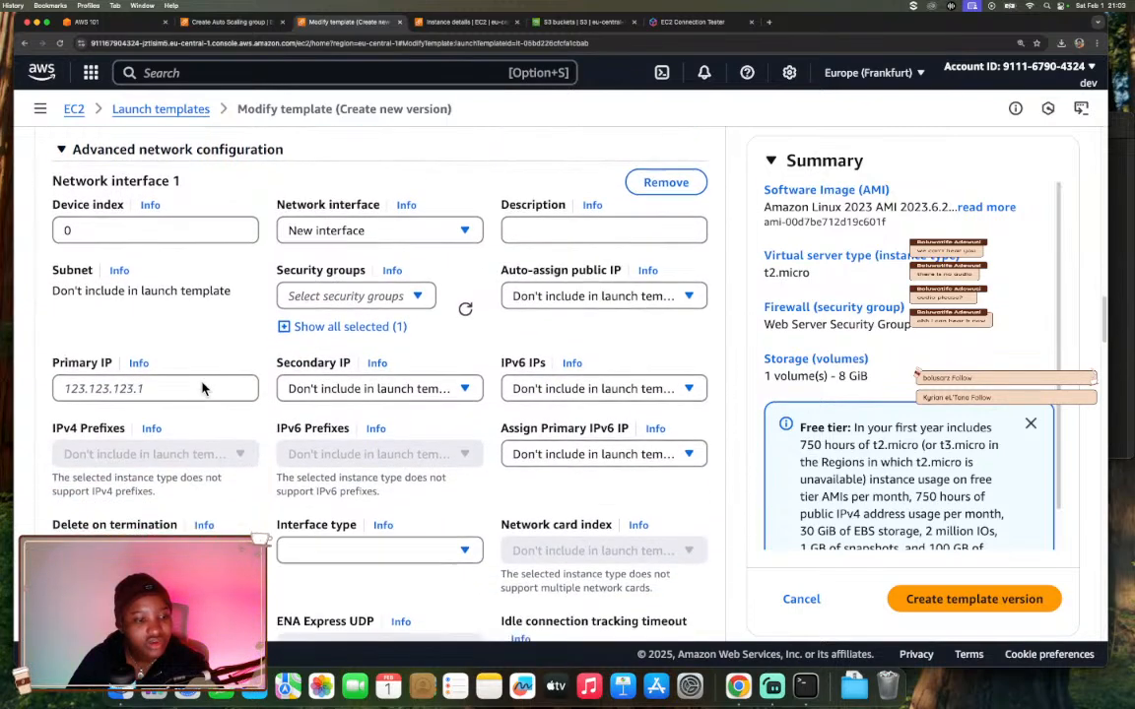
{"action": "scroll", "coordinate": [202, 387], "scroll_direction": "up", "scroll_amount": 5}
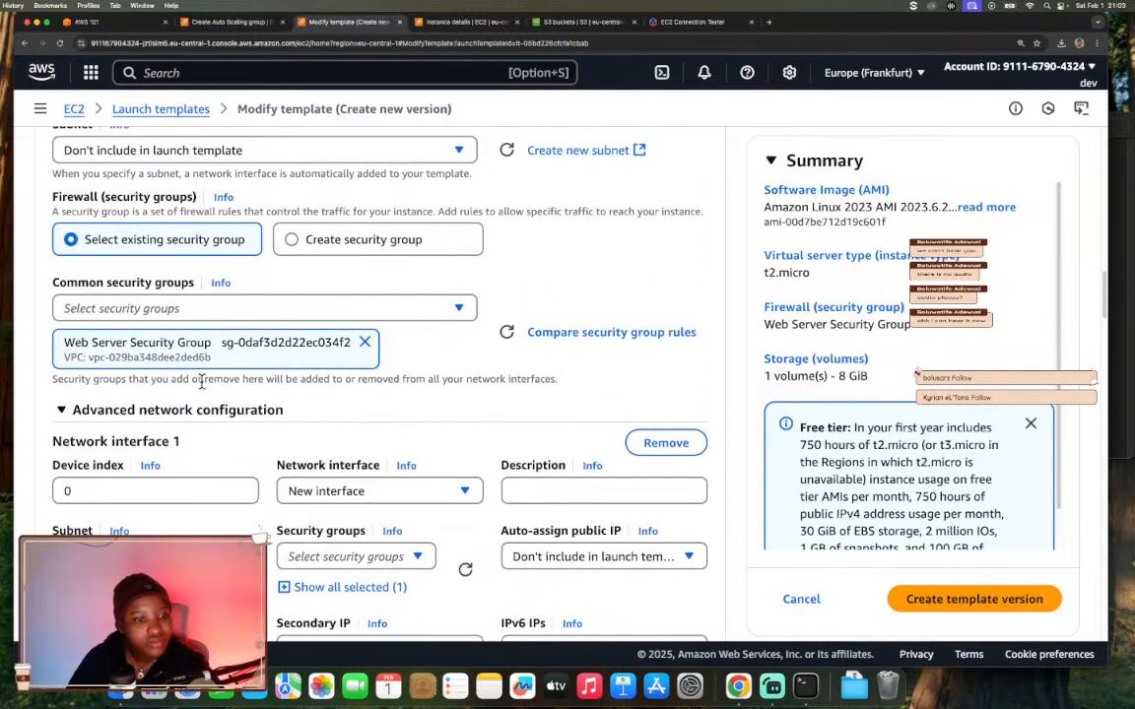
{"action": "left_click", "coordinate": [150, 465]}
{"action": "left_click", "coordinate": [1075, 153]}
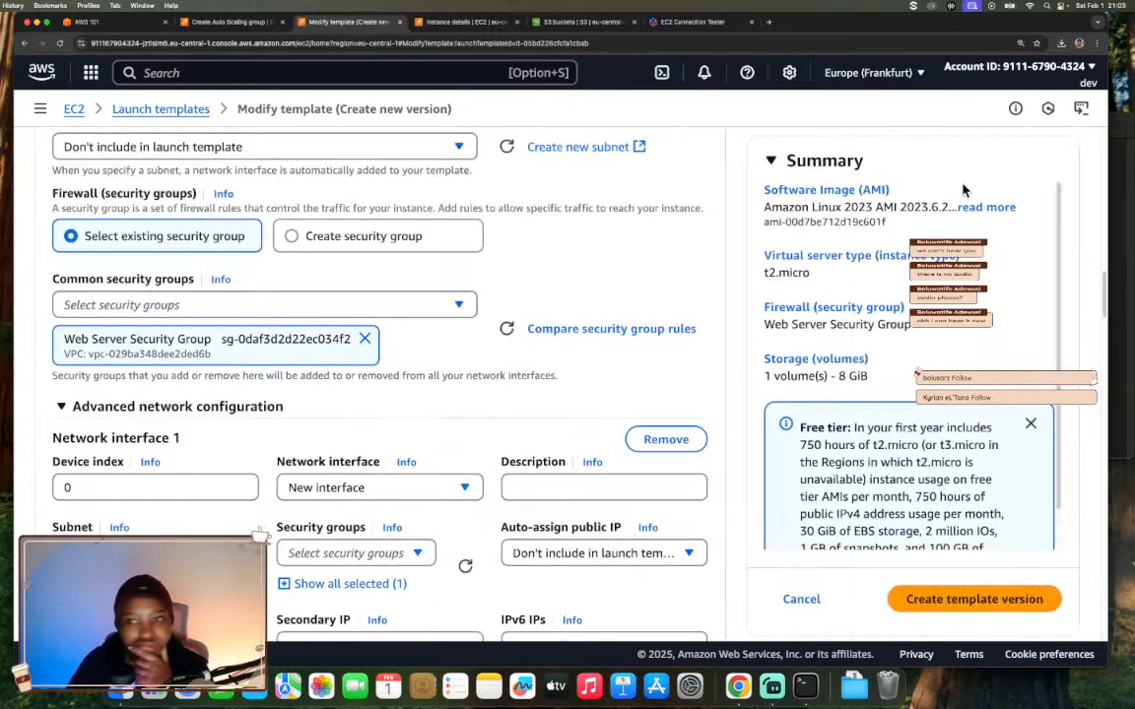
- Set the template's subnet to project-subnet-private2-eu-central-1b
{"action": "scroll", "coordinate": [300, 314], "scroll_direction": "up", "scroll_amount": 3}
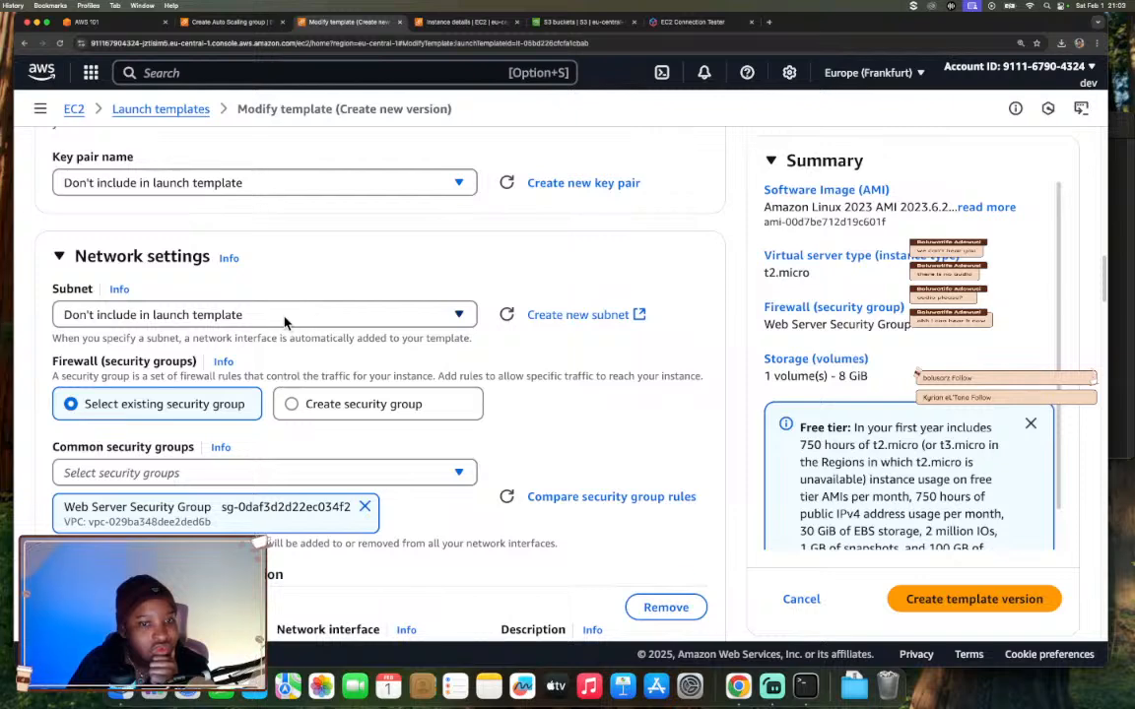
{"action": "left_click", "coordinate": [285, 322]}
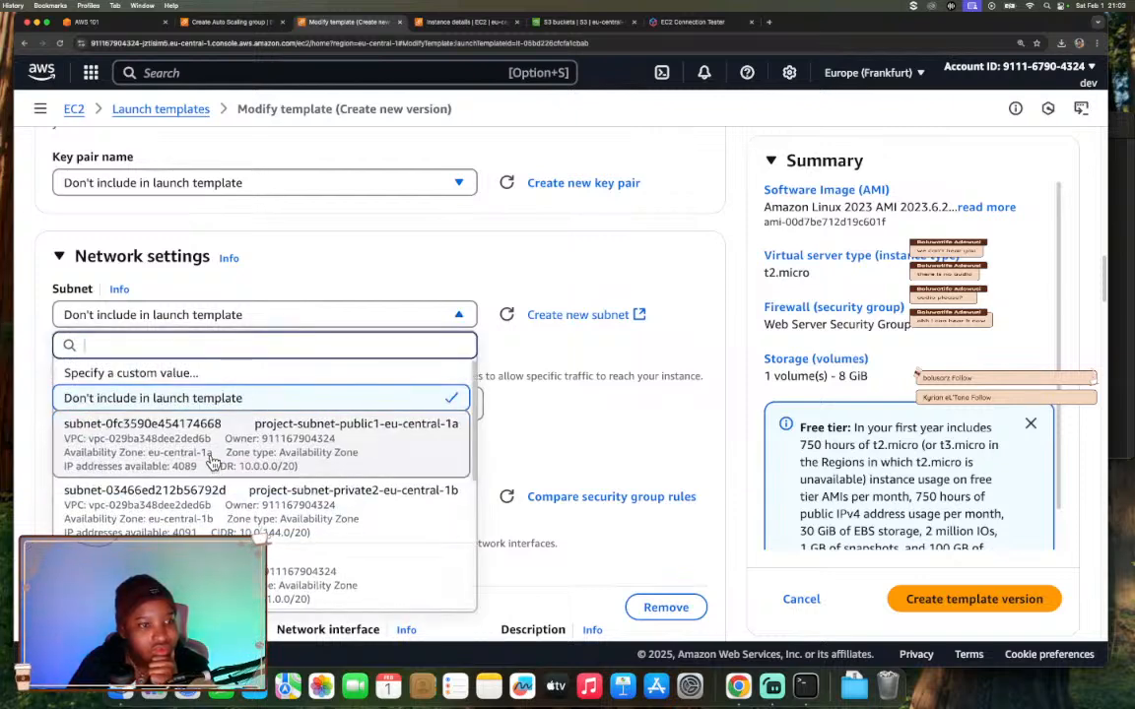
{"action": "left_click", "coordinate": [283, 519]}
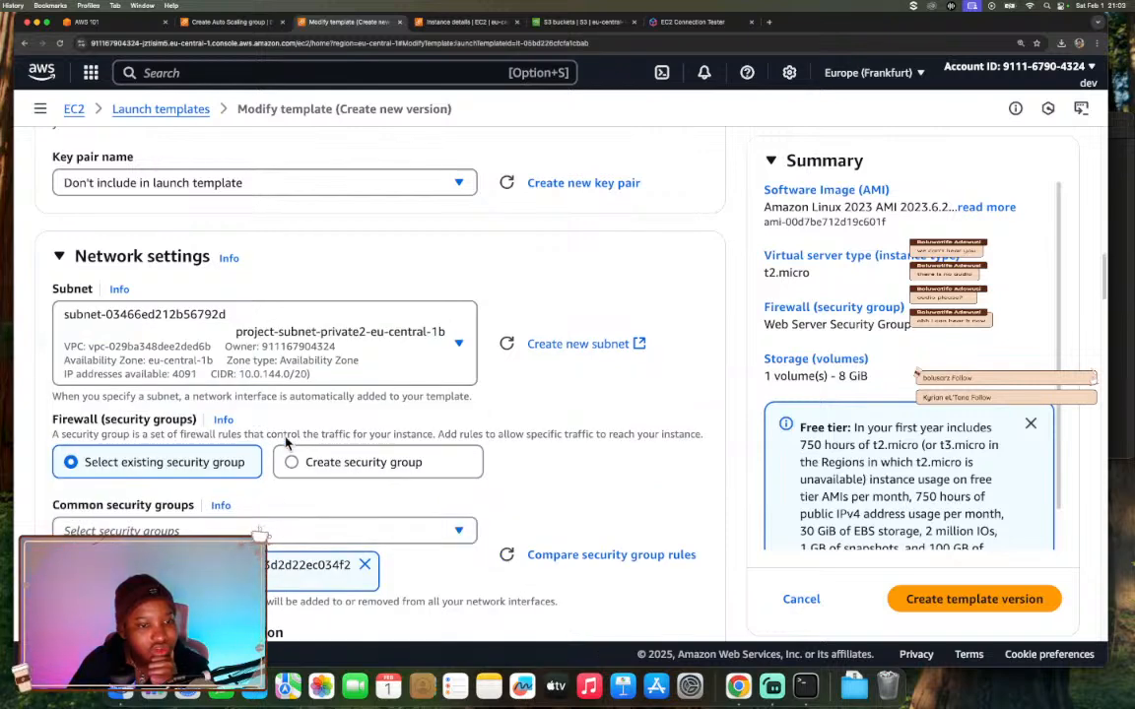
- Review network interface 1's settings under the advanced network configuration and add a second network interface
{"action": "scroll", "coordinate": [329, 405], "scroll_direction": "down", "scroll_amount": 3}
{"action": "scroll", "coordinate": [329, 405], "scroll_direction": "down", "scroll_amount": 1}
{"action": "scroll", "coordinate": [328, 408], "scroll_direction": "down", "scroll_amount": 10}
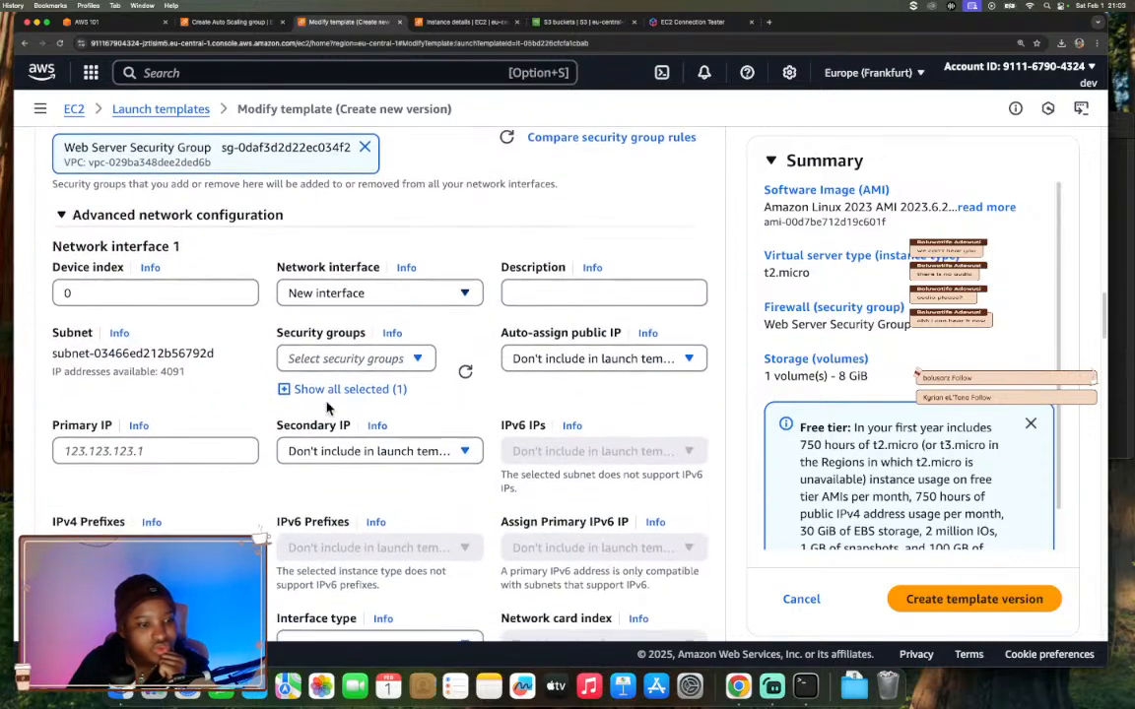
{"action": "scroll", "coordinate": [328, 408], "scroll_direction": "down", "scroll_amount": 3}
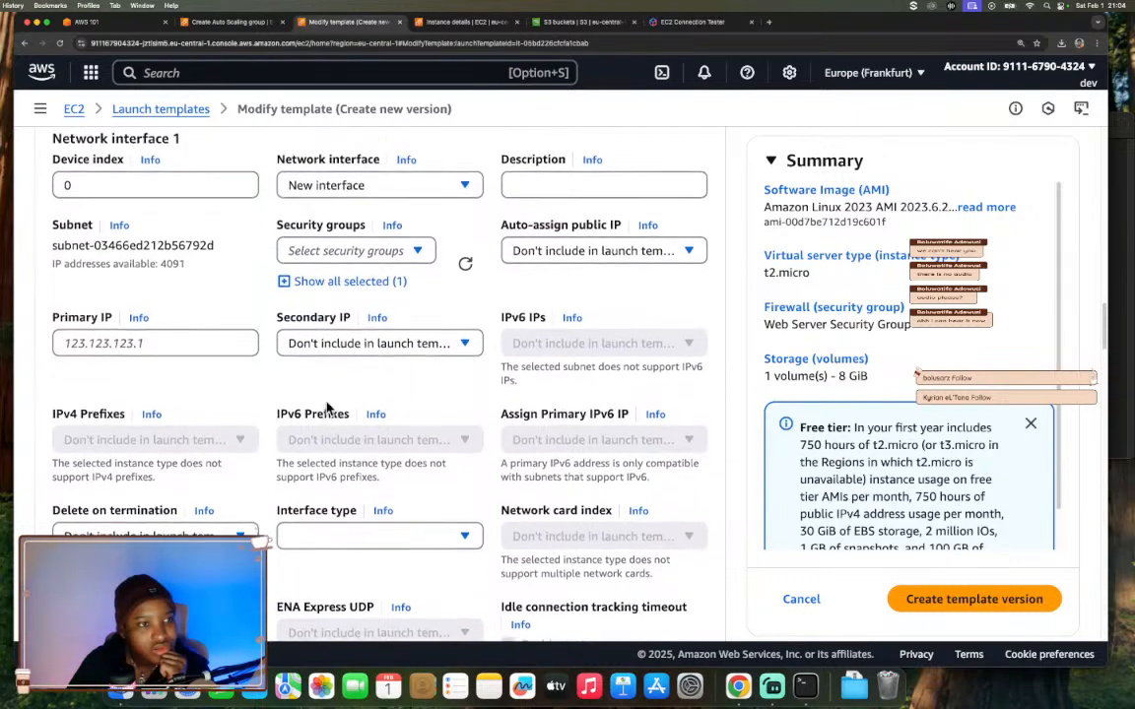
{"action": "scroll", "coordinate": [325, 406], "scroll_direction": "down", "scroll_amount": 10}
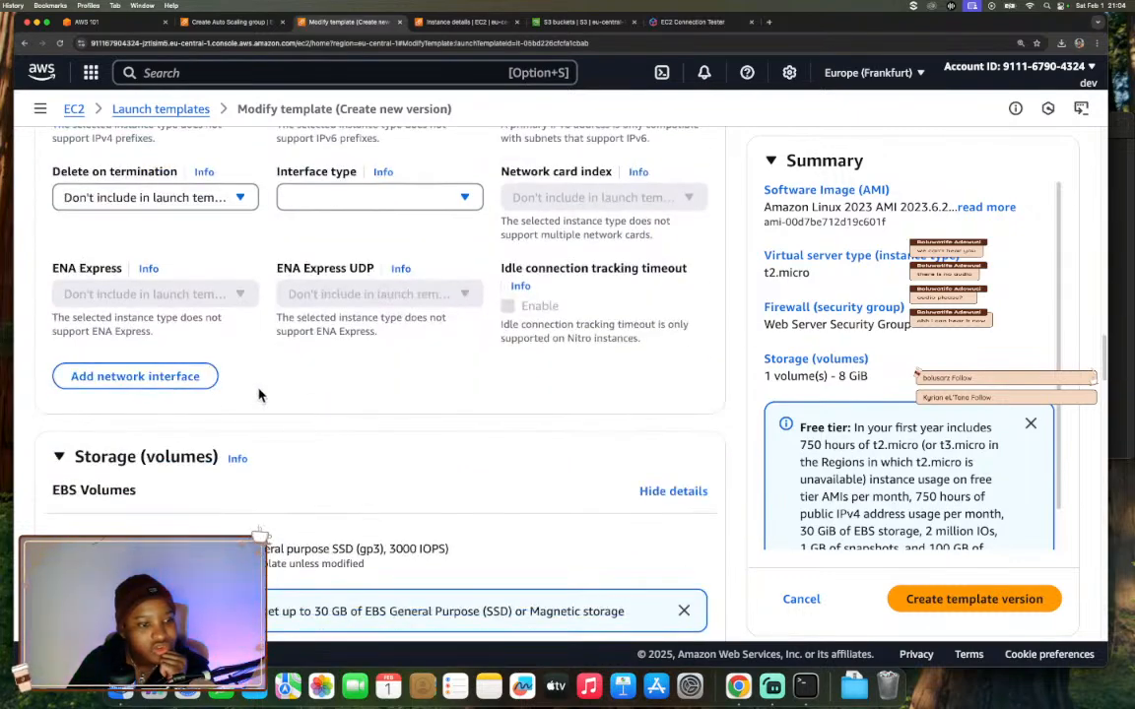
{"action": "left_click", "coordinate": [149, 376]}
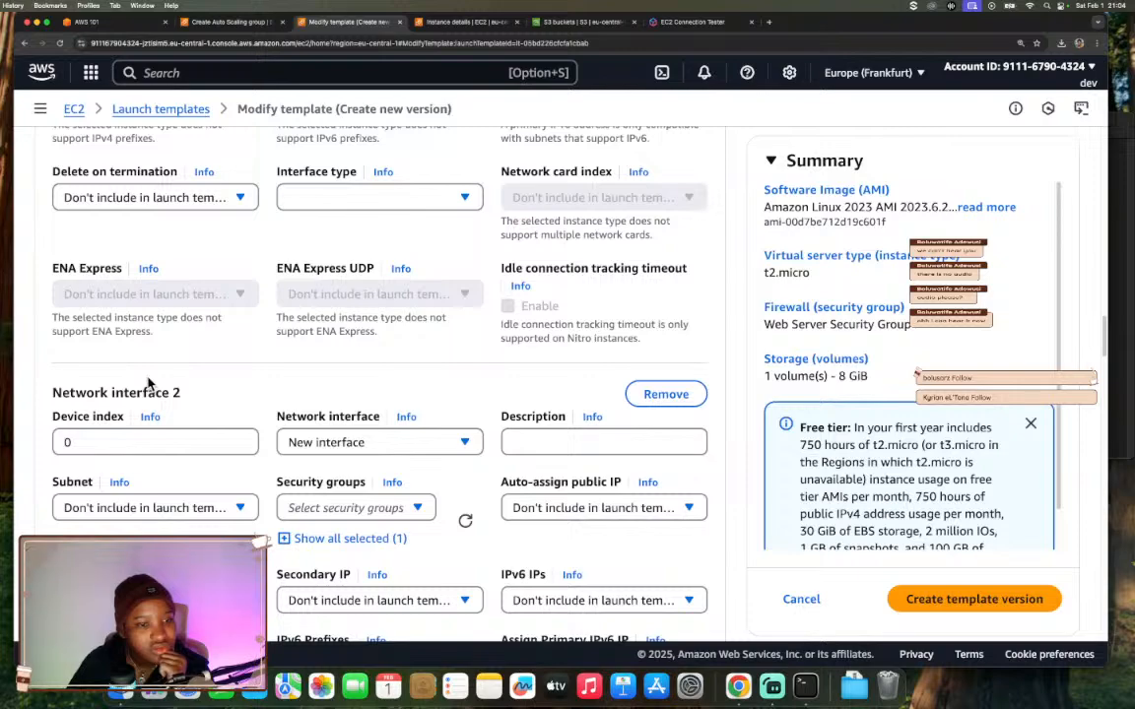
- Set the template's subnet to project-subnet-private1-eu-central-1a in the network settings
{"action": "scroll", "coordinate": [244, 396], "scroll_direction": "up", "scroll_amount": 20}
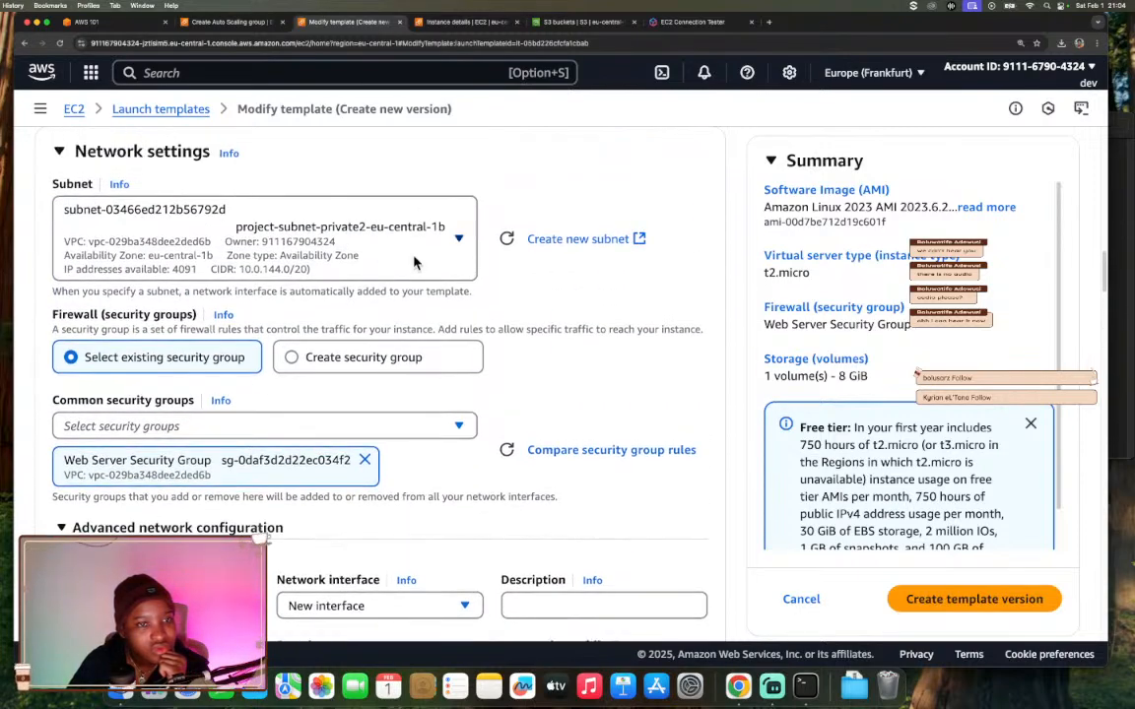
{"action": "left_click", "coordinate": [414, 261]}
{"action": "scroll", "coordinate": [368, 439], "scroll_direction": "down", "scroll_amount": 5}
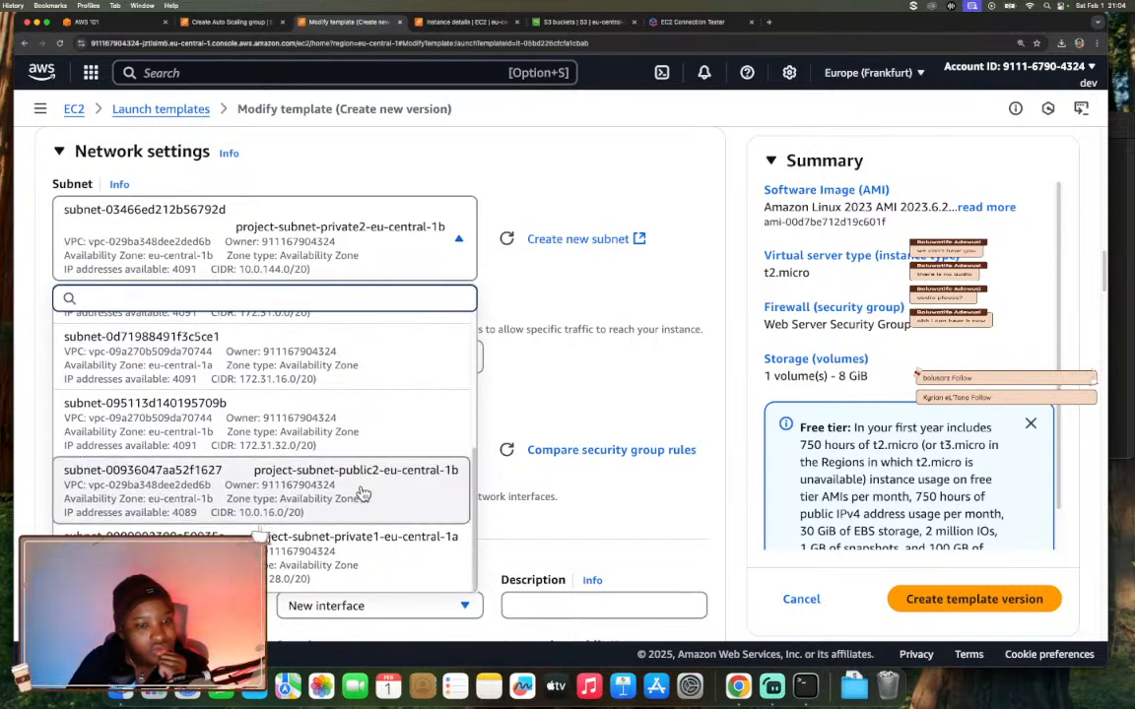
{"action": "left_click", "coordinate": [362, 548]}
{"action": "left_click", "coordinate": [424, 248]}
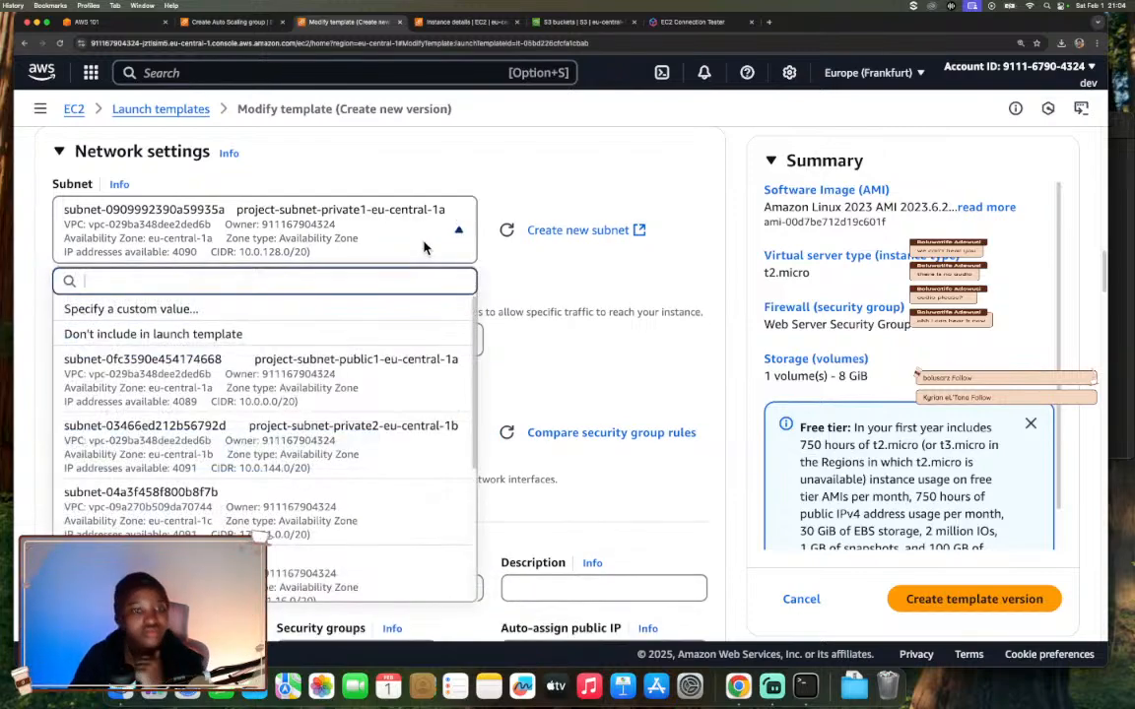
{"action": "left_click", "coordinate": [525, 286]}
- Remove network interface 2 from the template's advanced network configuration
{"action": "scroll", "coordinate": [436, 418], "scroll_direction": "down", "scroll_amount": 10}
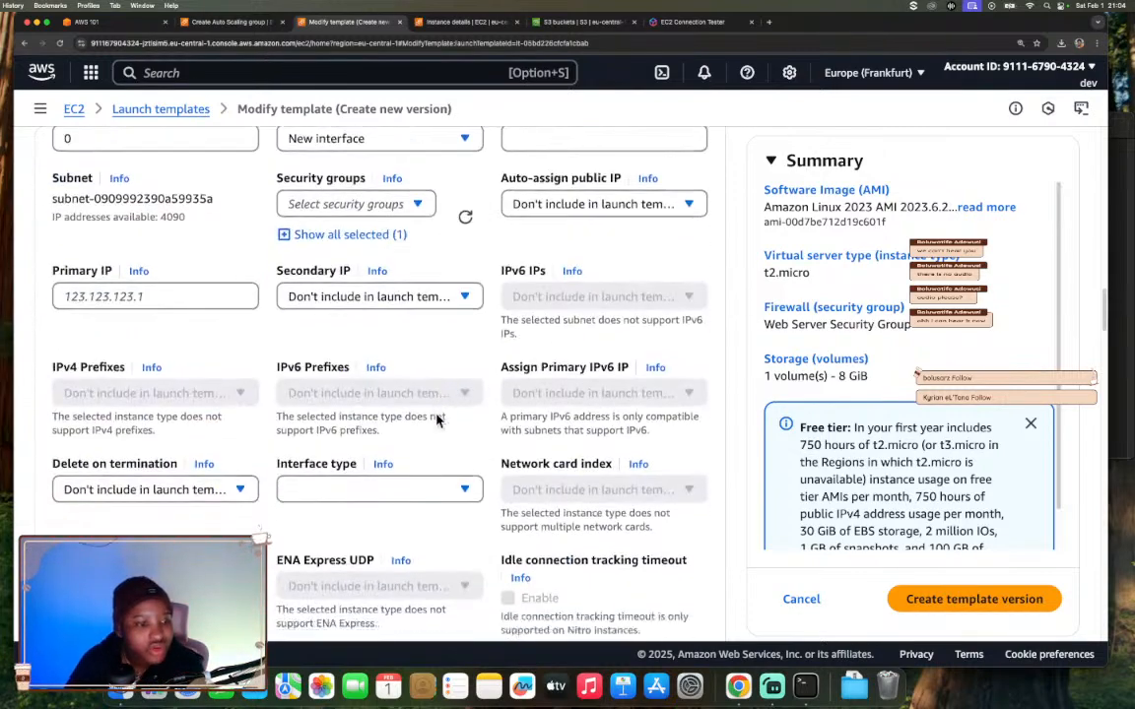
{"action": "scroll", "coordinate": [436, 420], "scroll_direction": "down", "scroll_amount": 1}
{"action": "left_click", "coordinate": [664, 412]}
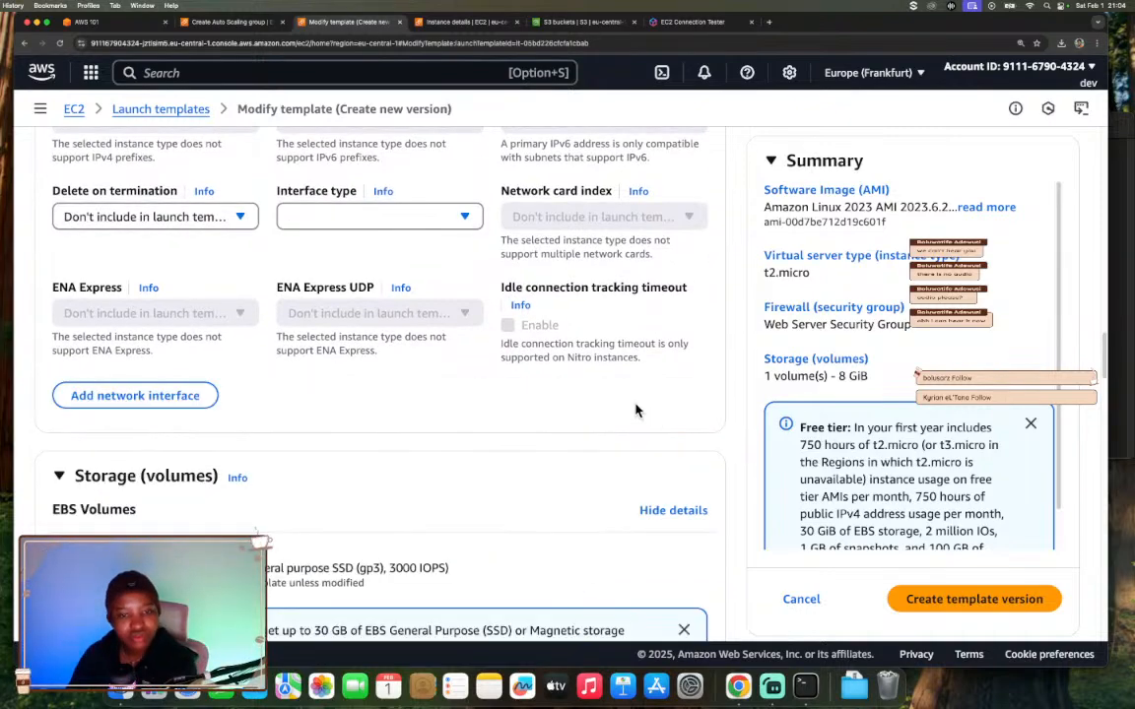
- Create the new version of WebServerLaunchTemplate after reviewing its network settings, and return to the launch templates list
{"action": "scroll", "coordinate": [358, 296], "scroll_direction": "up", "scroll_amount": 5}
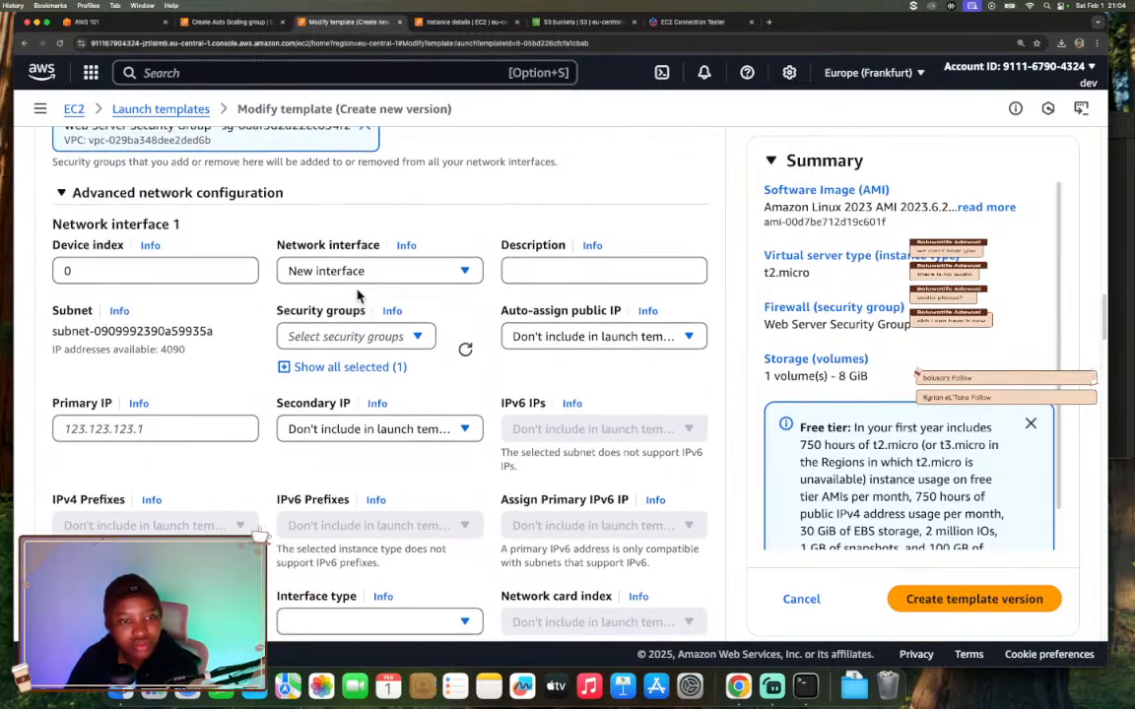
{"action": "scroll", "coordinate": [358, 296], "scroll_direction": "up", "scroll_amount": 1}
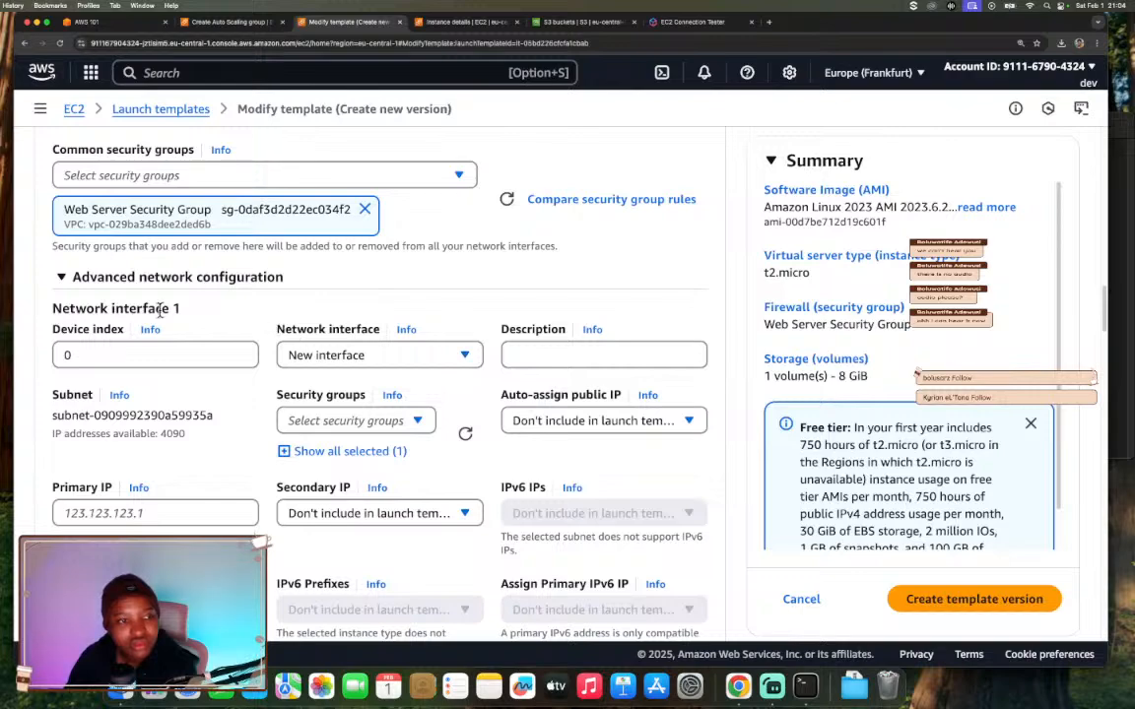
{"action": "scroll", "coordinate": [161, 308], "scroll_direction": "up", "scroll_amount": 3}
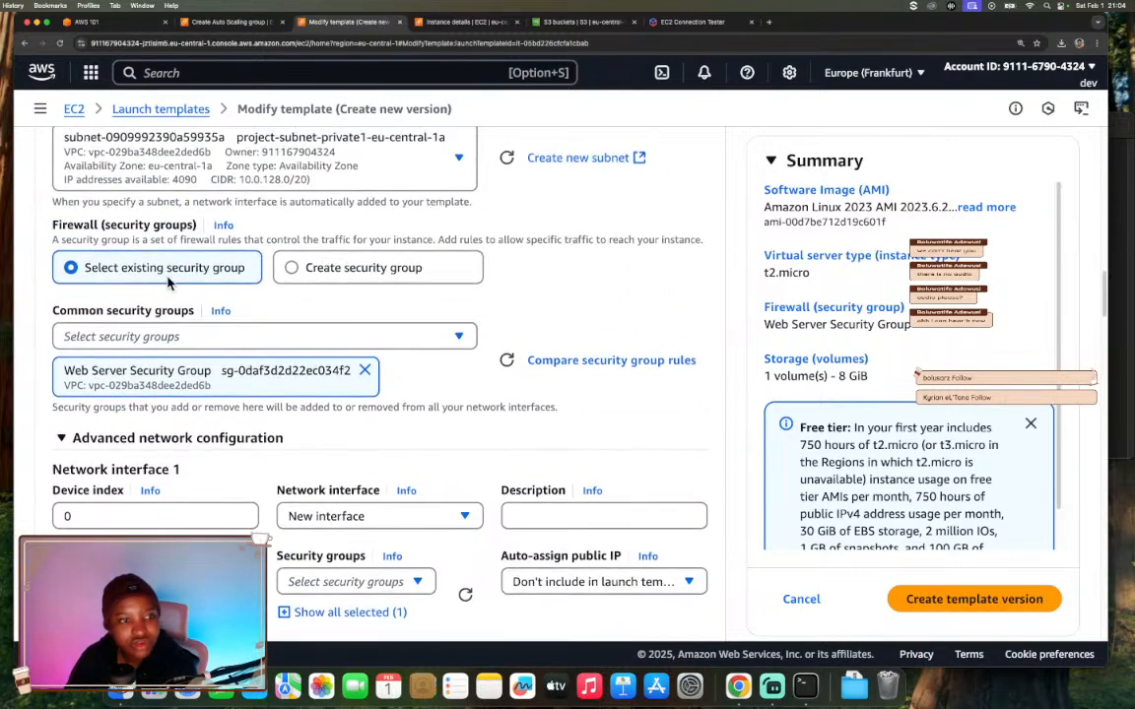
{"action": "scroll", "coordinate": [167, 282], "scroll_direction": "up", "scroll_amount": 3}
{"action": "scroll", "coordinate": [353, 372], "scroll_direction": "up", "scroll_amount": 6}
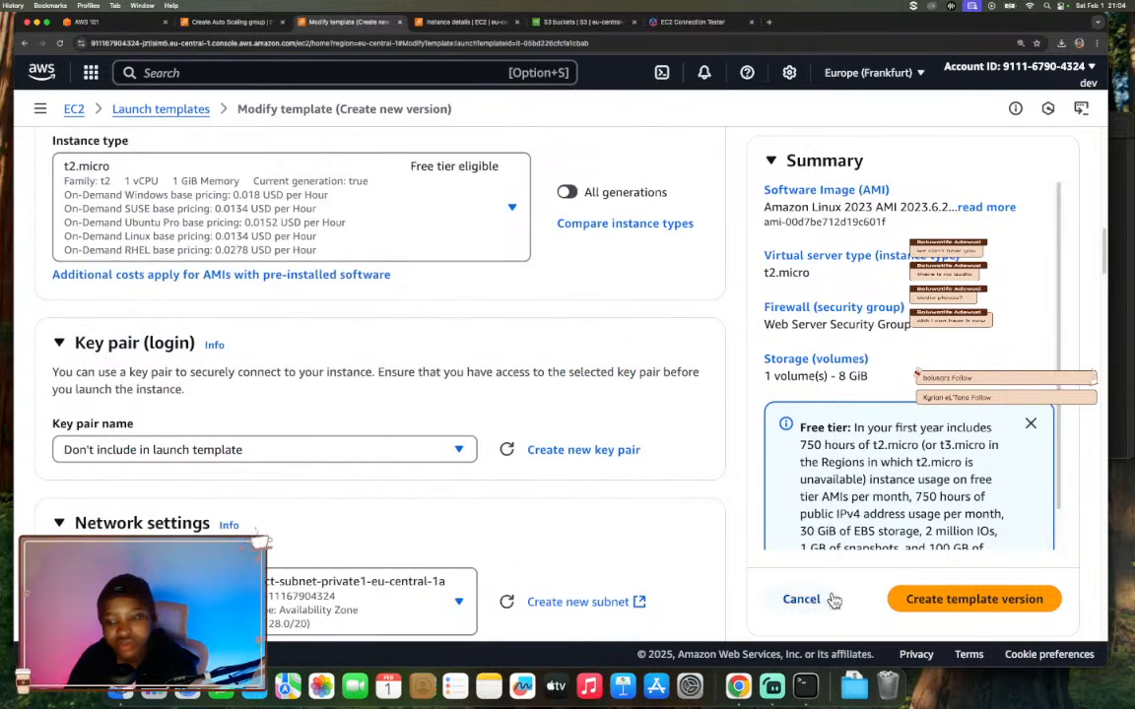
{"action": "left_click", "coordinate": [917, 608]}
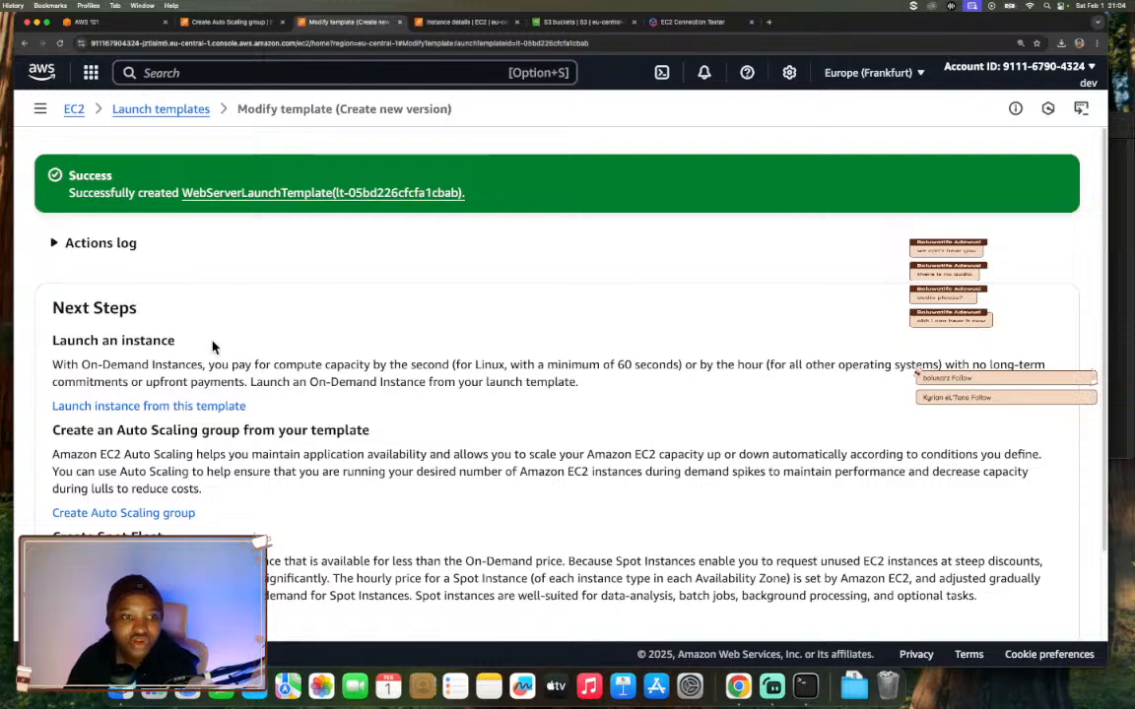
{"action": "scroll", "coordinate": [318, 325], "scroll_direction": "down", "scroll_amount": 2}
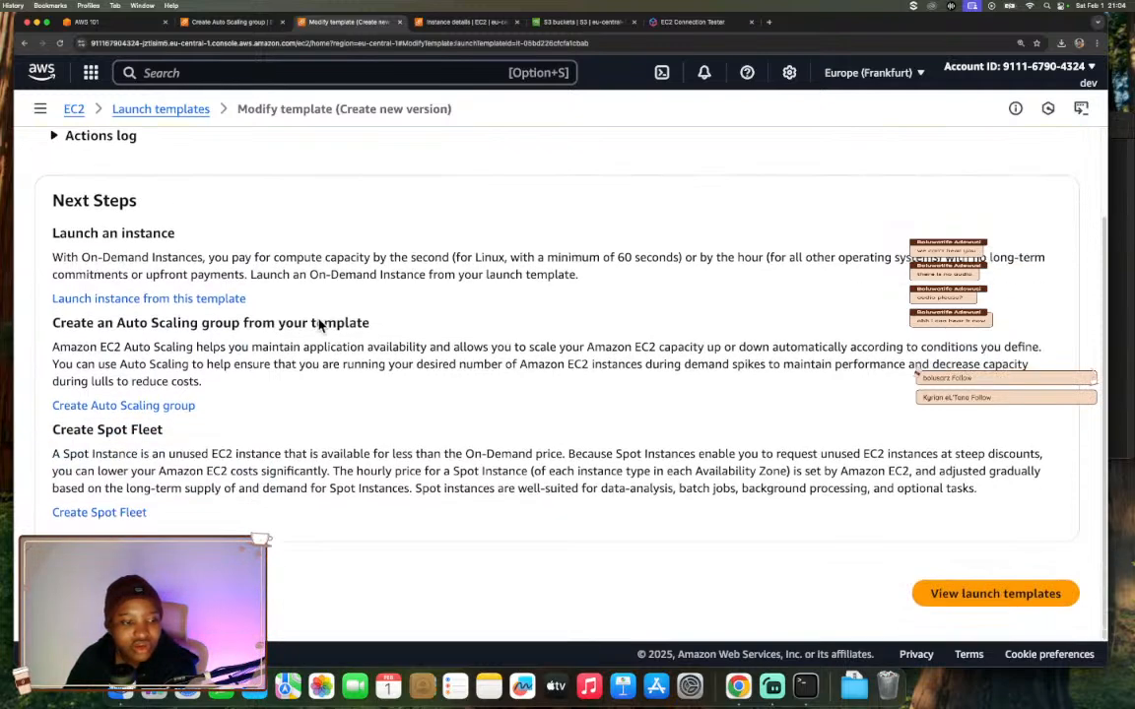
{"action": "scroll", "coordinate": [463, 414], "scroll_direction": "up", "scroll_amount": 2}
{"action": "scroll", "coordinate": [800, 587], "scroll_direction": "down", "scroll_amount": 2}
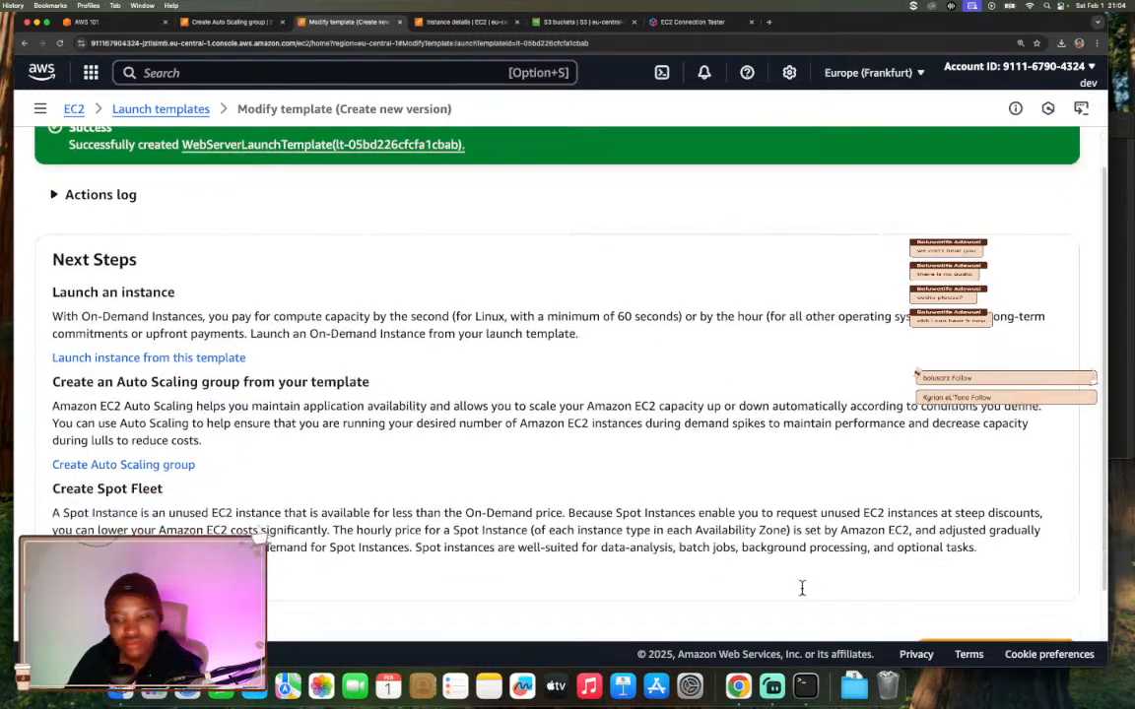
{"action": "left_click", "coordinate": [930, 611]}
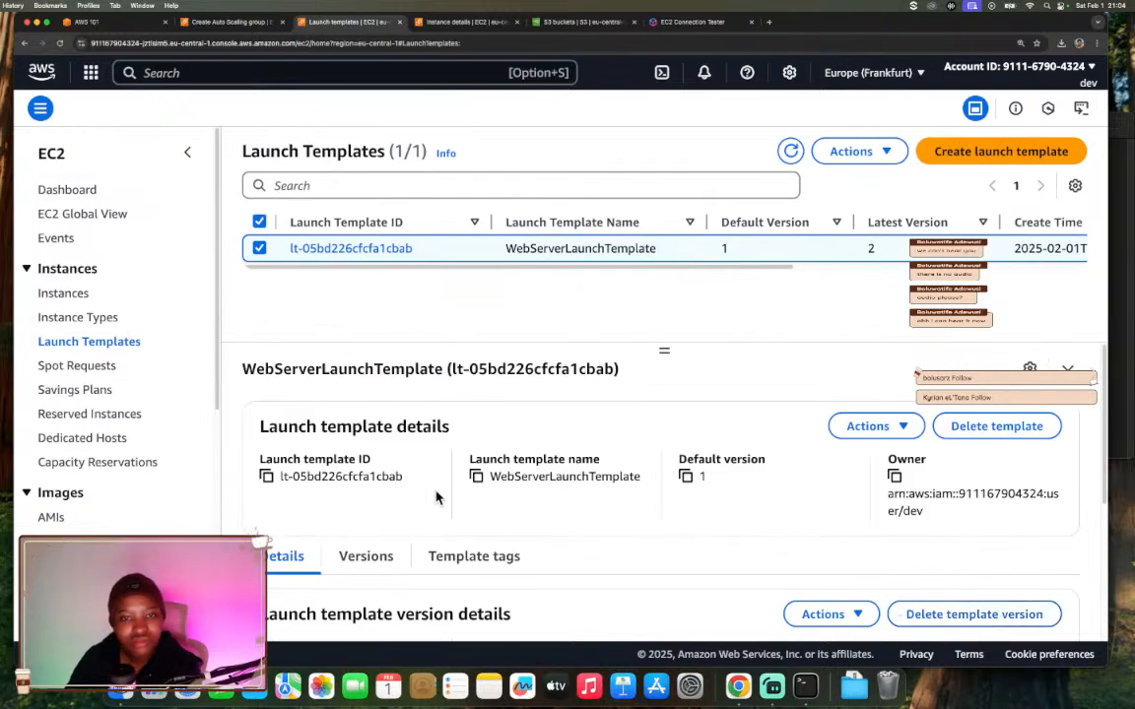
- Examine WebServerLaunchTemplate's instance details, storage, network interfaces and advanced details, and refresh the template list
{"action": "scroll", "coordinate": [464, 469], "scroll_direction": "down", "scroll_amount": 5}
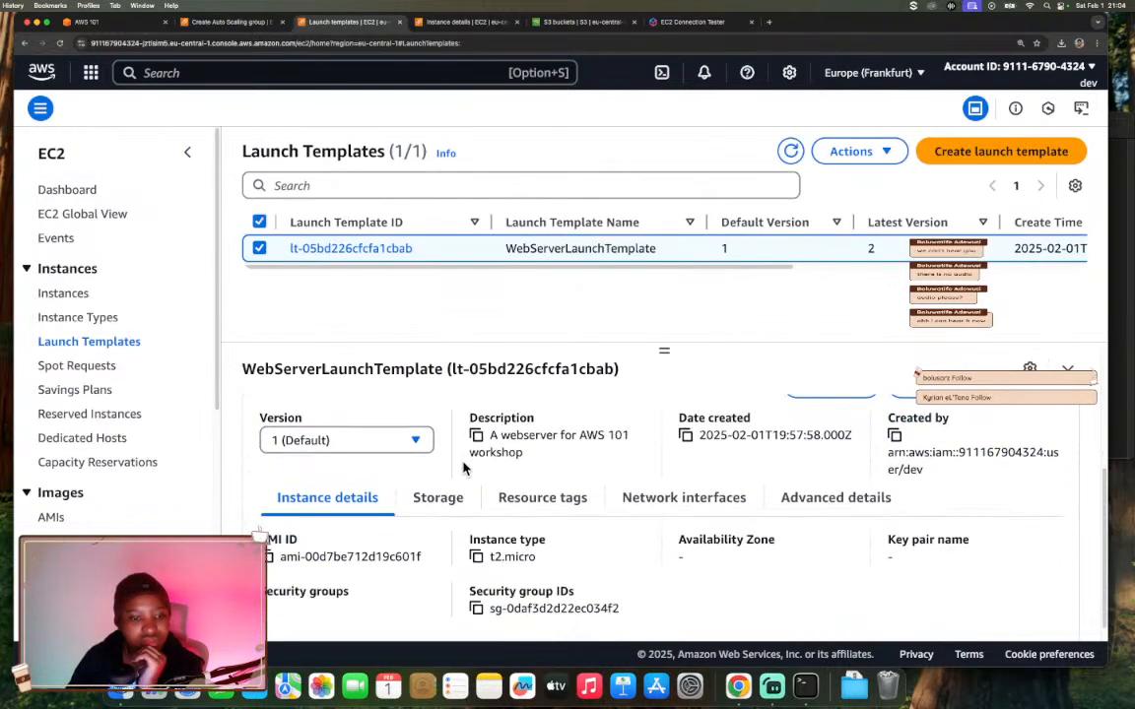
{"action": "scroll", "coordinate": [464, 469], "scroll_direction": "down", "scroll_amount": 1}
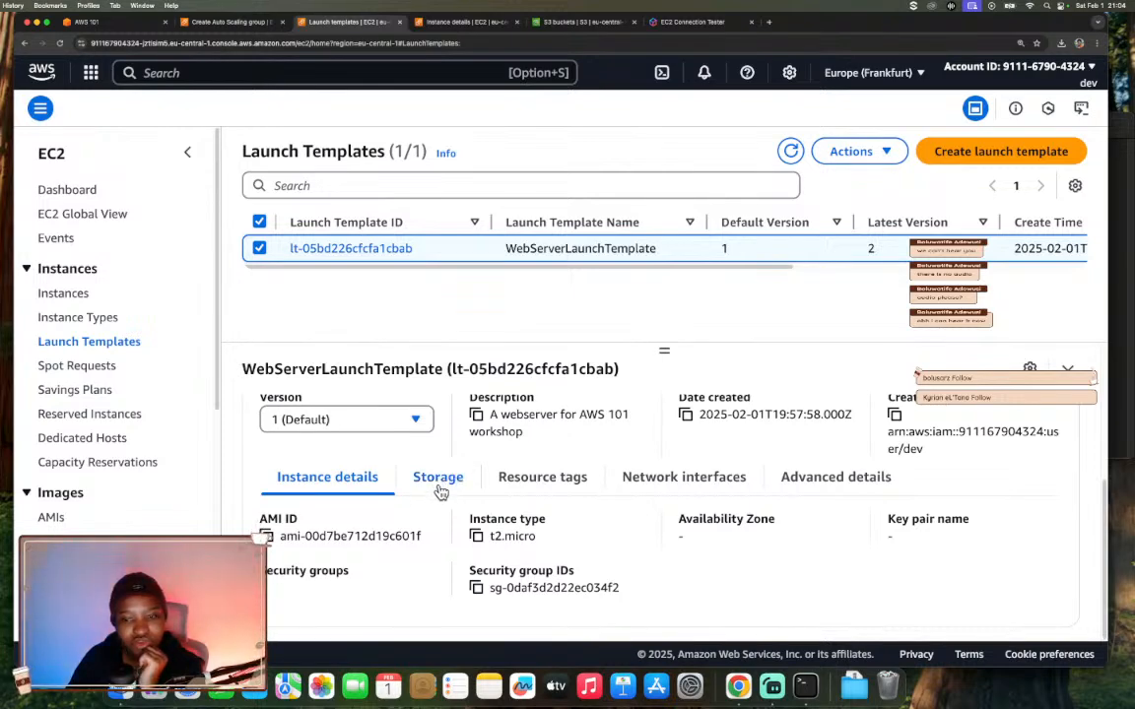
{"action": "left_click", "coordinate": [444, 488]}
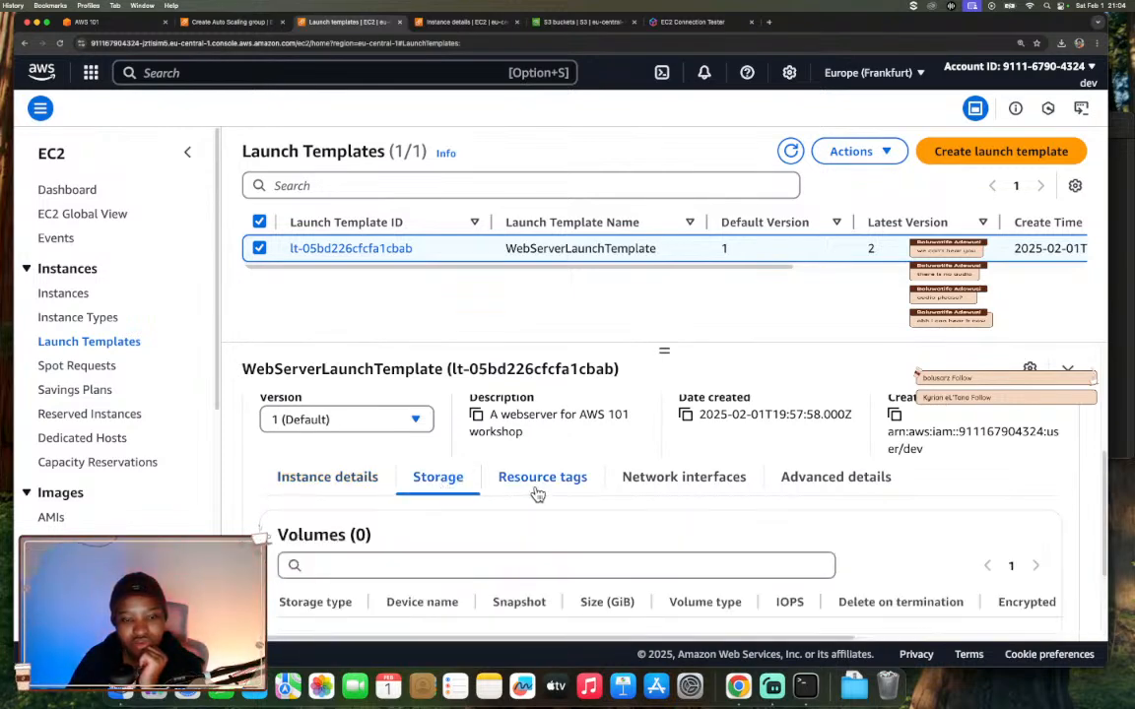
{"action": "left_click", "coordinate": [674, 490]}
{"action": "scroll", "coordinate": [674, 492], "scroll_direction": "down", "scroll_amount": 3}
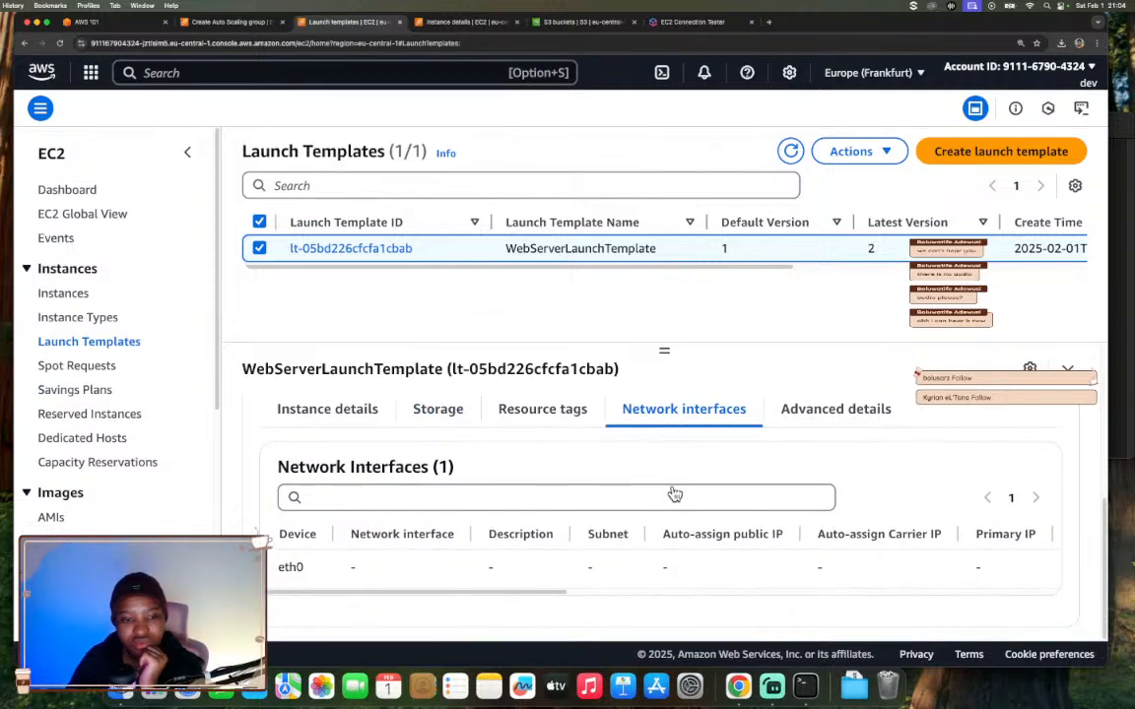
{"action": "left_click", "coordinate": [823, 421]}
{"action": "scroll", "coordinate": [722, 519], "scroll_direction": "down", "scroll_amount": 5}
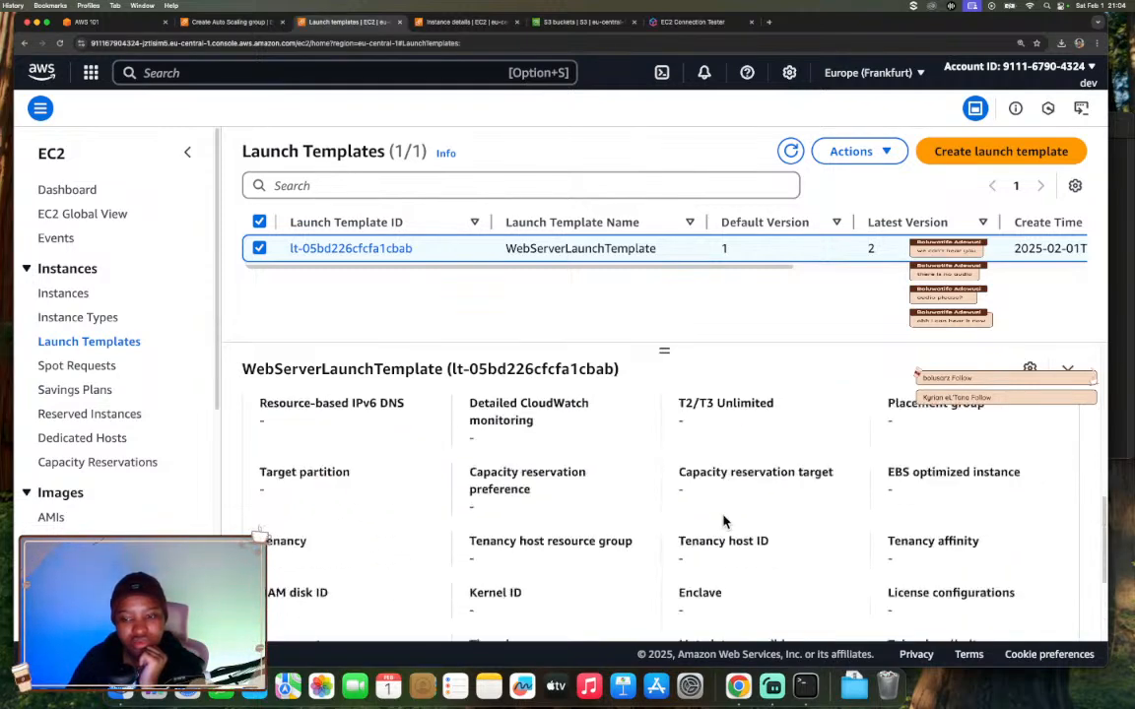
{"action": "scroll", "coordinate": [722, 519], "scroll_direction": "up", "scroll_amount": 10}
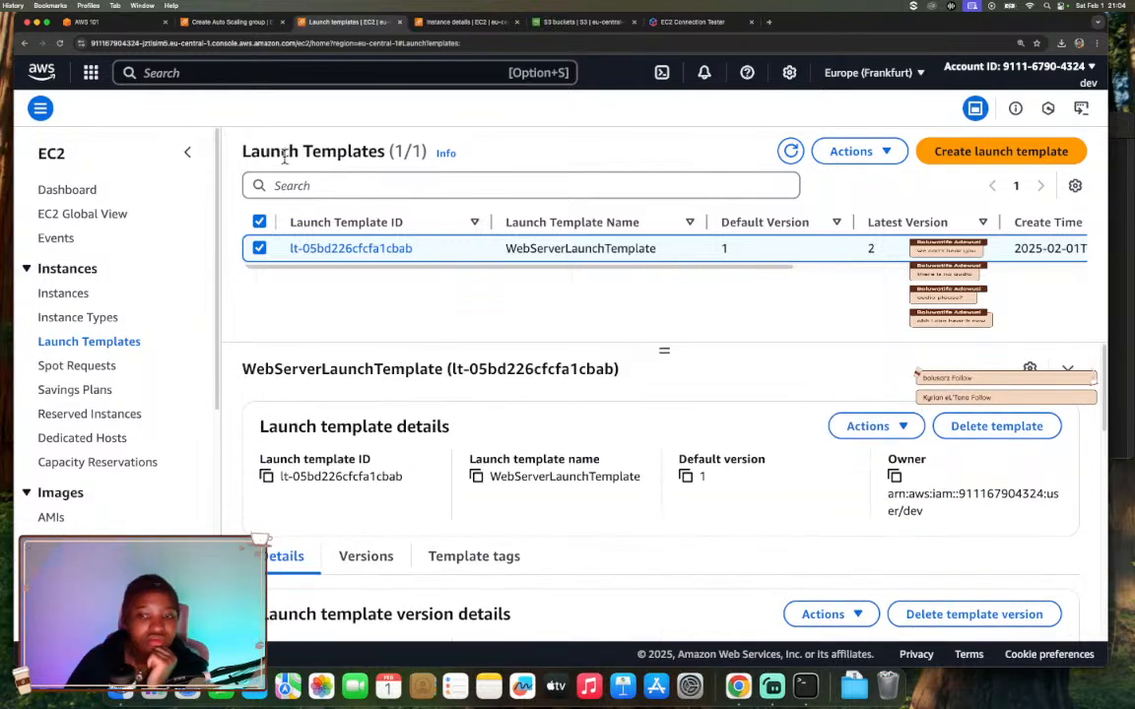
{"action": "left_click", "coordinate": [791, 151]}
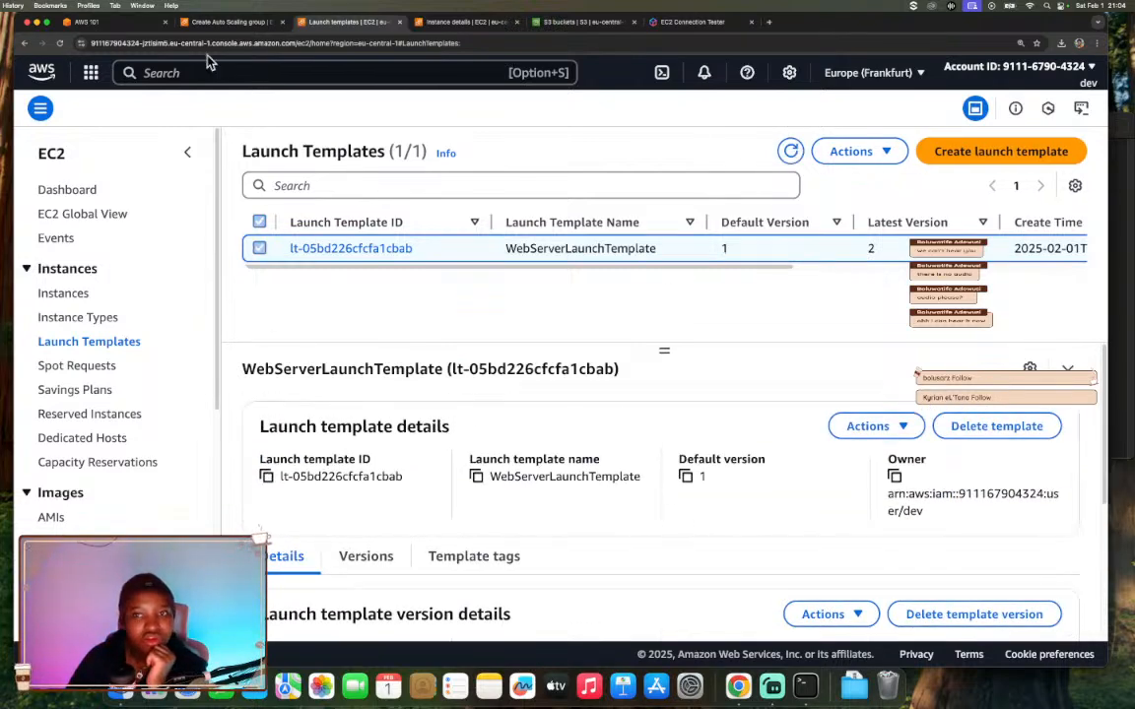
- Return to the Auto Scaling group form, refresh its launch template choices and select WebServerLaunchTemplate
{"action": "left_click", "coordinate": [242, 23]}
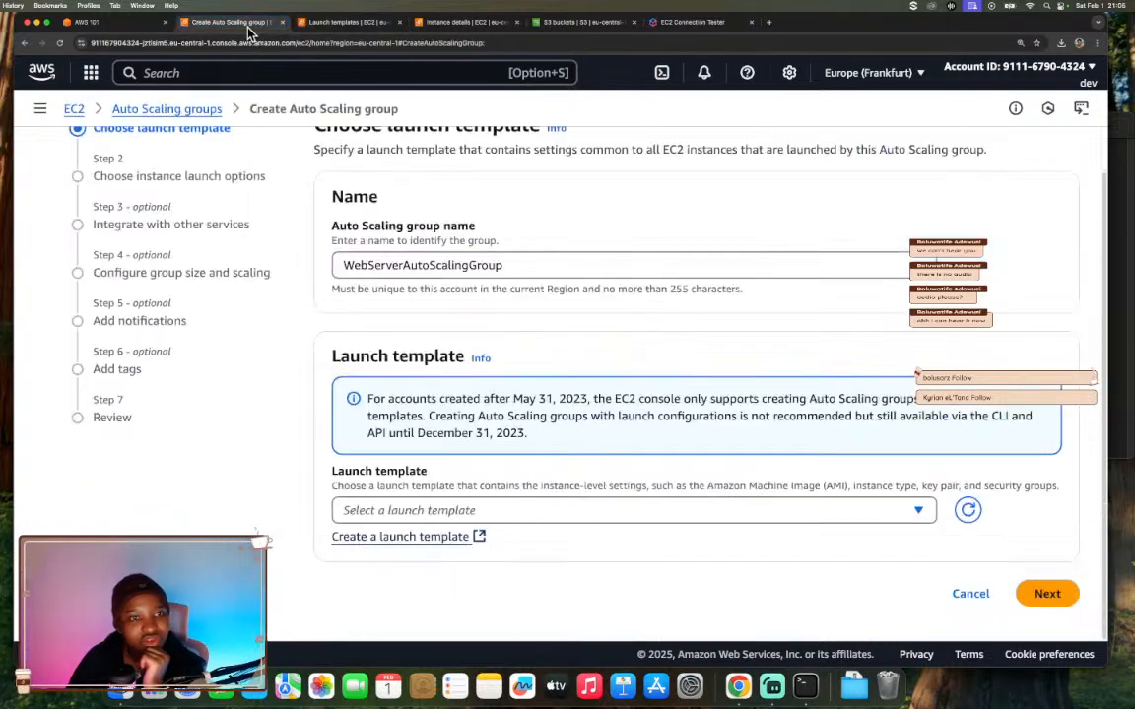
{"action": "left_click", "coordinate": [94, 22]}
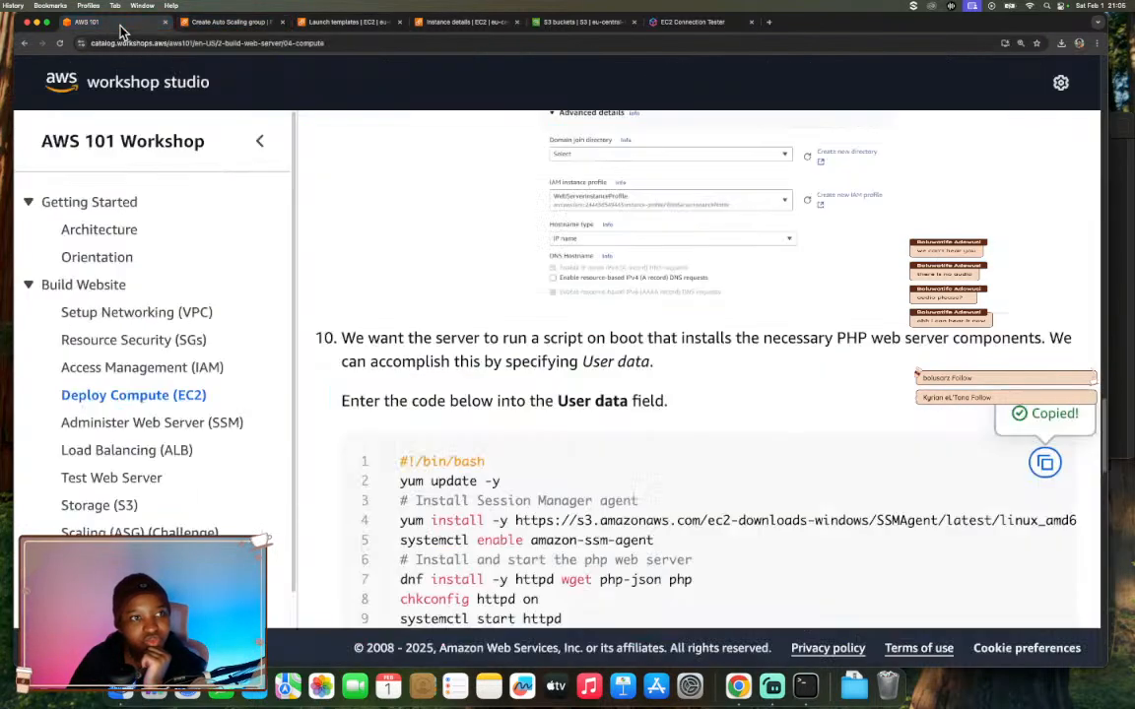
{"action": "left_click", "coordinate": [226, 22]}
{"action": "left_click", "coordinate": [783, 508]}
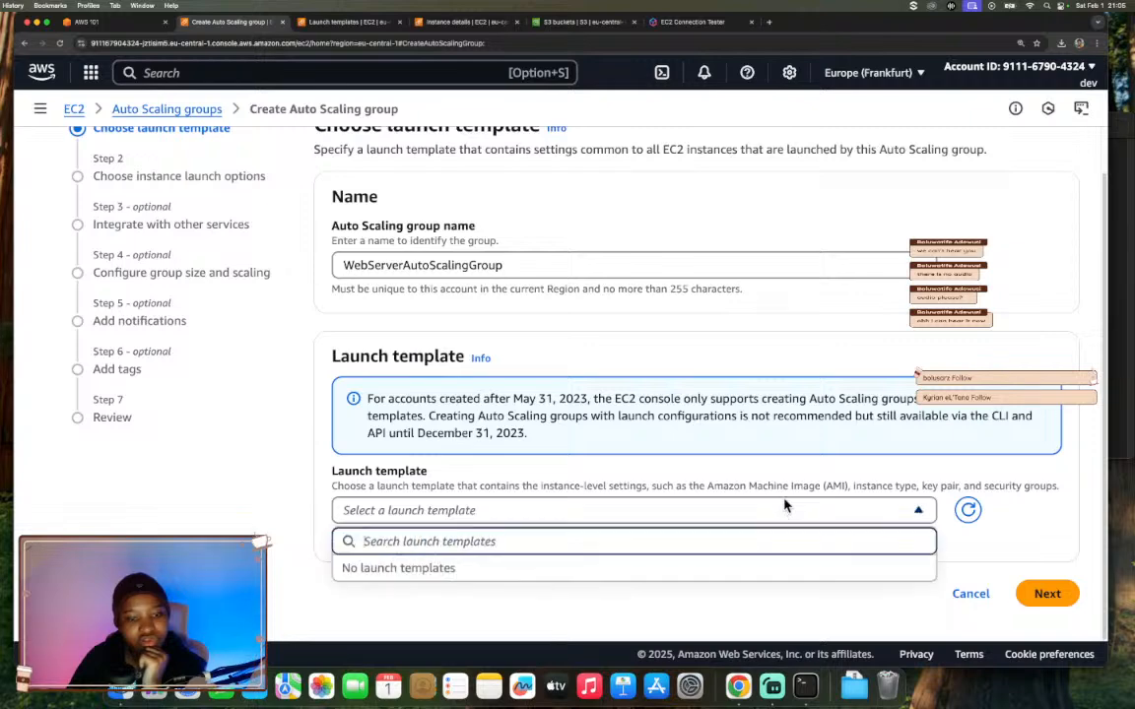
{"action": "left_click", "coordinate": [967, 509]}
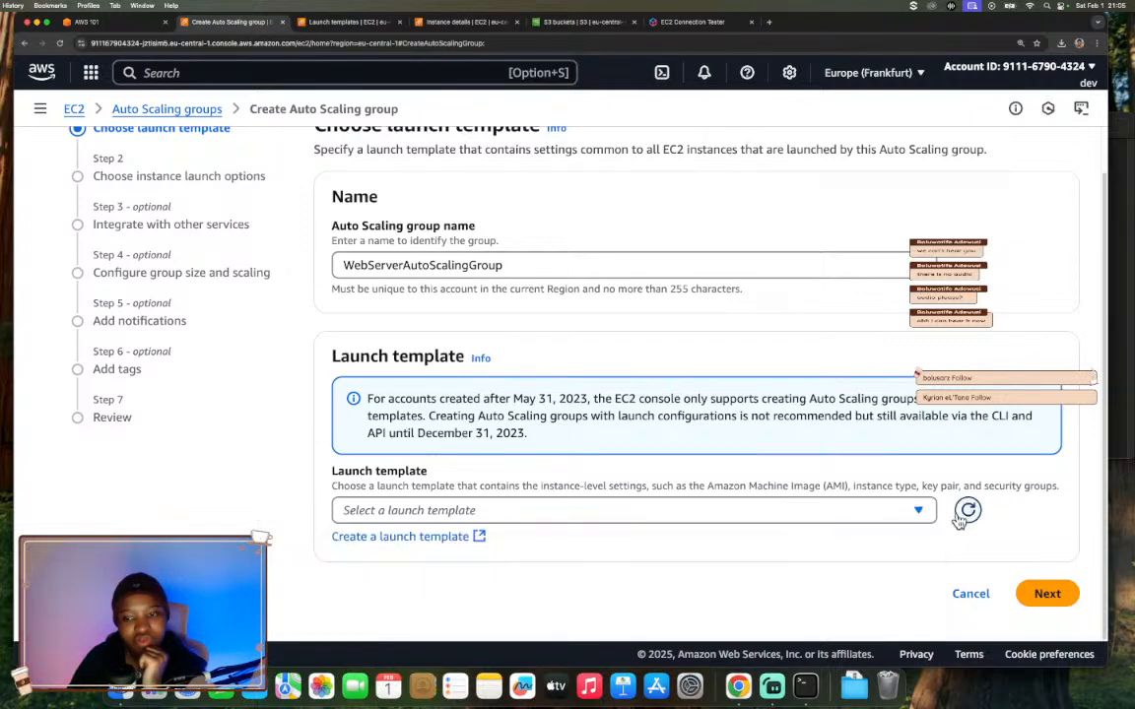
{"action": "left_click", "coordinate": [748, 510]}
{"action": "left_click", "coordinate": [625, 571]}
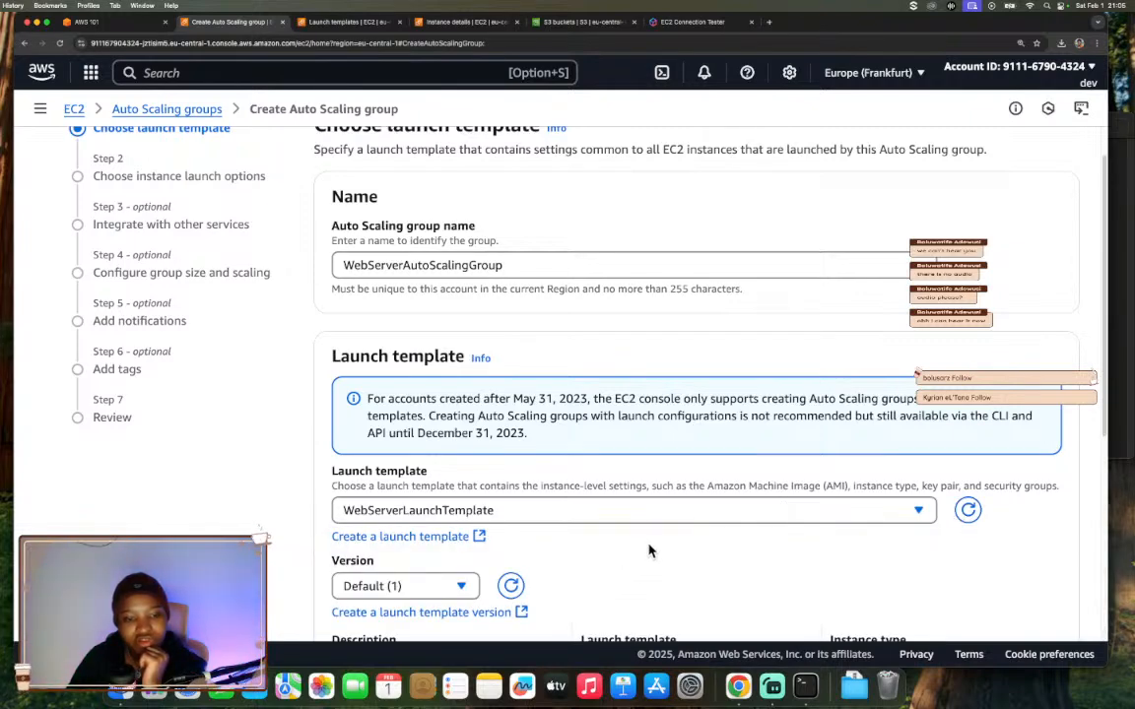
- Set the launch template version to Latest (2) and continue to the instance launch options
{"action": "scroll", "coordinate": [649, 550], "scroll_direction": "down", "scroll_amount": 5}
{"action": "left_click", "coordinate": [399, 324]}
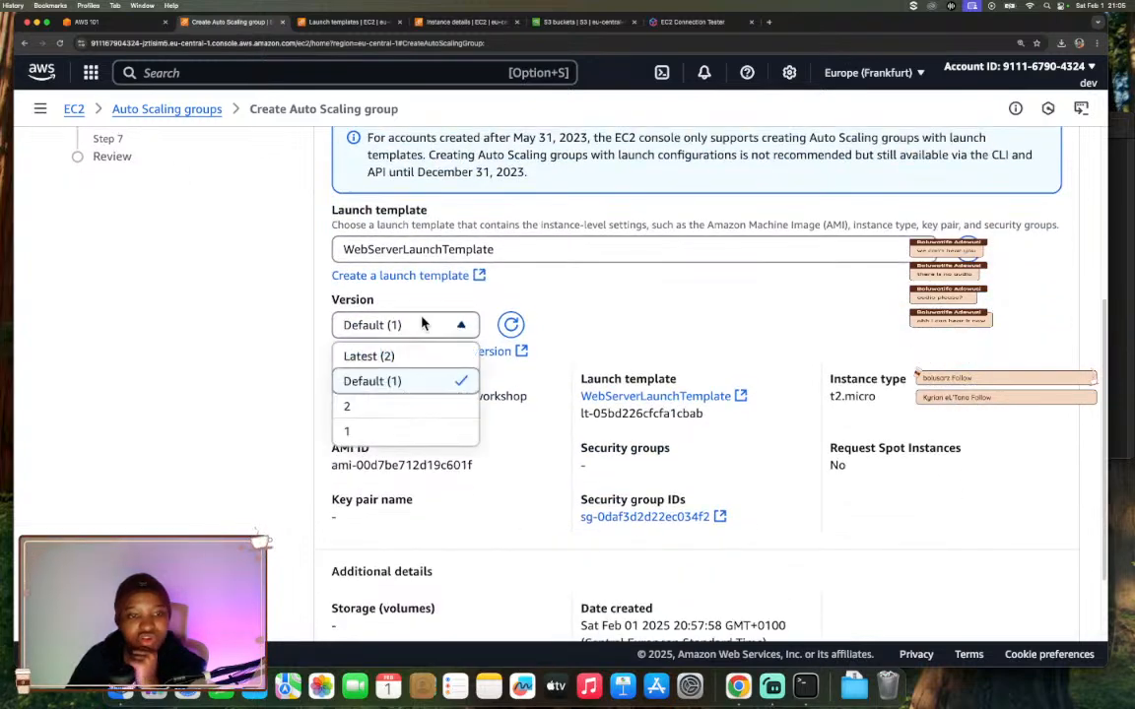
{"action": "left_click", "coordinate": [395, 355]}
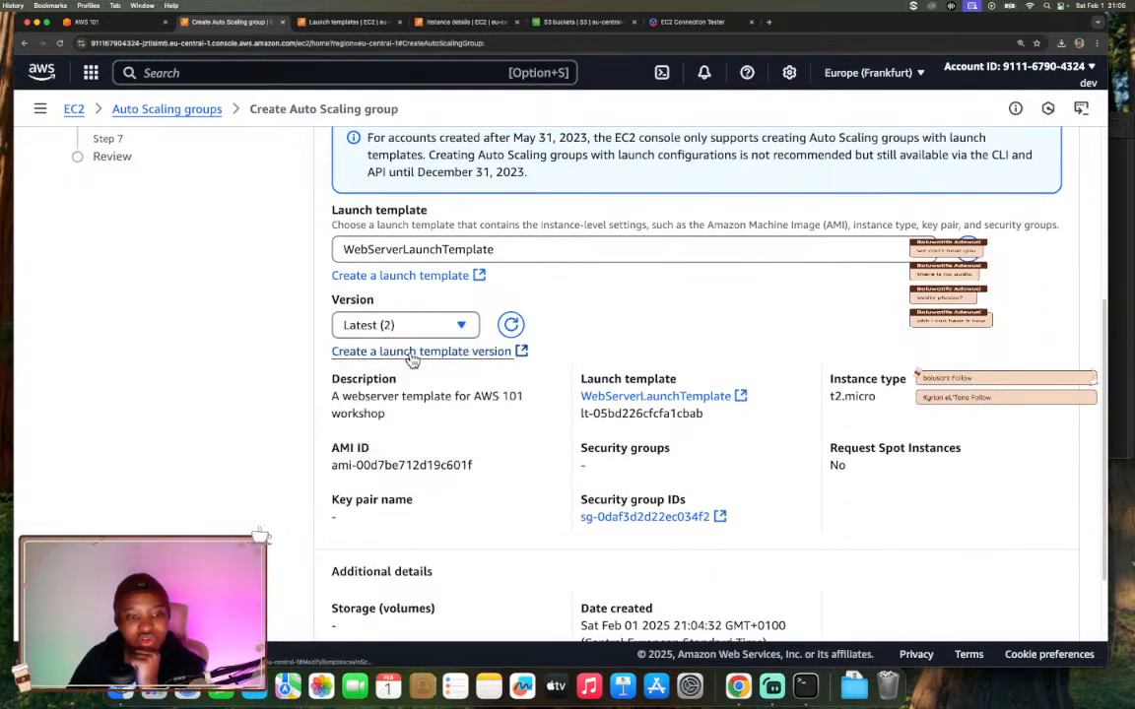
{"action": "left_click", "coordinate": [405, 357]}
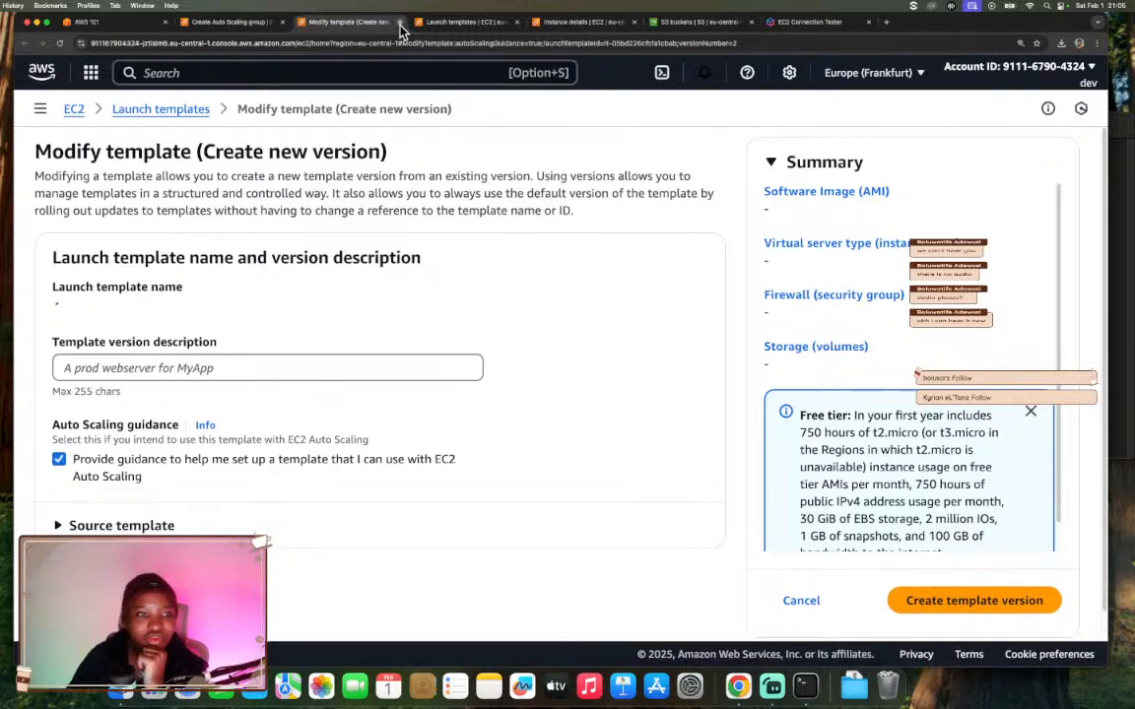
{"action": "left_click", "coordinate": [399, 22]}
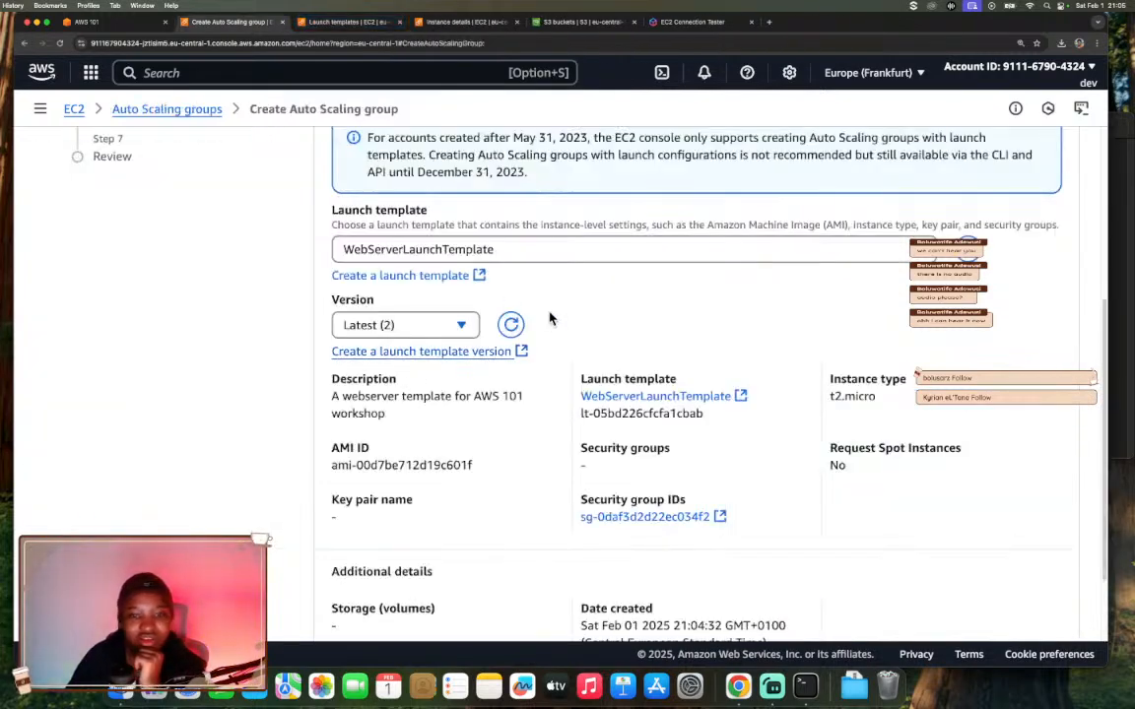
{"action": "scroll", "coordinate": [768, 442], "scroll_direction": "down", "scroll_amount": 3}
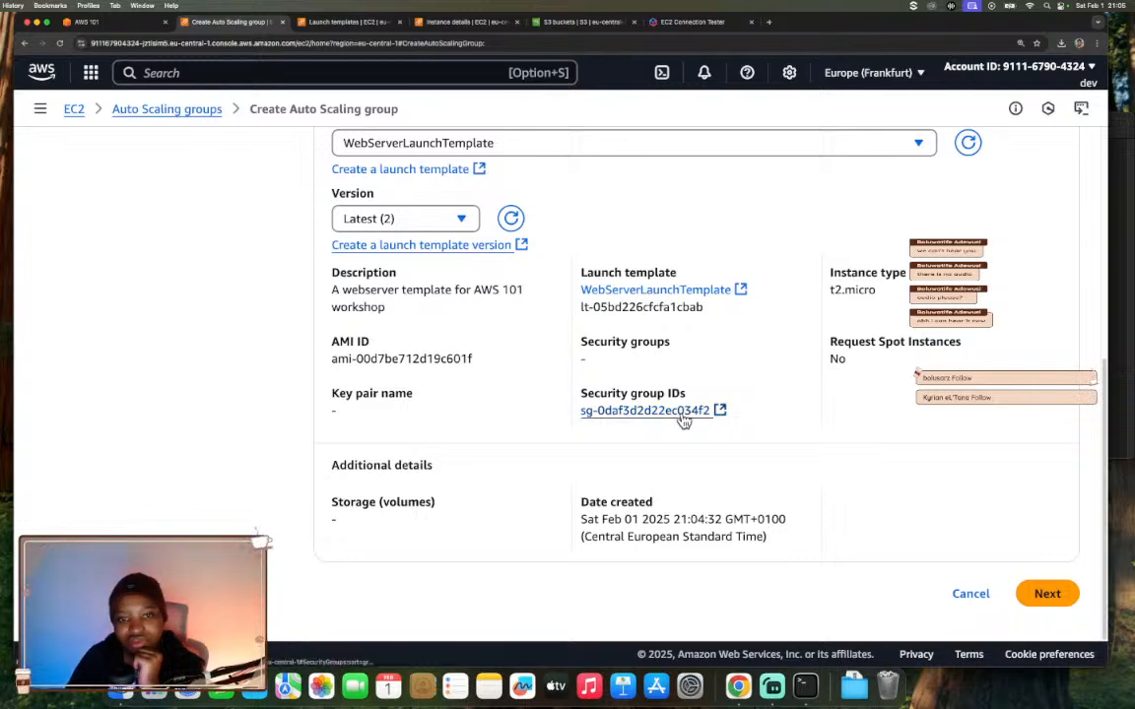
{"action": "left_click", "coordinate": [1046, 594]}
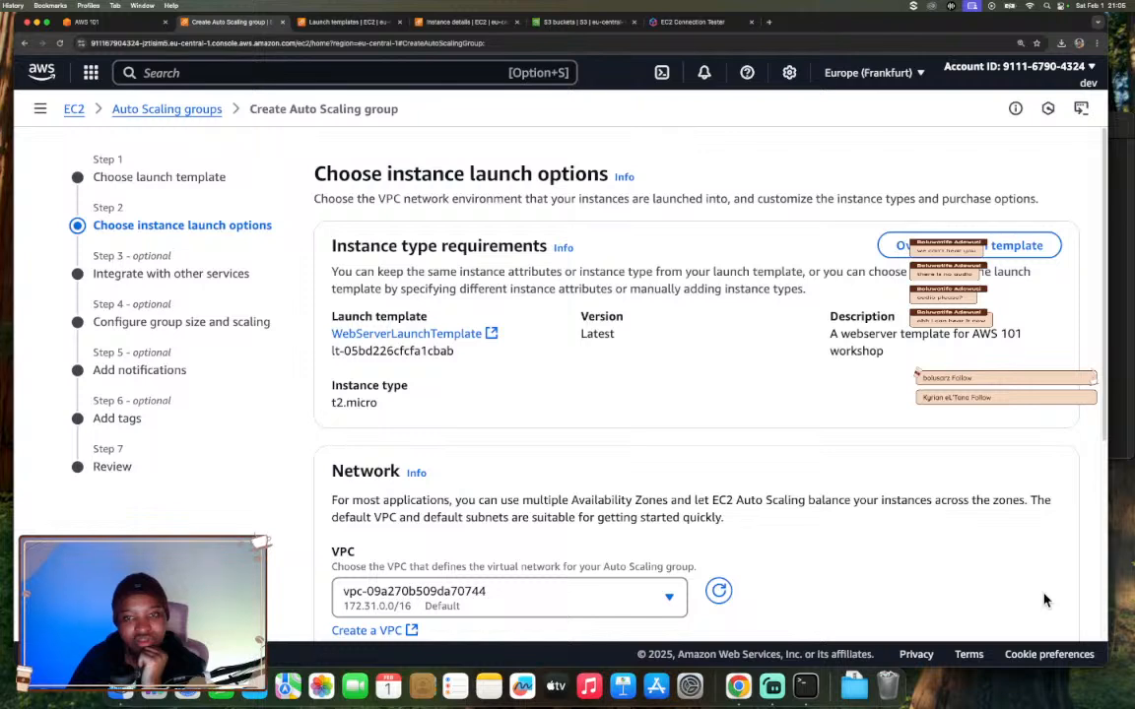
- Set the Auto Scaling group's VPC to project-vpc (10.0.0.0/16)
{"action": "scroll", "coordinate": [660, 498], "scroll_direction": "down", "scroll_amount": 3}
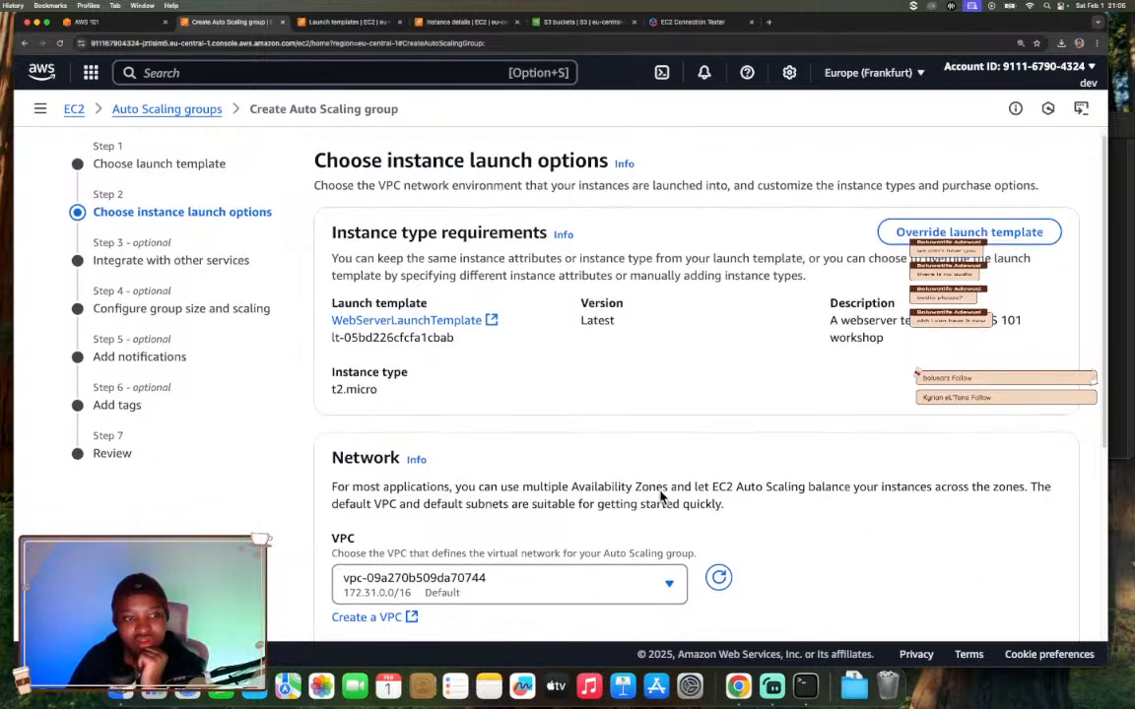
{"action": "scroll", "coordinate": [660, 497], "scroll_direction": "down", "scroll_amount": 1}
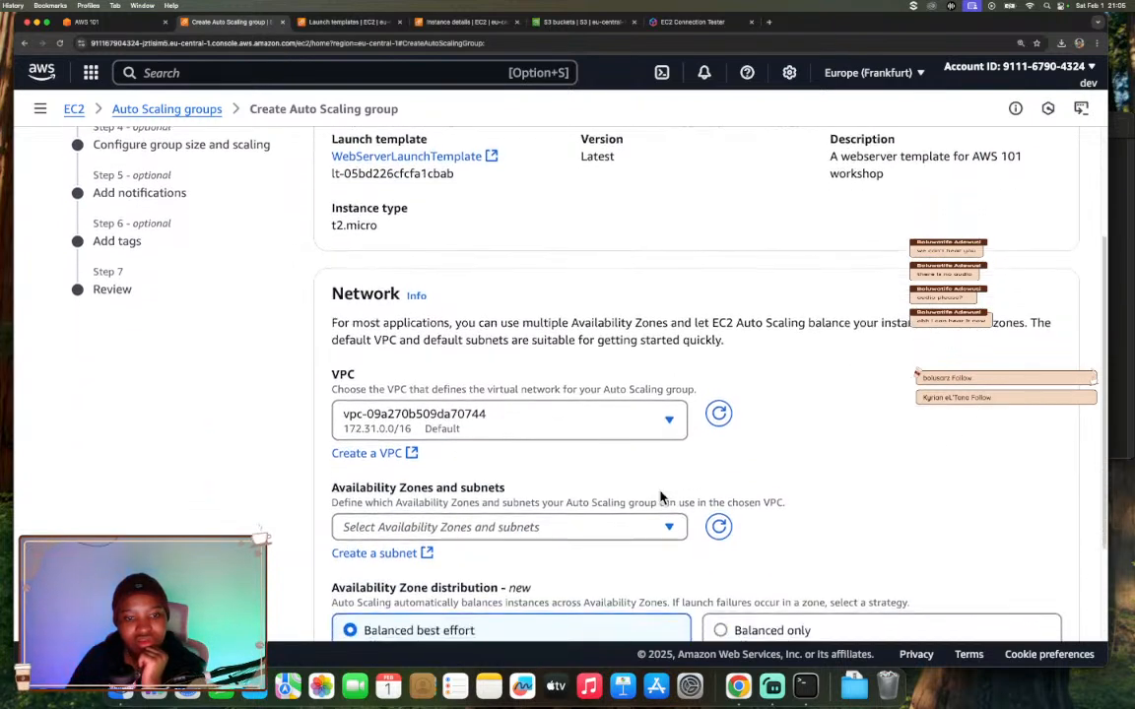
{"action": "left_click", "coordinate": [596, 424]}
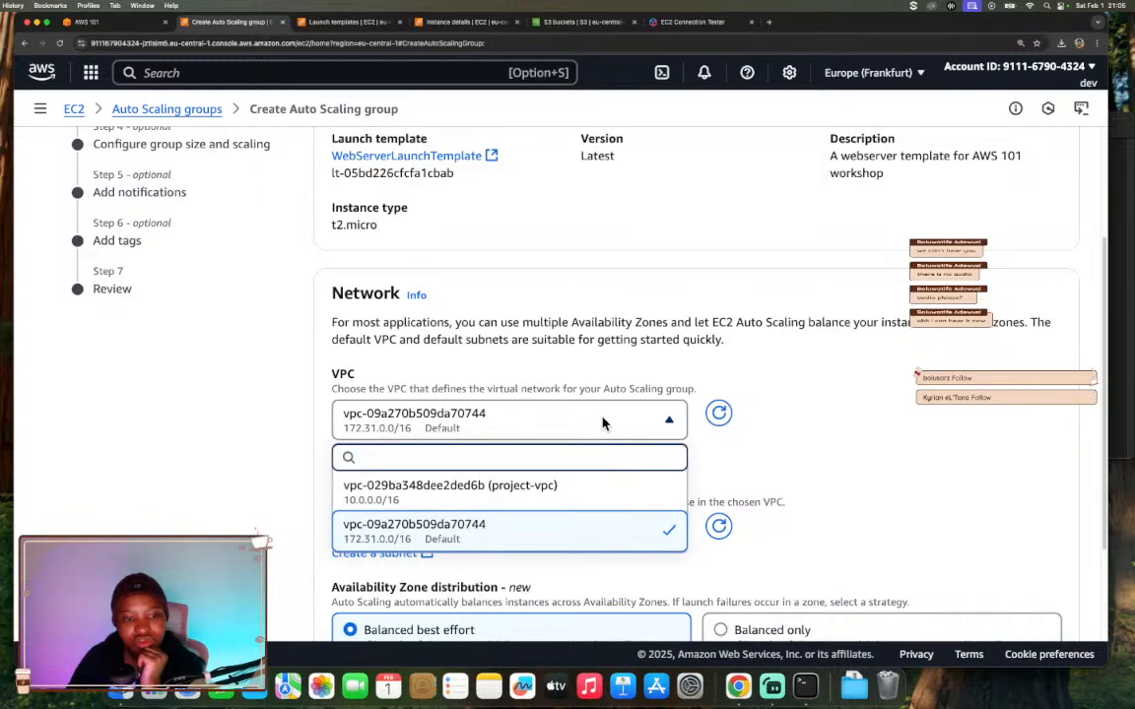
{"action": "left_click", "coordinate": [583, 486]}
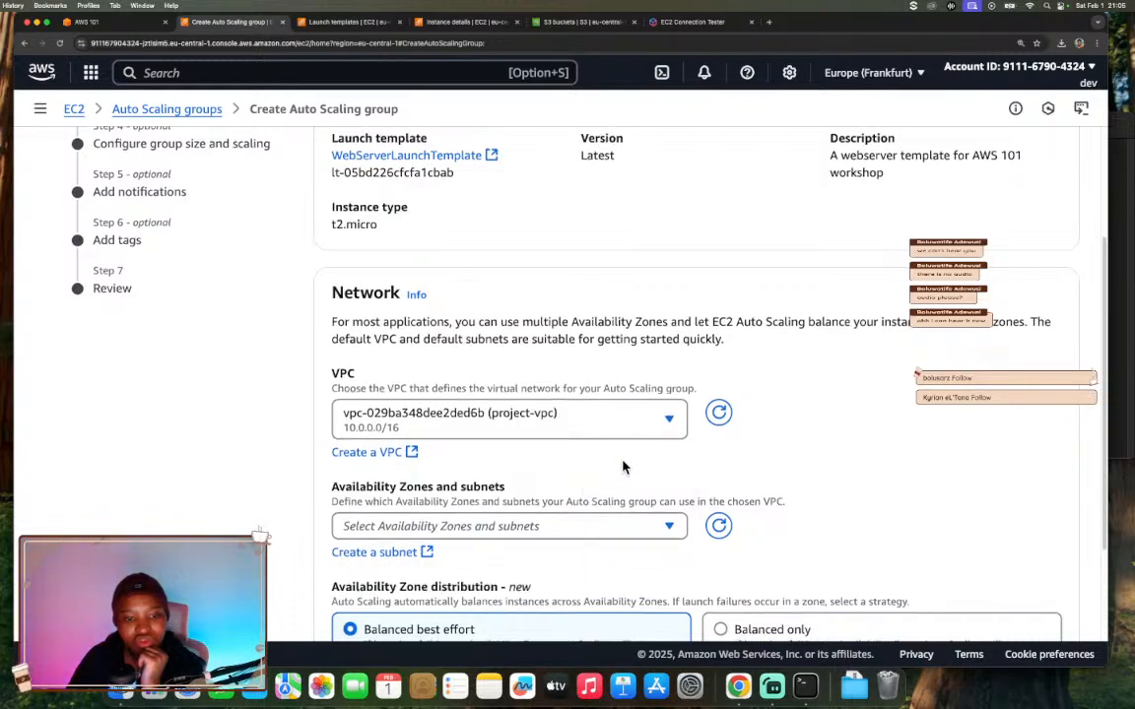
- Add the project-subnet-private1-eu-central-1a and project-subnet-private2-eu-central-1b subnets to the group and continue to the service integration options
{"action": "scroll", "coordinate": [622, 467], "scroll_direction": "down", "scroll_amount": 2}
{"action": "left_click", "coordinate": [623, 467]}
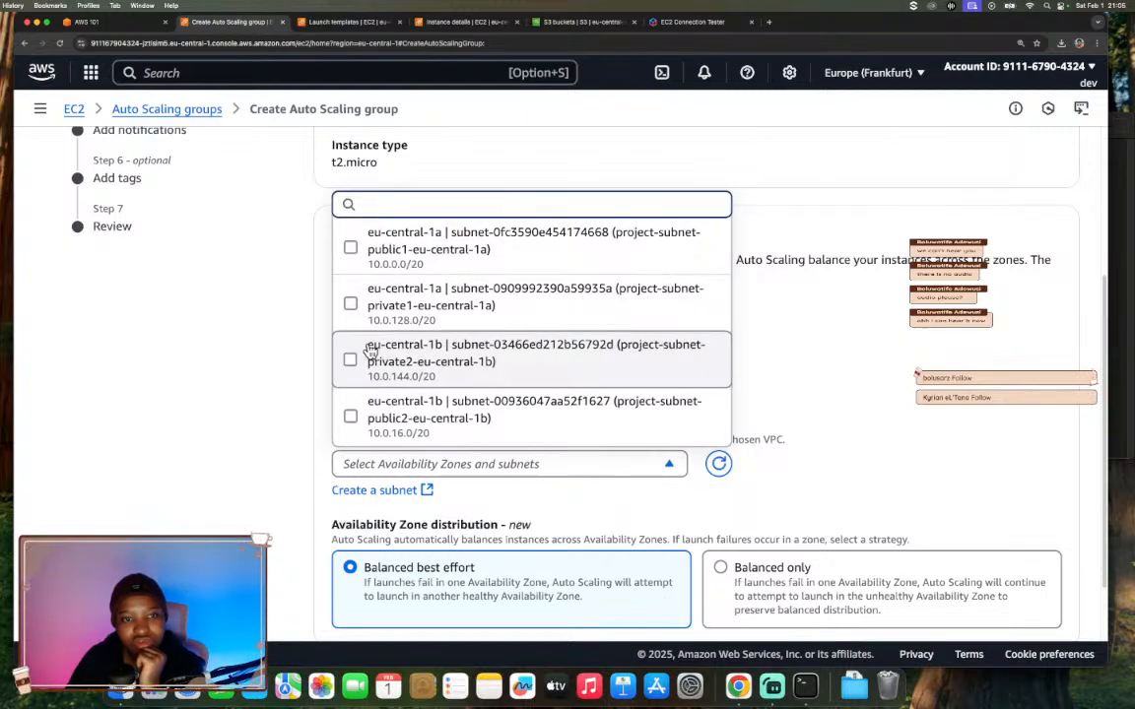
{"action": "left_click", "coordinate": [351, 305]}
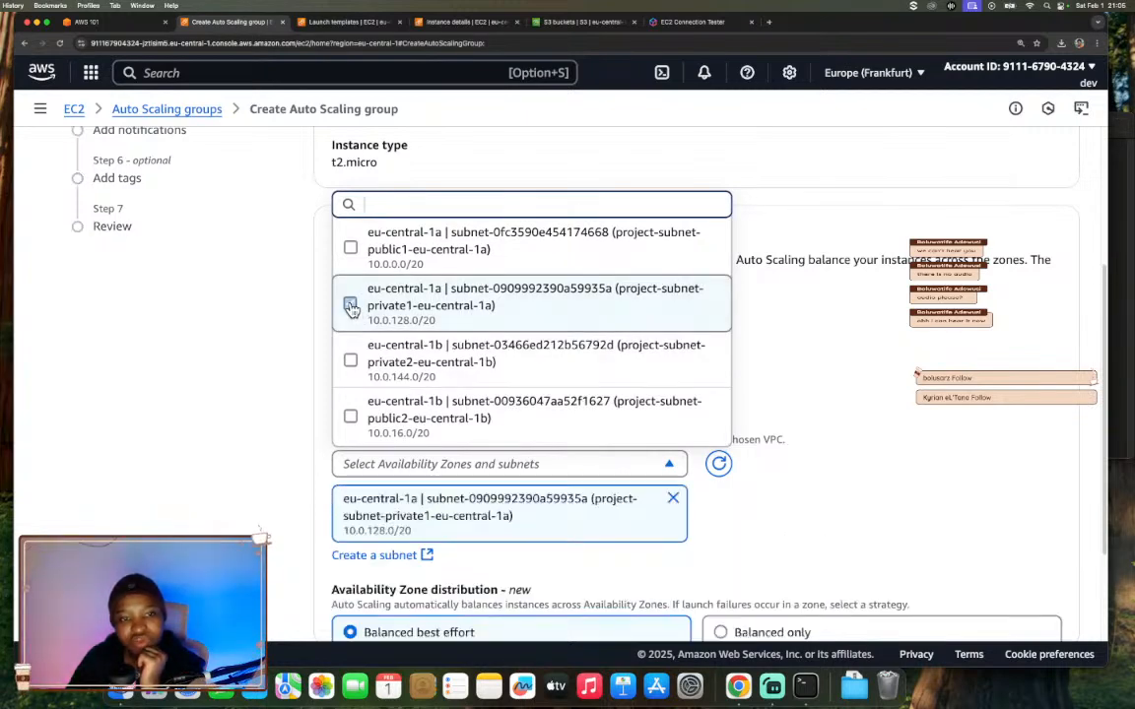
{"action": "left_click", "coordinate": [351, 362]}
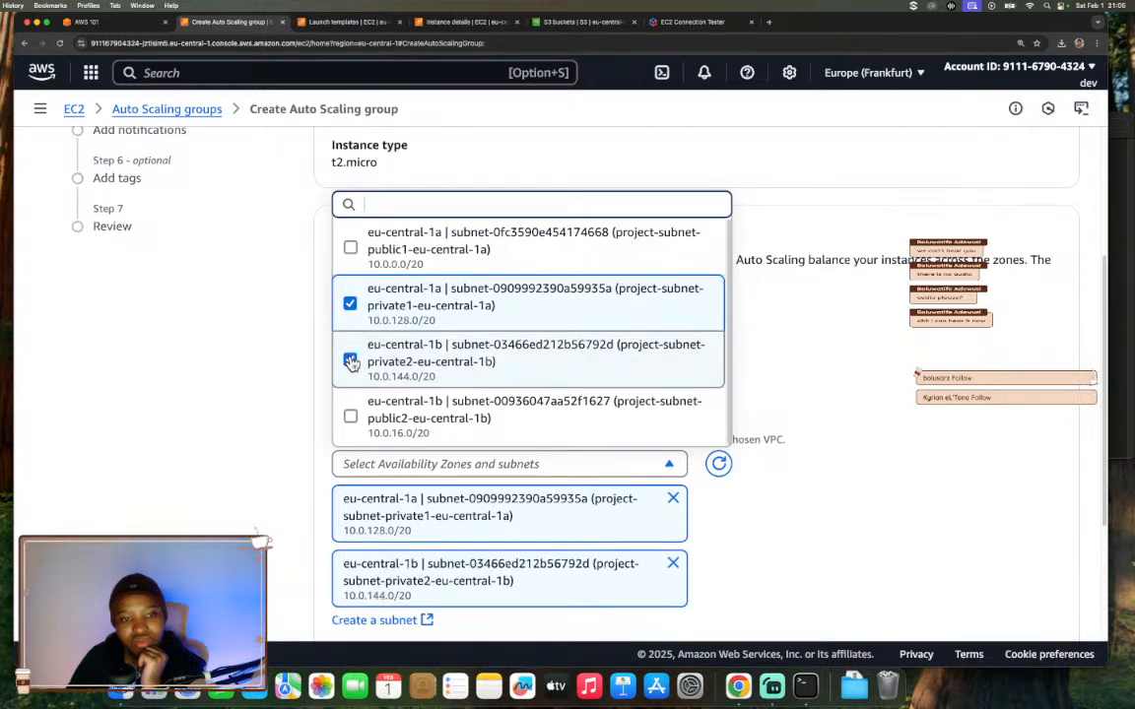
{"action": "left_click", "coordinate": [936, 357]}
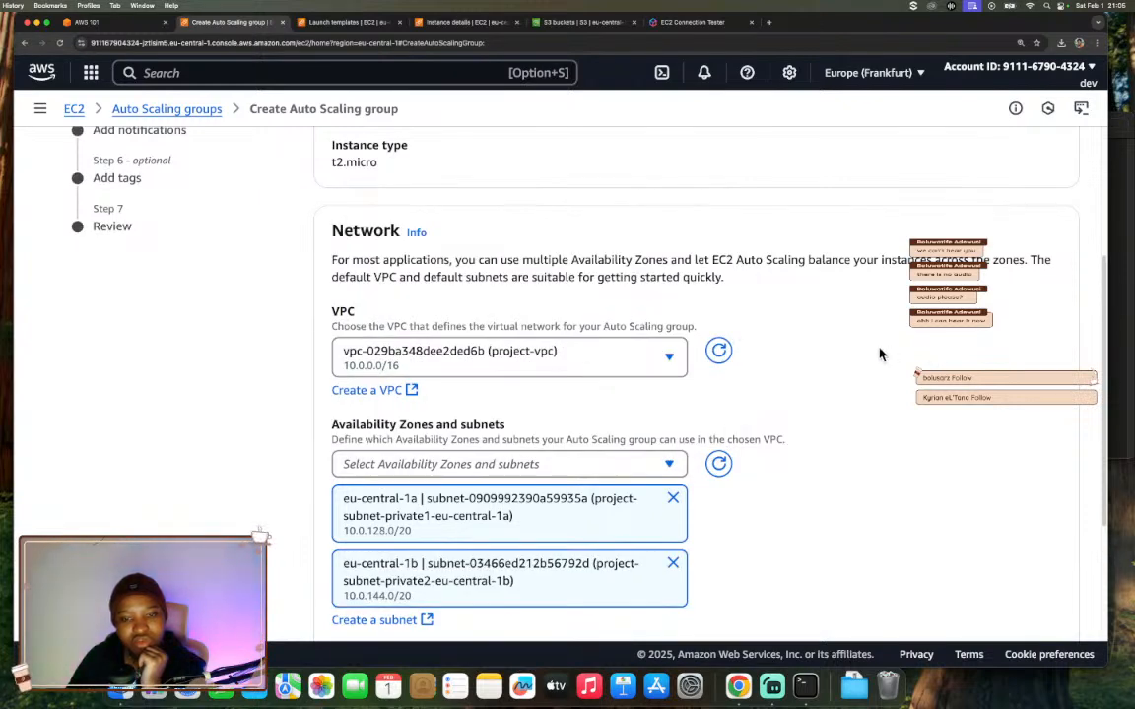
{"action": "scroll", "coordinate": [879, 353], "scroll_direction": "up", "scroll_amount": 3}
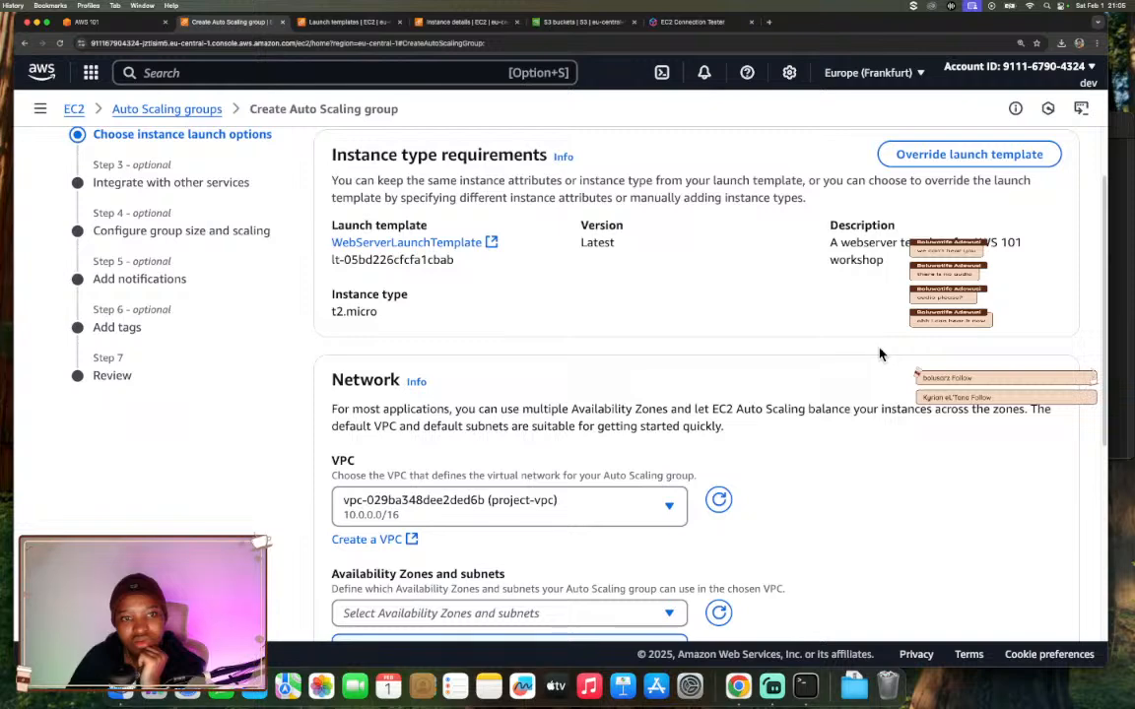
{"action": "scroll", "coordinate": [879, 355], "scroll_direction": "down", "scroll_amount": 4}
{"action": "scroll", "coordinate": [880, 353], "scroll_direction": "down", "scroll_amount": 5}
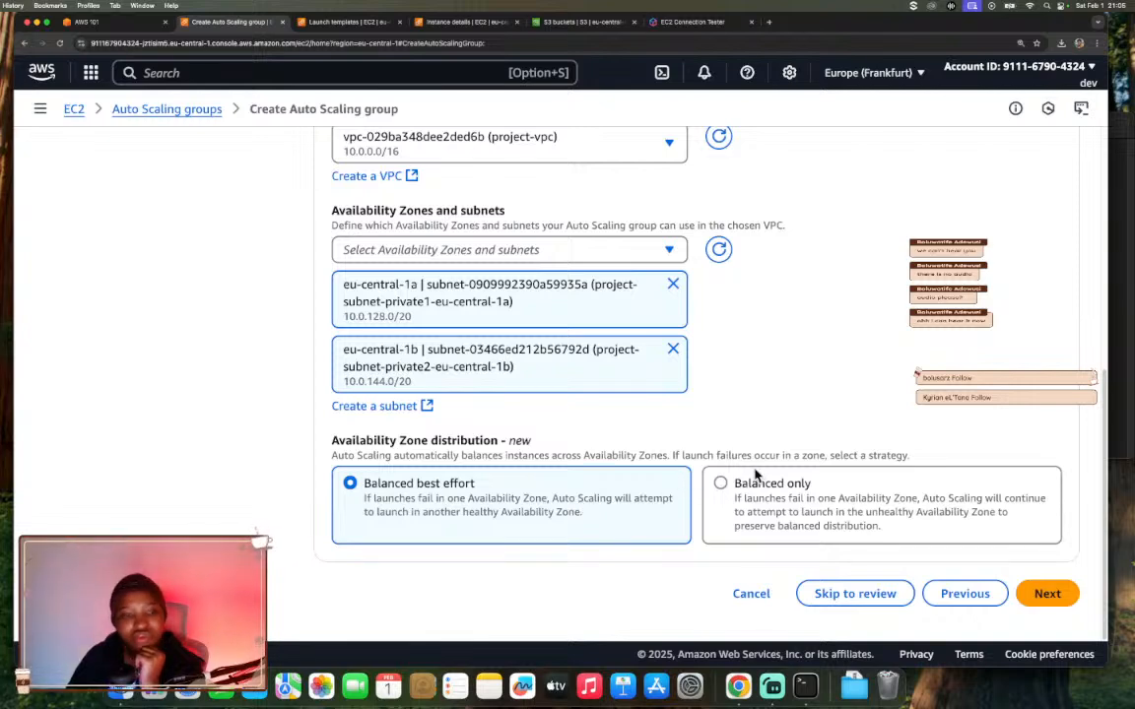
{"action": "left_click", "coordinate": [1040, 597]}
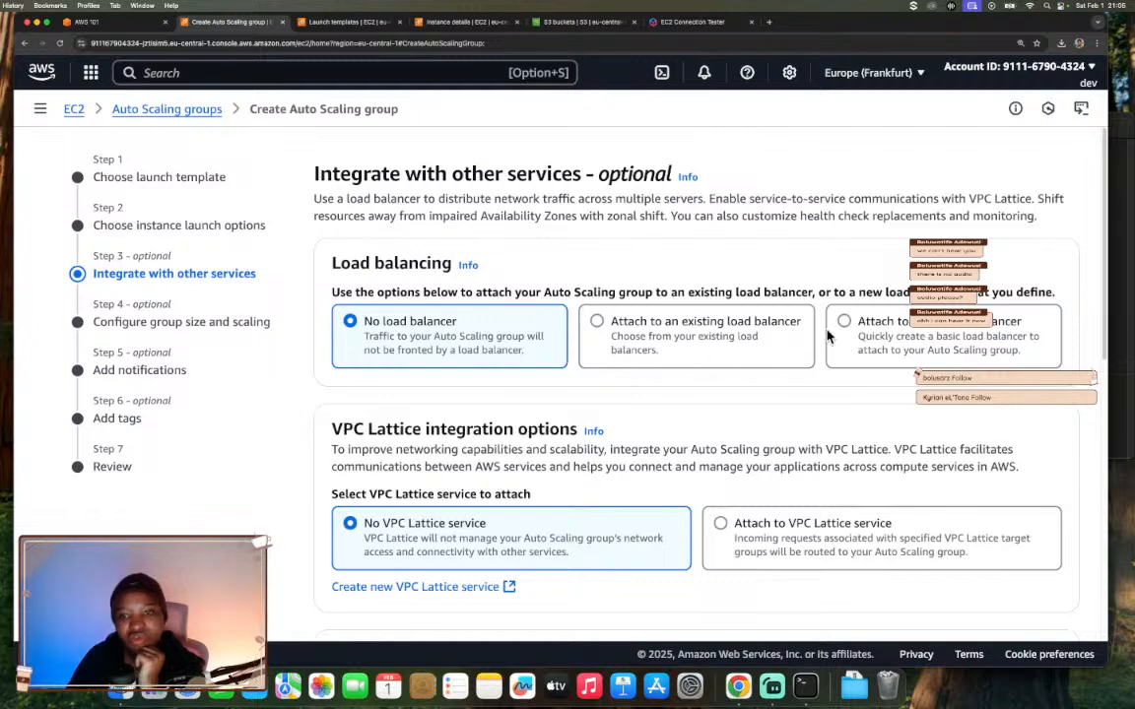
- Attach the Auto Scaling group to an existing load balancer through the WebServerTargetGroup target group
{"action": "left_click", "coordinate": [664, 315]}
{"action": "scroll", "coordinate": [670, 430], "scroll_direction": "down", "scroll_amount": 2}
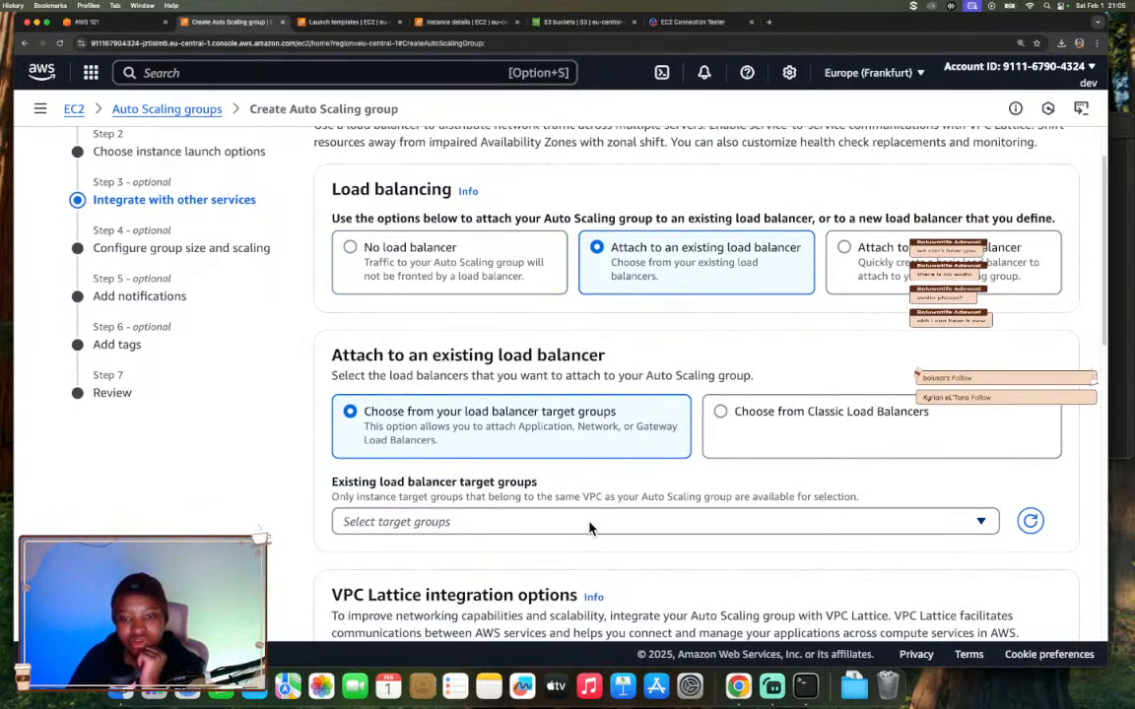
{"action": "left_click", "coordinate": [590, 524]}
{"action": "left_click", "coordinate": [541, 482]}
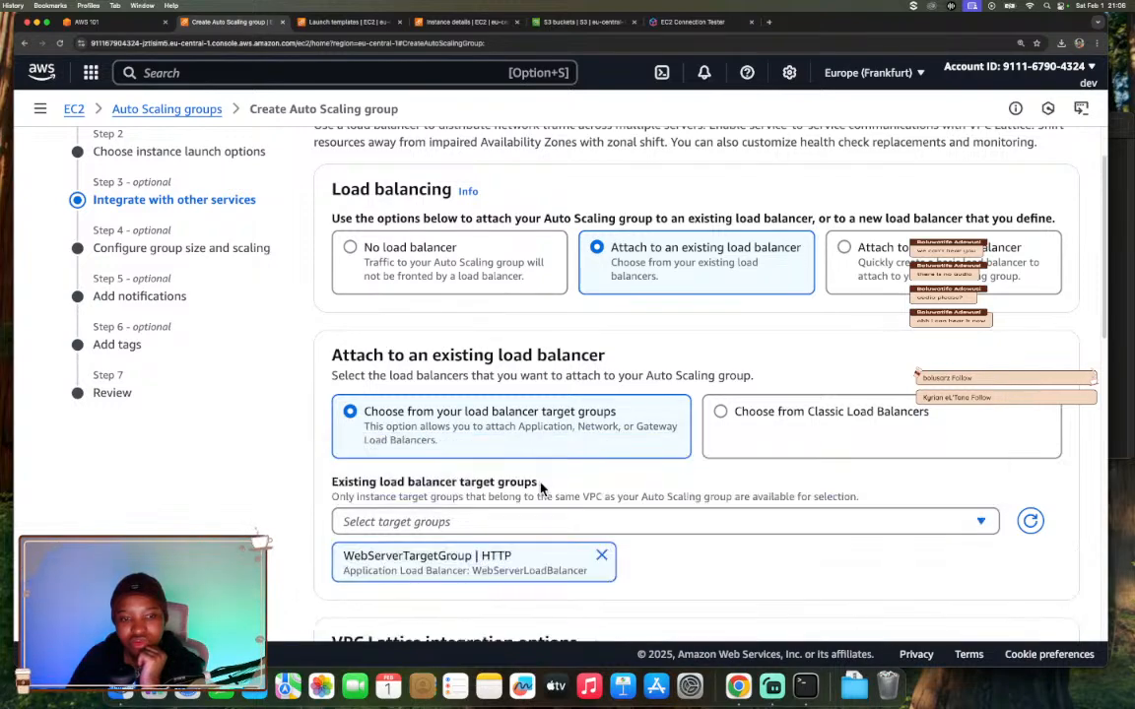
{"action": "scroll", "coordinate": [694, 517], "scroll_direction": "down", "scroll_amount": 5}
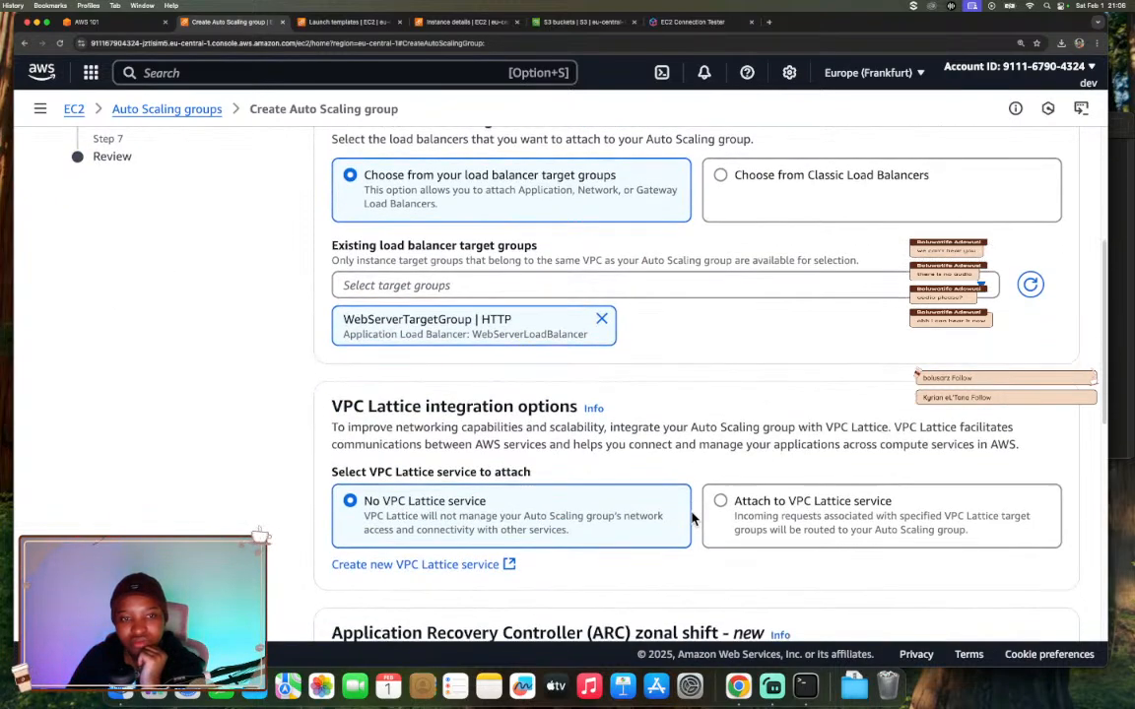
{"action": "scroll", "coordinate": [528, 497], "scroll_direction": "down", "scroll_amount": 1}
{"action": "scroll", "coordinate": [528, 498], "scroll_direction": "down", "scroll_amount": 4}
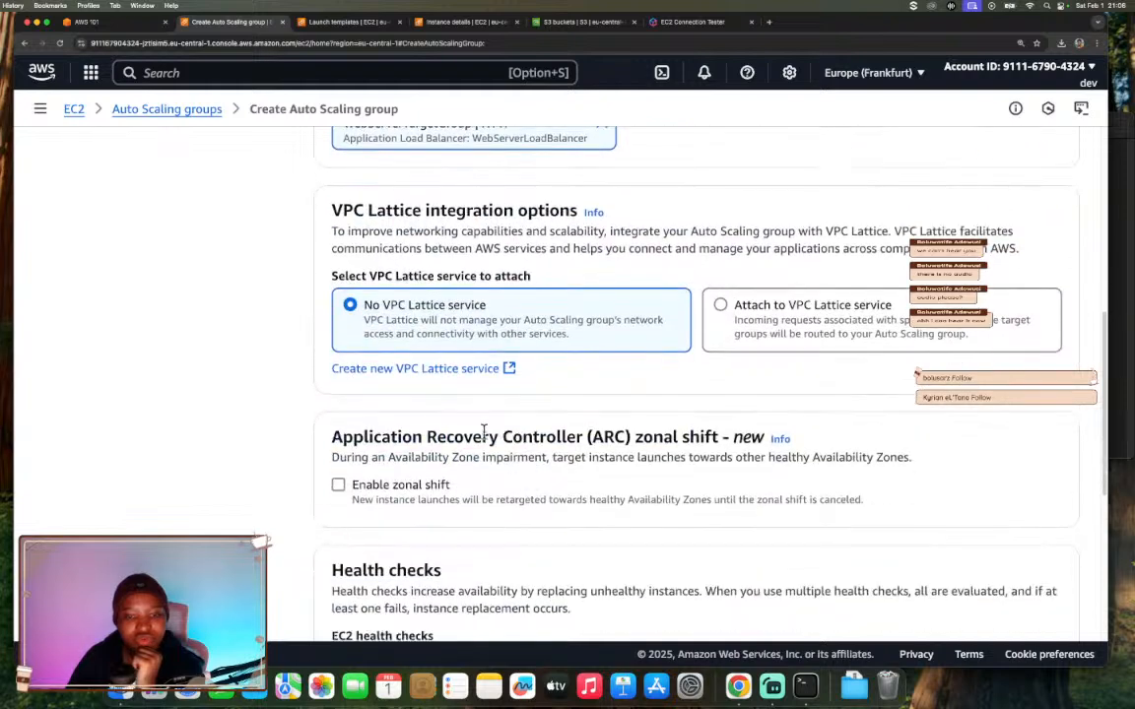
{"action": "scroll", "coordinate": [674, 516], "scroll_direction": "down", "scroll_amount": 5}
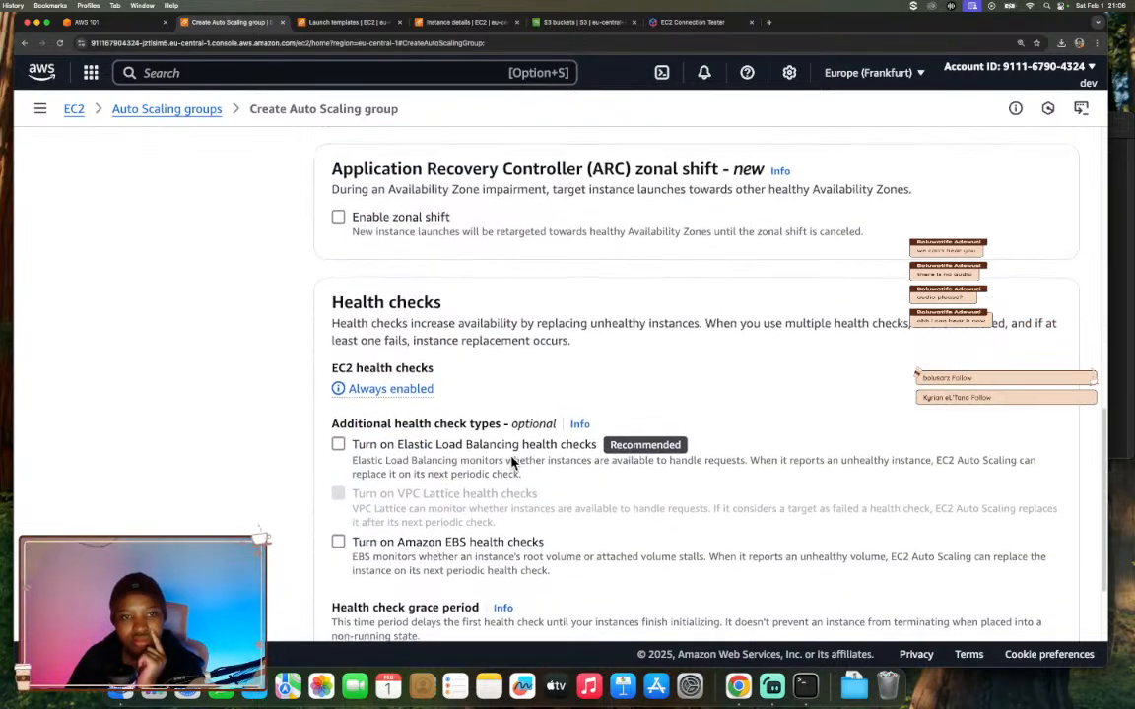
{"action": "scroll", "coordinate": [511, 462], "scroll_direction": "down", "scroll_amount": 1}
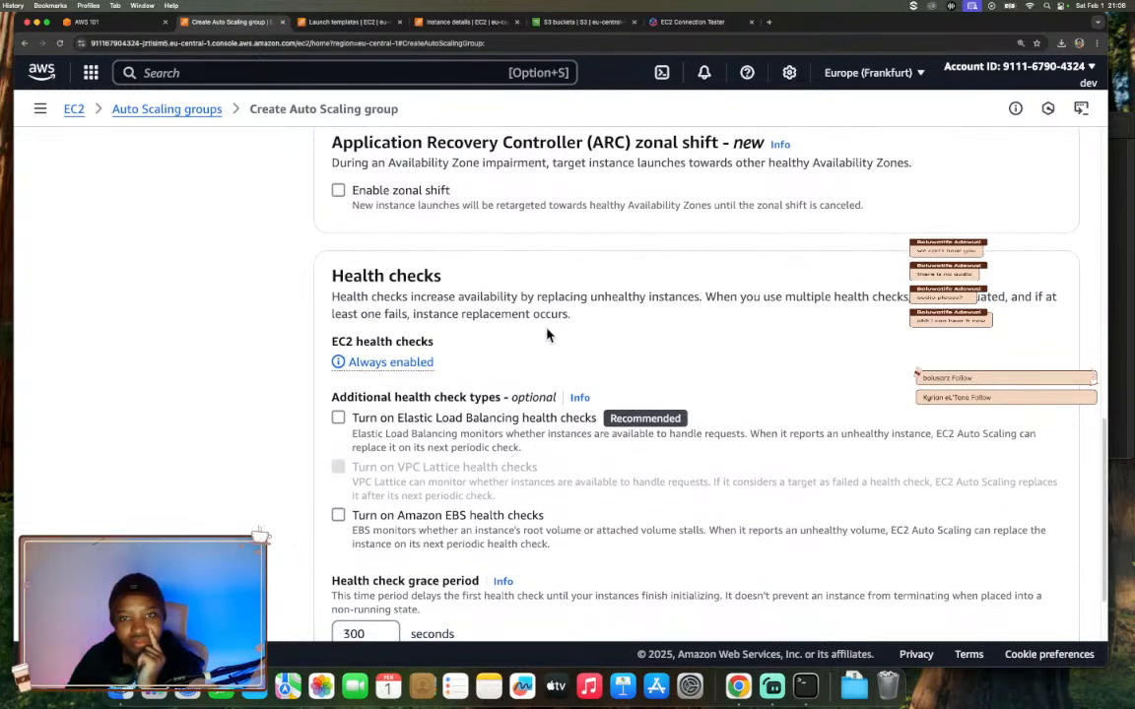
{"action": "left_click", "coordinate": [415, 195]}
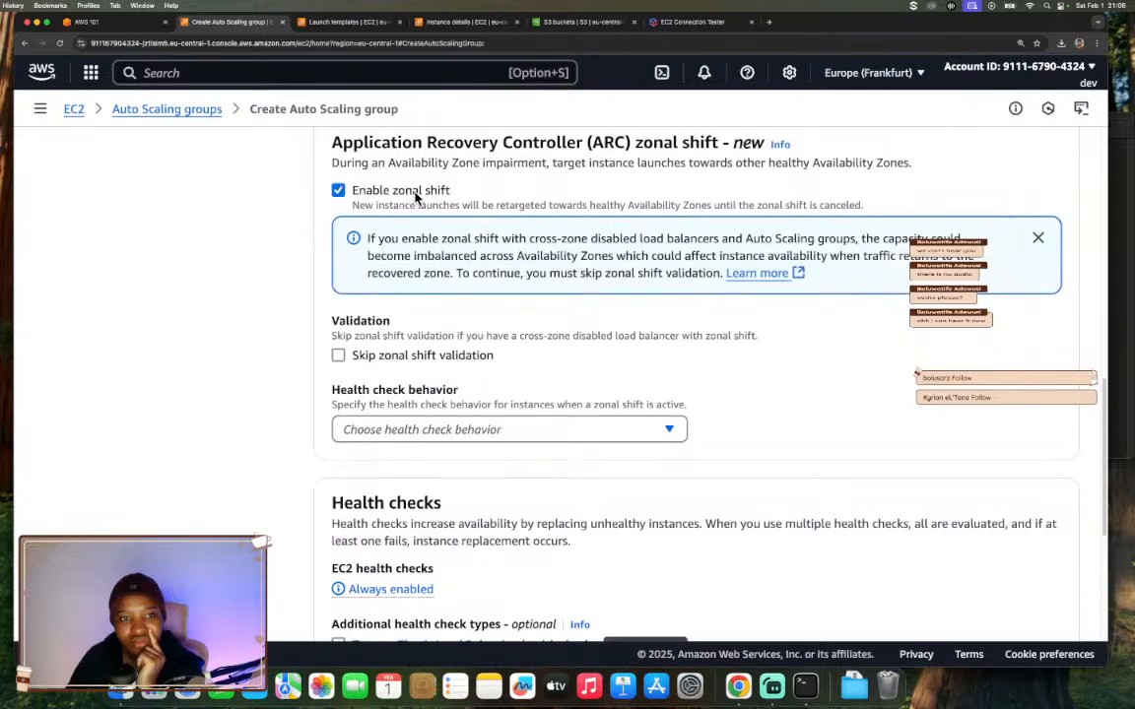
{"action": "left_click", "coordinate": [499, 428]}
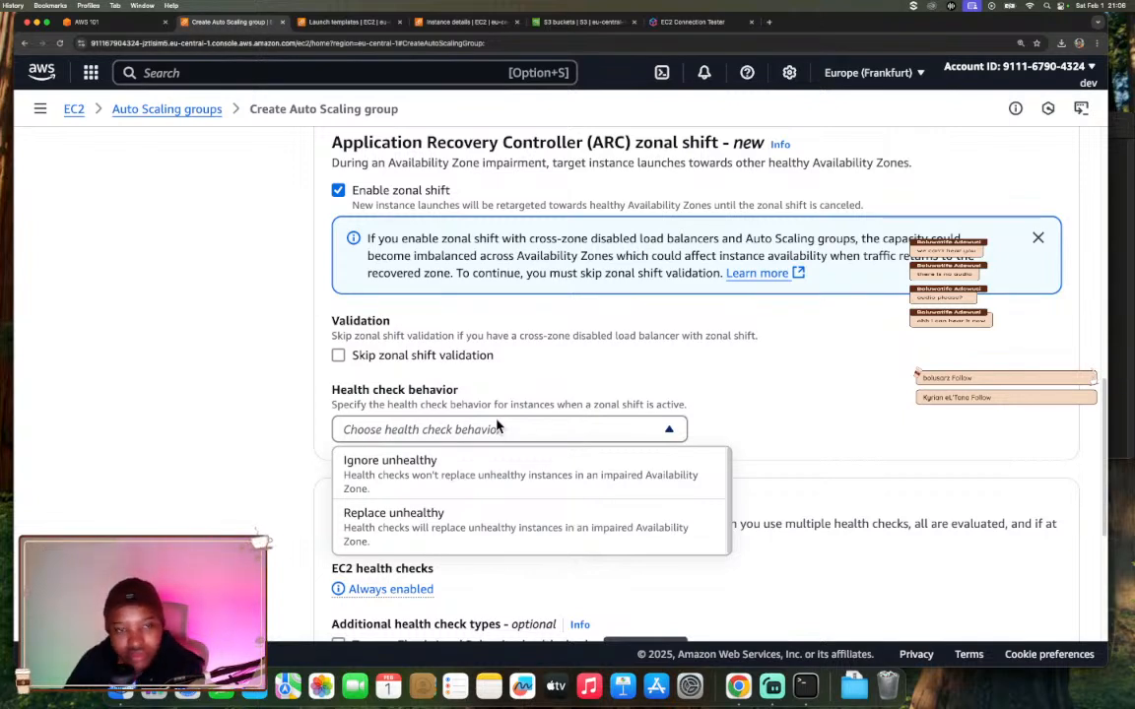
{"action": "left_click", "coordinate": [338, 191]}
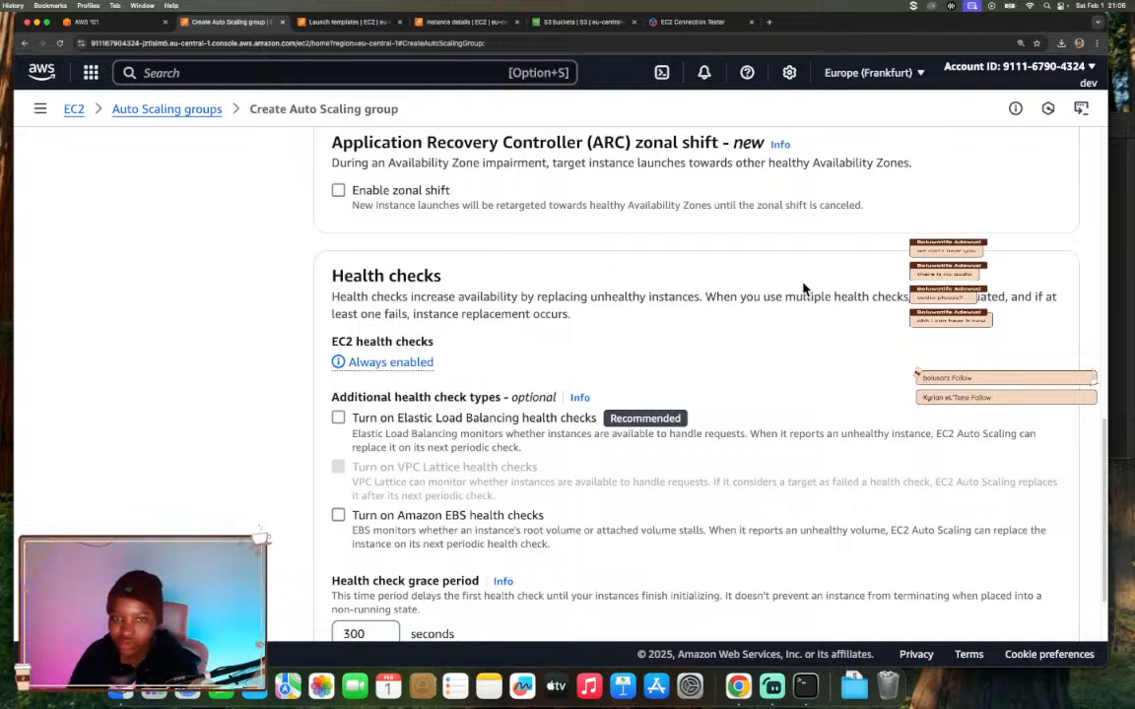
- Turn on Elastic Load Balancing health checks and continue to the group size and scaling settings
{"action": "scroll", "coordinate": [724, 340], "scroll_direction": "down", "scroll_amount": 2}
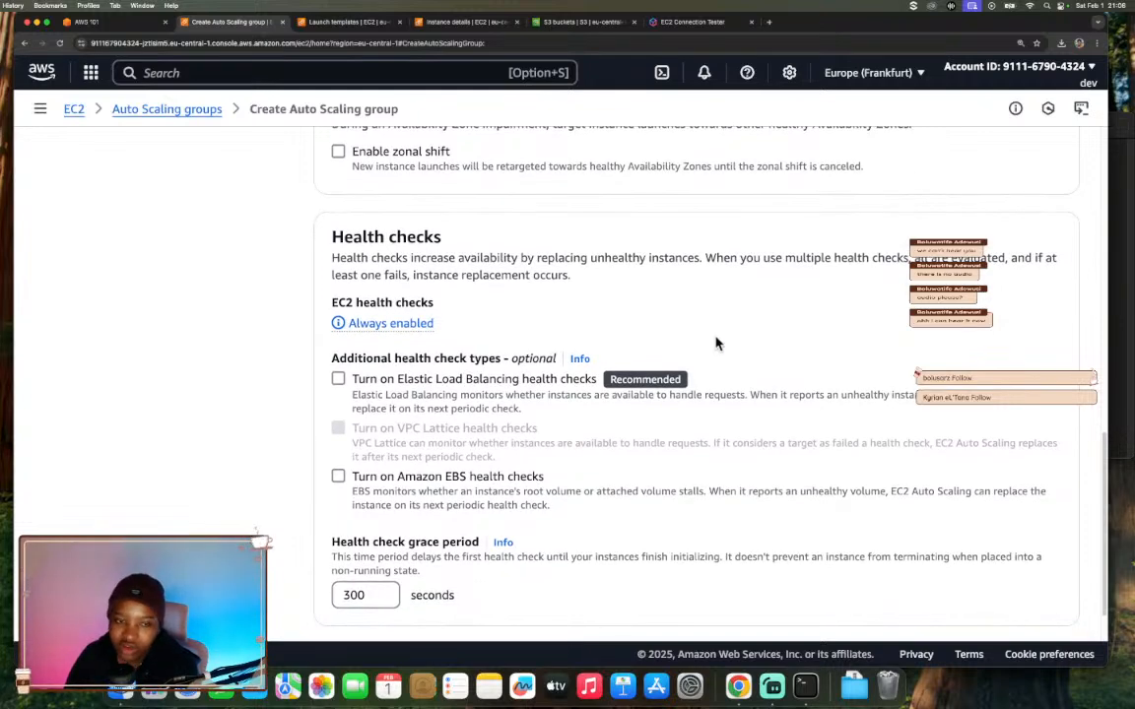
{"action": "scroll", "coordinate": [696, 346], "scroll_direction": "down", "scroll_amount": 3}
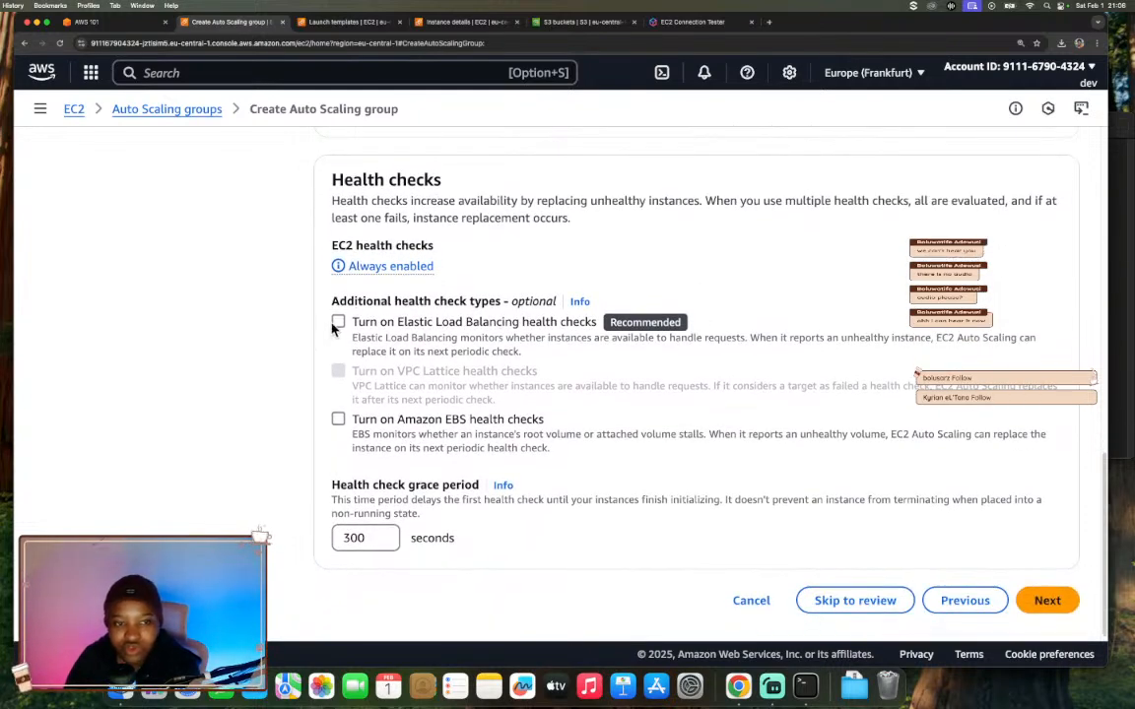
{"action": "left_click", "coordinate": [337, 323]}
{"action": "scroll", "coordinate": [438, 363], "scroll_direction": "down", "scroll_amount": 3}
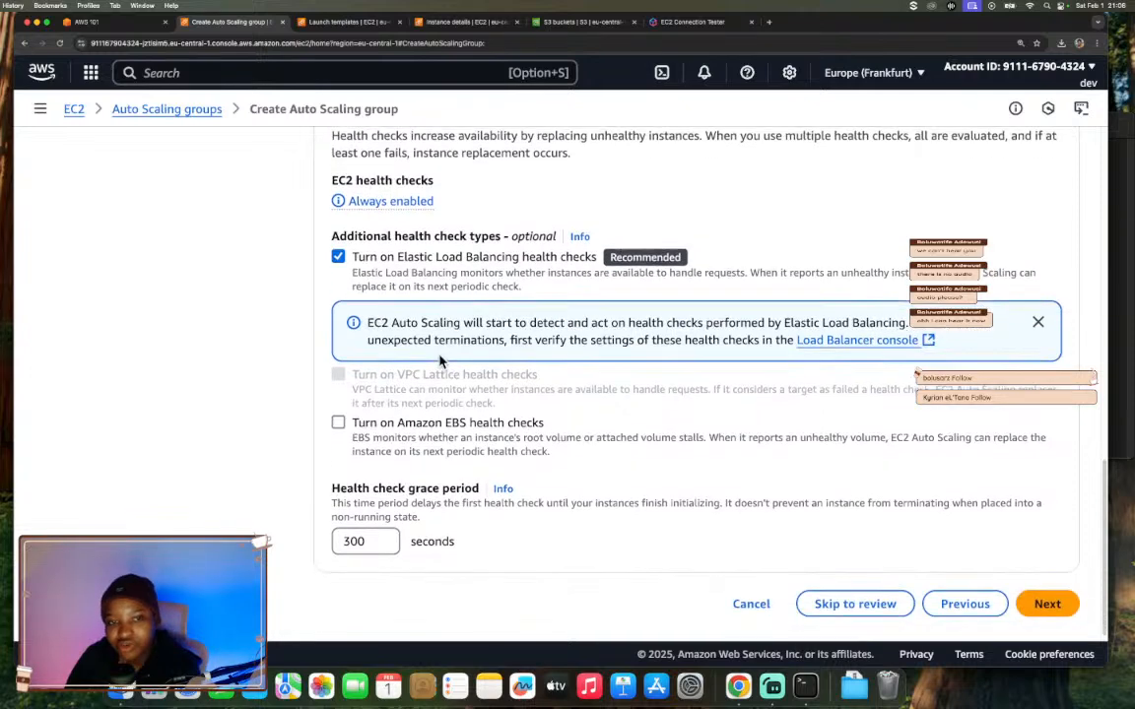
{"action": "scroll", "coordinate": [440, 362], "scroll_direction": "down", "scroll_amount": 1}
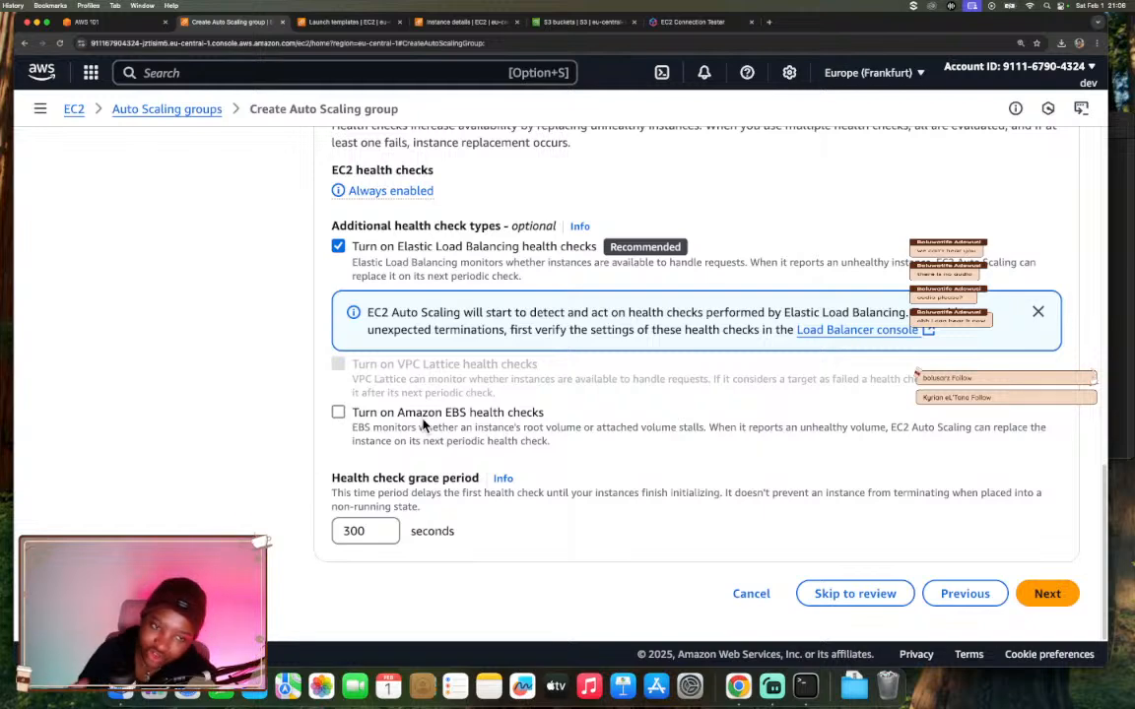
{"action": "left_click", "coordinate": [1048, 594]}
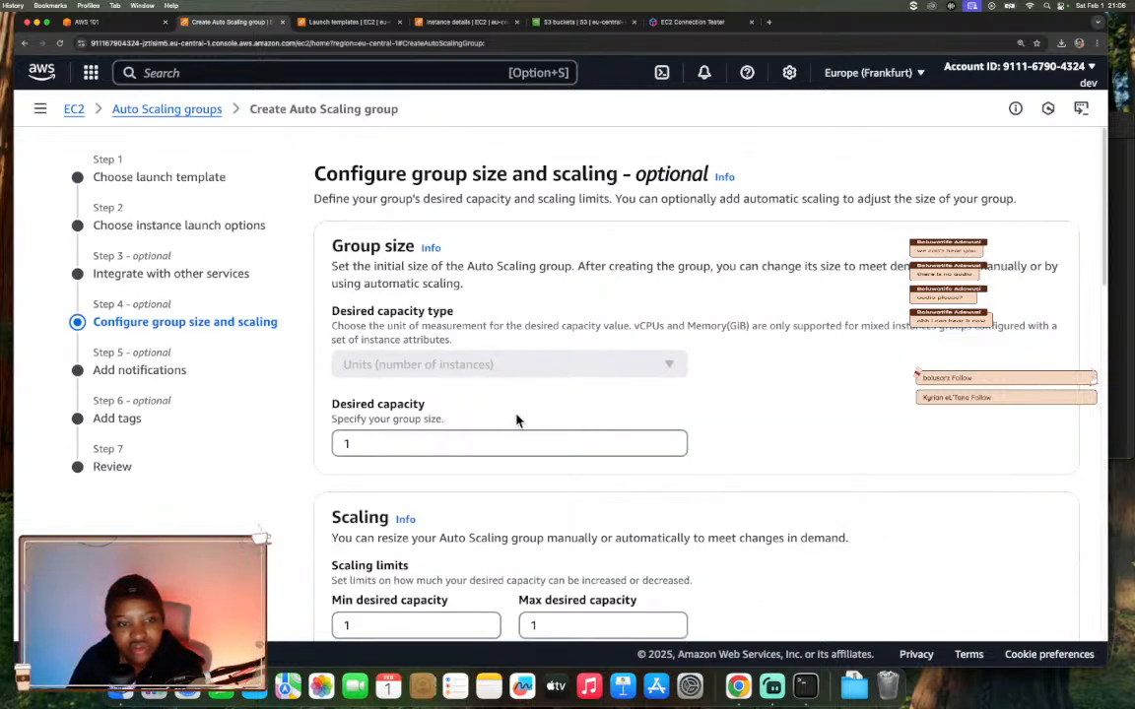
- Set the Auto Scaling group's max desired capacity to 3
{"action": "scroll", "coordinate": [518, 421], "scroll_direction": "down", "scroll_amount": 2}
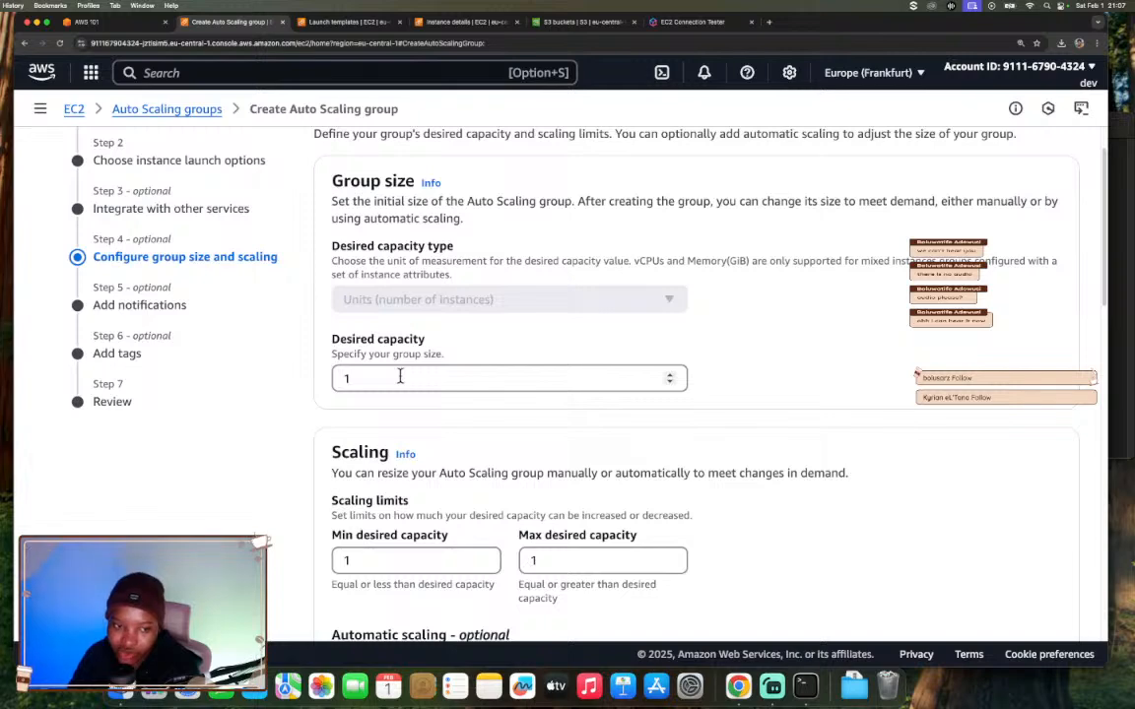
{"action": "scroll", "coordinate": [563, 471], "scroll_direction": "down", "scroll_amount": 3}
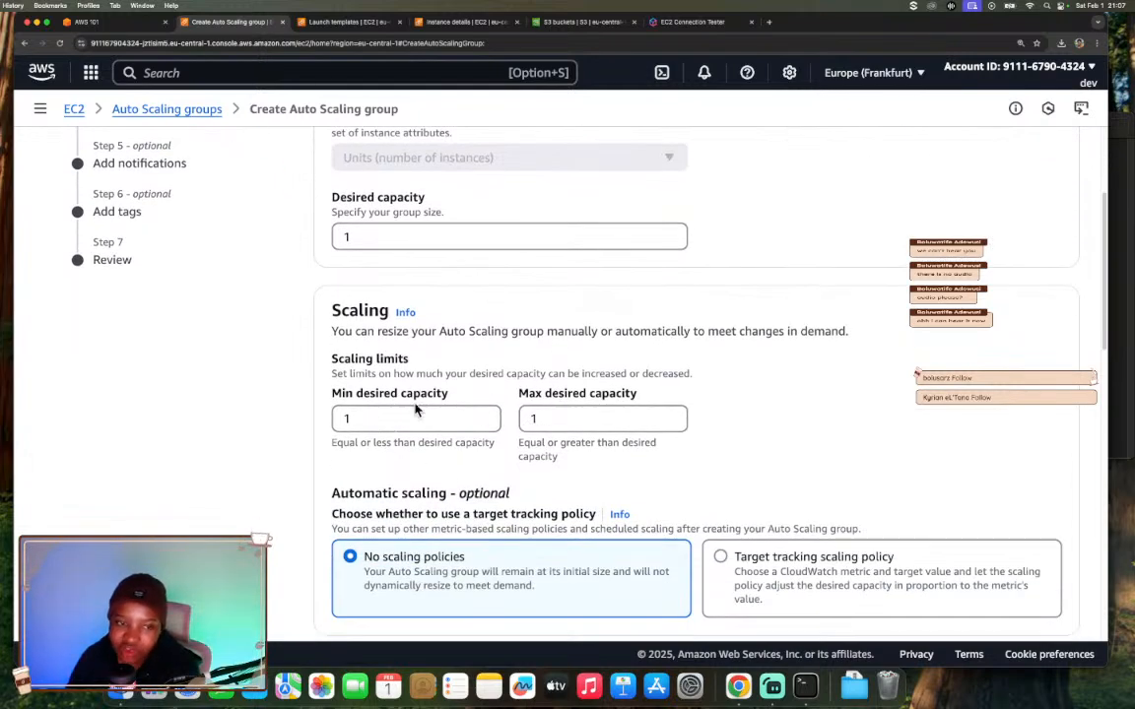
{"action": "left_click", "coordinate": [578, 420]}
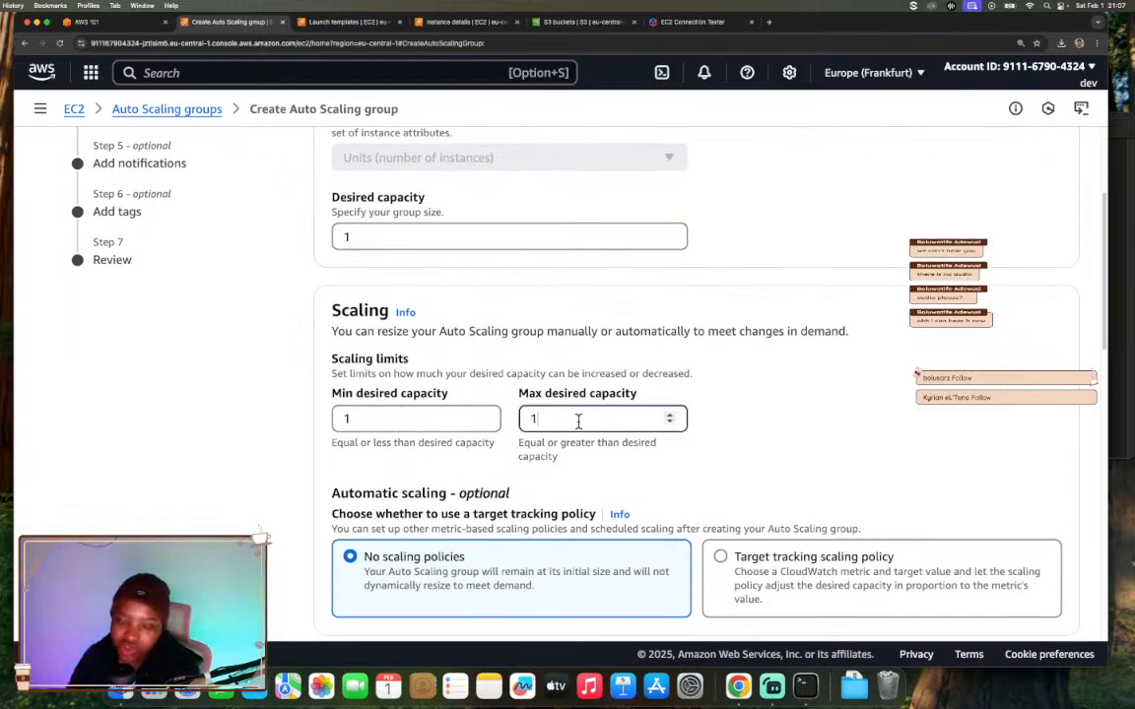
{"action": "key", "text": "BackSpace"}
{"action": "type", "text": "0"}
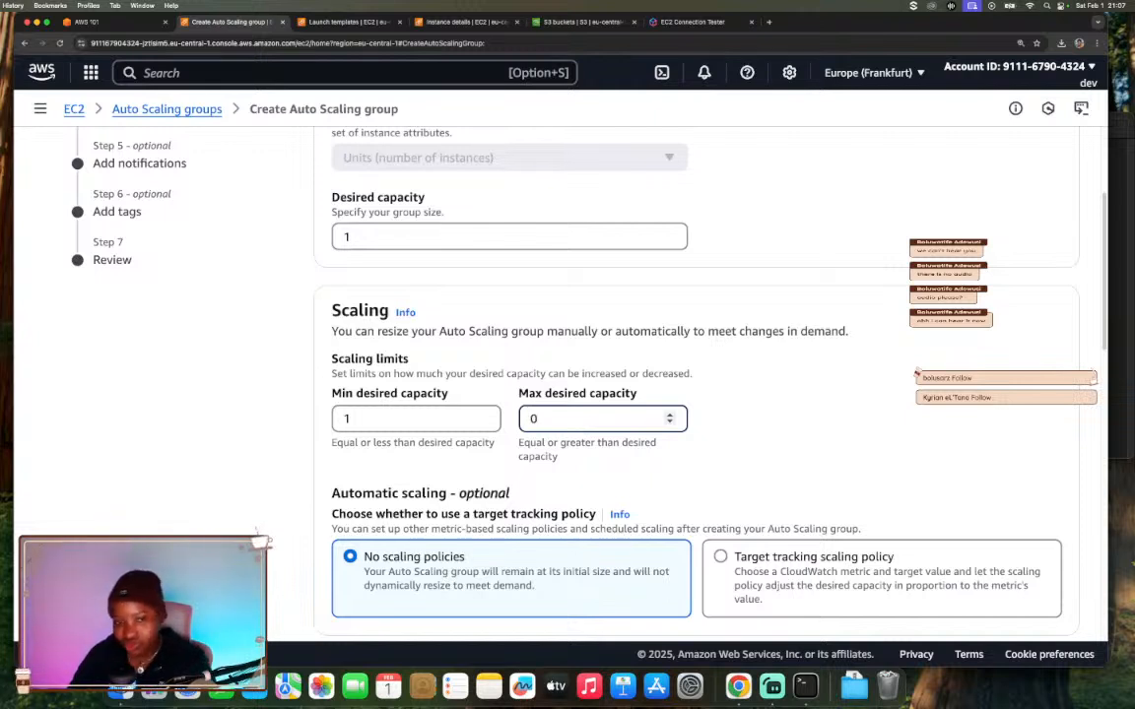
{"action": "key", "text": "BackSpace"}
{"action": "type", "text": "3"}
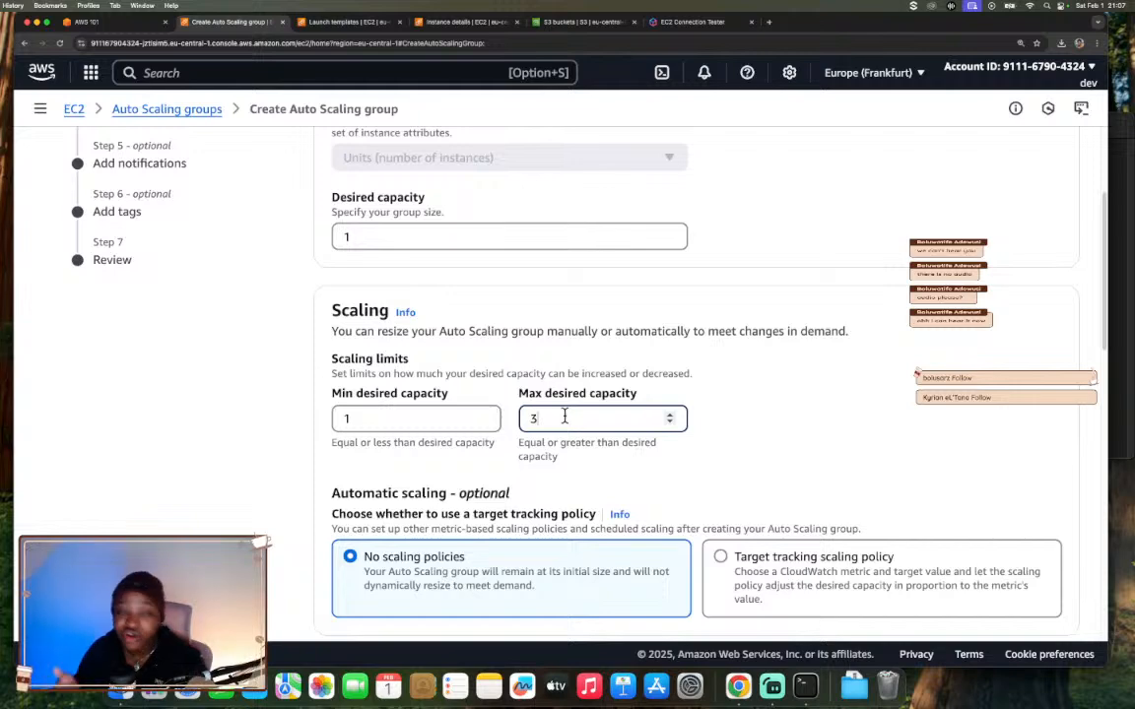
- Enable a target tracking scaling policy for the Auto Scaling group with Average CPU utilization as the metric type
{"action": "scroll", "coordinate": [830, 458], "scroll_direction": "down", "scroll_amount": 1}
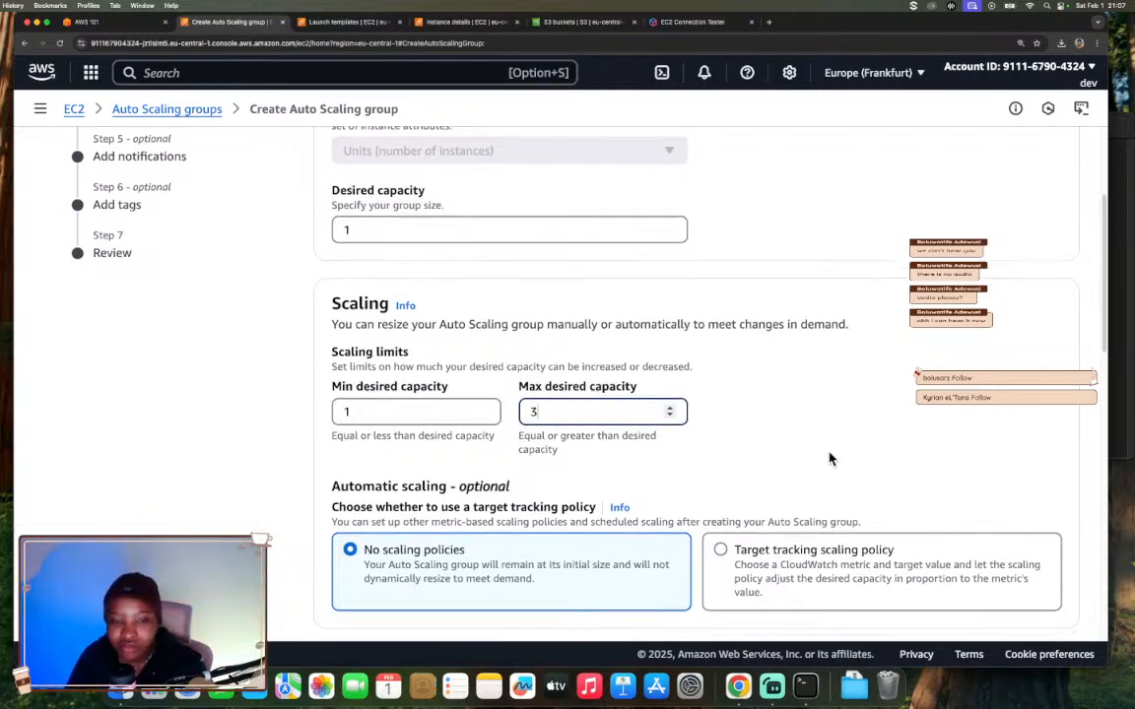
{"action": "scroll", "coordinate": [829, 458], "scroll_direction": "down", "scroll_amount": 3}
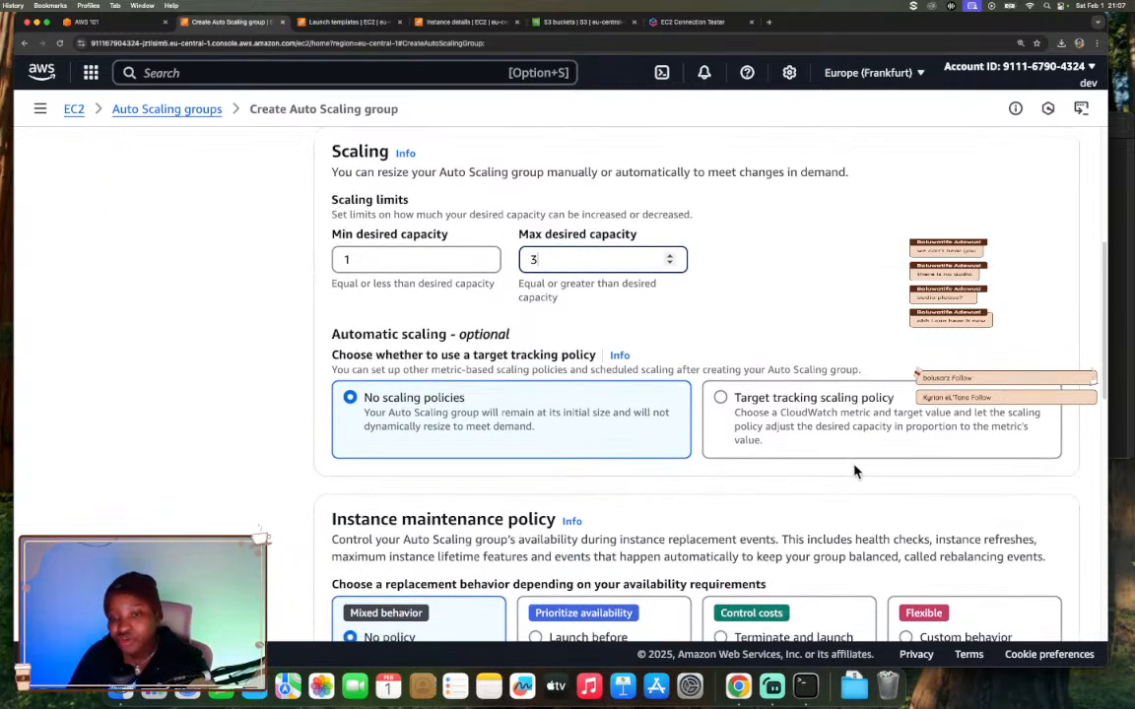
{"action": "scroll", "coordinate": [851, 469], "scroll_direction": "down", "scroll_amount": 1}
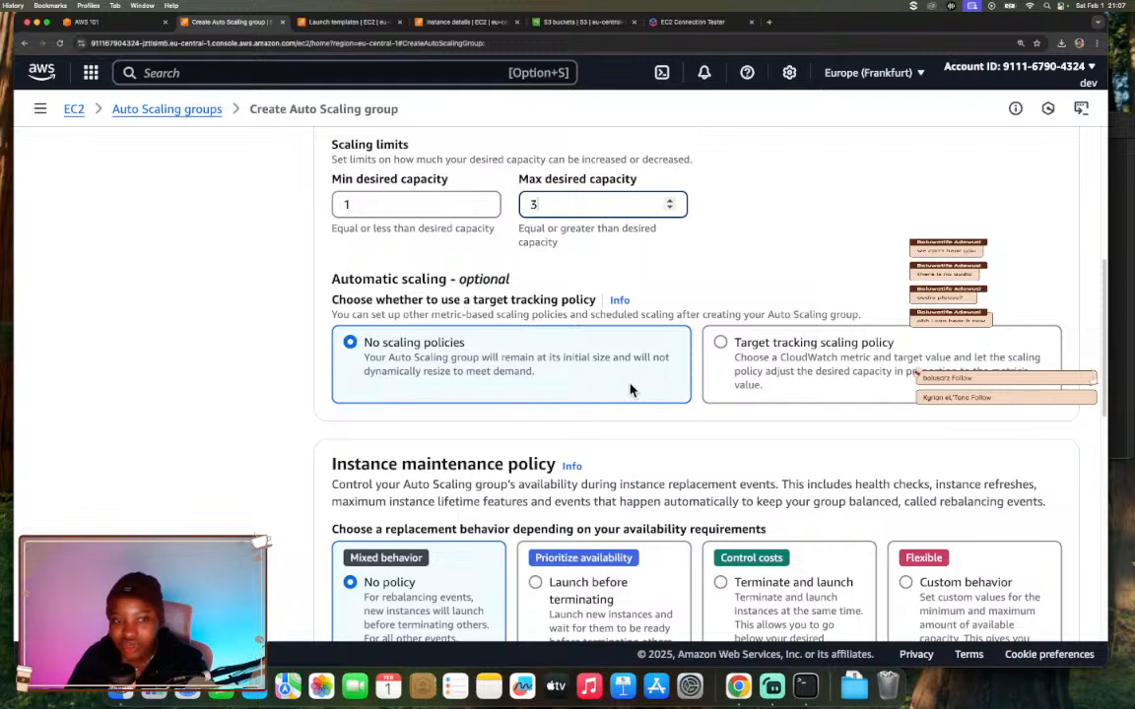
{"action": "left_click", "coordinate": [781, 359]}
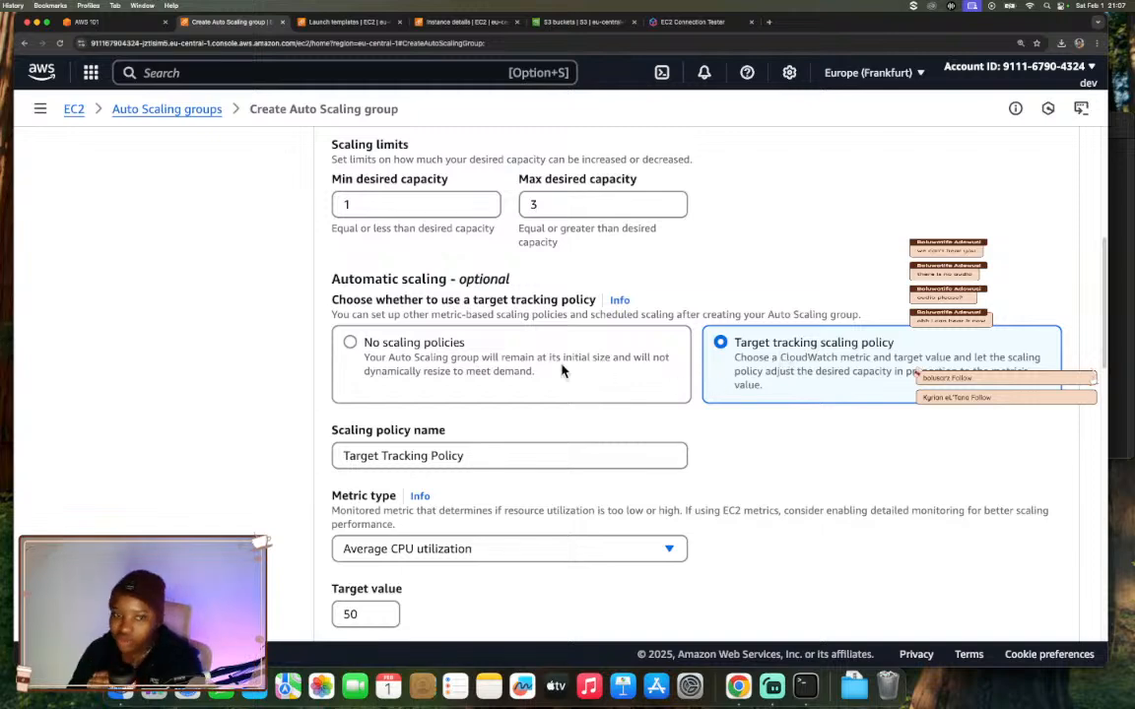
{"action": "scroll", "coordinate": [548, 436], "scroll_direction": "down", "scroll_amount": 3}
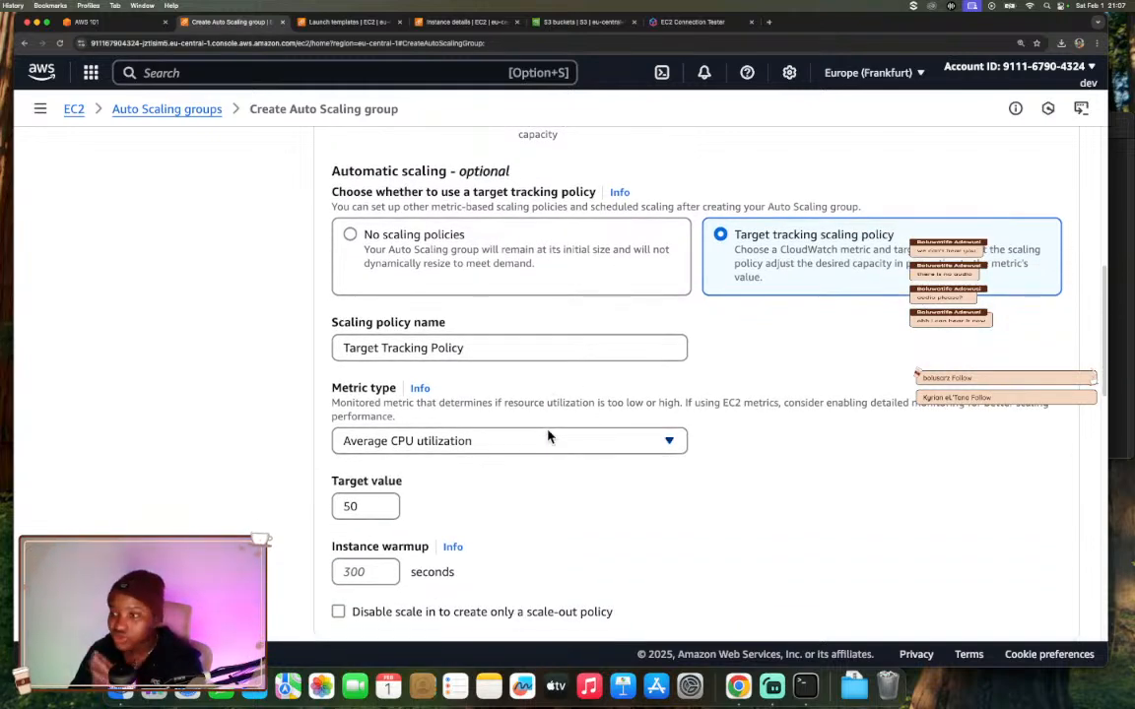
{"action": "left_click", "coordinate": [381, 348]}
{"action": "scroll", "coordinate": [473, 453], "scroll_direction": "down", "scroll_amount": 5}
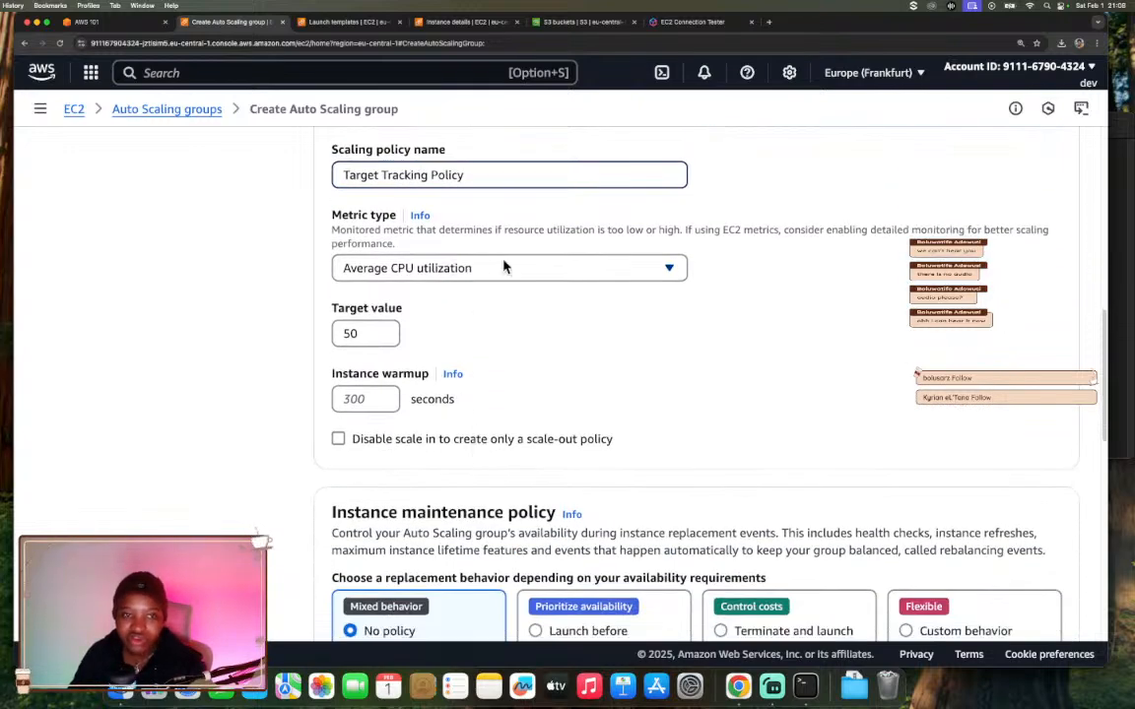
{"action": "left_click", "coordinate": [504, 268]}
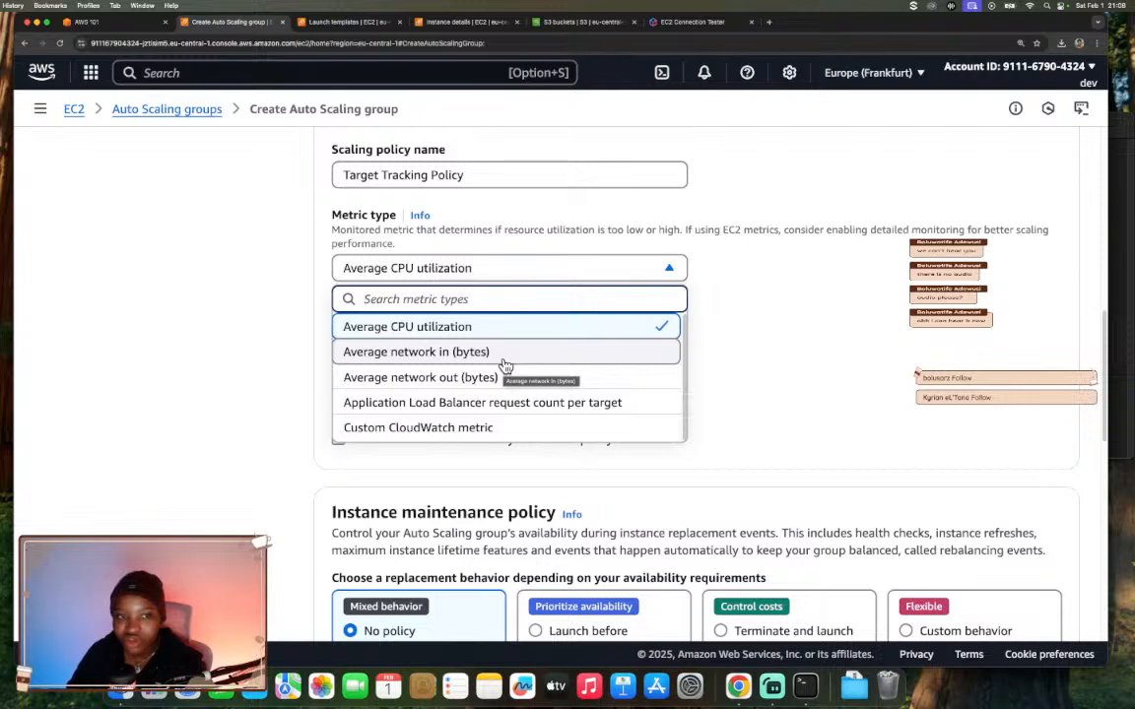
{"action": "left_click", "coordinate": [453, 327]}
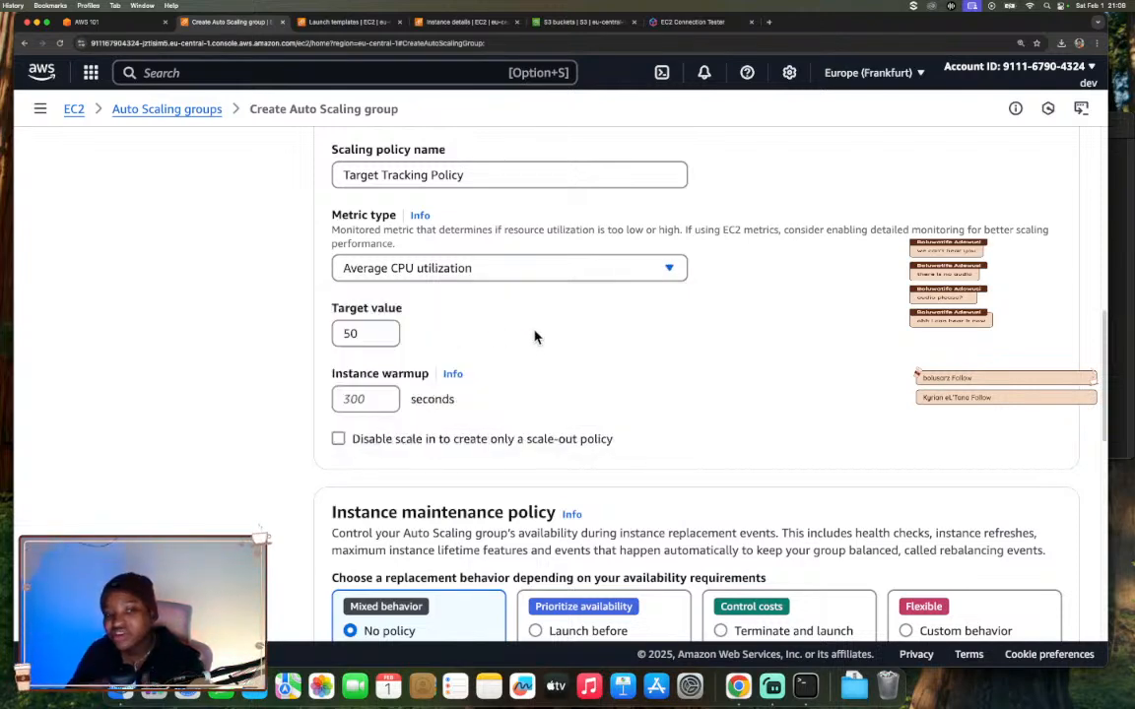
- Set the scaling policy's target value to 75, keeping Average CPU utilization as its metric
{"action": "left_click", "coordinate": [379, 331]}
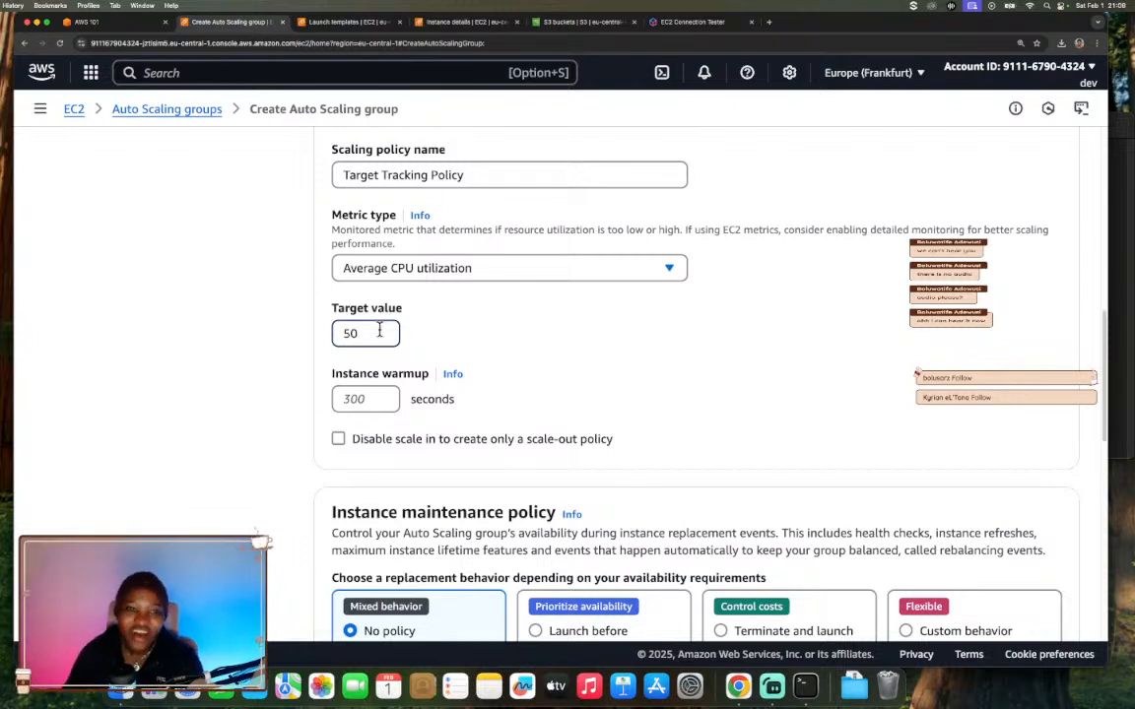
{"action": "left_click", "coordinate": [386, 266]}
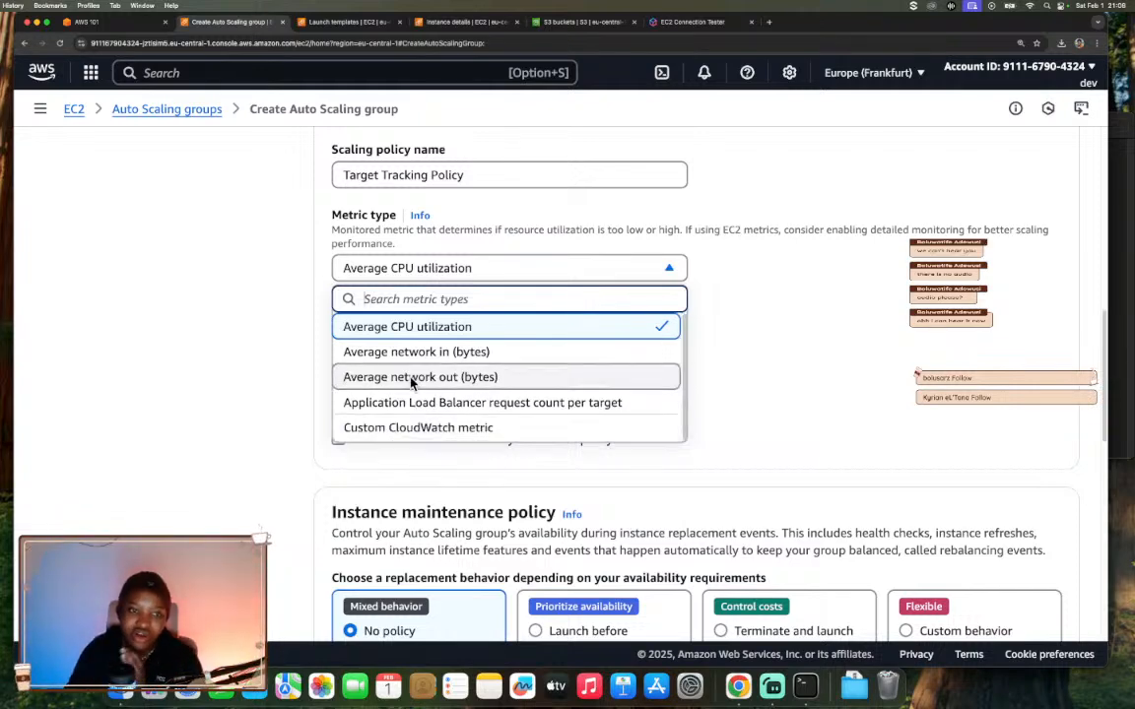
{"action": "left_click", "coordinate": [436, 327]}
{"action": "double_click", "coordinate": [375, 335]}
{"action": "type", "text": "75"}
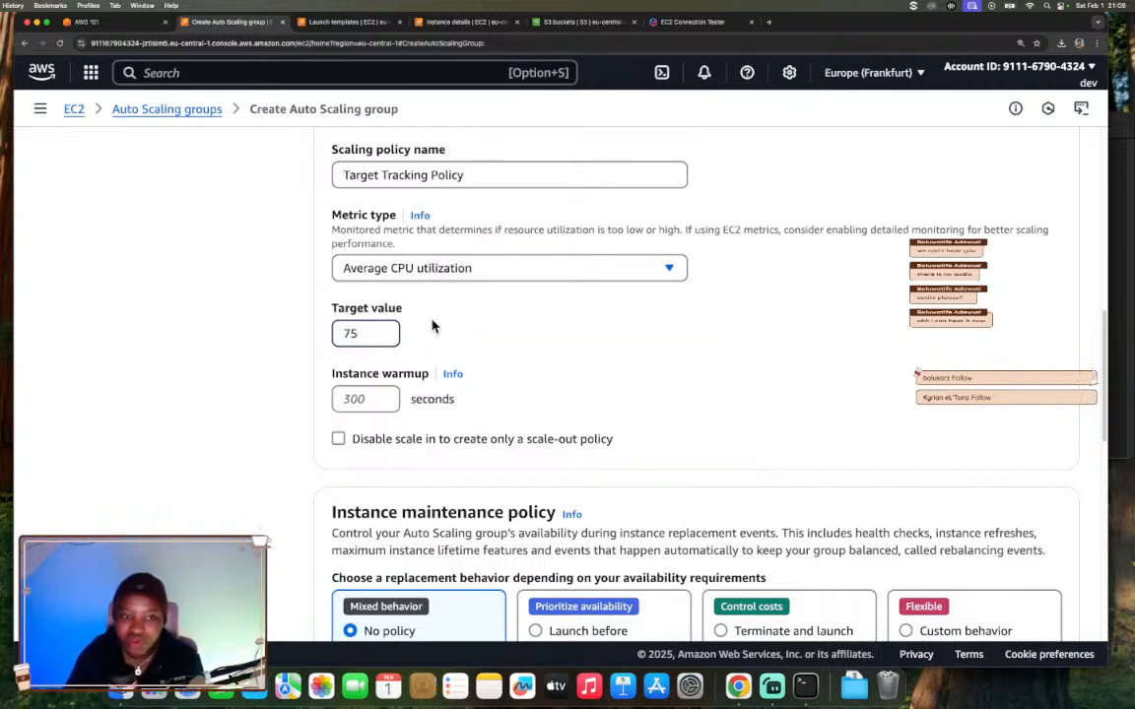
{"action": "left_click", "coordinate": [618, 351]}
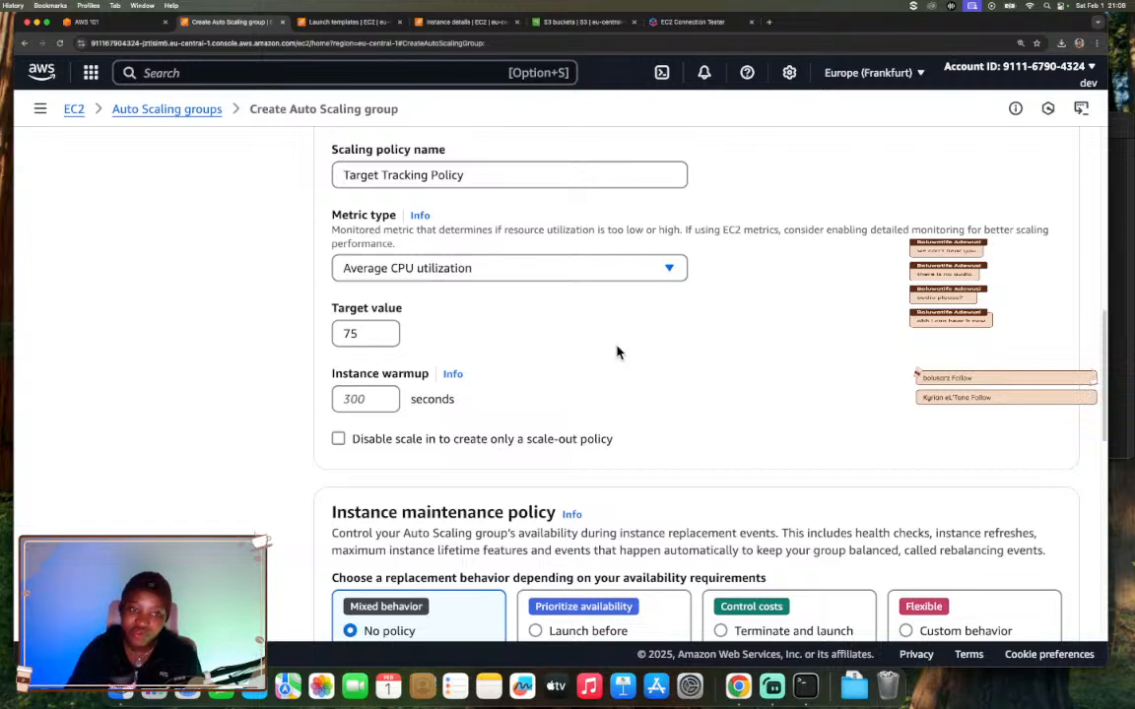
{"action": "scroll", "coordinate": [618, 352], "scroll_direction": "down", "scroll_amount": 2}
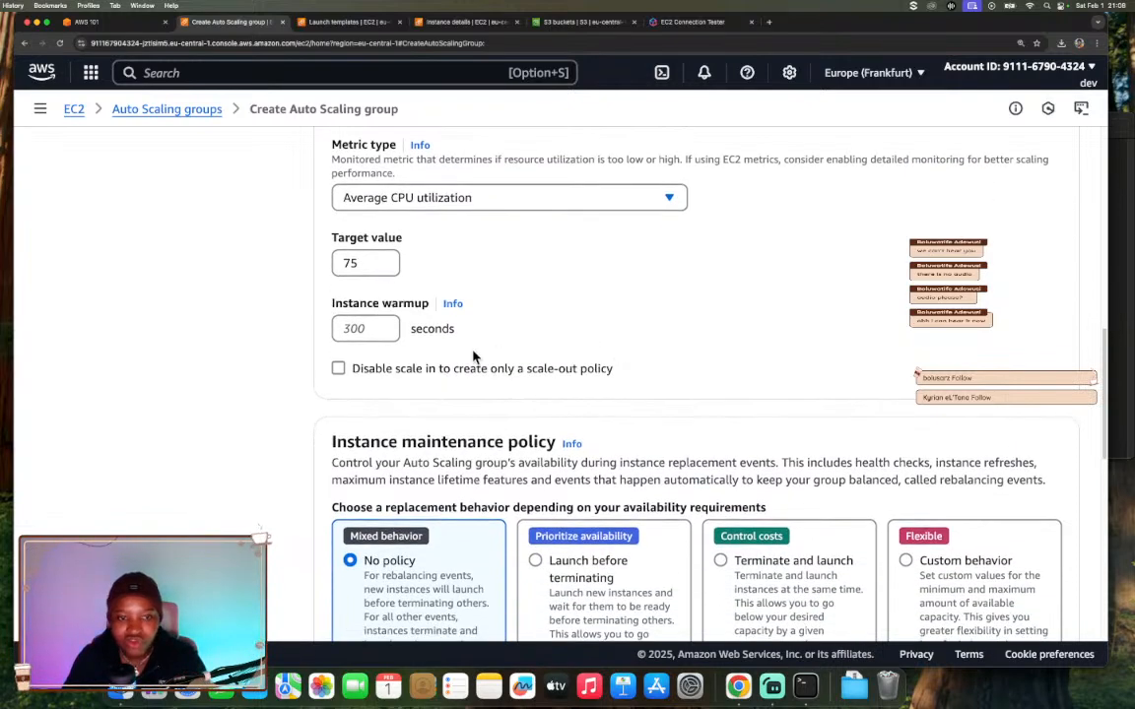
{"action": "left_click", "coordinate": [338, 369]}
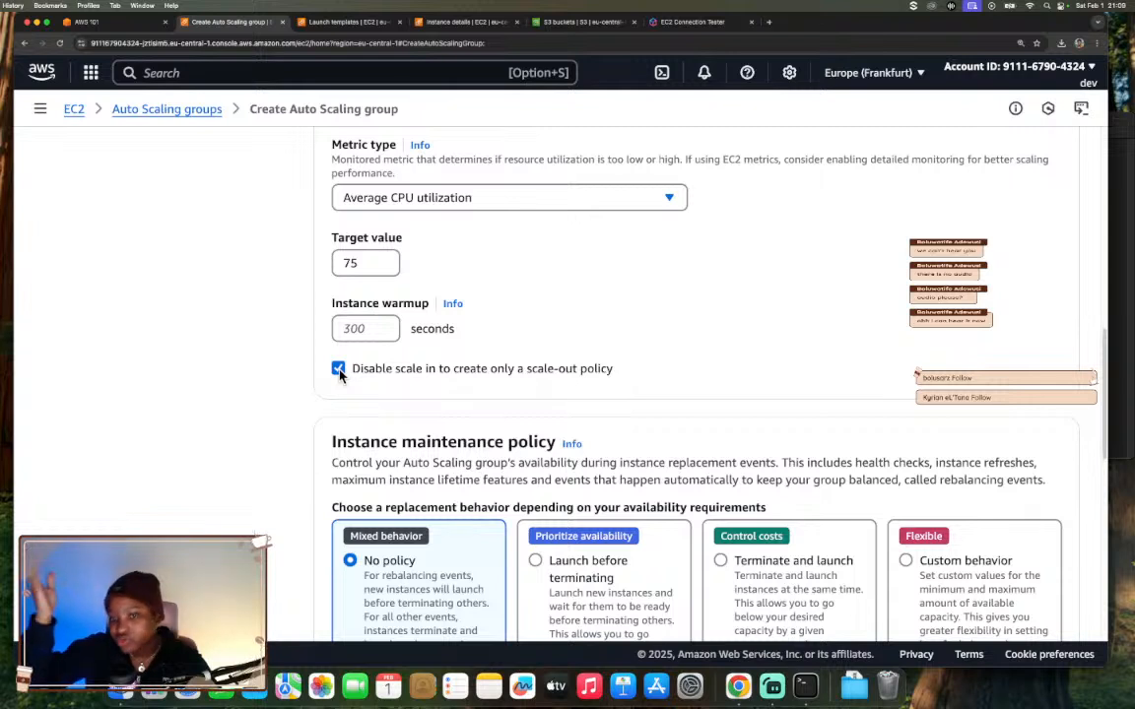
{"action": "left_click", "coordinate": [338, 370]}
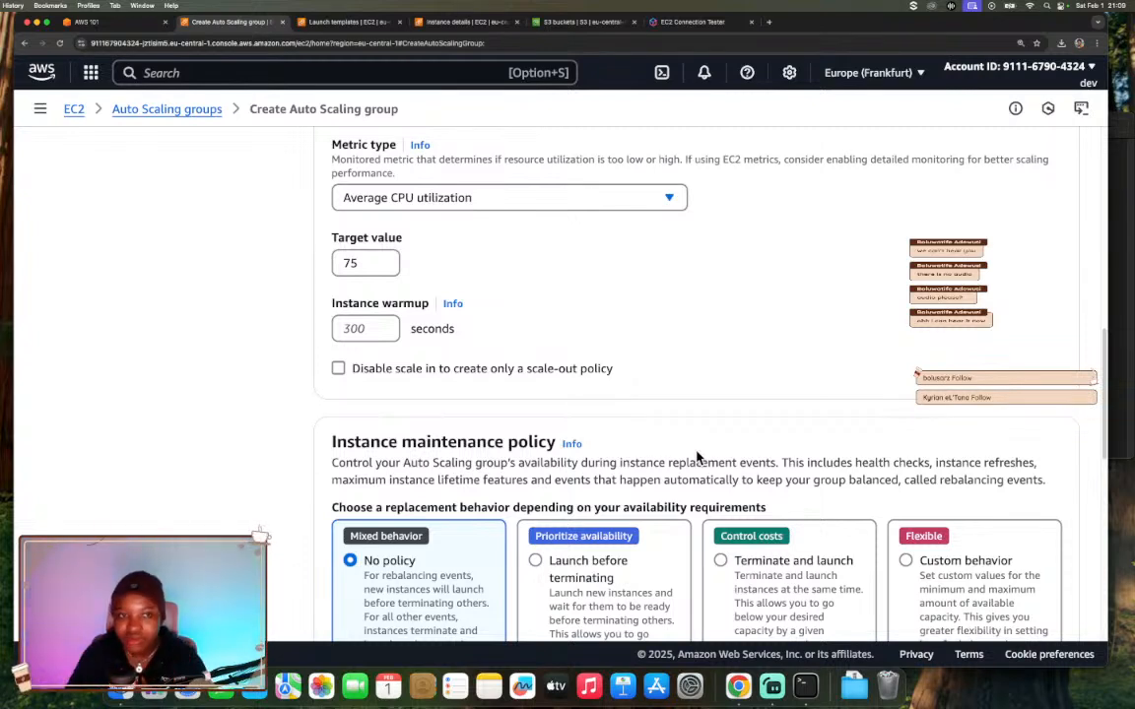
- Set the instance maintenance policy to Launch before terminating and continue to the notification settings with the remaining defaults
{"action": "scroll", "coordinate": [893, 456], "scroll_direction": "down", "scroll_amount": 2}
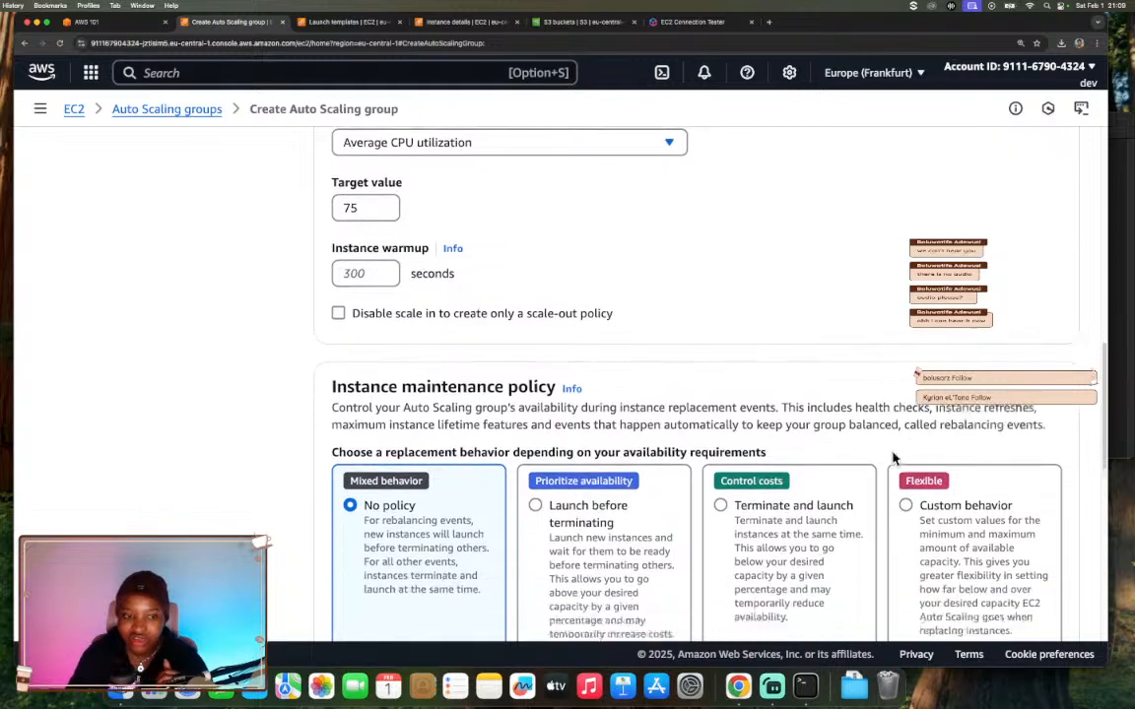
{"action": "scroll", "coordinate": [894, 456], "scroll_direction": "down", "scroll_amount": 5}
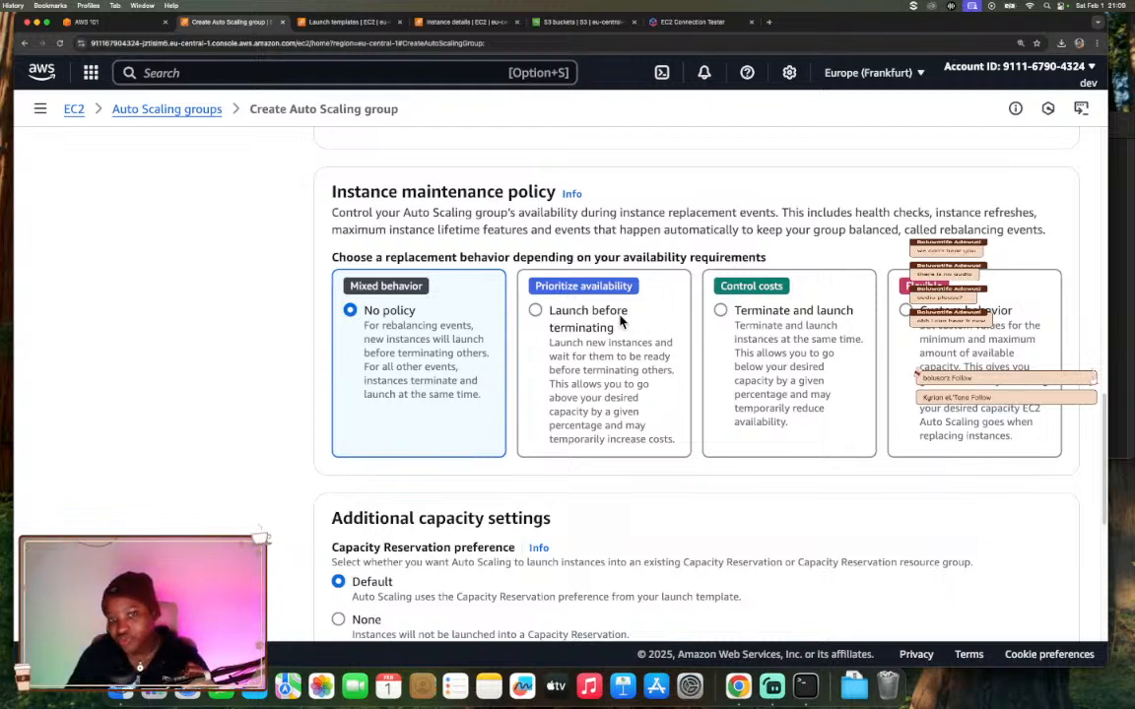
{"action": "left_click", "coordinate": [591, 316]}
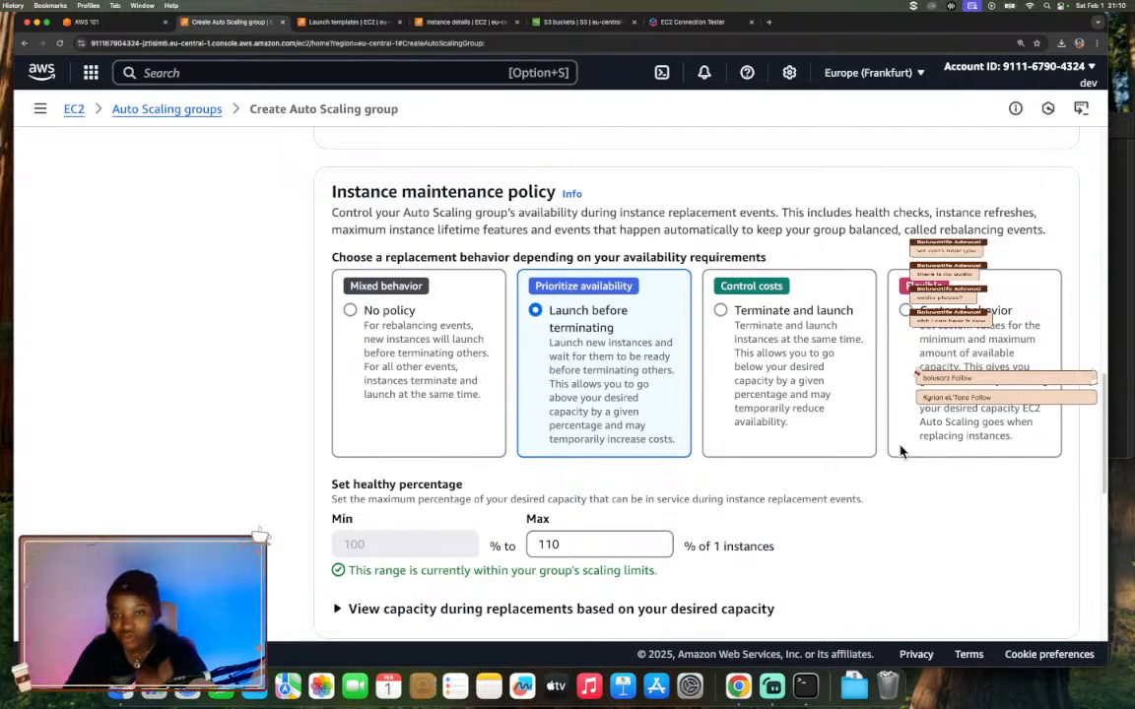
{"action": "scroll", "coordinate": [431, 423], "scroll_direction": "down", "scroll_amount": 1}
{"action": "scroll", "coordinate": [430, 422], "scroll_direction": "down", "scroll_amount": 1}
{"action": "scroll", "coordinate": [431, 422], "scroll_direction": "down", "scroll_amount": 4}
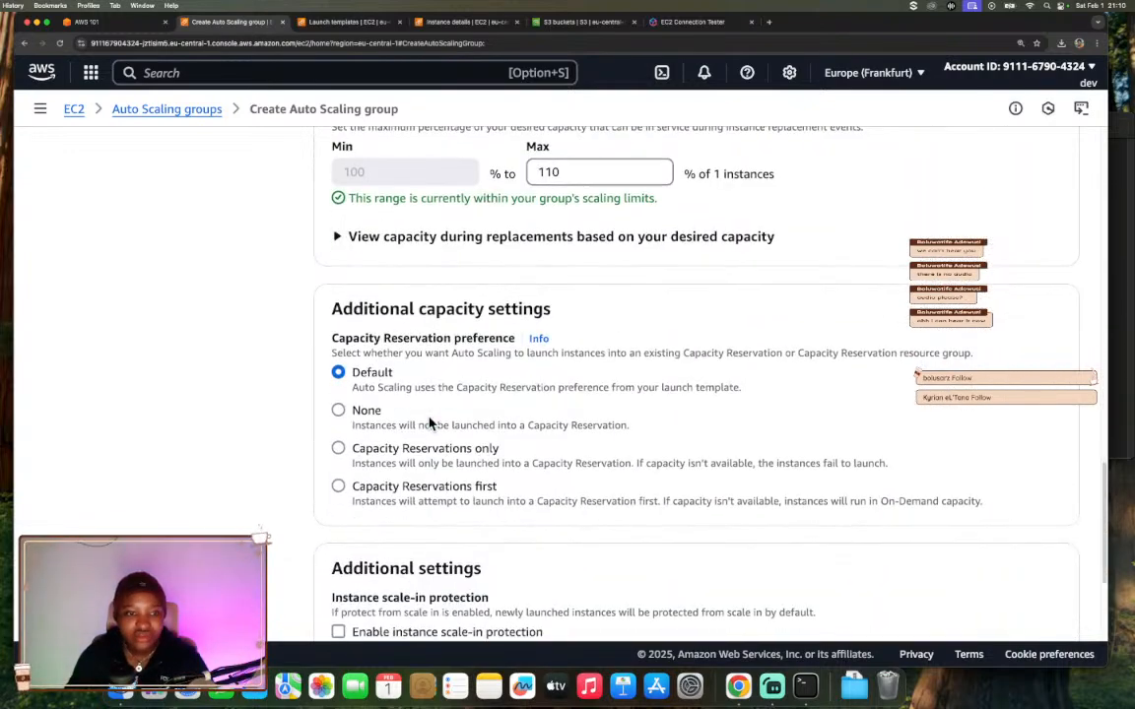
{"action": "scroll", "coordinate": [625, 495], "scroll_direction": "down", "scroll_amount": 2}
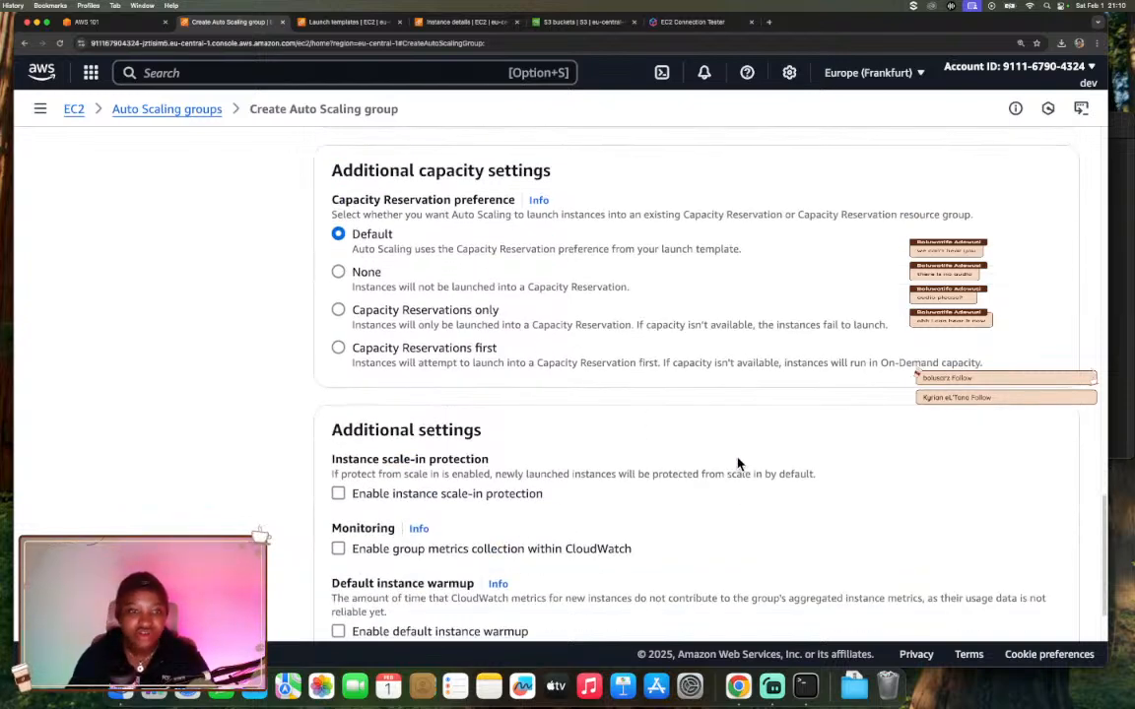
{"action": "scroll", "coordinate": [737, 463], "scroll_direction": "down", "scroll_amount": 1}
{"action": "scroll", "coordinate": [737, 463], "scroll_direction": "down", "scroll_amount": 1}
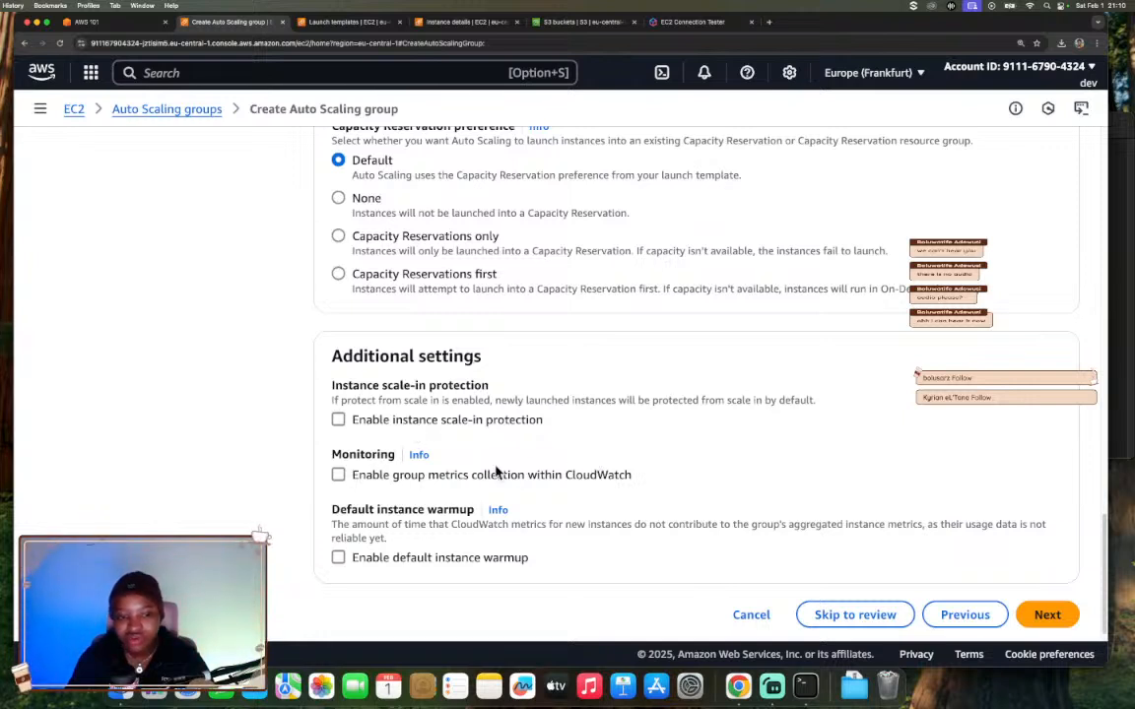
{"action": "left_click", "coordinate": [1046, 614]}
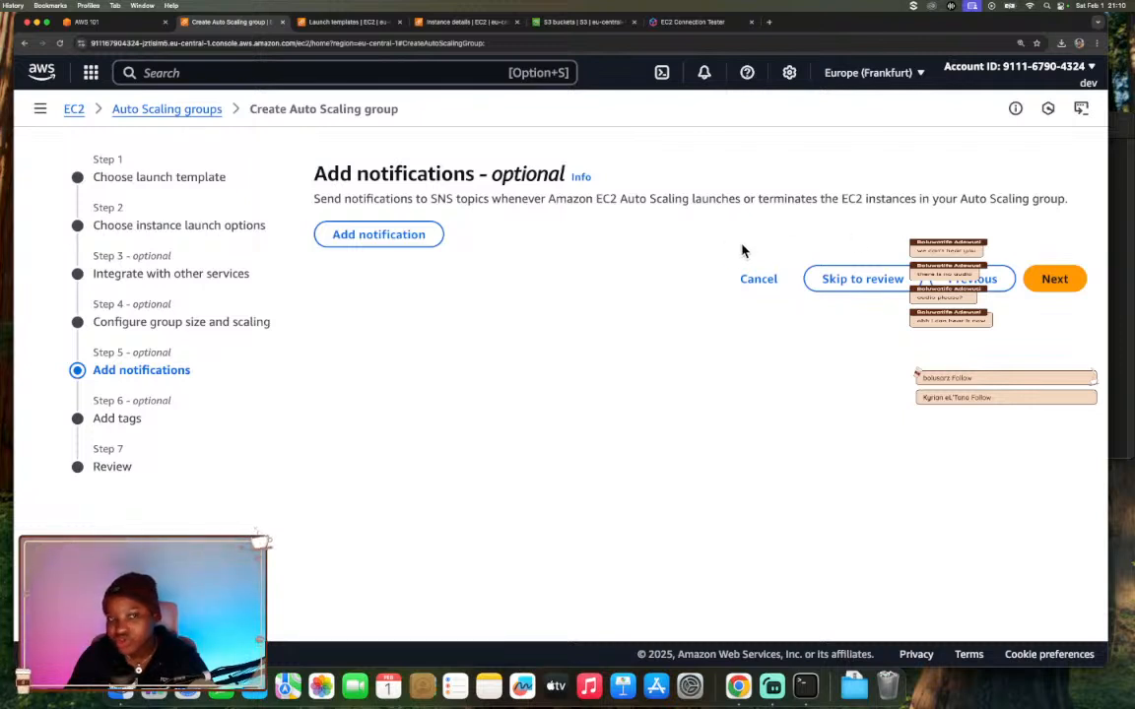
- Skip notifications and tags, then create the Auto Scaling group from the review page
{"action": "left_click", "coordinate": [1052, 279]}
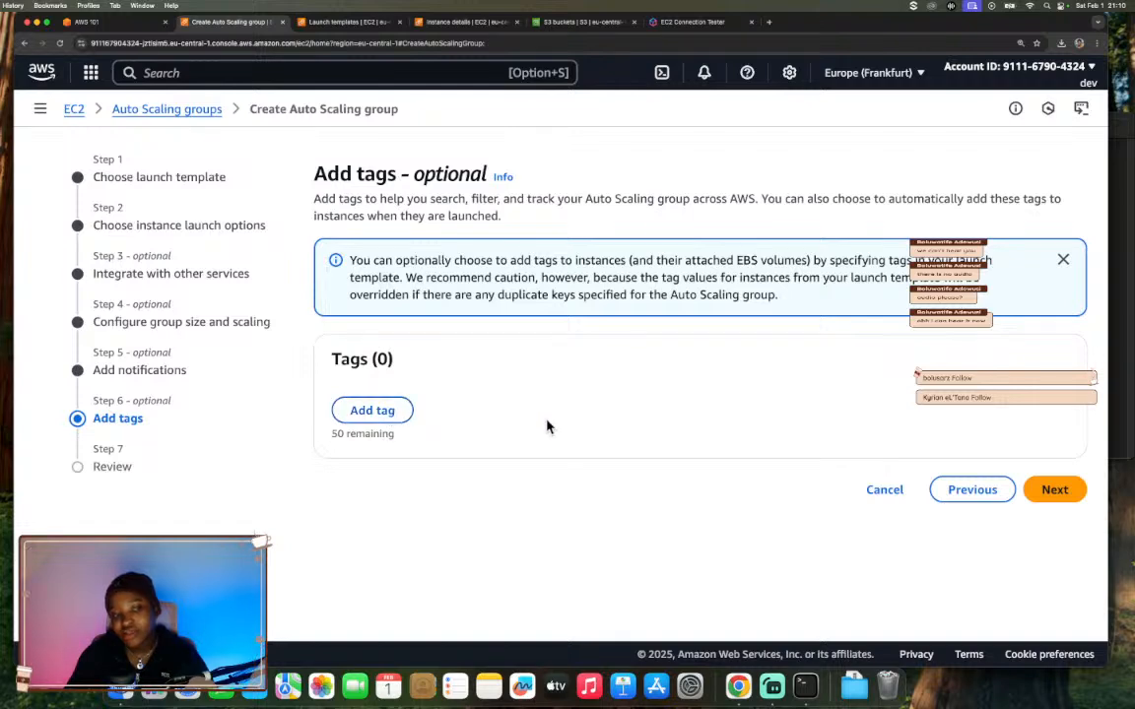
{"action": "left_click", "coordinate": [1048, 489]}
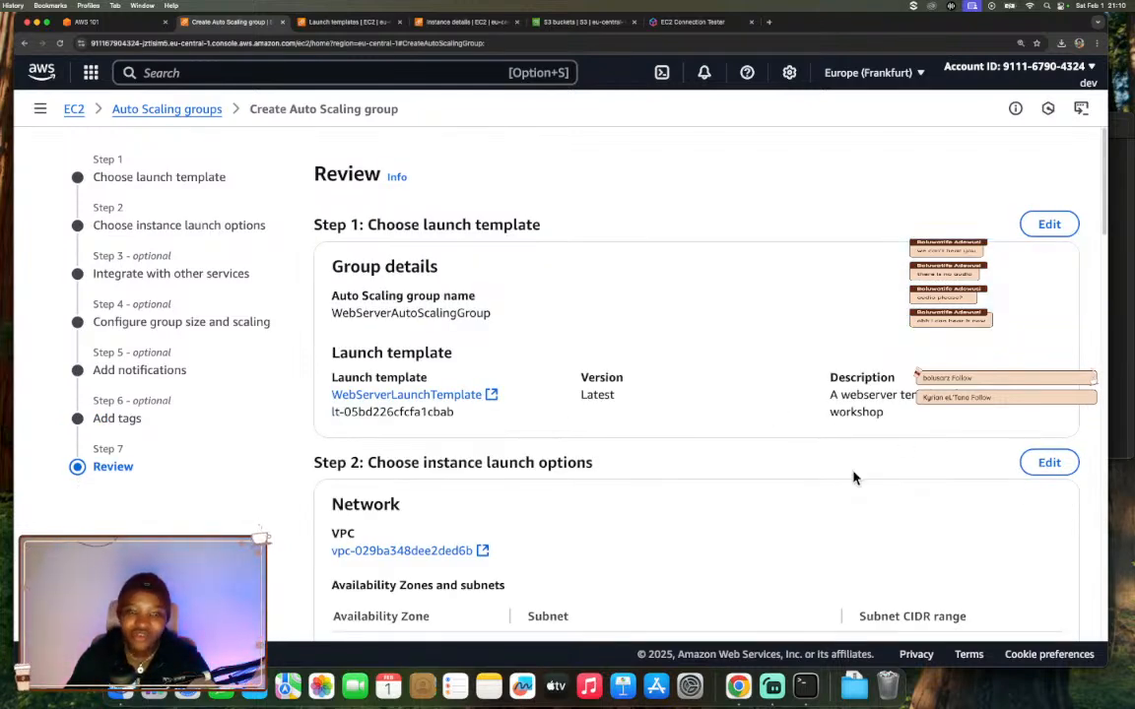
{"action": "scroll", "coordinate": [853, 477], "scroll_direction": "down", "scroll_amount": 10}
{"action": "scroll", "coordinate": [853, 476], "scroll_direction": "down", "scroll_amount": 10}
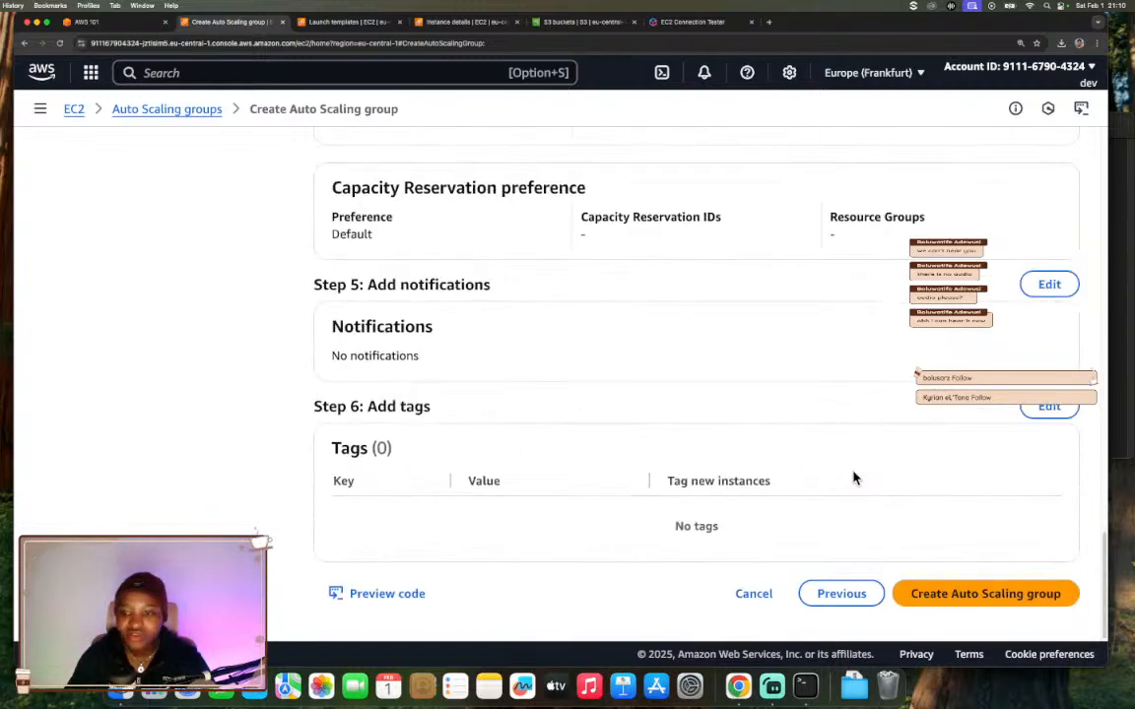
{"action": "left_click", "coordinate": [981, 592]}
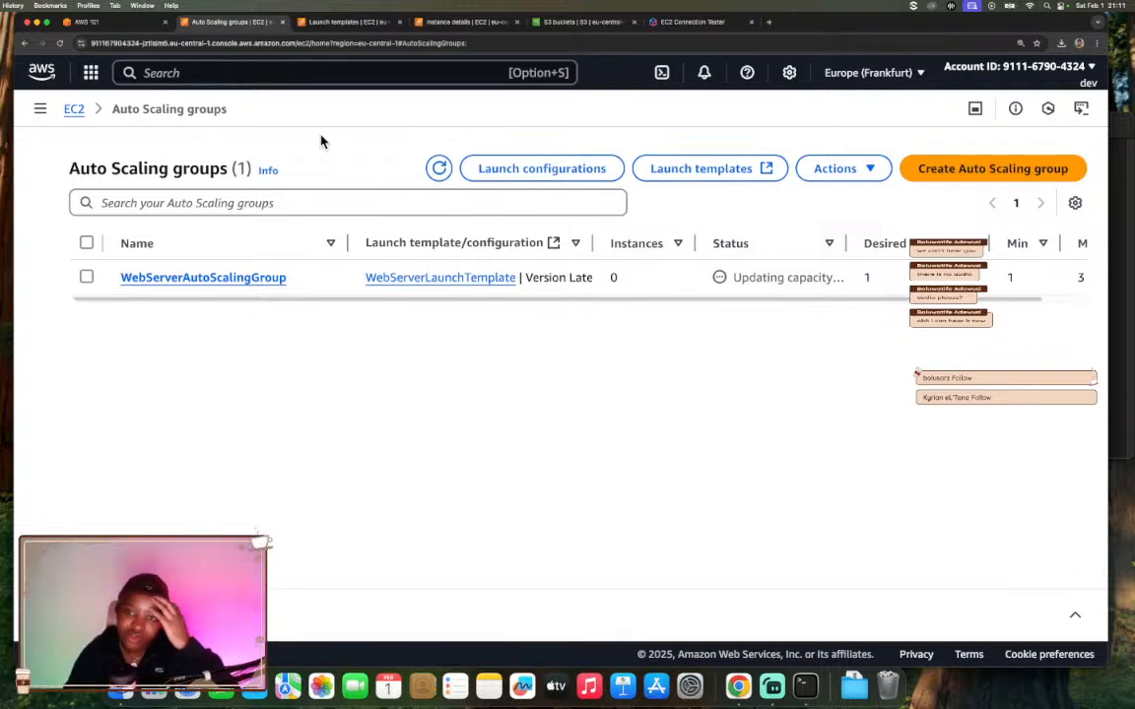
- Refresh the Auto Scaling groups list and check the instance count and status of WebServerAutoScalingGroup
{"action": "left_click", "coordinate": [439, 168]}
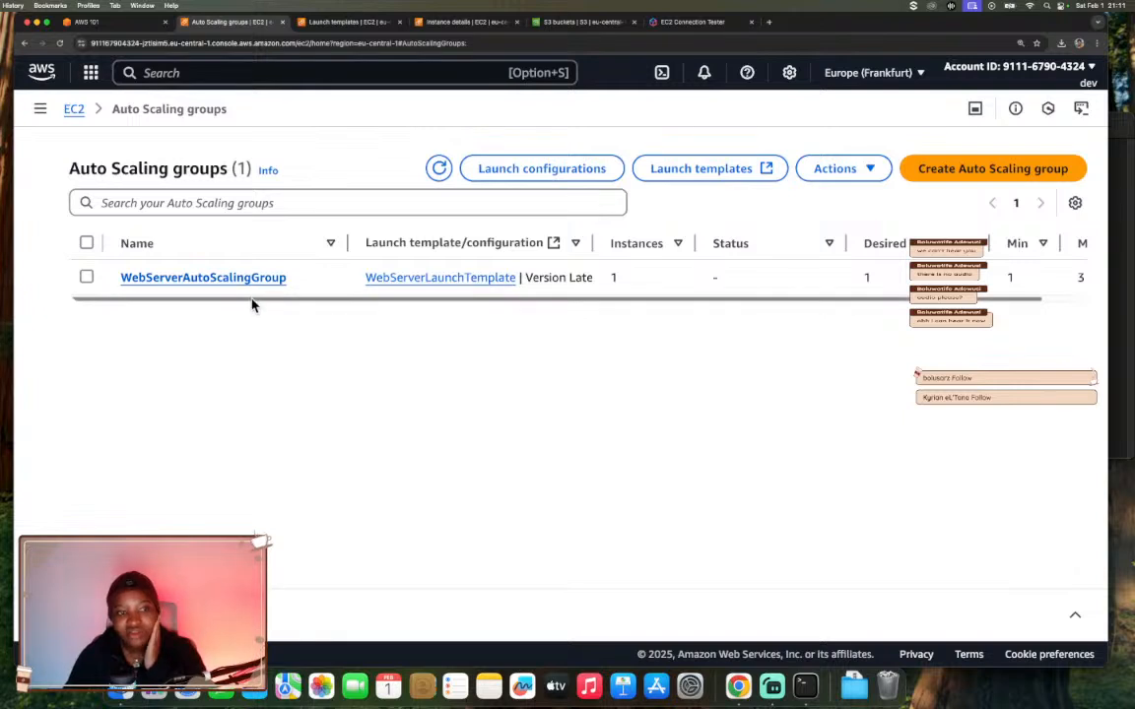
{"action": "scroll", "coordinate": [295, 306], "scroll_direction": "right", "scroll_amount": 2}
{"action": "scroll", "coordinate": [286, 315], "scroll_direction": "left", "scroll_amount": 2}
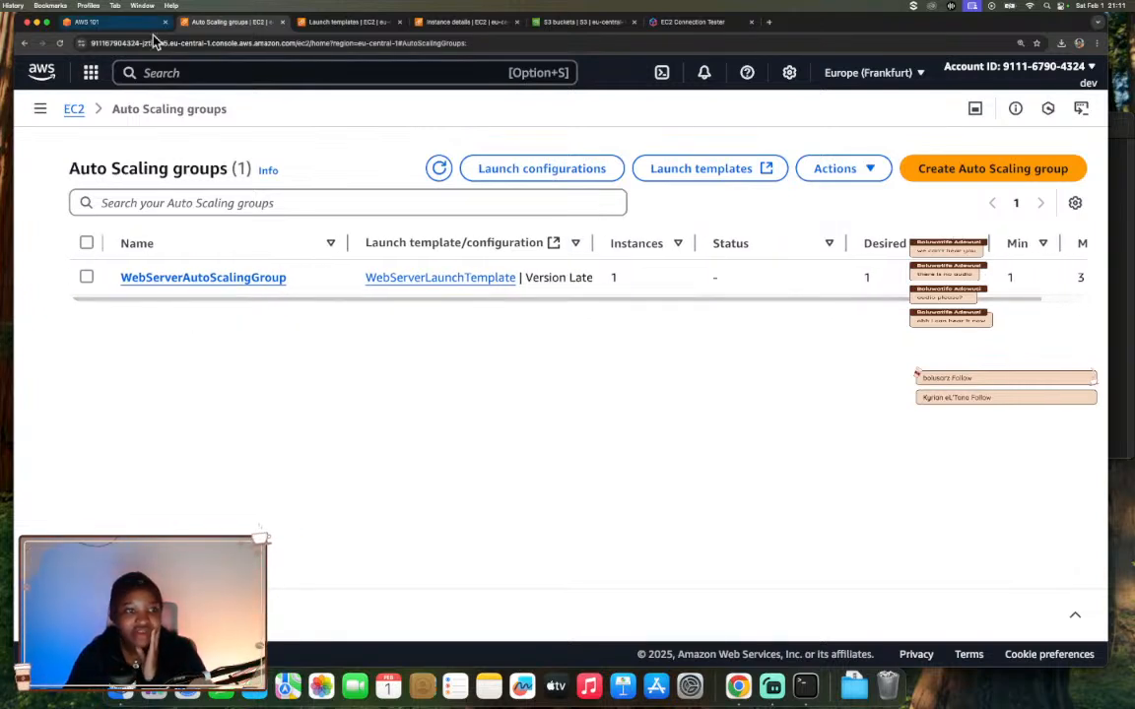
- Return to the EC2 dashboard and open the list of running instances
{"action": "left_click", "coordinate": [76, 110]}
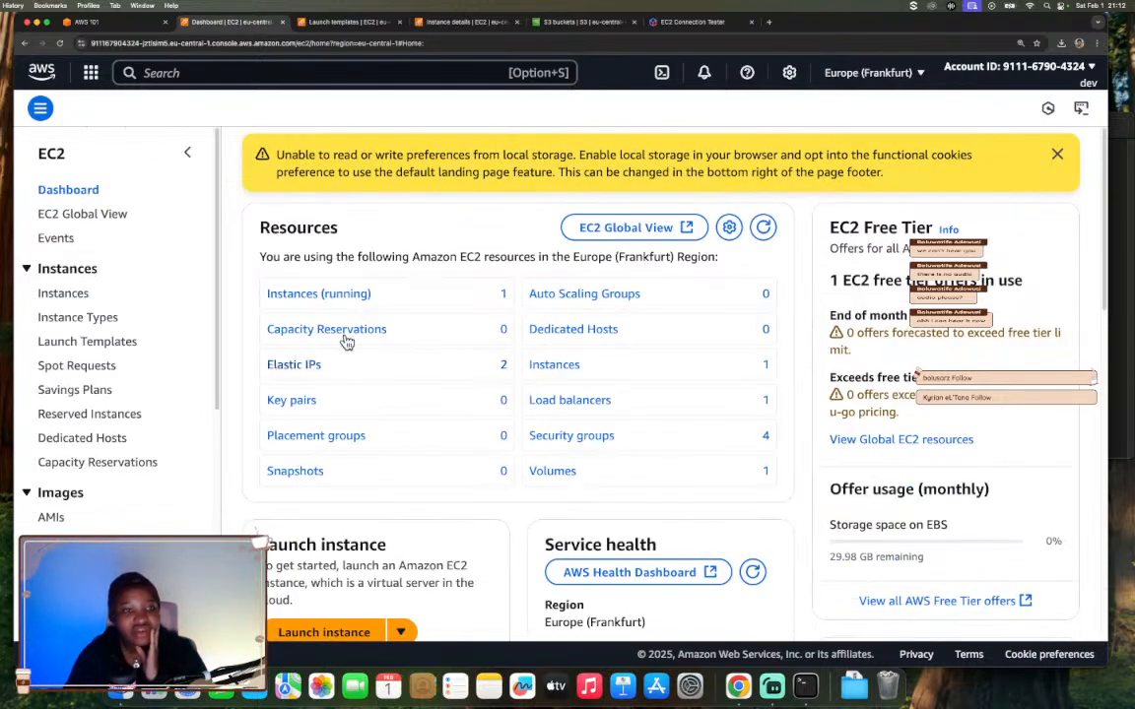
{"action": "left_click", "coordinate": [332, 296]}
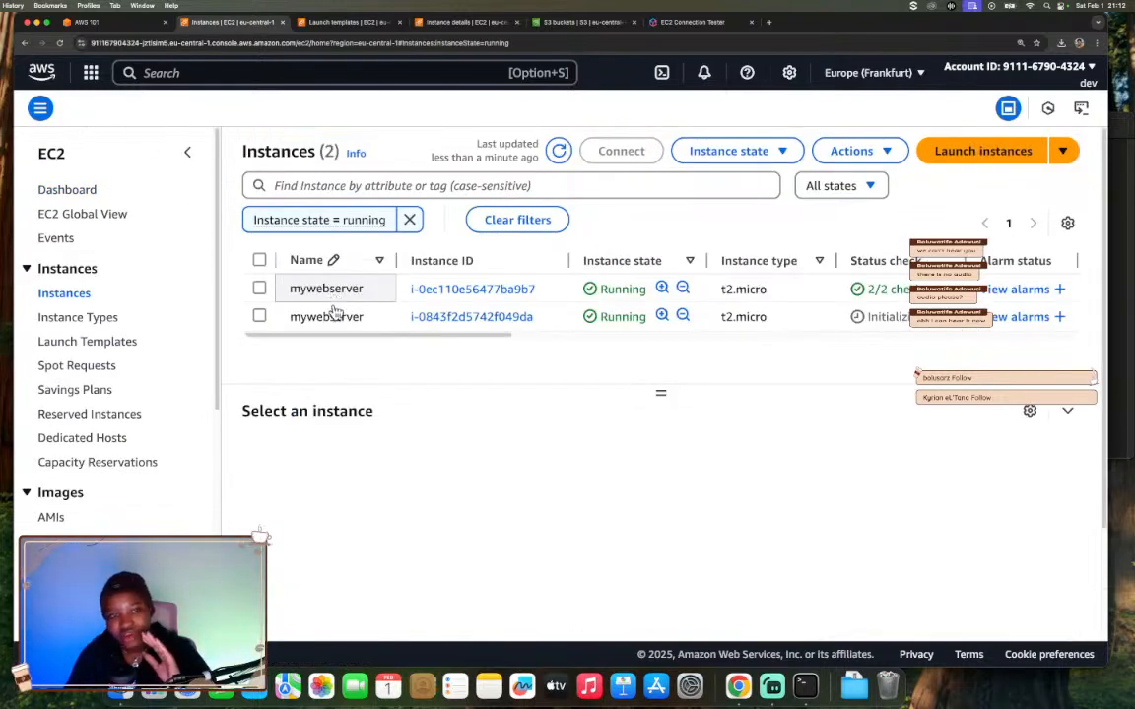
{"action": "left_click_drag", "start_coordinate": [470, 340], "coordinate": [319, 363]}
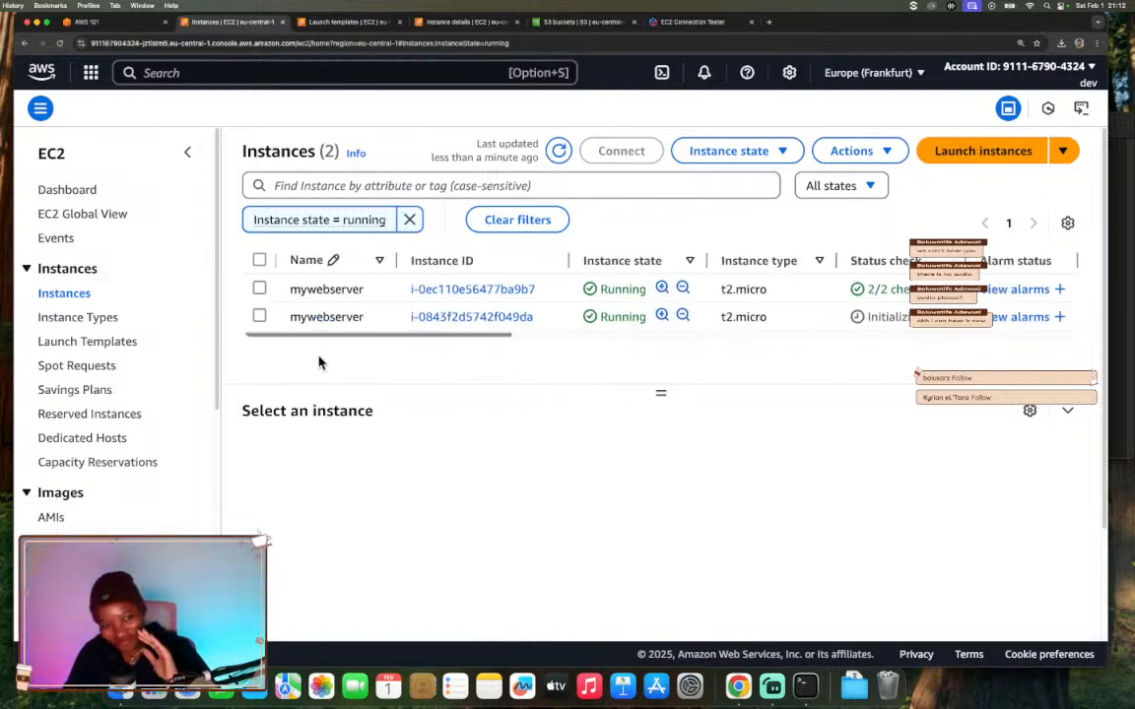
- Terminate the original mywebserver instance, i-0ec110e56477ba9b7, and confirm the deletion
{"action": "left_click", "coordinate": [260, 290]}
{"action": "left_click", "coordinate": [259, 290]}
{"action": "left_click", "coordinate": [259, 290]}
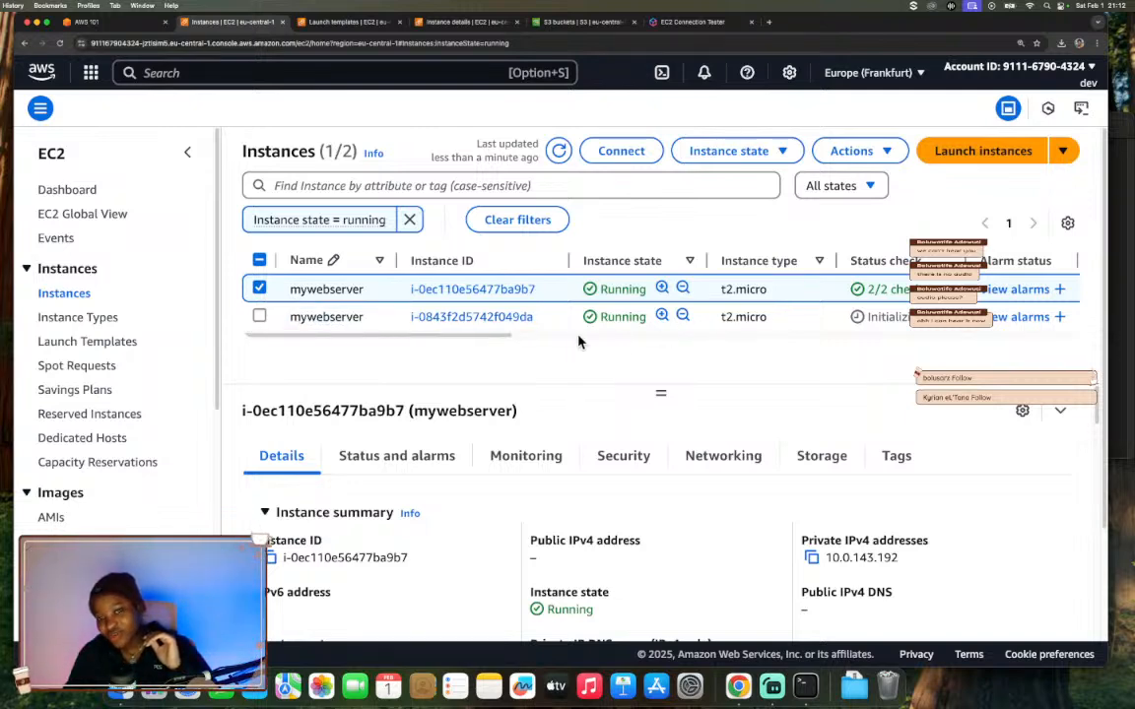
{"action": "scroll", "coordinate": [547, 344], "scroll_direction": "right", "scroll_amount": 5}
{"action": "scroll", "coordinate": [532, 346], "scroll_direction": "left", "scroll_amount": 5}
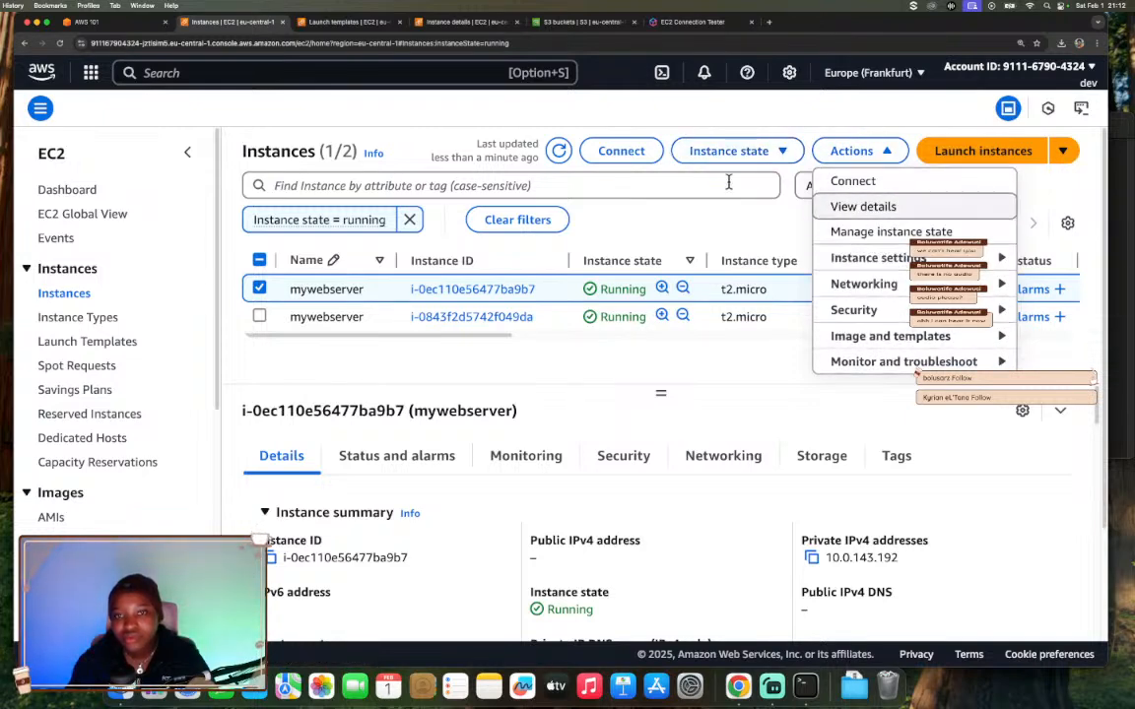
{"action": "left_click", "coordinate": [727, 150]}
{"action": "left_click", "coordinate": [744, 284]}
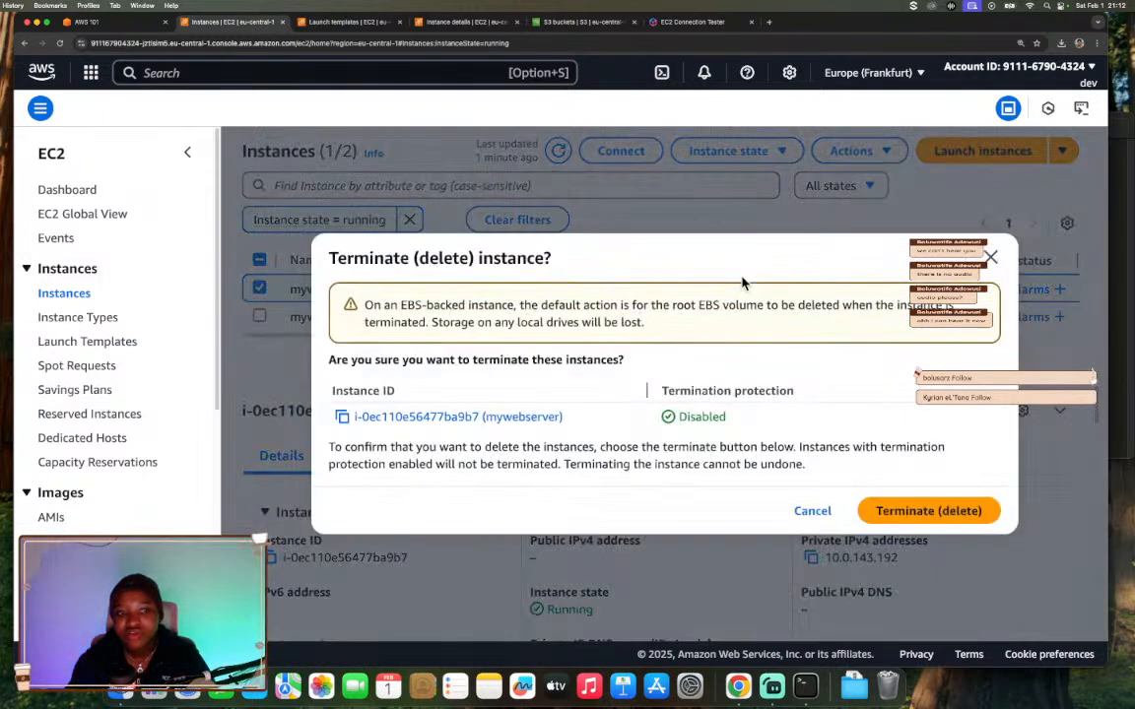
{"action": "left_click", "coordinate": [912, 511]}
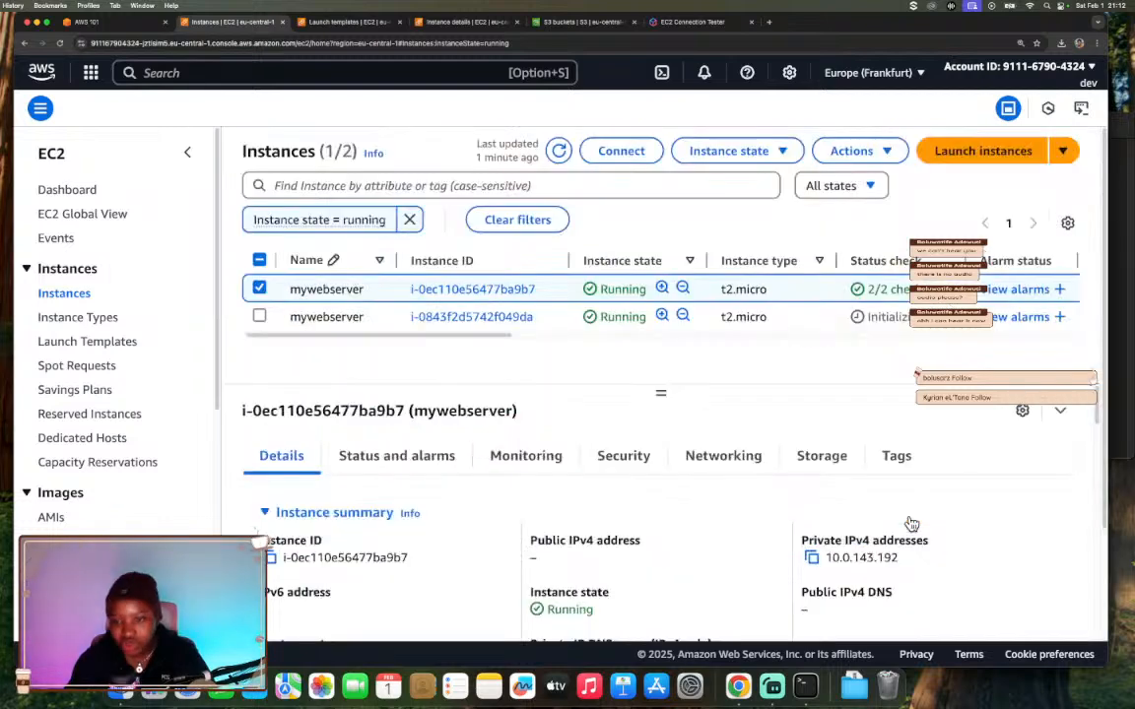
- Return to the AWS 101 workshop guide, look over the end of the Scaling (ASG) challenge and continue to the Clean Up page
{"action": "left_click", "coordinate": [113, 20]}
{"action": "left_click", "coordinate": [126, 532]}
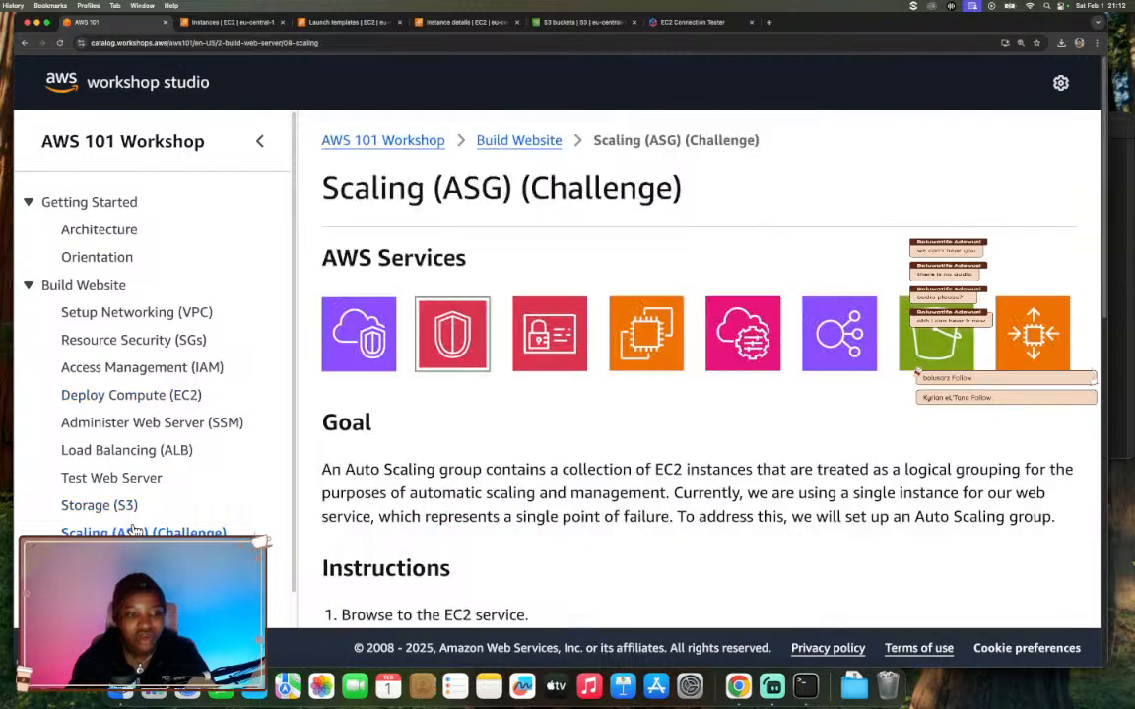
{"action": "scroll", "coordinate": [581, 398], "scroll_direction": "down", "scroll_amount": 20}
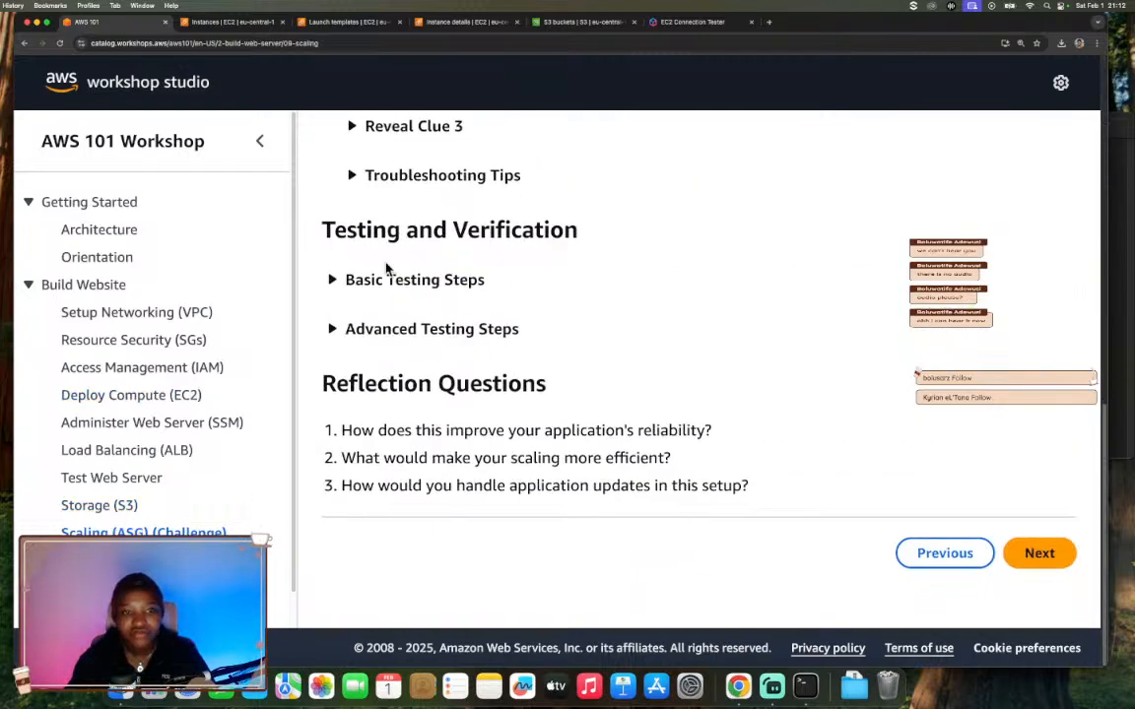
{"action": "scroll", "coordinate": [581, 398], "scroll_direction": "up", "scroll_amount": 1}
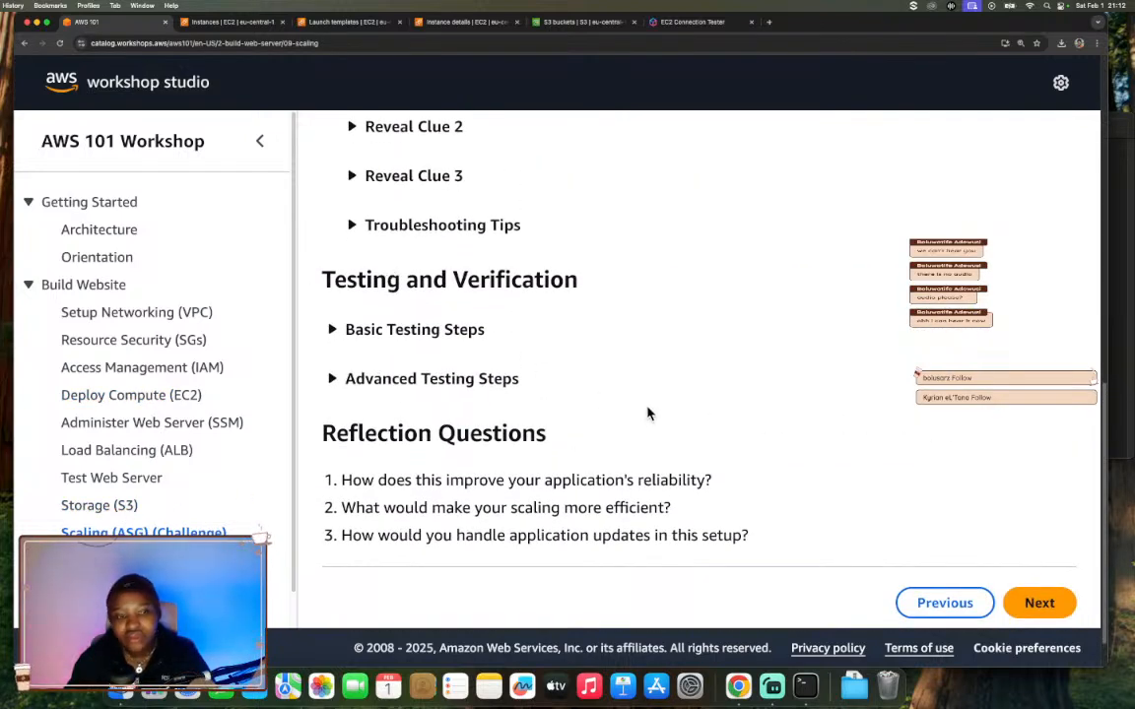
{"action": "scroll", "coordinate": [690, 423], "scroll_direction": "down", "scroll_amount": 1}
{"action": "left_click", "coordinate": [1037, 557]}
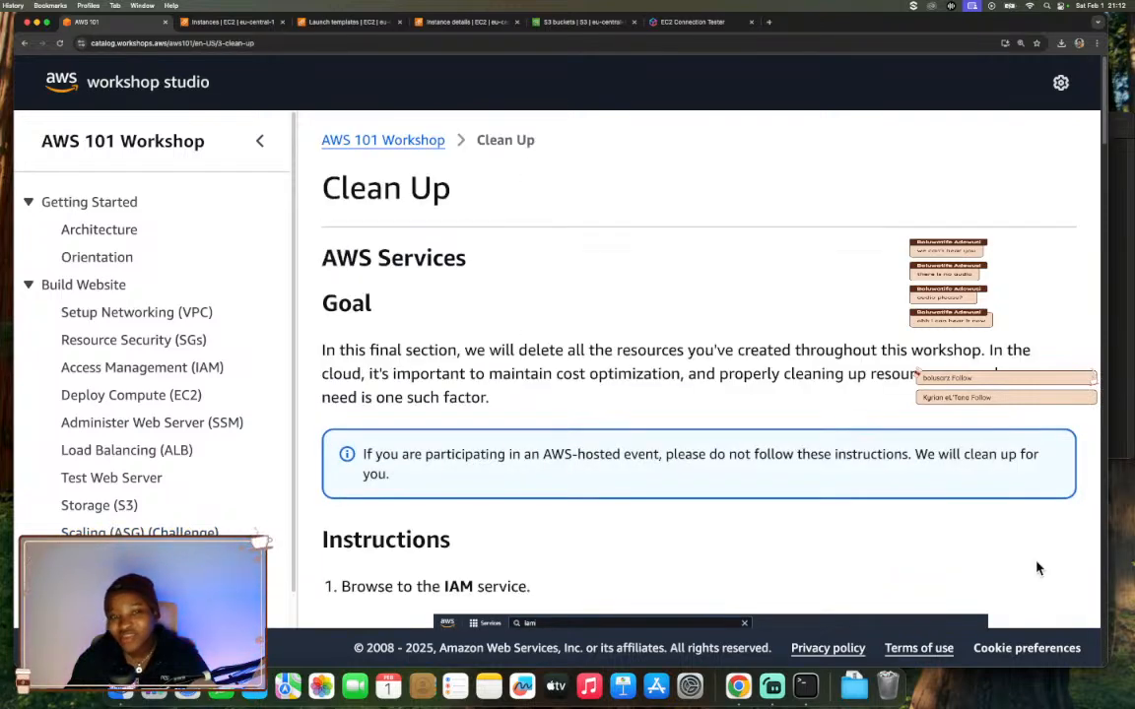
- Review the Clean Up instructions for deleting the IAM role, EC2 instance, Auto Scaling group, load balancer, target group and VPC resources
{"action": "scroll", "coordinate": [423, 415], "scroll_direction": "down", "scroll_amount": 8}
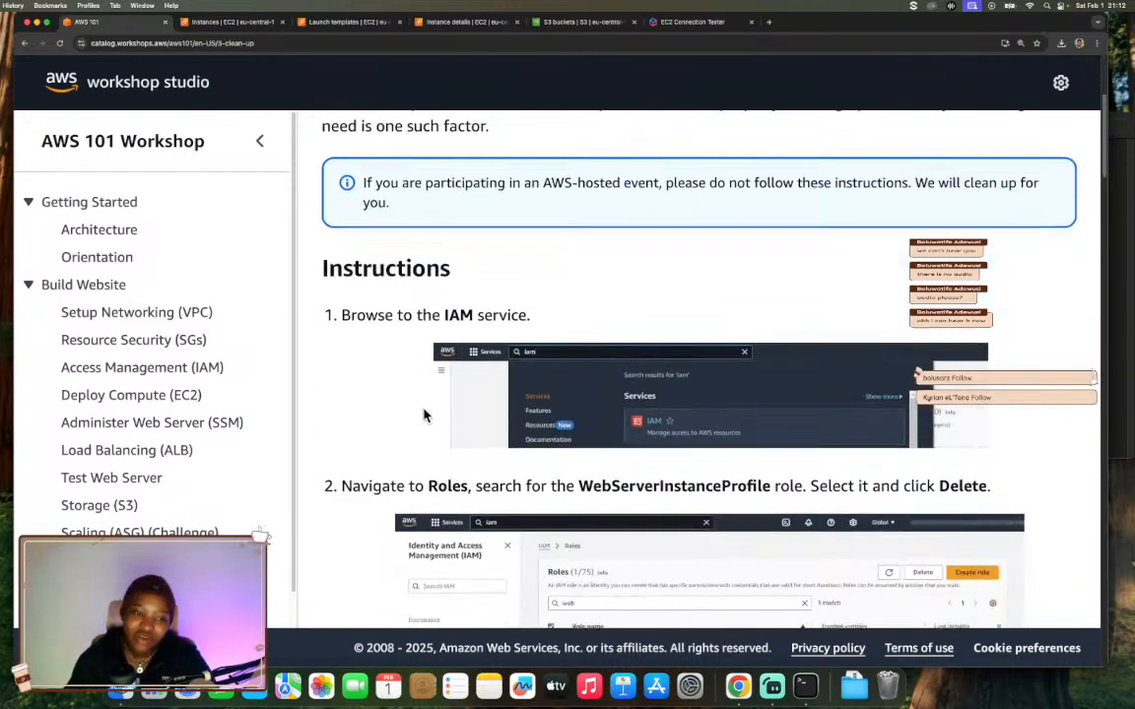
{"action": "scroll", "coordinate": [423, 414], "scroll_direction": "down", "scroll_amount": 10}
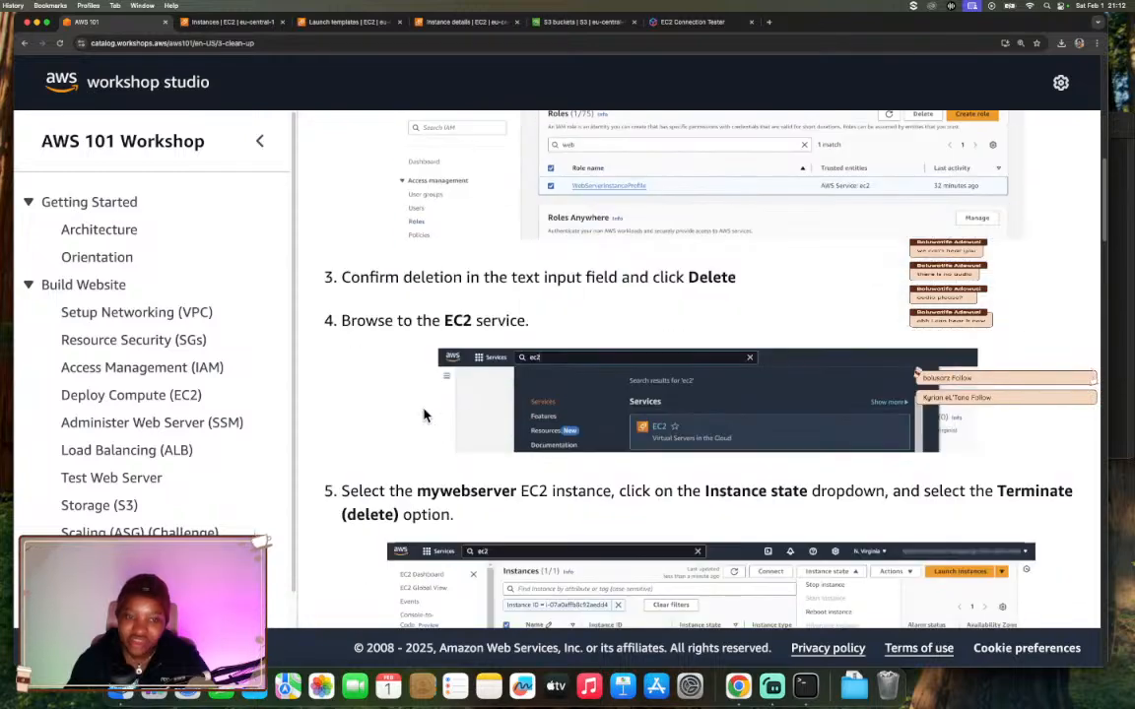
{"action": "scroll", "coordinate": [424, 407], "scroll_direction": "down", "scroll_amount": 4}
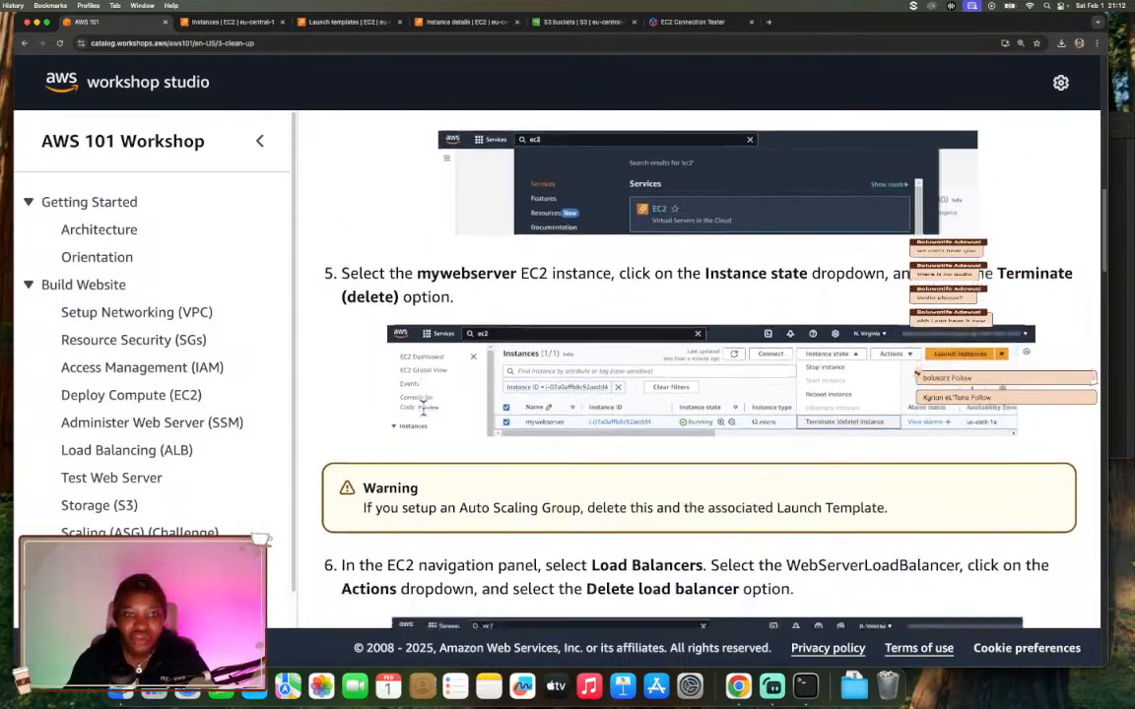
{"action": "scroll", "coordinate": [422, 407], "scroll_direction": "down", "scroll_amount": 4}
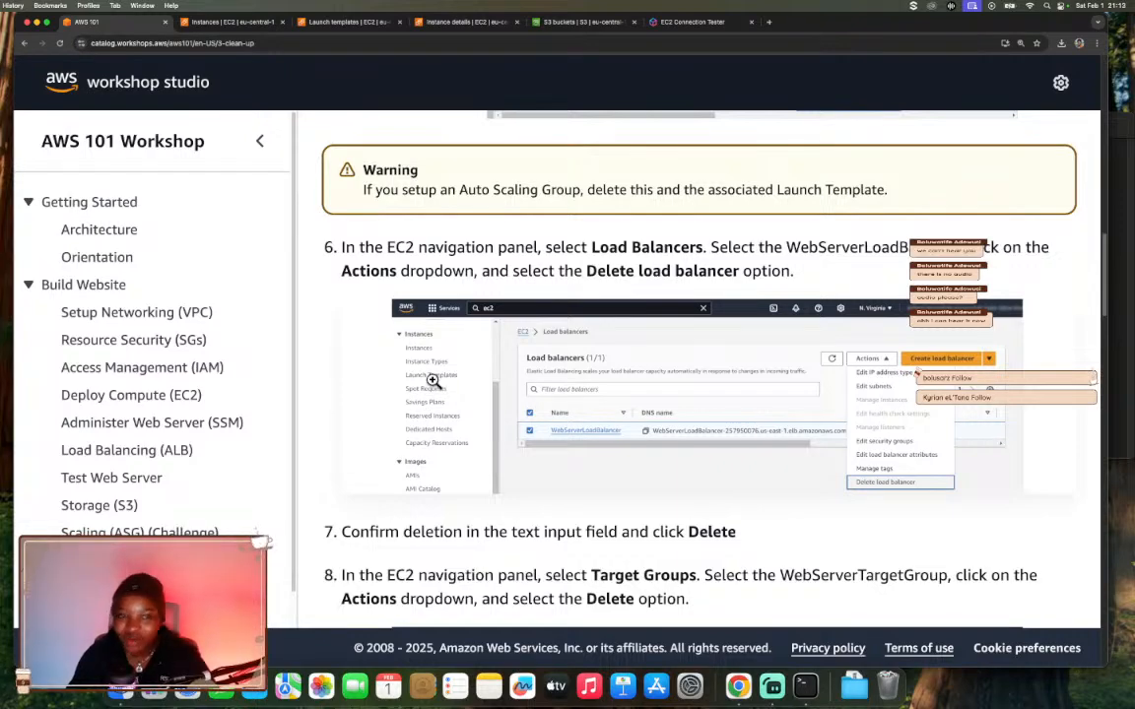
{"action": "scroll", "coordinate": [433, 380], "scroll_direction": "up", "scroll_amount": 20}
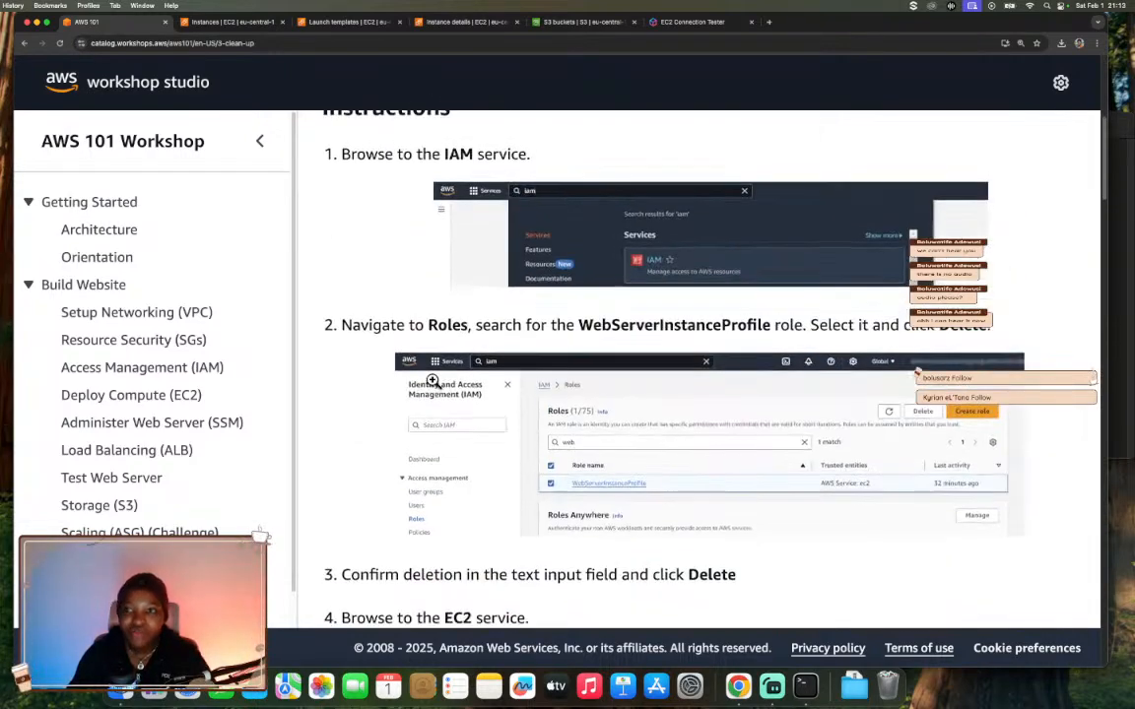
{"action": "scroll", "coordinate": [432, 381], "scroll_direction": "down", "scroll_amount": 12}
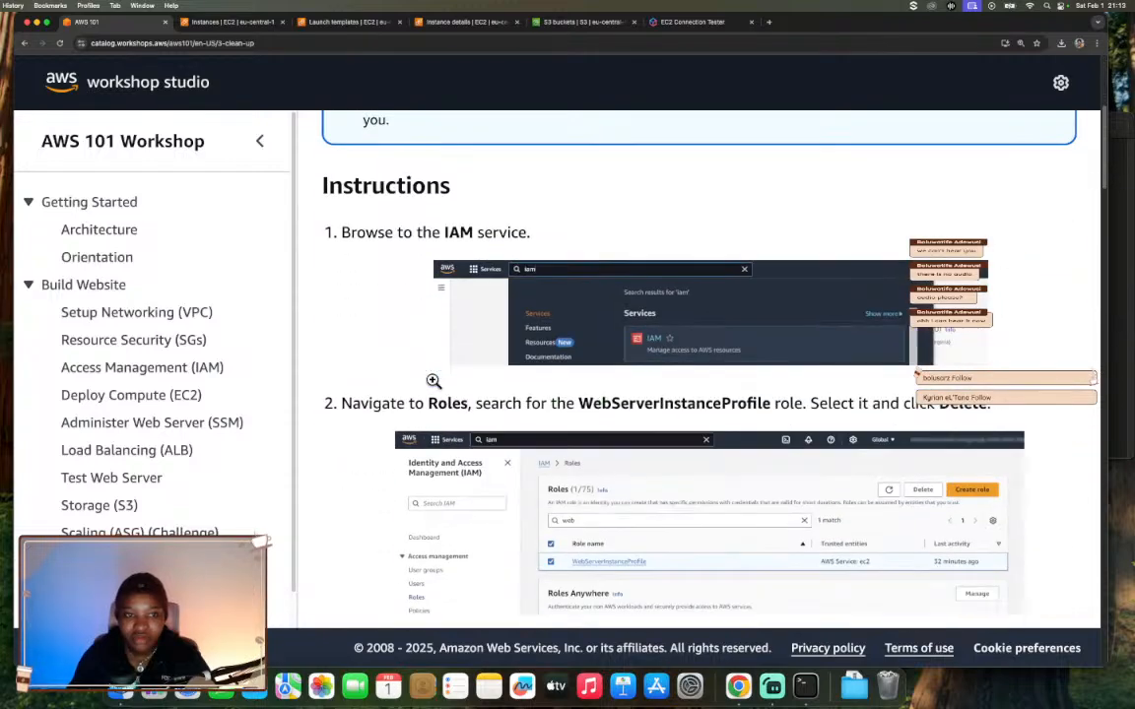
{"action": "scroll", "coordinate": [349, 511], "scroll_direction": "down", "scroll_amount": 15}
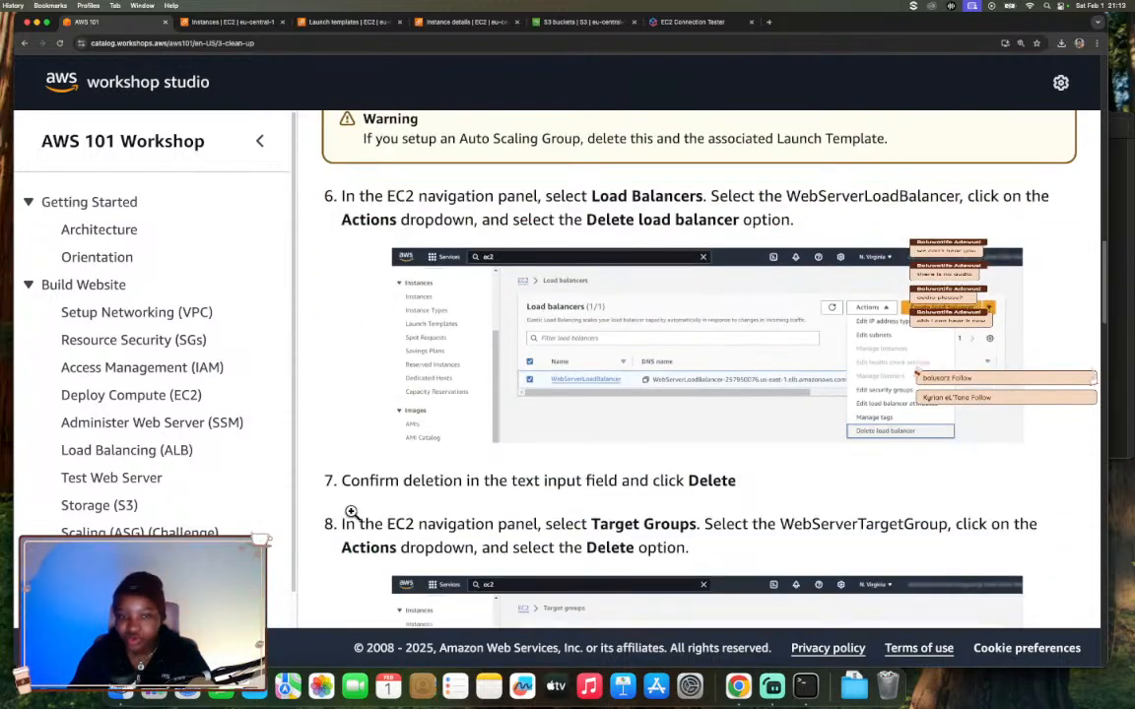
{"action": "scroll", "coordinate": [352, 512], "scroll_direction": "down", "scroll_amount": 6}
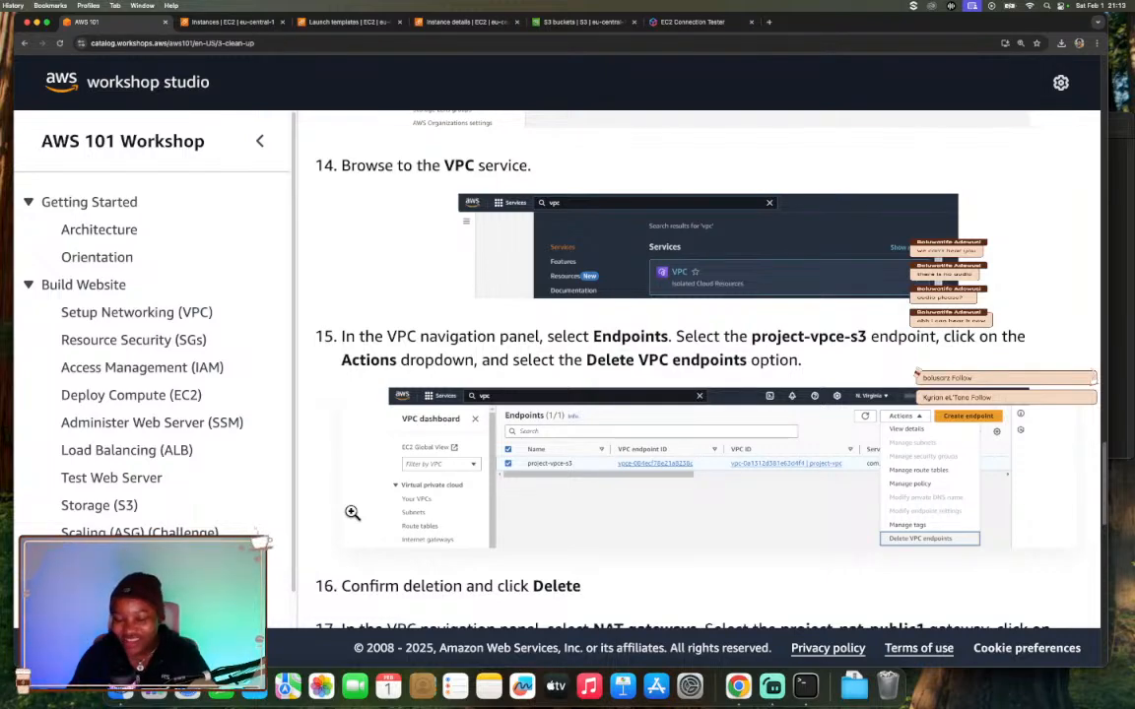
{"action": "scroll", "coordinate": [352, 512], "scroll_direction": "down", "scroll_amount": 5}
{"action": "scroll", "coordinate": [352, 513], "scroll_direction": "down", "scroll_amount": 8}
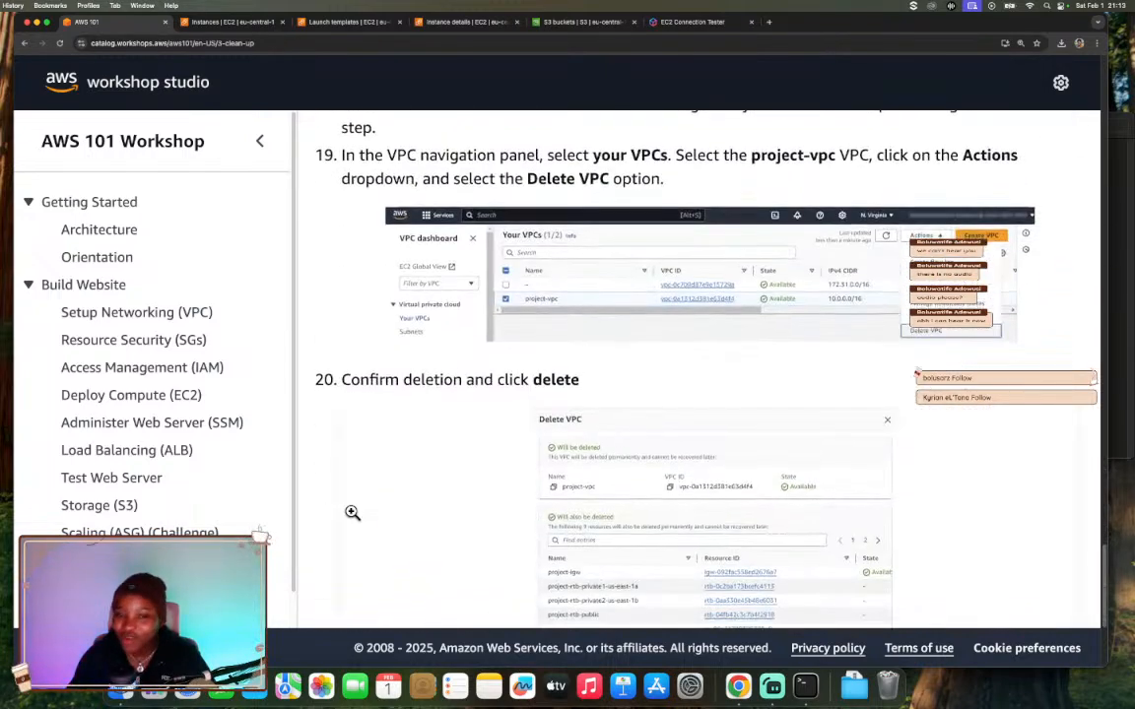
{"action": "scroll", "coordinate": [351, 512], "scroll_direction": "up", "scroll_amount": 20}
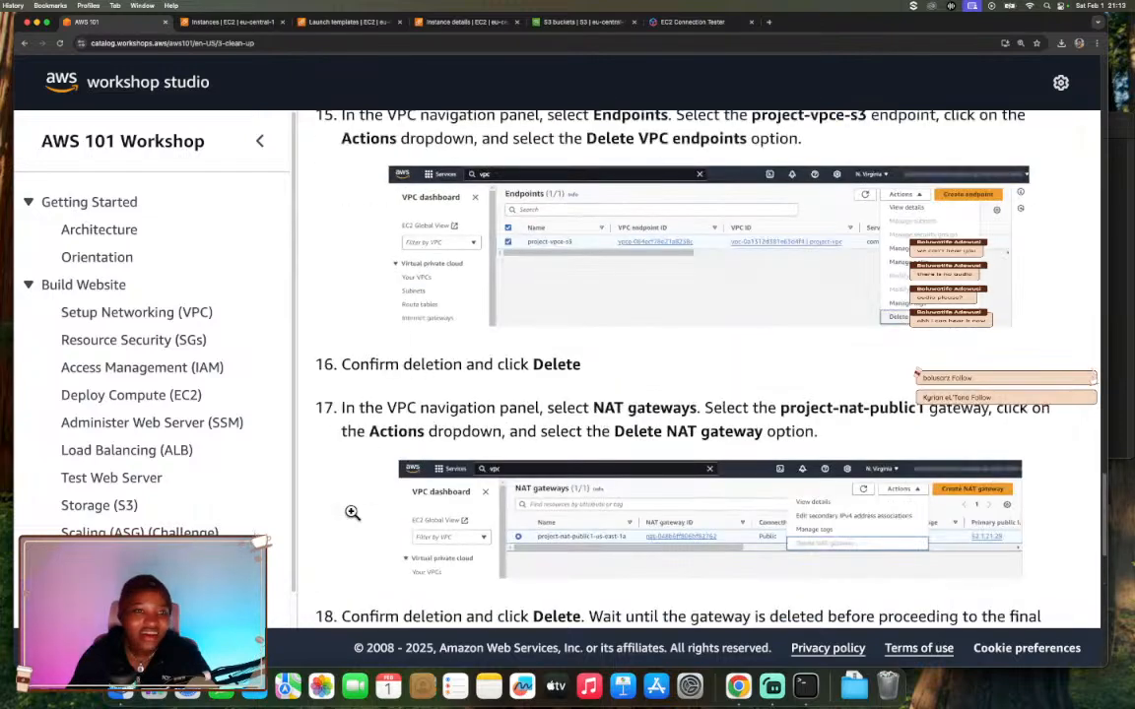
{"action": "scroll", "coordinate": [351, 513], "scroll_direction": "up", "scroll_amount": 4}
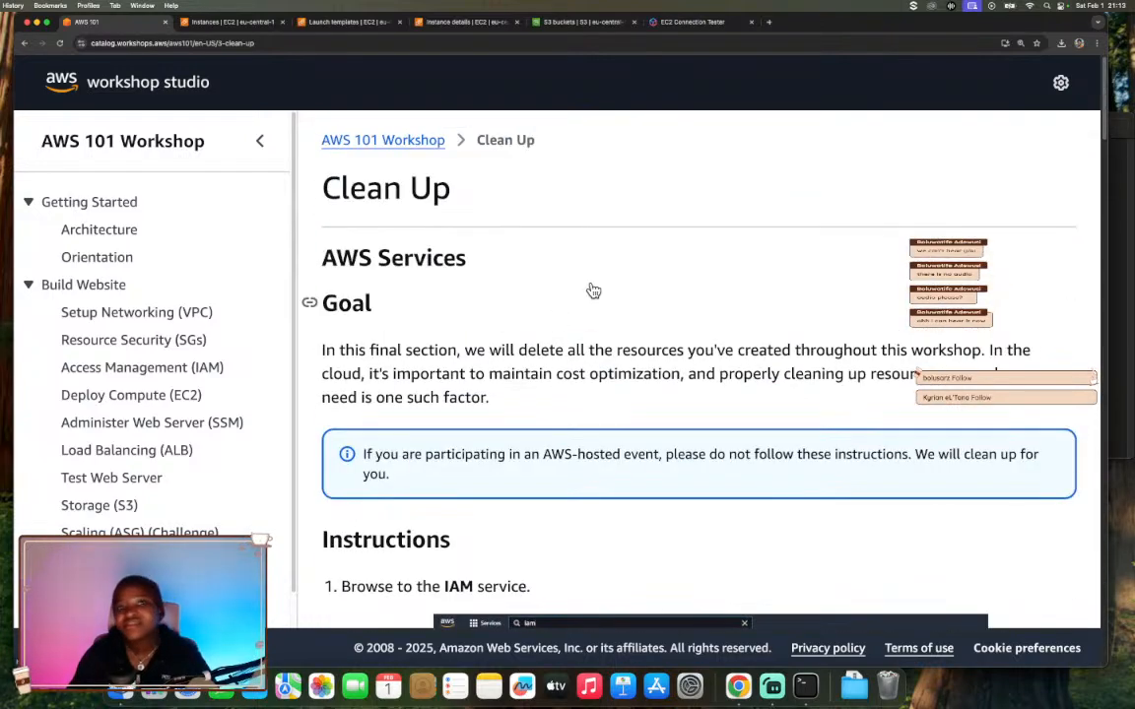